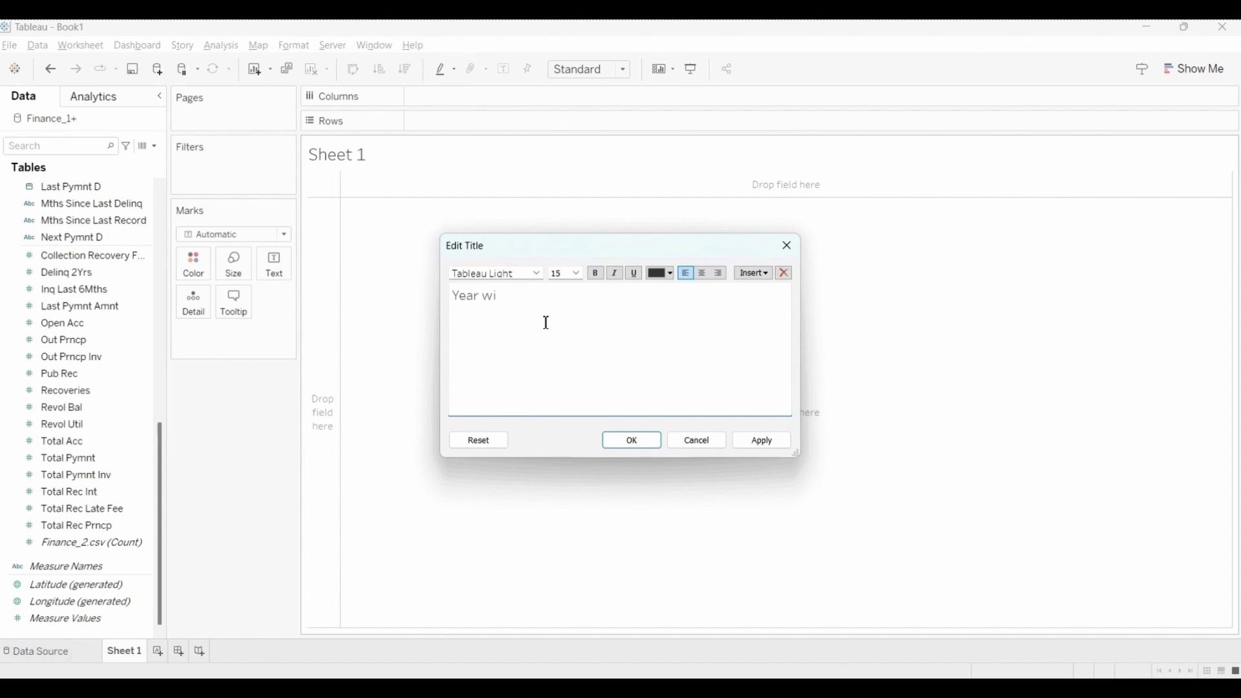
Set the worksheet title to "Year wise Loan Amount" and centre it.
{"action": "type", "text": "se Loan Amount"}
{"action": "left_click", "coordinate": [632, 440]}
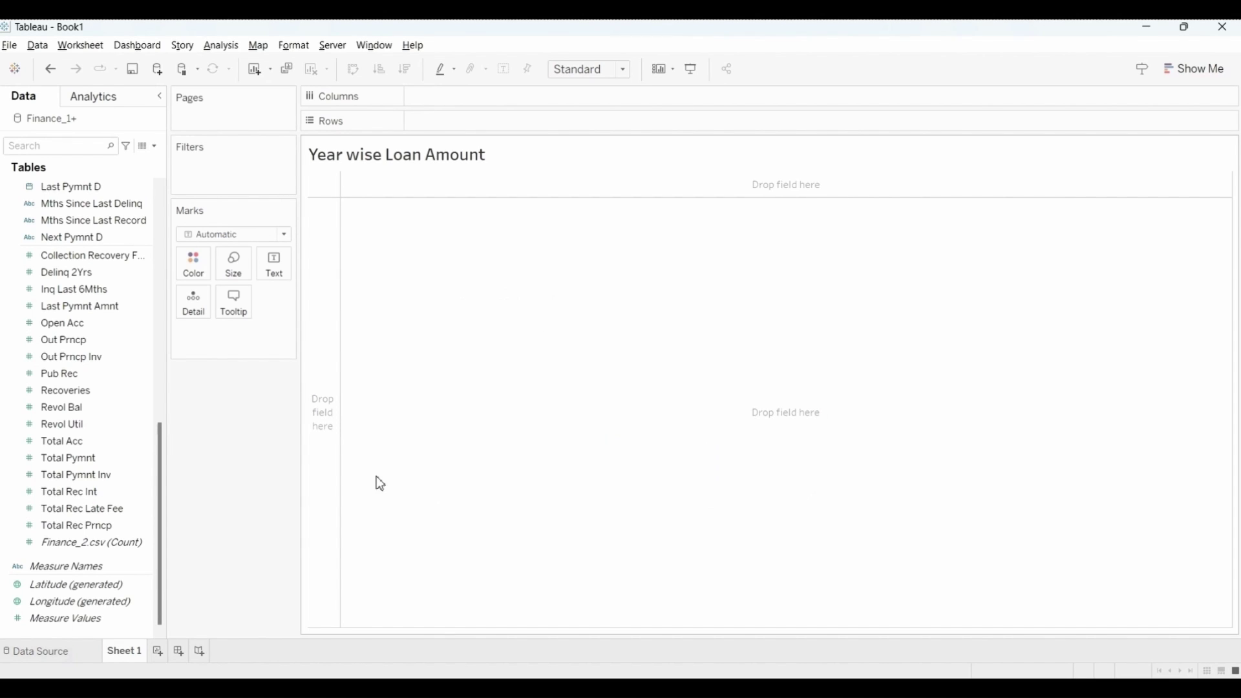
{"action": "double_click", "coordinate": [505, 174]}
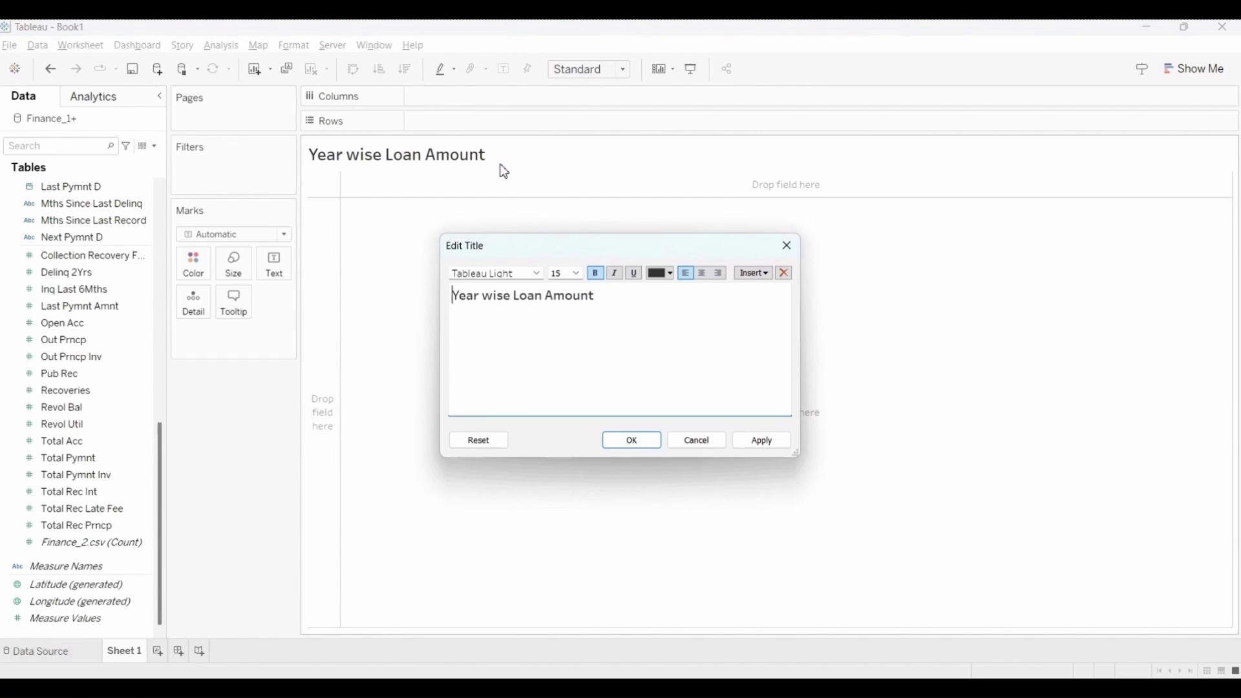
{"action": "left_click", "coordinate": [701, 274]}
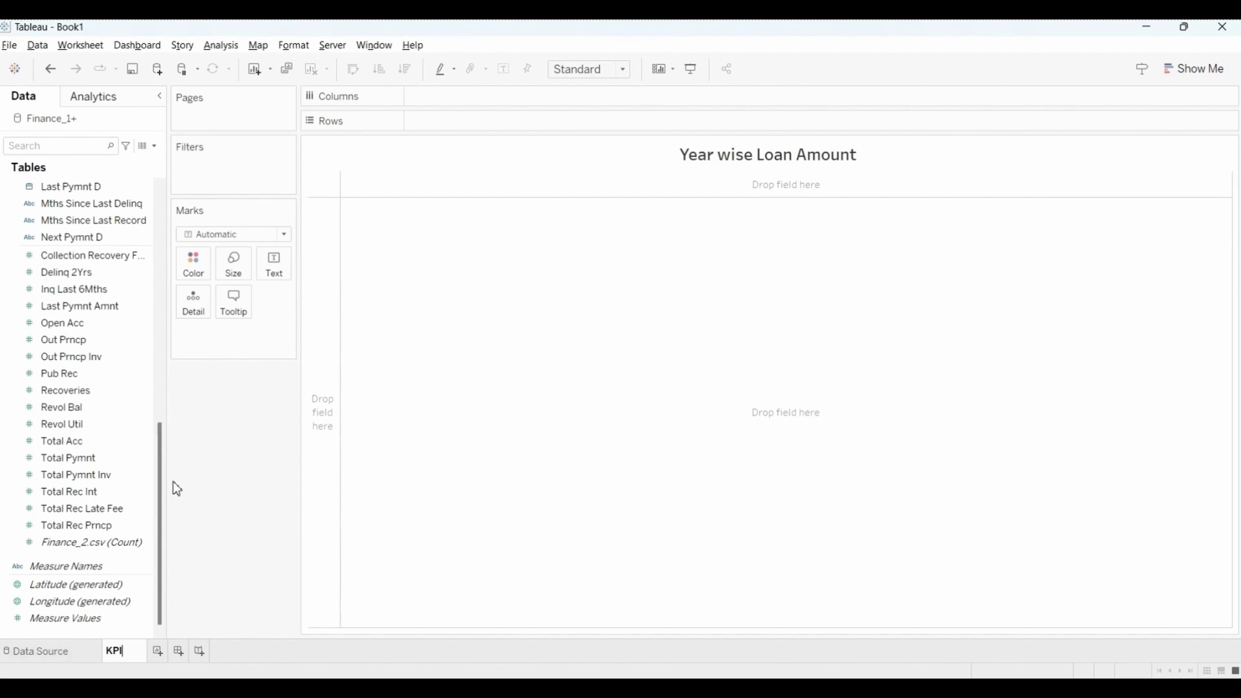
Rename the worksheet as KPI 1.
{"action": "type", "text": "KPI 1"}
{"action": "key", "text": "Return"}
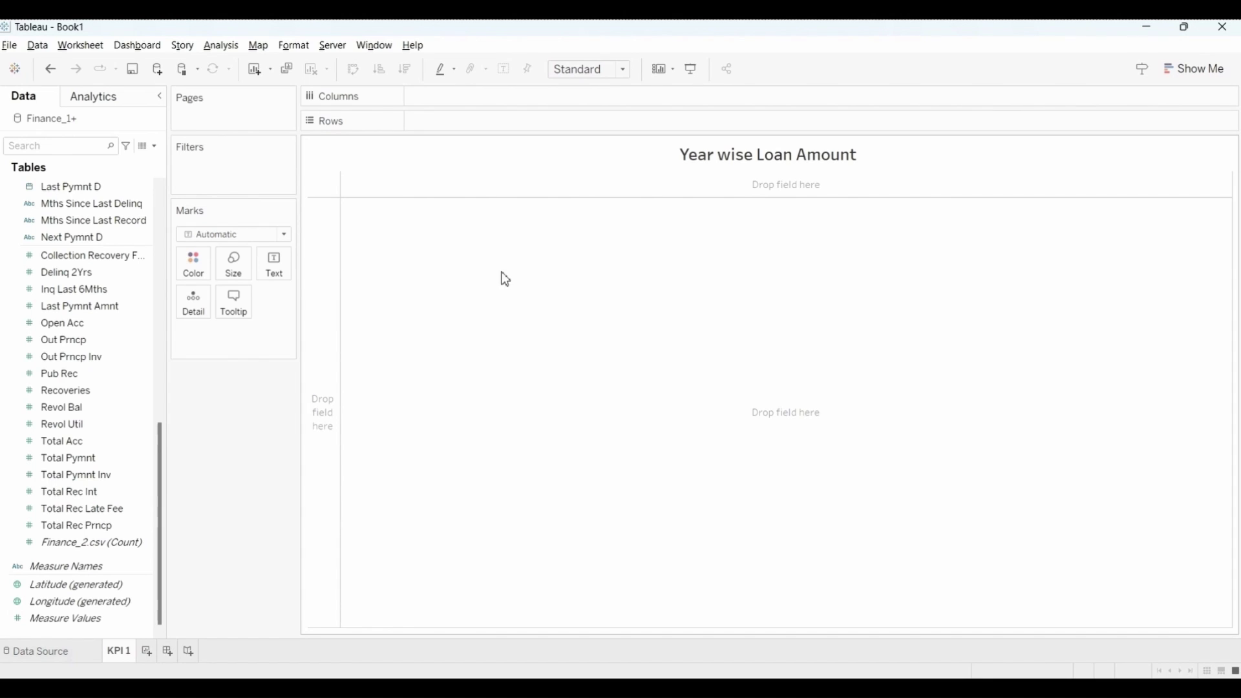
Give the worksheet title a border with the thinnest solid line in black.
{"action": "right_click", "coordinate": [635, 170]}
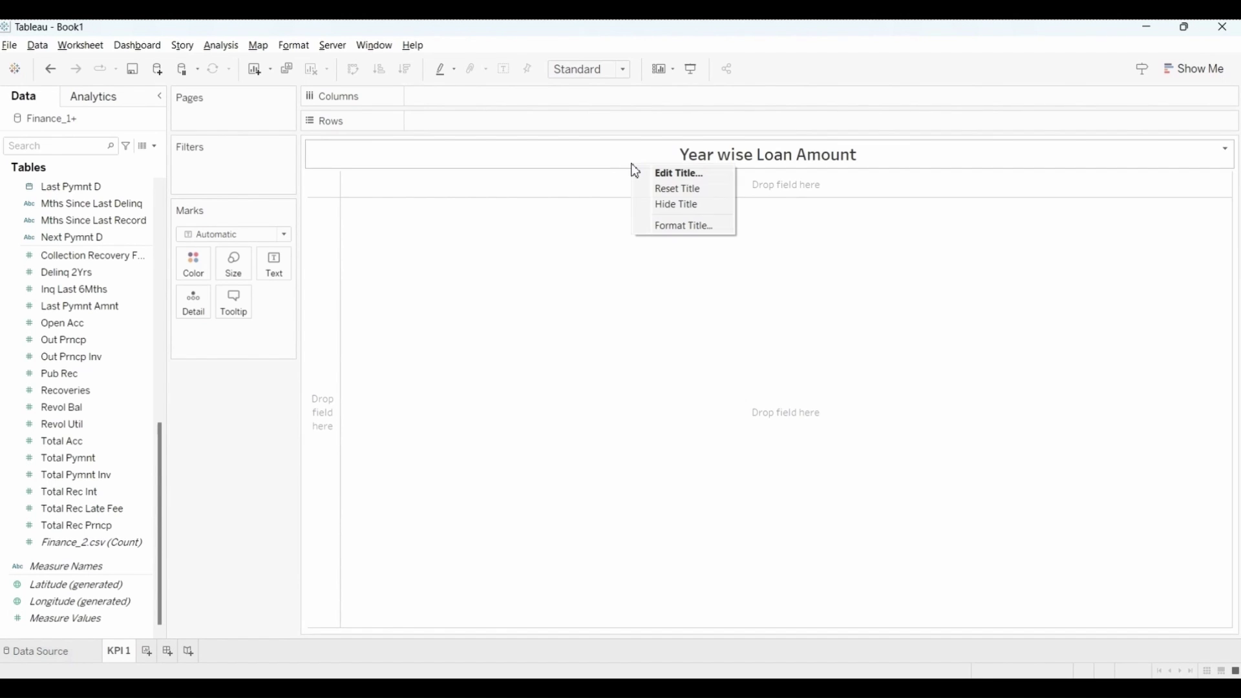
{"action": "left_click", "coordinate": [689, 231]}
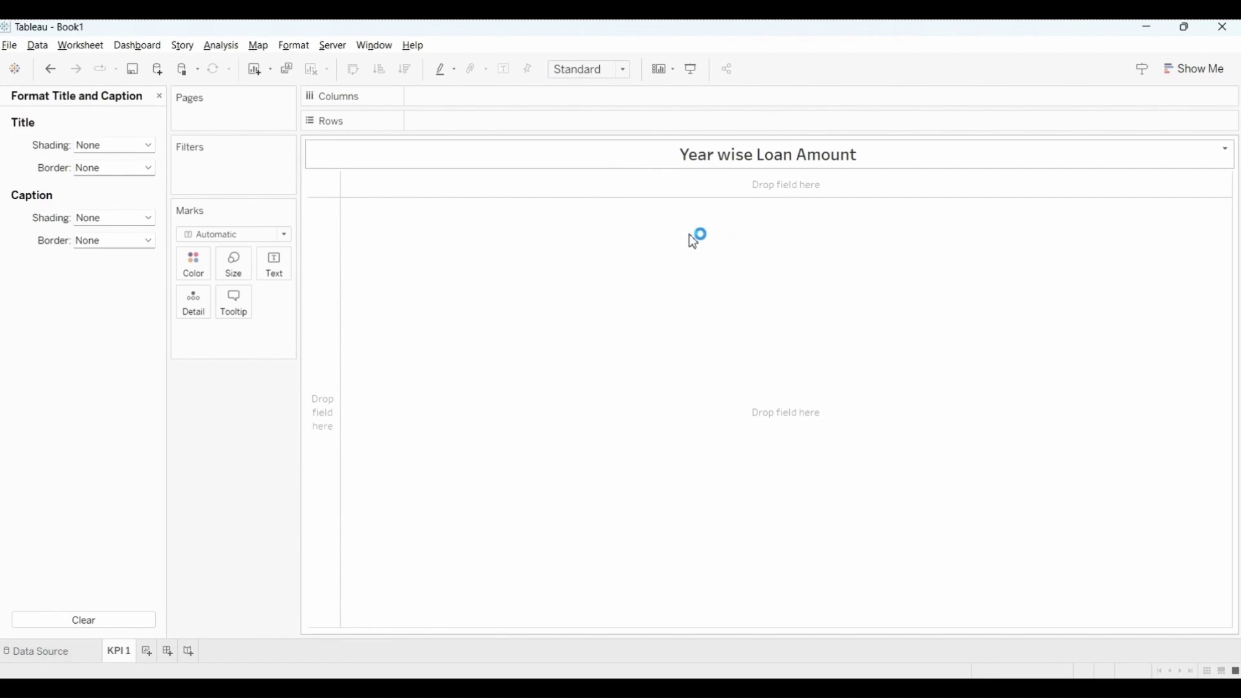
{"action": "left_click", "coordinate": [148, 168]}
{"action": "left_click", "coordinate": [141, 211]}
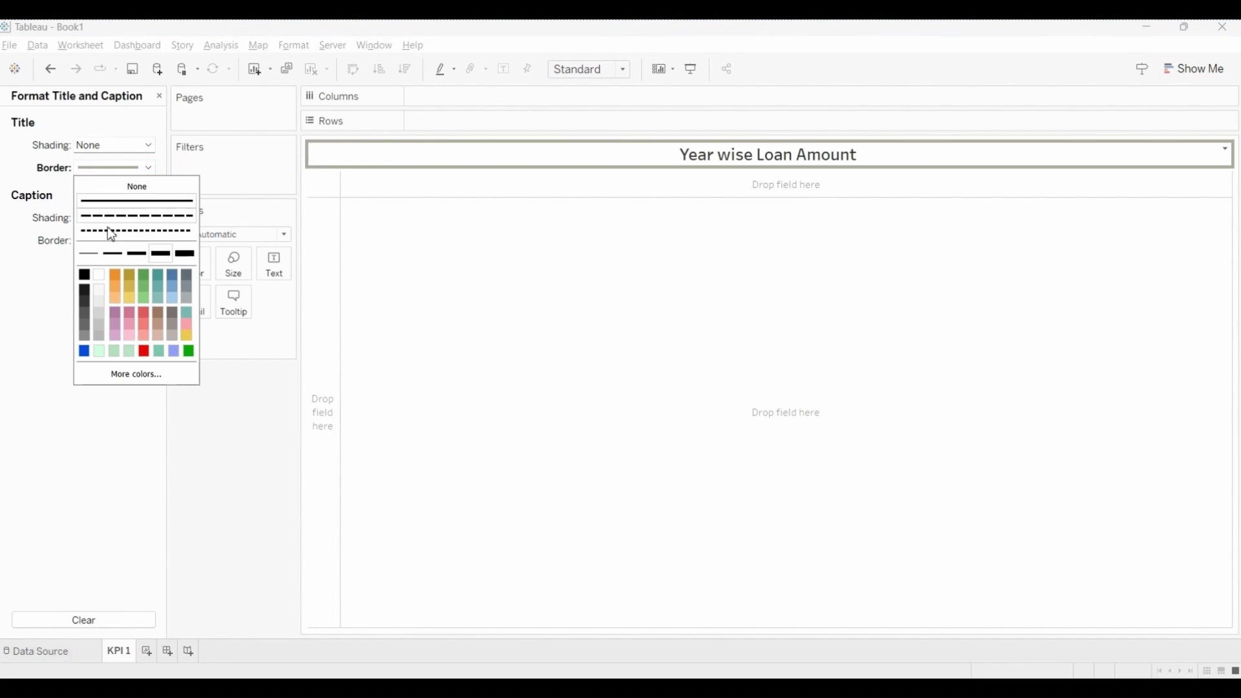
{"action": "left_click", "coordinate": [90, 254]}
{"action": "left_click", "coordinate": [87, 276]}
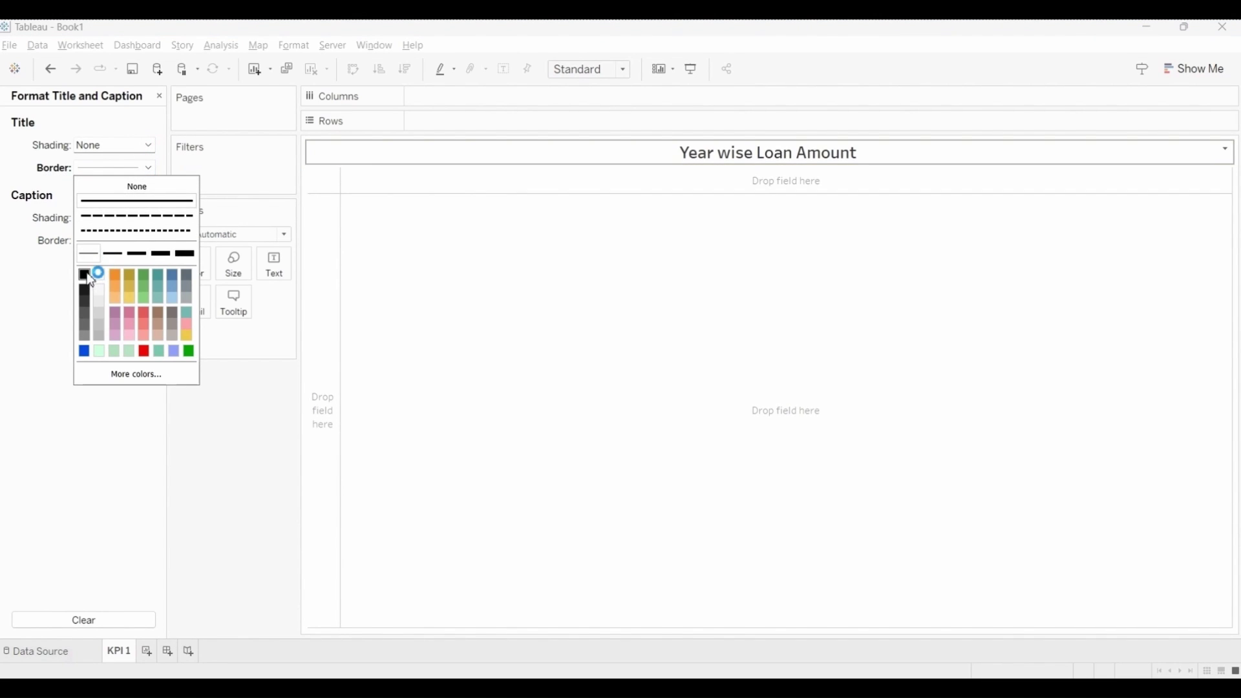
Shade the title background light mint green and close the title formatting.
{"action": "left_click", "coordinate": [115, 145]}
{"action": "left_click", "coordinate": [115, 144]}
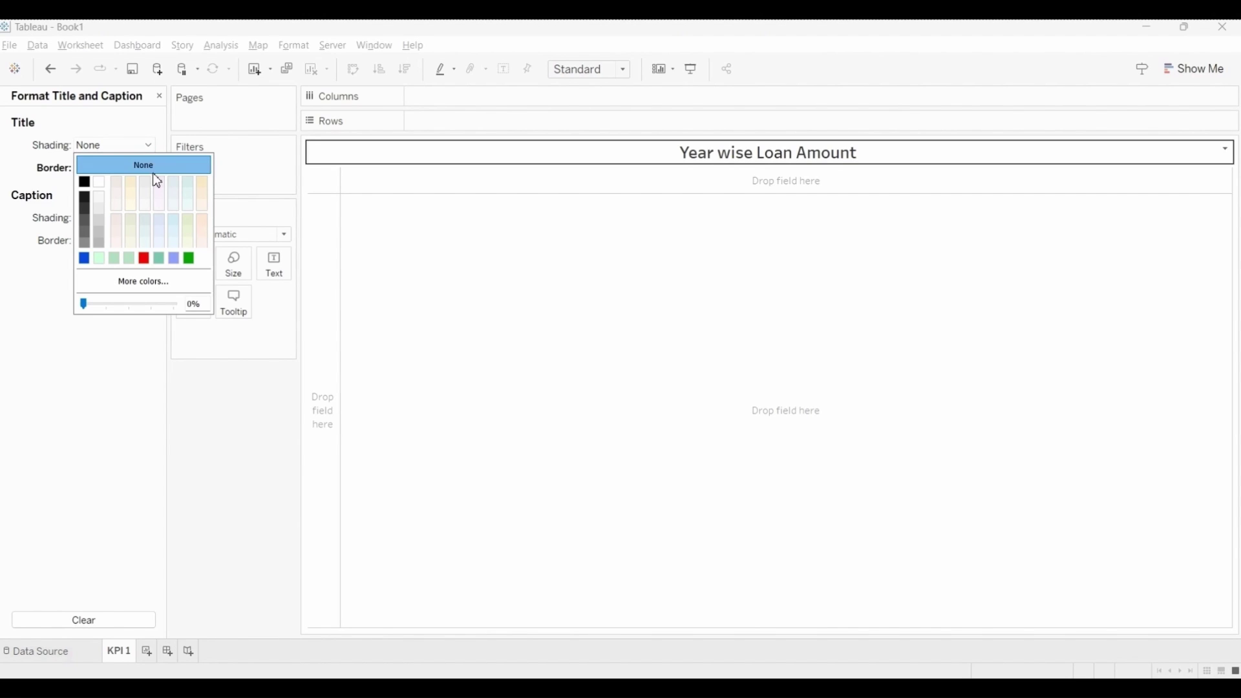
{"action": "left_click", "coordinate": [131, 259]}
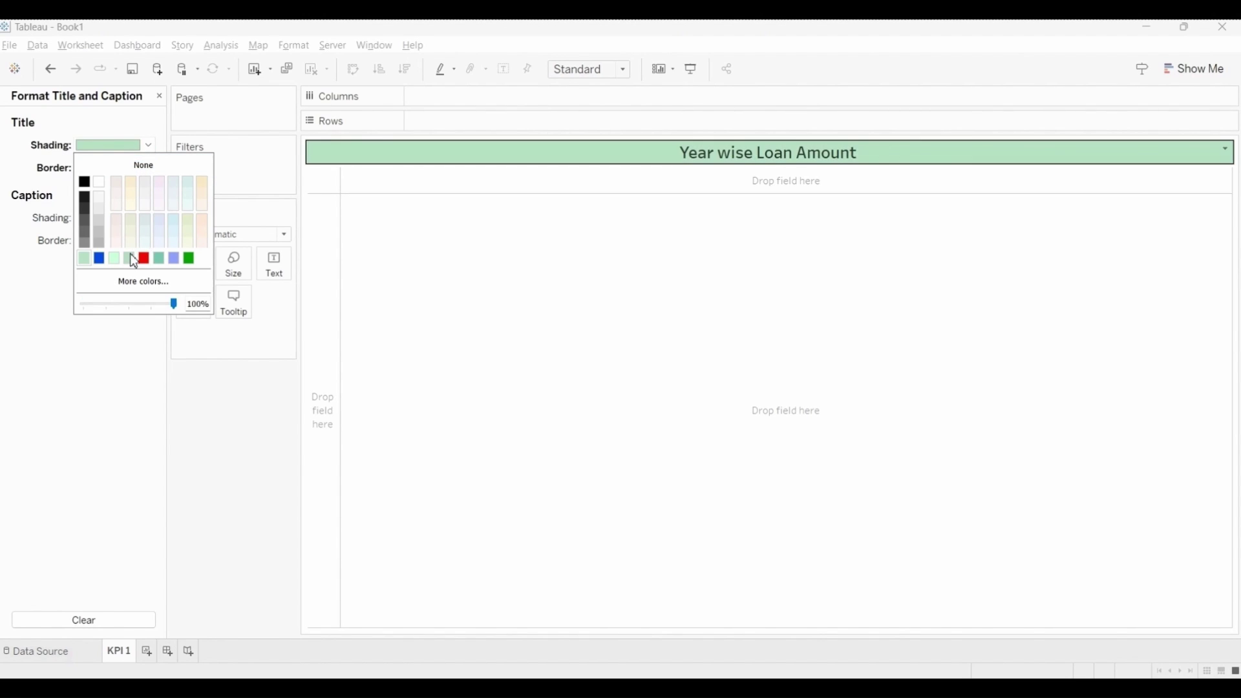
{"action": "left_click", "coordinate": [138, 259]}
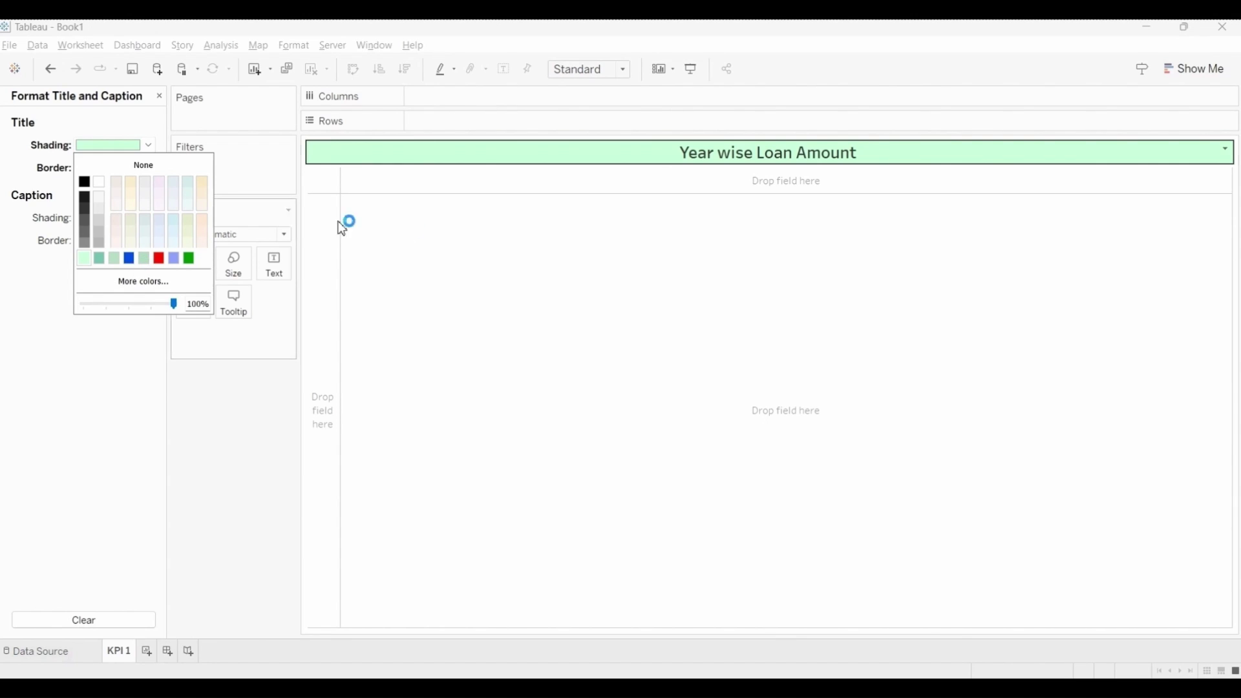
{"action": "left_click", "coordinate": [481, 239]}
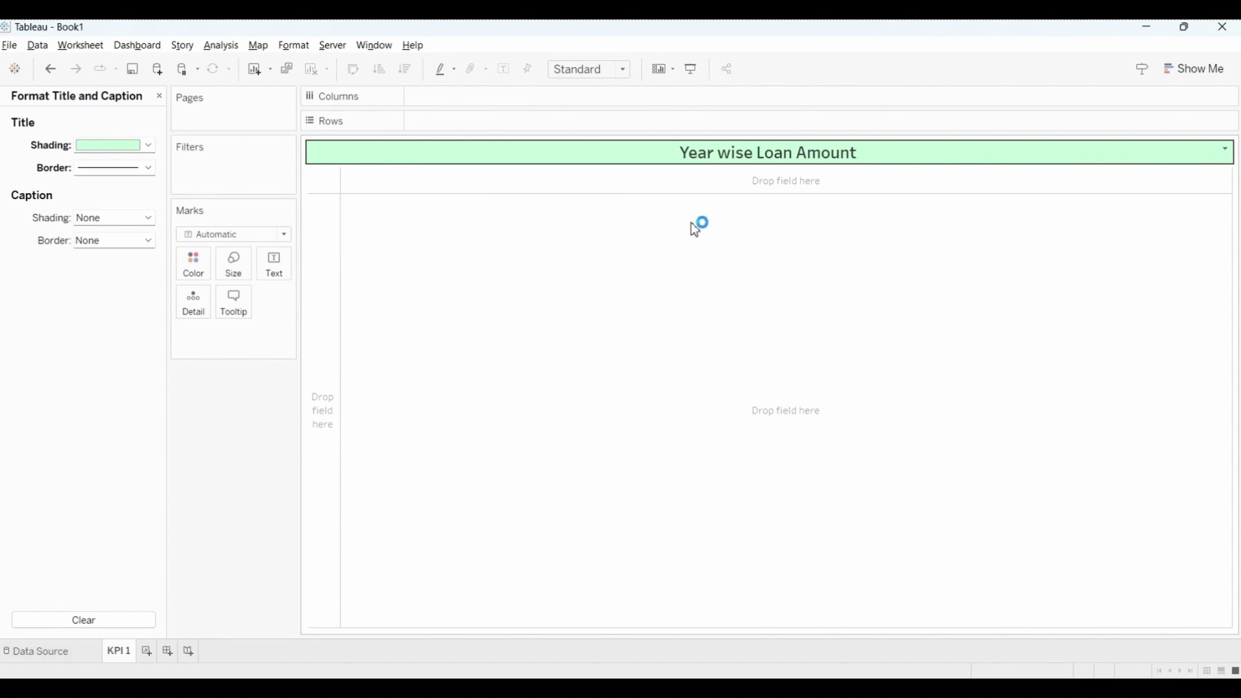
{"action": "left_click", "coordinate": [160, 97]}
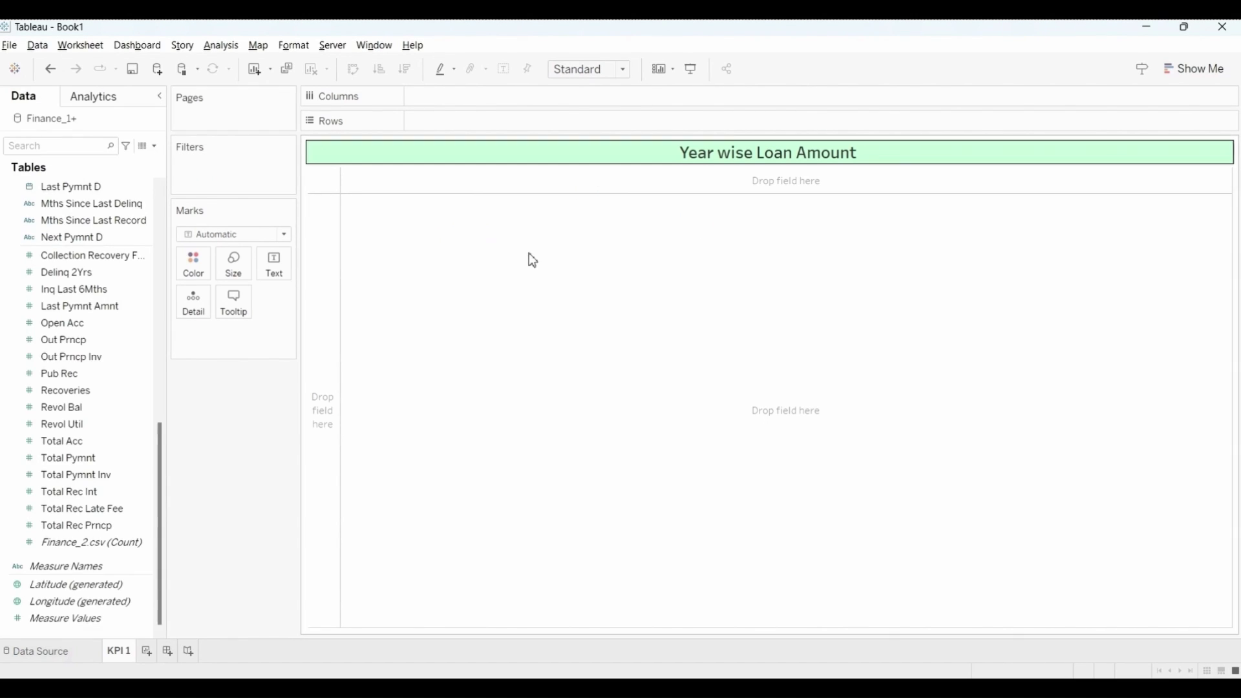
Shade the whole worksheet background pale grey-green and close the formatting.
{"action": "right_click", "coordinate": [521, 289]}
{"action": "left_click", "coordinate": [574, 329]}
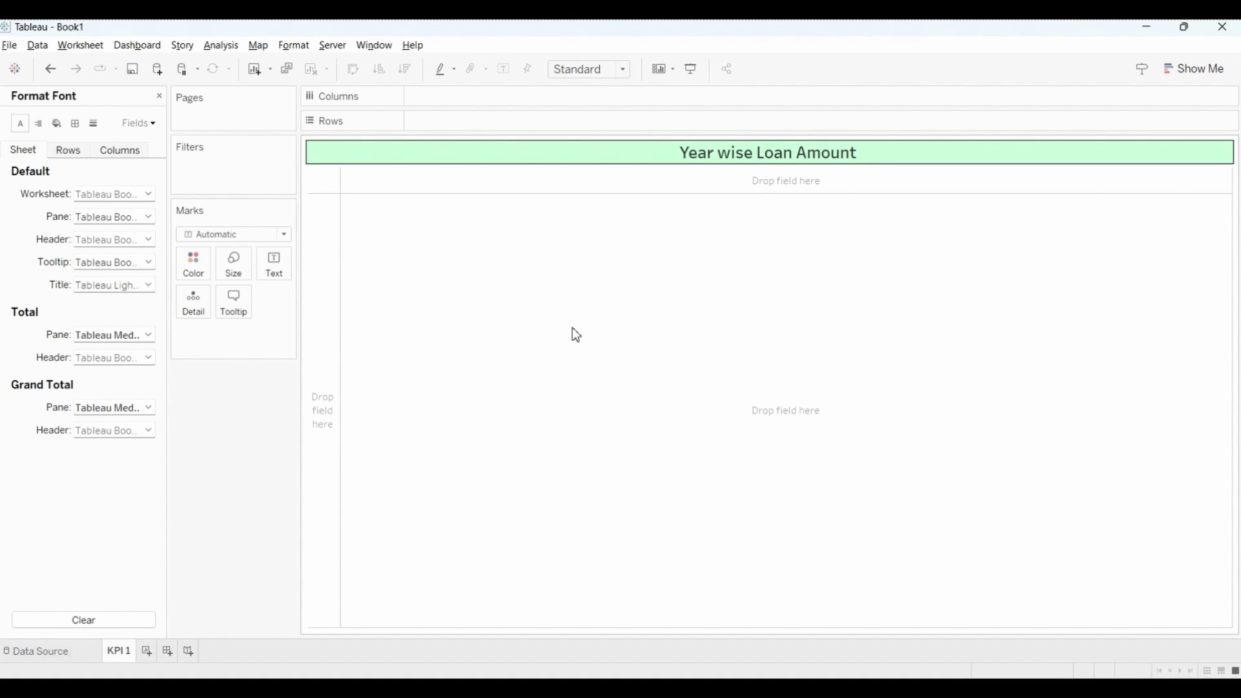
{"action": "left_click", "coordinate": [58, 121]}
{"action": "left_click", "coordinate": [119, 194]}
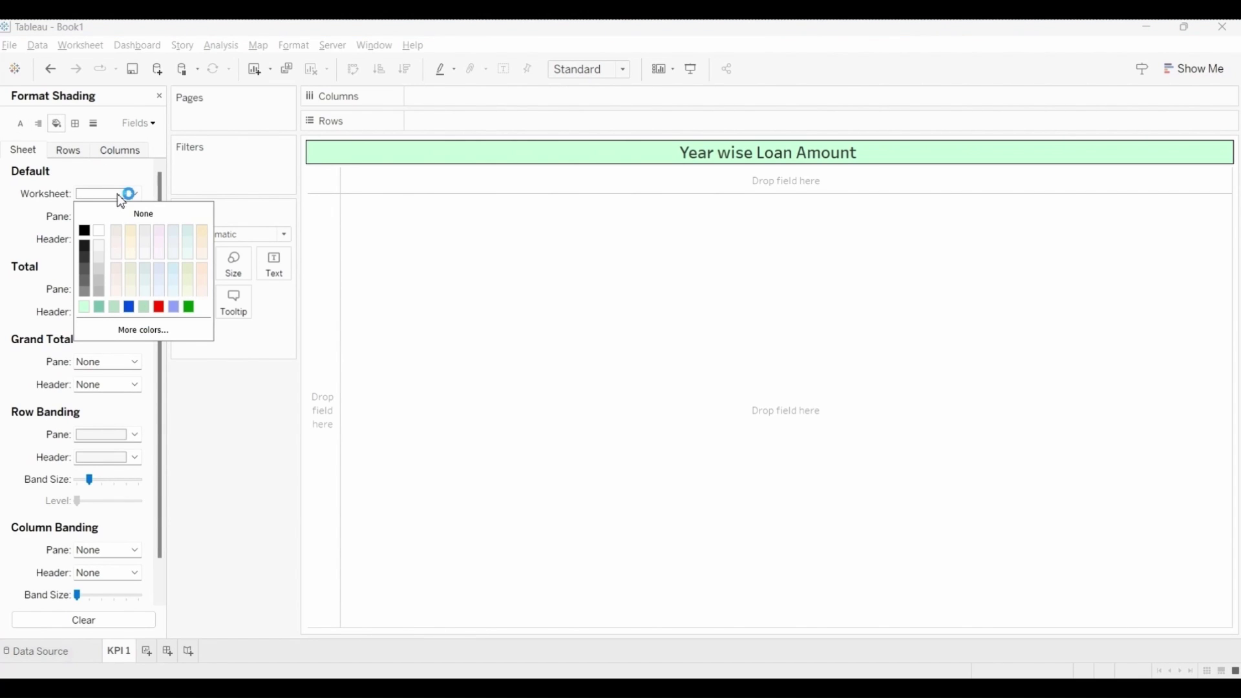
{"action": "left_click", "coordinate": [188, 248]}
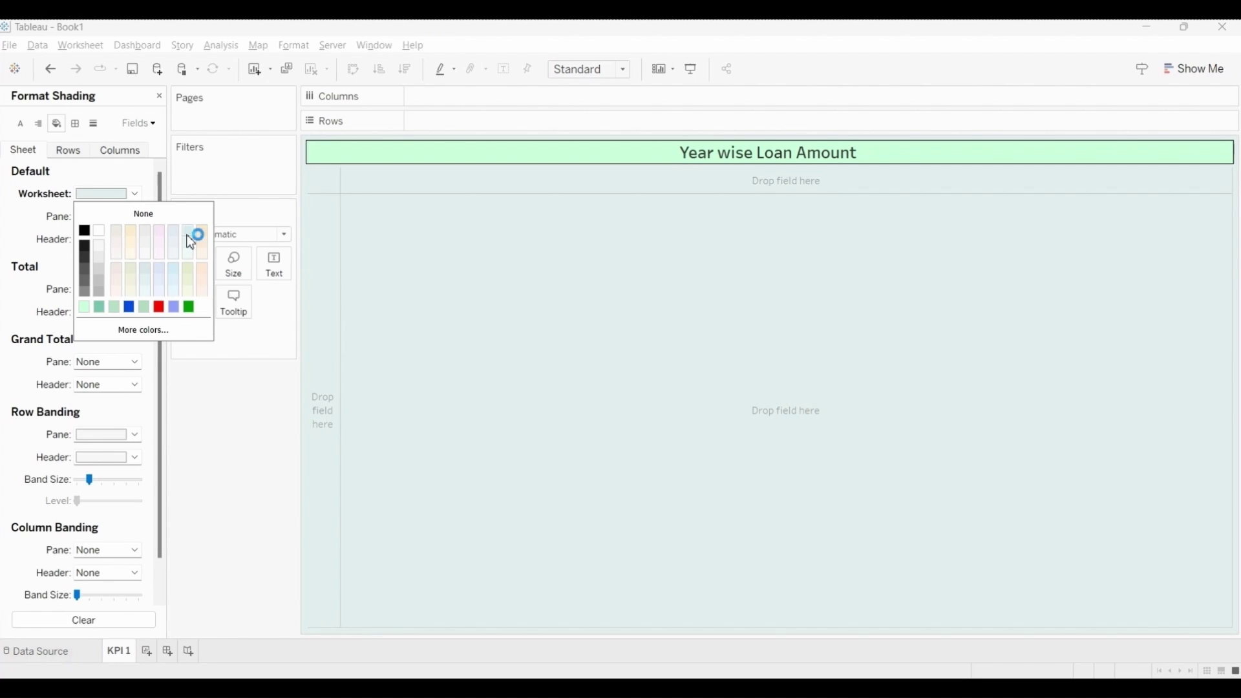
{"action": "left_click", "coordinate": [160, 96]}
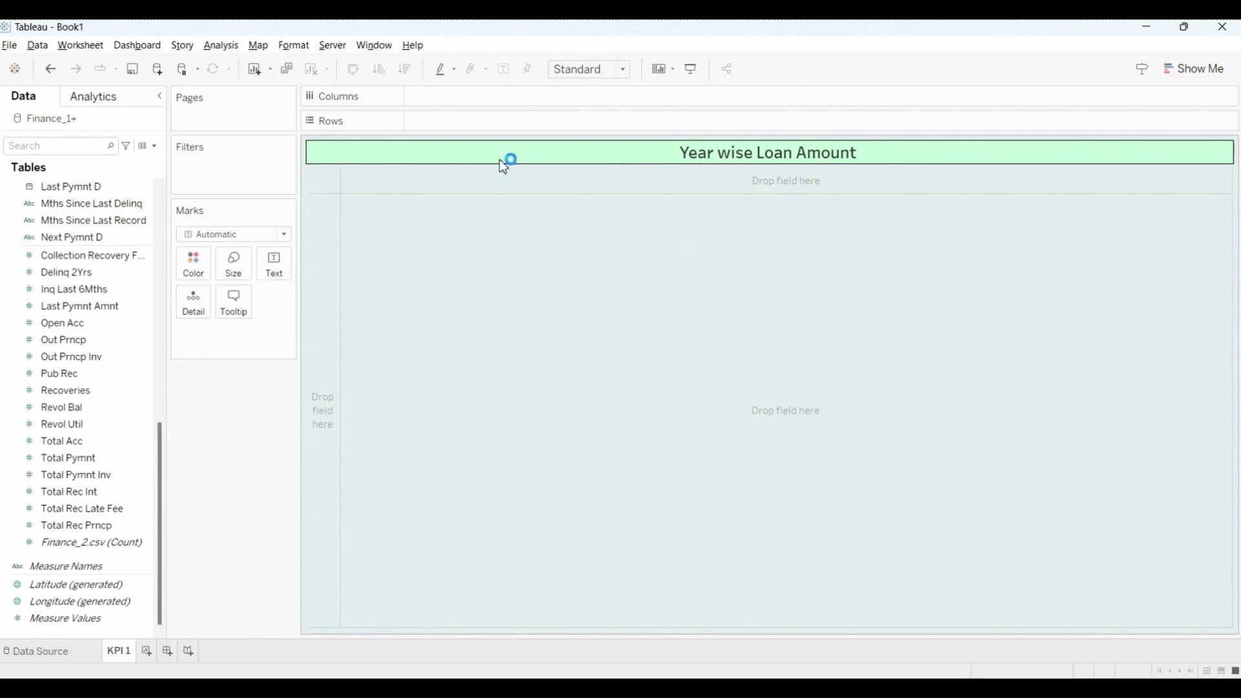
Find the Issue D field by searching for "is" and place it on Columns by year.
{"action": "left_click", "coordinate": [73, 144]}
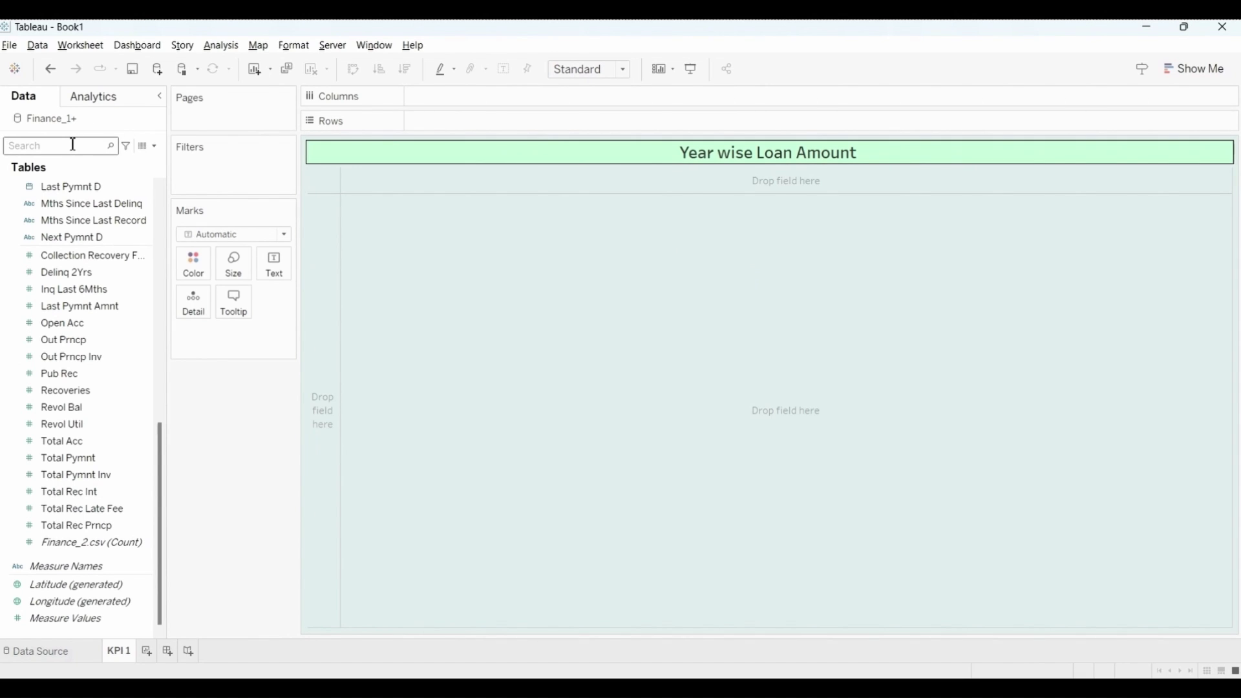
{"action": "type", "text": "is"}
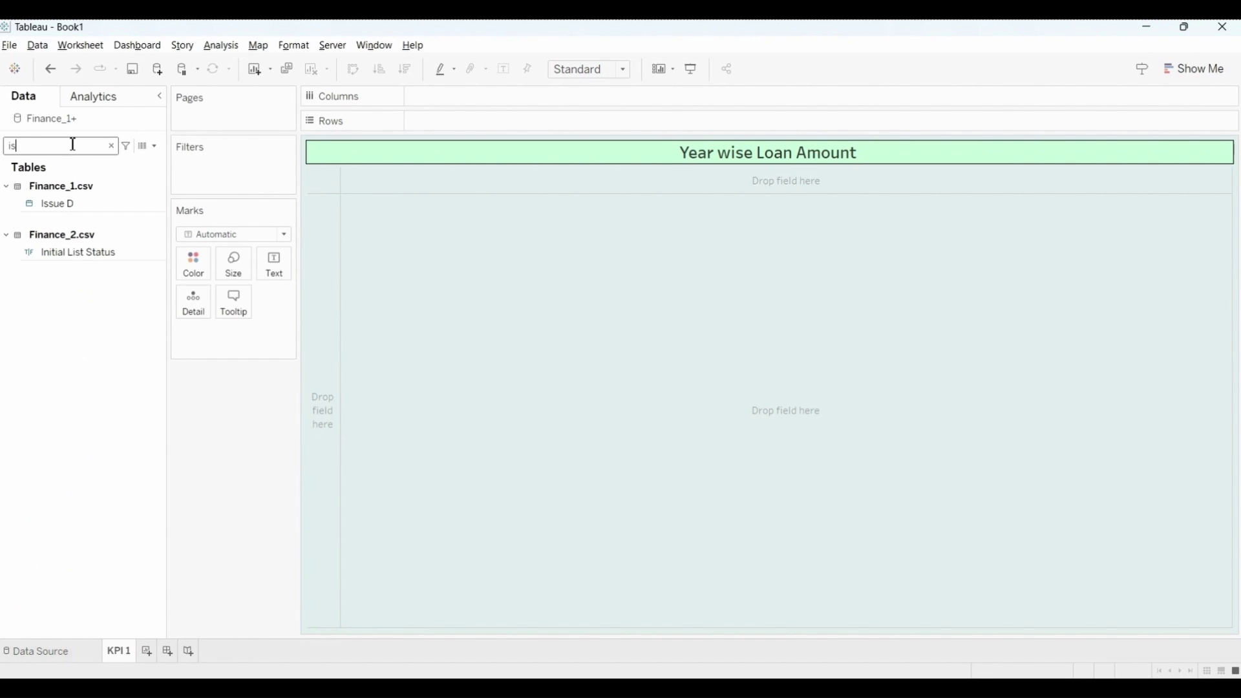
{"action": "left_click", "coordinate": [76, 210]}
{"action": "left_click_drag", "start_coordinate": [79, 218], "coordinate": [445, 110]}
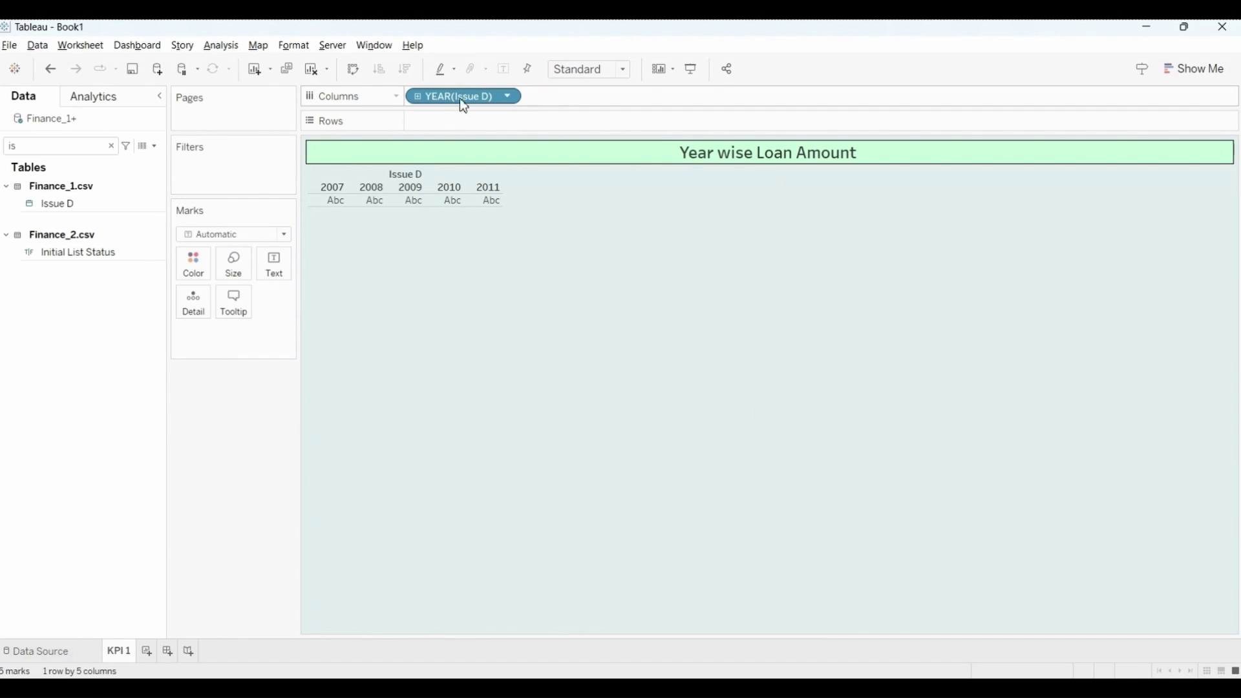
{"action": "left_click", "coordinate": [443, 100]}
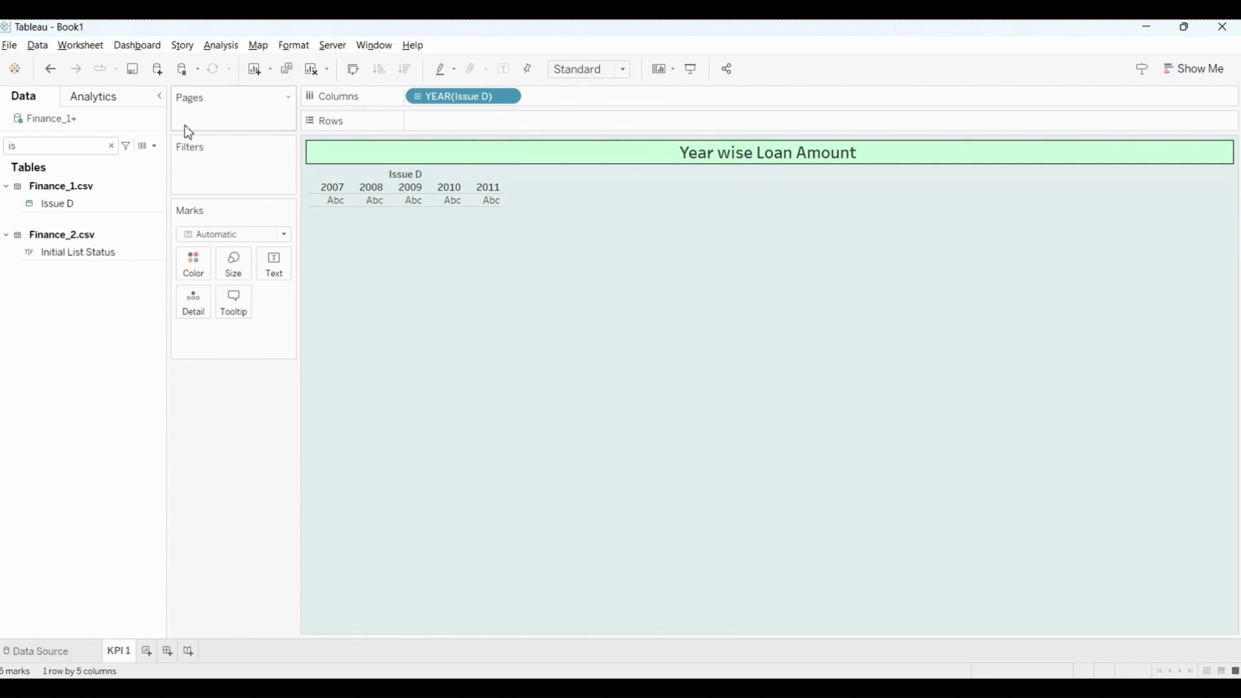
Find the Loan Amnt field by searching for "loa" and place its sum on Rows.
{"action": "left_click", "coordinate": [111, 146]}
{"action": "type", "text": "loa"}
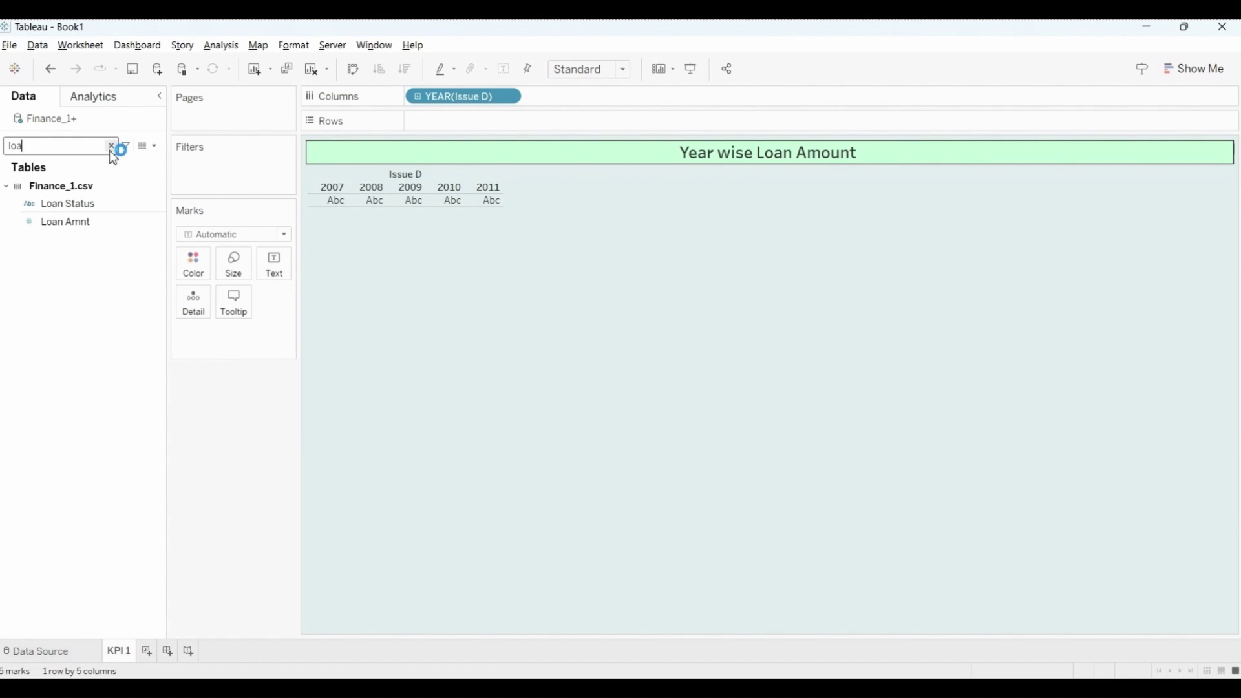
{"action": "left_click_drag", "start_coordinate": [65, 221], "coordinate": [456, 118]}
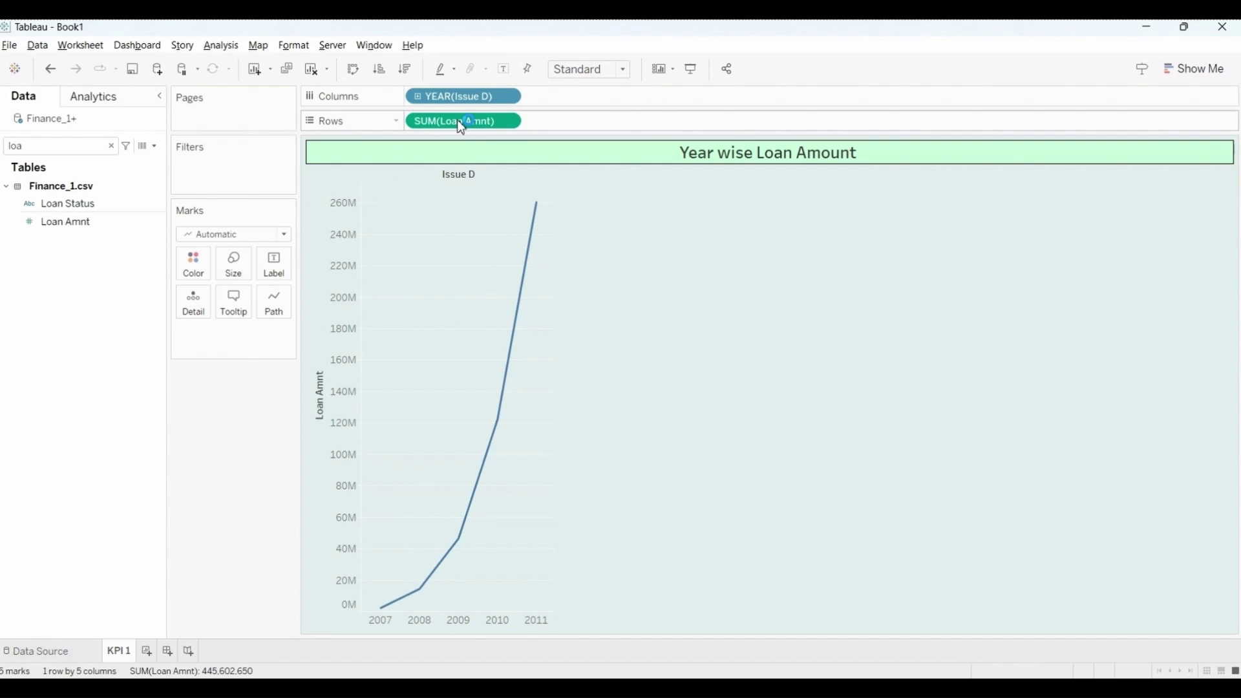
Fit the chart to Entire View and change its mark type to Bar.
{"action": "left_click", "coordinate": [623, 69]}
{"action": "left_click", "coordinate": [584, 130]}
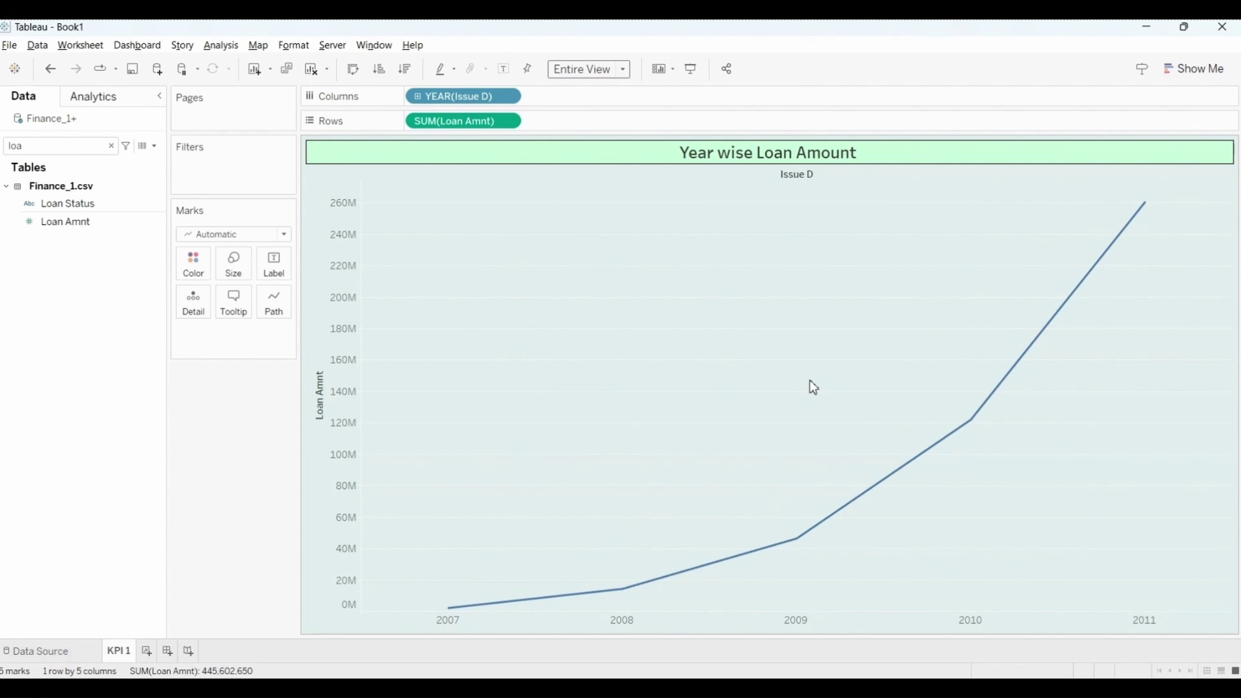
{"action": "left_click", "coordinate": [274, 234]}
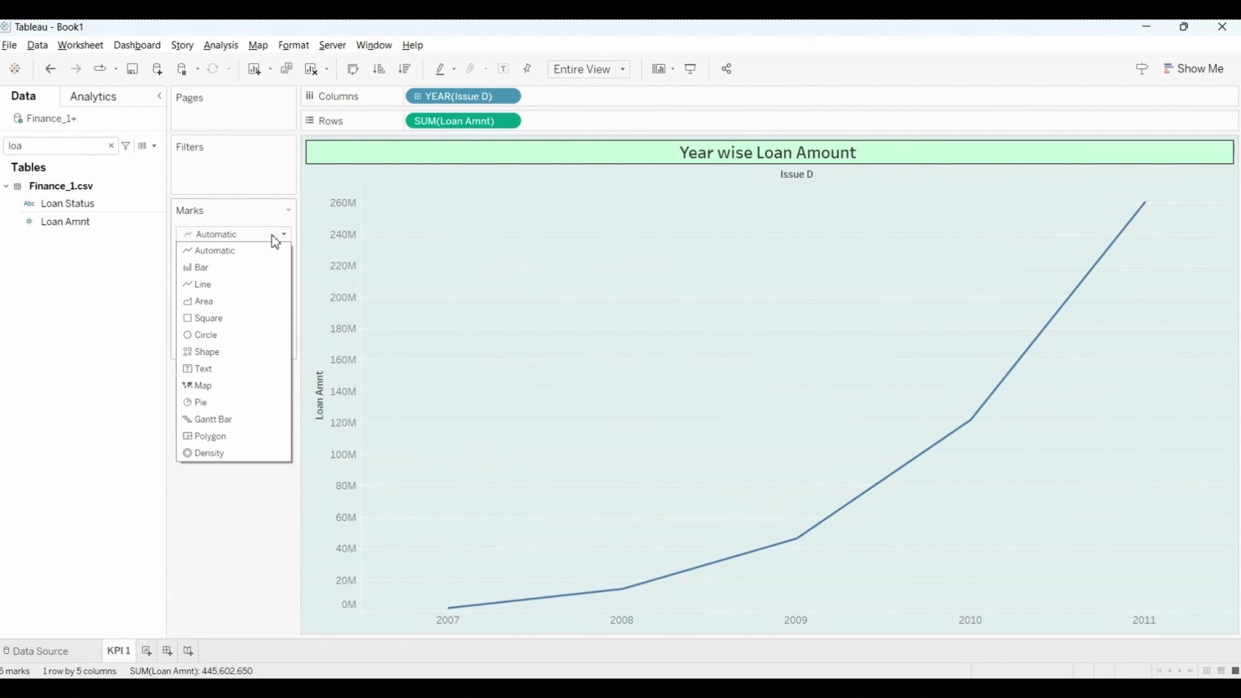
{"action": "left_click", "coordinate": [230, 270]}
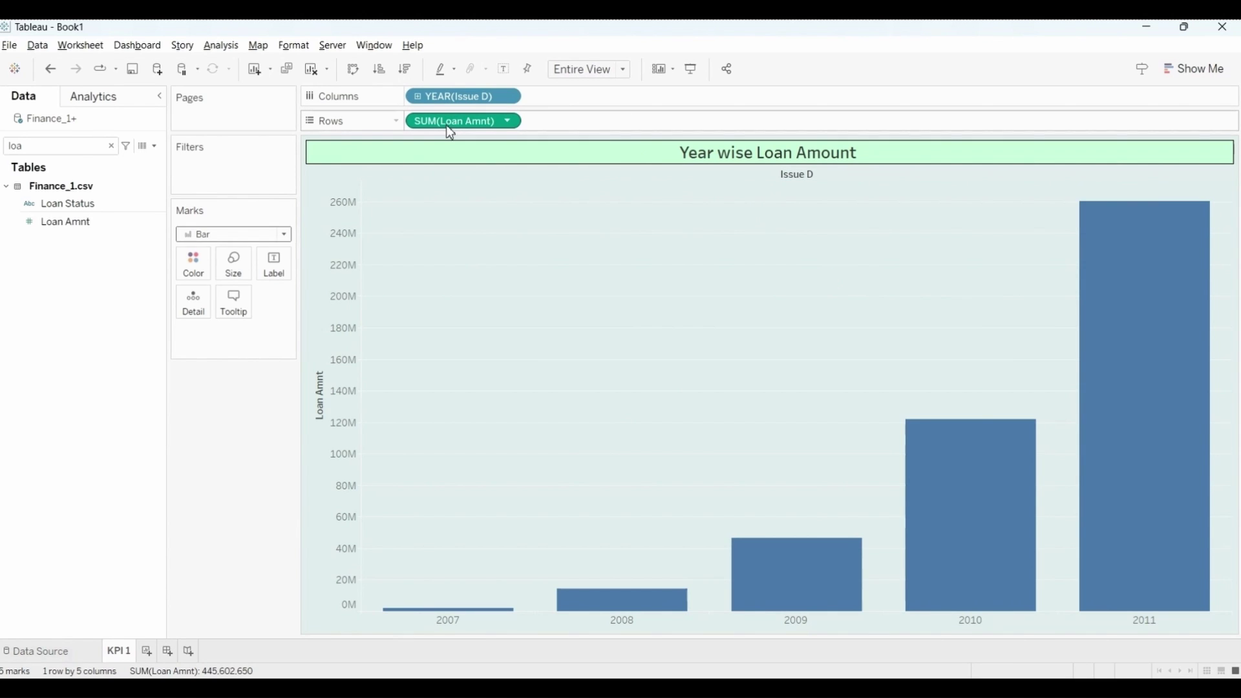
Label the bars with the sum of Loan Amnt, keeping only one Loan Amnt field on Rows.
{"action": "left_click_drag", "start_coordinate": [447, 122], "coordinate": [270, 268]}
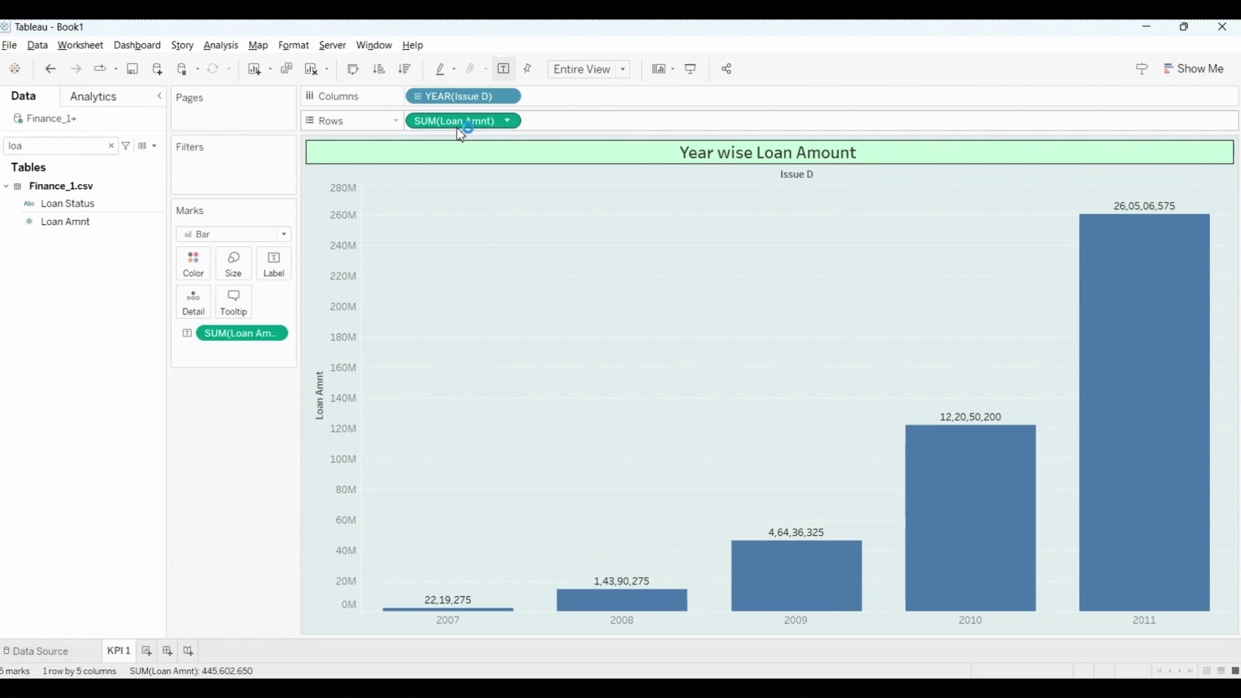
{"action": "left_click_drag", "start_coordinate": [460, 129], "coordinate": [503, 126]}
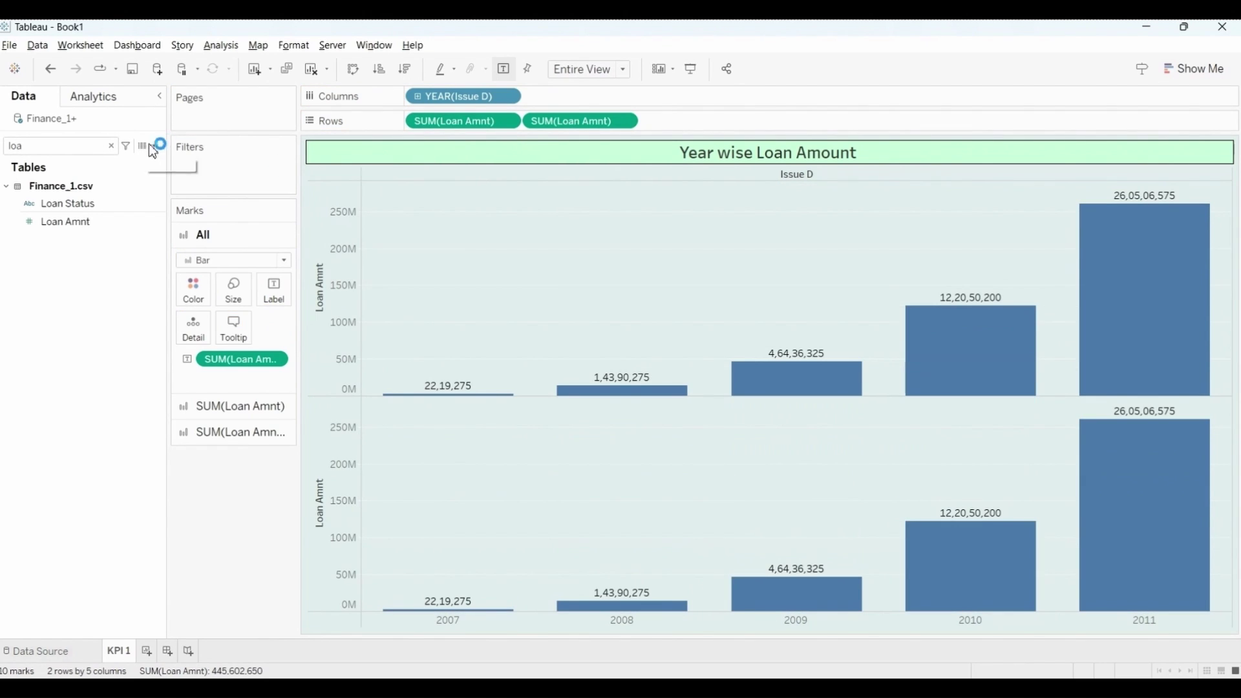
{"action": "key", "text": "ctrl+z"}
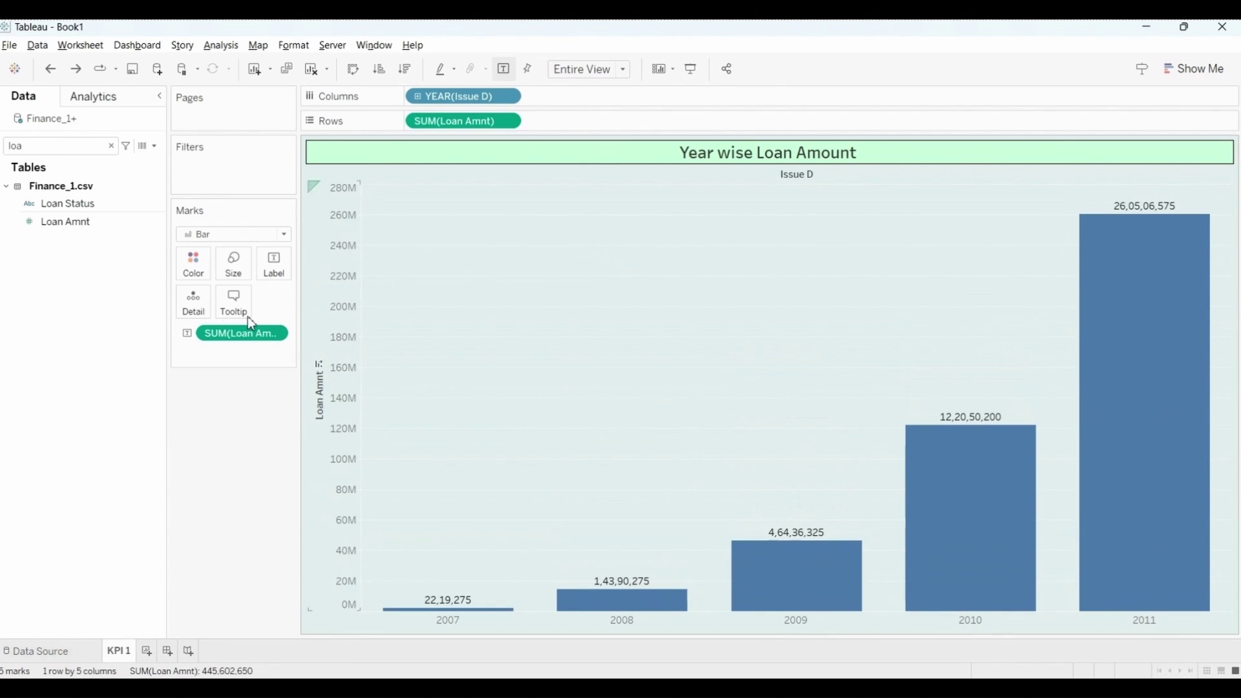
Format the Loan Amnt bar labels as custom currency with 0 decimal places and display units of Millions (M).
{"action": "mouse_move", "coordinate": [1140, 255]}
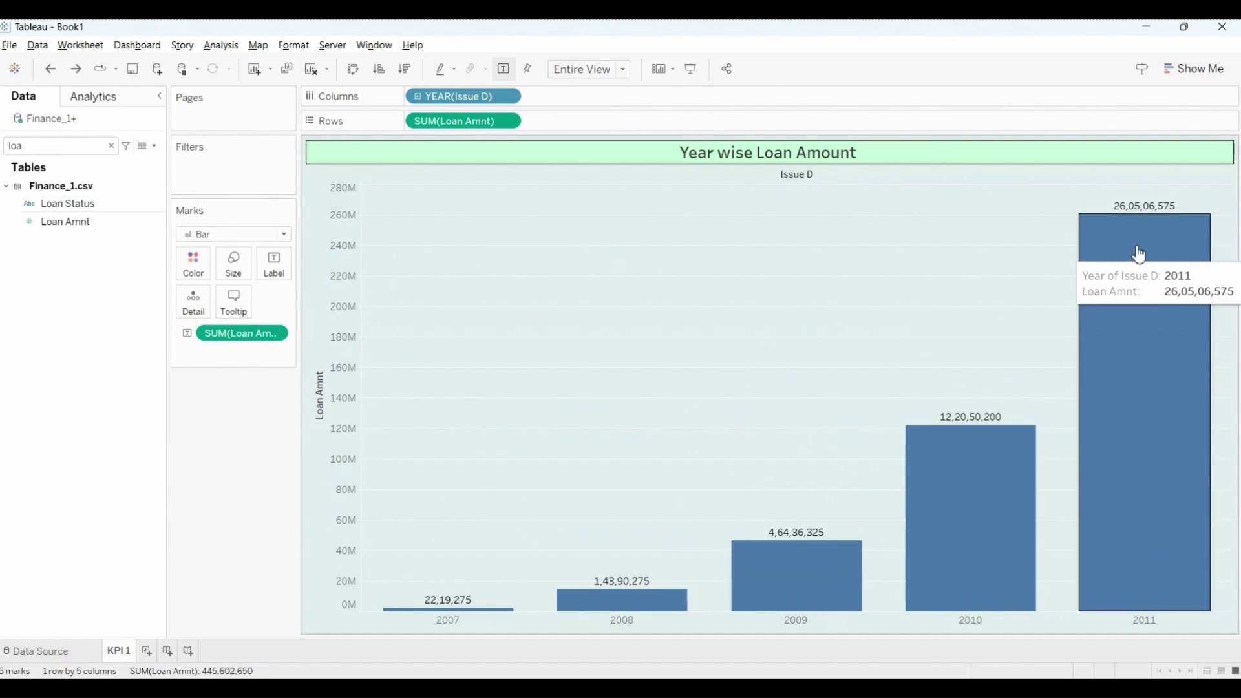
{"action": "left_click", "coordinate": [275, 335]}
{"action": "left_click", "coordinate": [261, 404]}
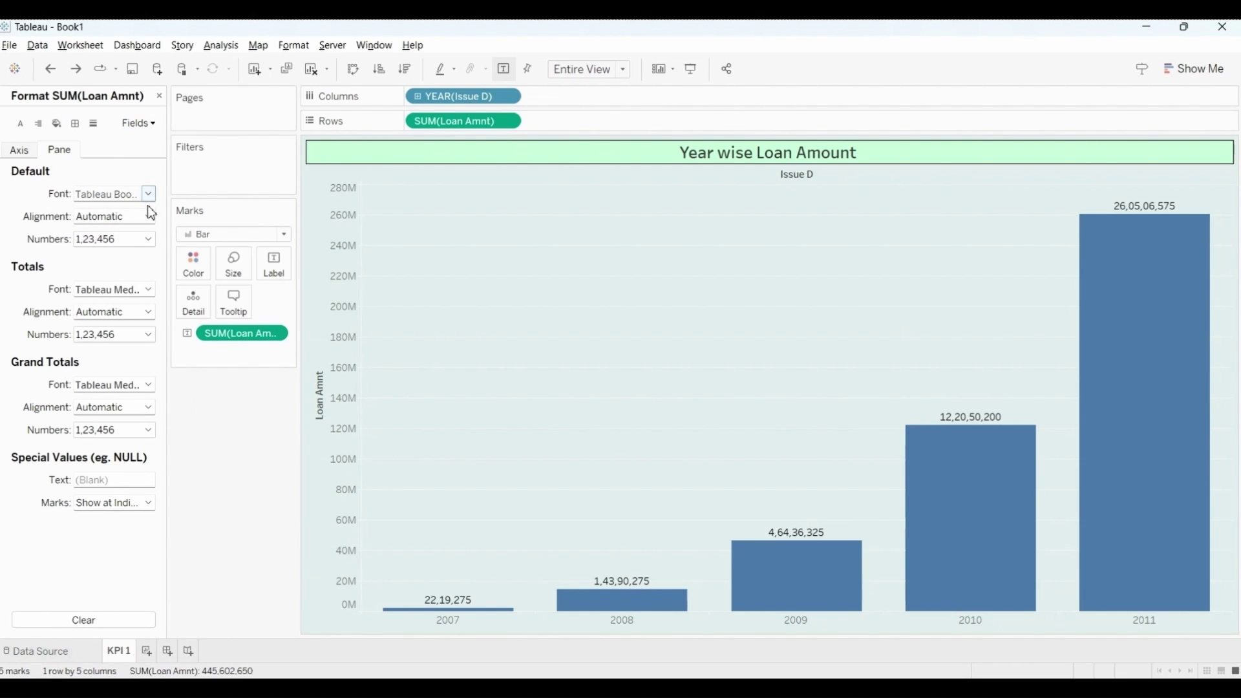
{"action": "left_click", "coordinate": [136, 240]}
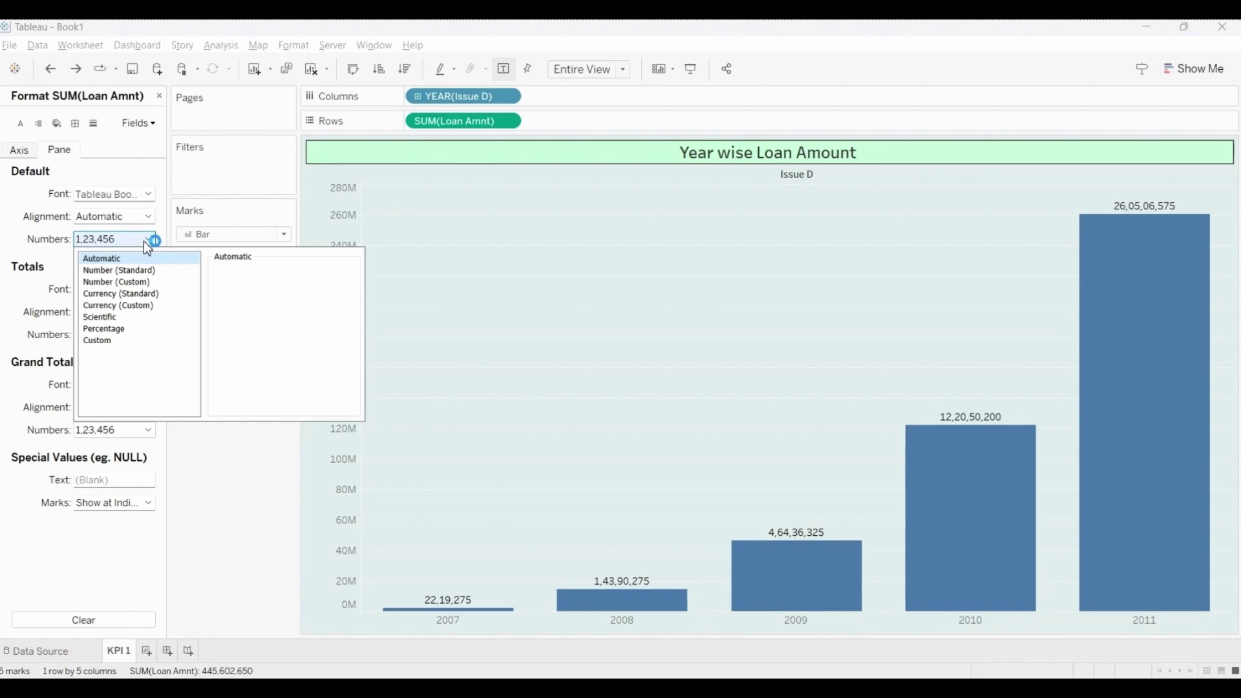
{"action": "left_click", "coordinate": [124, 305]}
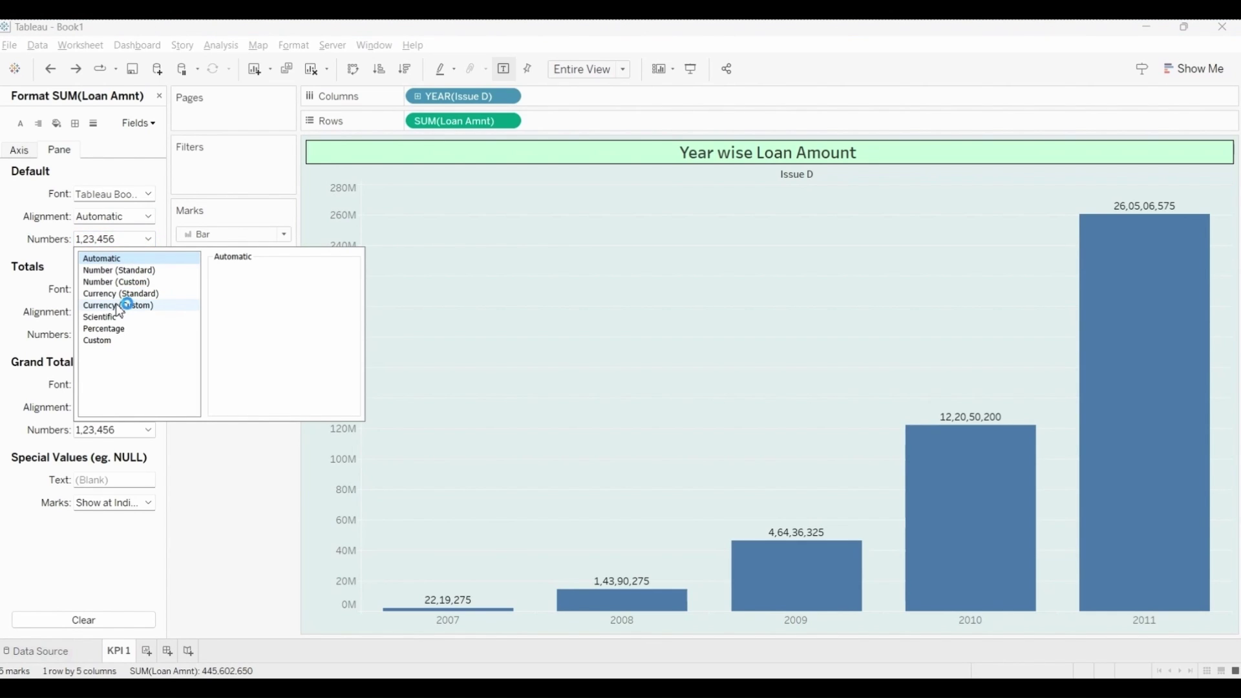
{"action": "double_click", "coordinate": [249, 289]}
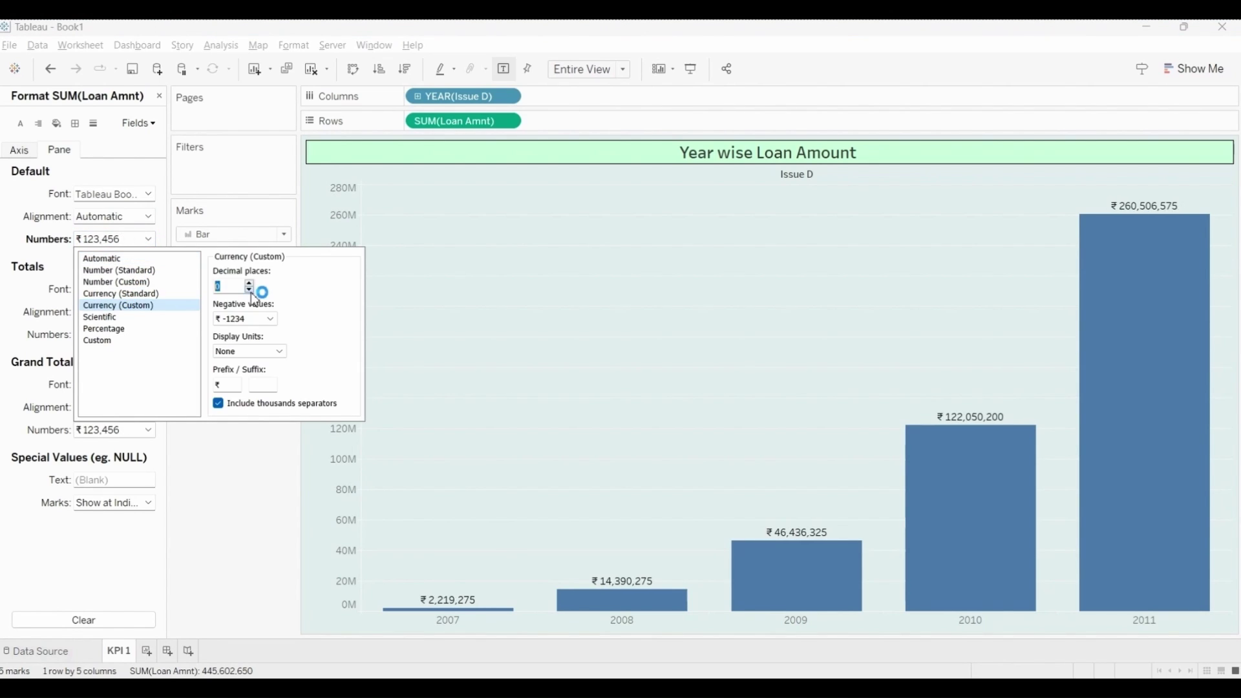
{"action": "left_click", "coordinate": [254, 353]}
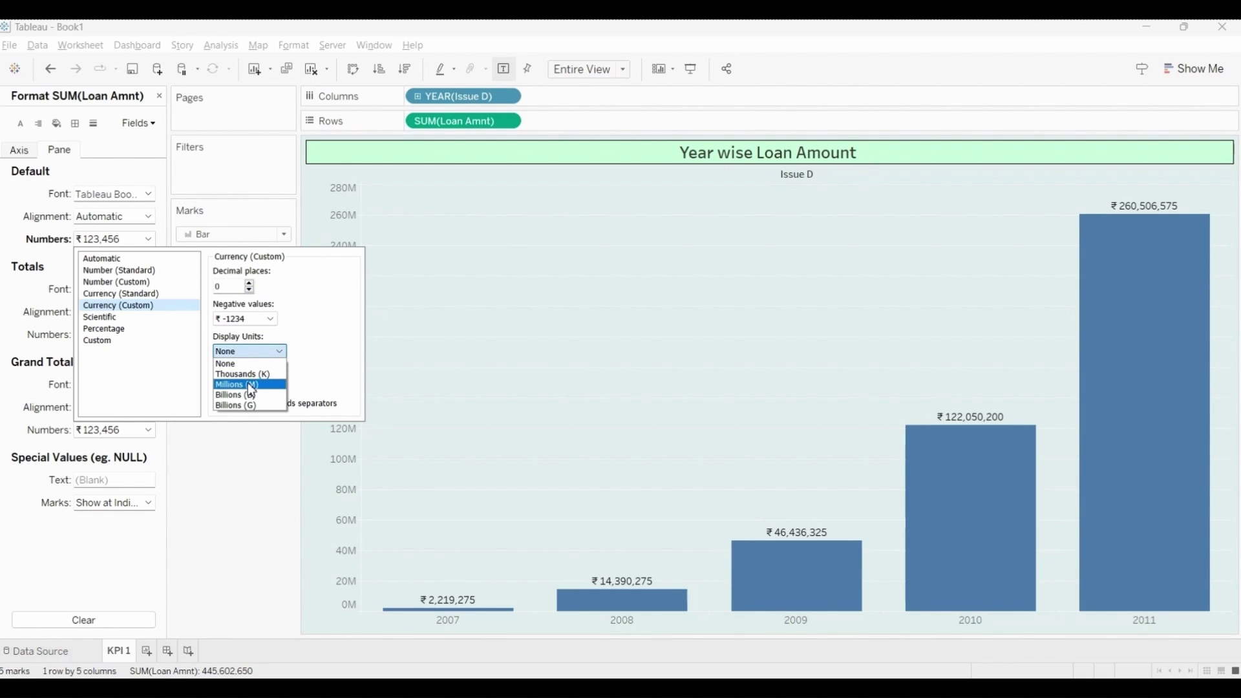
{"action": "left_click", "coordinate": [247, 383]}
Set the label currency prefix to a dollar sign followed by a space and close the formatting options.
{"action": "left_click", "coordinate": [232, 381]}
{"action": "key", "text": "BackSpace"}
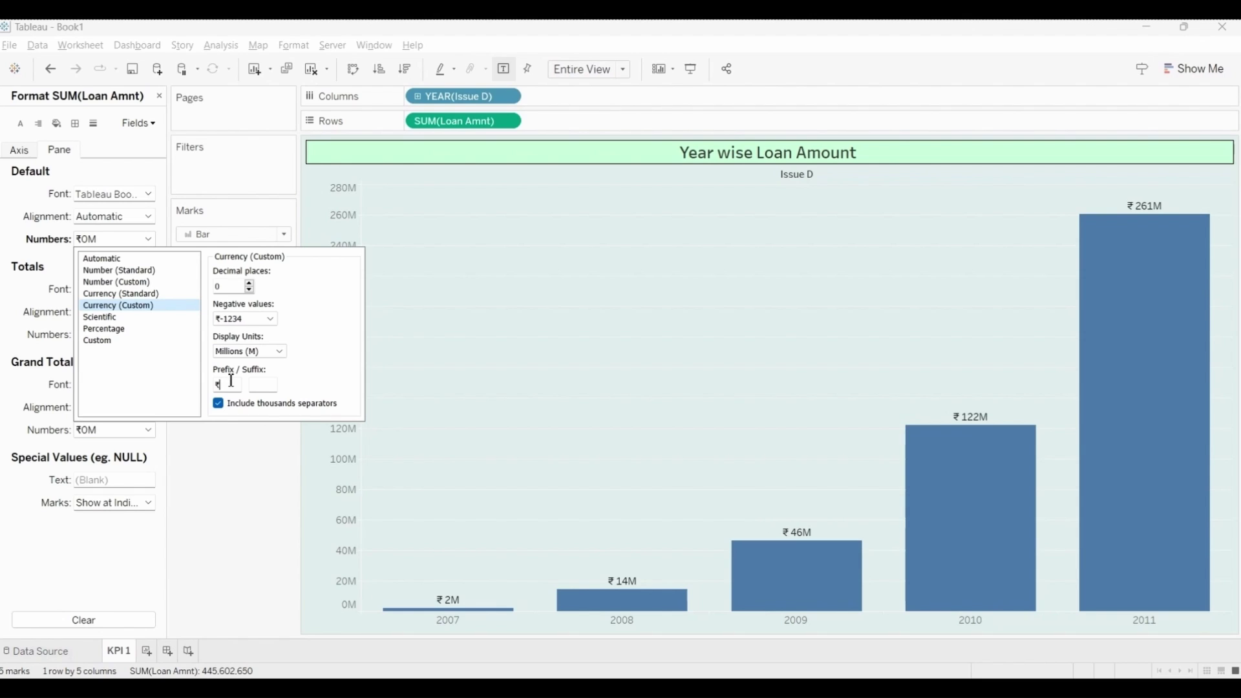
{"action": "type", "text": "$"}
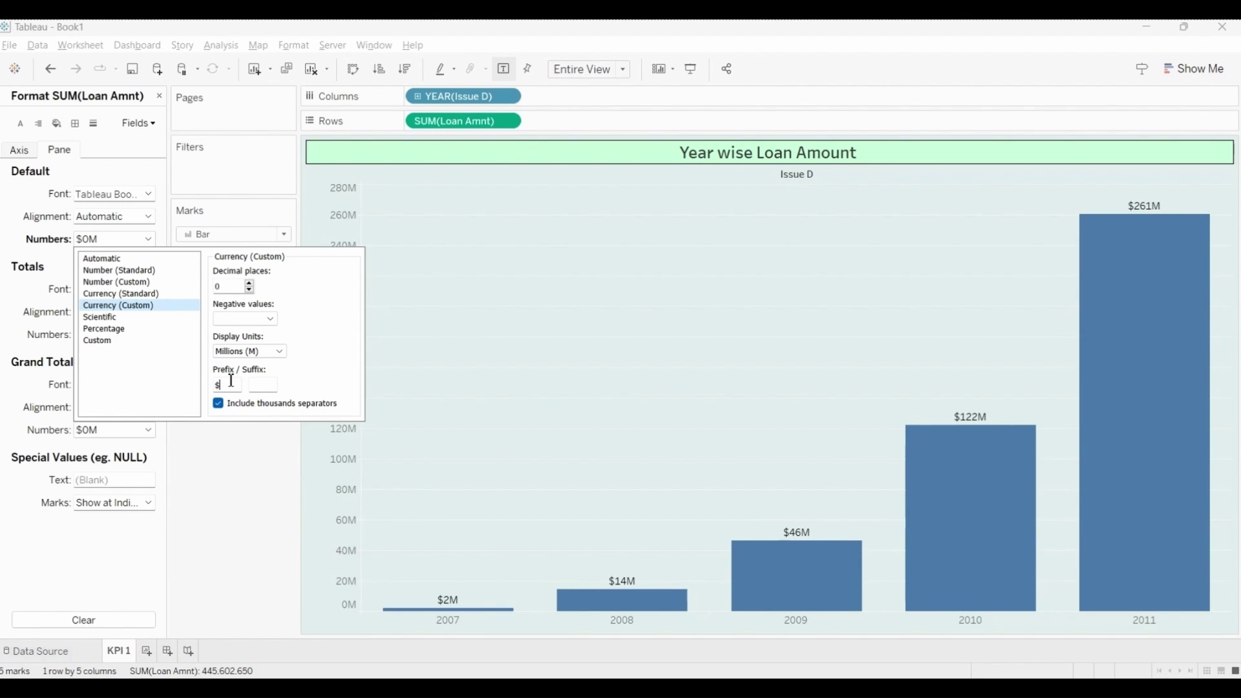
{"action": "left_click", "coordinate": [237, 449]}
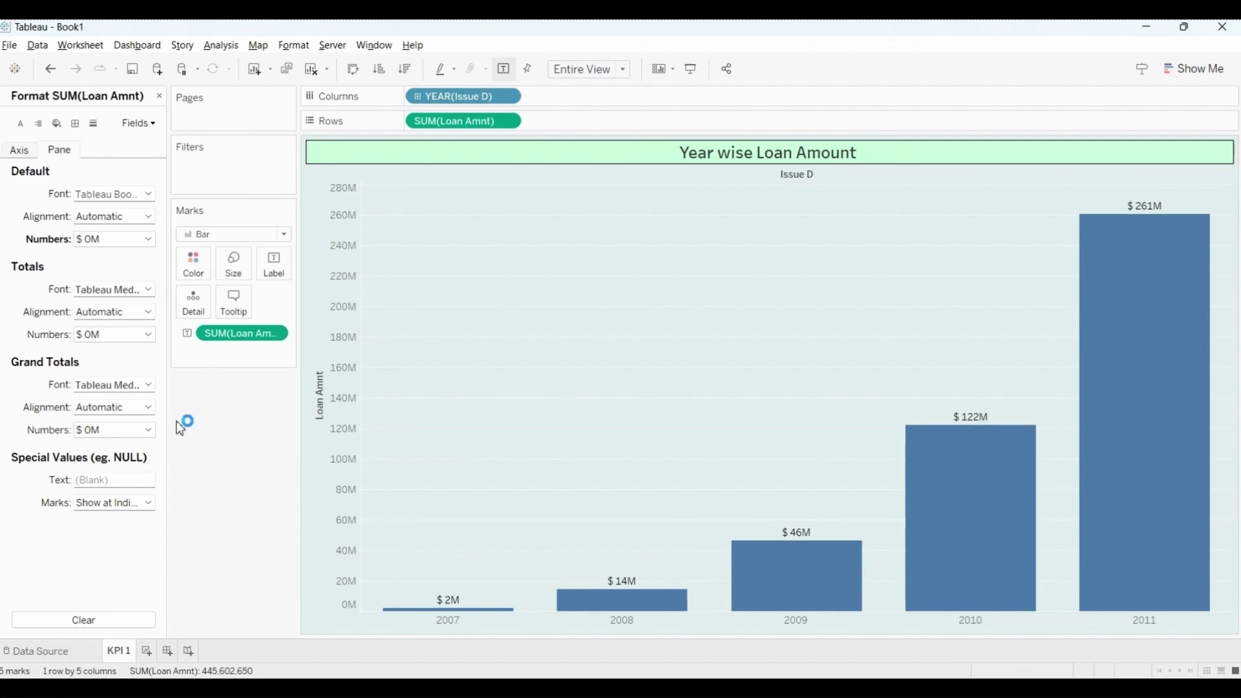
{"action": "left_click", "coordinate": [159, 95]}
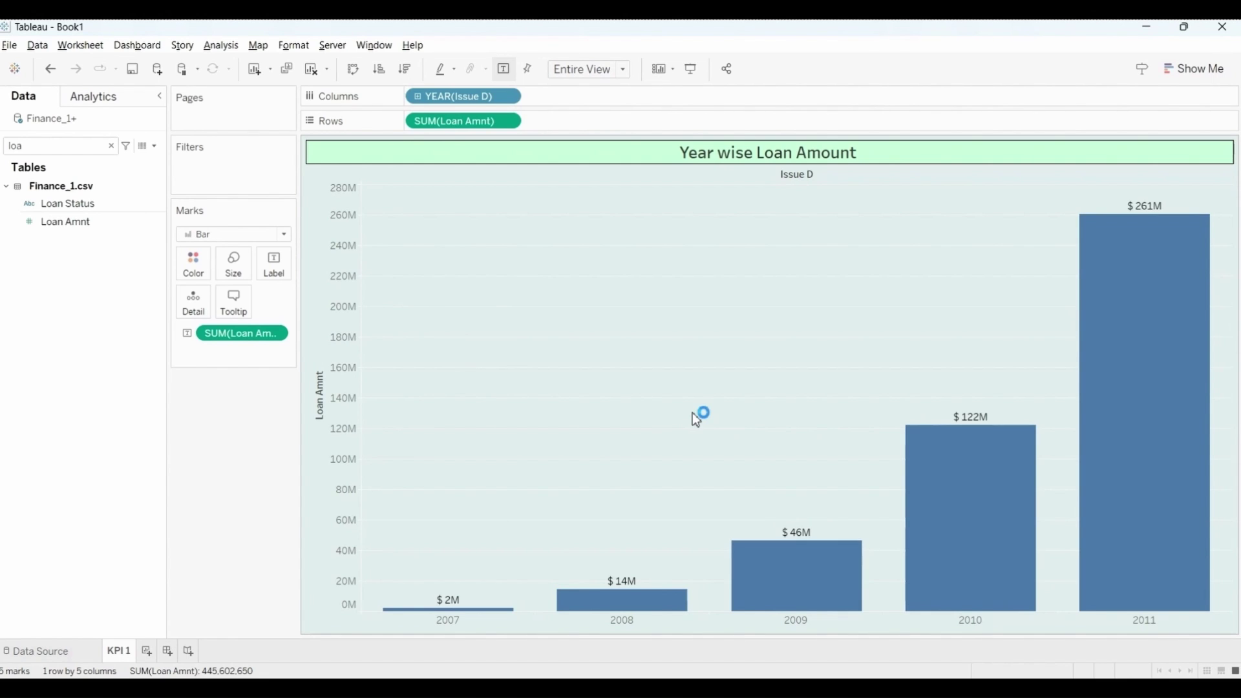
Find the Loan Status field by searching for "loa" and use it to color the bars.
{"action": "left_click", "coordinate": [112, 148]}
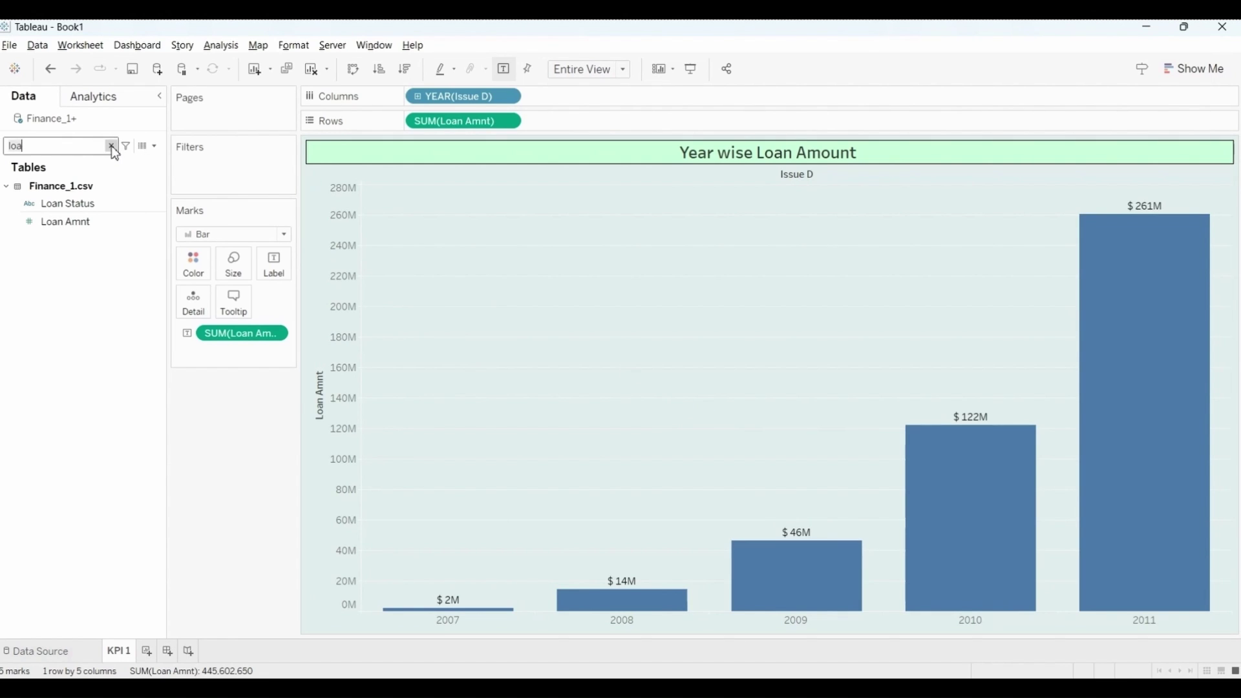
{"action": "left_click", "coordinate": [96, 149]}
{"action": "type", "text": "loa"}
{"action": "left_click_drag", "start_coordinate": [71, 206], "coordinate": [205, 265]}
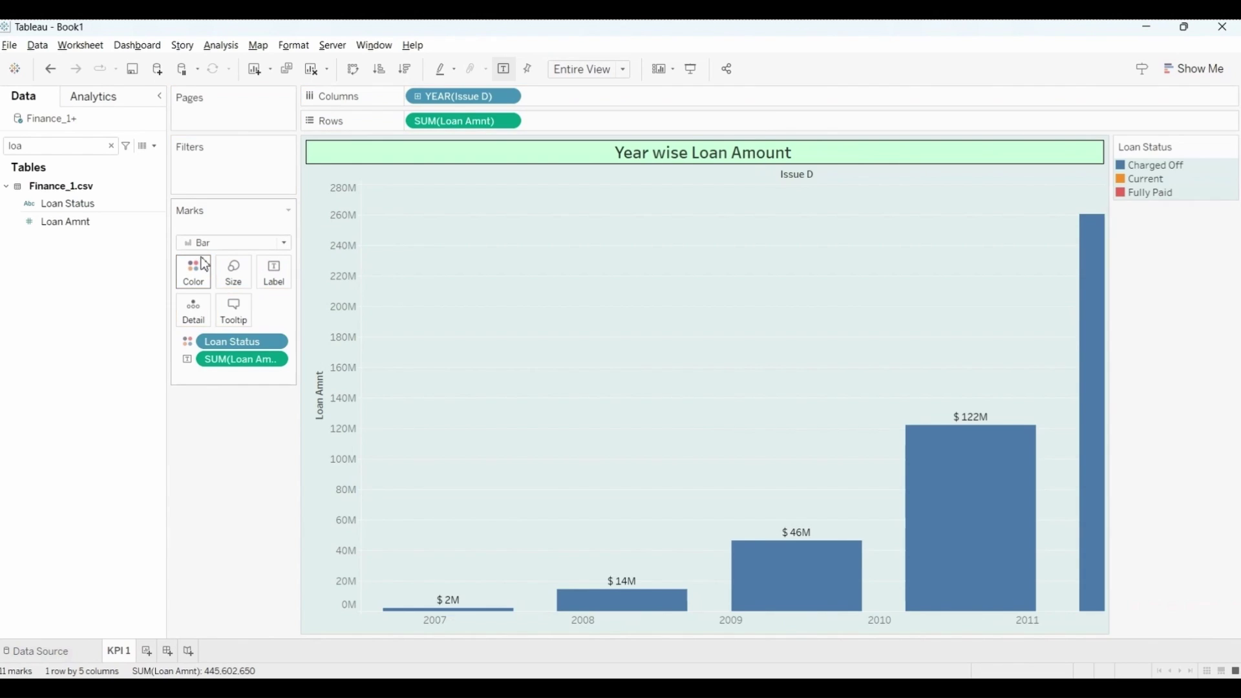
Hide the header of the vertical Loan Amnt axis.
{"action": "mouse_move", "coordinate": [1080, 245]}
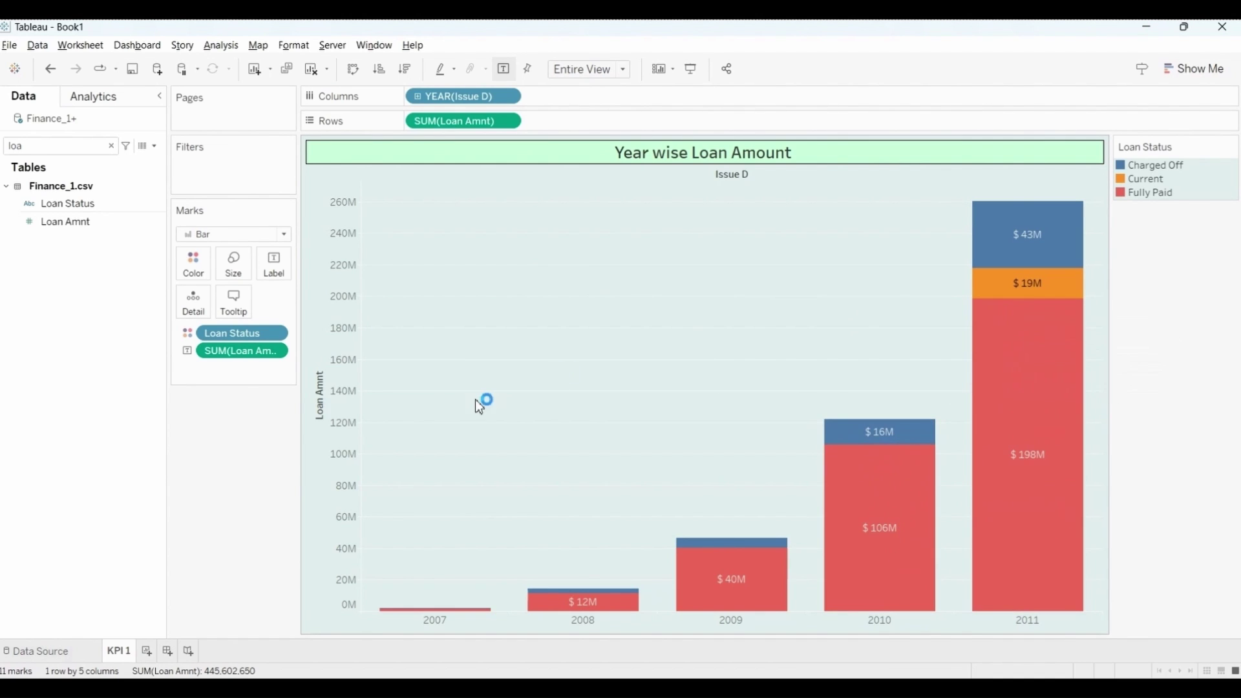
{"action": "right_click", "coordinate": [338, 378]}
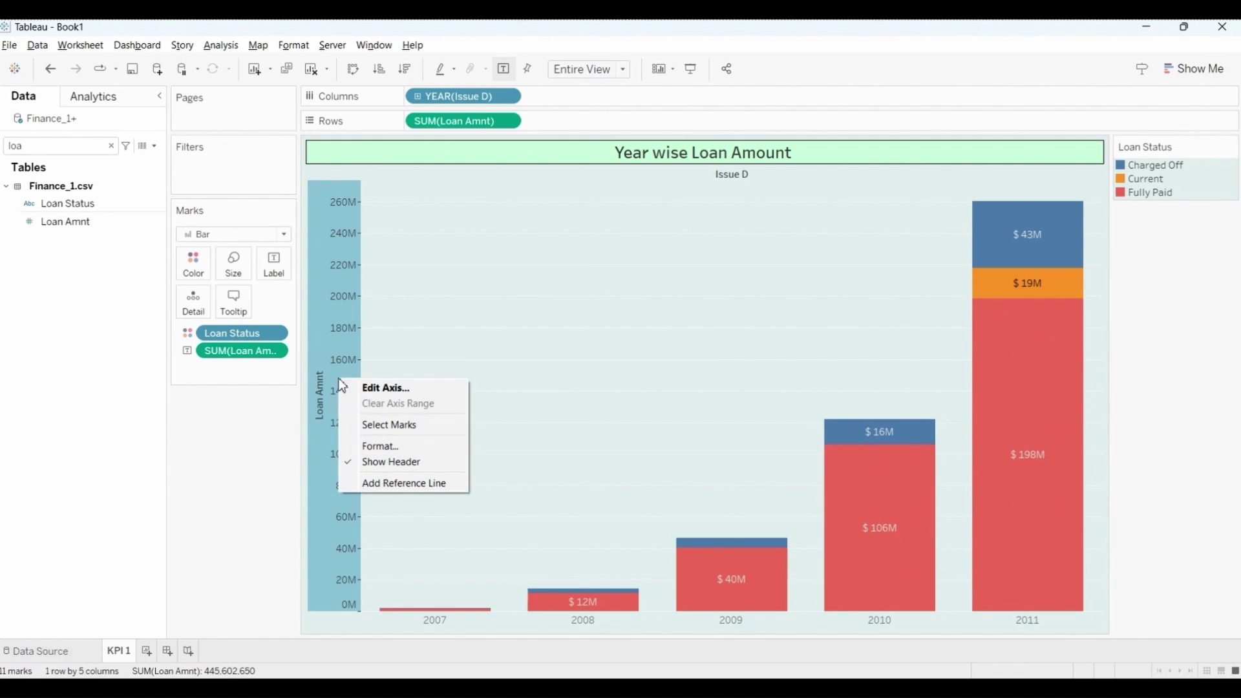
{"action": "left_click", "coordinate": [387, 461]}
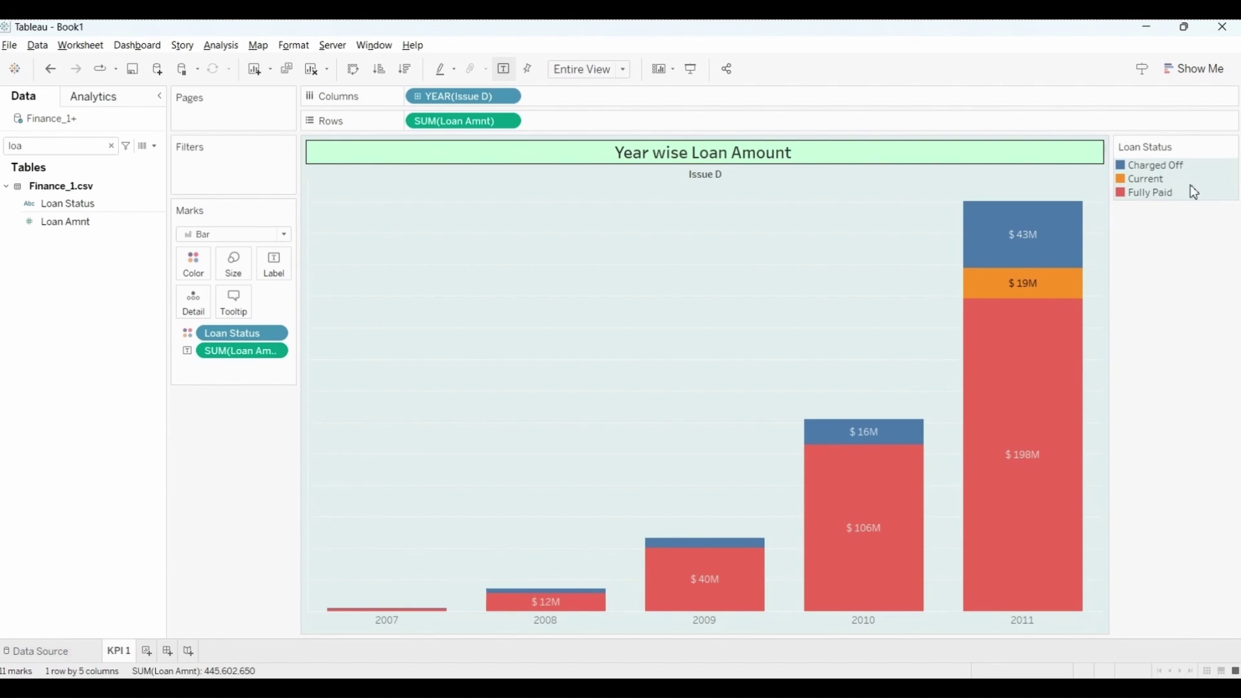
Color Fully Paid green and Charged Off red, and sort the year bars in descending order of loan amount.
{"action": "double_click", "coordinate": [1172, 189]}
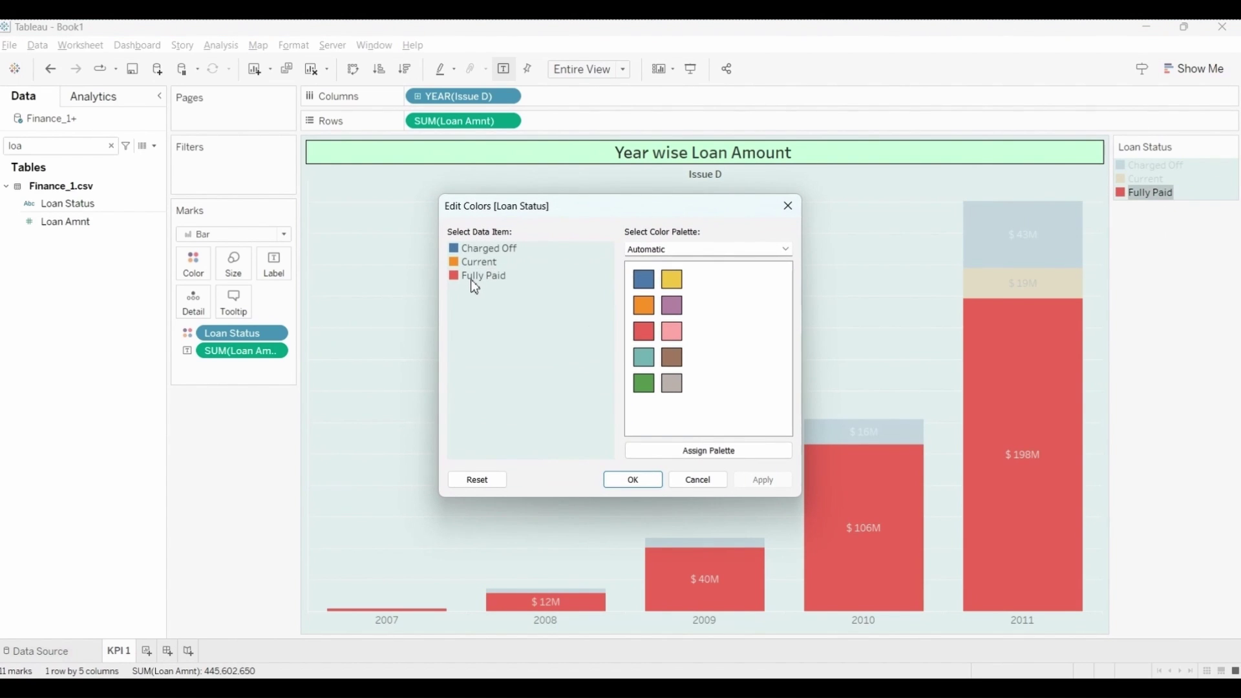
{"action": "left_click", "coordinate": [488, 278]}
{"action": "left_click", "coordinate": [644, 383]}
{"action": "left_click", "coordinate": [490, 248]}
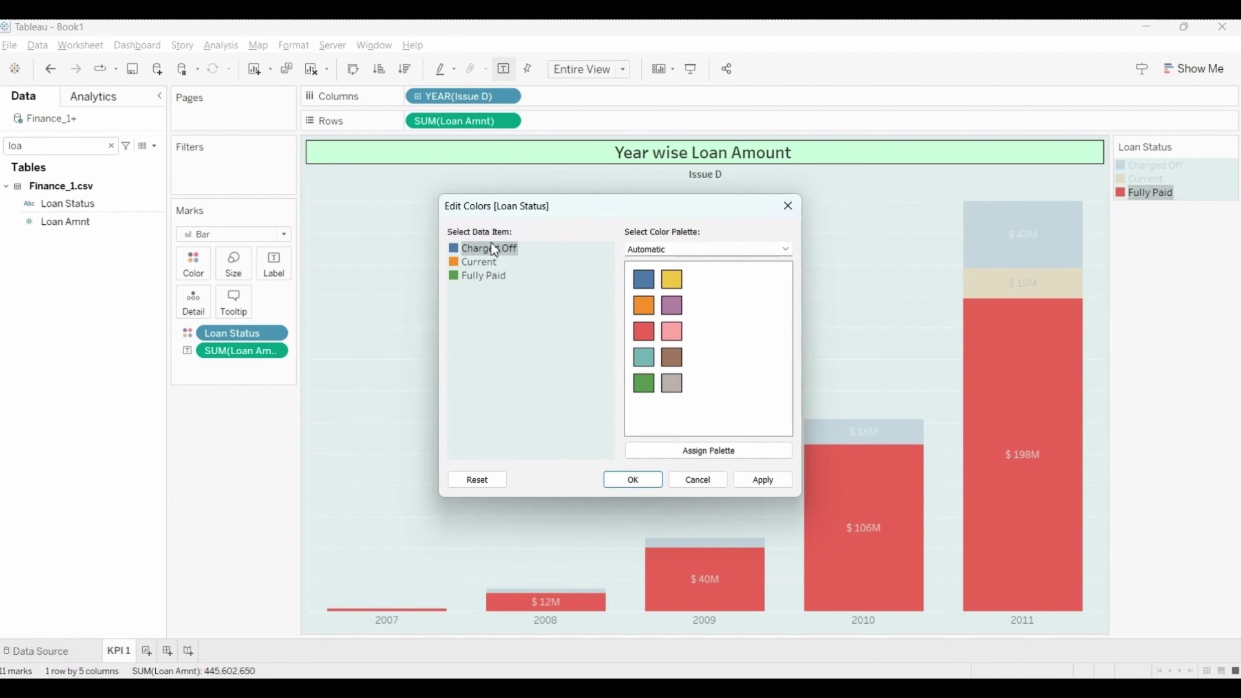
{"action": "left_click", "coordinate": [647, 335]}
{"action": "left_click", "coordinate": [634, 478]}
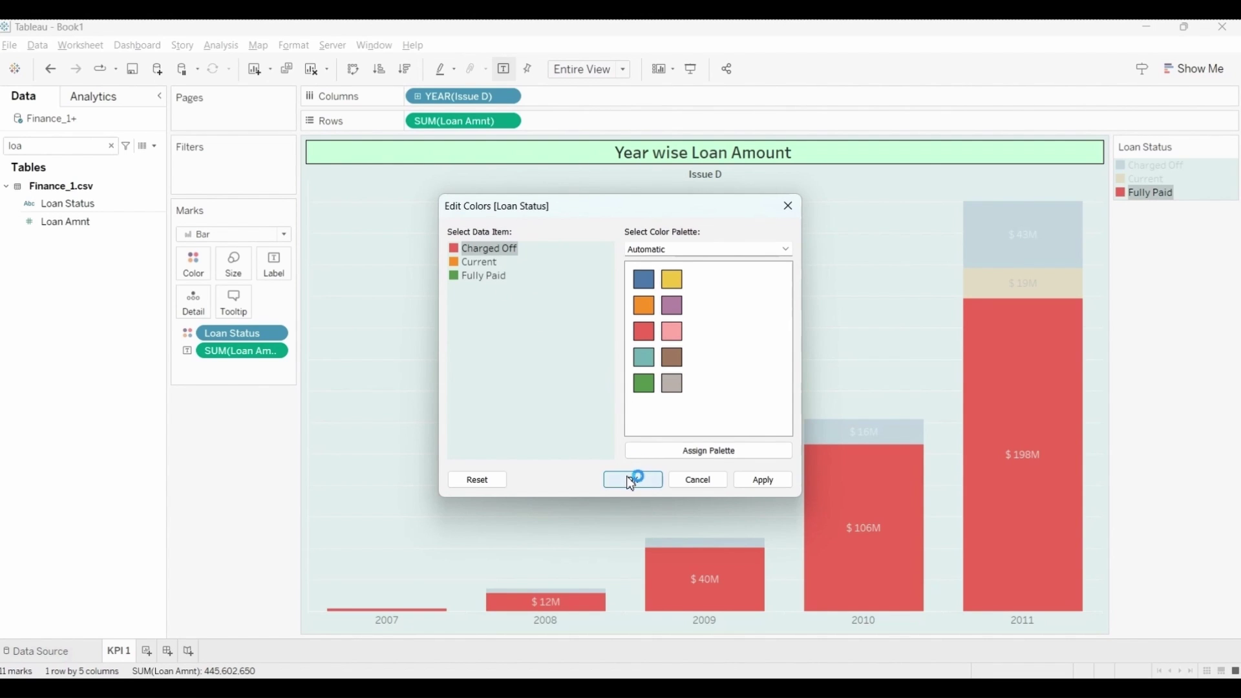
{"action": "left_click", "coordinate": [403, 71]}
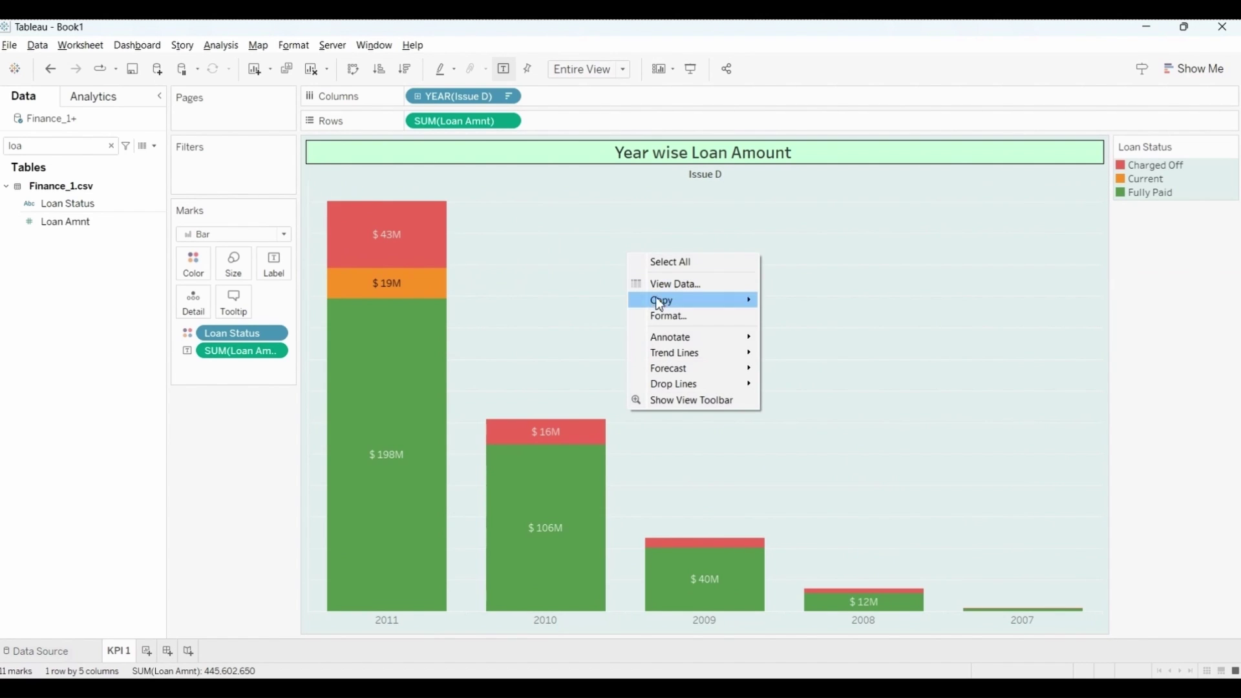
Give the worksheet cells a solid black default border in the second line thickness.
{"action": "left_click", "coordinate": [663, 316]}
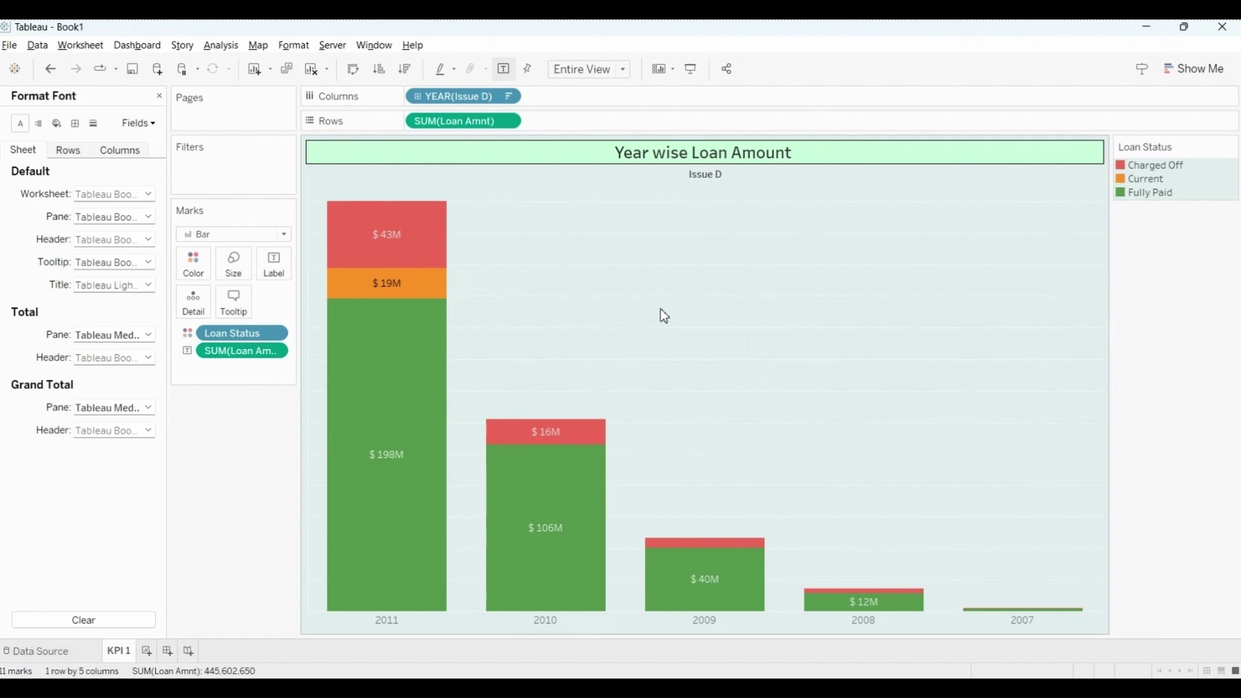
{"action": "left_click", "coordinate": [75, 124]}
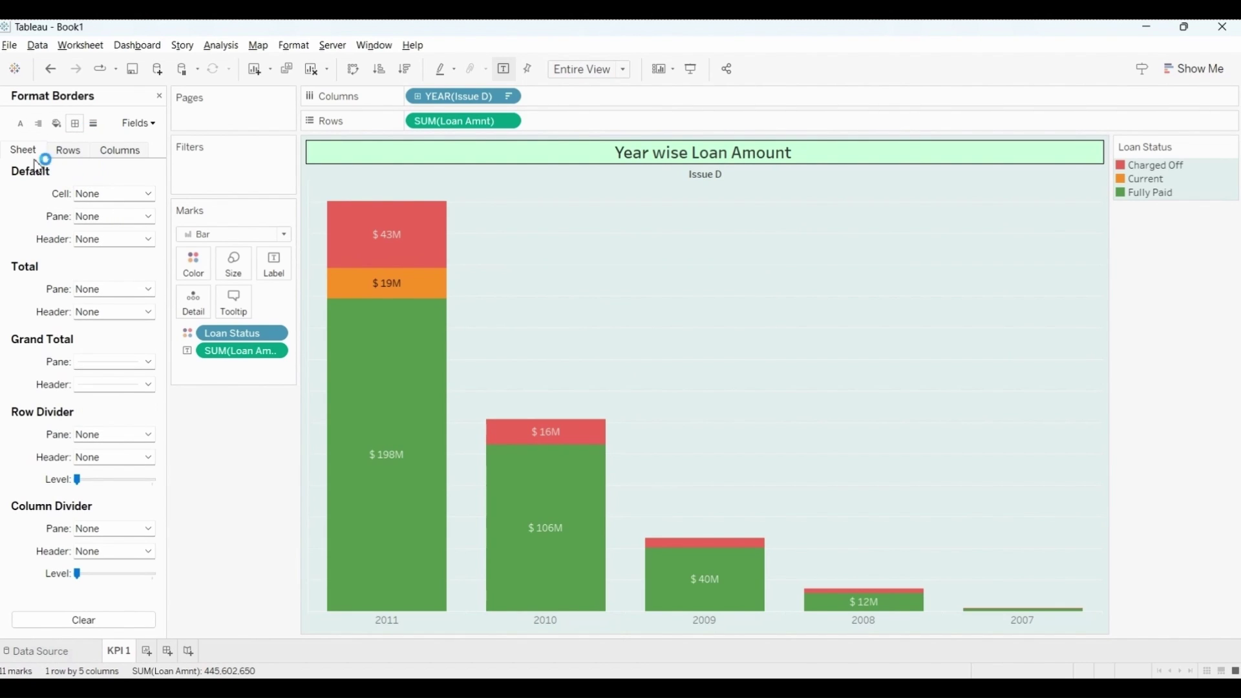
{"action": "left_click", "coordinate": [147, 194]}
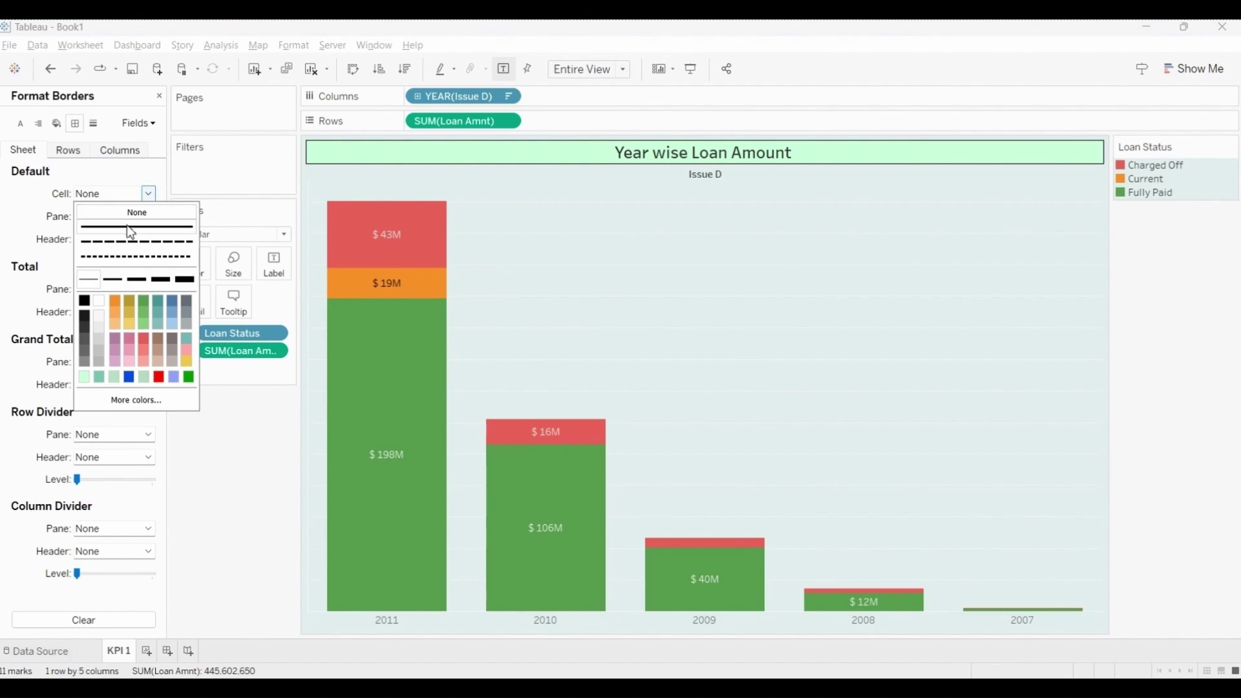
{"action": "left_click", "coordinate": [109, 282]}
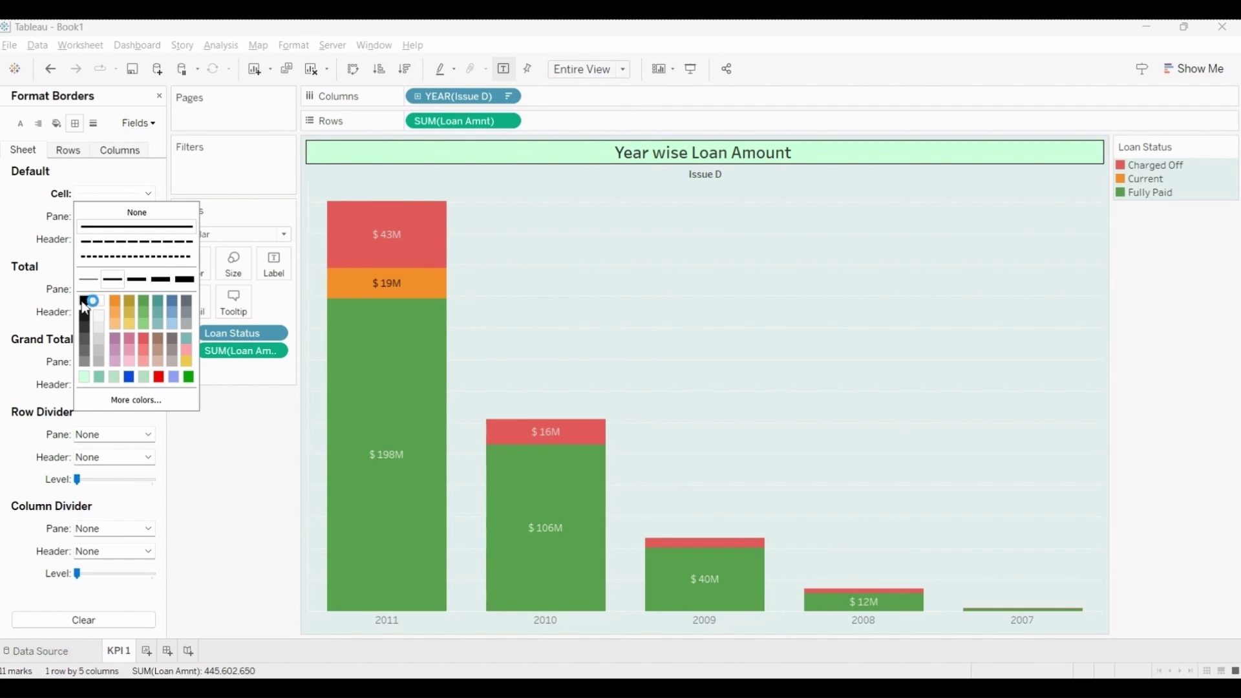
{"action": "left_click", "coordinate": [84, 301]}
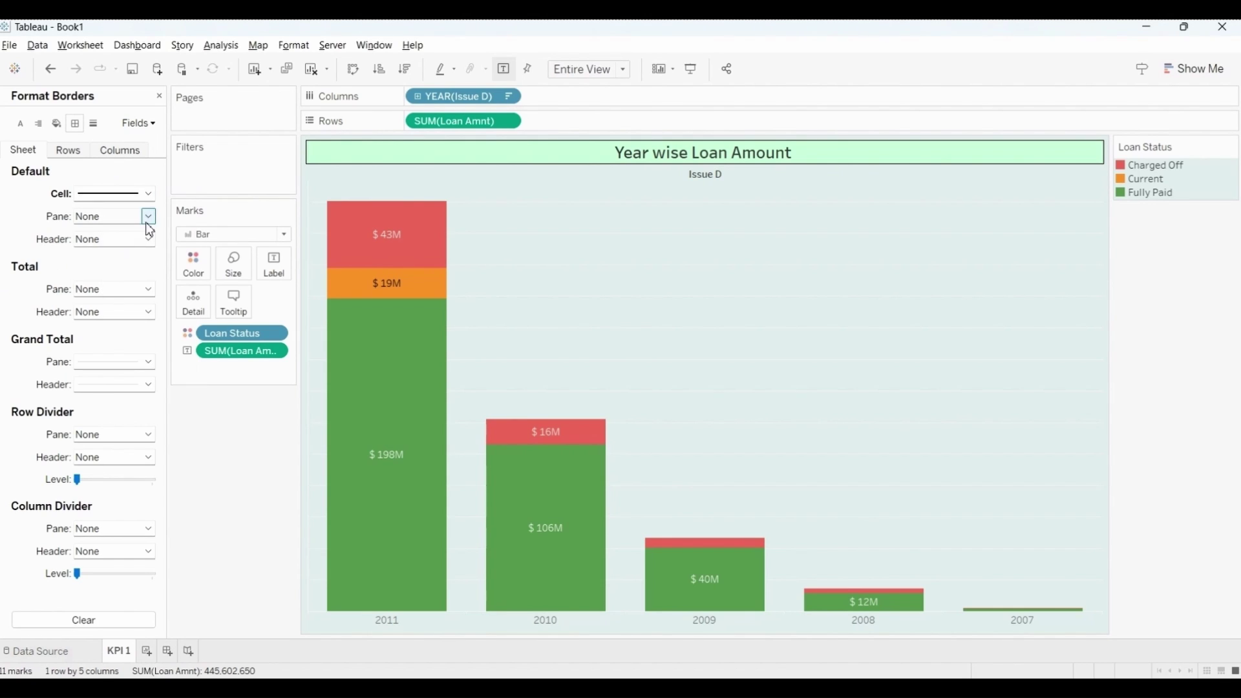
Give the worksheet pane a solid black default border in the second line thickness.
{"action": "left_click", "coordinate": [147, 215]}
{"action": "left_click", "coordinate": [129, 254]}
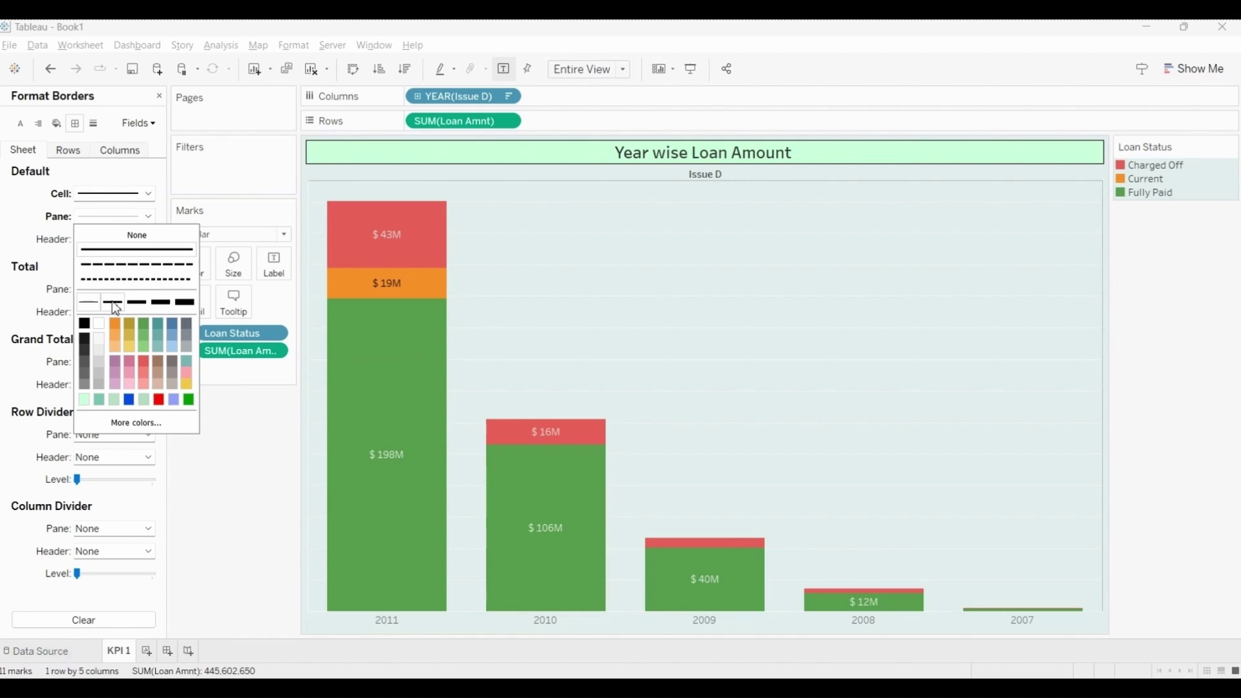
{"action": "left_click", "coordinate": [113, 303]}
{"action": "left_click", "coordinate": [84, 326]}
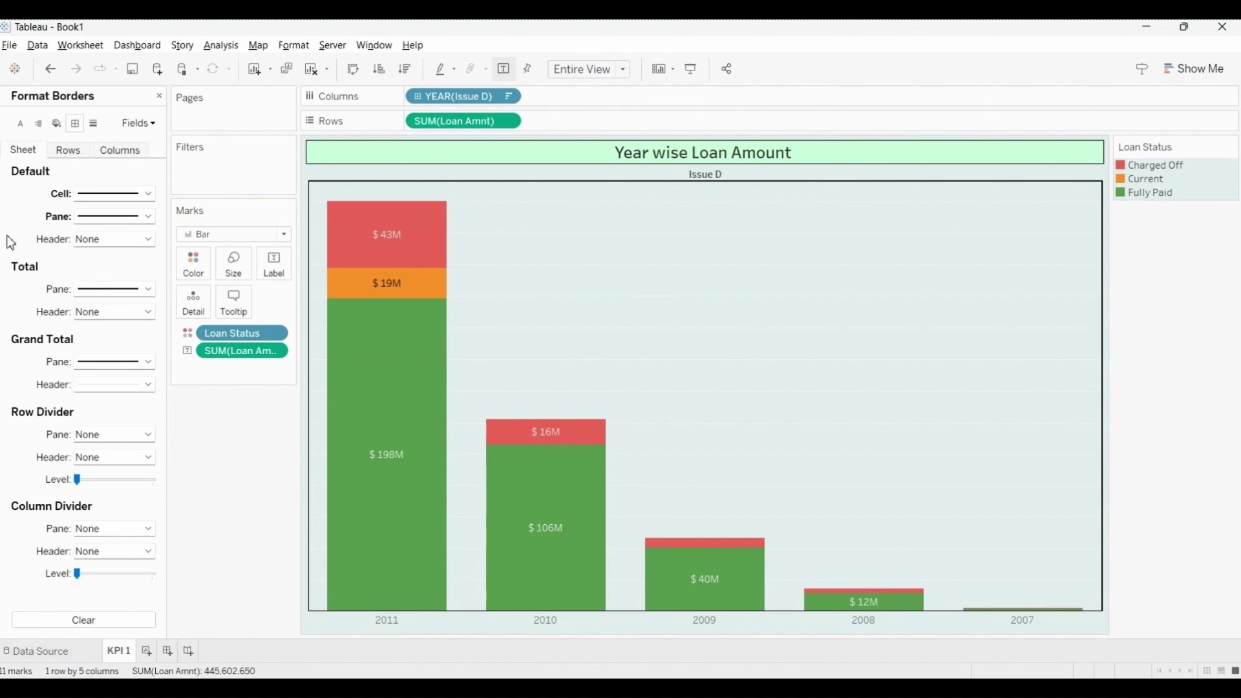
Give the worksheet headers a solid black default border in the second line thickness and close the border formatting.
{"action": "left_click", "coordinate": [123, 238]}
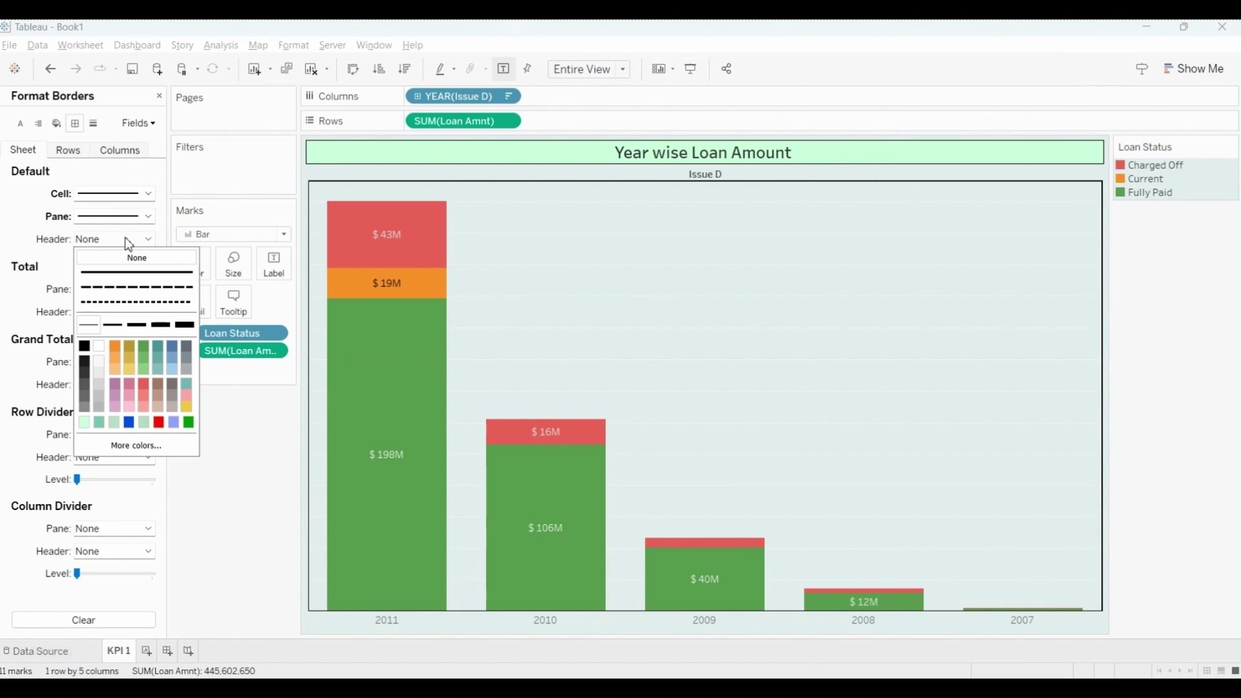
{"action": "left_click", "coordinate": [152, 276]}
{"action": "left_click", "coordinate": [113, 325]}
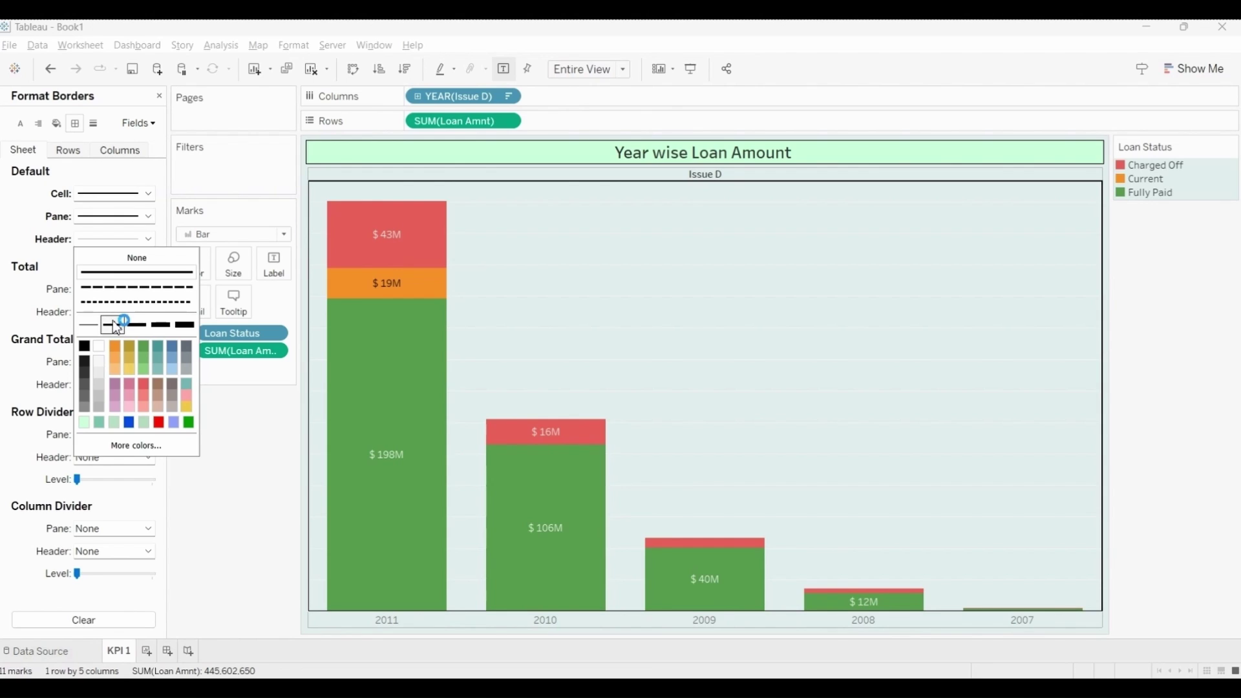
{"action": "left_click", "coordinate": [84, 349]}
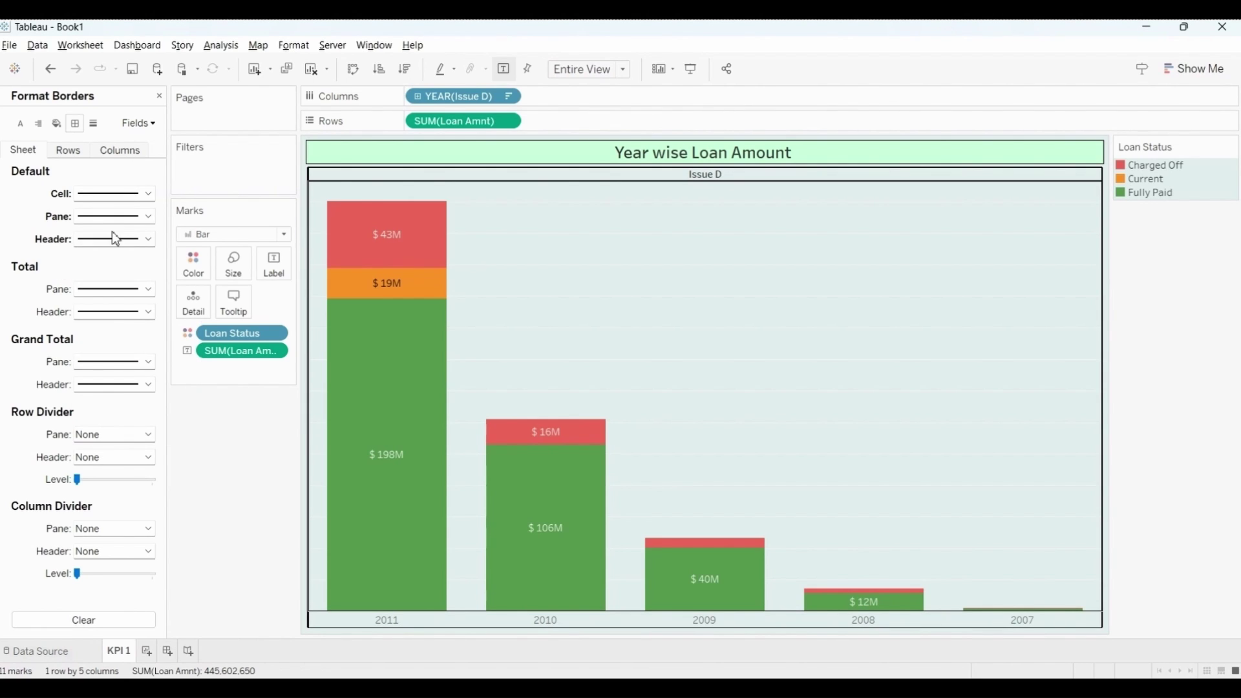
{"action": "left_click", "coordinate": [161, 95]}
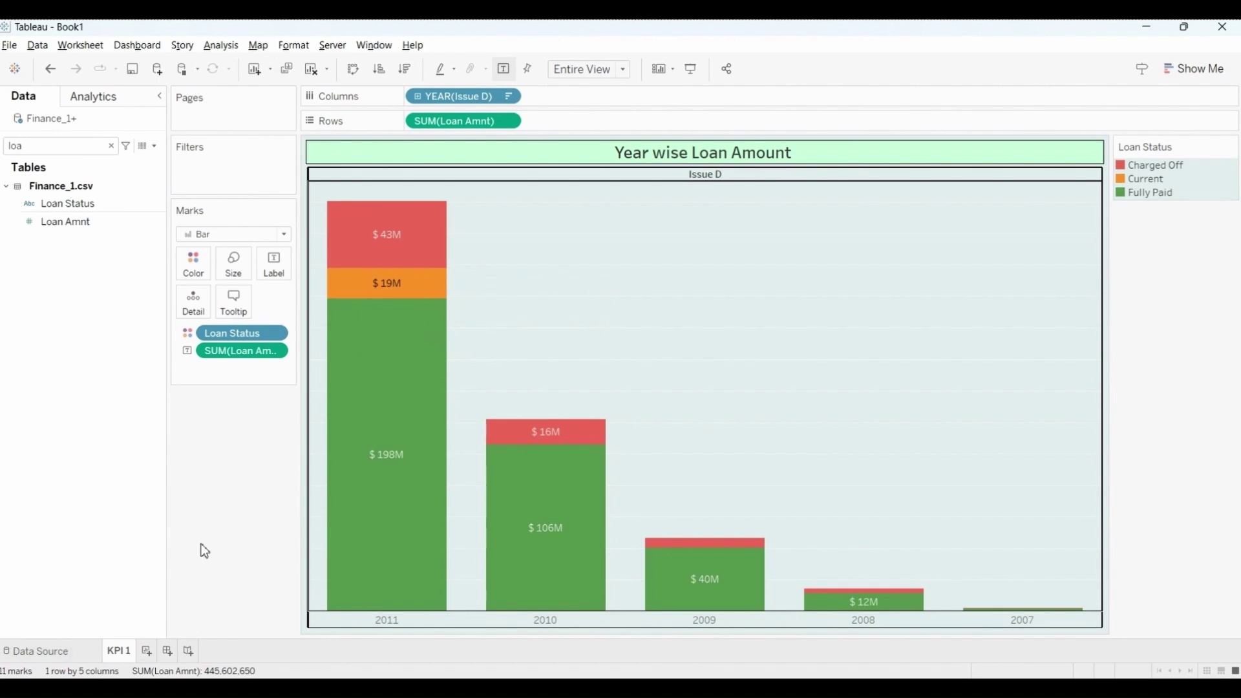
Clear the field search and add a new worksheet after KPI 1.
{"action": "left_click", "coordinate": [111, 147]}
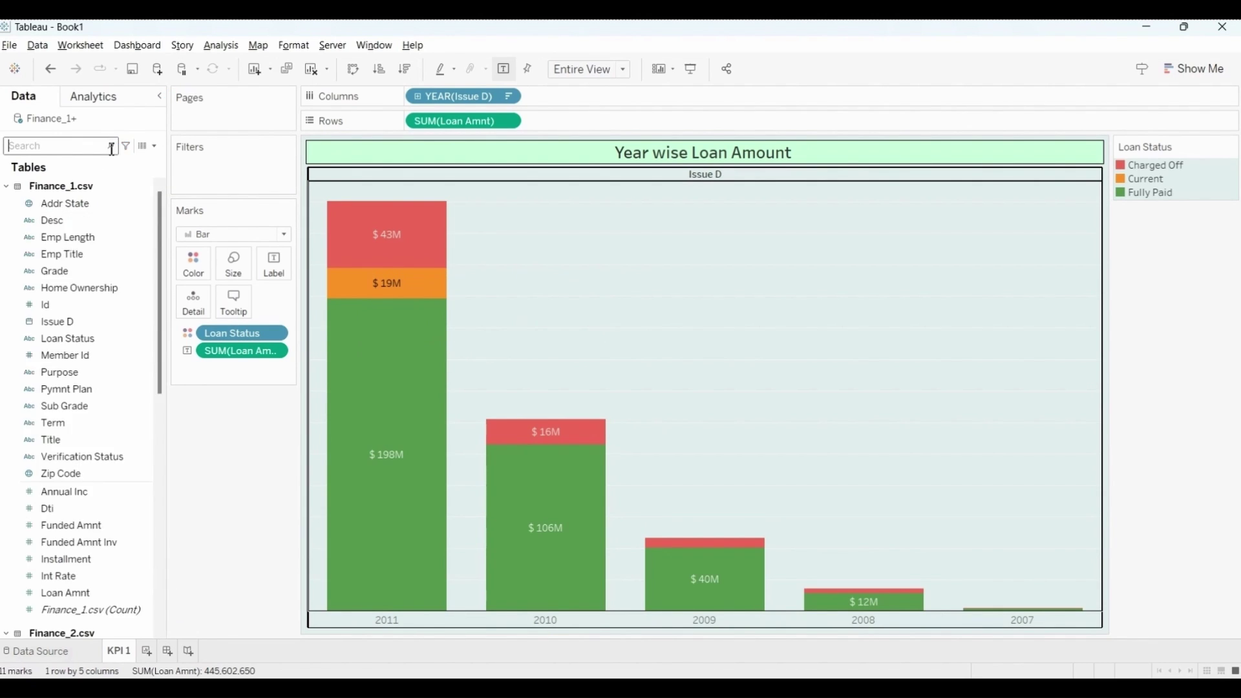
{"action": "left_click", "coordinate": [146, 651]}
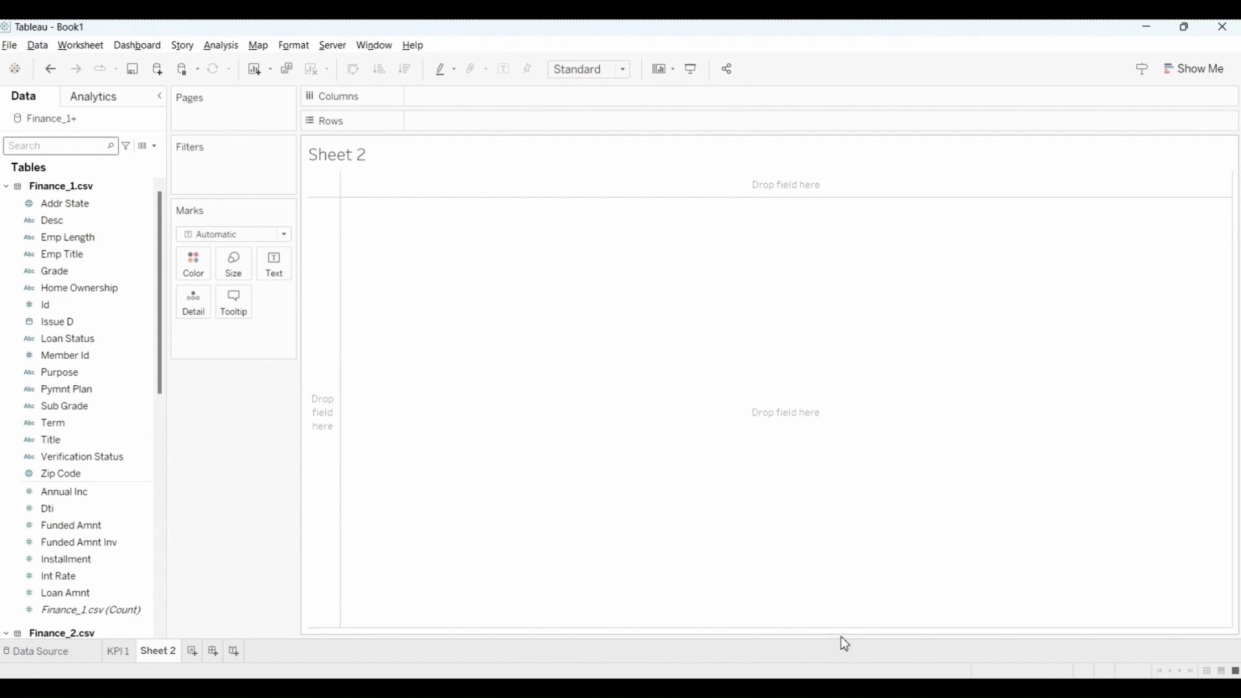
{"action": "left_click", "coordinate": [834, 614]}
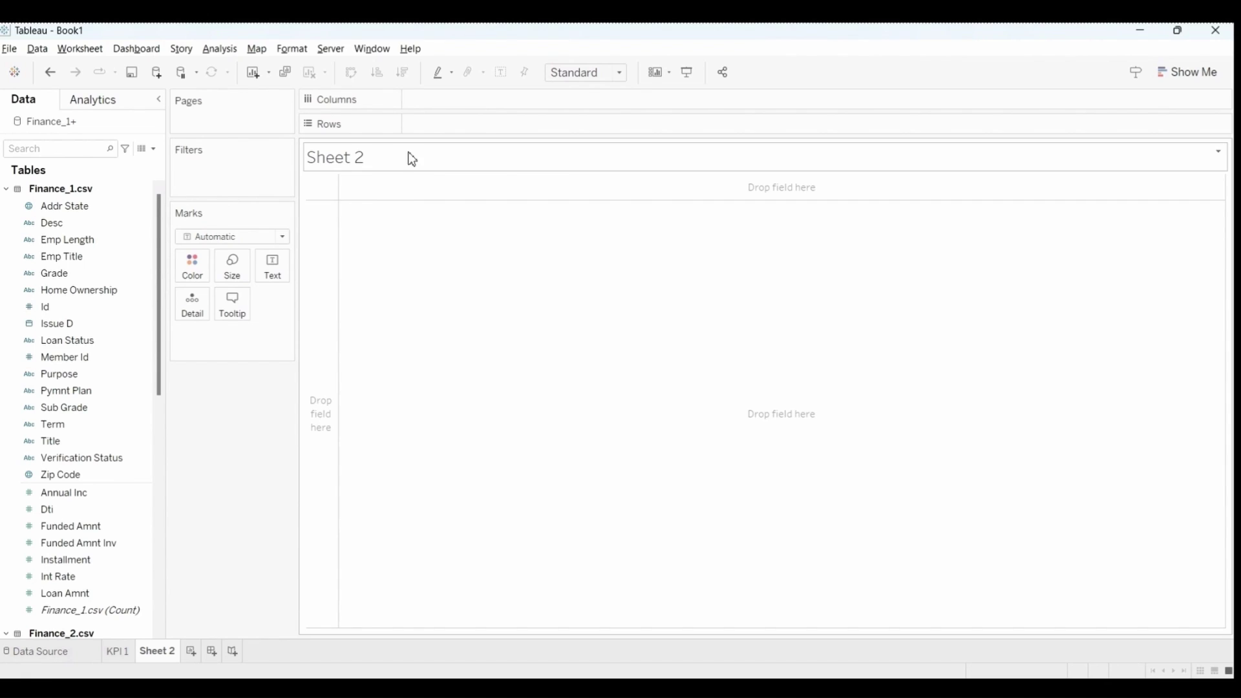
Title the sheet "Grade & Sub-grade wise revol balance" in centered bold text.
{"action": "double_click", "coordinate": [412, 159]}
{"action": "type", "text": "Grade & Sub-grade wise revol balance"}
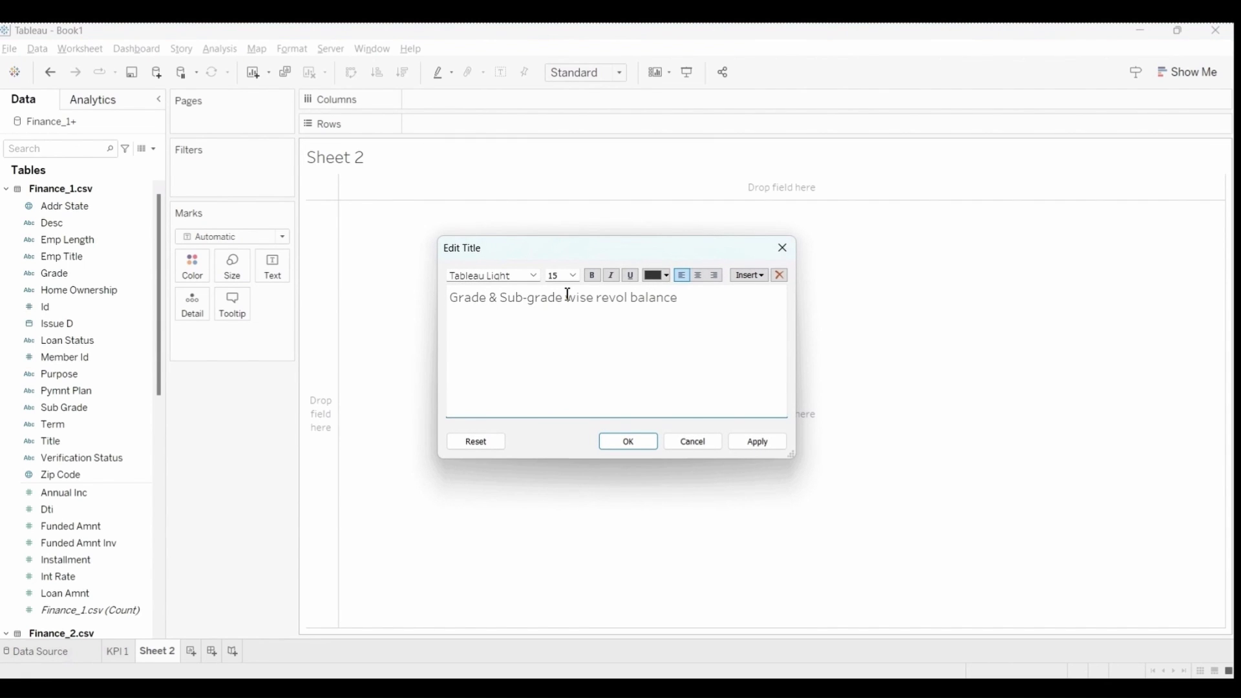
{"action": "left_click", "coordinate": [699, 276]}
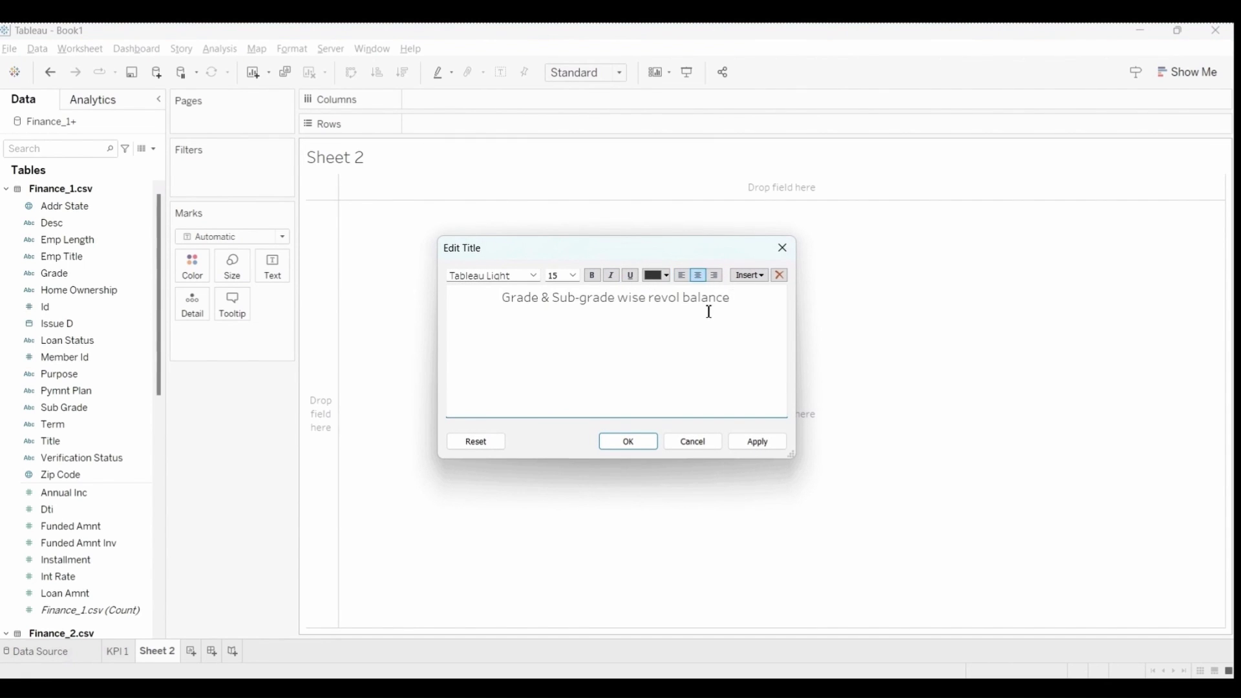
{"action": "triple_click", "coordinate": [662, 297]}
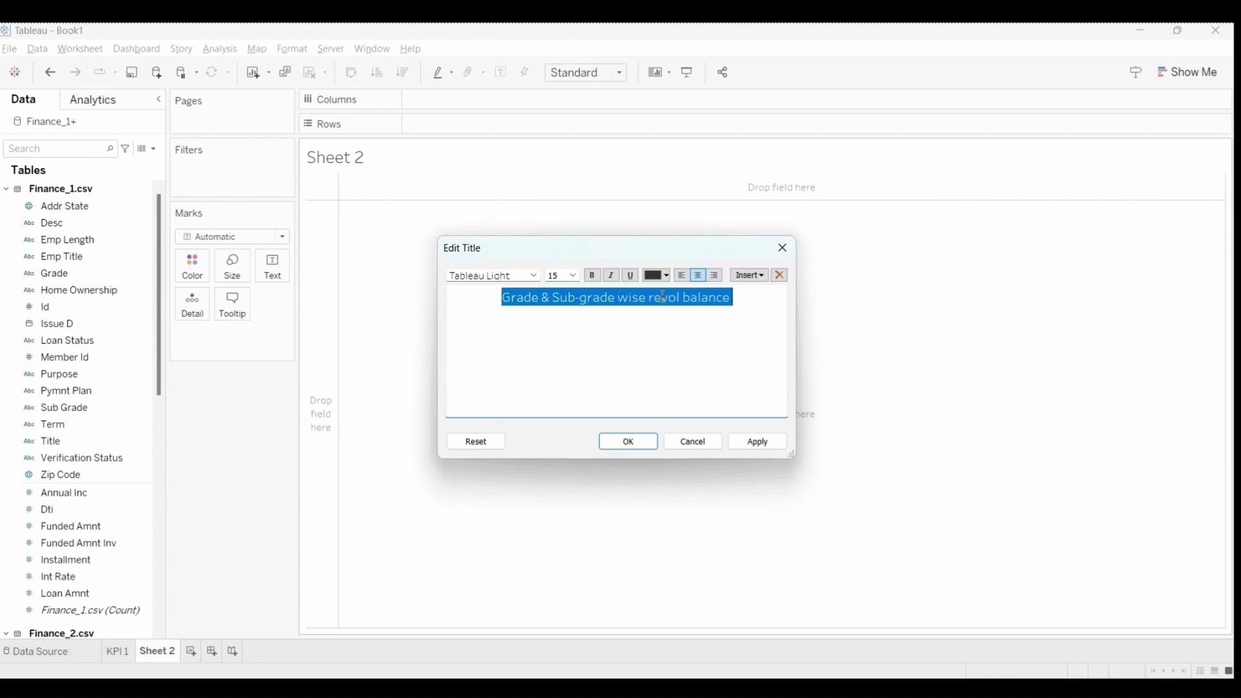
{"action": "left_click", "coordinate": [629, 440]}
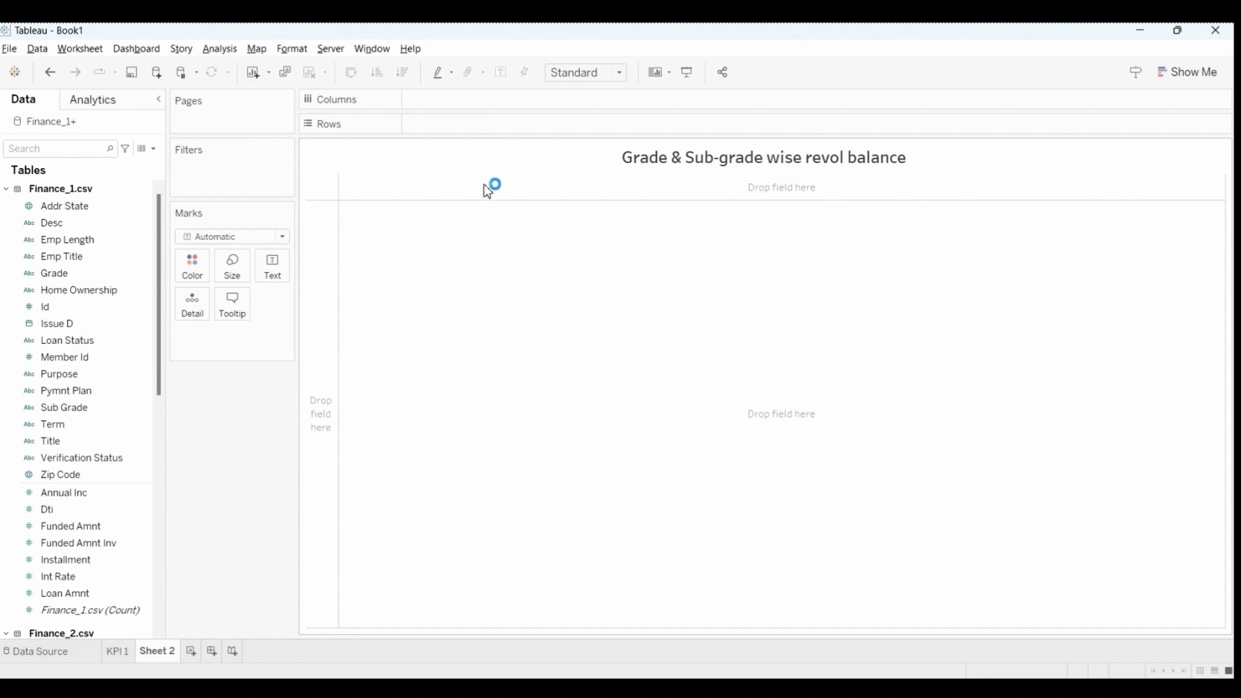
{"action": "double_click", "coordinate": [493, 159]}
{"action": "key", "text": "Escape"}
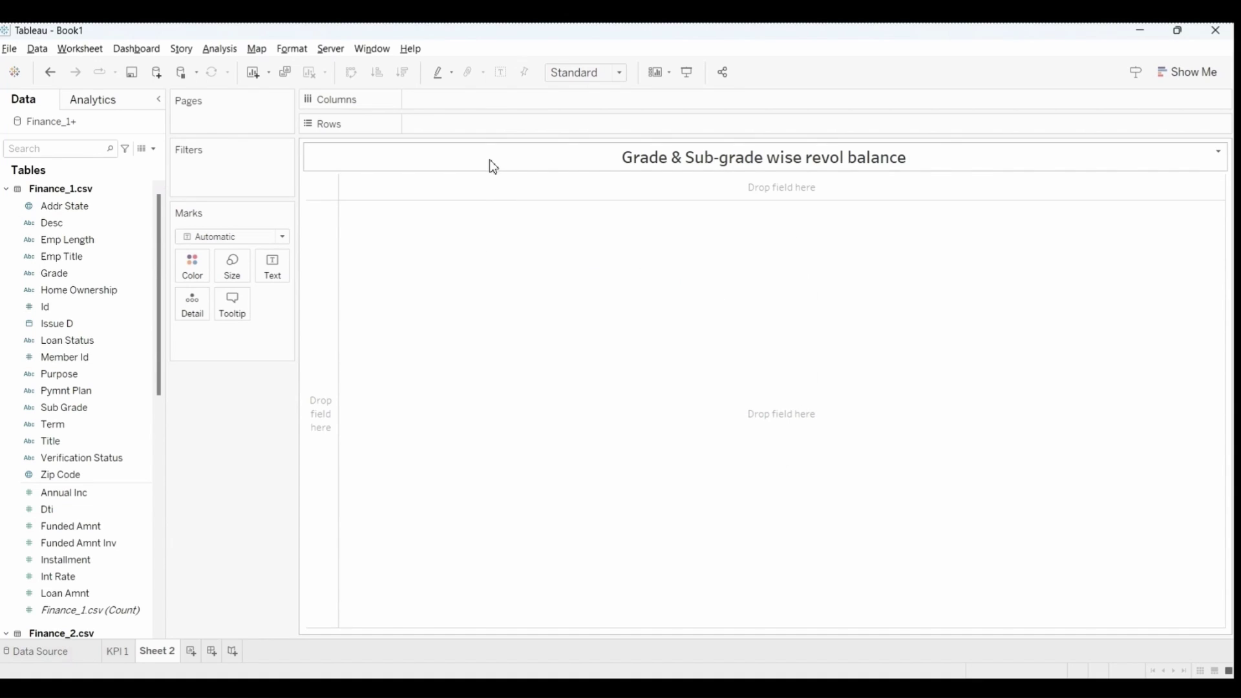
Shade the sheet title light green and compare it with the KPI 1 sheet.
{"action": "right_click", "coordinate": [493, 166]}
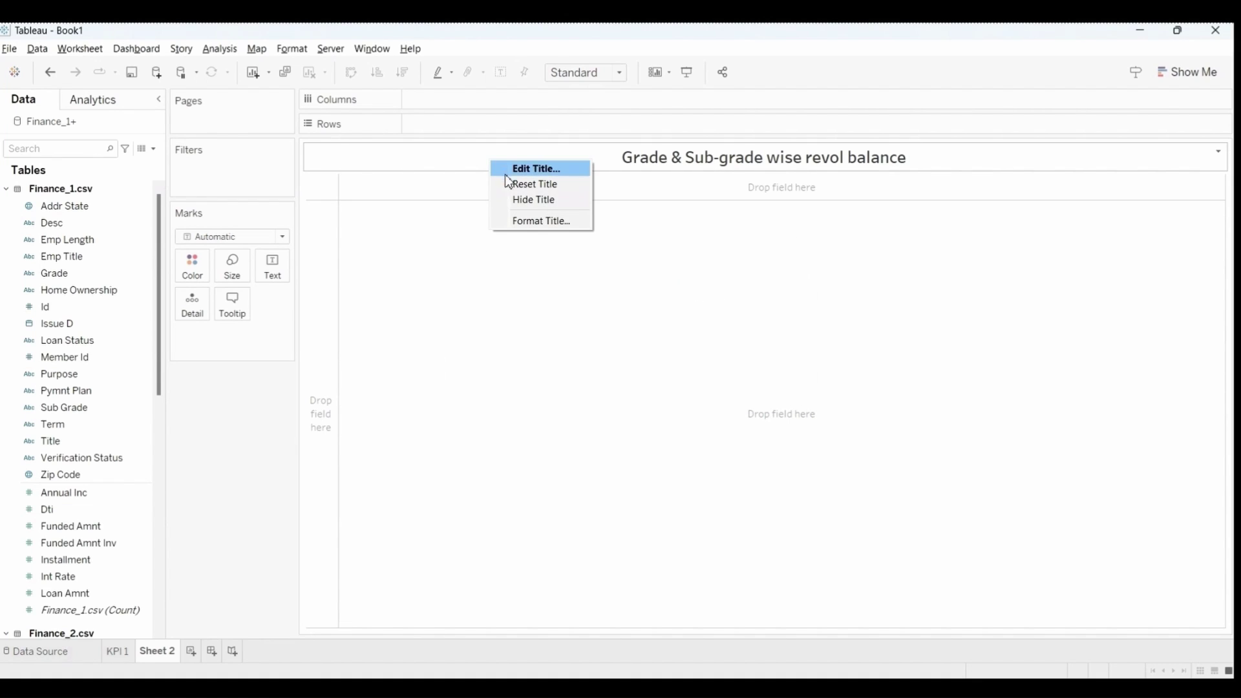
{"action": "left_click", "coordinate": [538, 222]}
{"action": "left_click", "coordinate": [145, 152]}
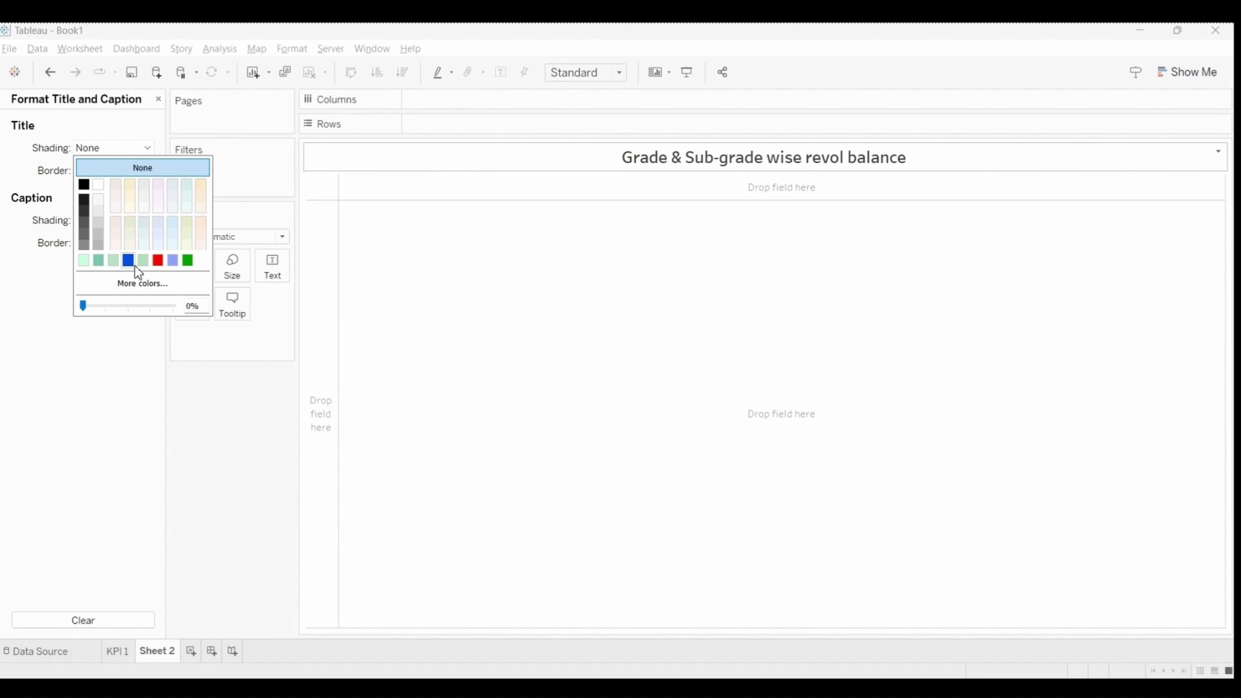
{"action": "left_click", "coordinate": [87, 262]}
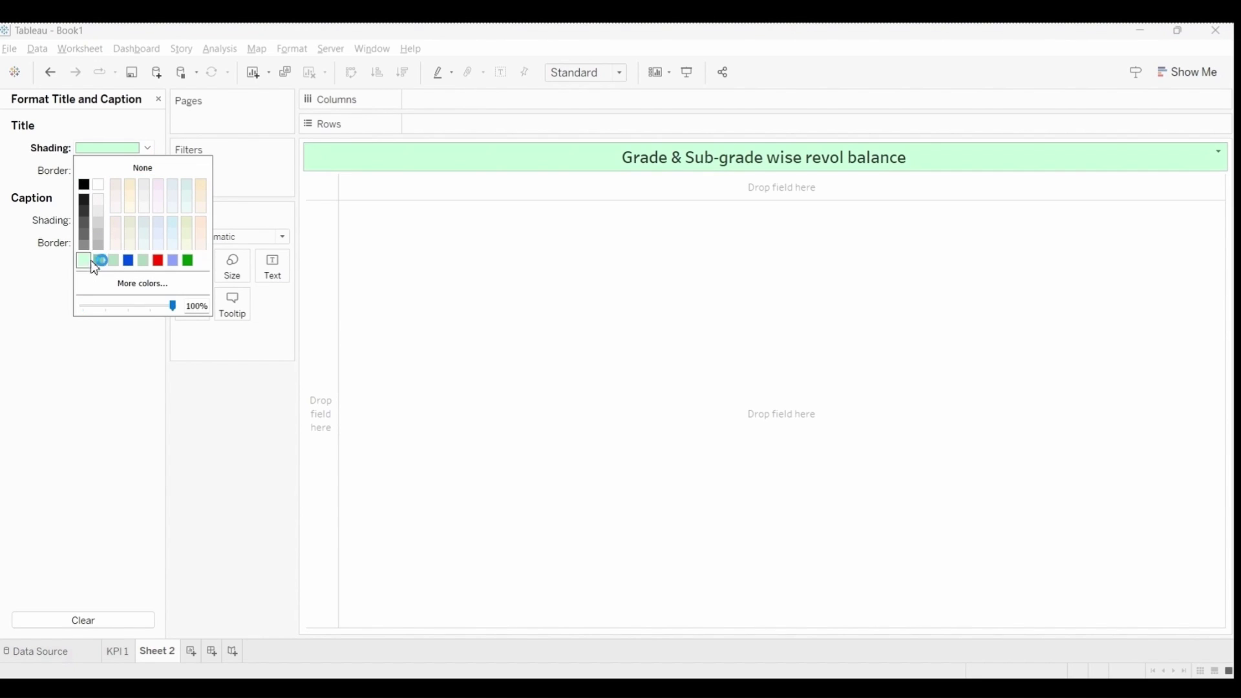
{"action": "left_click", "coordinate": [38, 167]}
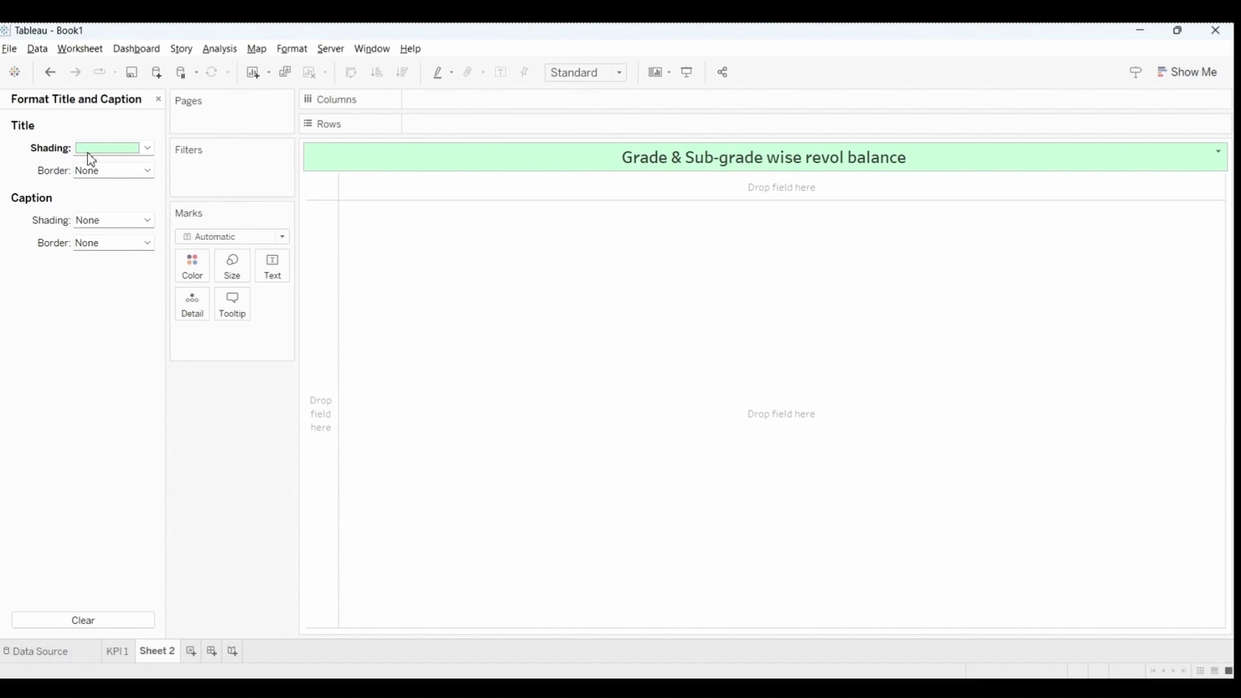
{"action": "left_click", "coordinate": [119, 653]}
{"action": "left_click", "coordinate": [143, 654]}
Give the sheet title a thin solid black border, checking it against the KPI 1 title.
{"action": "left_click", "coordinate": [135, 172]}
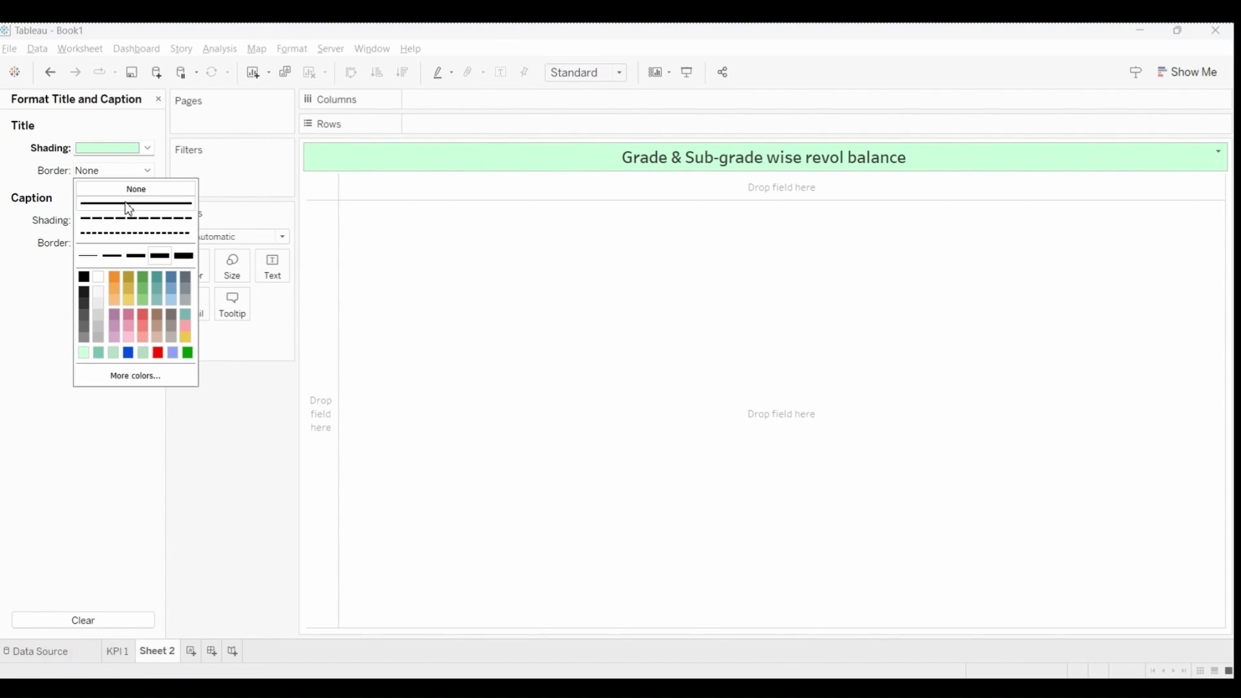
{"action": "left_click", "coordinate": [90, 256]}
{"action": "left_click", "coordinate": [136, 257]}
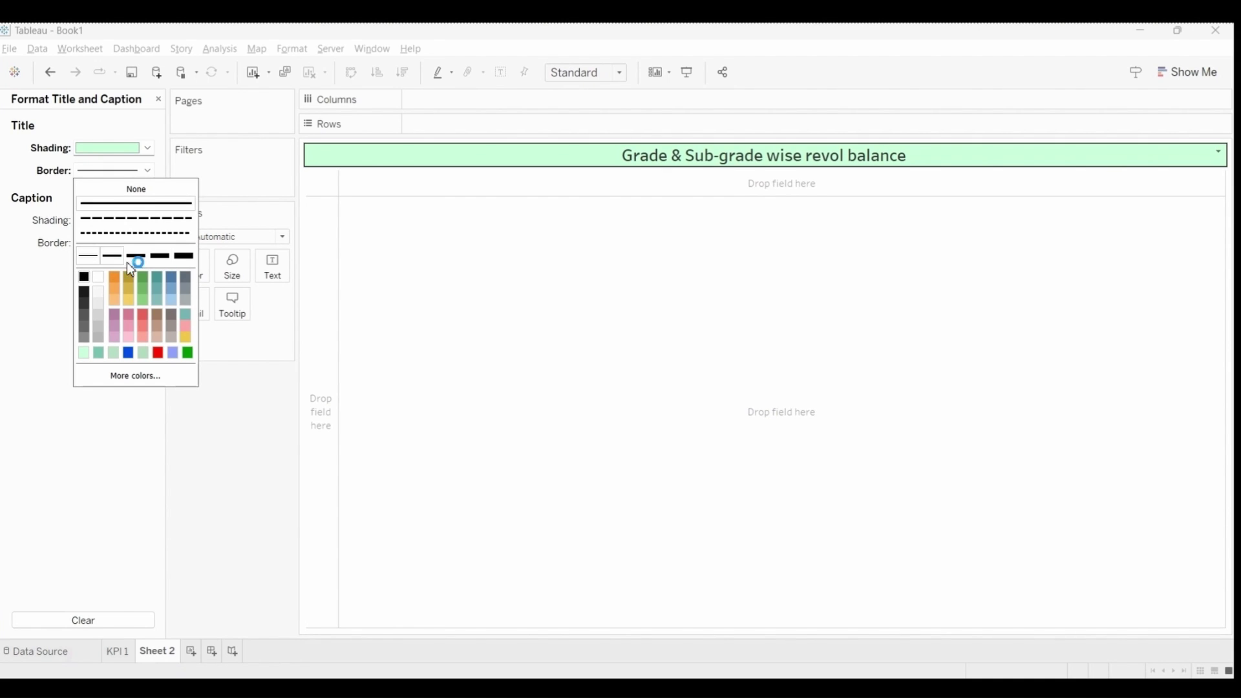
{"action": "left_click", "coordinate": [114, 593]}
{"action": "left_click", "coordinate": [117, 651]}
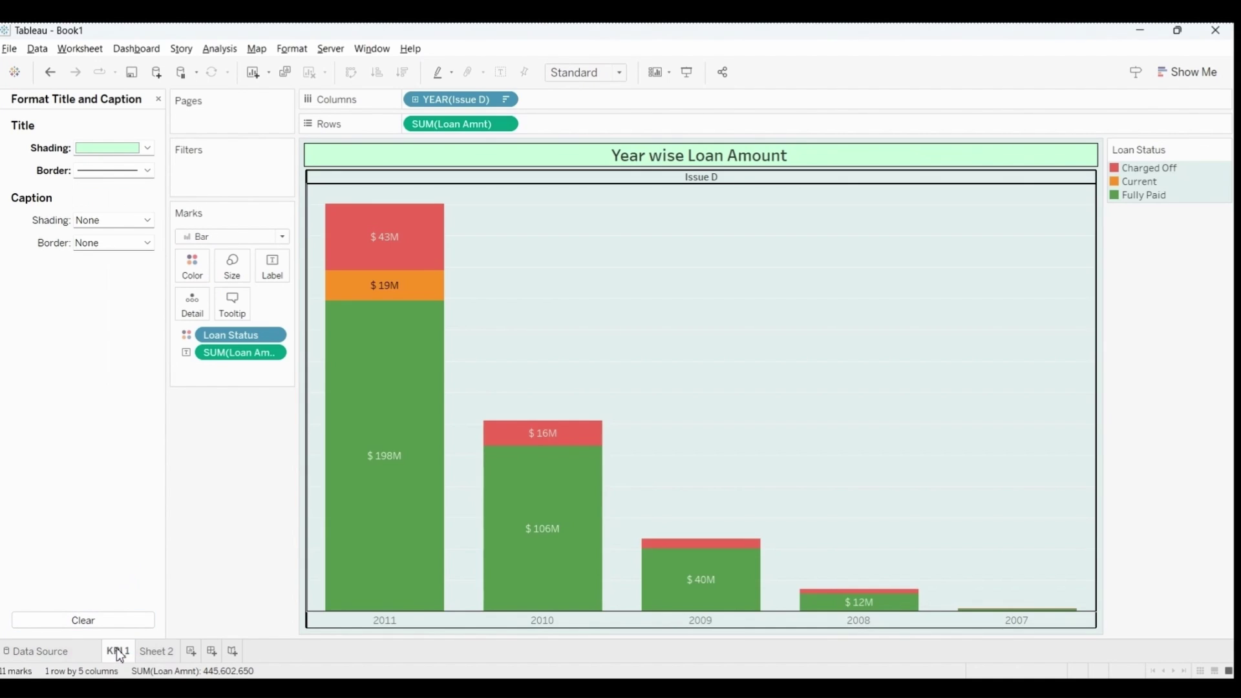
{"action": "left_click", "coordinate": [155, 651]}
Set the default worksheet shading to pale blue-green, matching the KPI 1 background.
{"action": "right_click", "coordinate": [569, 344]}
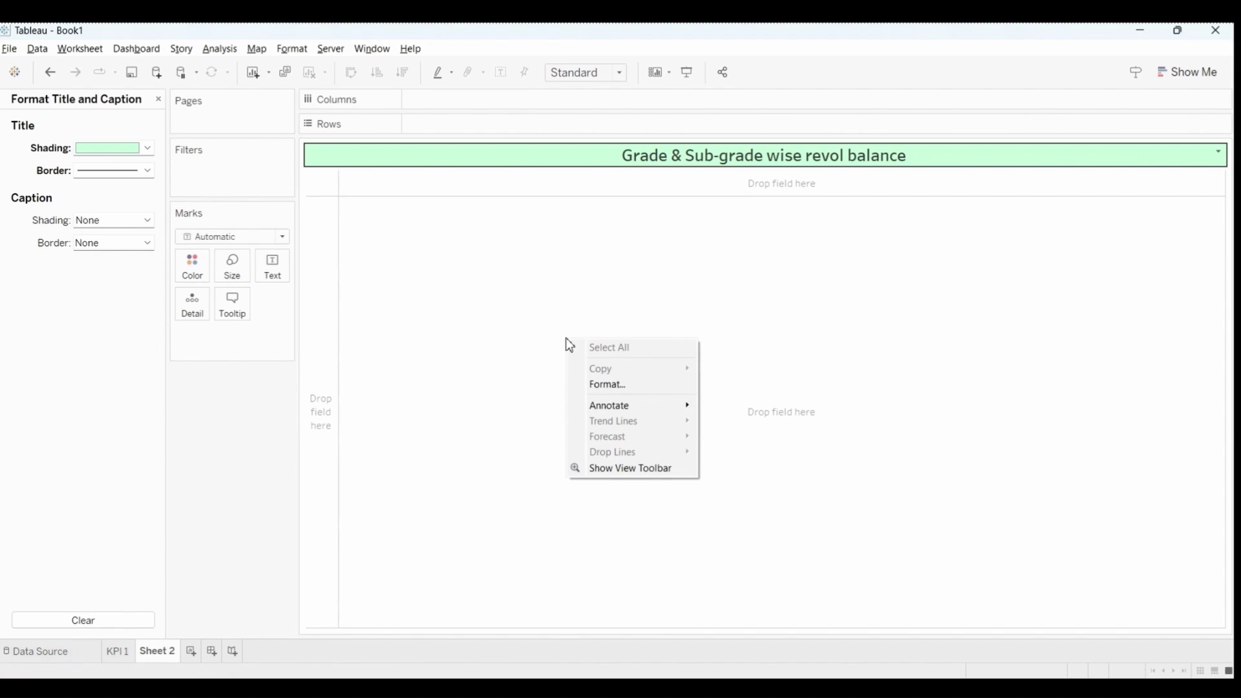
{"action": "left_click", "coordinate": [626, 386]}
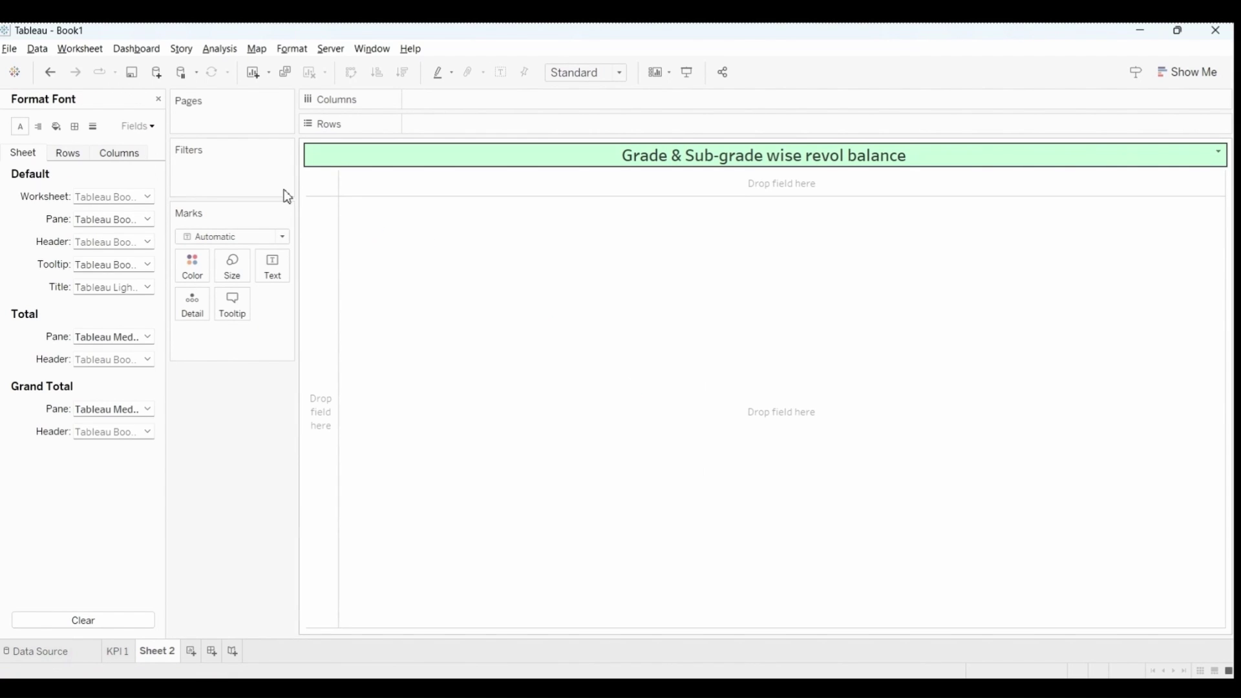
{"action": "left_click", "coordinate": [62, 128]}
{"action": "left_click", "coordinate": [117, 196]}
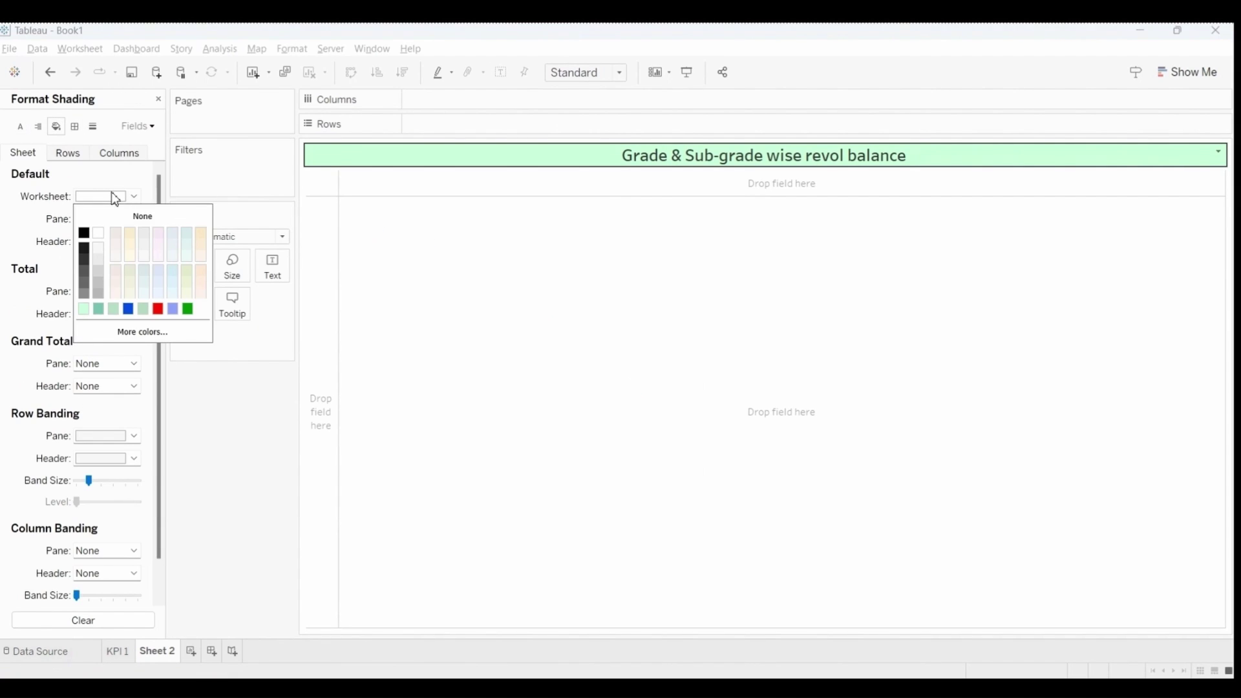
{"action": "left_click", "coordinate": [187, 247]}
{"action": "left_click", "coordinate": [123, 653]}
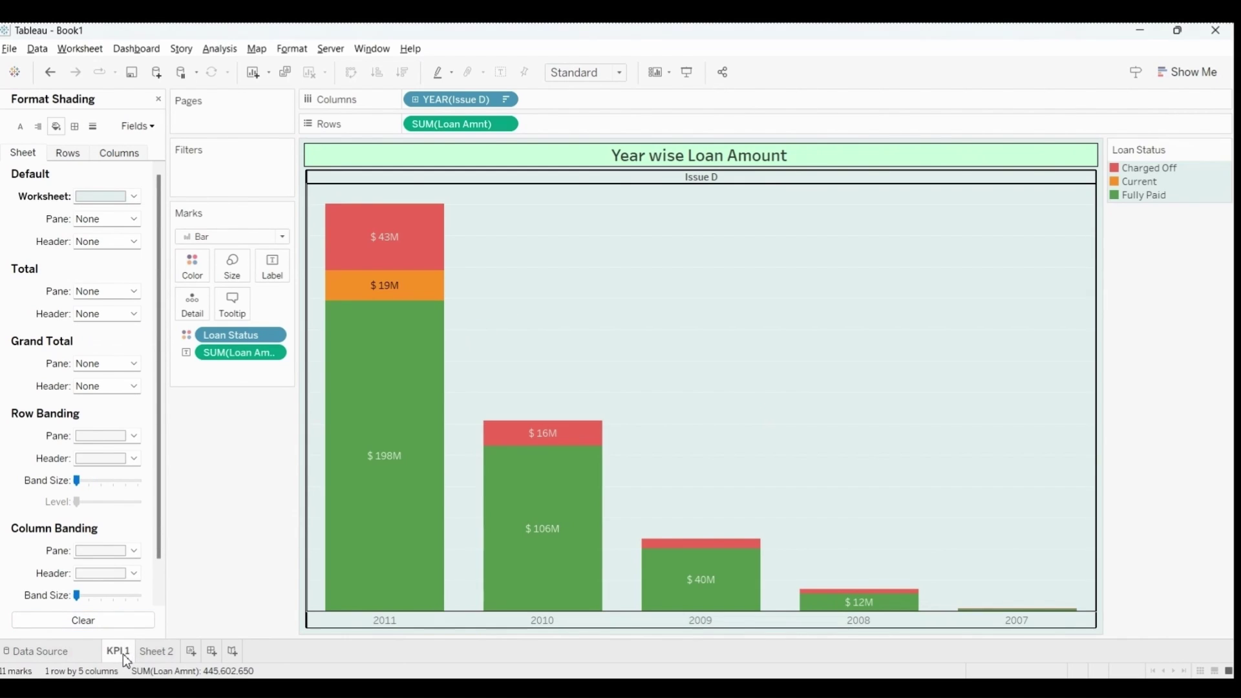
{"action": "left_click", "coordinate": [142, 651]}
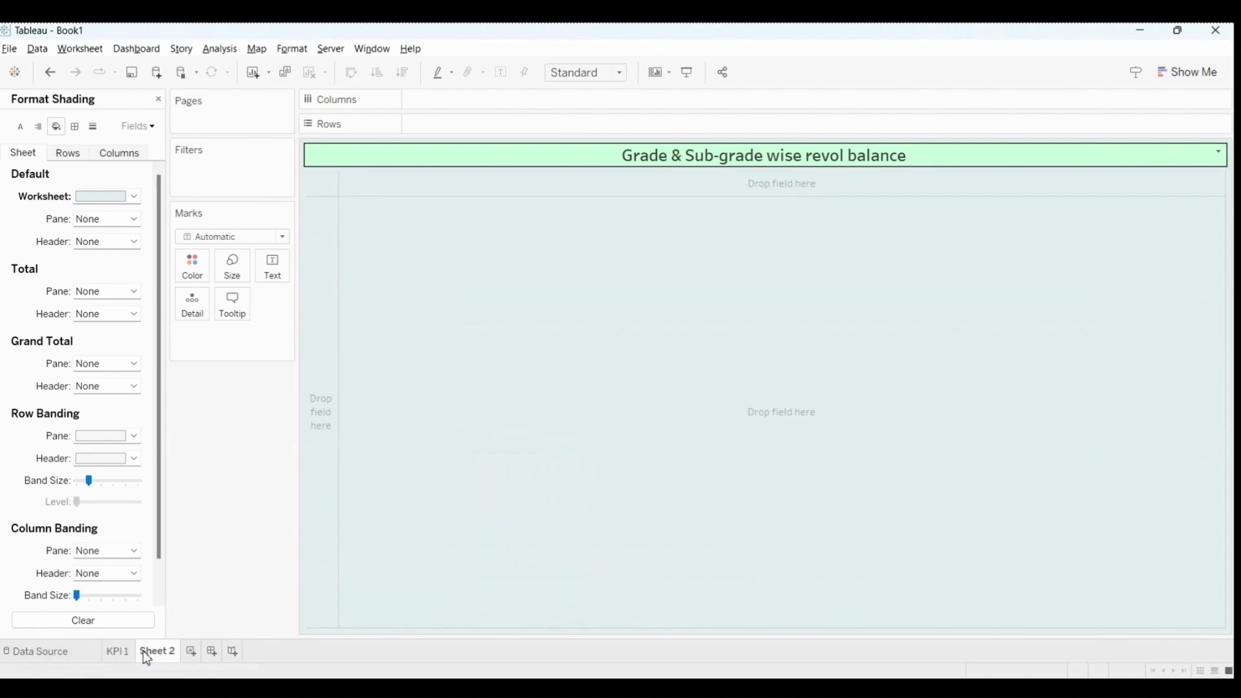
Rename Sheet 2 as KPI 2.
{"action": "right_click", "coordinate": [142, 653]}
{"action": "left_click", "coordinate": [188, 479]}
{"action": "type", "text": "KPI 2"}
{"action": "key", "text": "Return"}
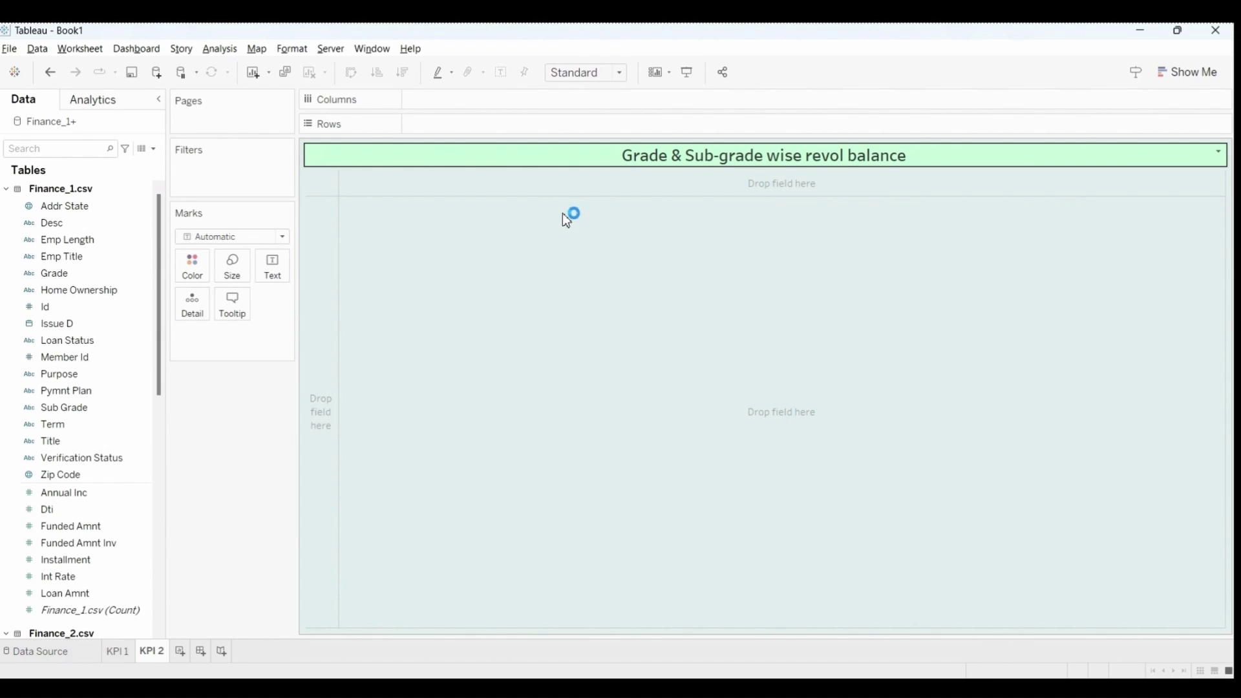
Find the grade fields and place Grade followed by Sub Grade on the columns.
{"action": "left_click", "coordinate": [28, 148]}
{"action": "type", "text": "gra"}
{"action": "left_click_drag", "start_coordinate": [47, 205], "coordinate": [459, 103]}
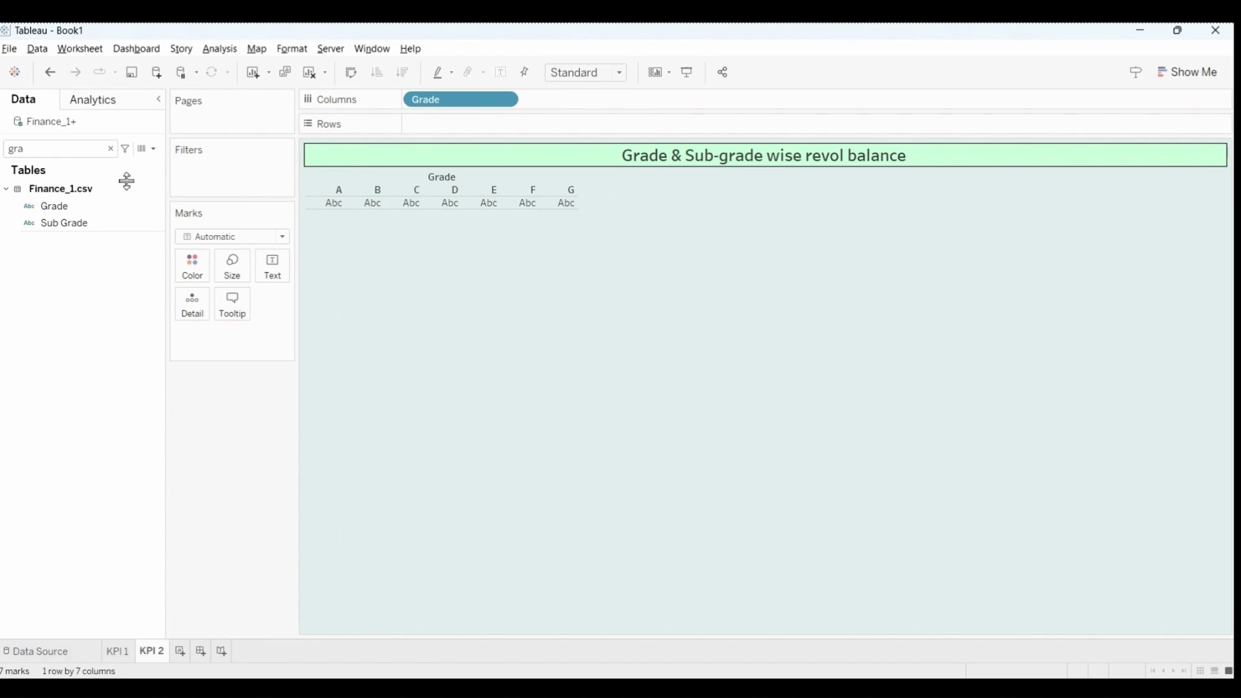
{"action": "left_click_drag", "start_coordinate": [81, 226], "coordinate": [587, 105]}
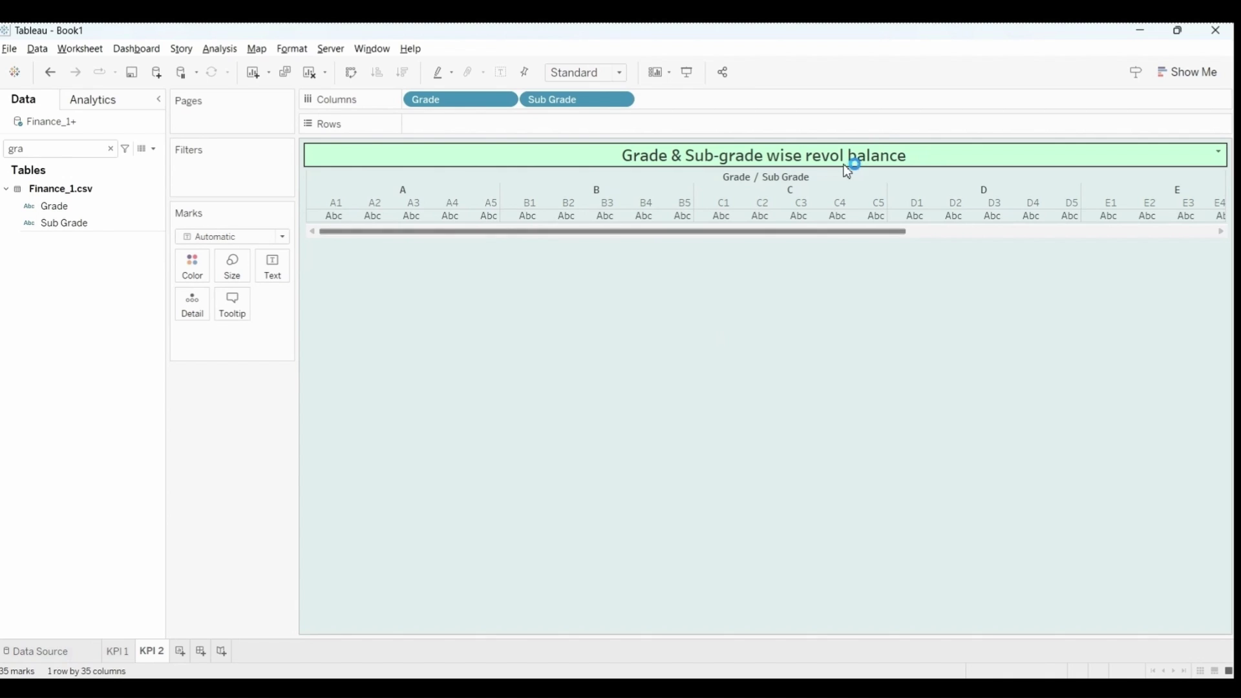
{"action": "left_click", "coordinate": [779, 159]}
Find the Revol Bal field and place its sum on the rows.
{"action": "left_click", "coordinate": [110, 149]}
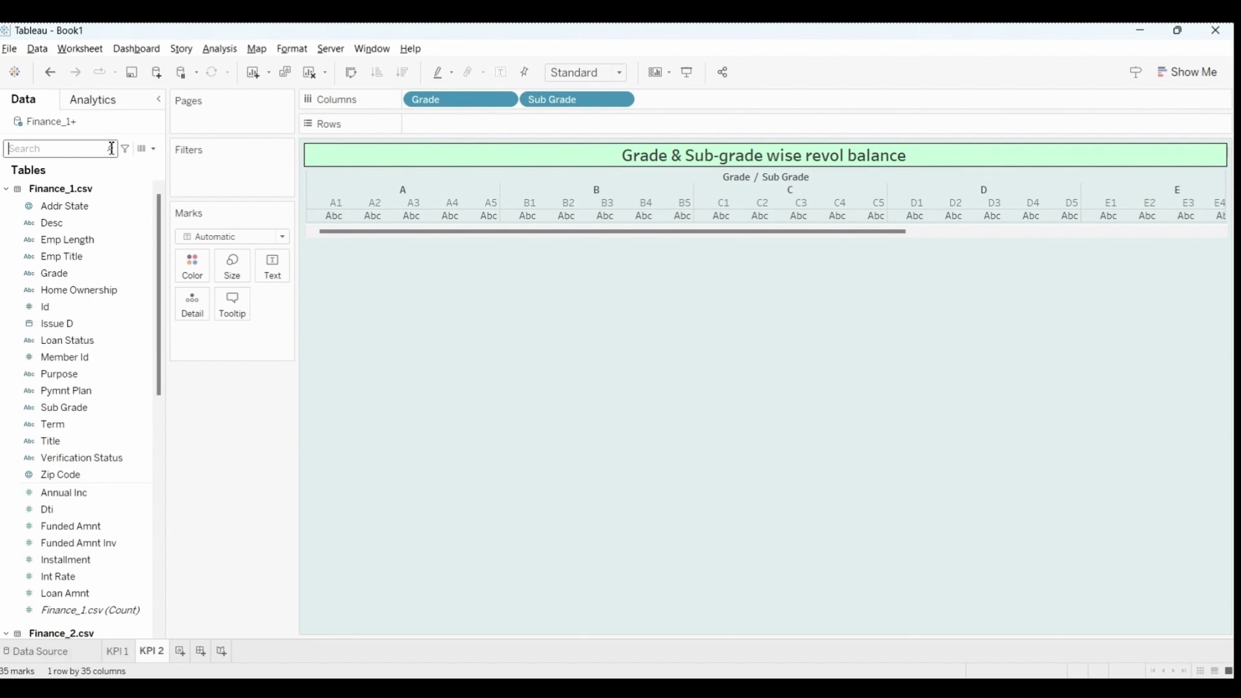
{"action": "type", "text": "re"}
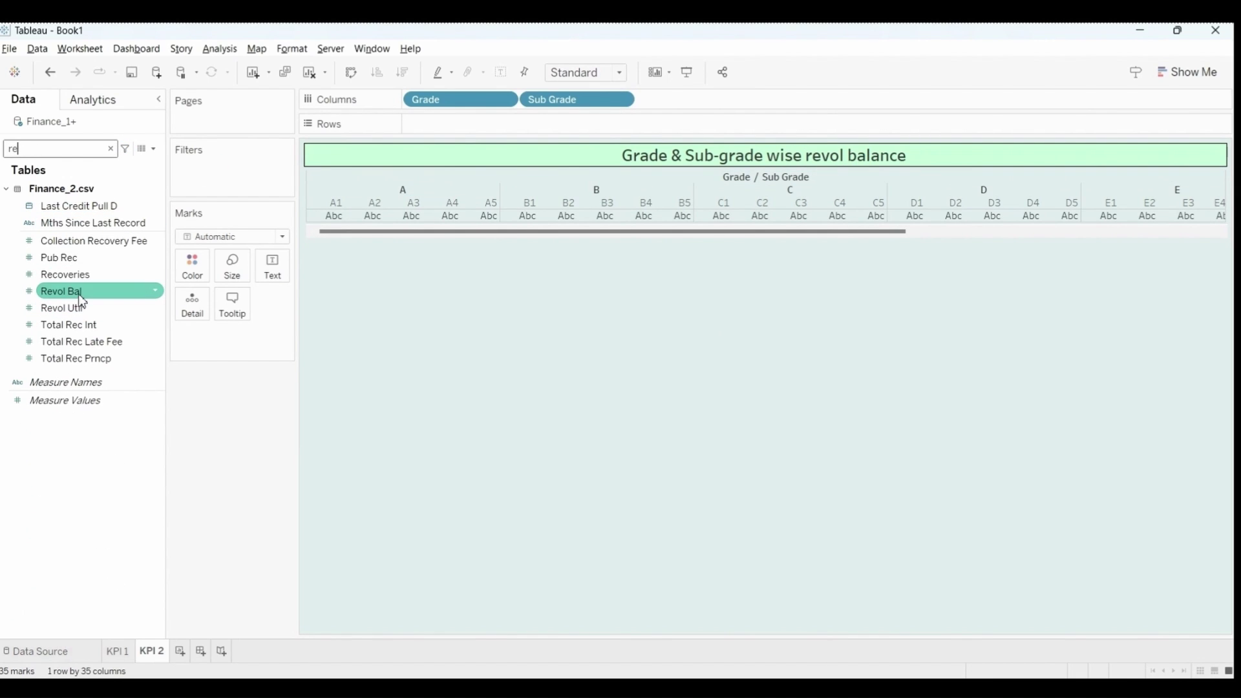
{"action": "left_click_drag", "start_coordinate": [152, 292], "coordinate": [464, 130]}
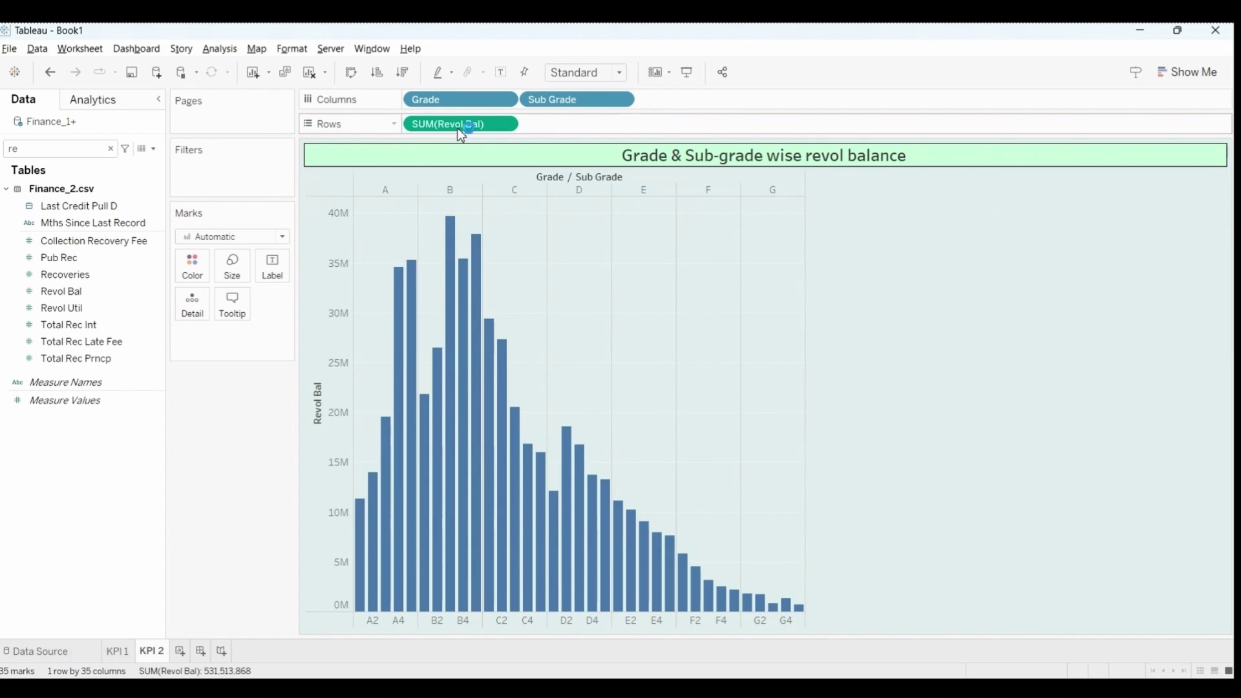
Fit the chart to Entire View and label the bars with the sum of Revol Bal.
{"action": "left_click", "coordinate": [619, 72]}
{"action": "left_click", "coordinate": [588, 131]}
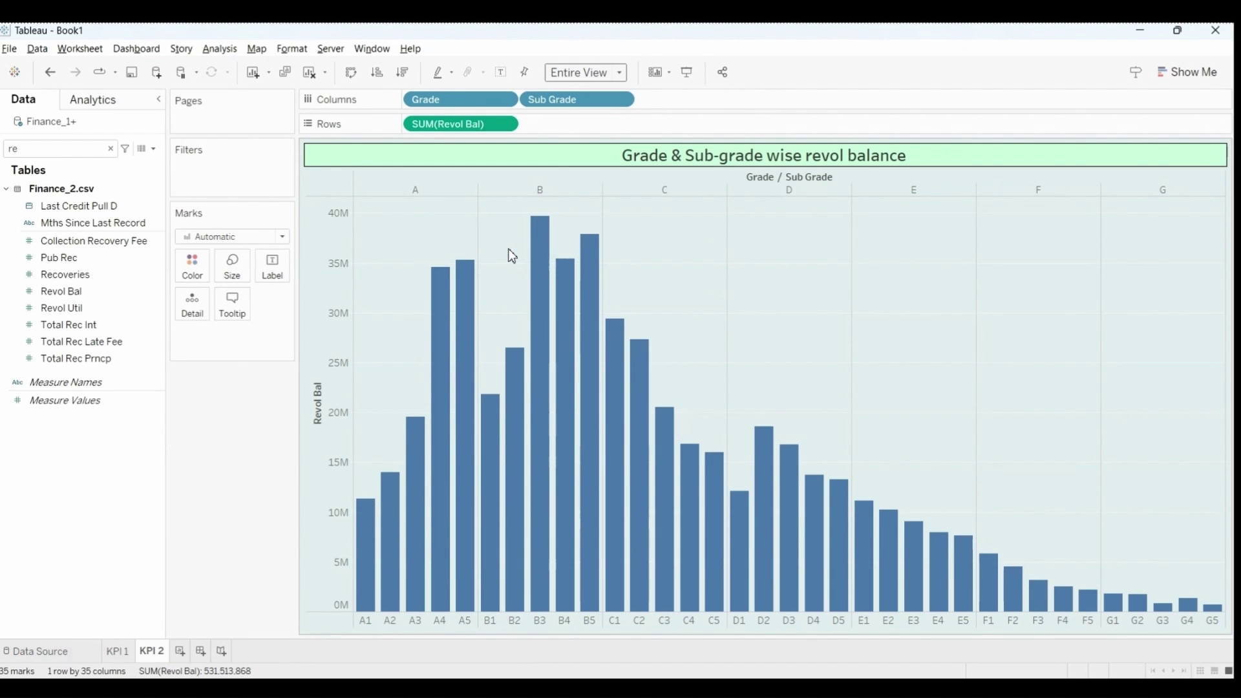
{"action": "left_click_drag", "start_coordinate": [474, 123], "coordinate": [272, 267]}
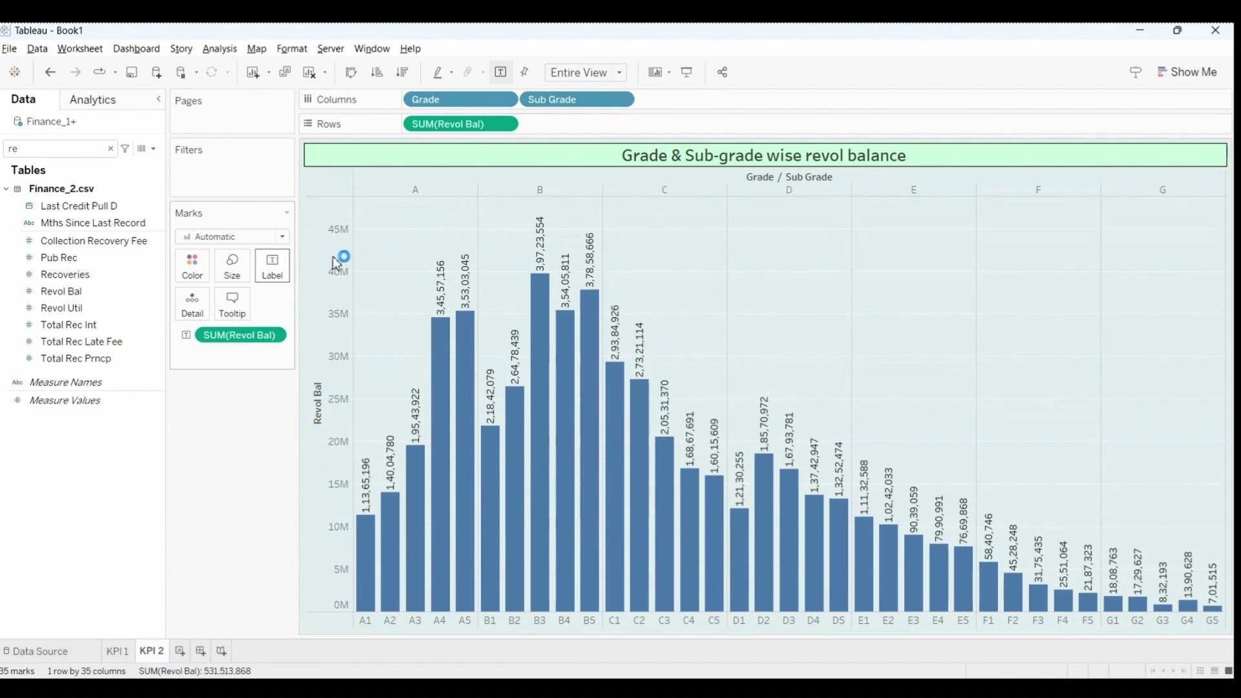
Format the Revol Bal labels as Currency (Custom) with 0 decimal places.
{"action": "left_click", "coordinate": [278, 336]}
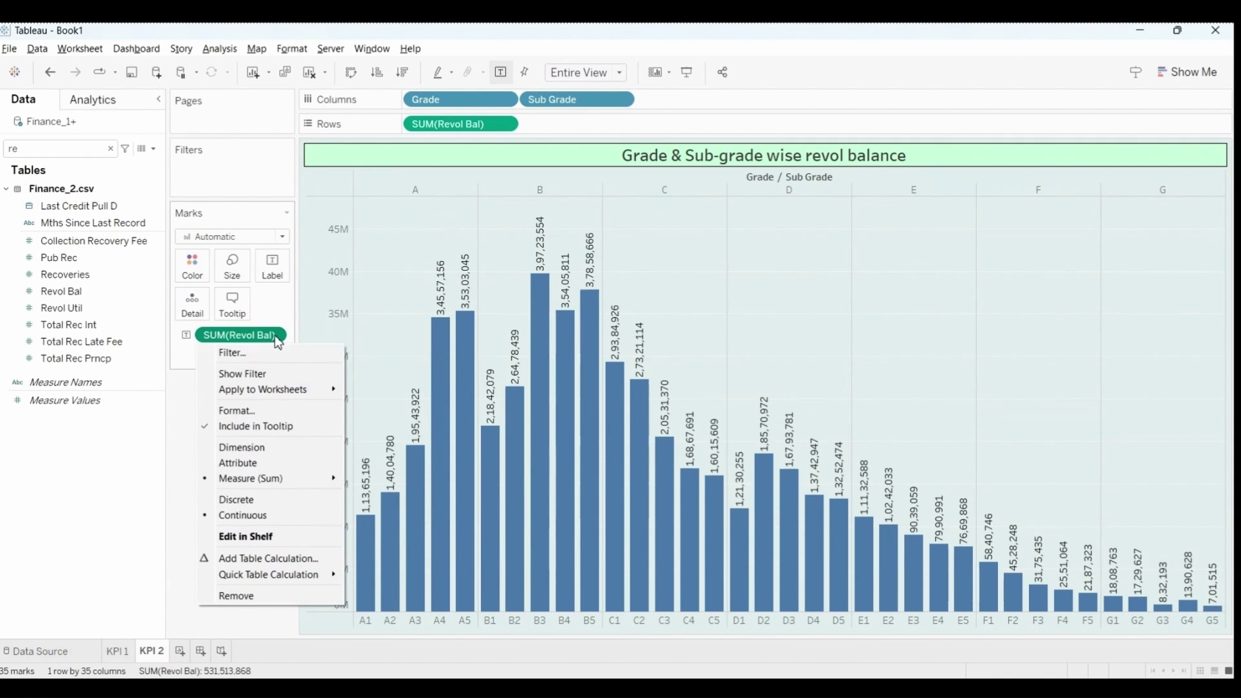
{"action": "left_click", "coordinate": [258, 411]}
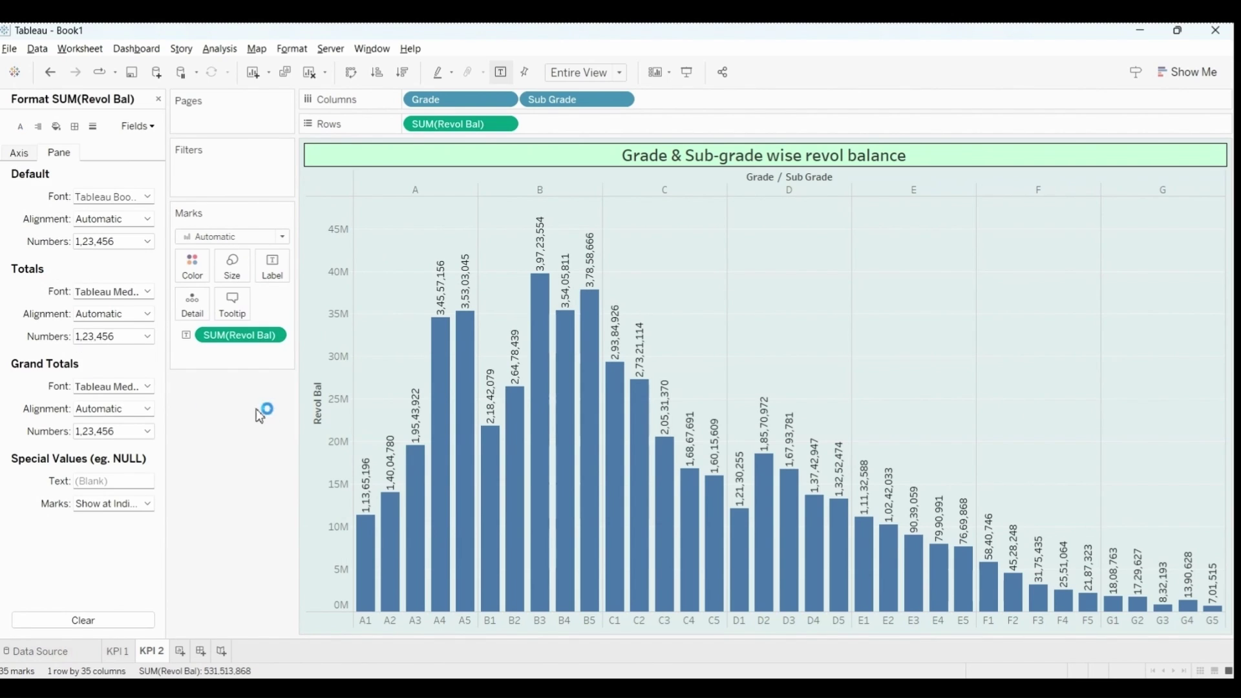
{"action": "left_click", "coordinate": [145, 242]}
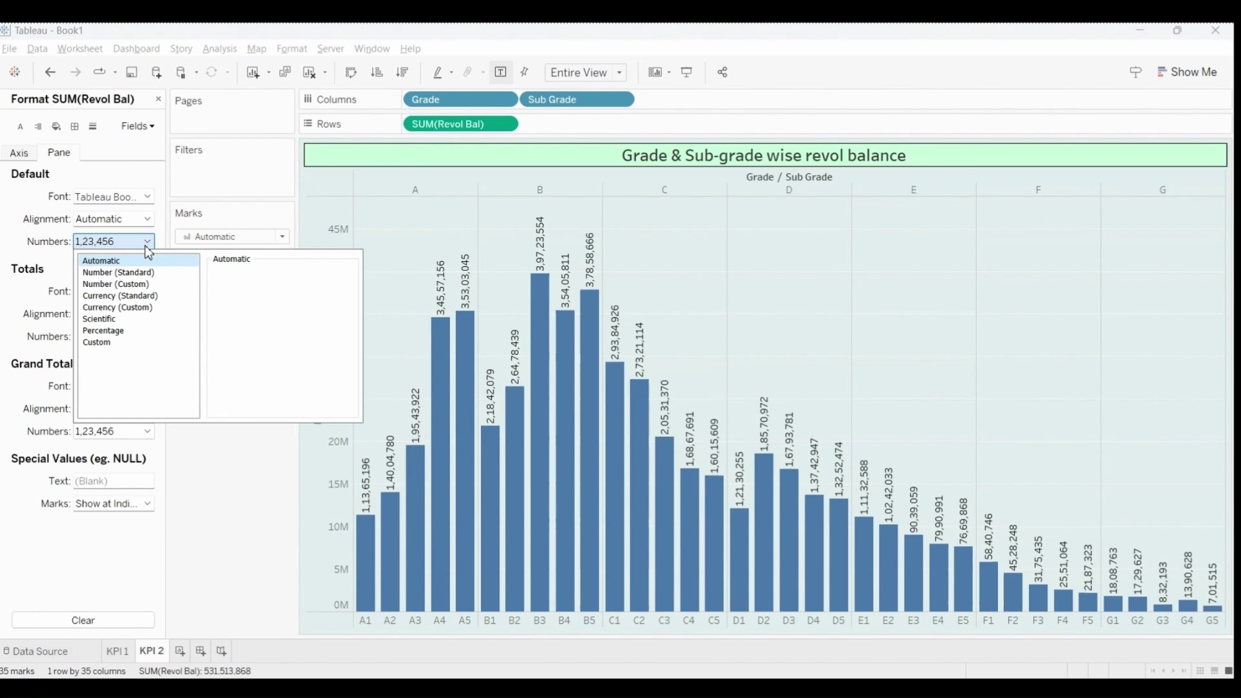
{"action": "left_click", "coordinate": [138, 295]}
{"action": "left_click", "coordinate": [126, 318]}
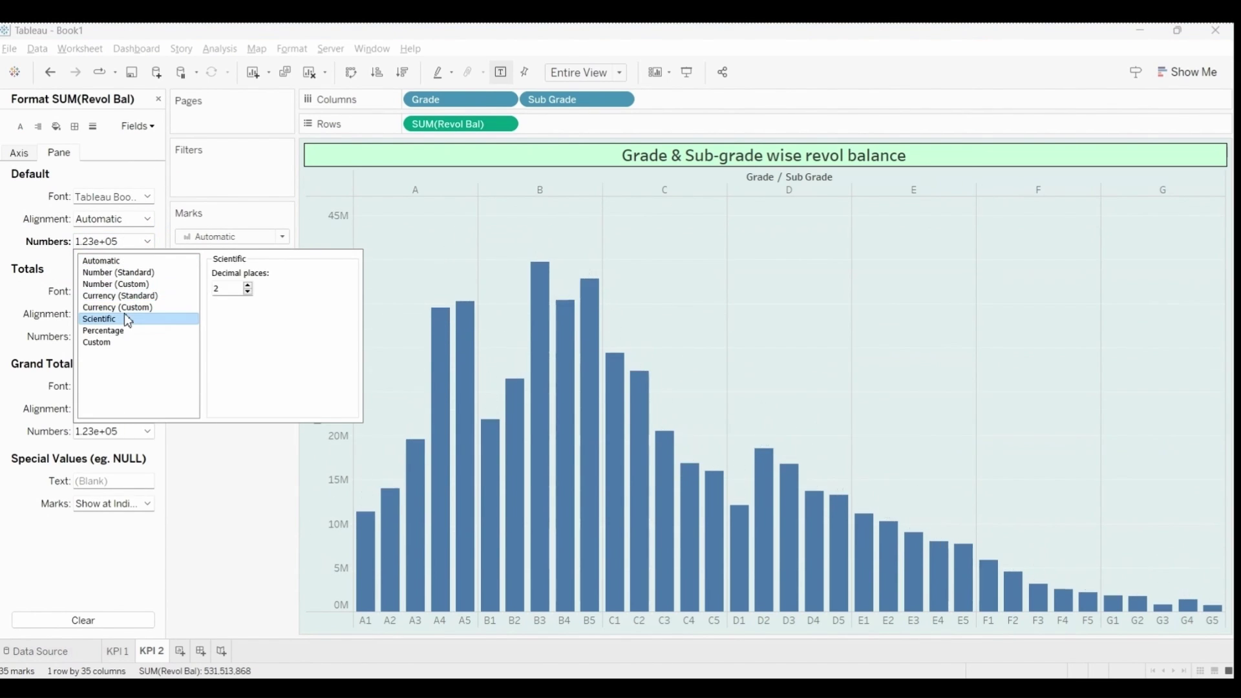
{"action": "left_click", "coordinate": [135, 308]}
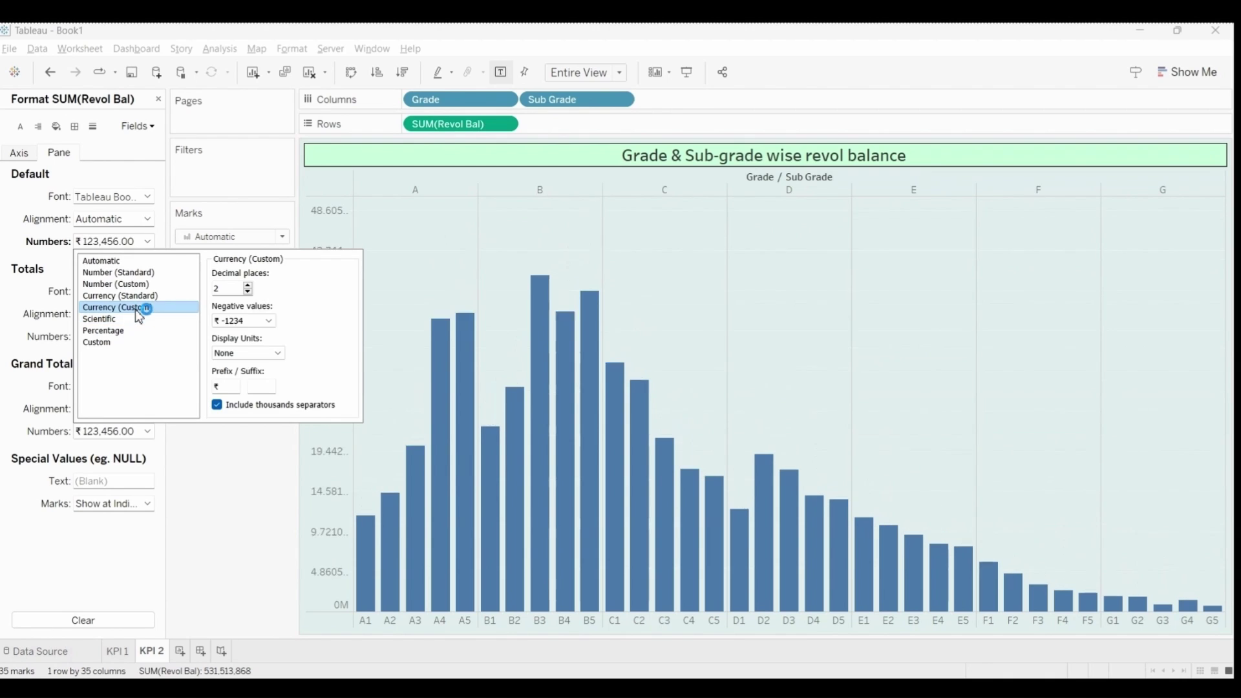
{"action": "left_click", "coordinate": [248, 292]}
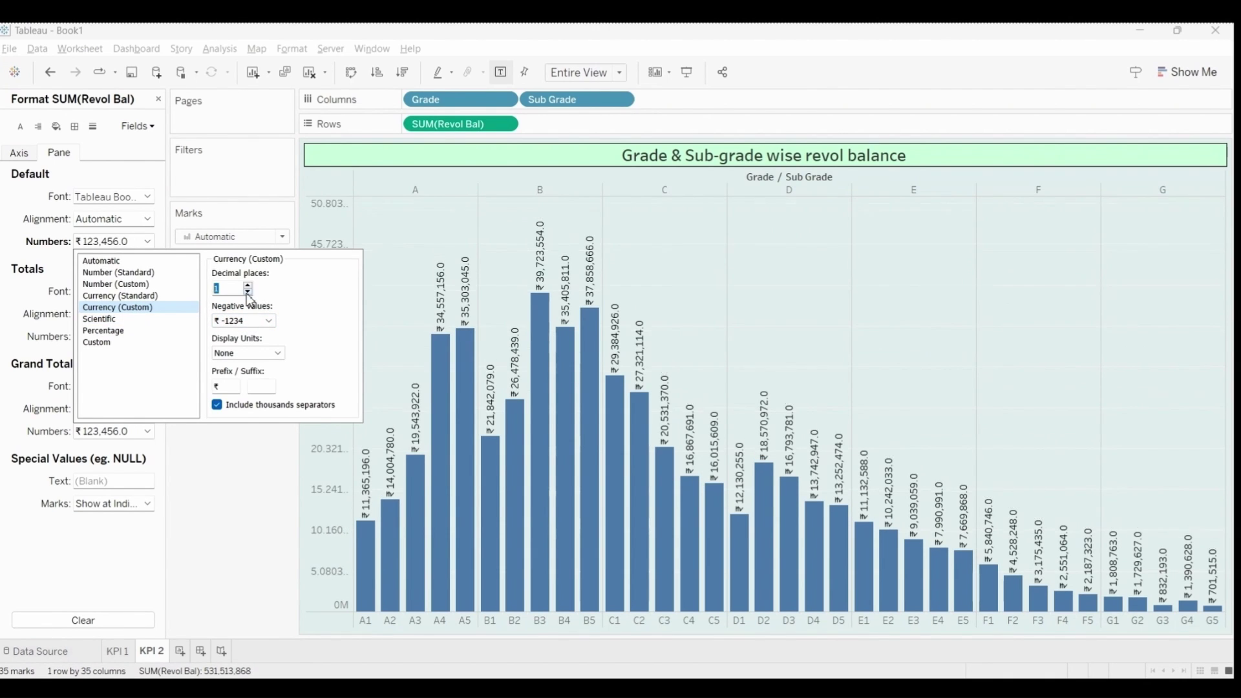
{"action": "left_click", "coordinate": [248, 292]}
Set the Revol Bal labels' display units to Millions (M) and their prefix to $.
{"action": "left_click", "coordinate": [249, 353]}
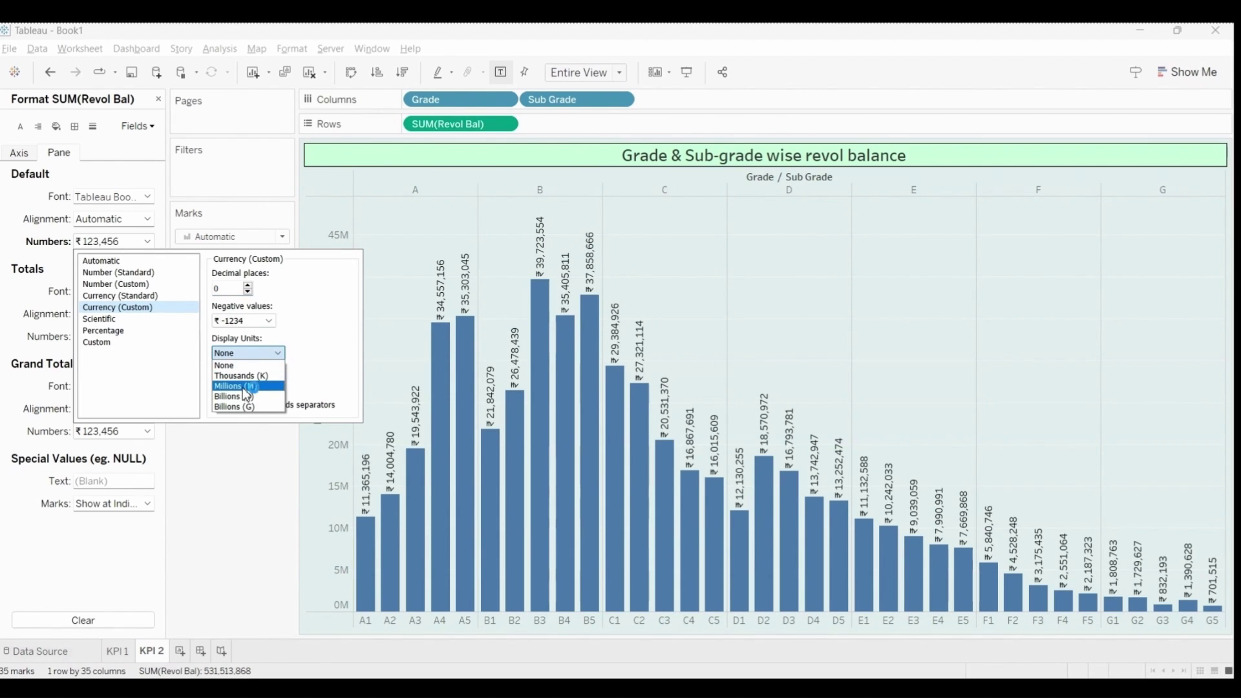
{"action": "left_click", "coordinate": [243, 387]}
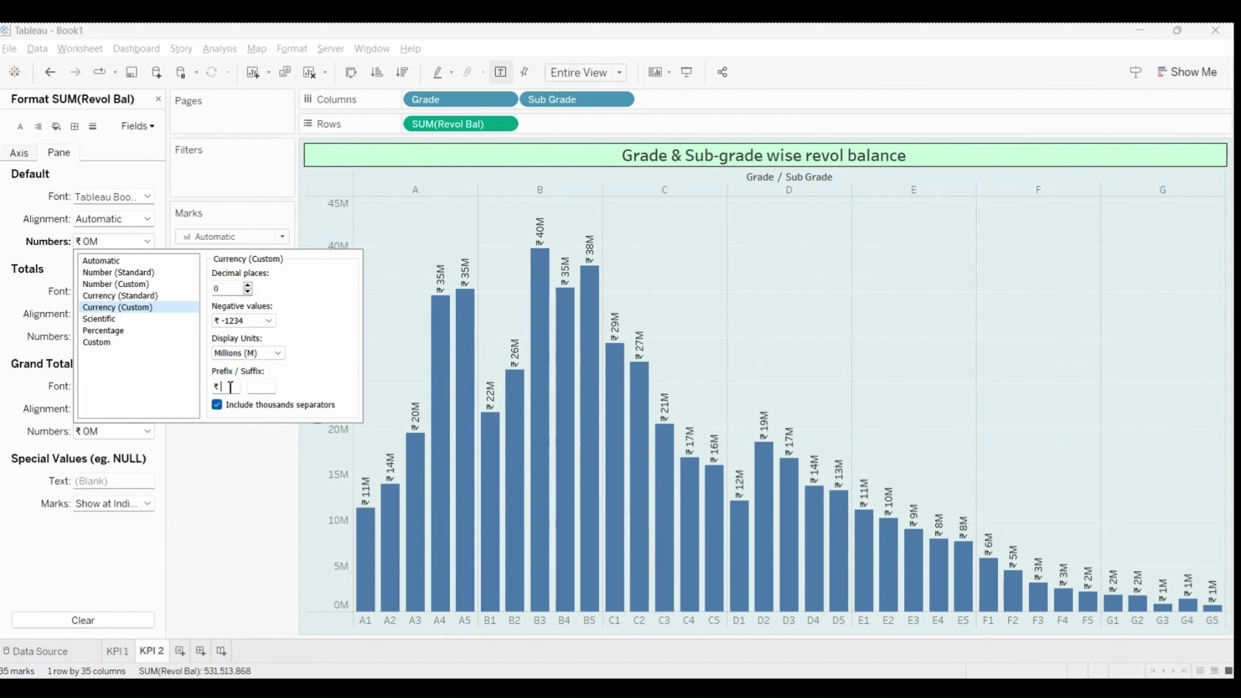
{"action": "key", "text": "BackSpace"}
{"action": "type", "text": "$"}
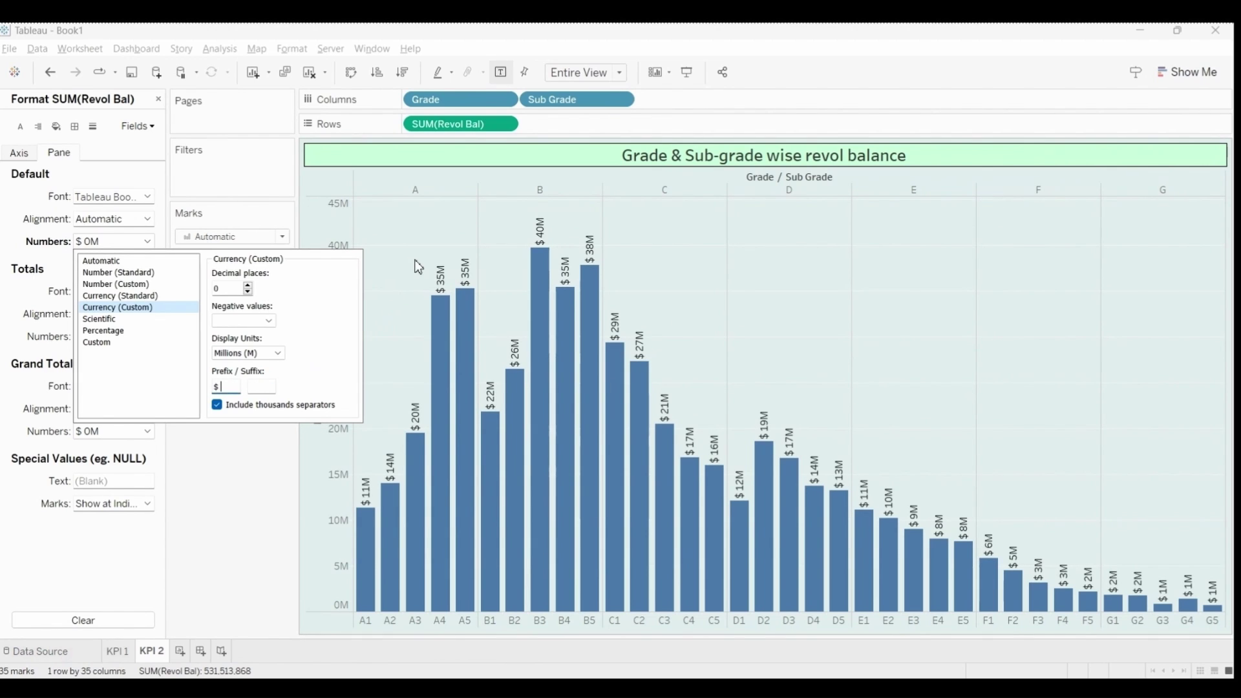
{"action": "left_click", "coordinate": [28, 240]}
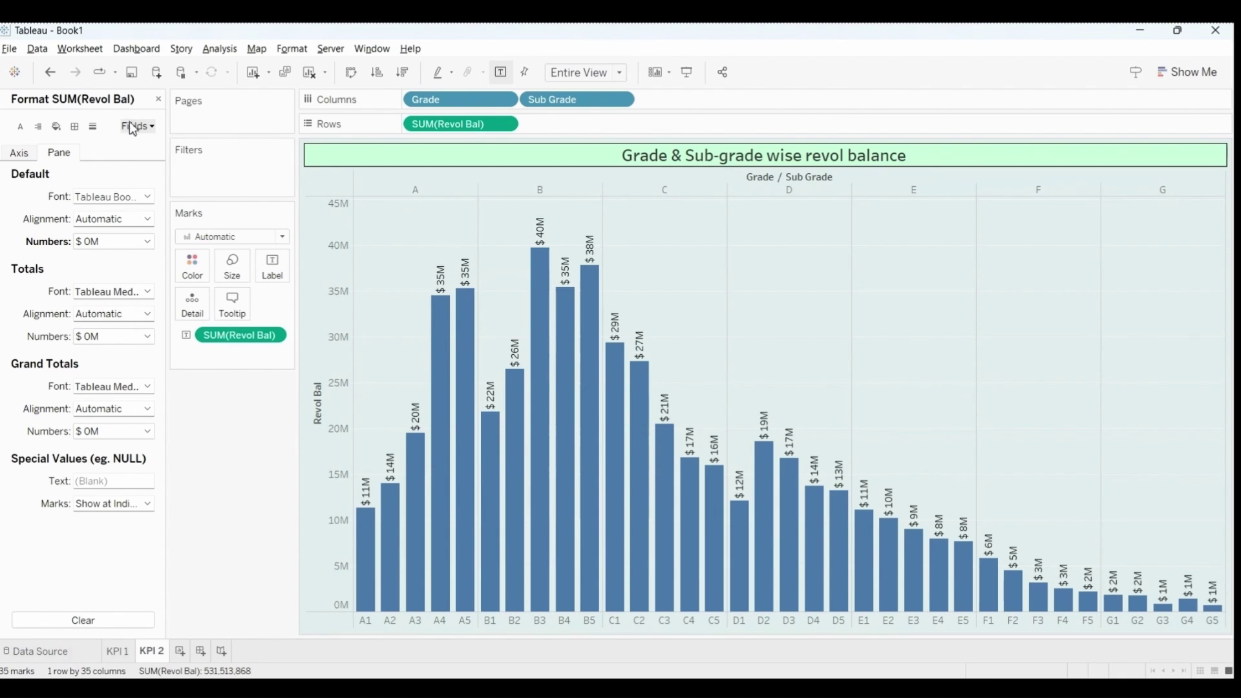
Close the number formatting and hide the Revol Bal axis header on the KPI 2 chart.
{"action": "left_click", "coordinate": [157, 100]}
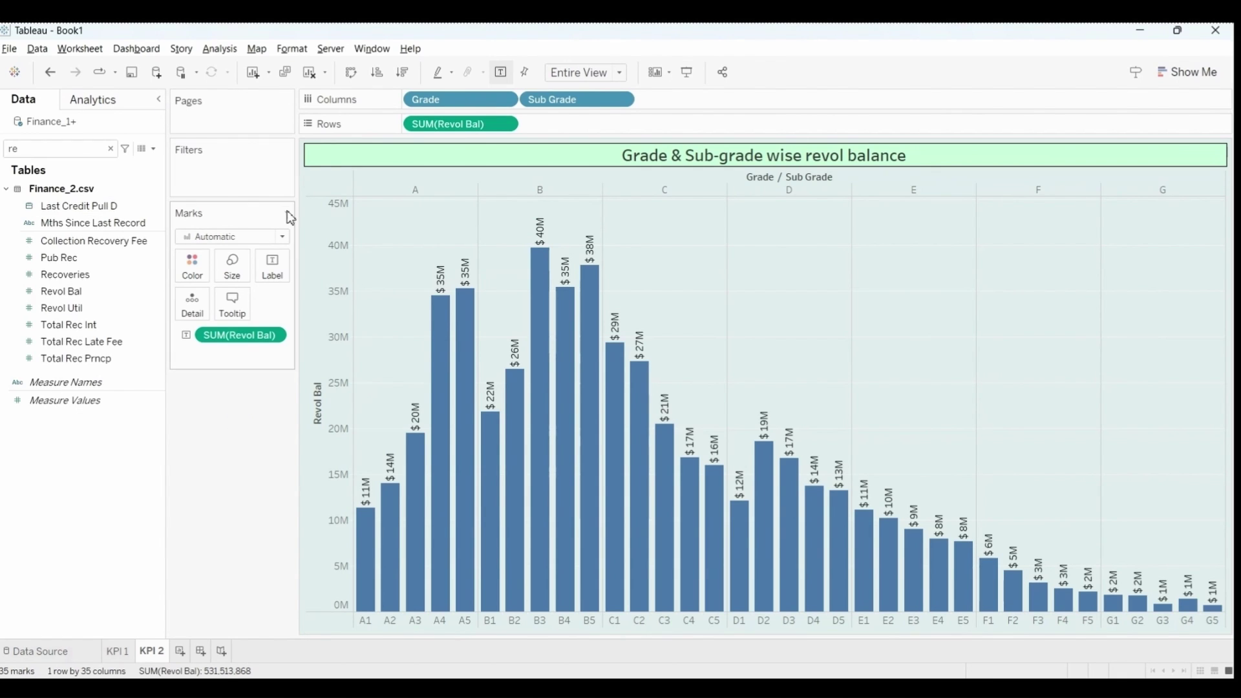
{"action": "right_click", "coordinate": [330, 251]}
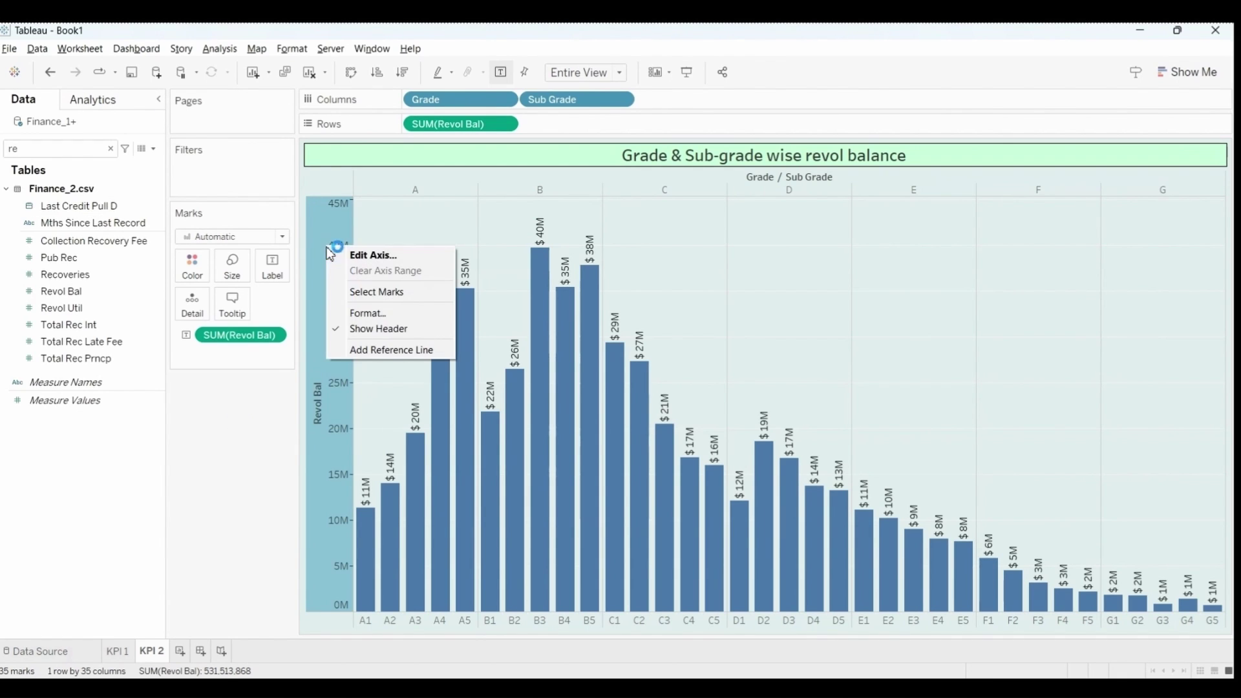
{"action": "left_click", "coordinate": [391, 328]}
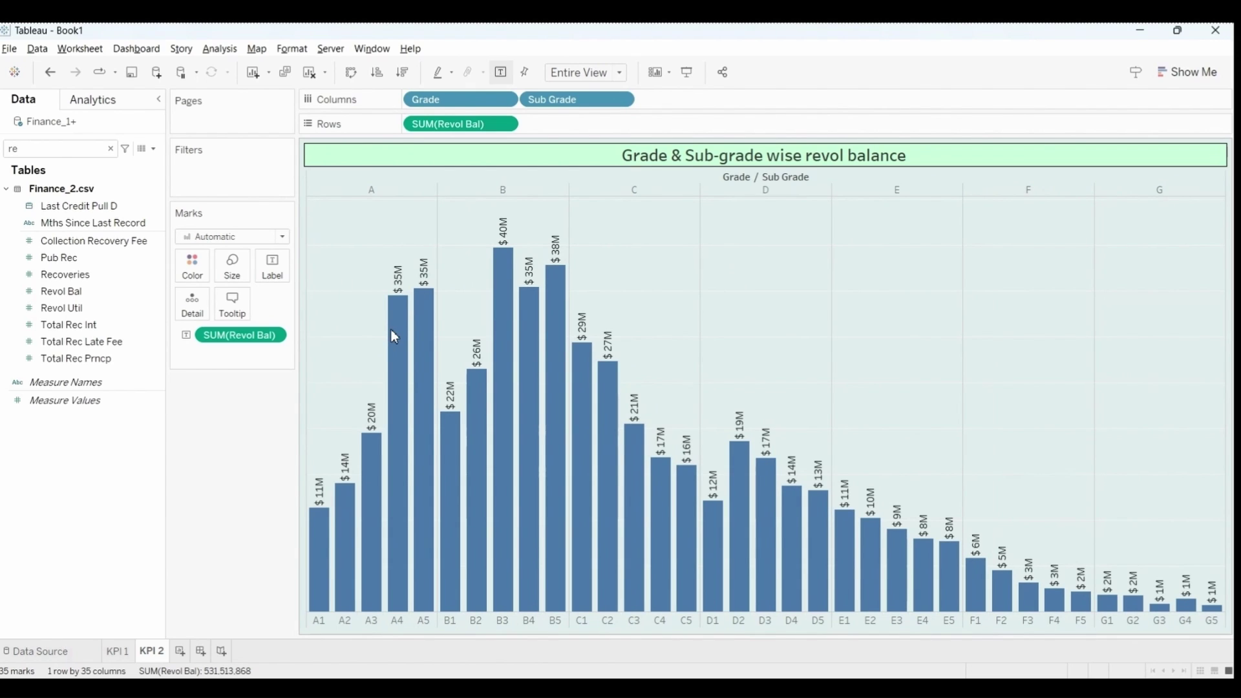
{"action": "mouse_move", "coordinate": [517, 260]}
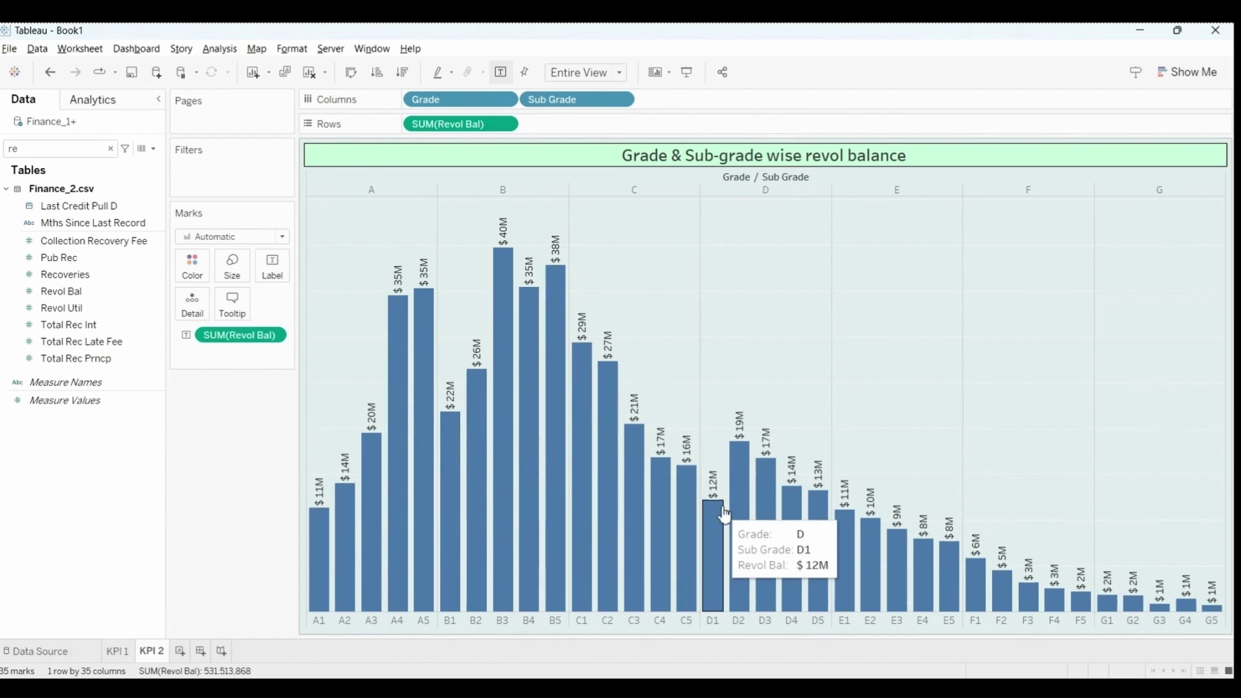
{"action": "mouse_move", "coordinate": [670, 459]}
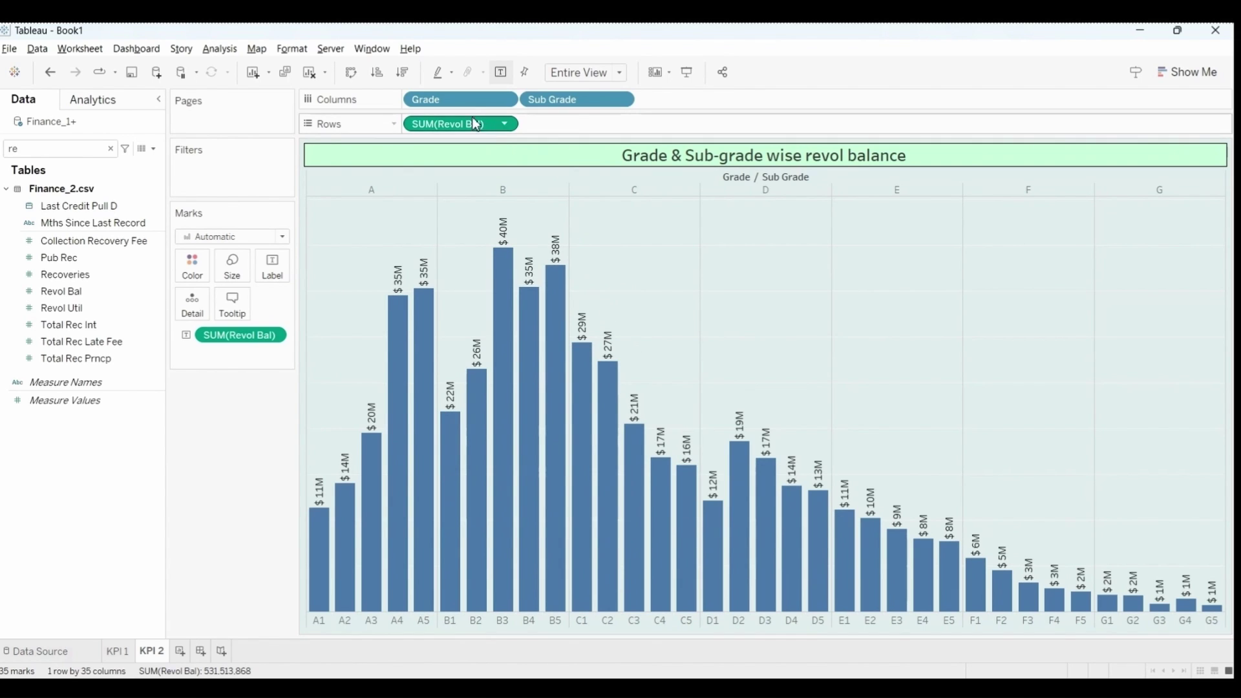
{"action": "left_click_drag", "start_coordinate": [465, 100], "coordinate": [194, 268]}
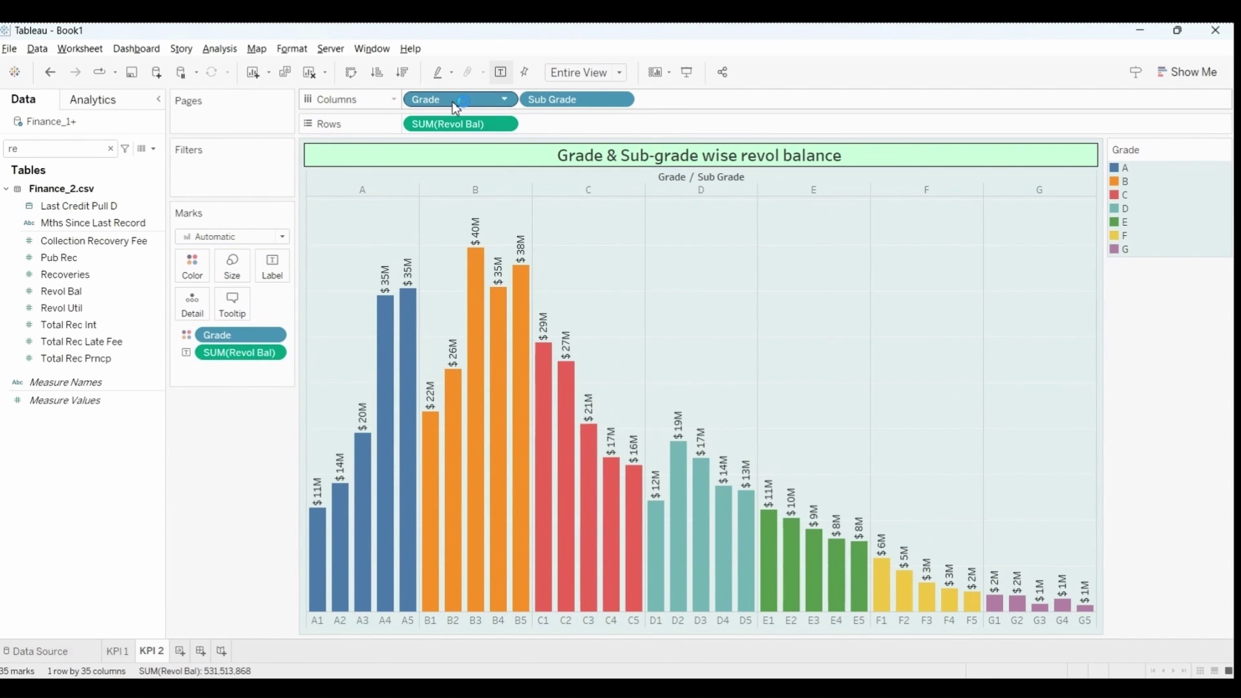
{"action": "left_click_drag", "start_coordinate": [448, 100], "coordinate": [197, 285]}
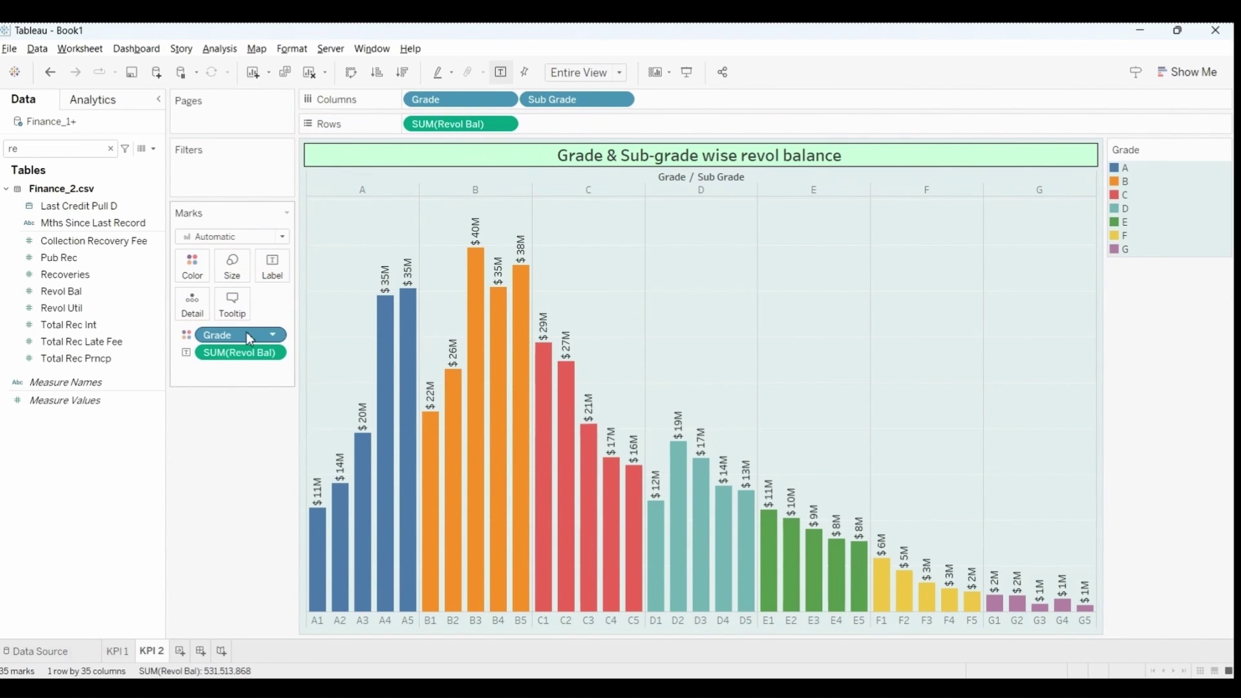
{"action": "left_click_drag", "start_coordinate": [249, 339], "coordinate": [90, 360]}
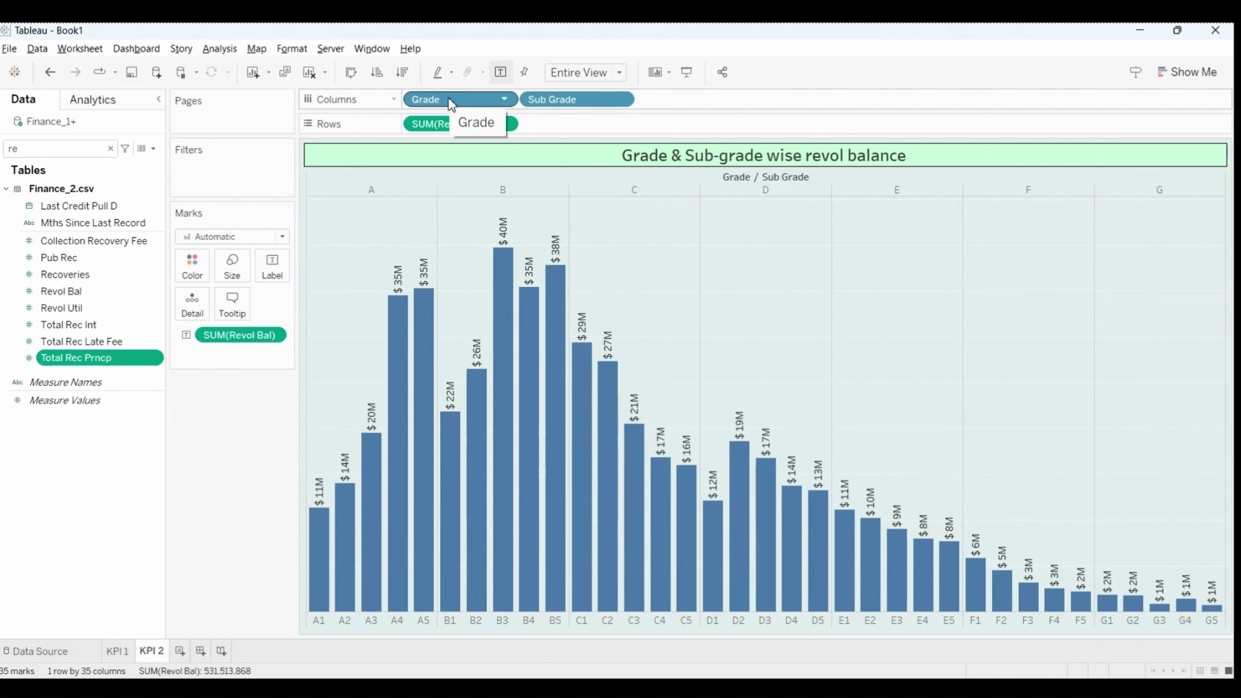
Color the bars by Grade and hide the Grade / Sub Grade field labels for columns.
{"action": "left_click_drag", "start_coordinate": [446, 103], "coordinate": [197, 272]}
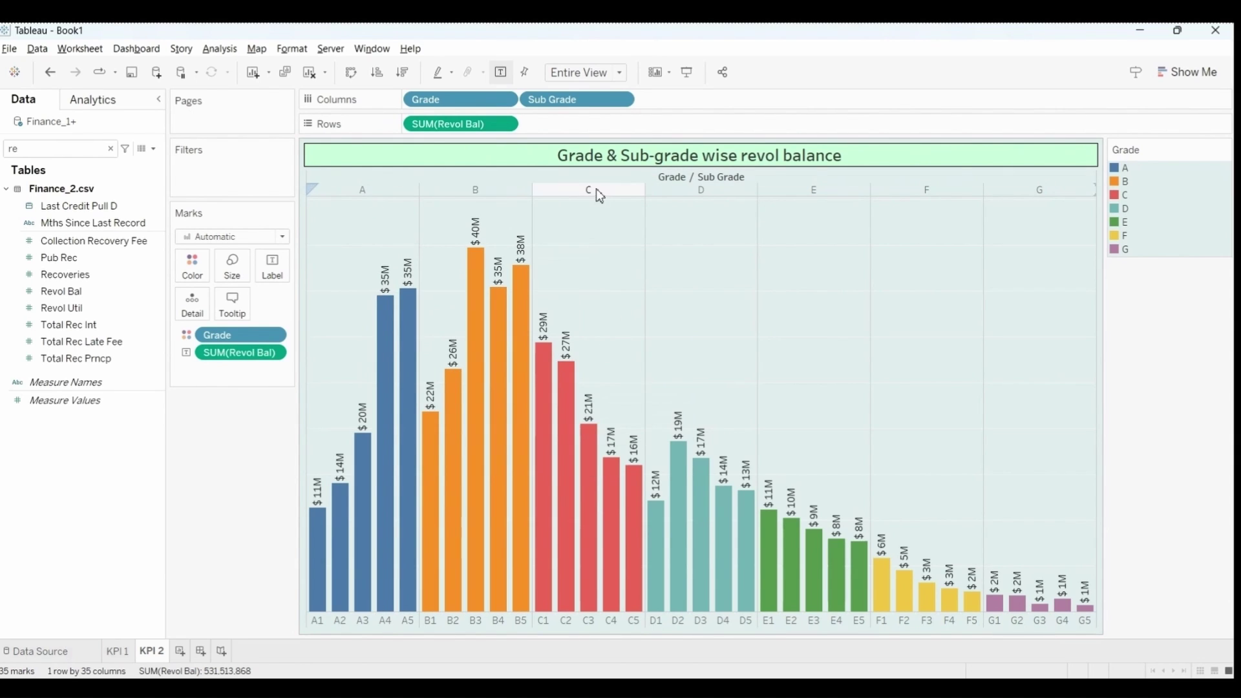
{"action": "mouse_move", "coordinate": [568, 371]}
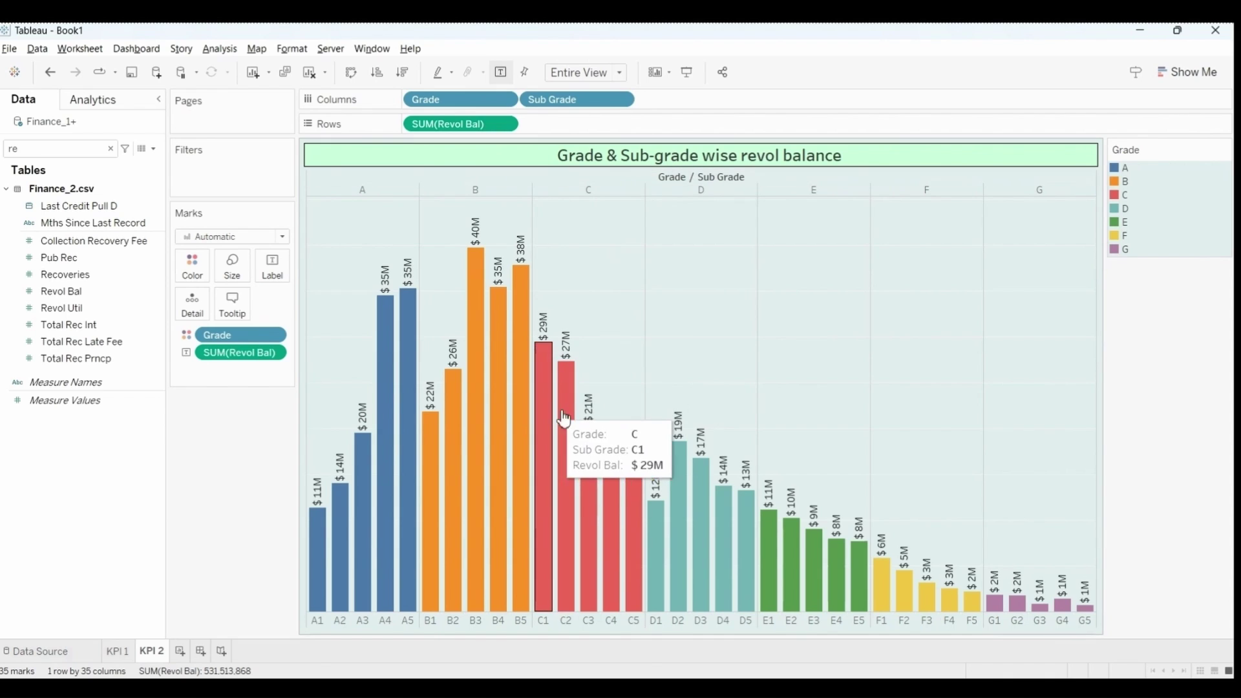
{"action": "right_click", "coordinate": [712, 173]}
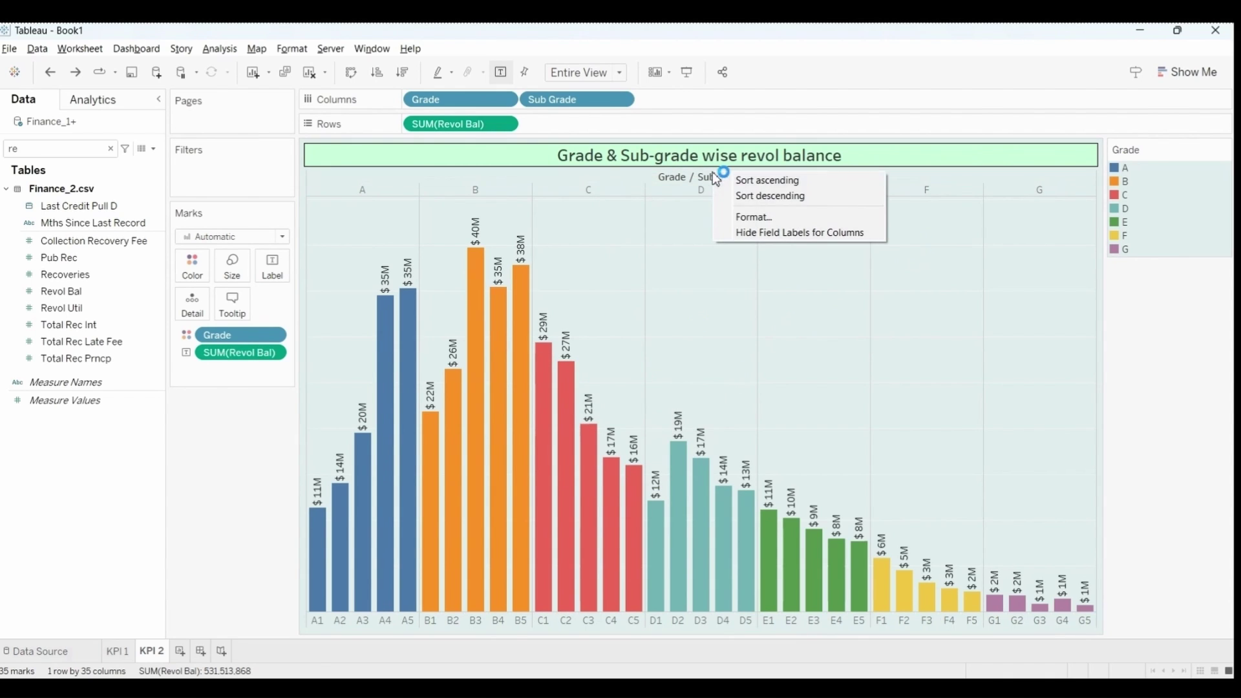
{"action": "left_click", "coordinate": [780, 234]}
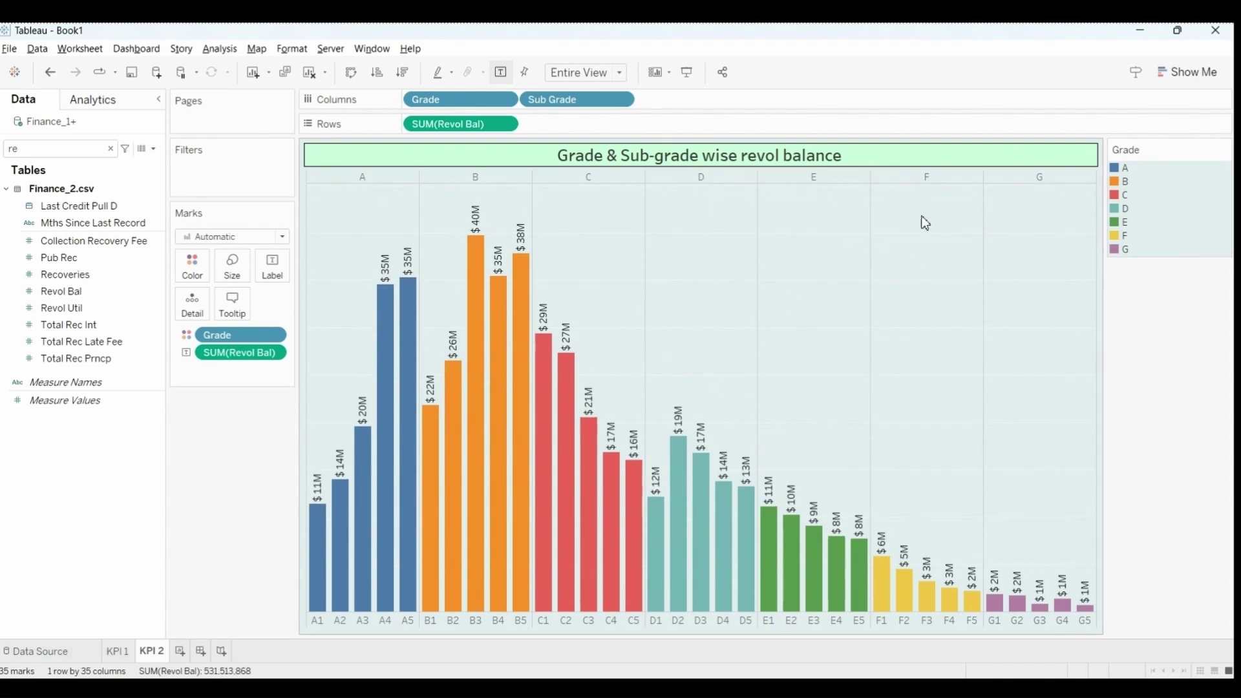
Format the sheet's default cell border as a solid black line in the second thickness.
{"action": "right_click", "coordinate": [852, 285]}
{"action": "left_click", "coordinate": [893, 346]}
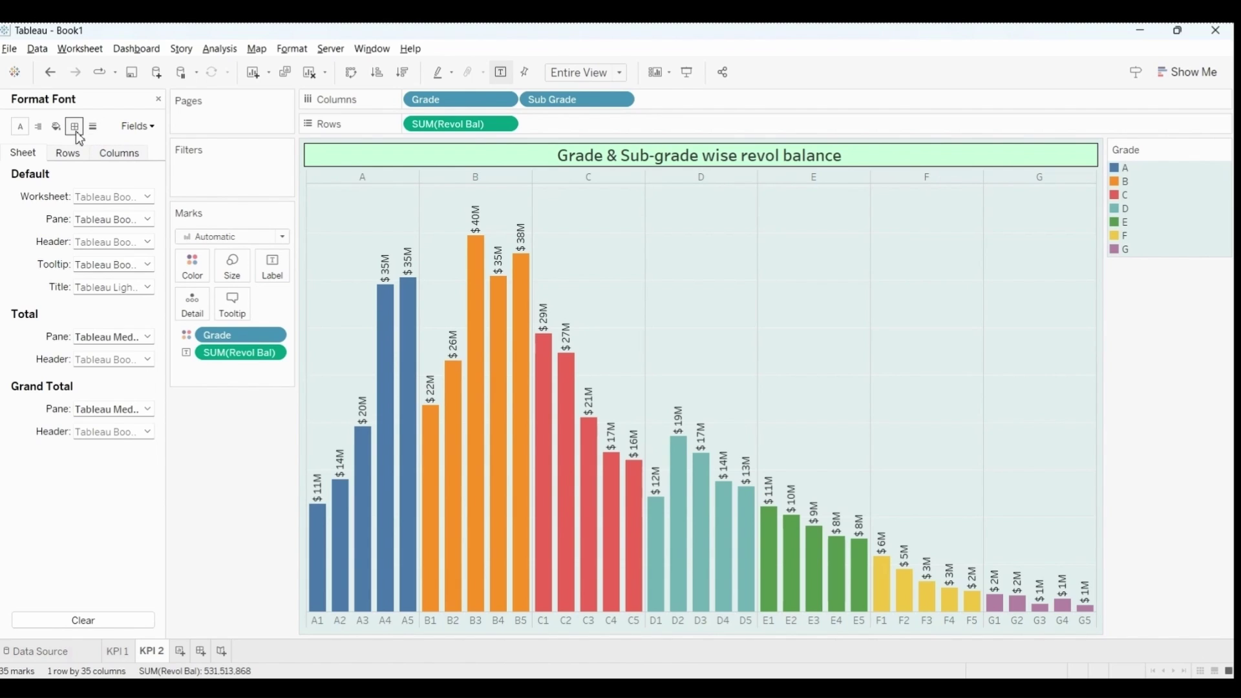
{"action": "left_click", "coordinate": [76, 132]}
{"action": "left_click", "coordinate": [129, 199]}
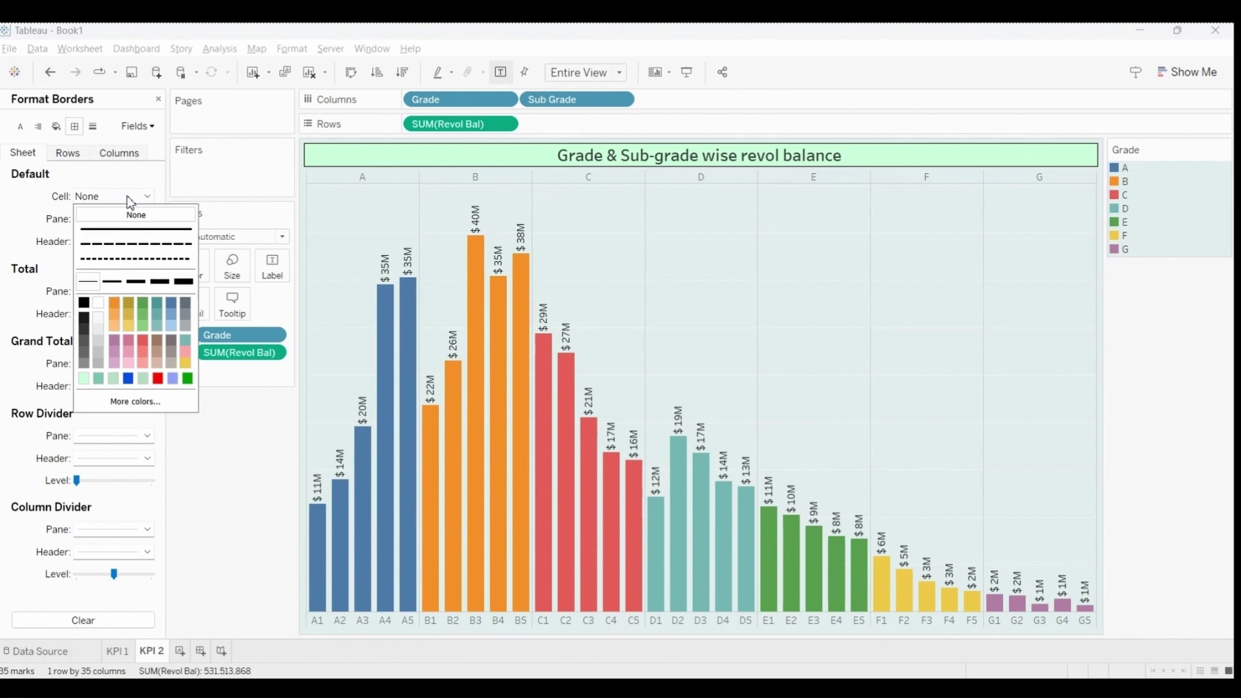
{"action": "left_click", "coordinate": [133, 230]}
{"action": "left_click", "coordinate": [112, 282]}
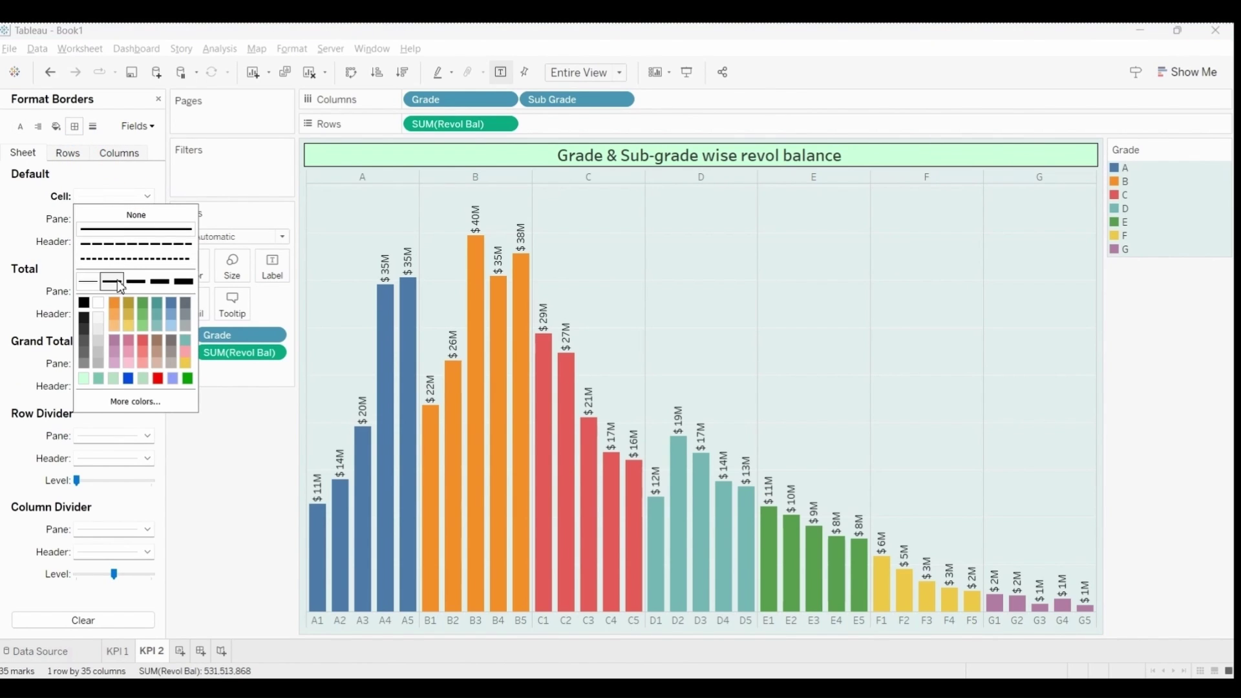
{"action": "left_click", "coordinate": [84, 306]}
Format the default pane and header borders as solid black lines in the second thickness.
{"action": "left_click", "coordinate": [113, 218]}
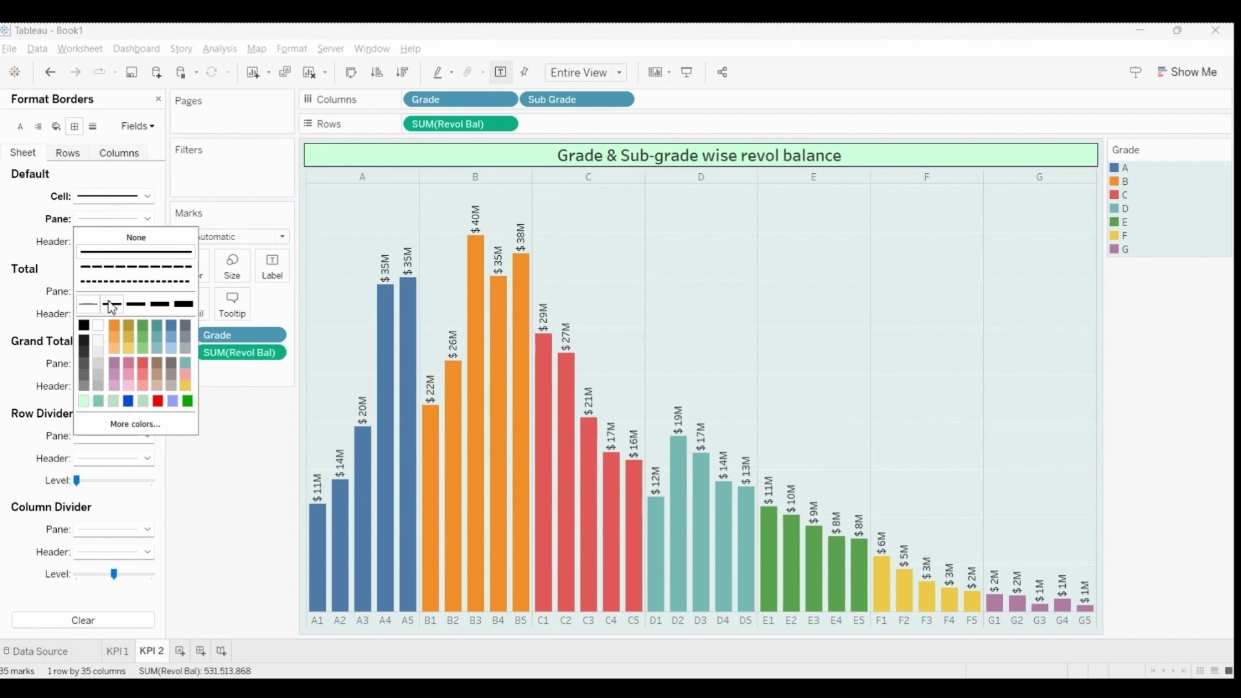
{"action": "left_click", "coordinate": [84, 325]}
{"action": "left_click", "coordinate": [23, 297]}
{"action": "left_click", "coordinate": [148, 241]}
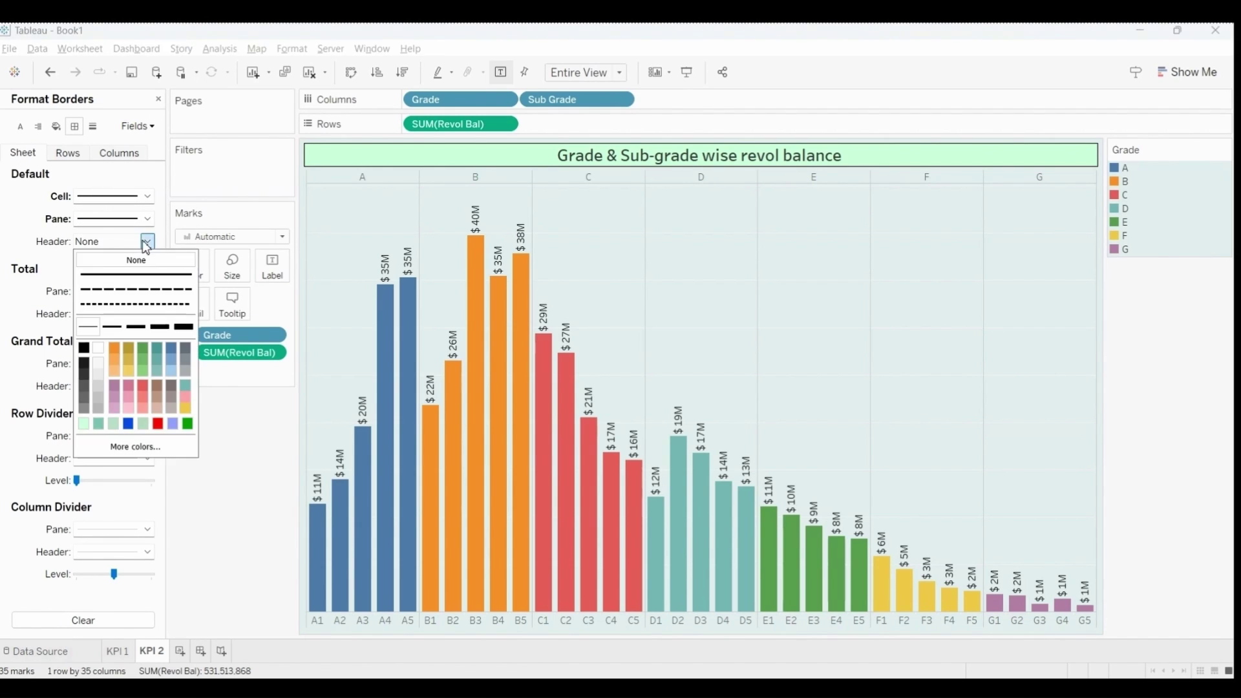
{"action": "left_click", "coordinate": [136, 275]}
{"action": "left_click", "coordinate": [112, 327]}
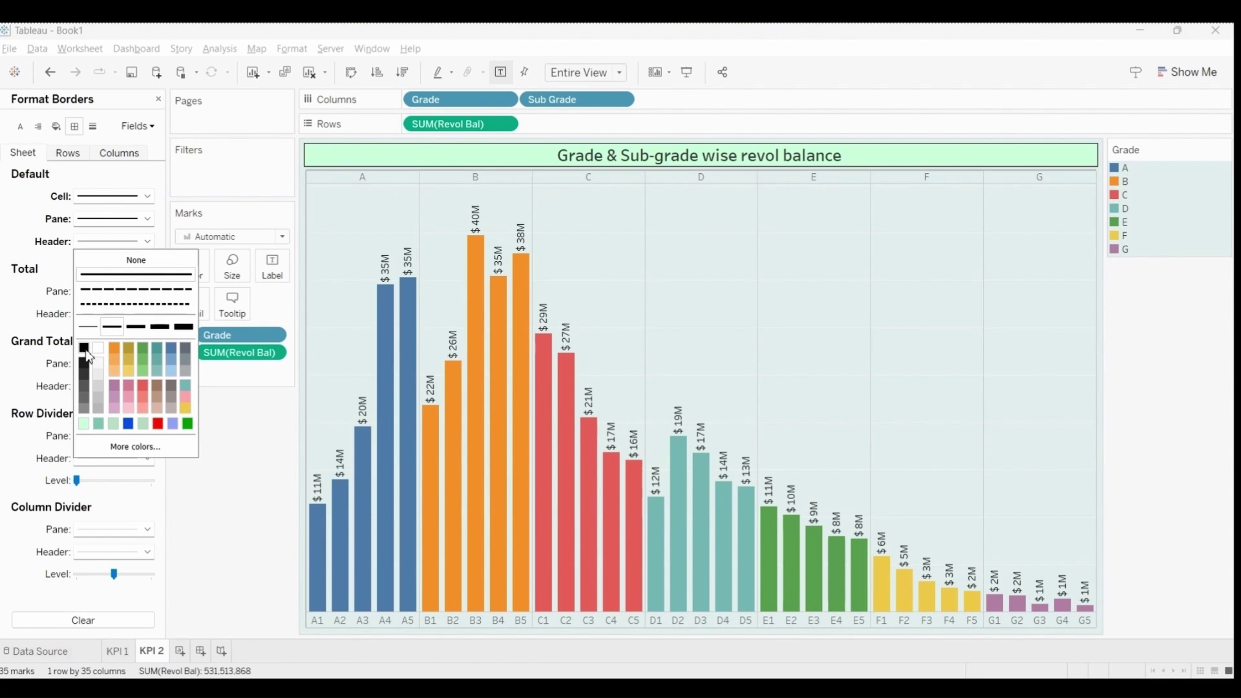
{"action": "left_click", "coordinate": [86, 350]}
{"action": "left_click", "coordinate": [30, 295]}
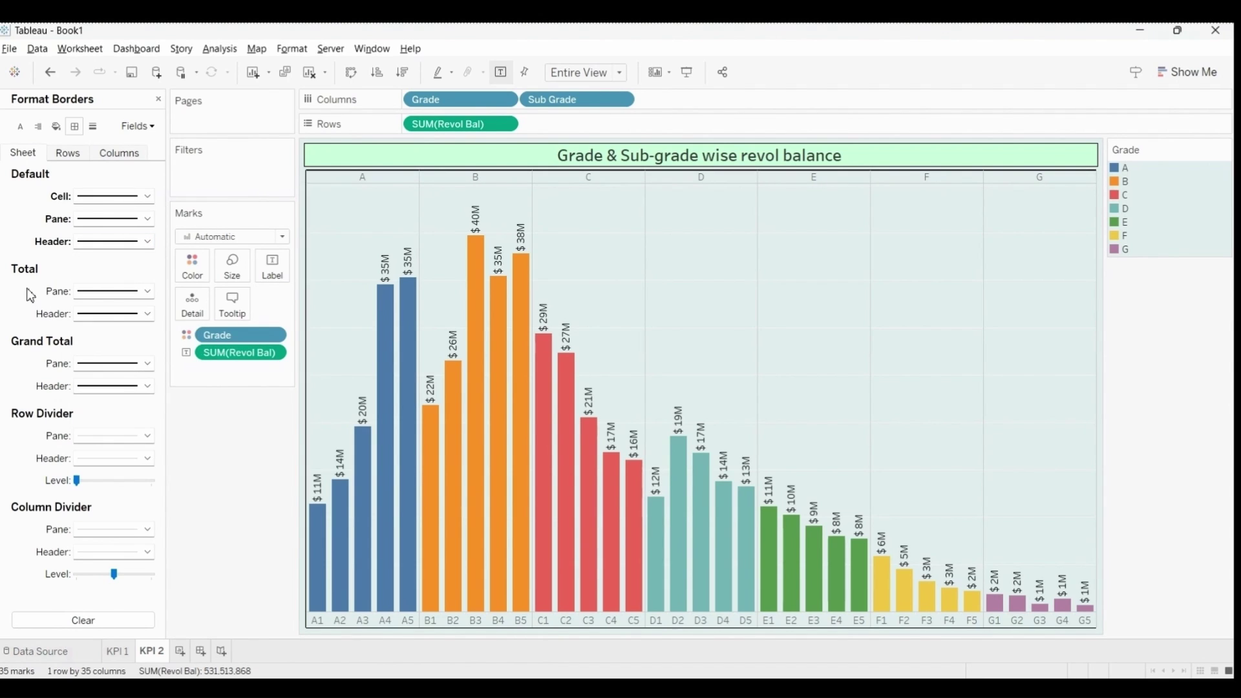
Add a new worksheet and rename it KPI 3.
{"action": "left_click", "coordinate": [182, 651]}
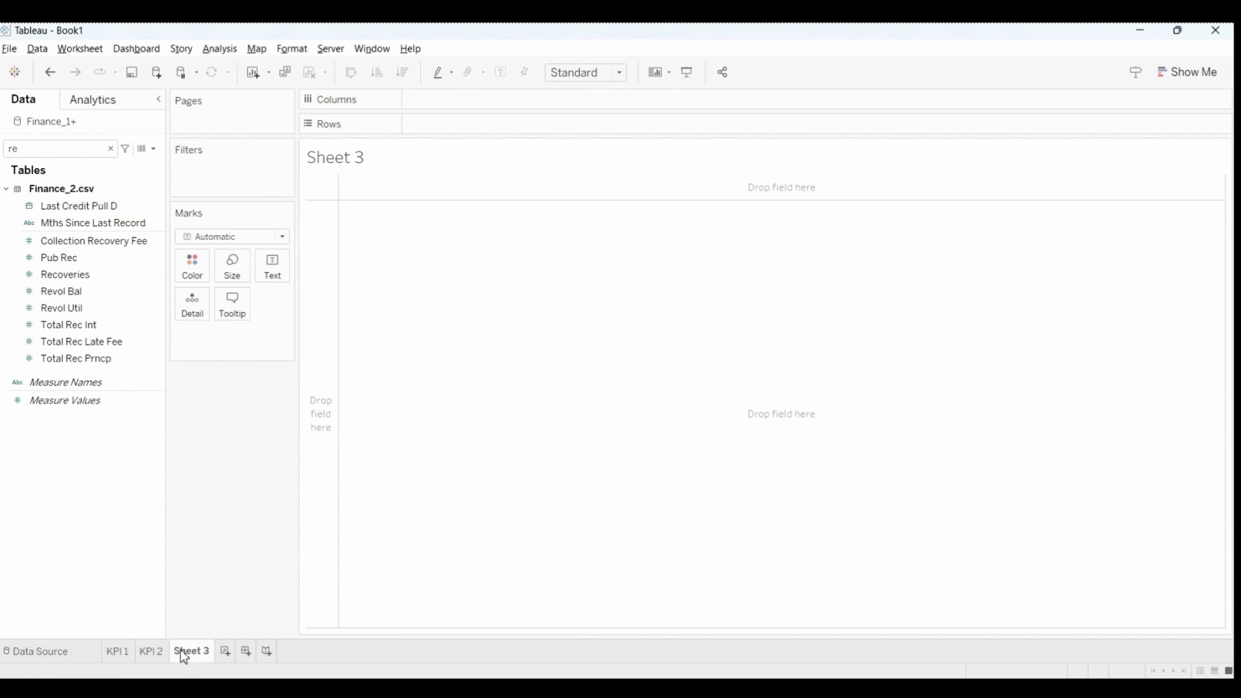
{"action": "right_click", "coordinate": [184, 654]}
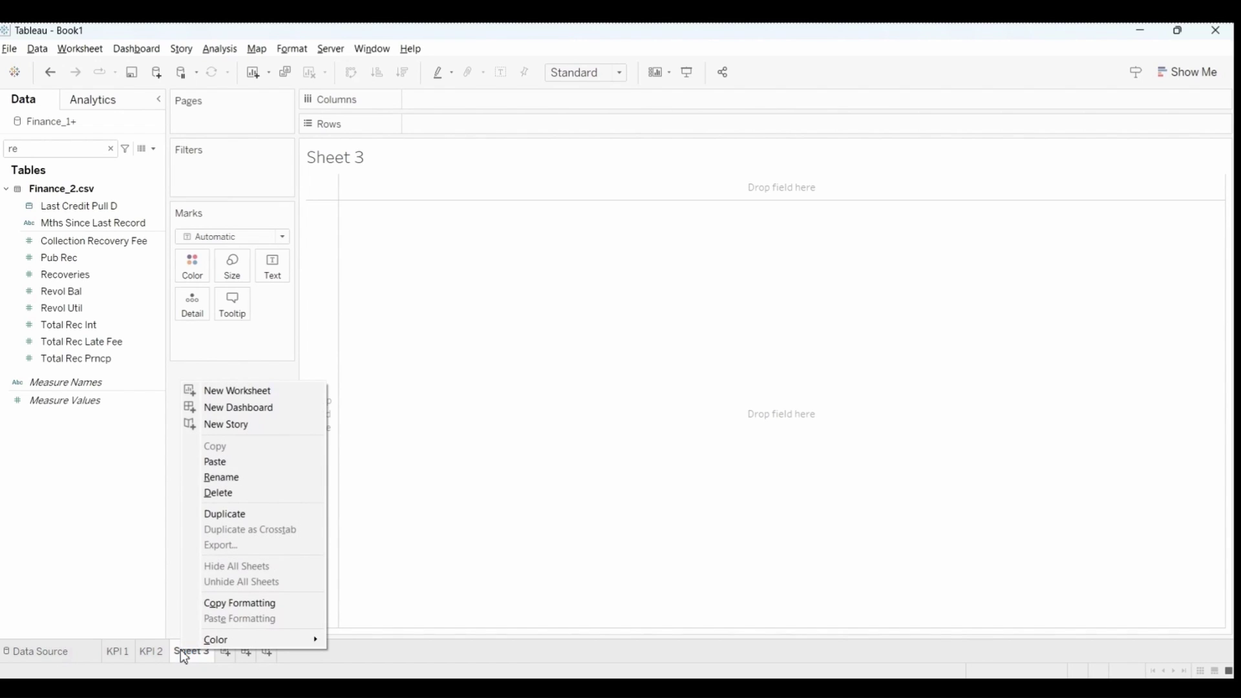
{"action": "left_click", "coordinate": [234, 478]}
{"action": "type", "text": "KPI 3"}
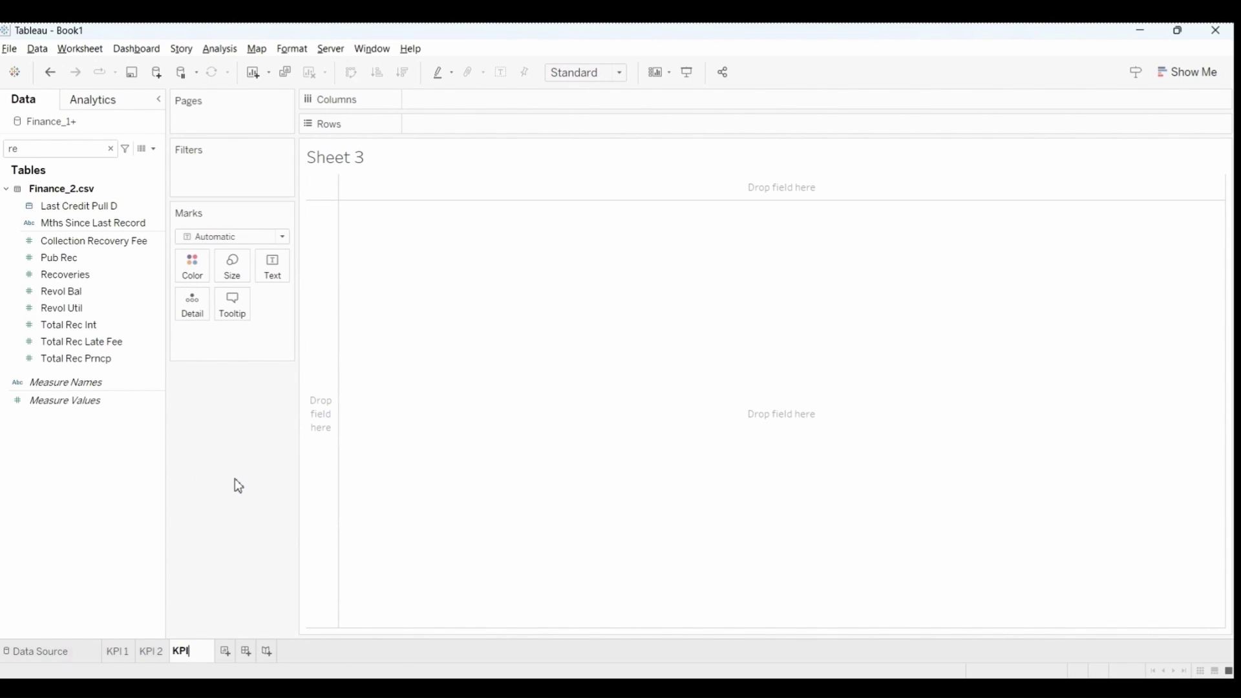
{"action": "key", "text": "Return"}
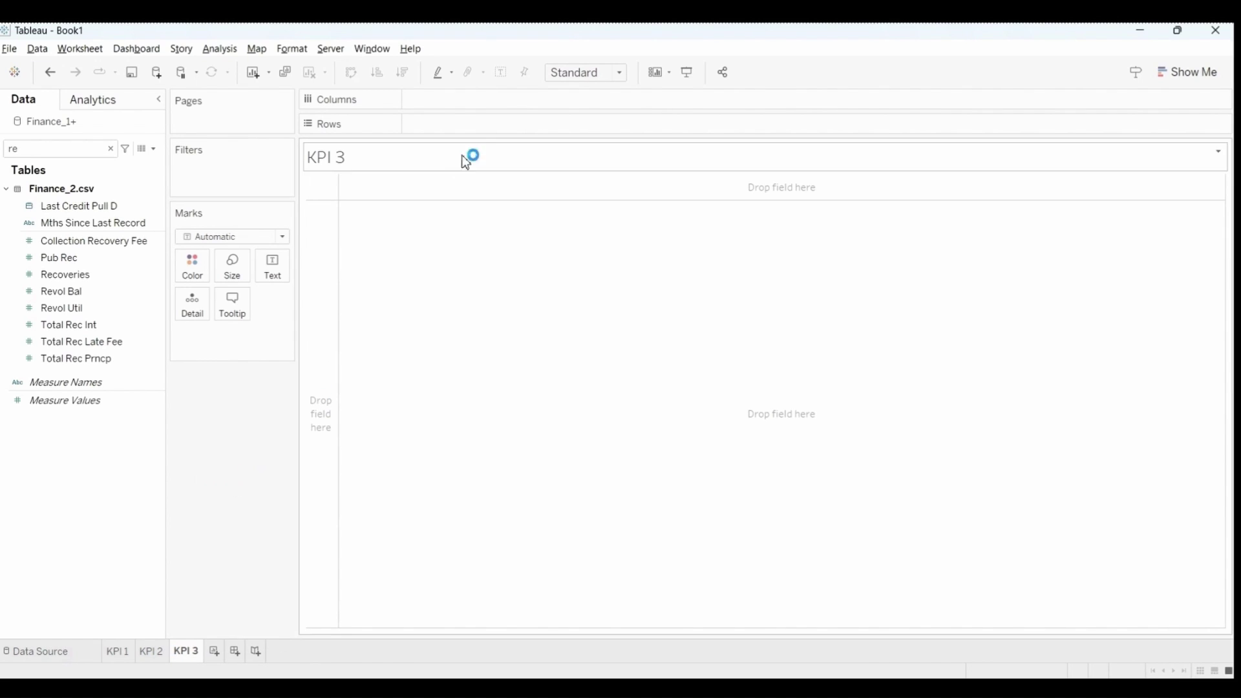
Replace the sheet title with a centered "Verified Vs Non-verified status payment" on light green, and shade the worksheet pale blue-green.
{"action": "double_click", "coordinate": [474, 158]}
{"action": "key", "text": "ctrl+a"}
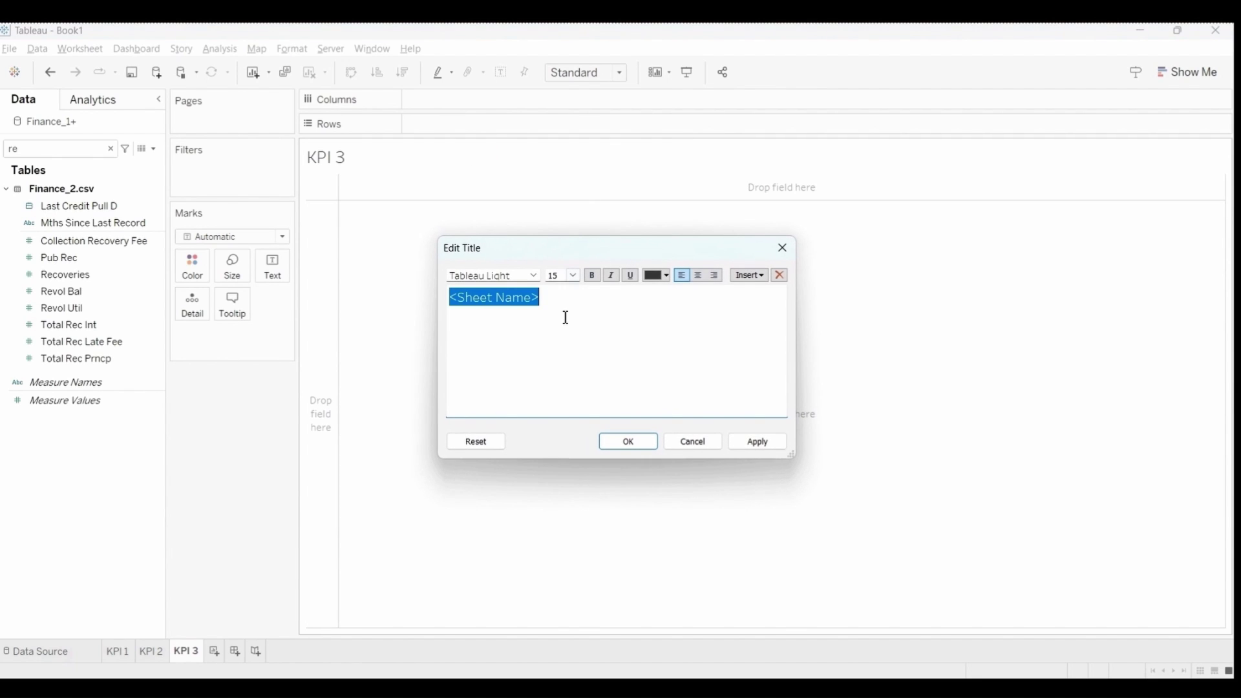
{"action": "key", "text": "BackSpace"}
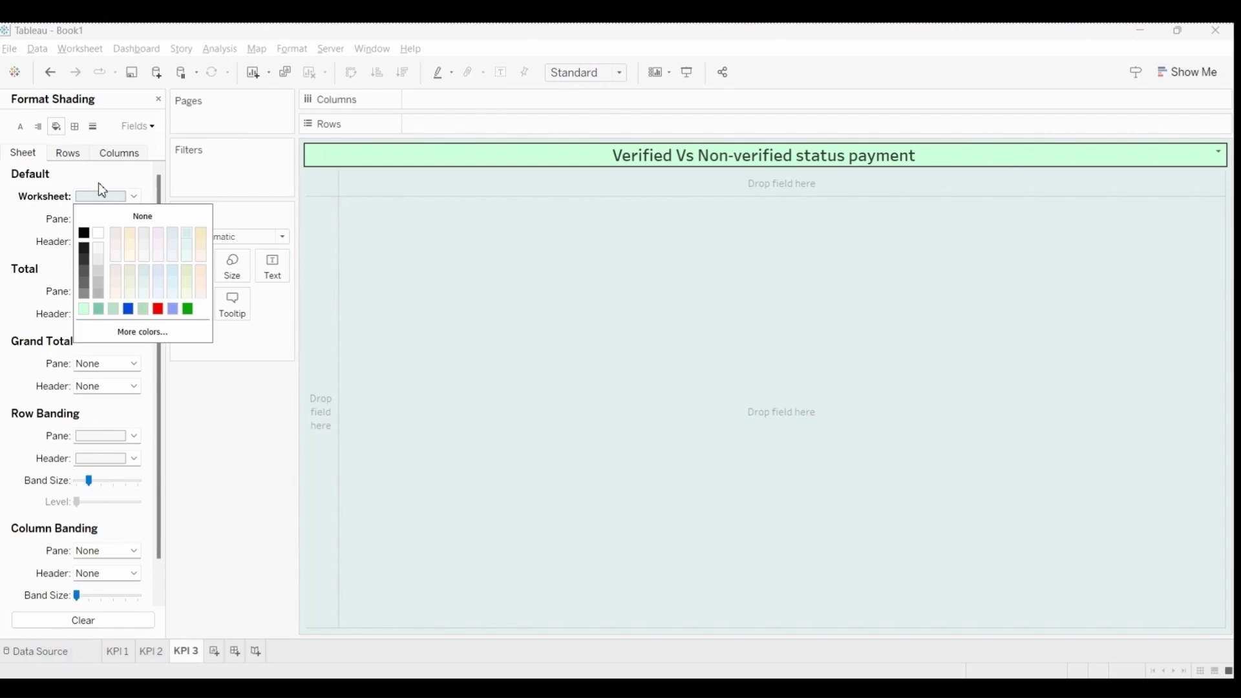
{"action": "left_click", "coordinate": [91, 184]}
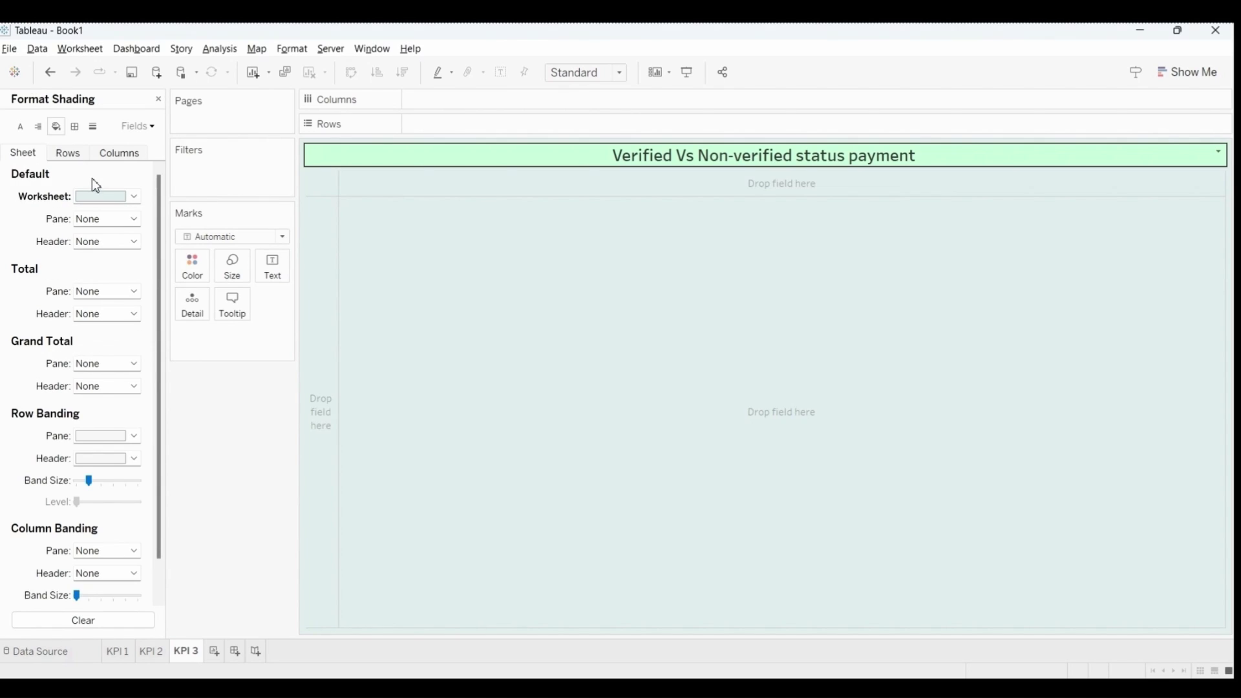
Give the KPI 3 cells a solid black border in the second thickness and clear the field search.
{"action": "left_click", "coordinate": [75, 127]}
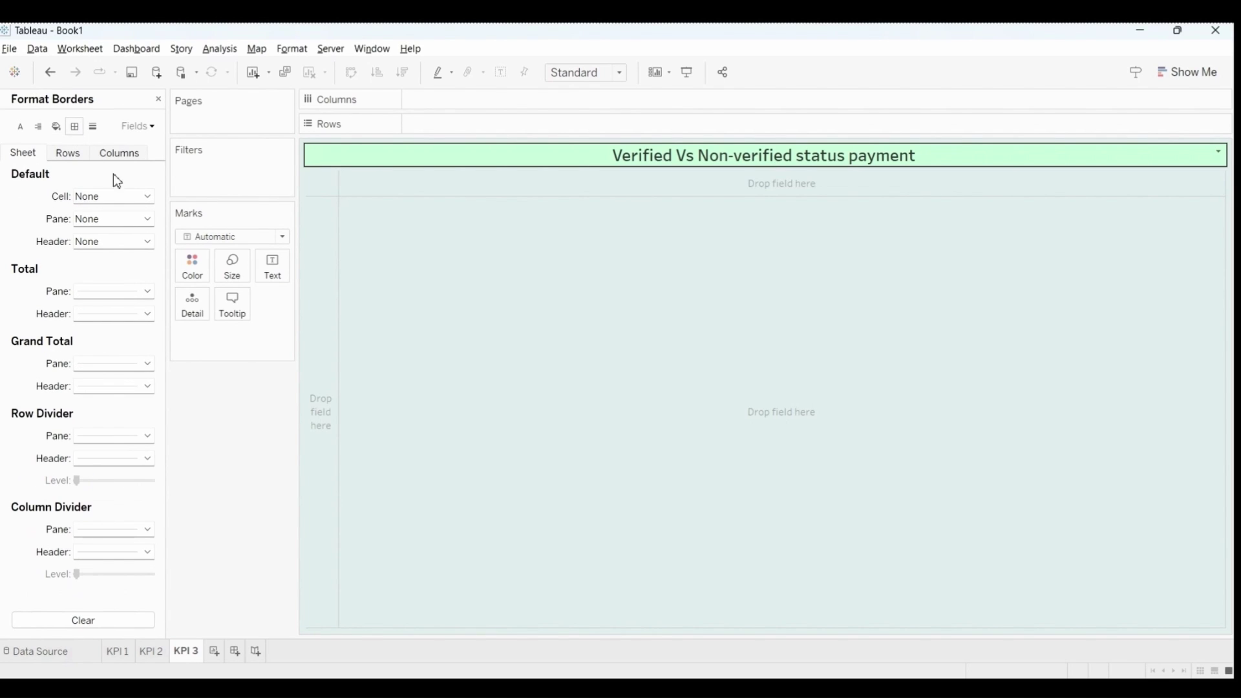
{"action": "left_click", "coordinate": [148, 196]}
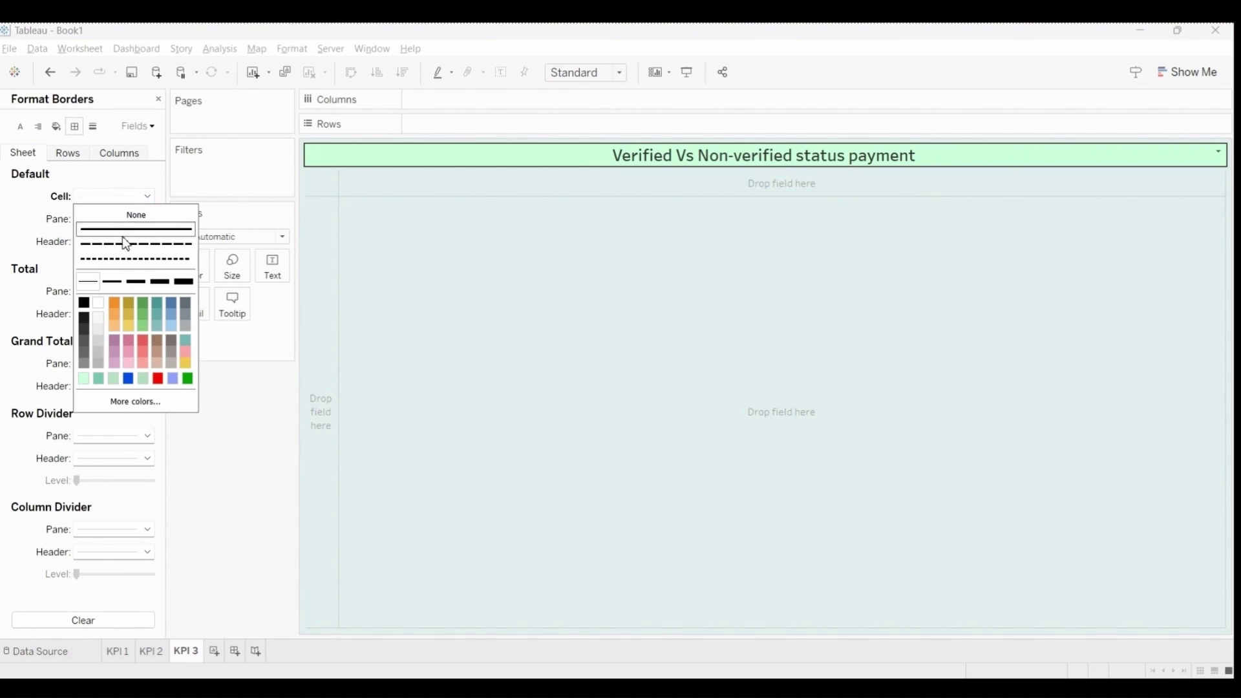
{"action": "left_click", "coordinate": [112, 282]}
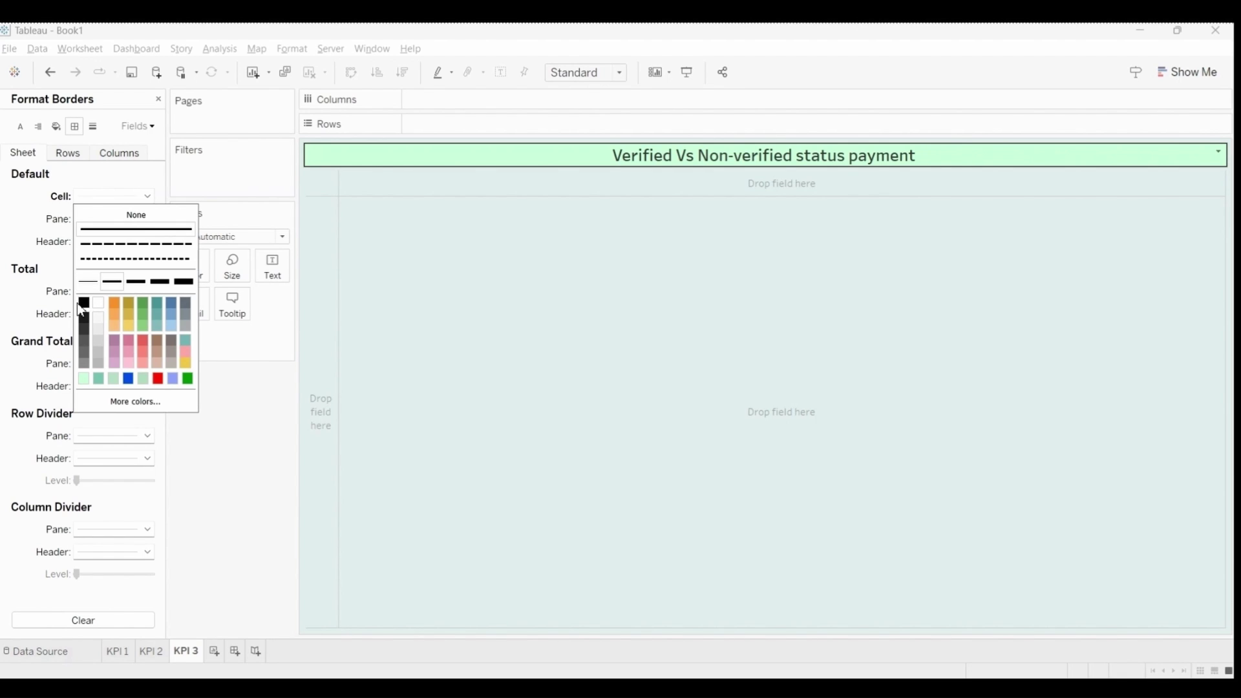
{"action": "left_click", "coordinate": [82, 303]}
{"action": "left_click", "coordinate": [159, 99]}
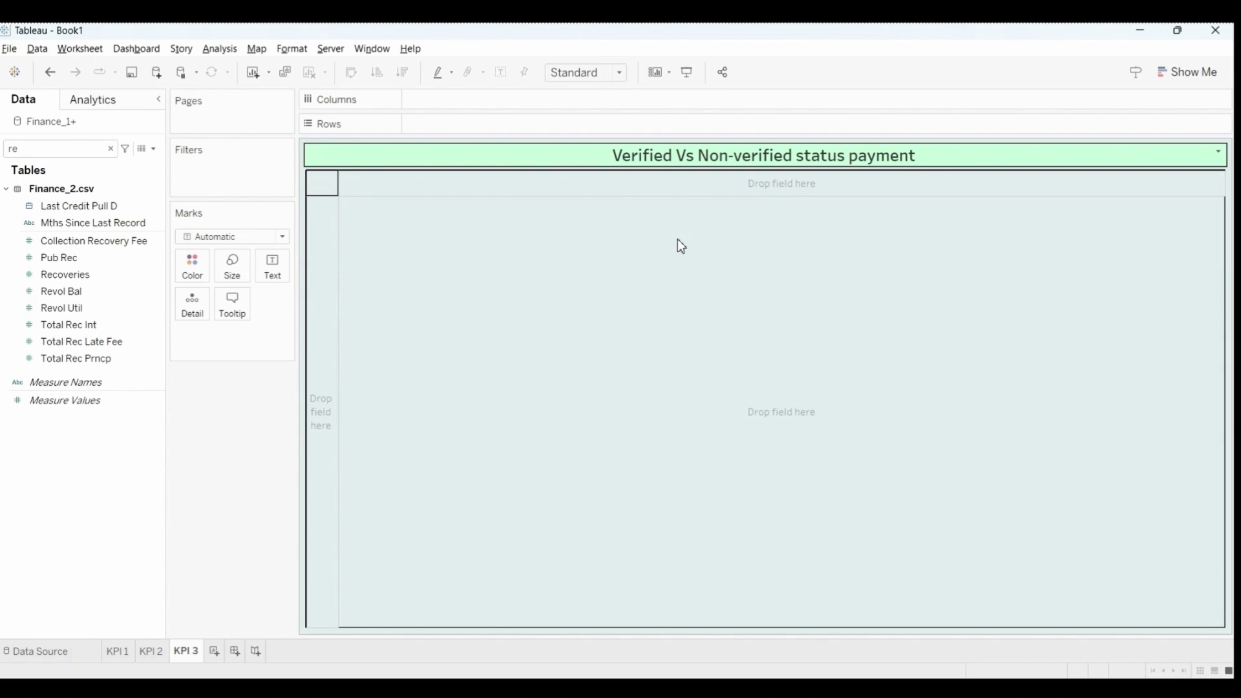
{"action": "left_click", "coordinate": [111, 148]}
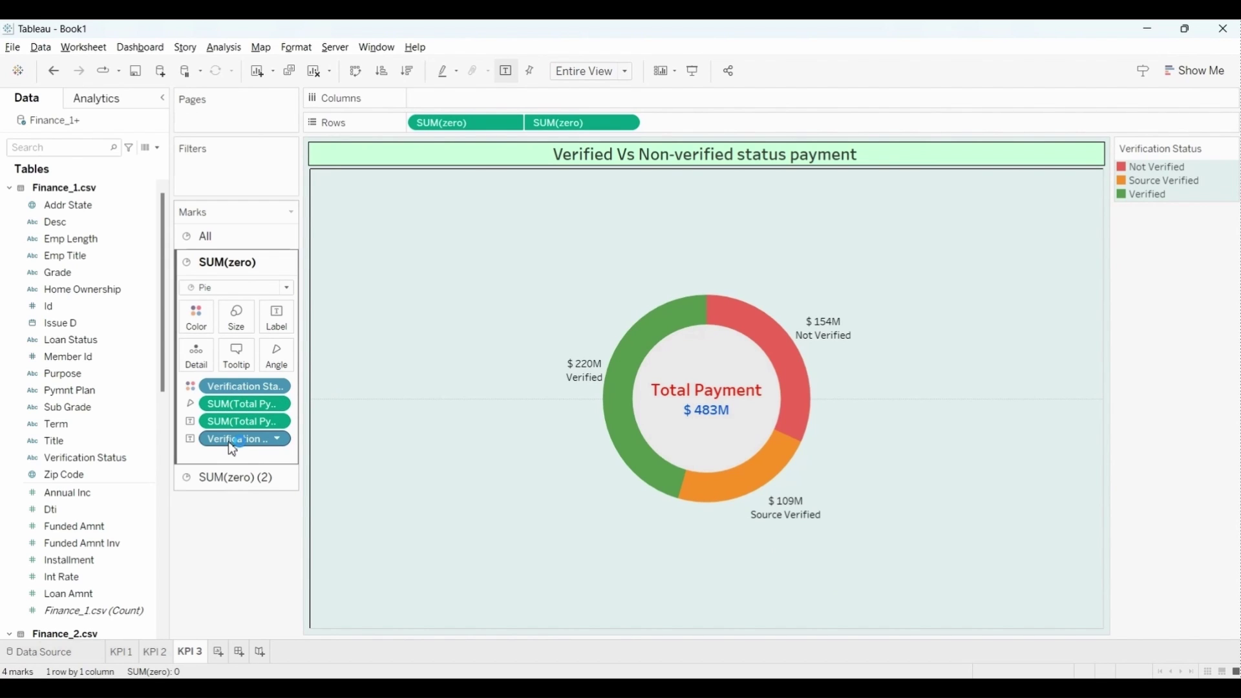
Find the Verification Status field and filter the donut chart by it, leaving out Source Verified.
{"action": "left_click", "coordinate": [69, 149]}
{"action": "type", "text": "ve"}
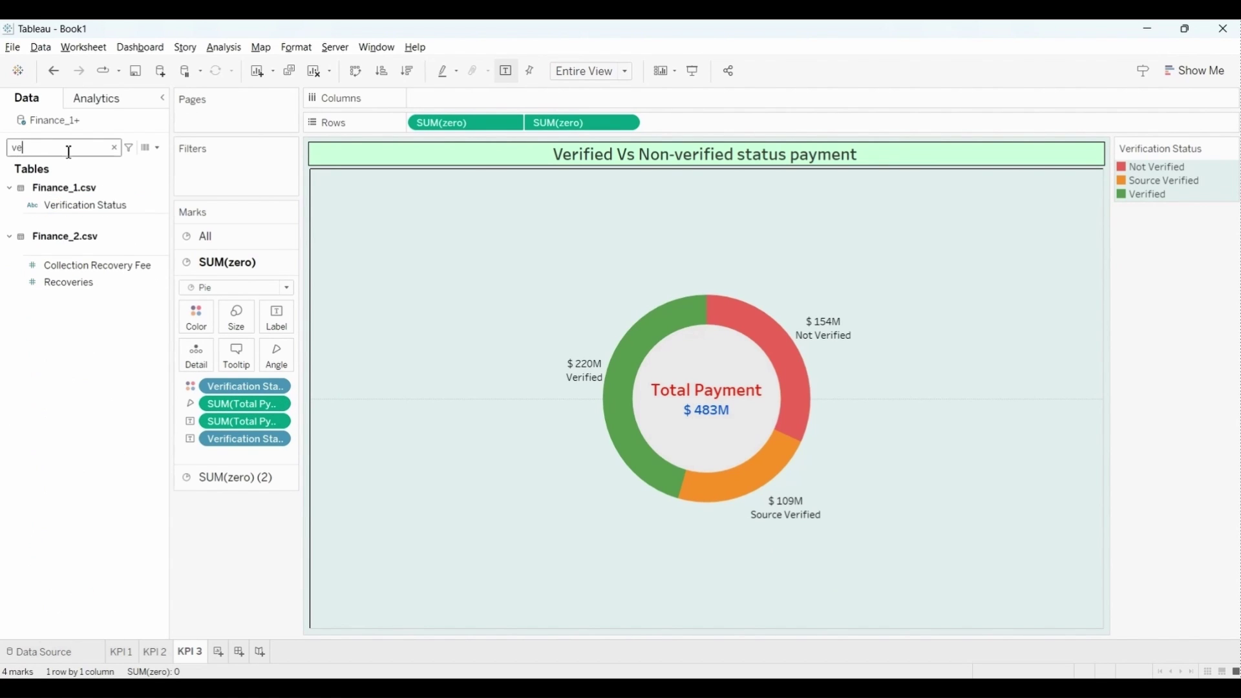
{"action": "left_click_drag", "start_coordinate": [88, 207], "coordinate": [214, 178]}
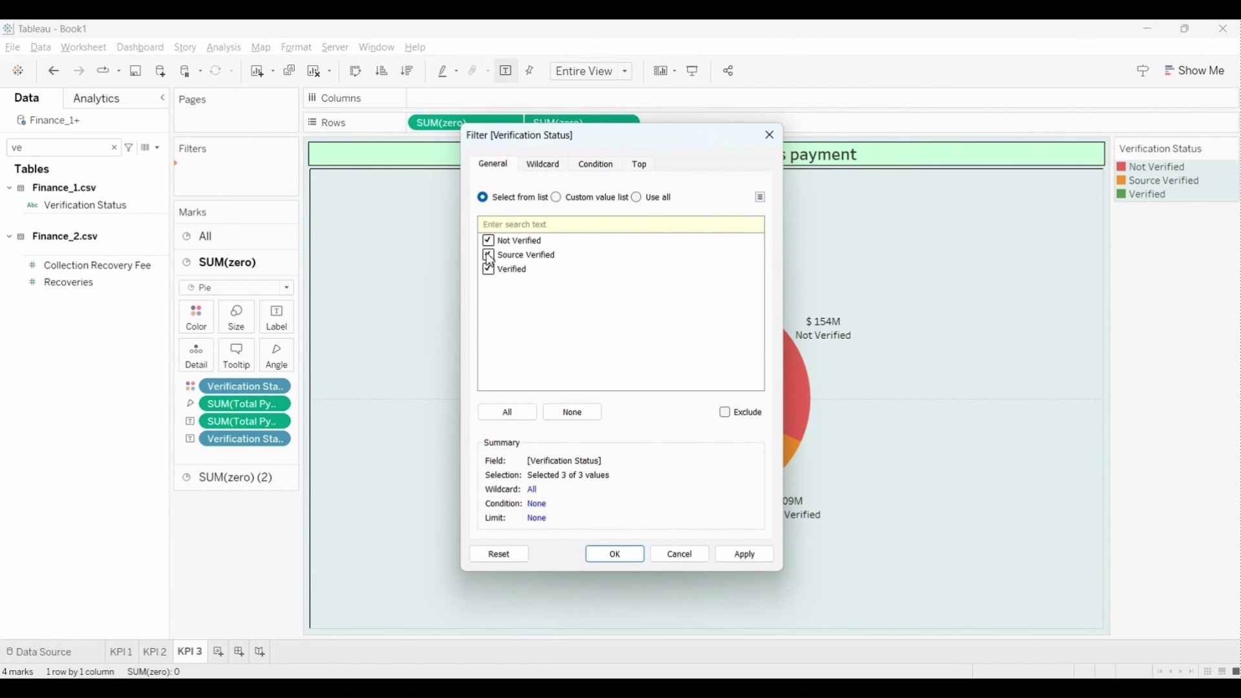
{"action": "left_click", "coordinate": [489, 255]}
{"action": "left_click", "coordinate": [608, 551]}
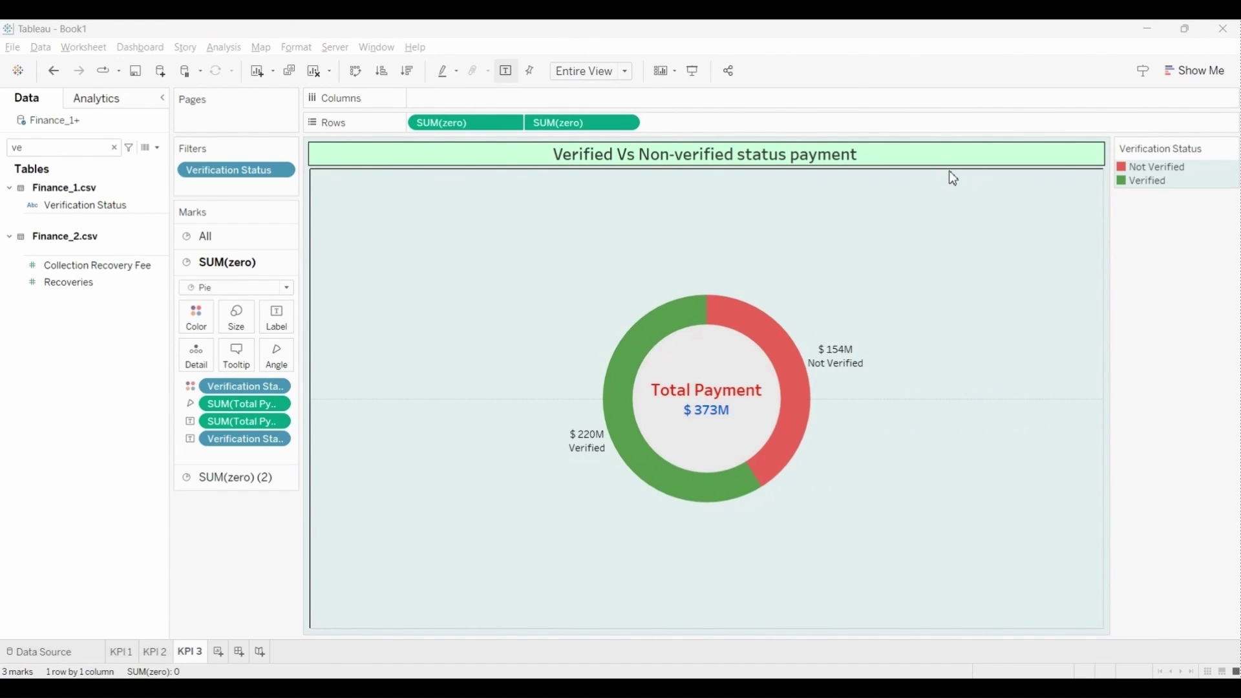
Add another worksheet after KPI 3 and rename it KPI 4.
{"action": "left_click", "coordinate": [219, 650]}
{"action": "right_click", "coordinate": [221, 652]}
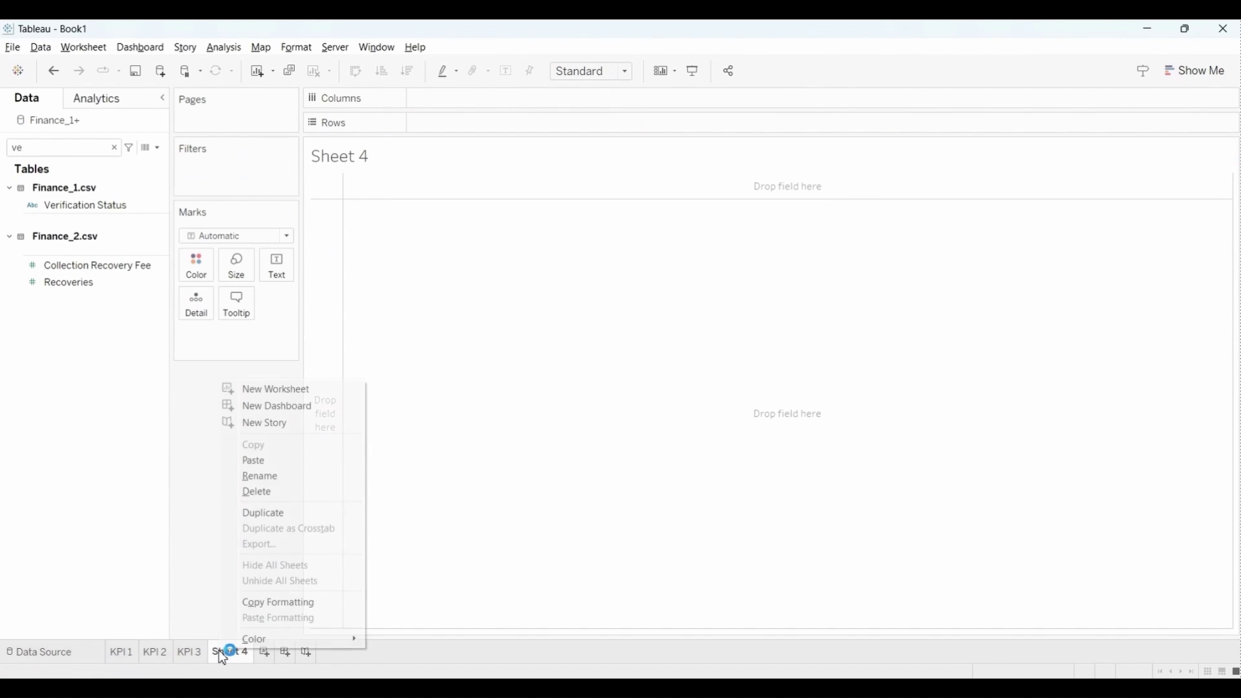
{"action": "left_click", "coordinate": [287, 482]}
{"action": "type", "text": "KPI 4"}
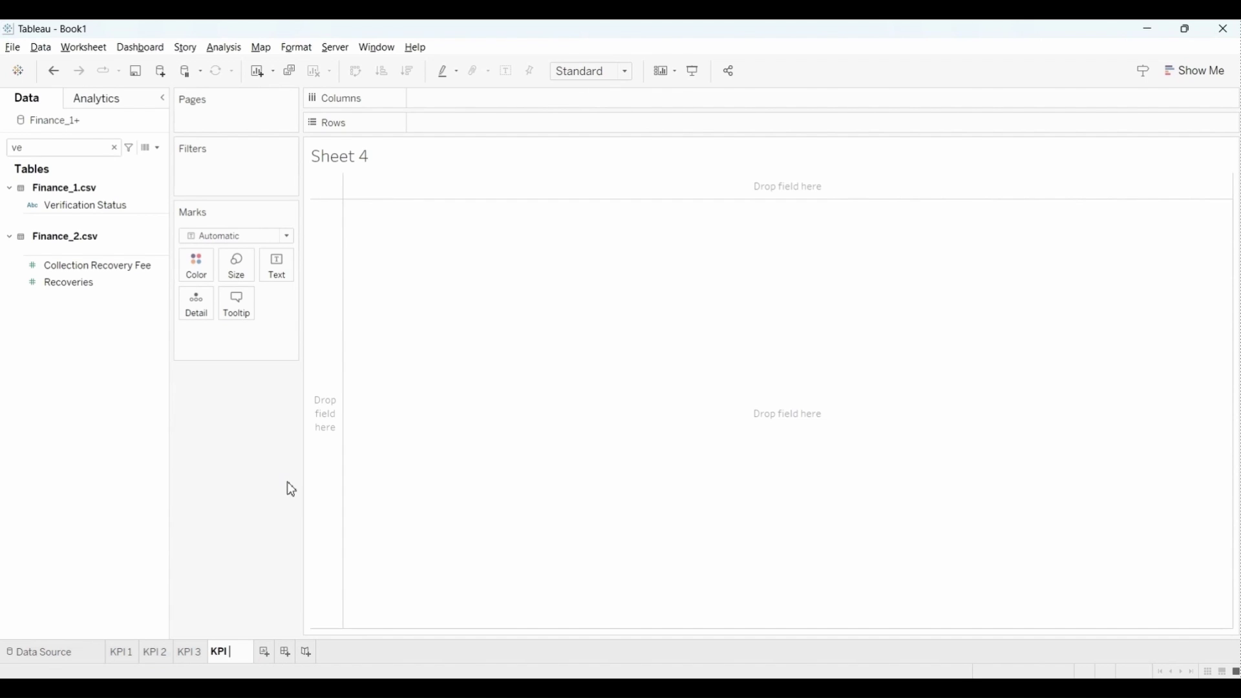
{"action": "key", "text": "Return"}
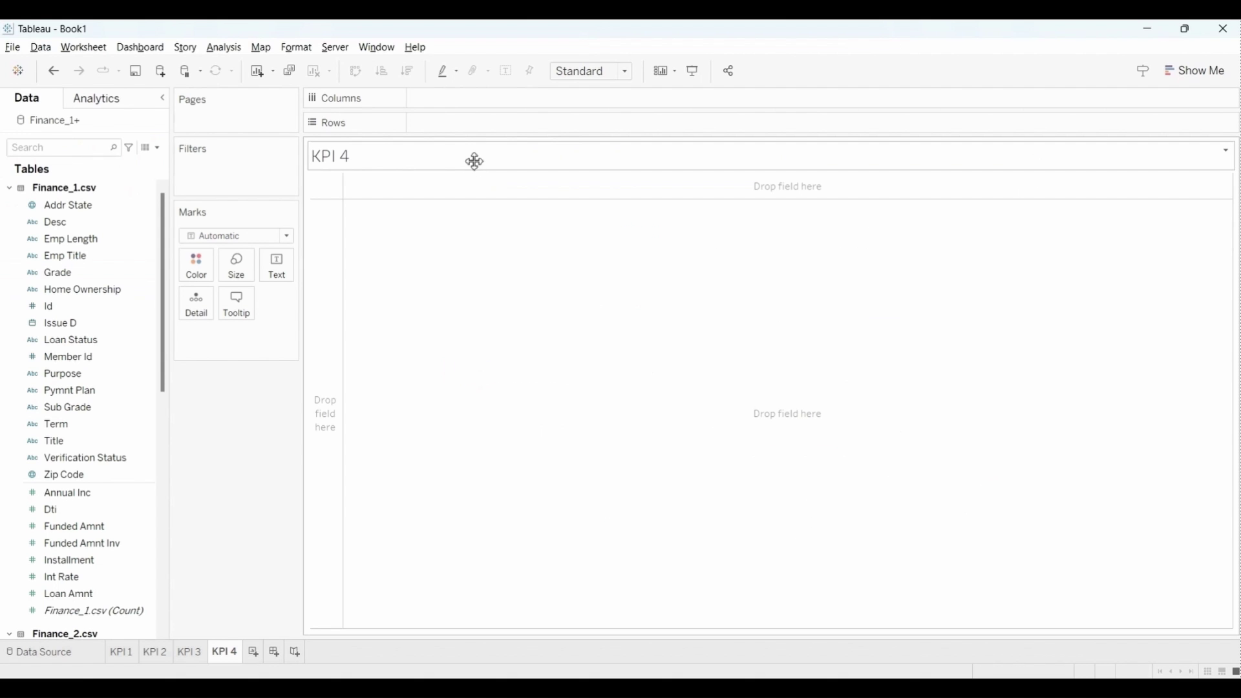
Replace the sheet title with a centered "State & last credit pull wise loan status" on light green, with pale blue-green shading and black cell borders.
{"action": "double_click", "coordinate": [473, 161]}
{"action": "triple_click", "coordinate": [633, 302]}
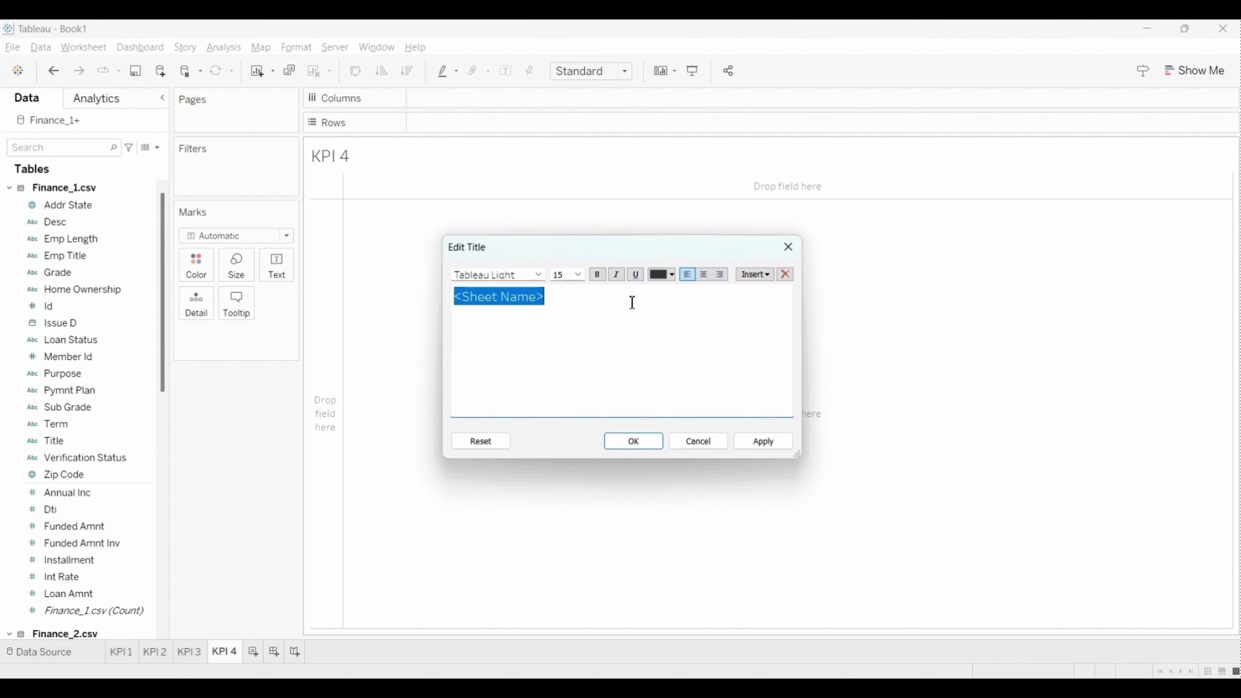
{"action": "key", "text": "BackSpace"}
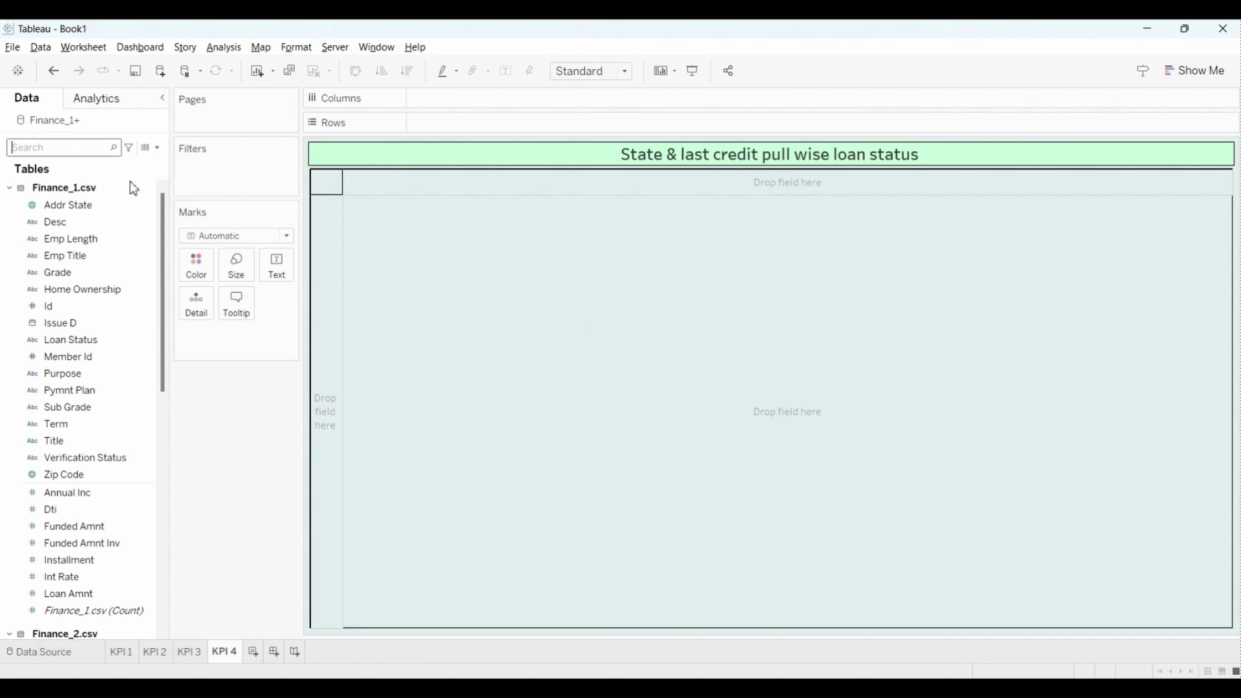
Find Addr State and place it on the columns, and place the year of Last Credit Pull D on the rows.
{"action": "left_click", "coordinate": [75, 153]}
{"action": "type", "text": "ad"}
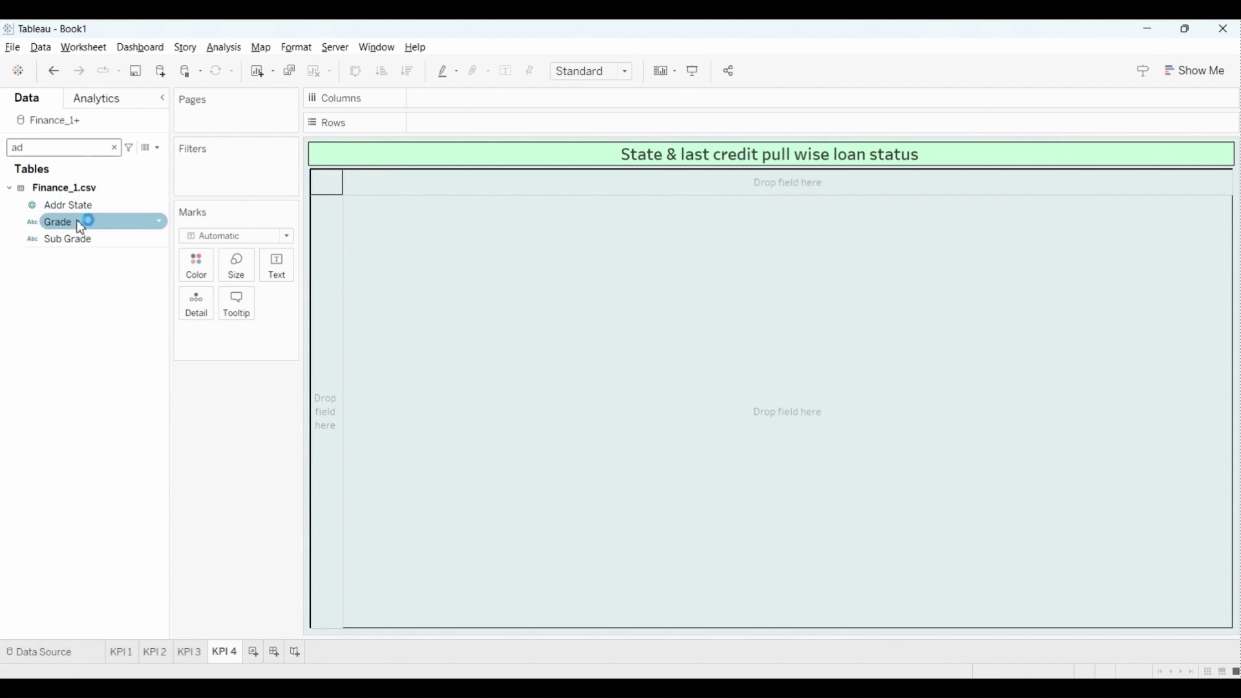
{"action": "left_click_drag", "start_coordinate": [88, 207], "coordinate": [507, 99]}
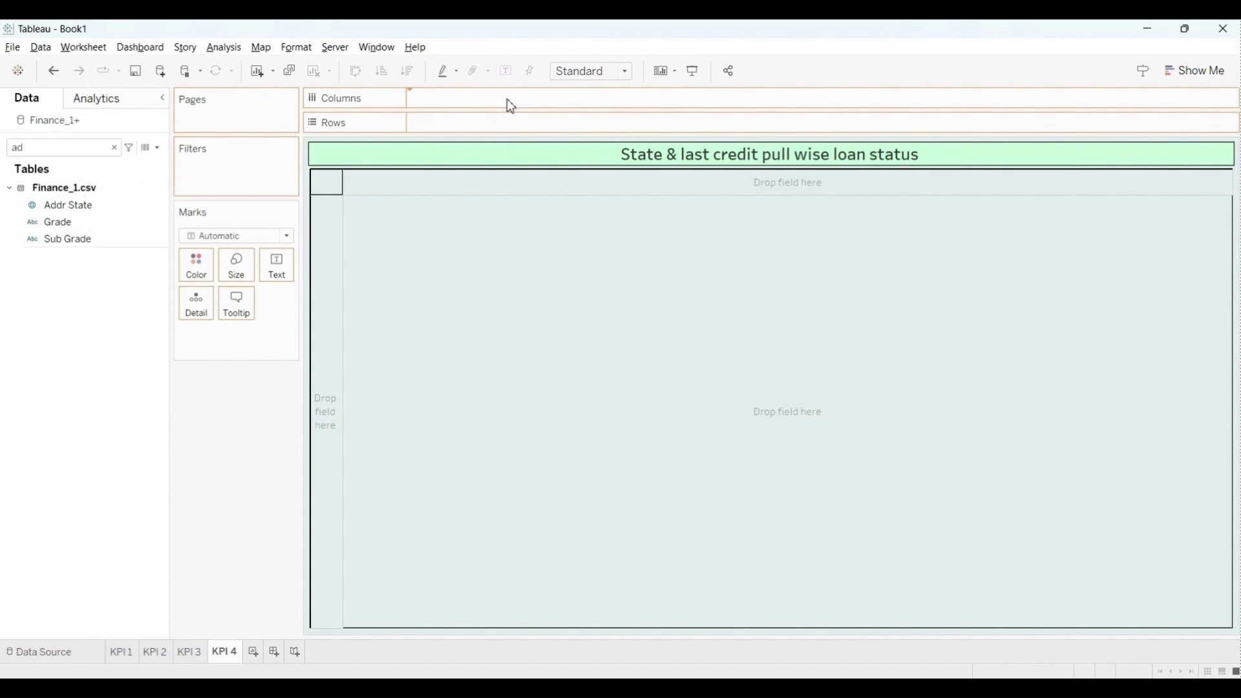
{"action": "left_click", "coordinate": [114, 148]}
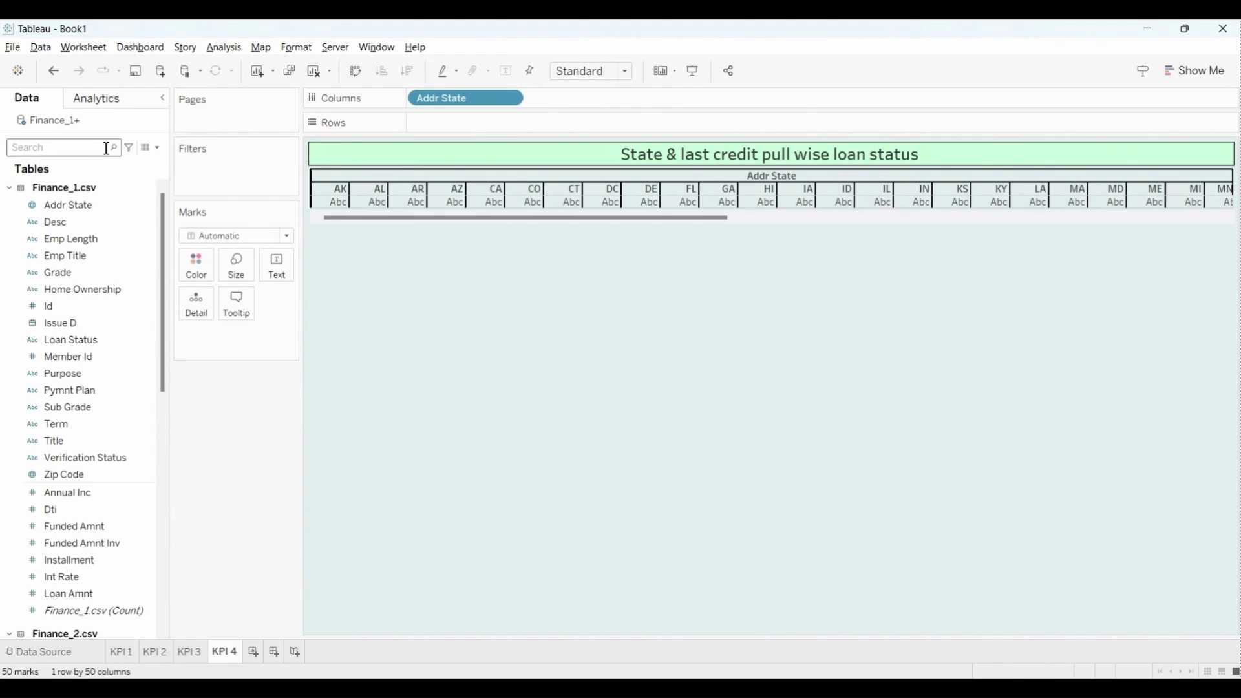
{"action": "type", "text": "last"}
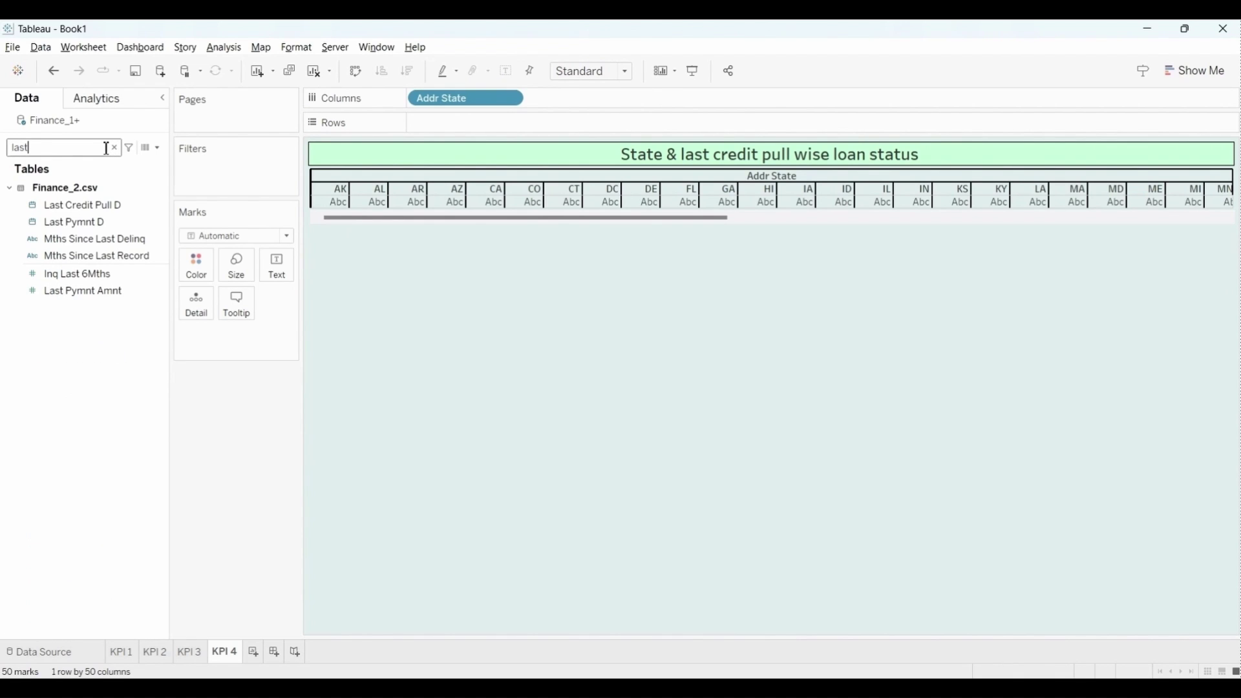
{"action": "left_click", "coordinate": [105, 206]}
{"action": "left_click_drag", "start_coordinate": [108, 215], "coordinate": [457, 136]}
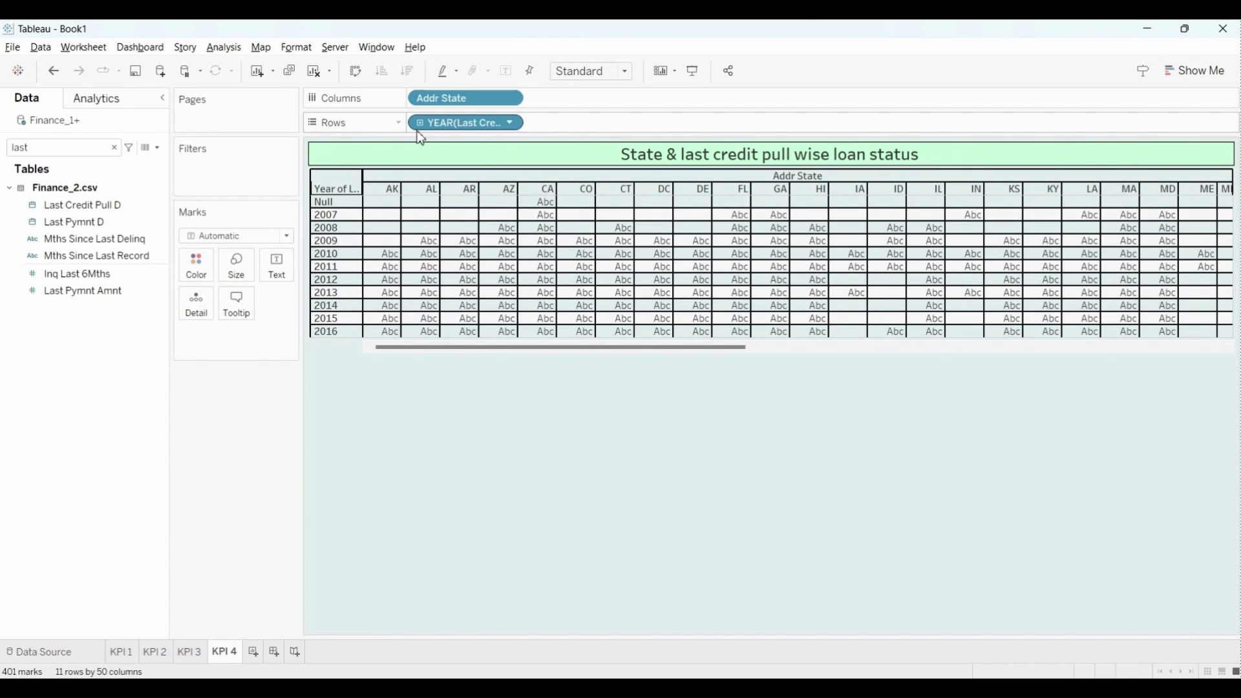
Add Loan Status to the rows after the credit pull year and show Loan Amnt as the cell values.
{"action": "left_click", "coordinate": [112, 152]}
{"action": "type", "text": "loa"}
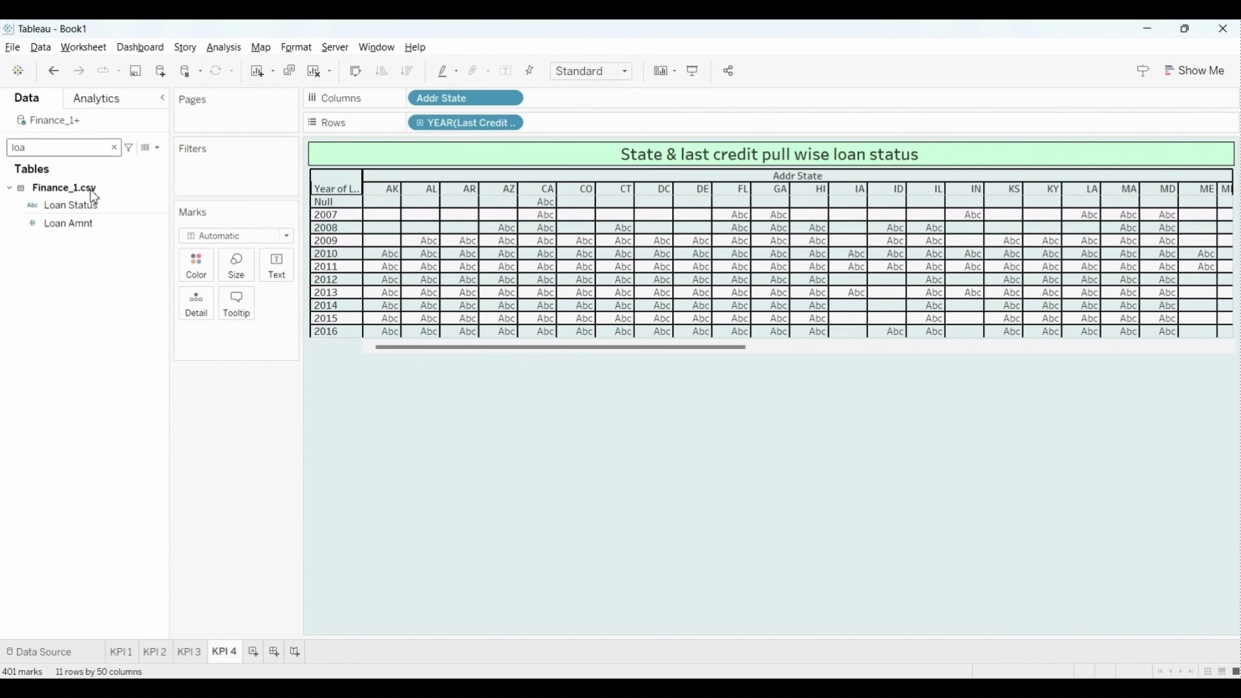
{"action": "left_click_drag", "start_coordinate": [93, 204], "coordinate": [599, 119]}
{"action": "left_click_drag", "start_coordinate": [61, 223], "coordinate": [277, 336]}
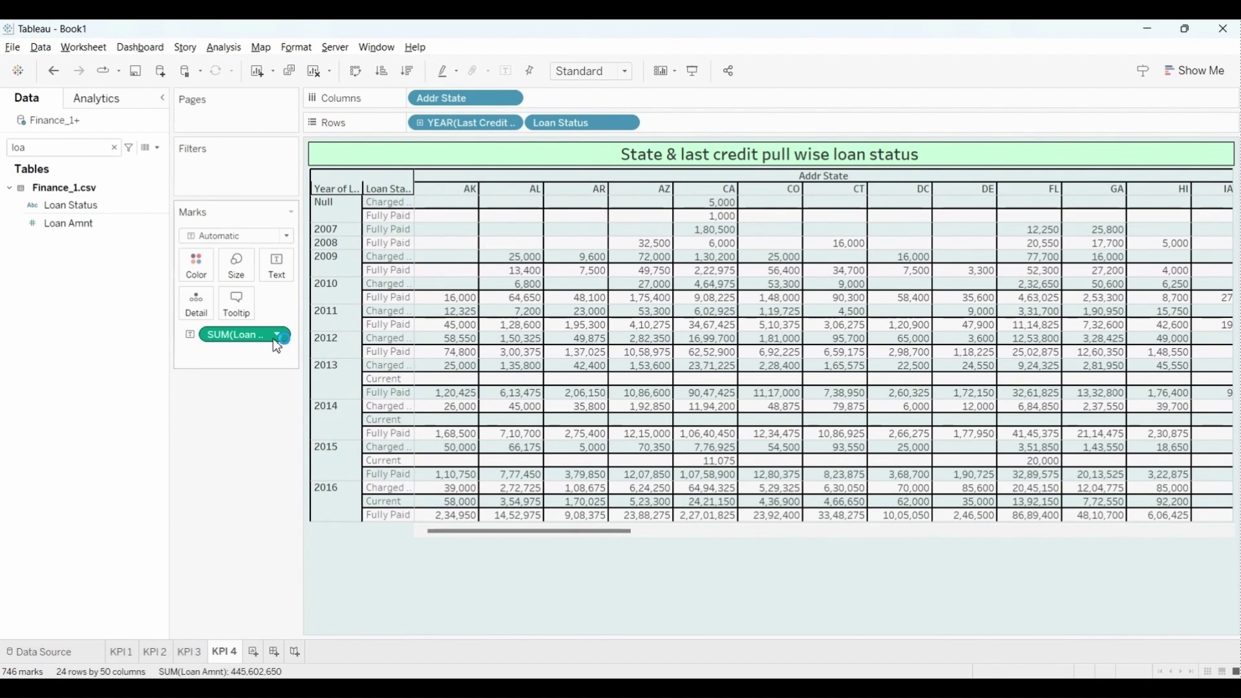
Change the Loan Amnt aggregation to Count, hide the Null year row, and clear the field search.
{"action": "left_click", "coordinate": [275, 336]}
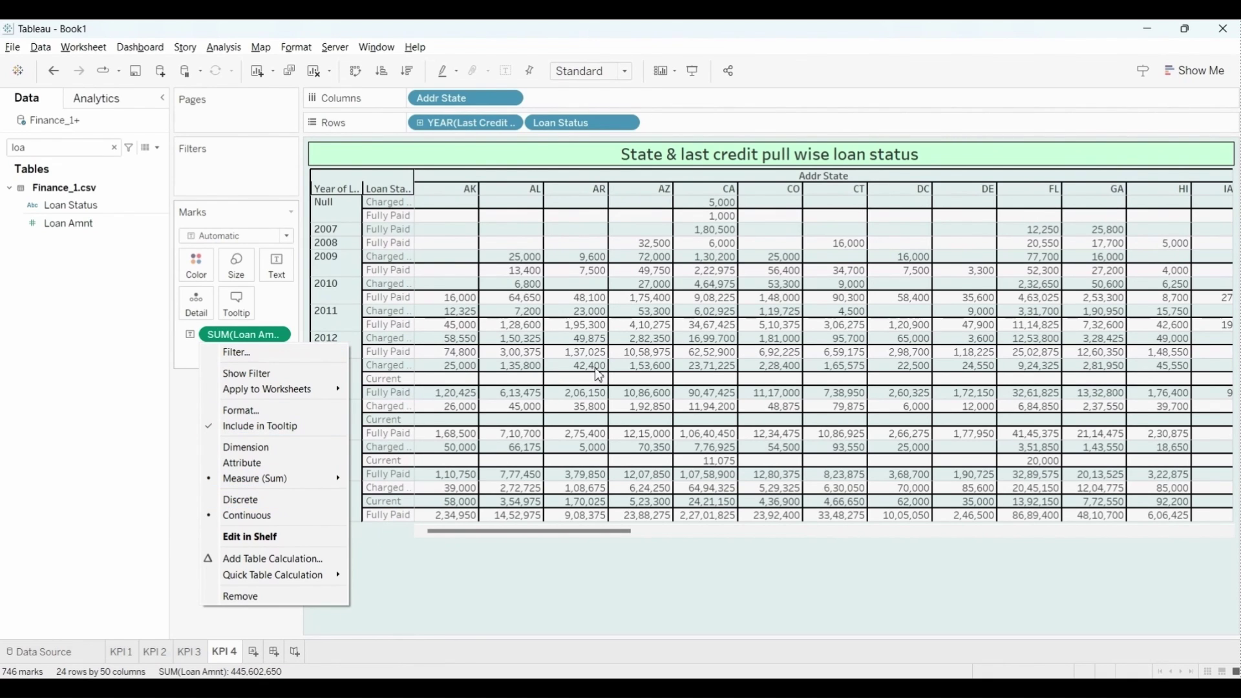
{"action": "mouse_move", "coordinate": [294, 479]}
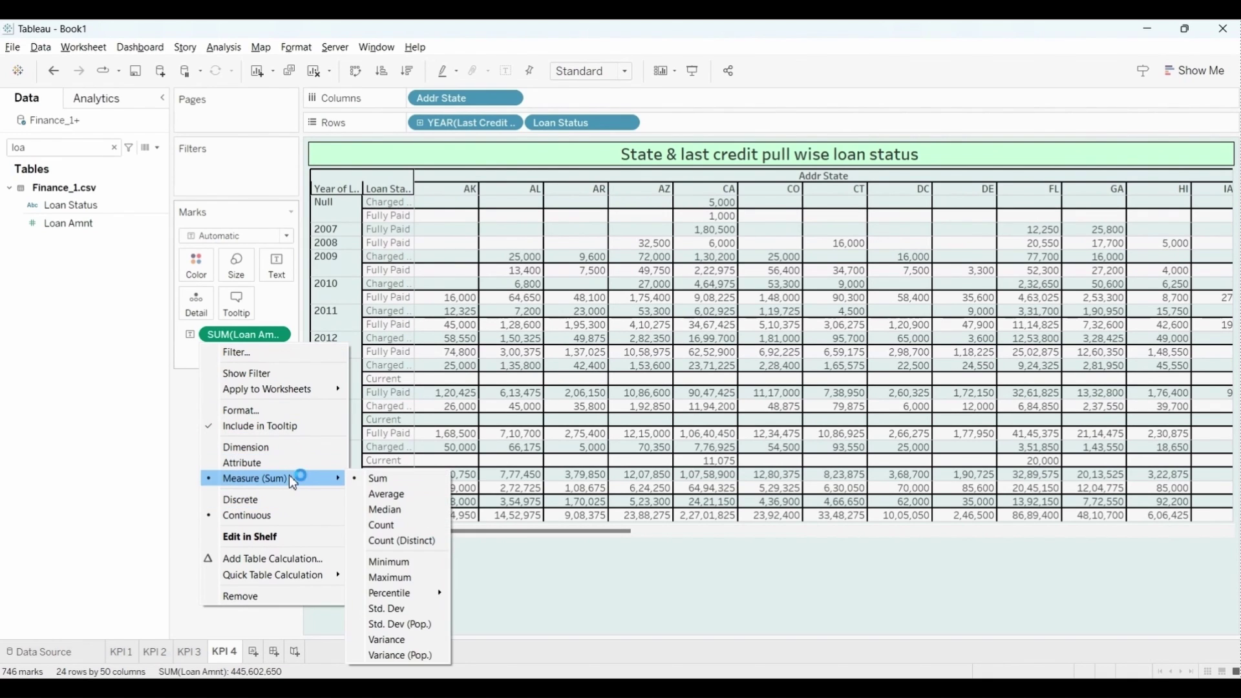
{"action": "left_click", "coordinate": [405, 527]}
{"action": "right_click", "coordinate": [336, 208]}
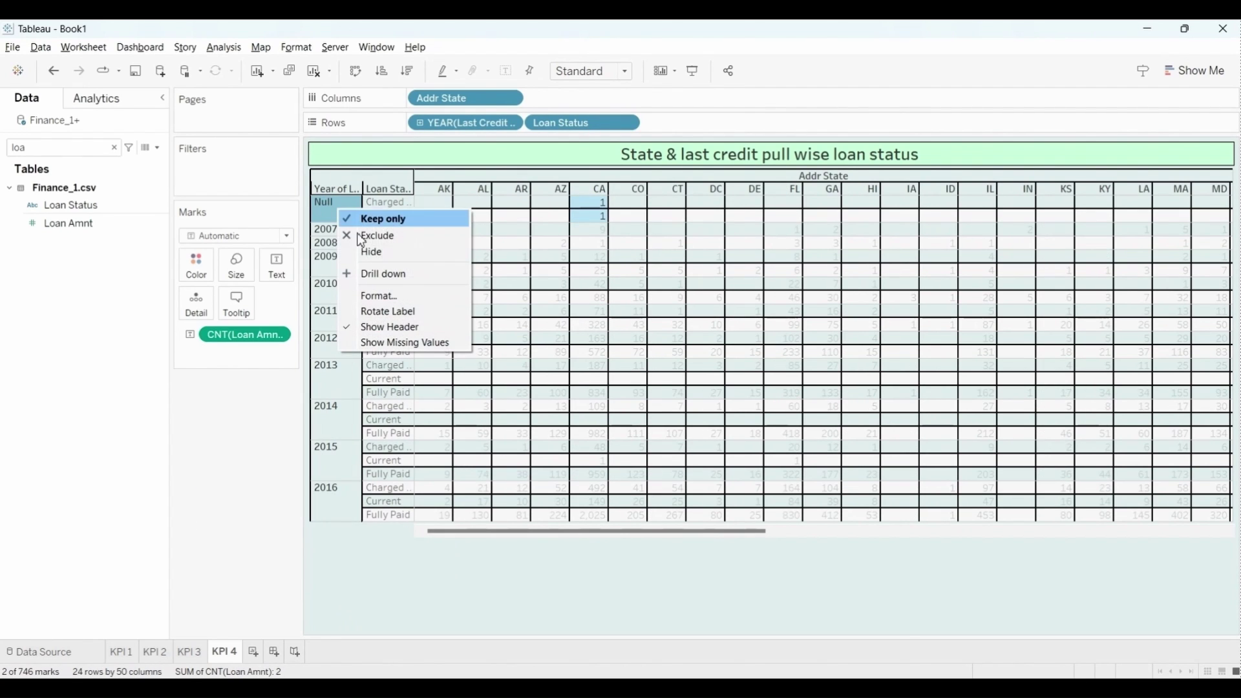
{"action": "left_click", "coordinate": [380, 253]}
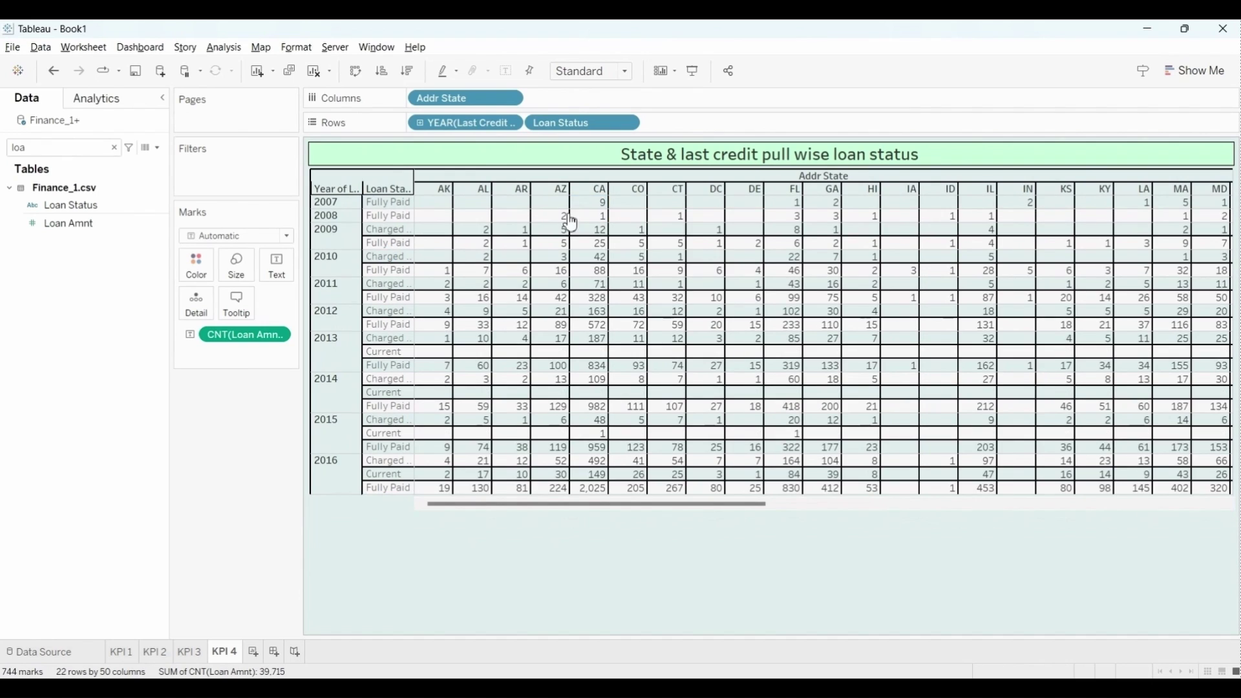
{"action": "left_click", "coordinate": [116, 148]}
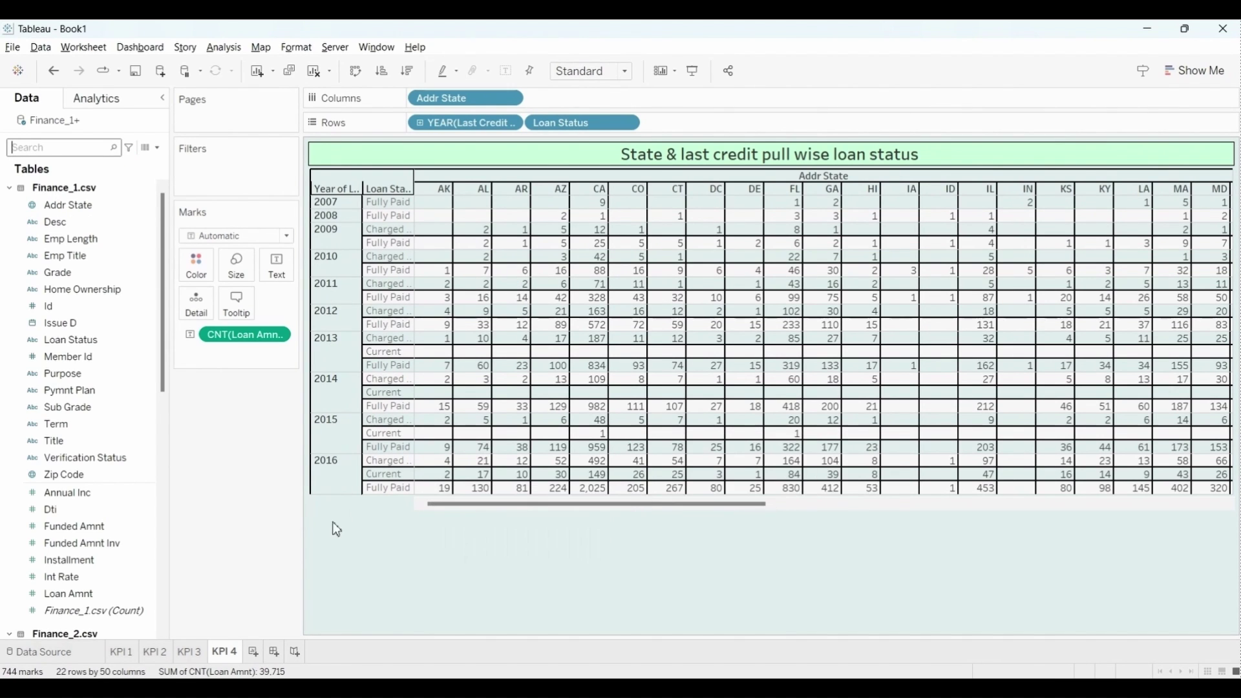
{"action": "scroll", "coordinate": [743, 420], "scroll_direction": "right", "scroll_amount": 10}
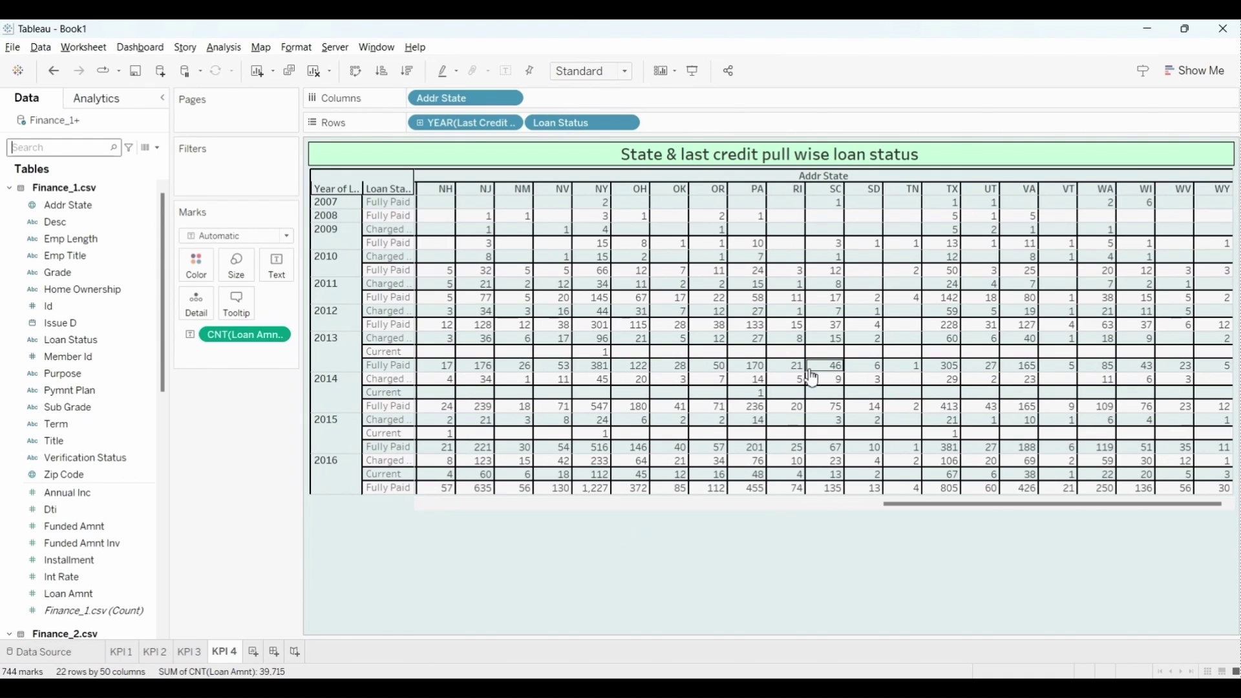
{"action": "scroll", "coordinate": [812, 378], "scroll_direction": "left", "scroll_amount": 10}
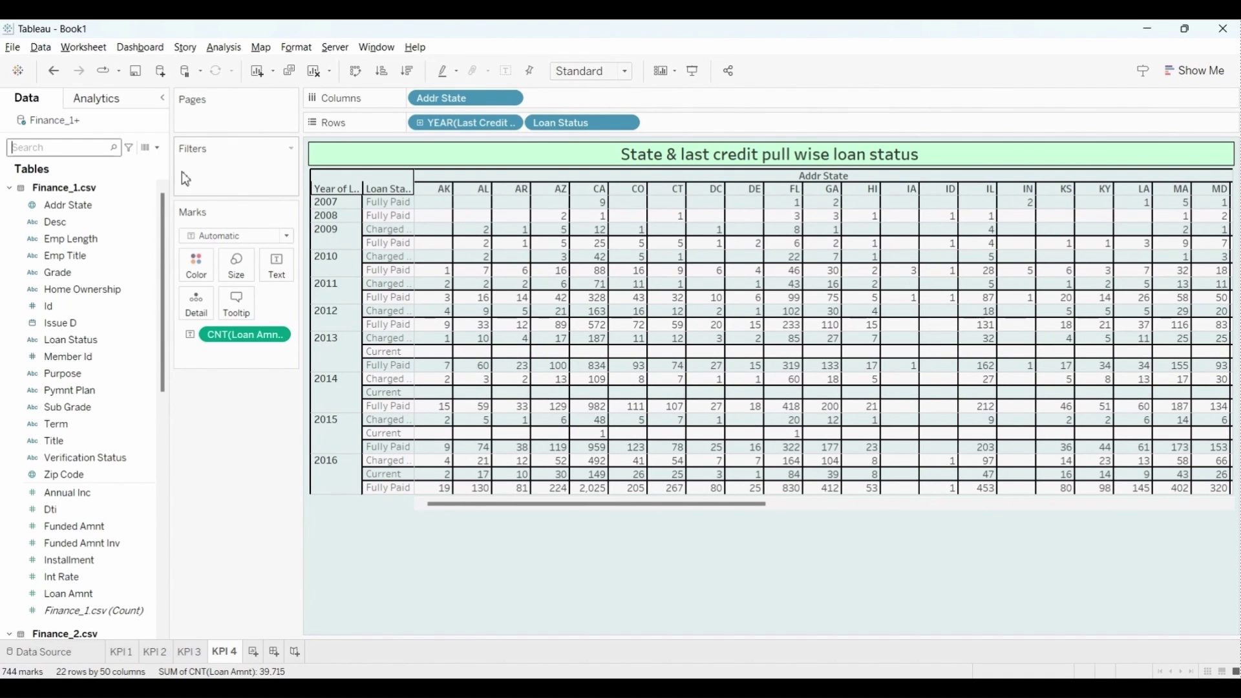
{"action": "left_click", "coordinate": [157, 148]}
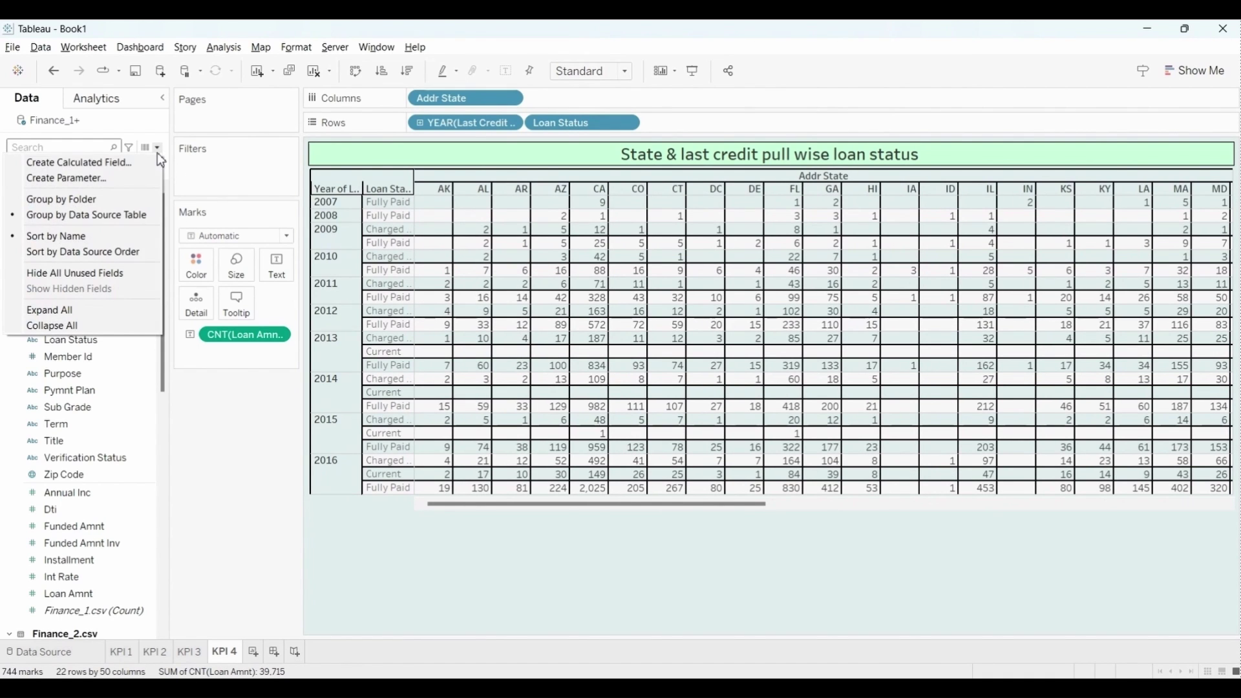
{"action": "left_click", "coordinate": [95, 181]}
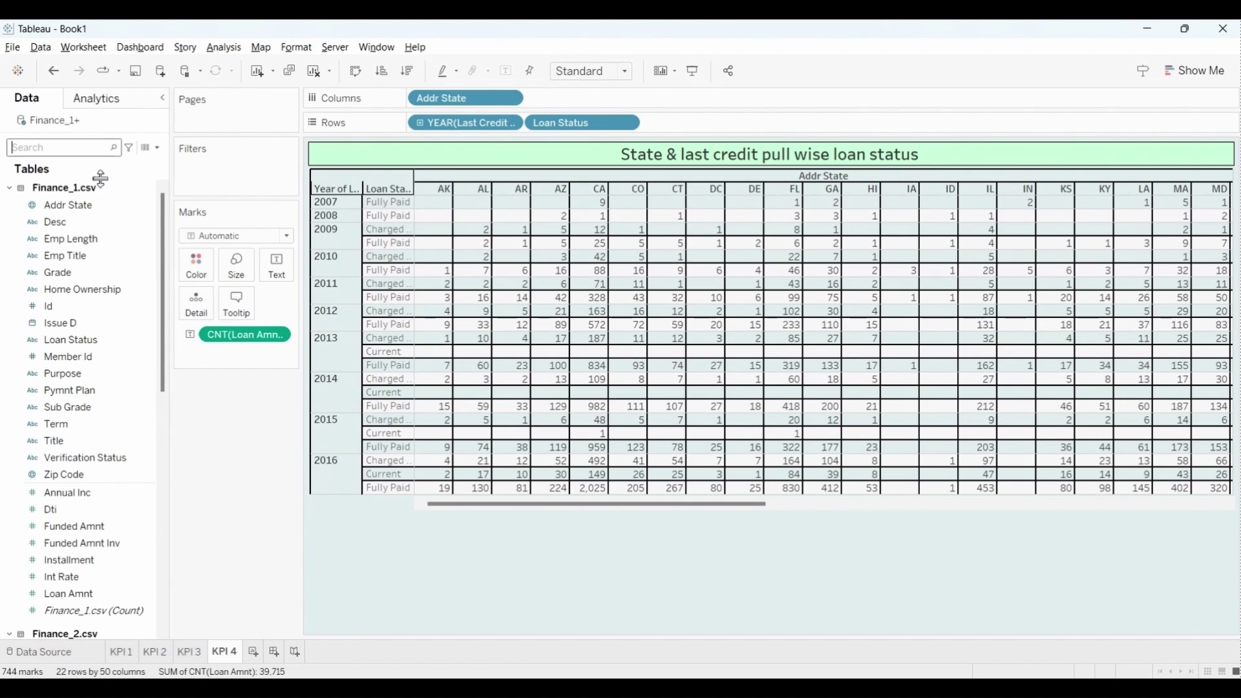
{"action": "left_click", "coordinate": [737, 514]}
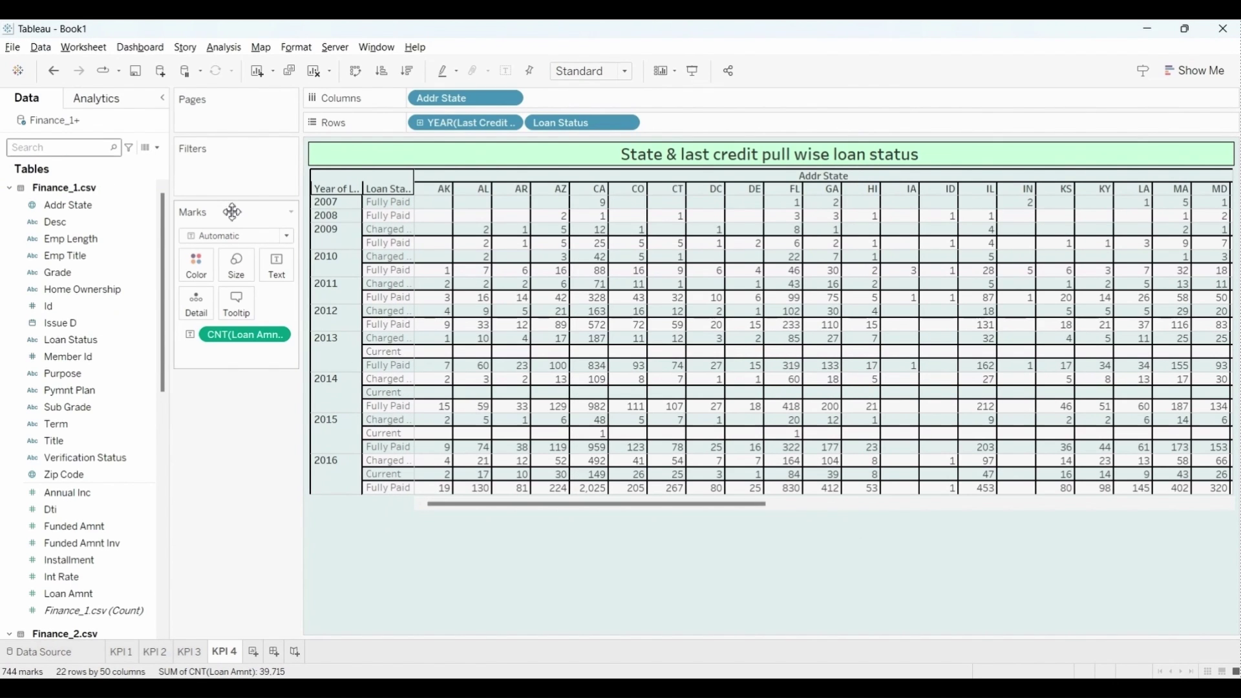
Start a new parameter named State with the Integer data type.
{"action": "left_click", "coordinate": [157, 148]}
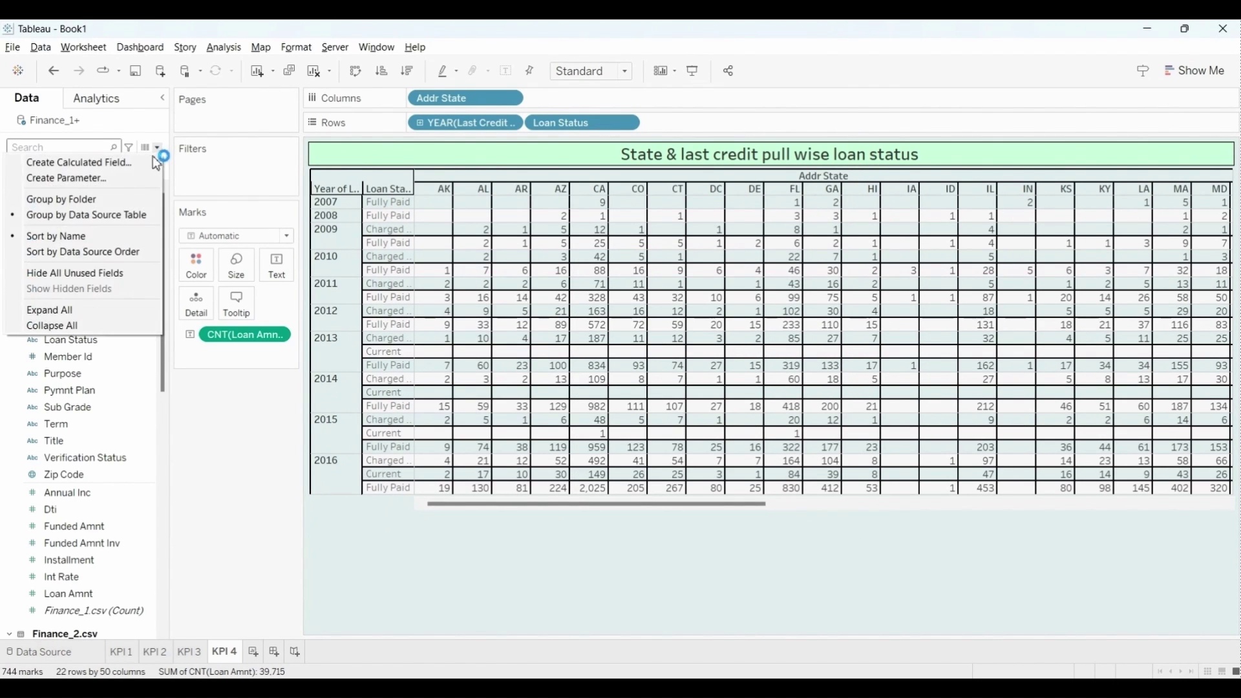
{"action": "left_click", "coordinate": [97, 178]}
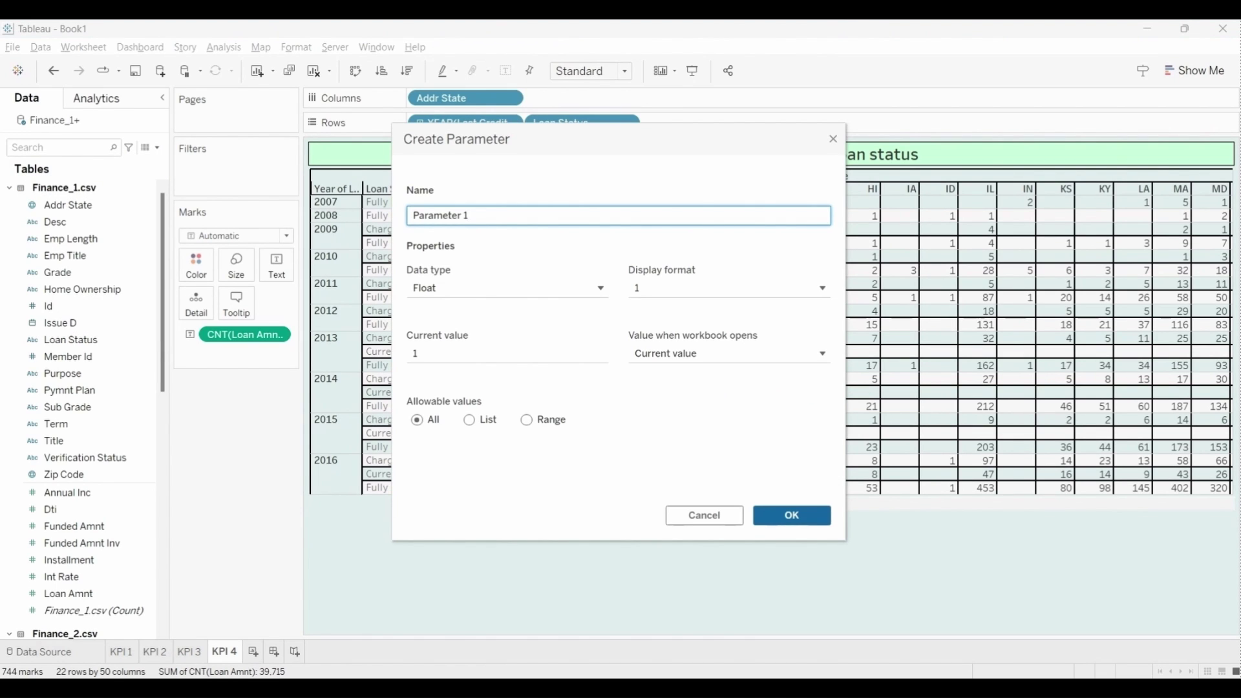
{"action": "triple_click", "coordinate": [497, 215]}
{"action": "key", "text": "BackSpace"}
{"action": "type", "text": "State w"}
{"action": "key", "text": "BackSpace"}
{"action": "left_click", "coordinate": [477, 301]}
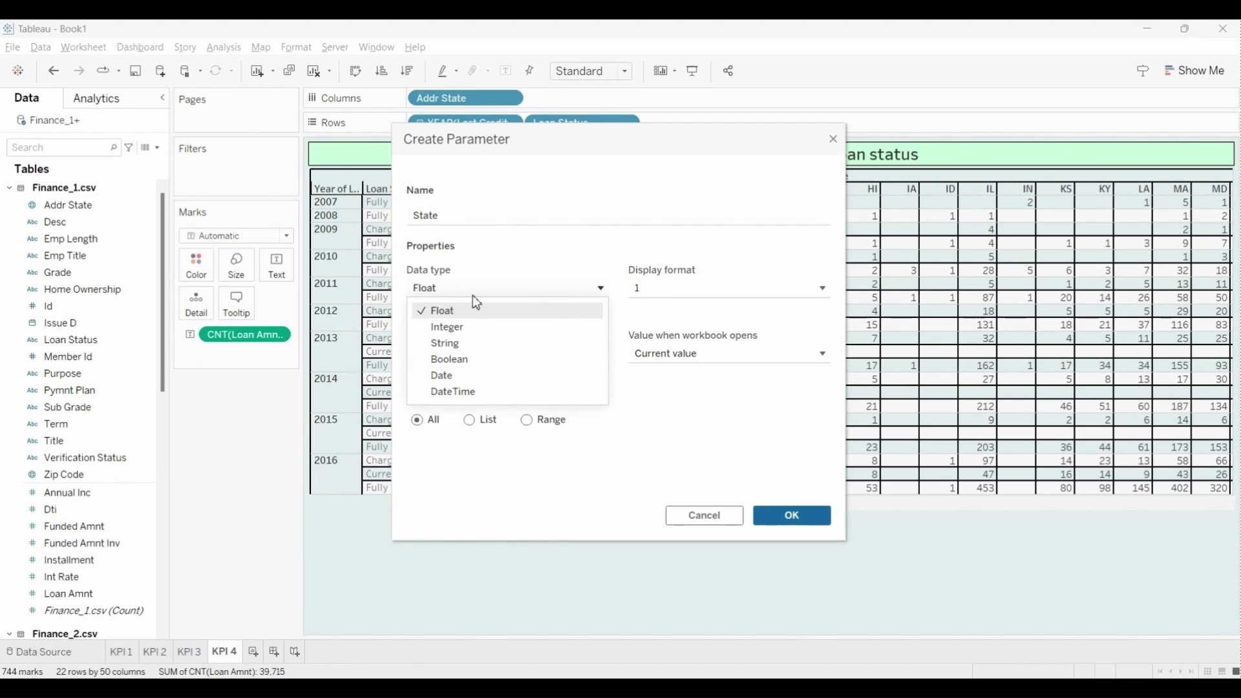
{"action": "left_click", "coordinate": [465, 331]}
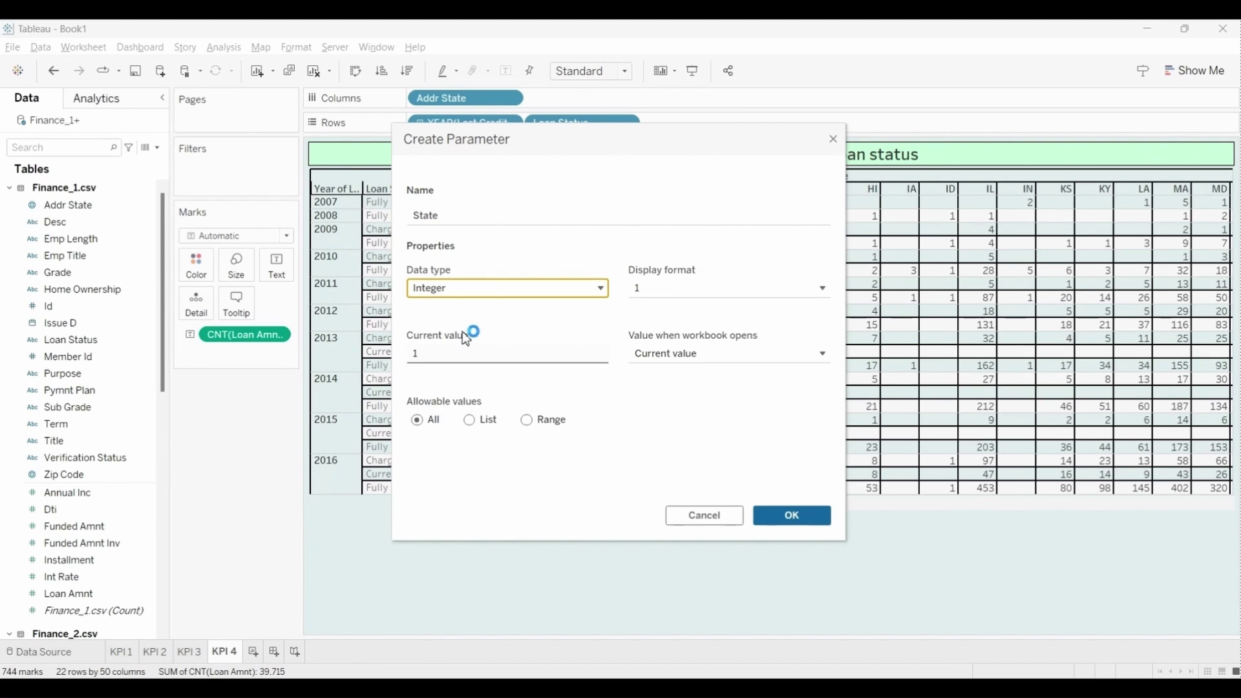
Restrict the parameter's allowable values to a list containing 5, 10 and 20.
{"action": "left_click", "coordinate": [472, 421]}
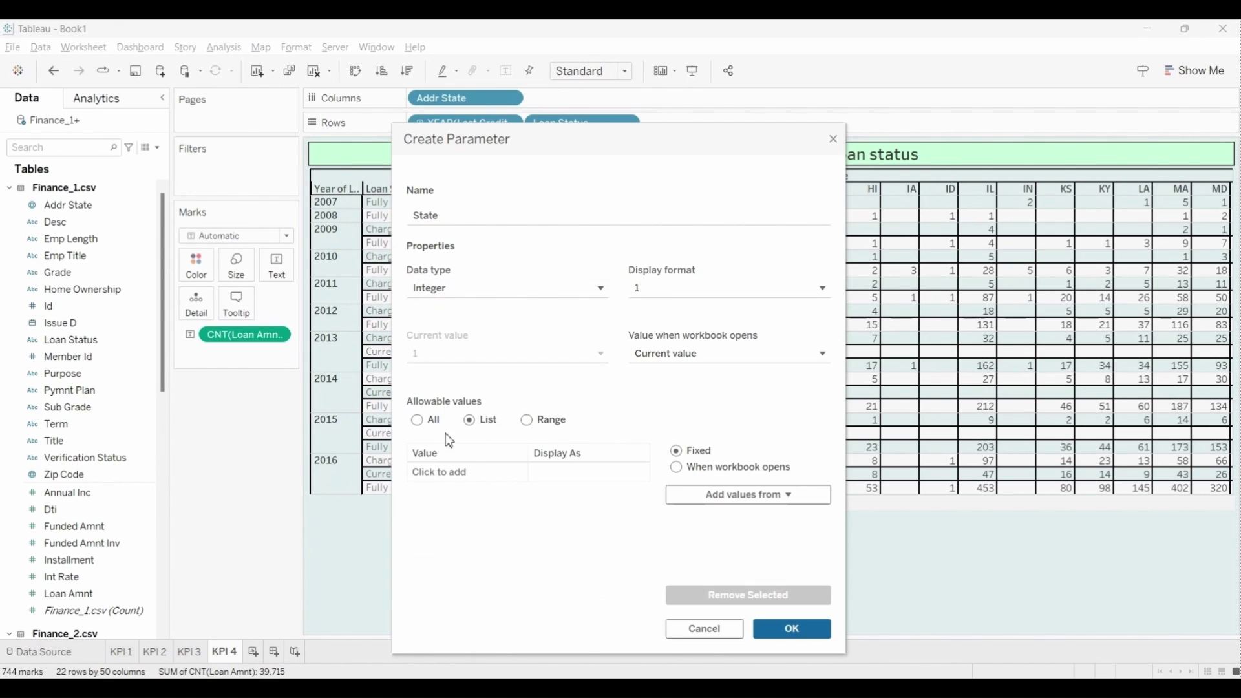
{"action": "left_click", "coordinate": [437, 478]}
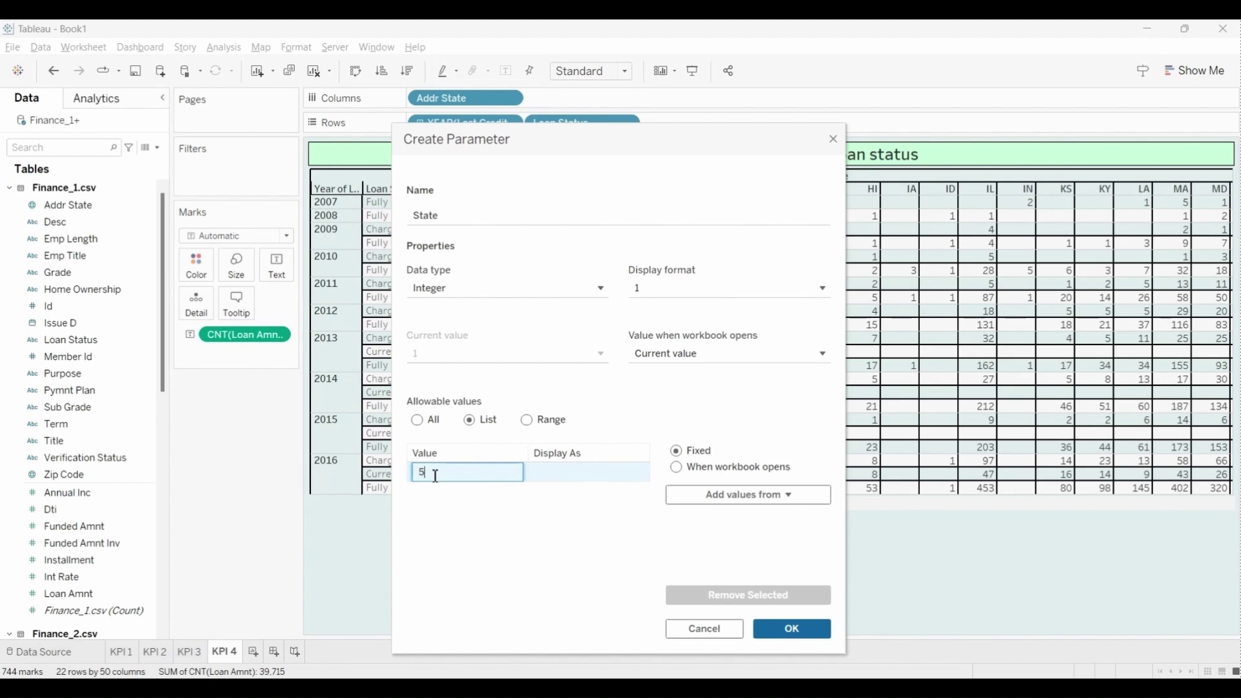
{"action": "type", "text": "5"}
{"action": "key", "text": "Return"}
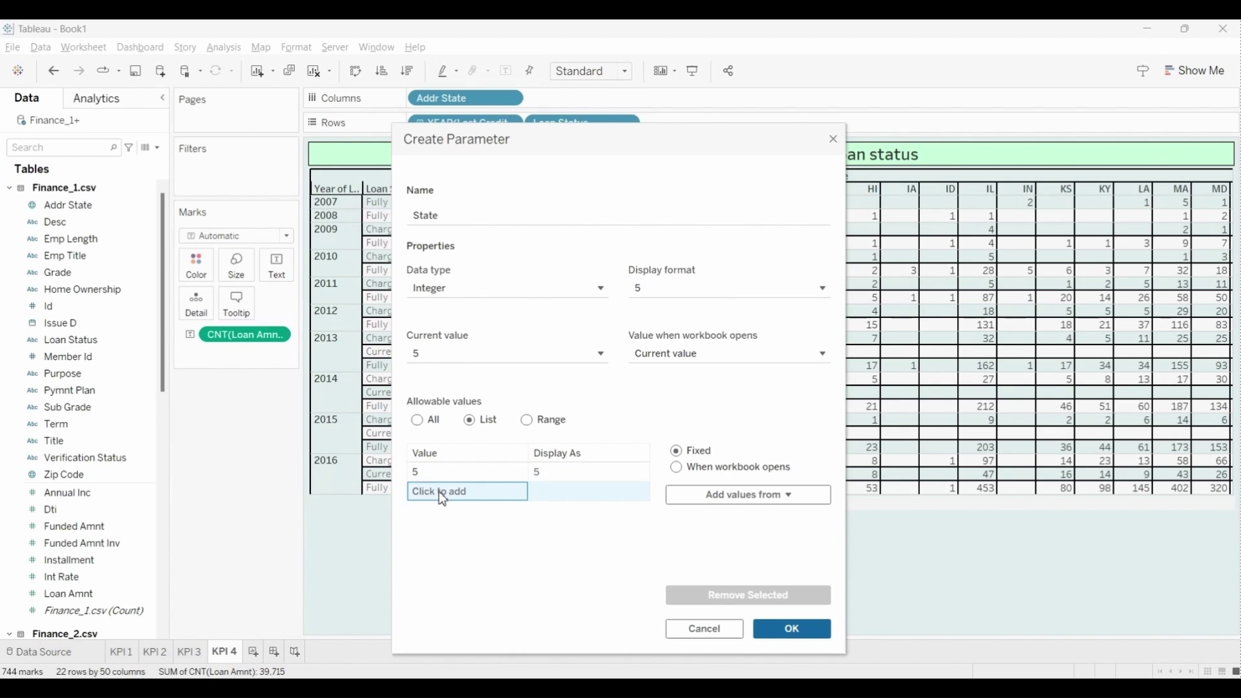
{"action": "left_click", "coordinate": [440, 491]}
{"action": "type", "text": "10"}
{"action": "key", "text": "Return"}
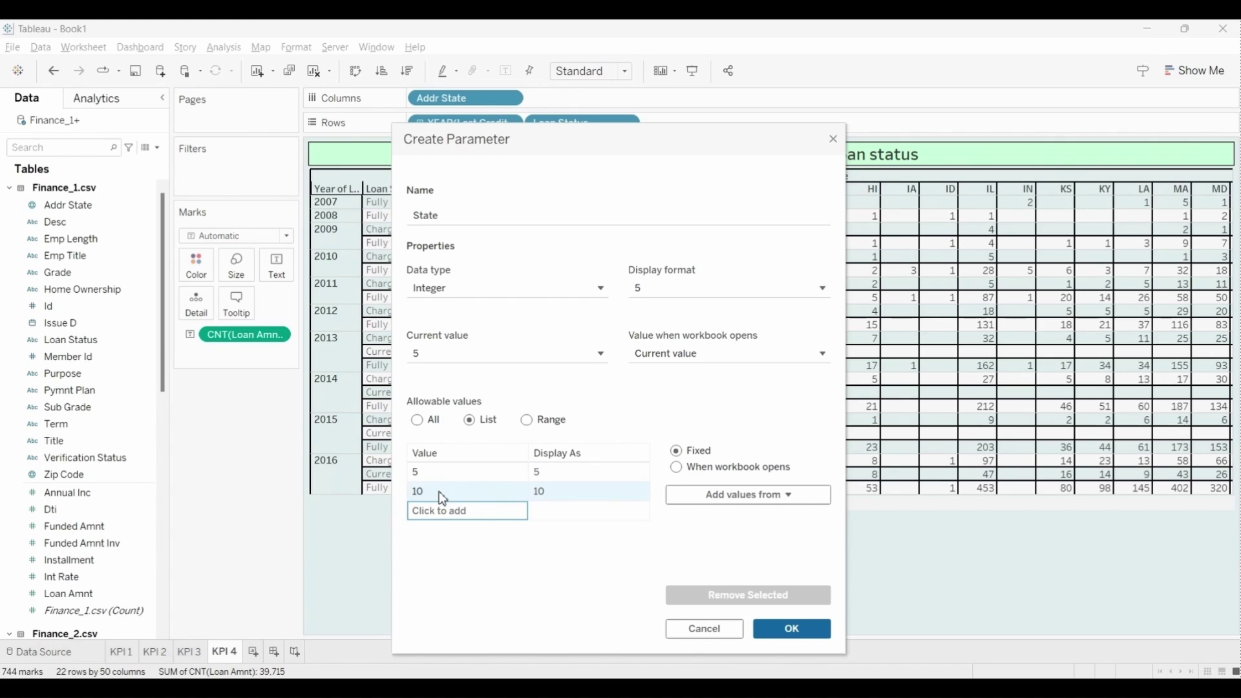
{"action": "left_click", "coordinate": [429, 512]}
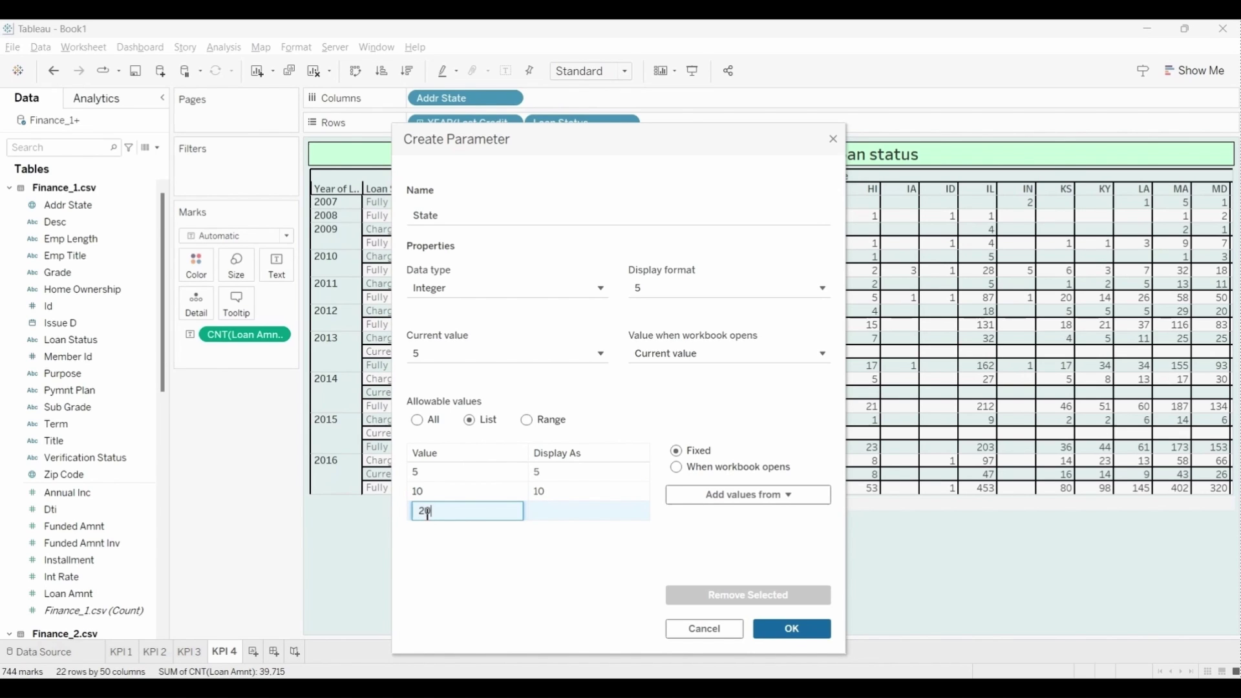
{"action": "key", "text": "Return"}
Set the display names of the values 5, 10 and 20 to Top 5, Top 10 and Top 20, and create the parameter.
{"action": "left_click", "coordinate": [563, 472]}
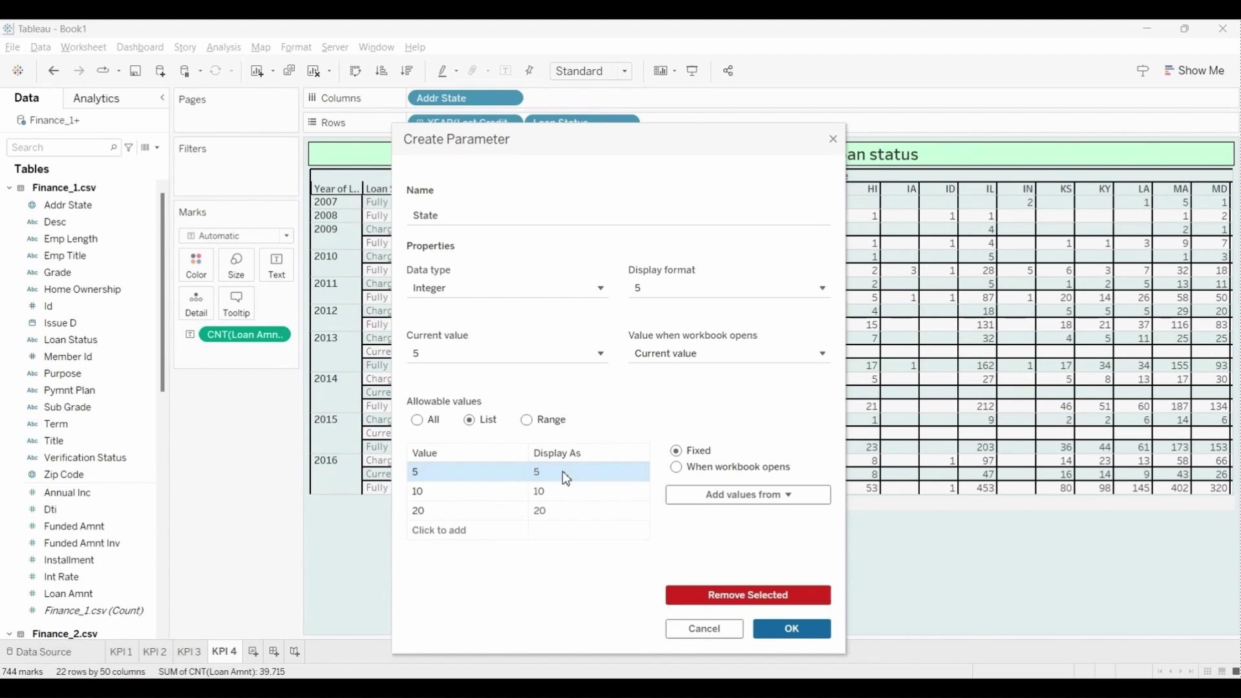
{"action": "left_click", "coordinate": [564, 472]}
{"action": "type", "text": "Top "}
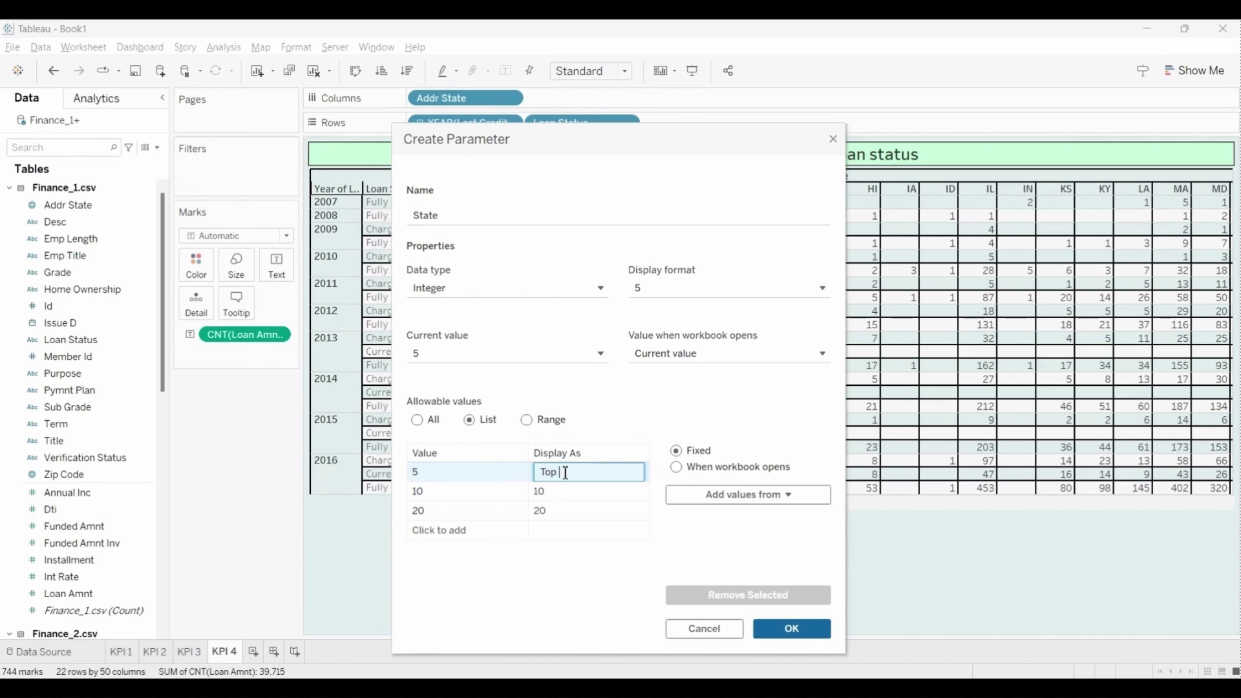
{"action": "type", "text": "5"}
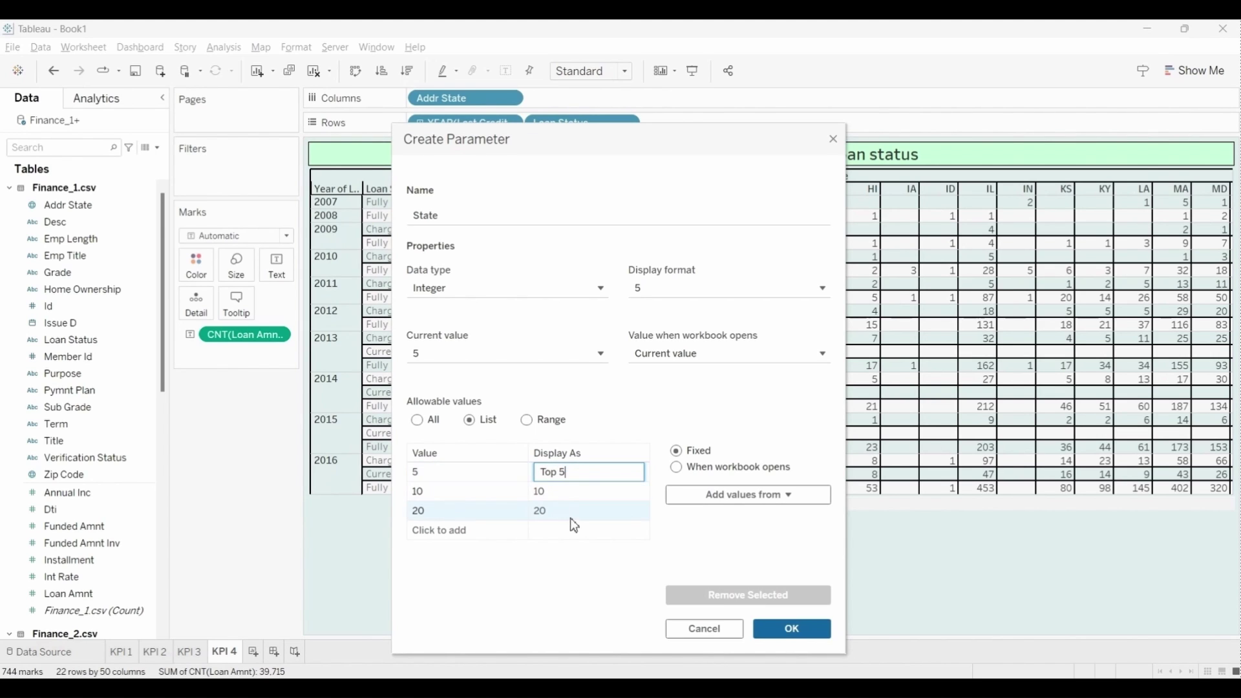
{"action": "left_click", "coordinate": [580, 500]}
{"action": "left_click", "coordinate": [580, 499]}
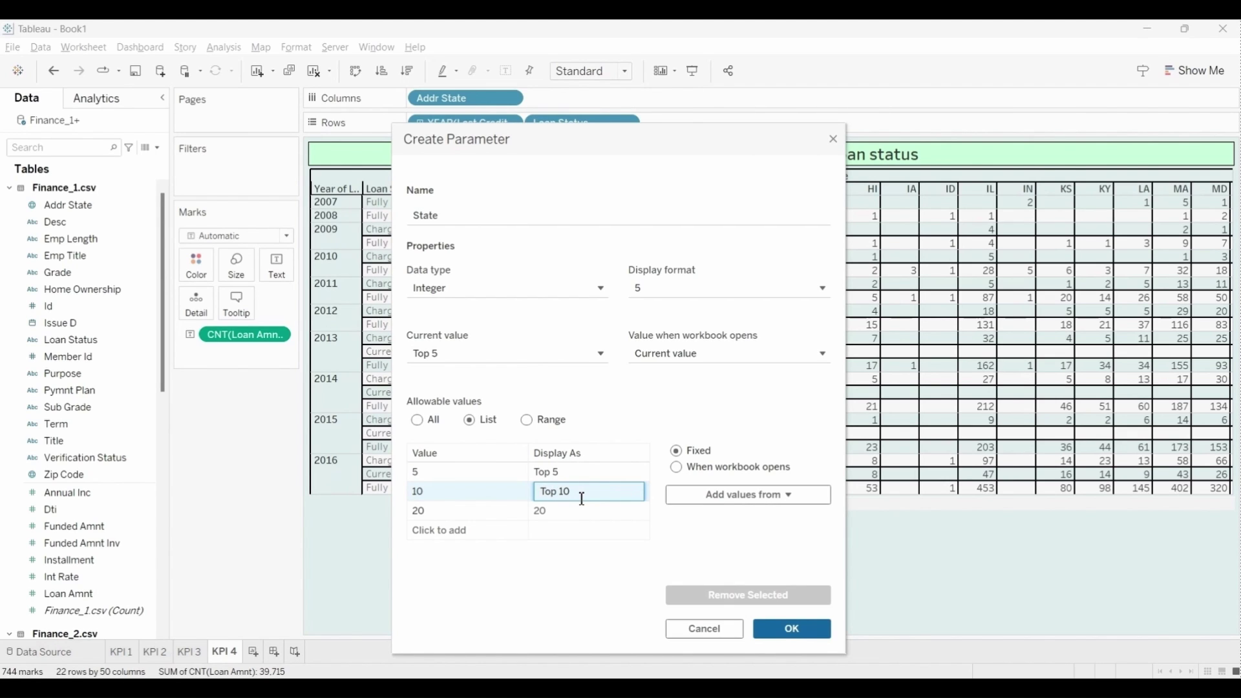
{"action": "key", "text": "Return"}
{"action": "left_click", "coordinate": [552, 511]}
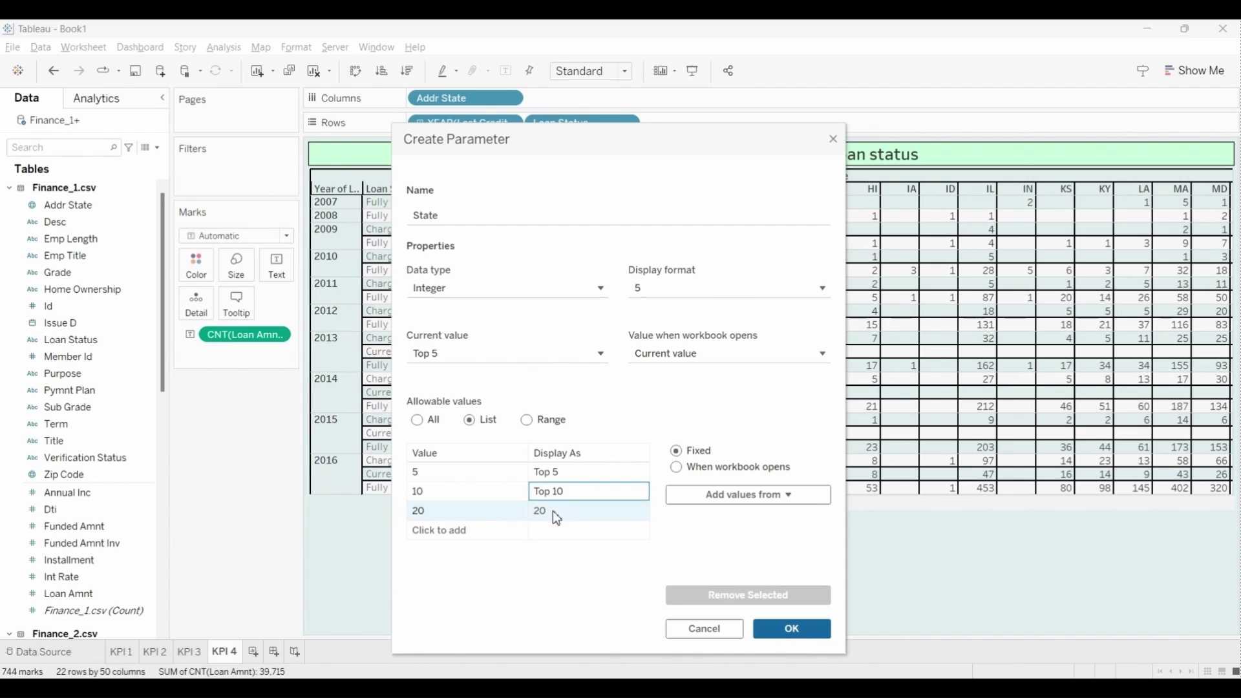
{"action": "left_click", "coordinate": [552, 511]}
{"action": "left_click", "coordinate": [547, 512]}
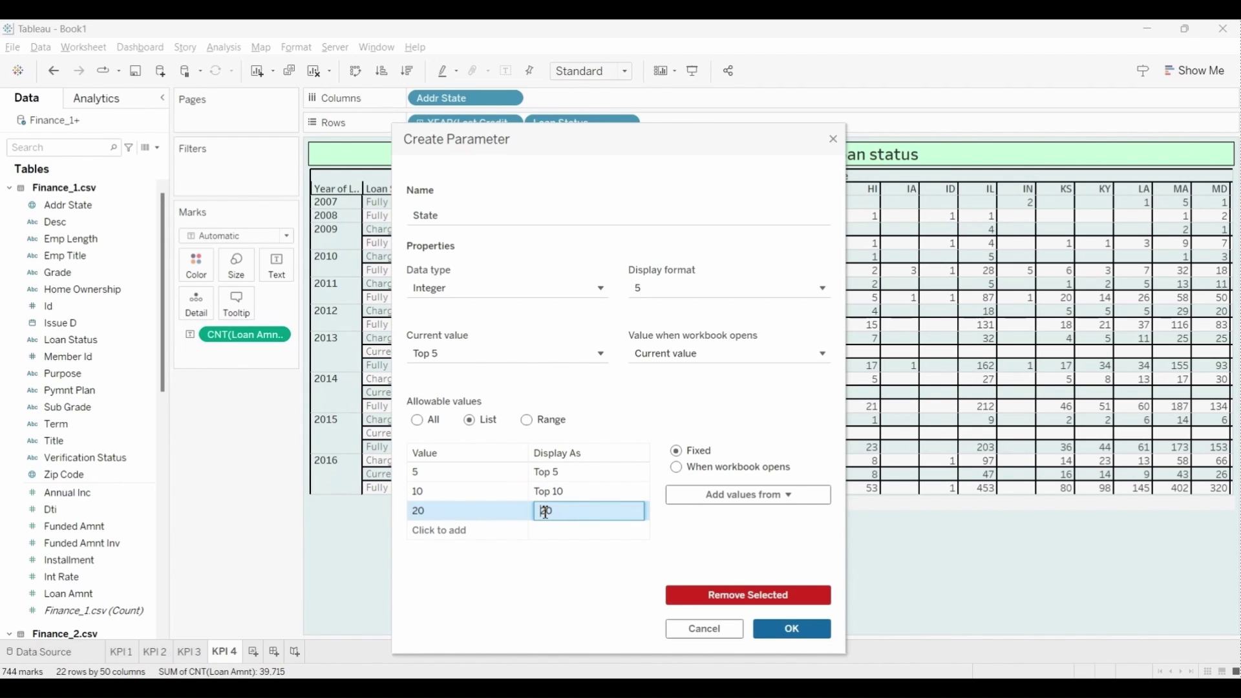
{"action": "type", "text": "Top"}
{"action": "key", "text": "Return"}
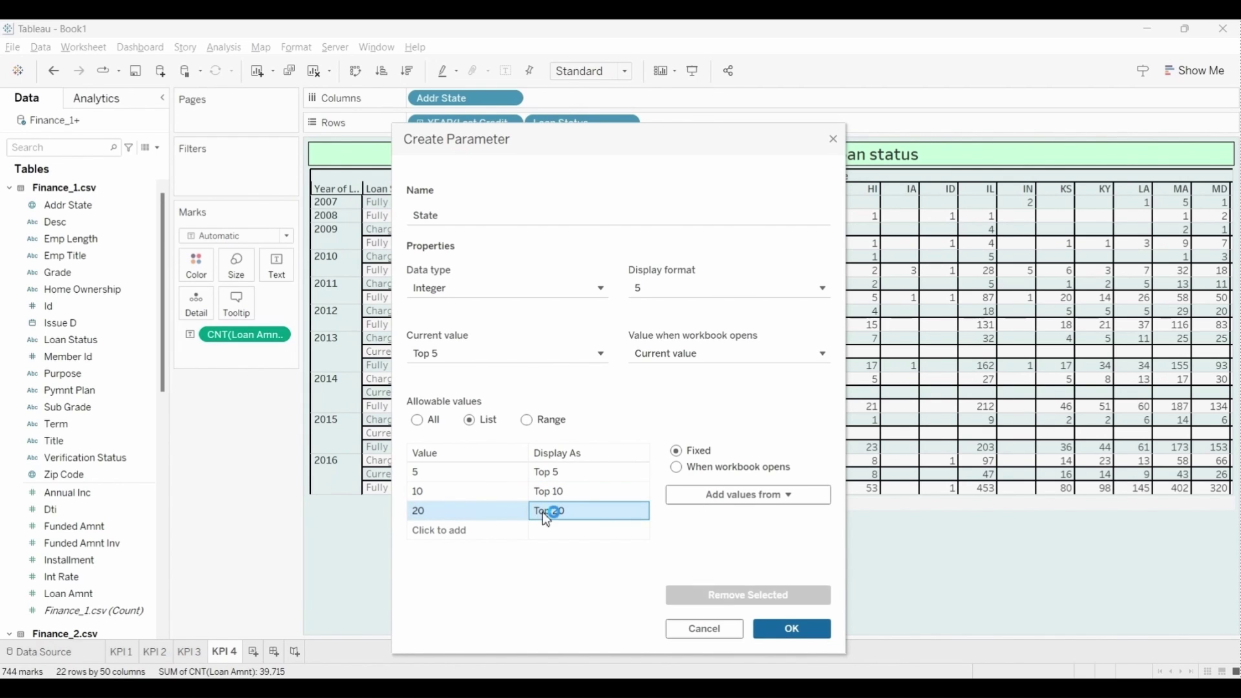
{"action": "left_click", "coordinate": [803, 632]}
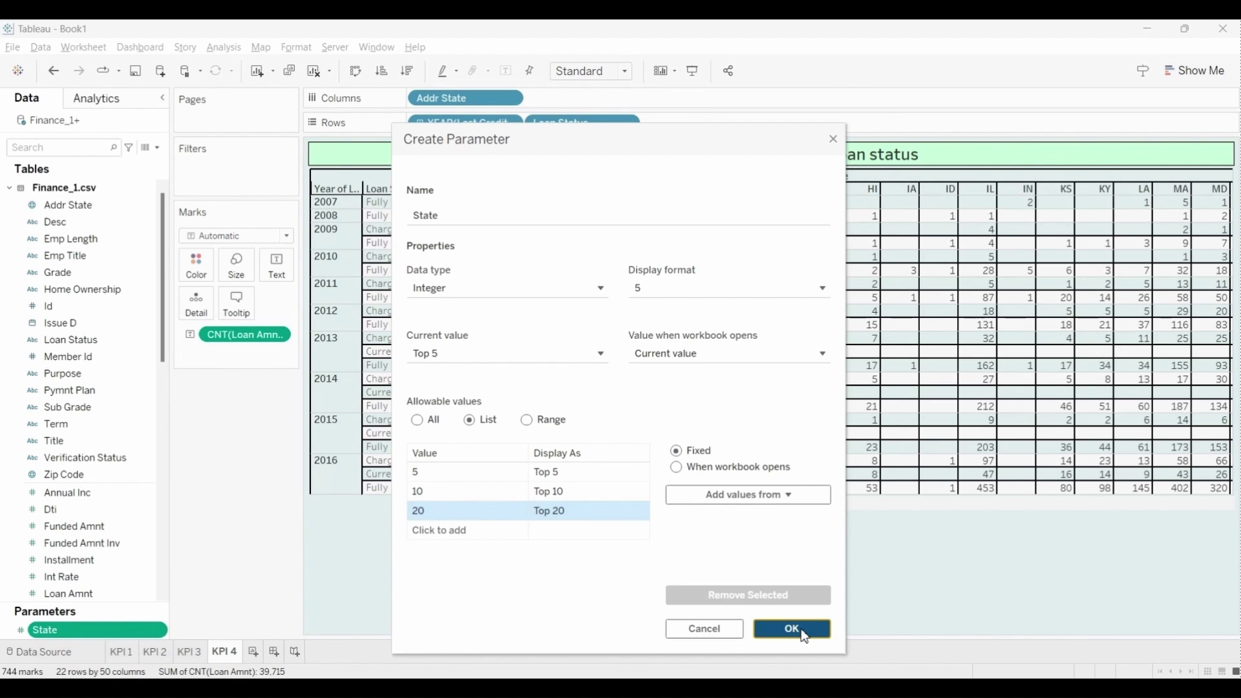
Show the State parameter control on the sheet and try its Top 10 option before returning to Top 5.
{"action": "left_click", "coordinate": [161, 634]}
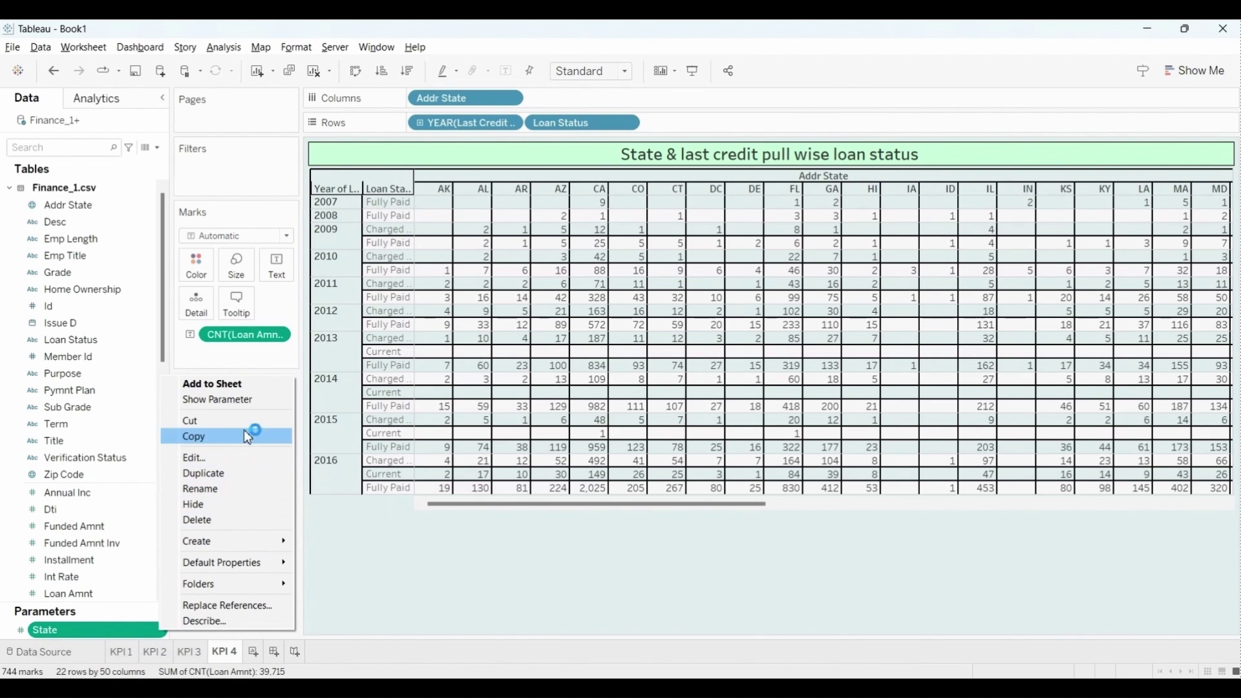
{"action": "left_click", "coordinate": [240, 404]}
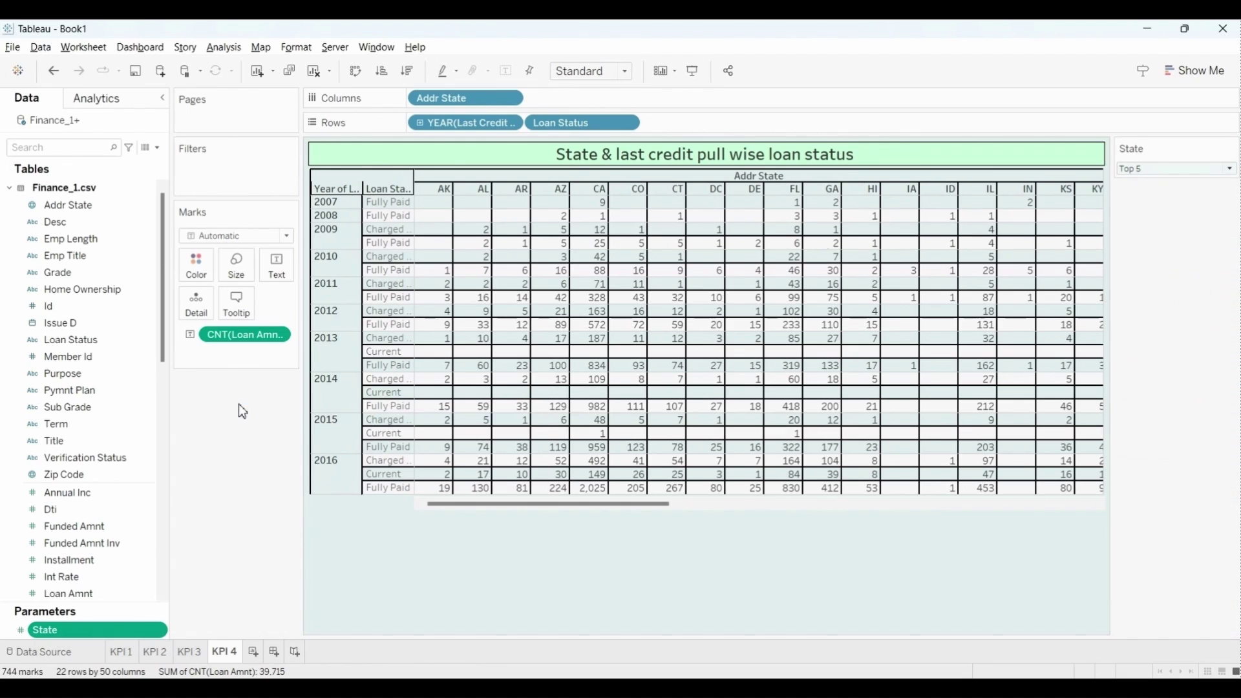
{"action": "left_click", "coordinate": [1190, 167]}
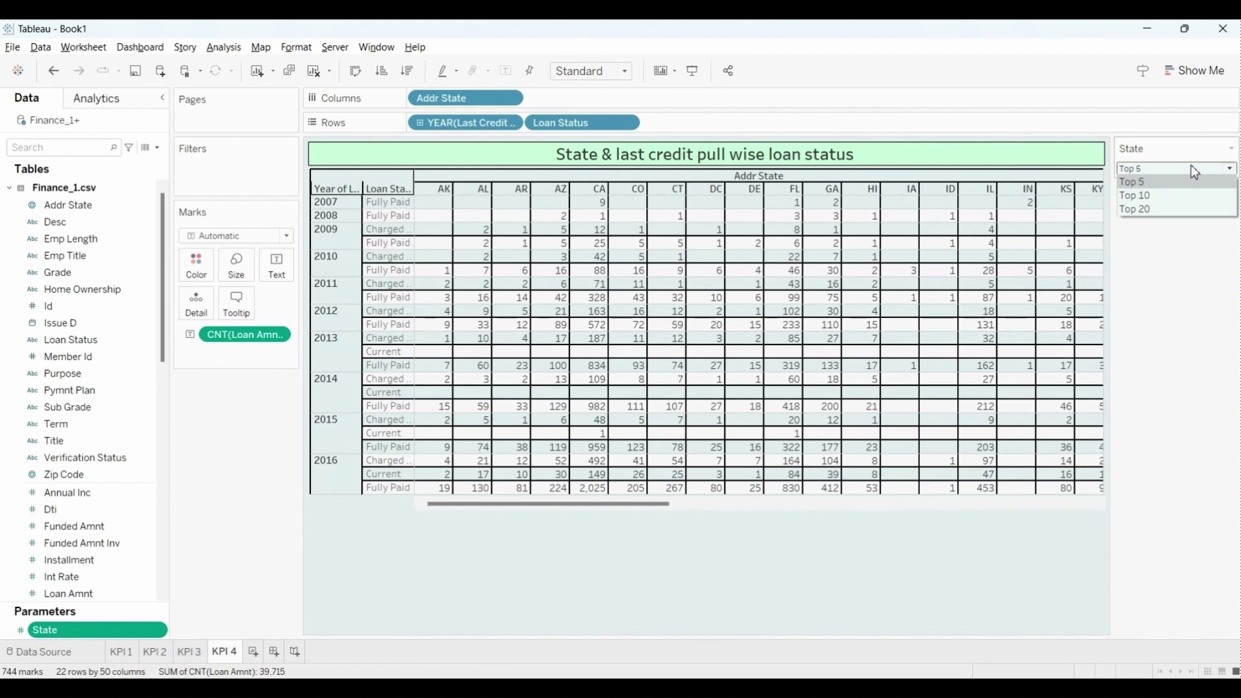
{"action": "left_click", "coordinate": [1148, 192]}
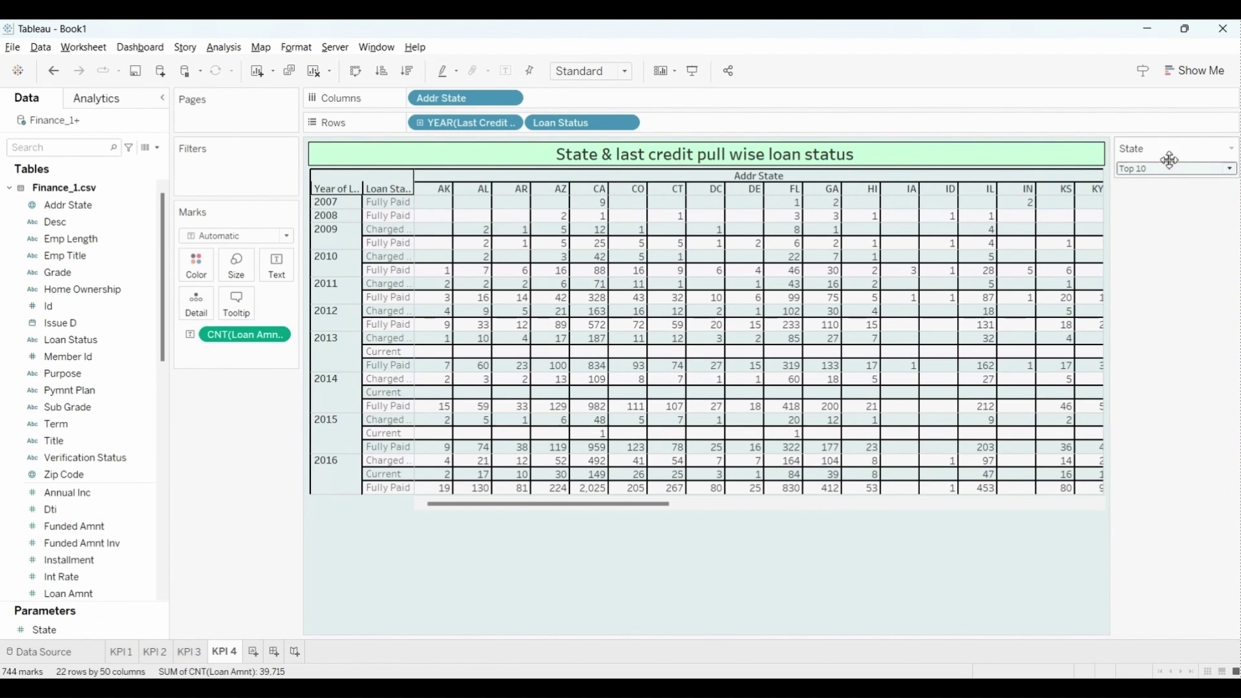
{"action": "left_click", "coordinate": [1164, 167]}
{"action": "left_click", "coordinate": [1141, 183]}
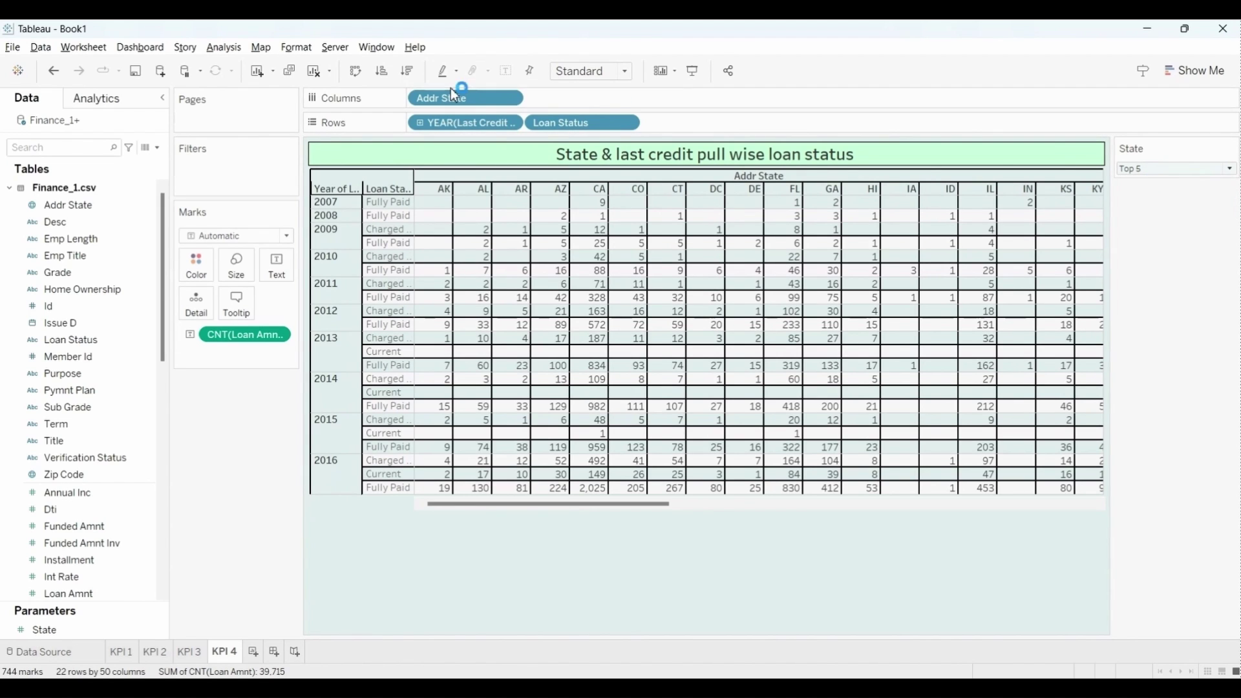
Filter Addr State by field to the top State-parameter number of values by Count of Loan Amnt.
{"action": "left_click_drag", "start_coordinate": [457, 105], "coordinate": [248, 164]}
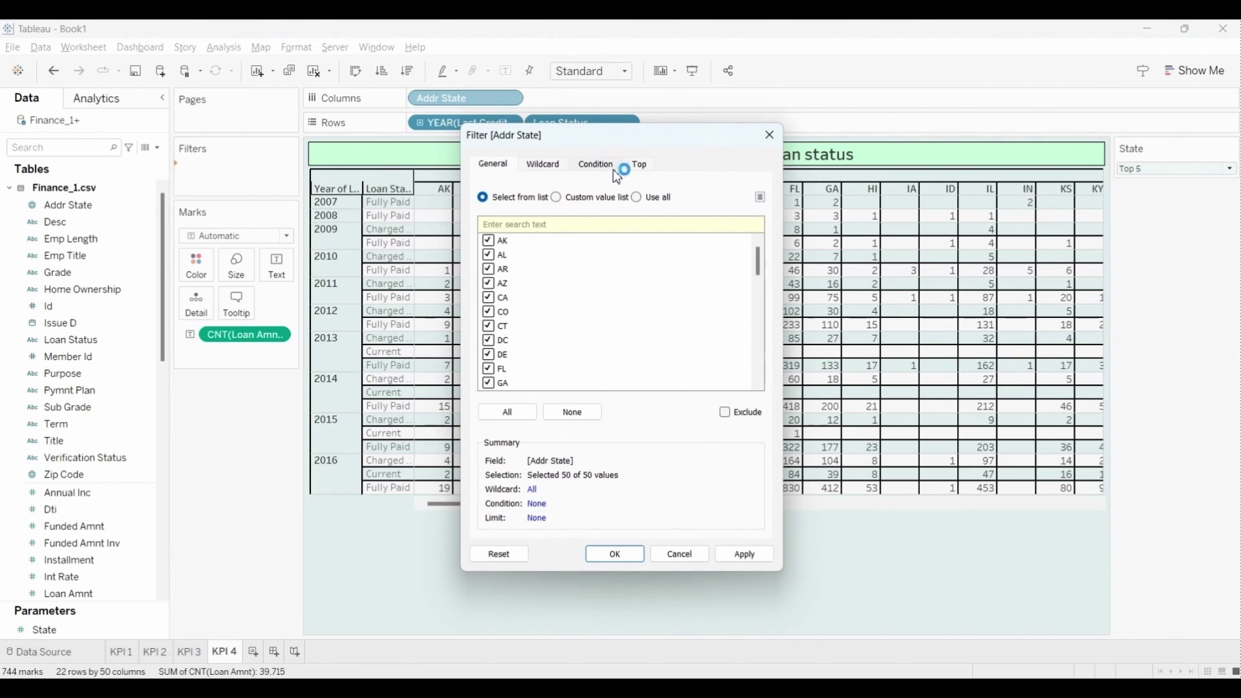
{"action": "left_click", "coordinate": [642, 164]}
{"action": "left_click", "coordinate": [638, 167]}
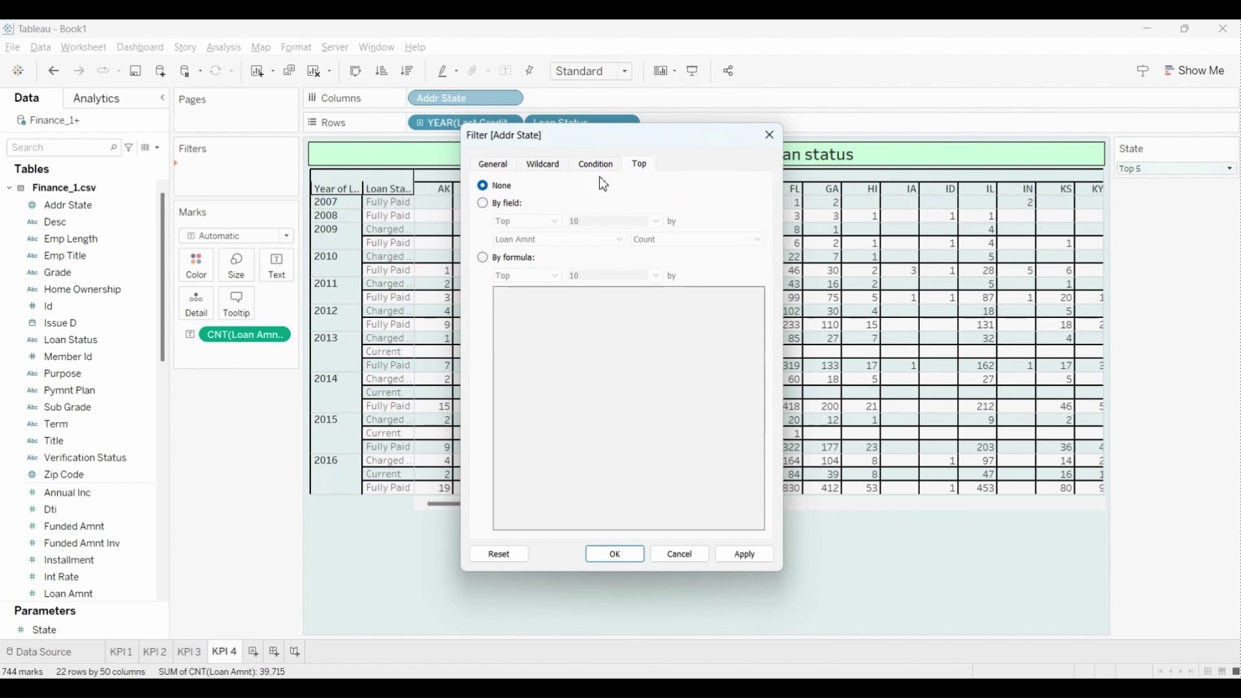
{"action": "left_click", "coordinate": [483, 204]}
{"action": "left_click", "coordinate": [657, 222]}
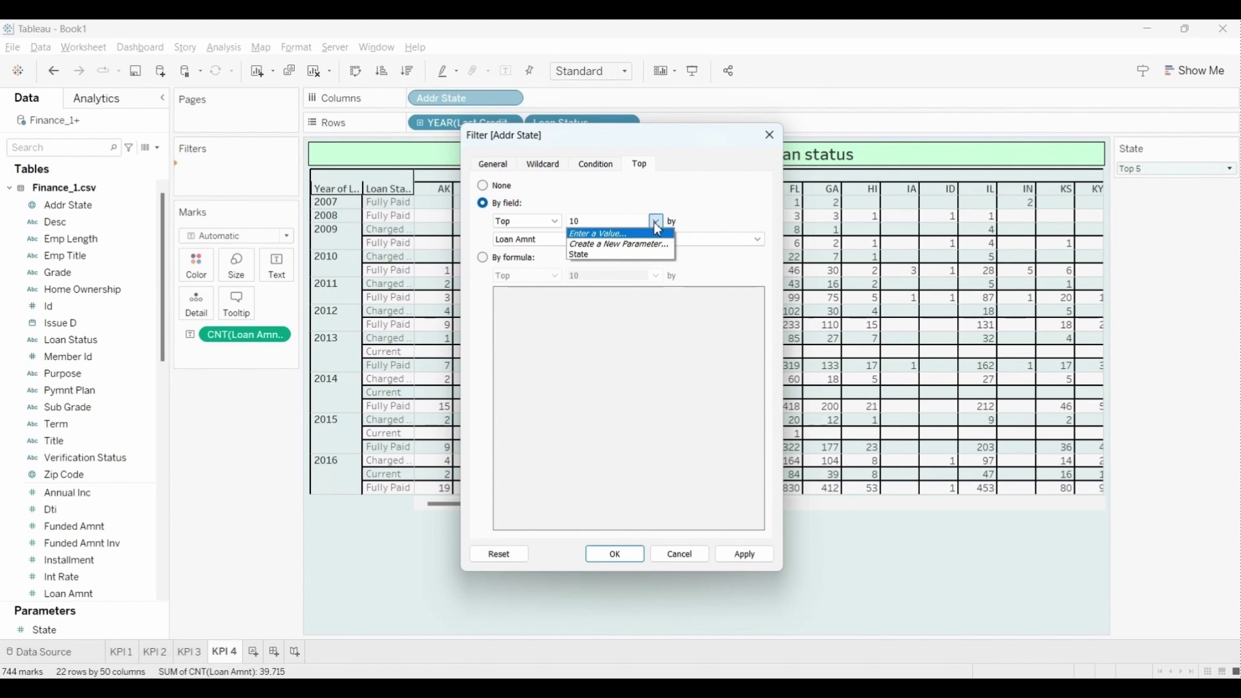
{"action": "left_click", "coordinate": [596, 254]}
{"action": "left_click", "coordinate": [614, 555]}
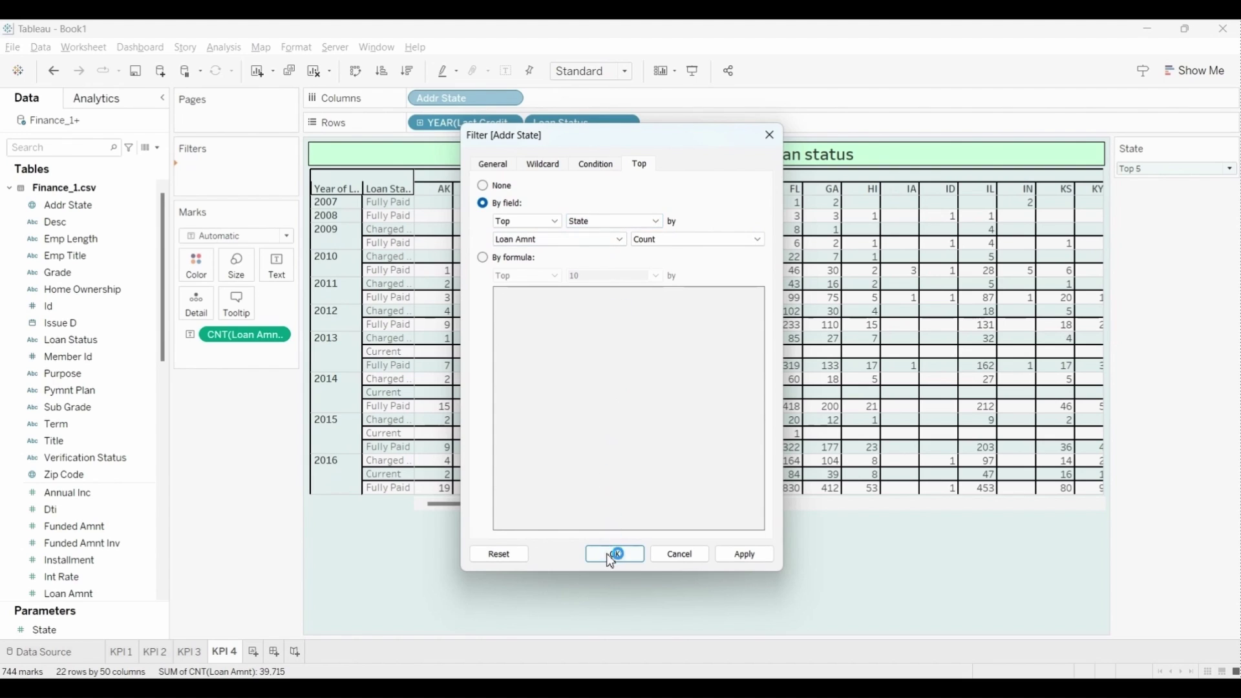
{"action": "left_click", "coordinate": [744, 554]}
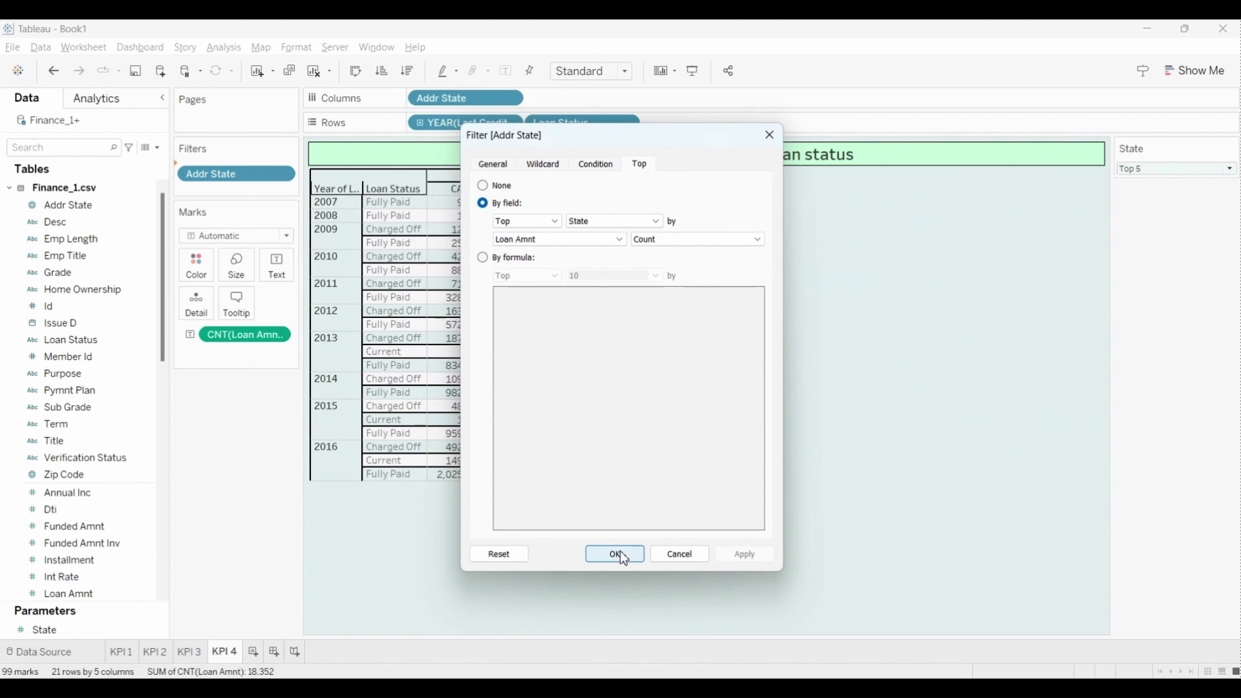
{"action": "left_click", "coordinate": [617, 556]}
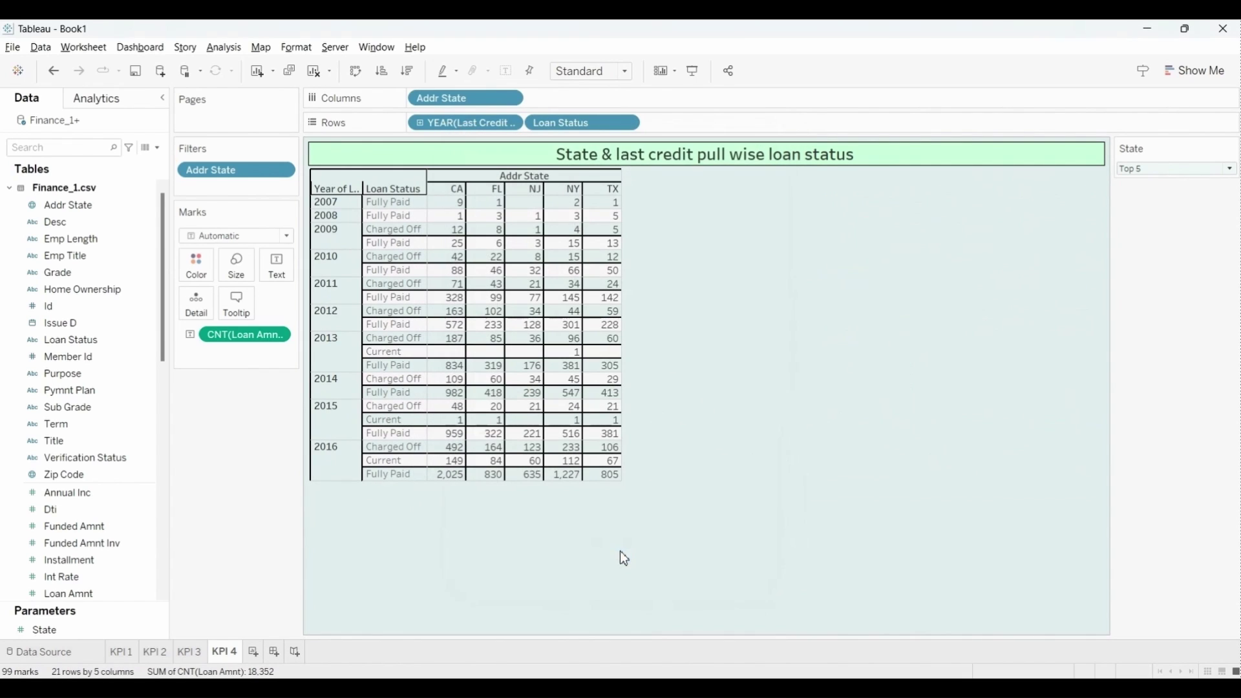
Test the filtered table by switching the State parameter through Top 10, Top 20 and Top 5, finishing on Top 10.
{"action": "left_click", "coordinate": [1159, 175]}
{"action": "left_click", "coordinate": [1146, 193]}
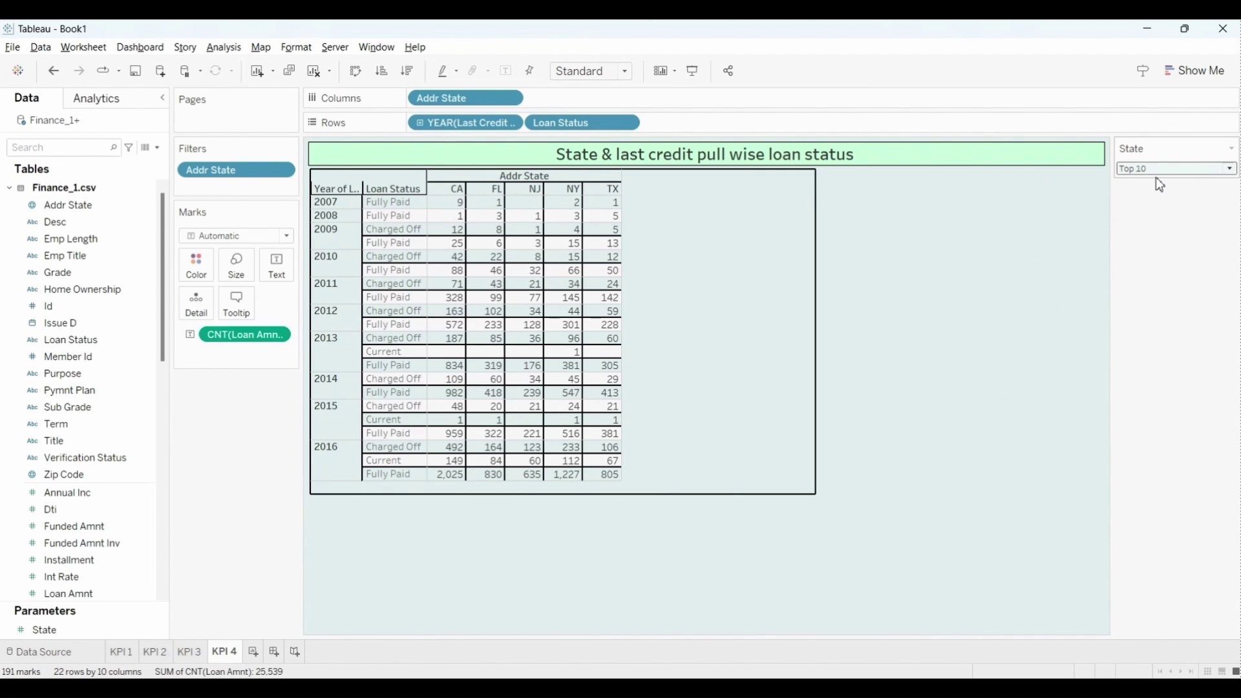
{"action": "left_click", "coordinate": [1156, 172]}
{"action": "left_click", "coordinate": [1148, 211]}
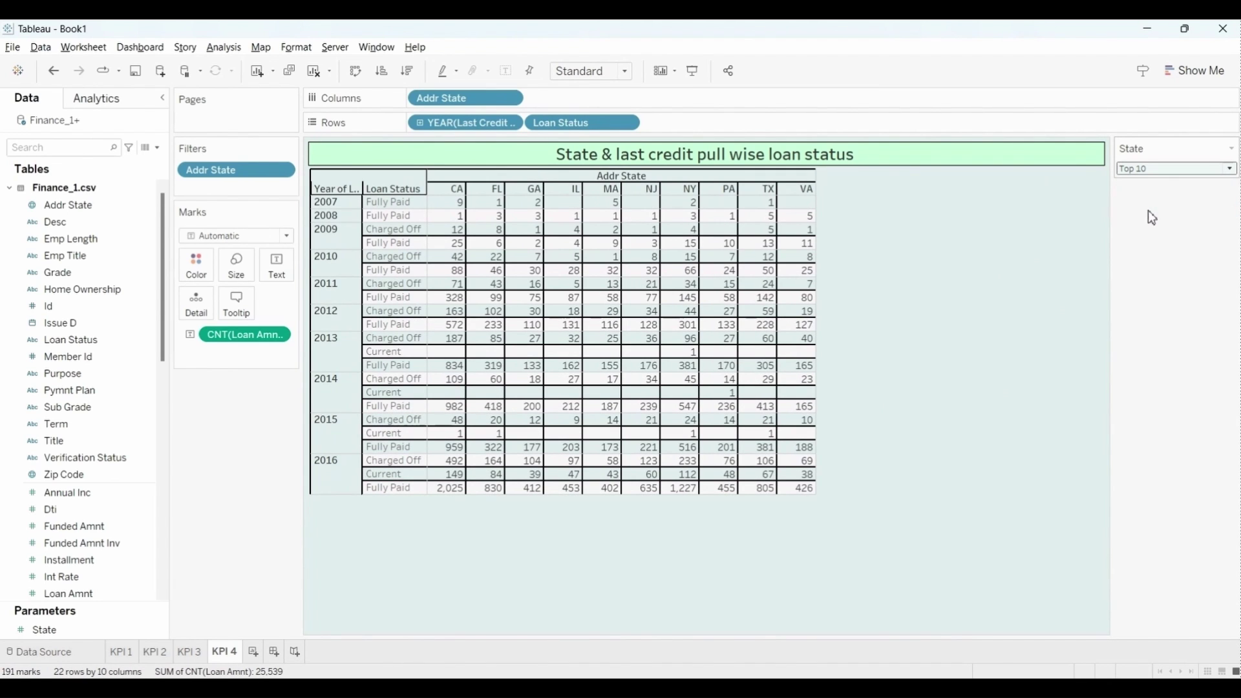
{"action": "left_click", "coordinate": [1160, 170]}
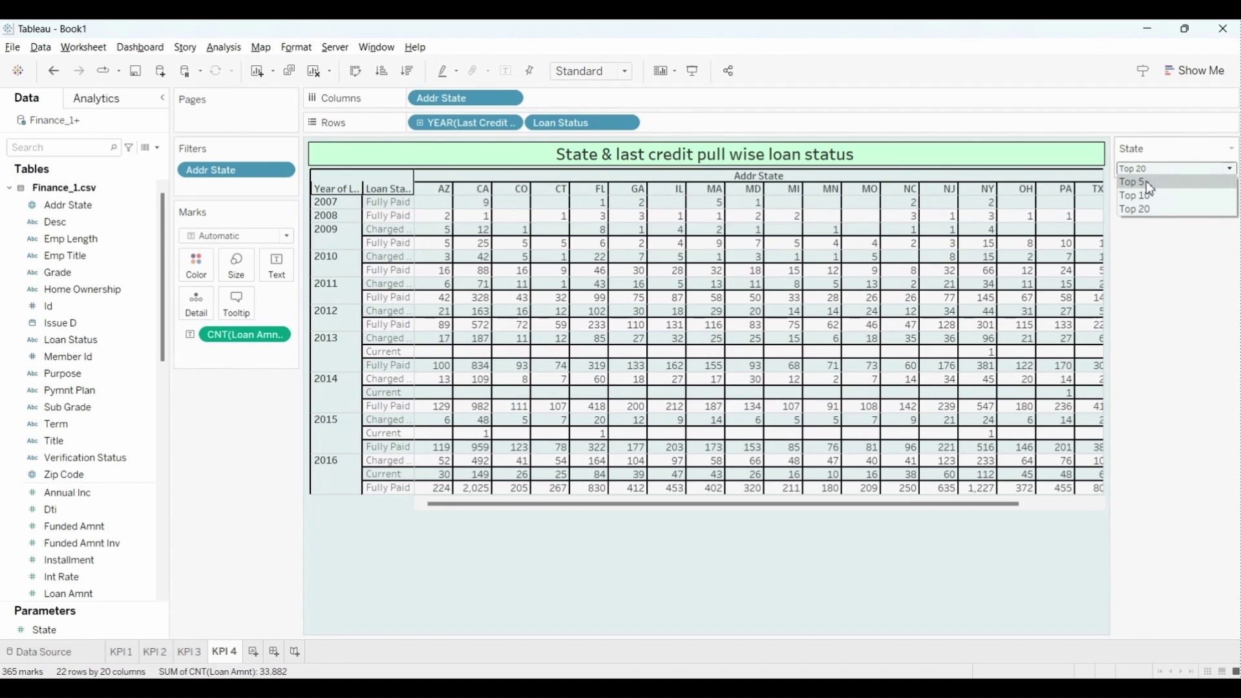
{"action": "left_click", "coordinate": [1147, 183]}
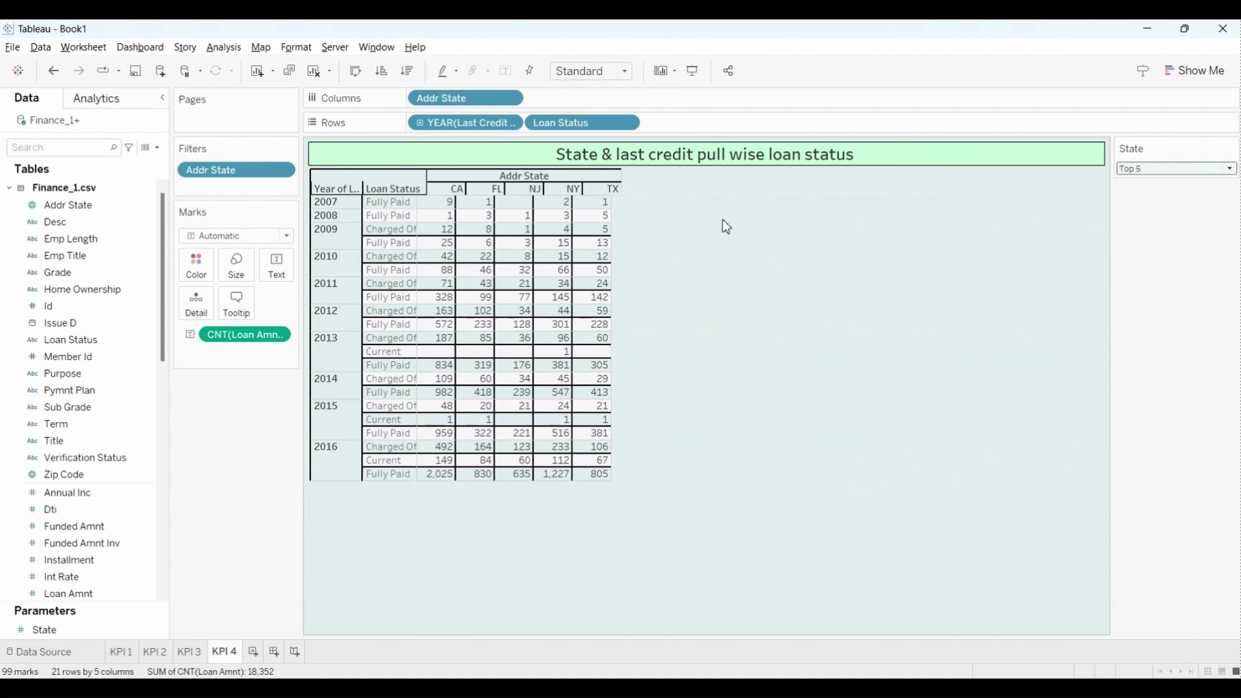
{"action": "left_click", "coordinate": [1155, 172]}
{"action": "left_click", "coordinate": [1132, 197]}
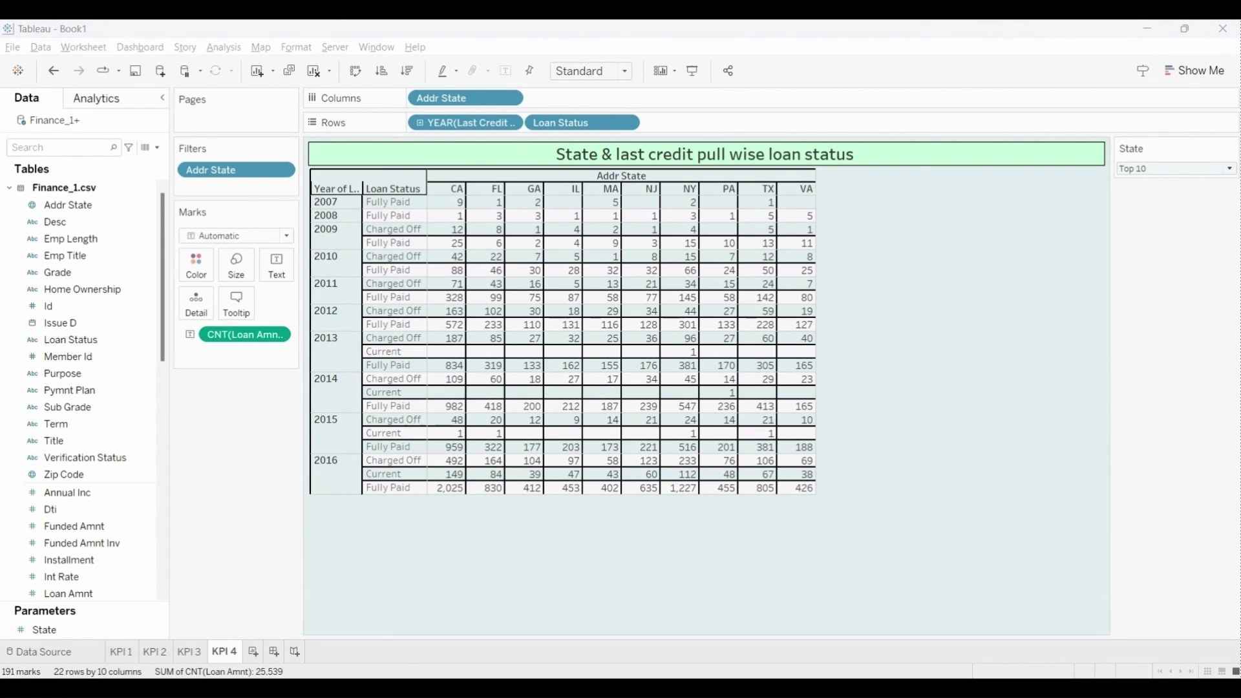
Move on to the KPI 5 worksheet, search the fields for "ho" and add Home Ownership to the rows.
{"action": "left_click", "coordinate": [253, 651]}
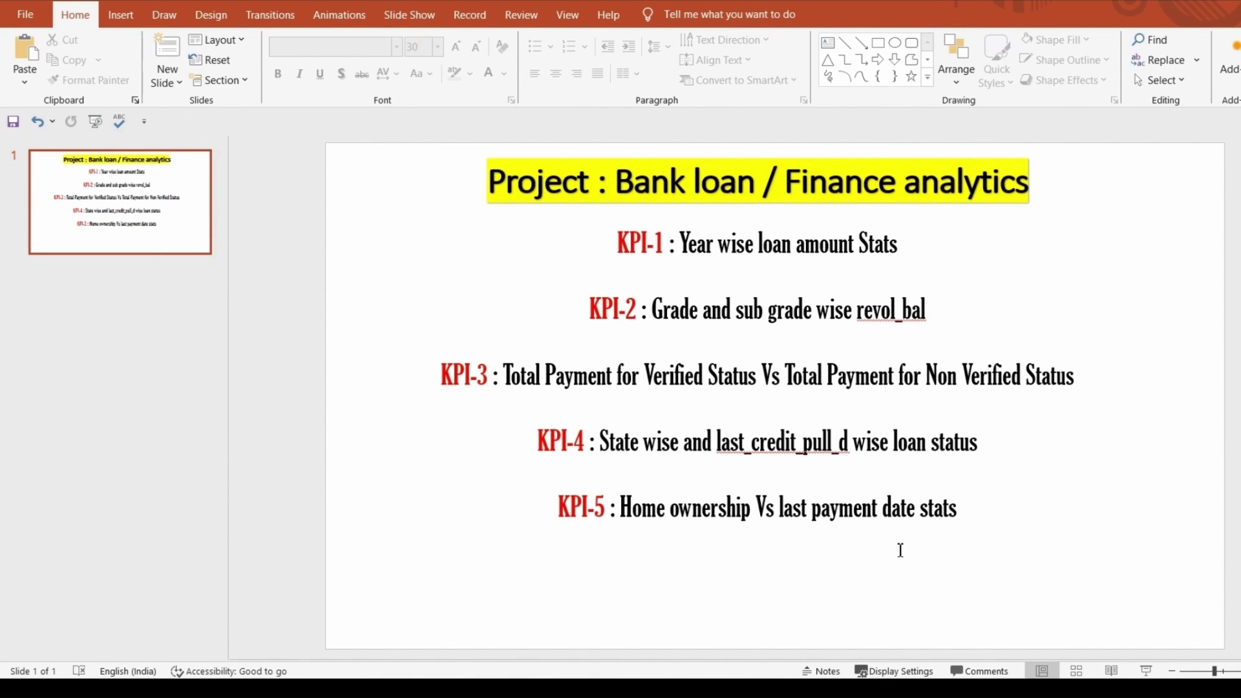
{"action": "key", "text": "alt+Tab"}
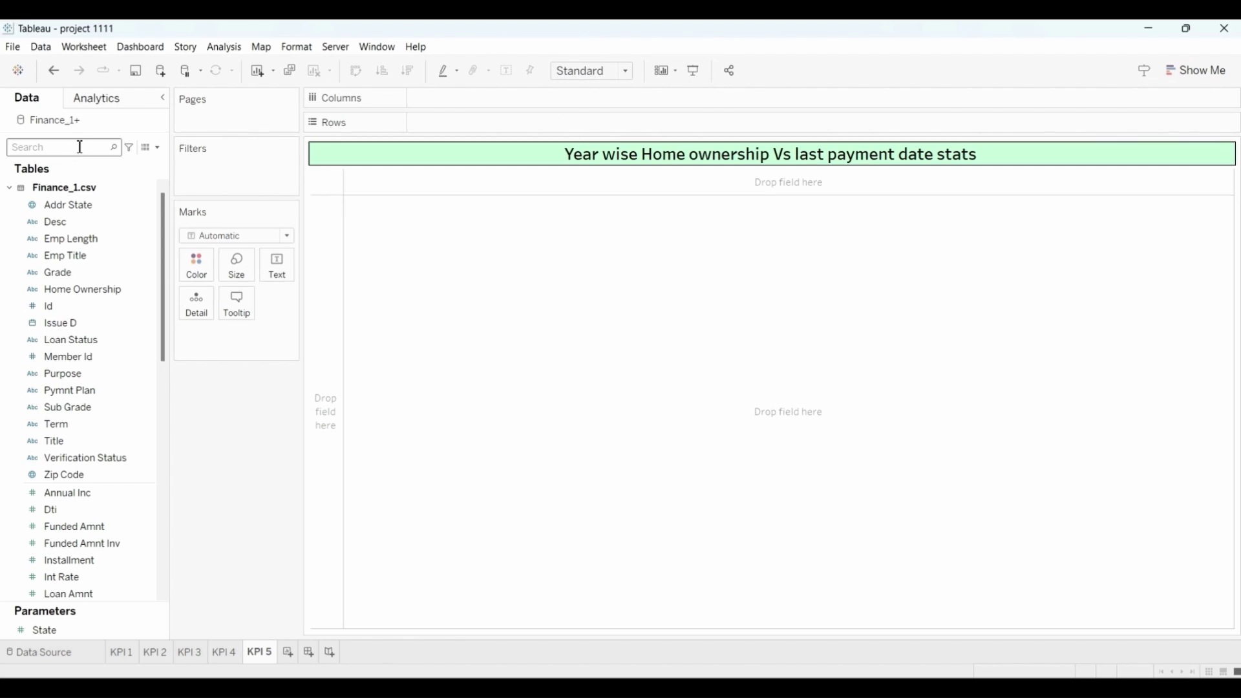
{"action": "left_click", "coordinate": [80, 147]}
{"action": "type", "text": "ho"}
{"action": "left_click_drag", "start_coordinate": [90, 205], "coordinate": [482, 133]}
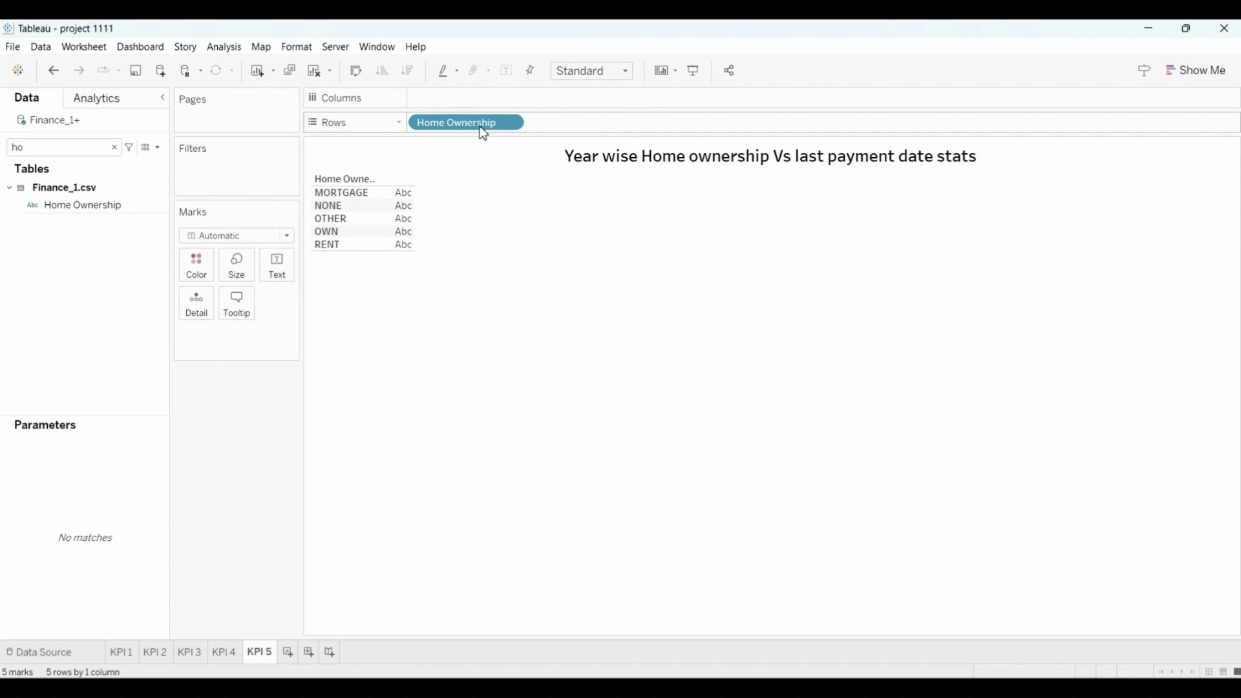
Search the fields for "las", add Last Pymnt D to the columns and change it to a Count measure.
{"action": "left_click", "coordinate": [116, 148]}
{"action": "type", "text": "las"}
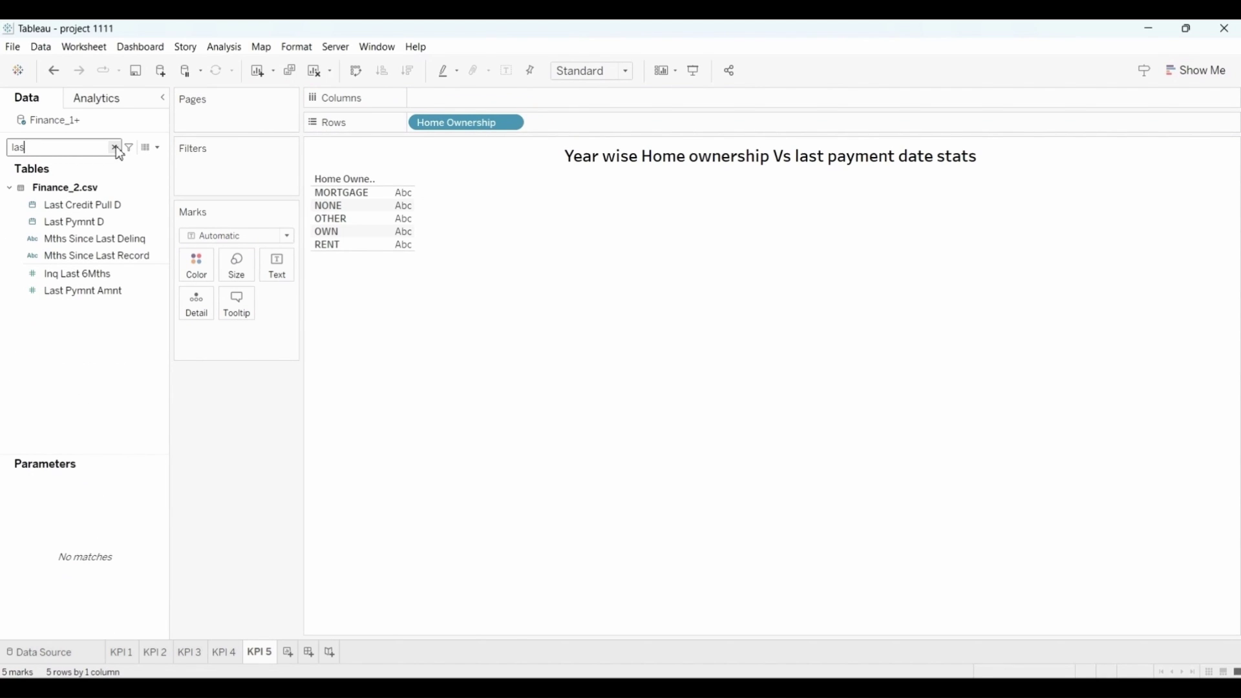
{"action": "left_click_drag", "start_coordinate": [95, 230], "coordinate": [460, 104]}
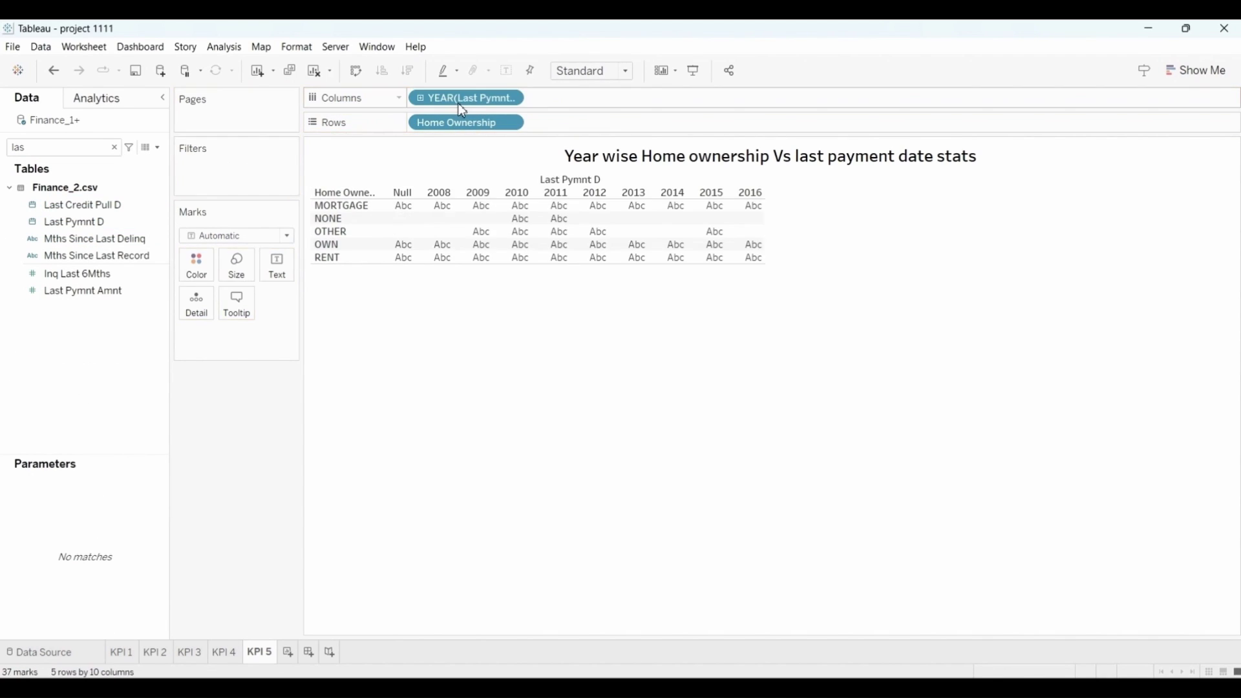
{"action": "left_click", "coordinate": [511, 98]}
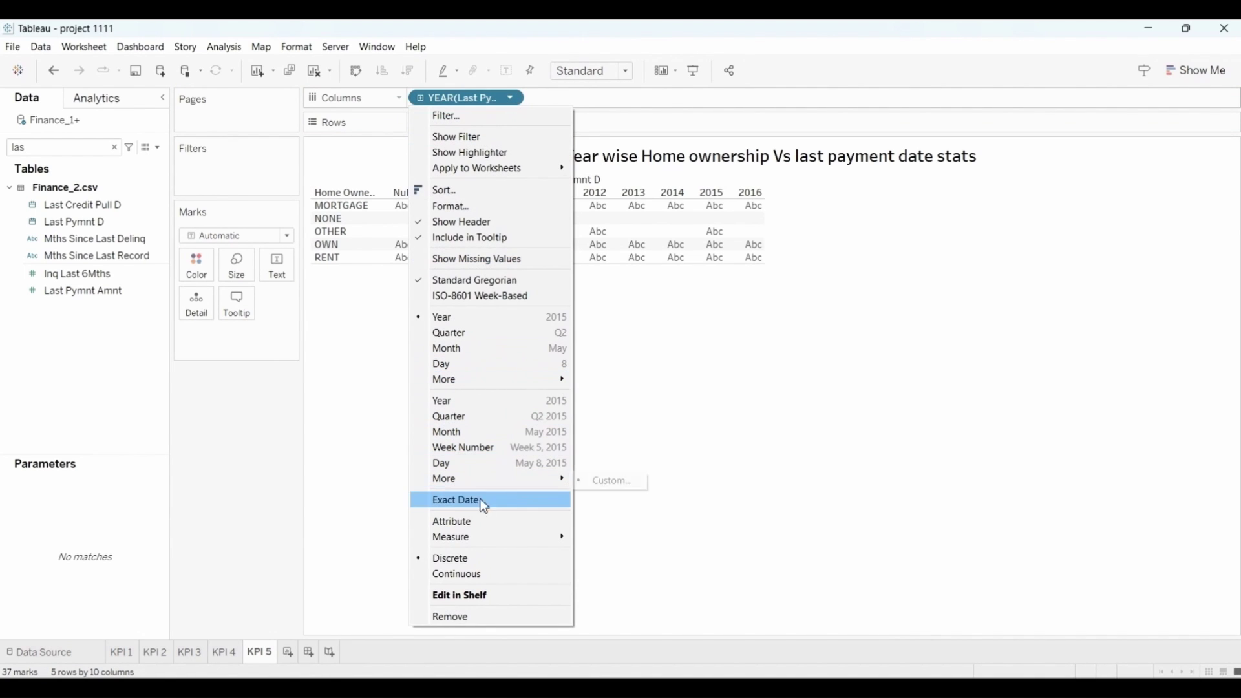
{"action": "mouse_move", "coordinate": [491, 546]}
{"action": "left_click", "coordinate": [614, 537]}
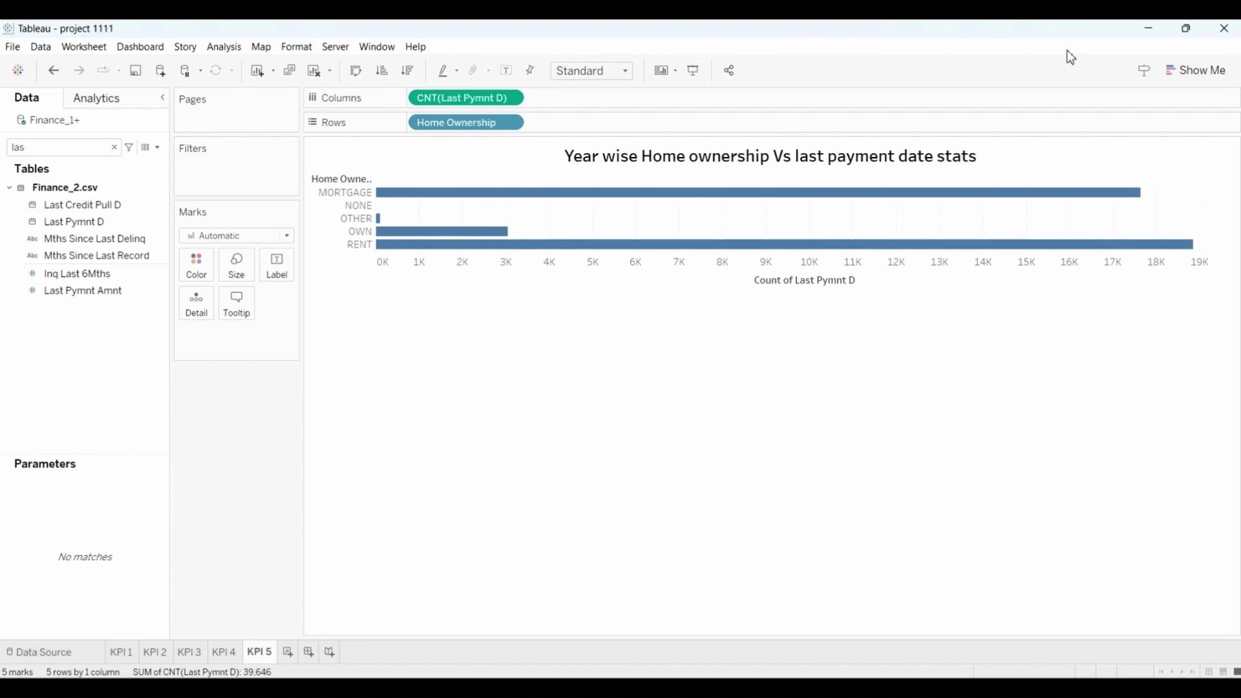
Convert the chart to a treemap and add the year of Last Pymnt D to the labels.
{"action": "left_click", "coordinate": [1187, 71]}
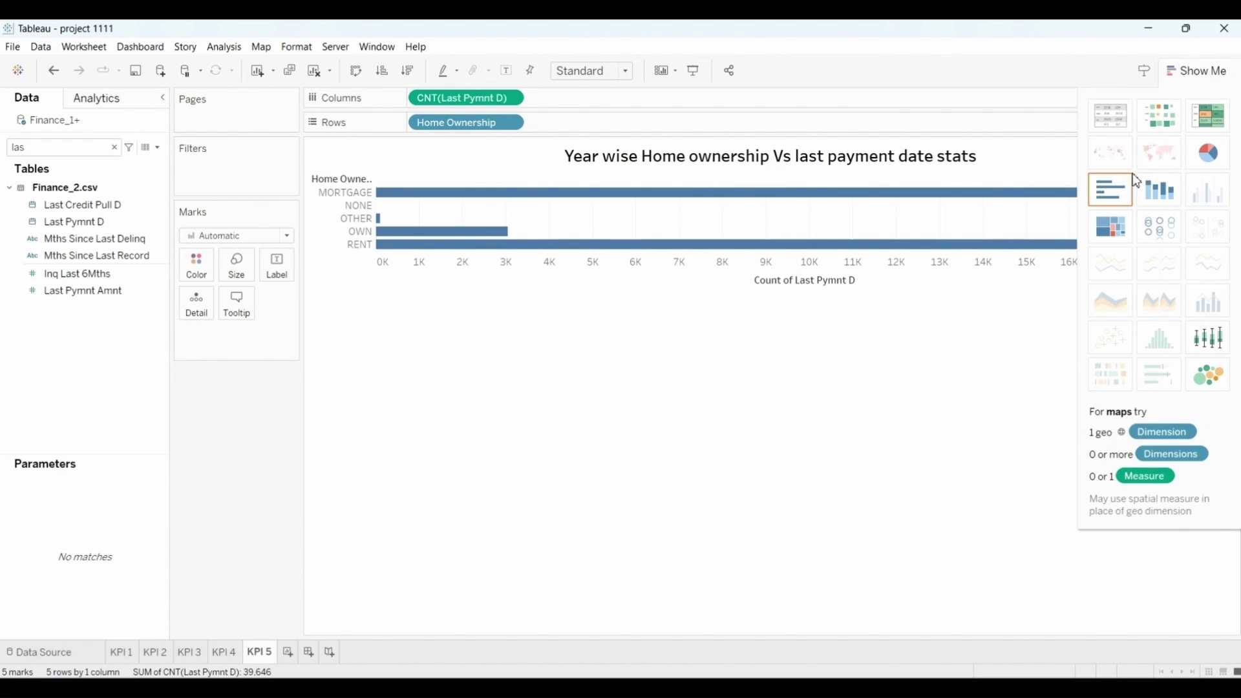
{"action": "left_click", "coordinate": [1110, 226]}
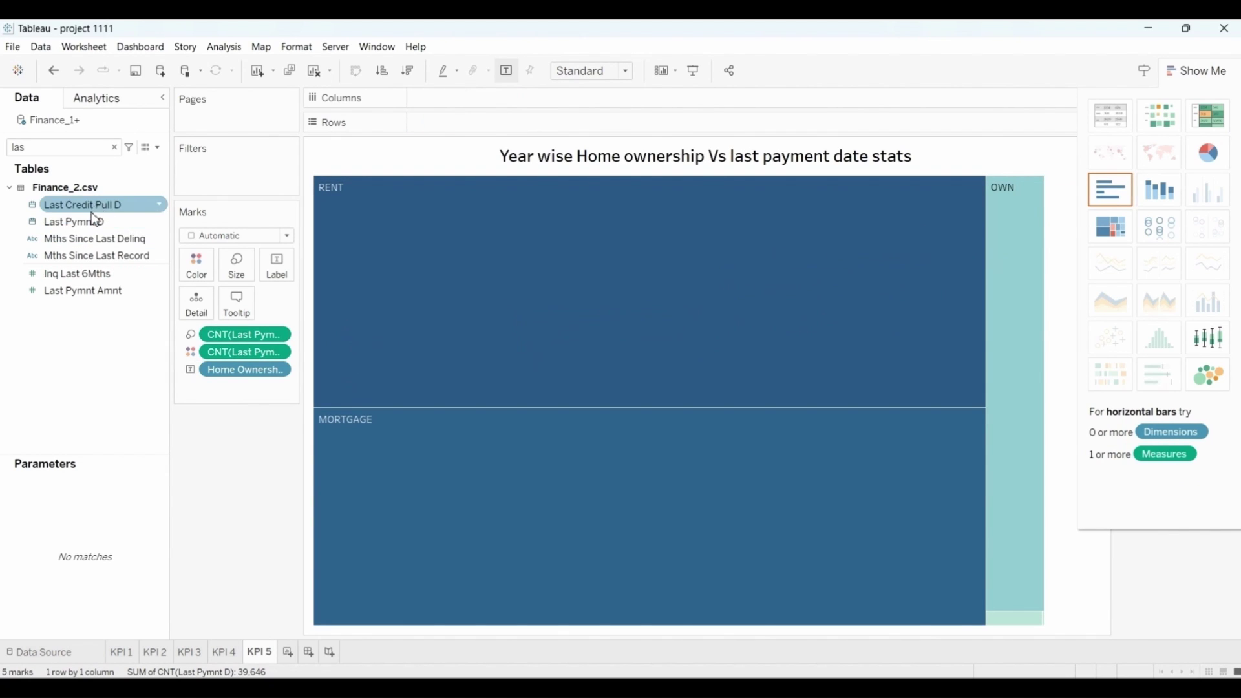
{"action": "left_click_drag", "start_coordinate": [91, 222], "coordinate": [276, 265]}
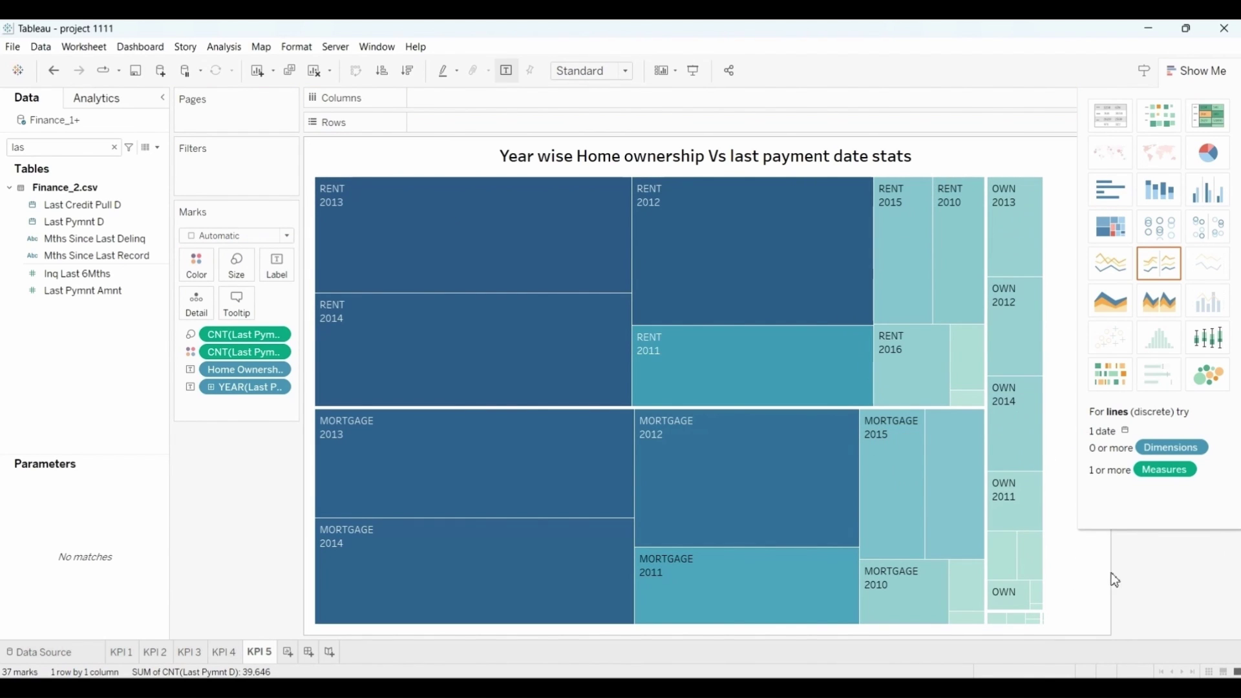
{"action": "left_click", "coordinate": [1199, 68]}
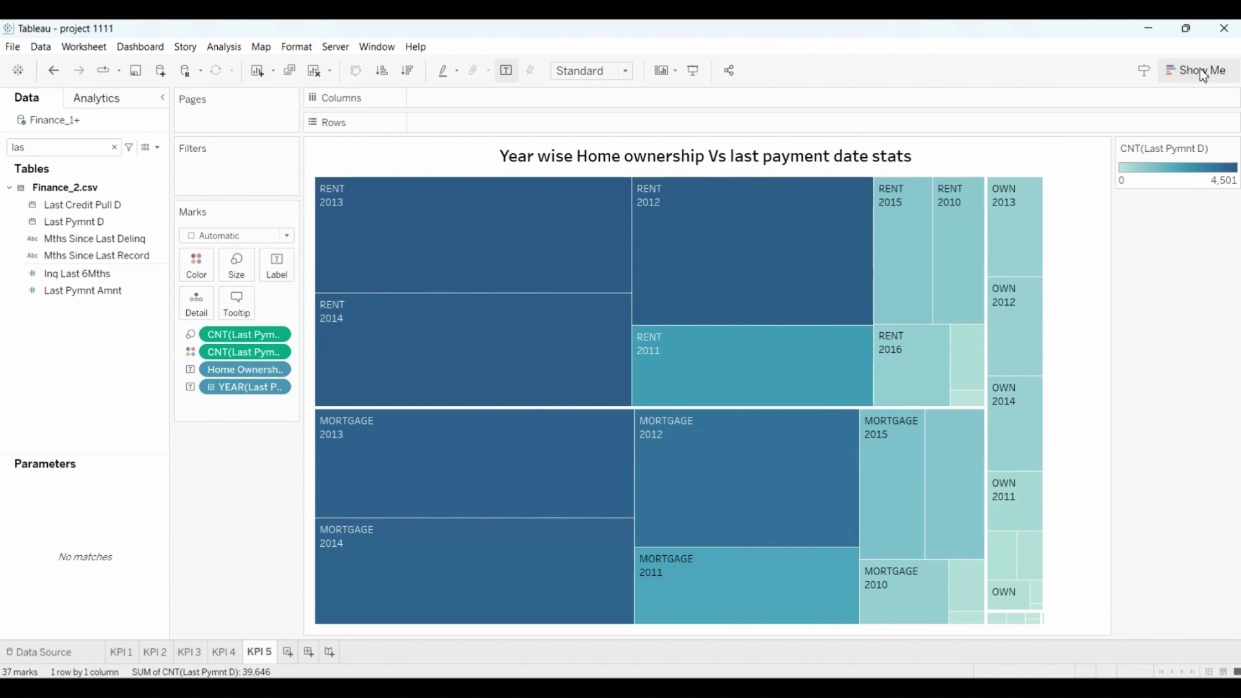
Recolor the KPI 5 treemap's Last Pymnt D count with the Red-Green-Gold Diverging palette.
{"action": "mouse_move", "coordinate": [418, 211]}
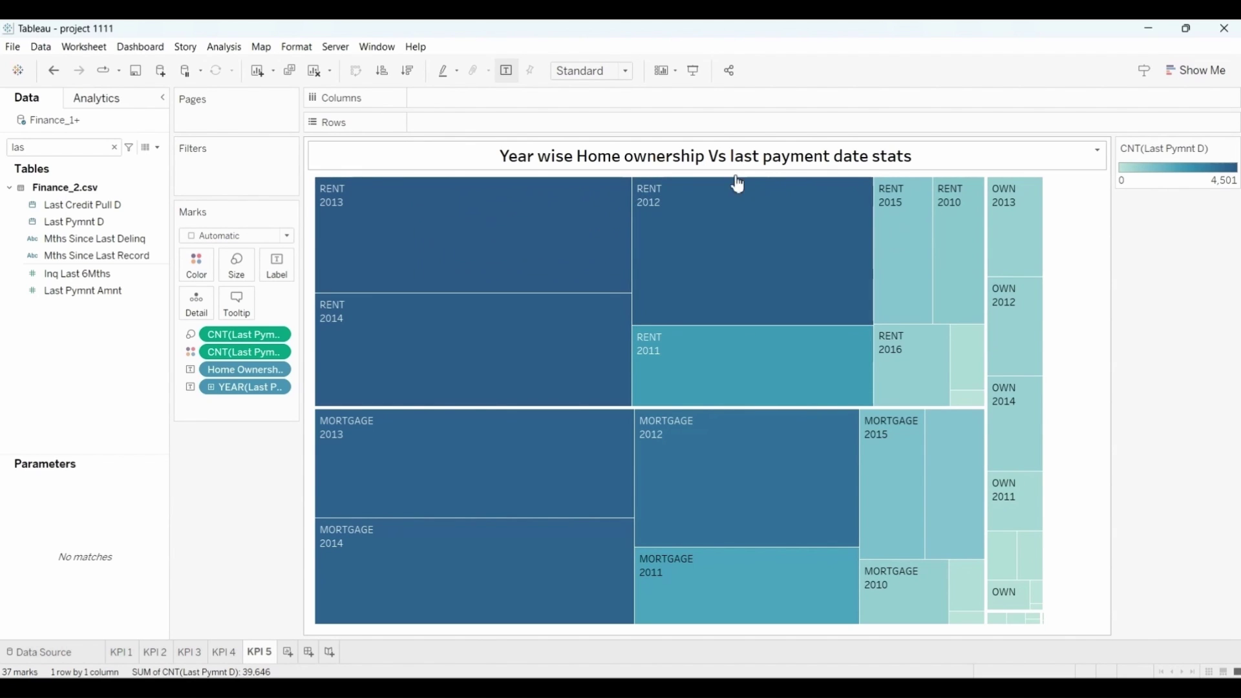
{"action": "mouse_move", "coordinate": [521, 243]}
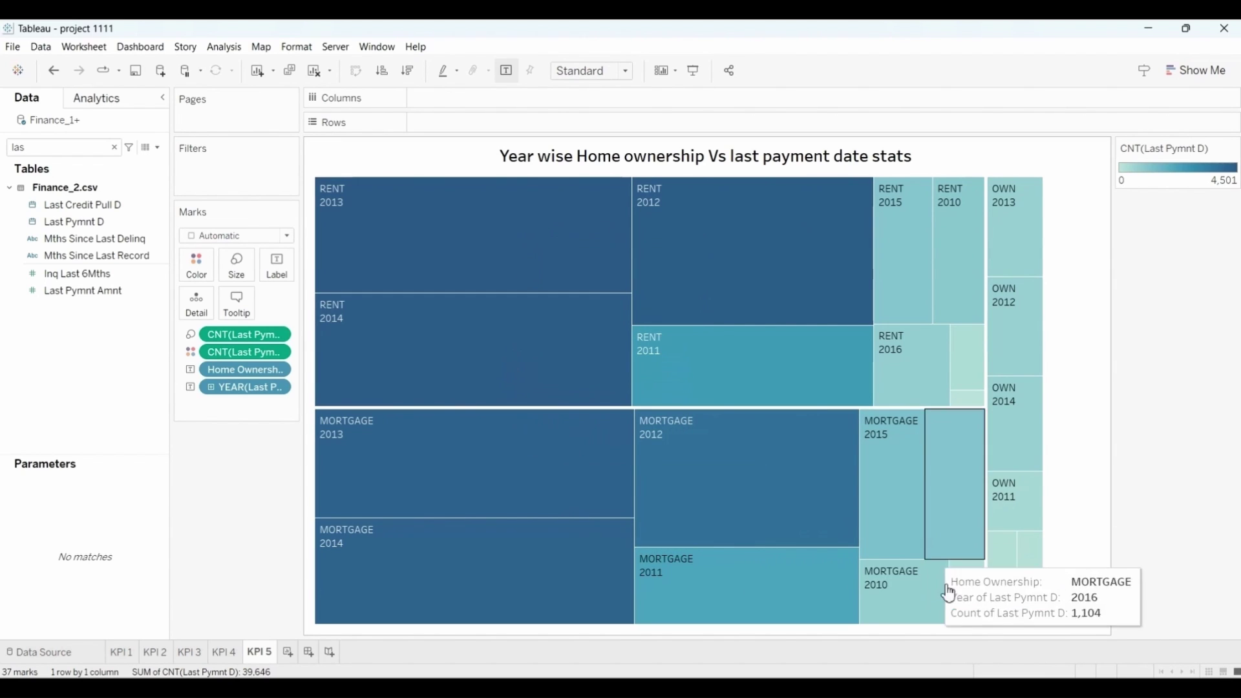
{"action": "mouse_move", "coordinate": [906, 597]}
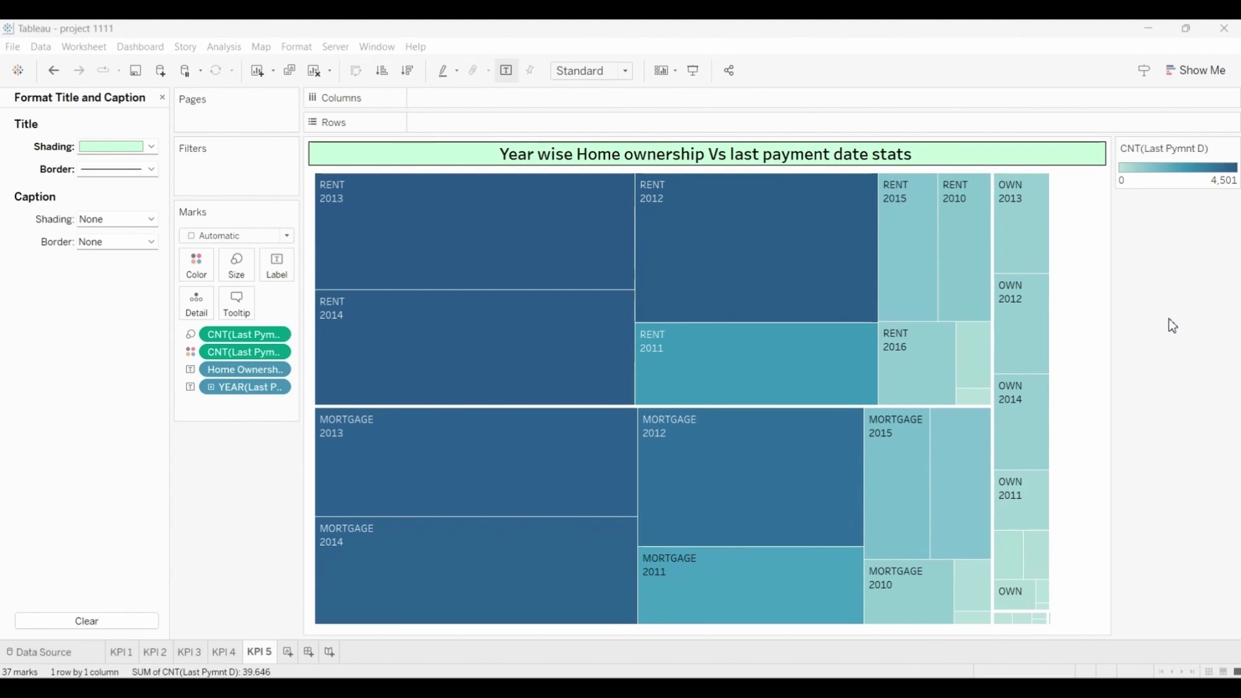
{"action": "double_click", "coordinate": [1169, 161]}
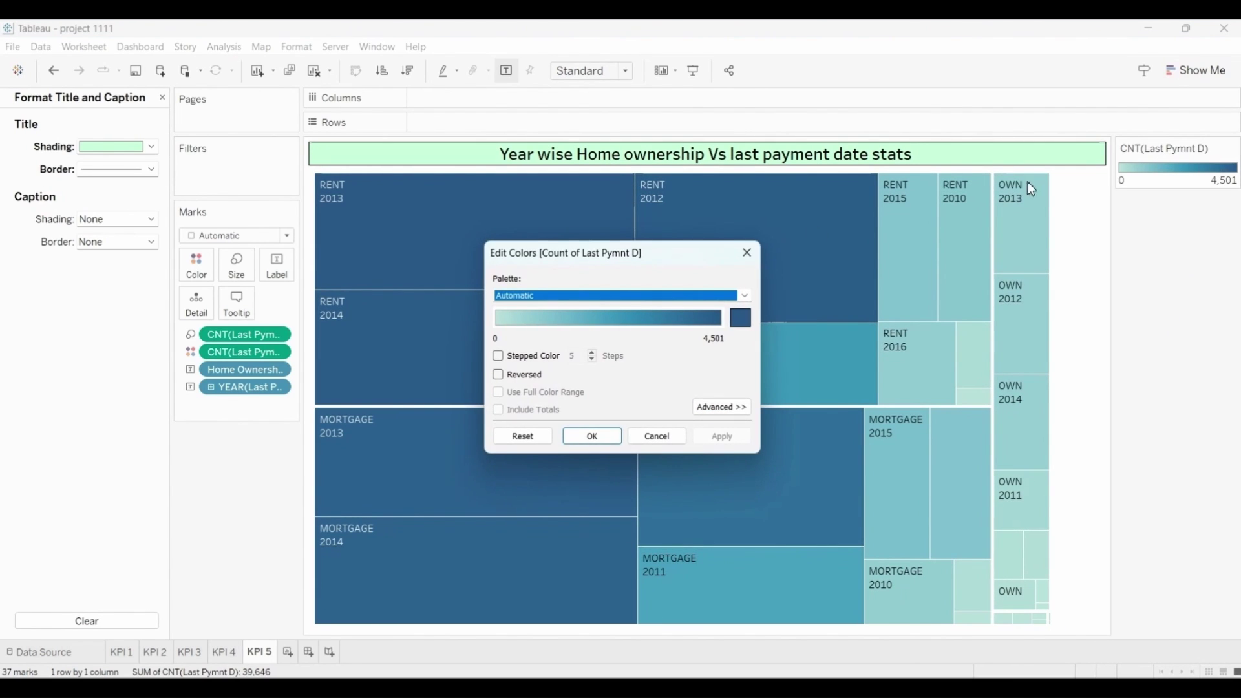
{"action": "left_click", "coordinate": [653, 296]}
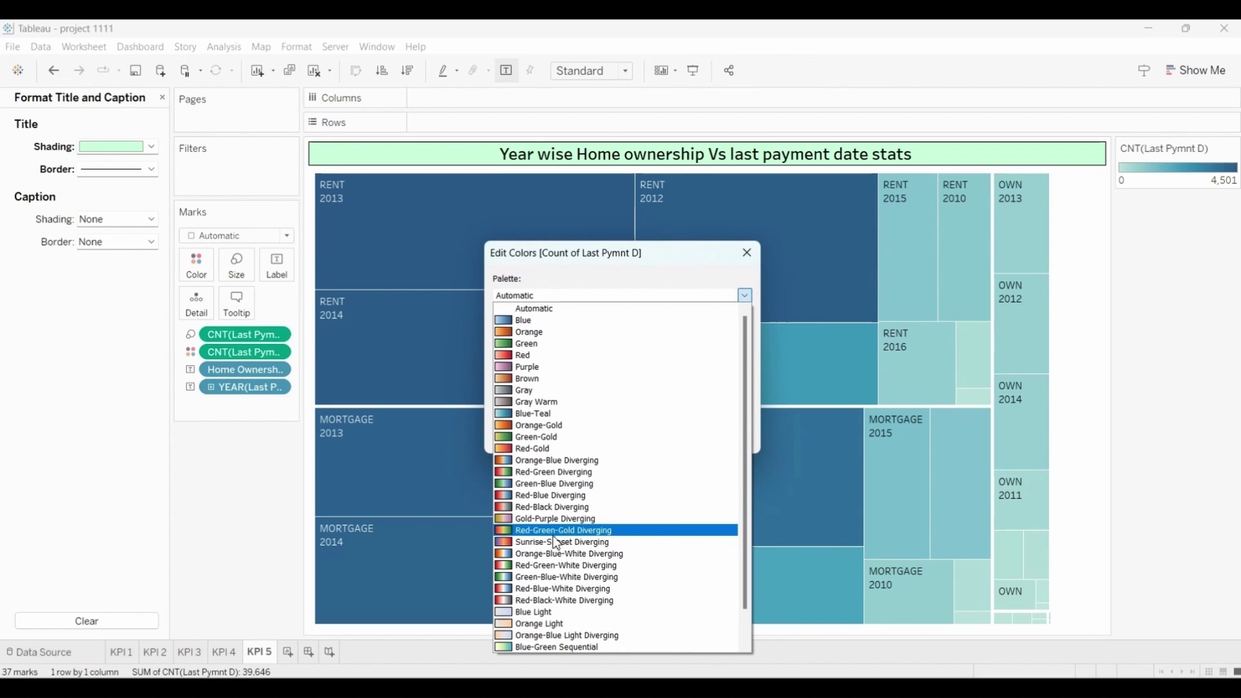
{"action": "left_click", "coordinate": [557, 532]}
{"action": "left_click", "coordinate": [594, 445]}
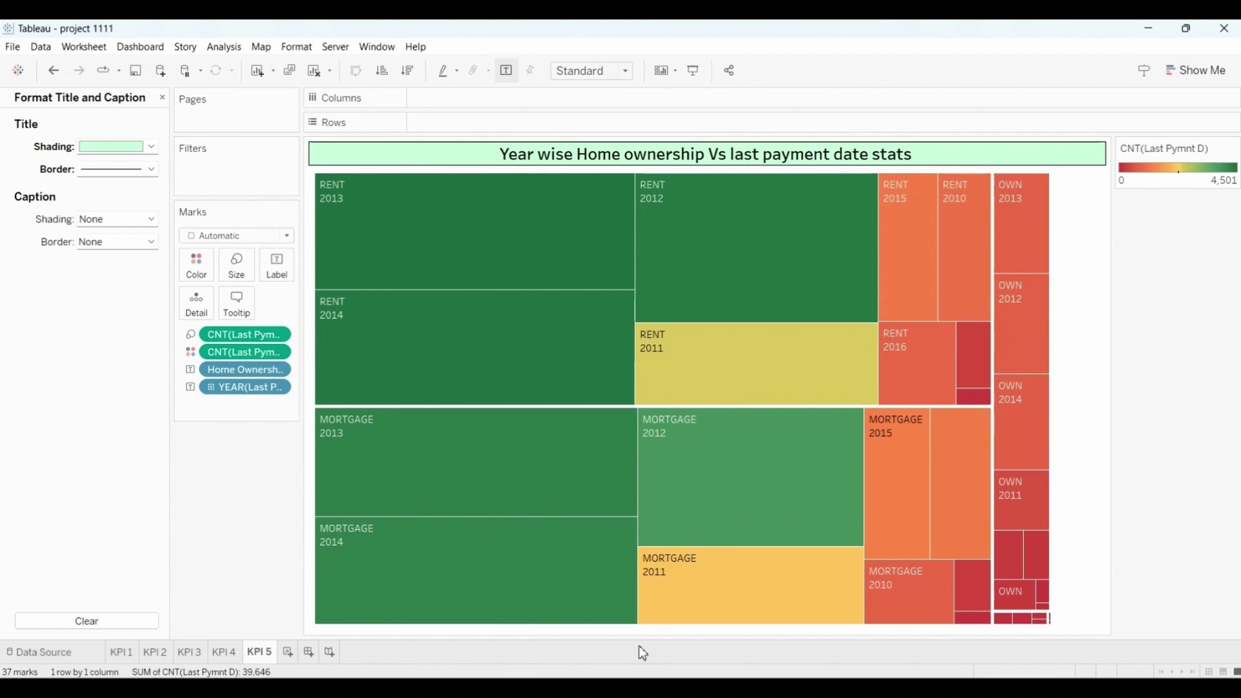
{"action": "left_click", "coordinate": [668, 647]}
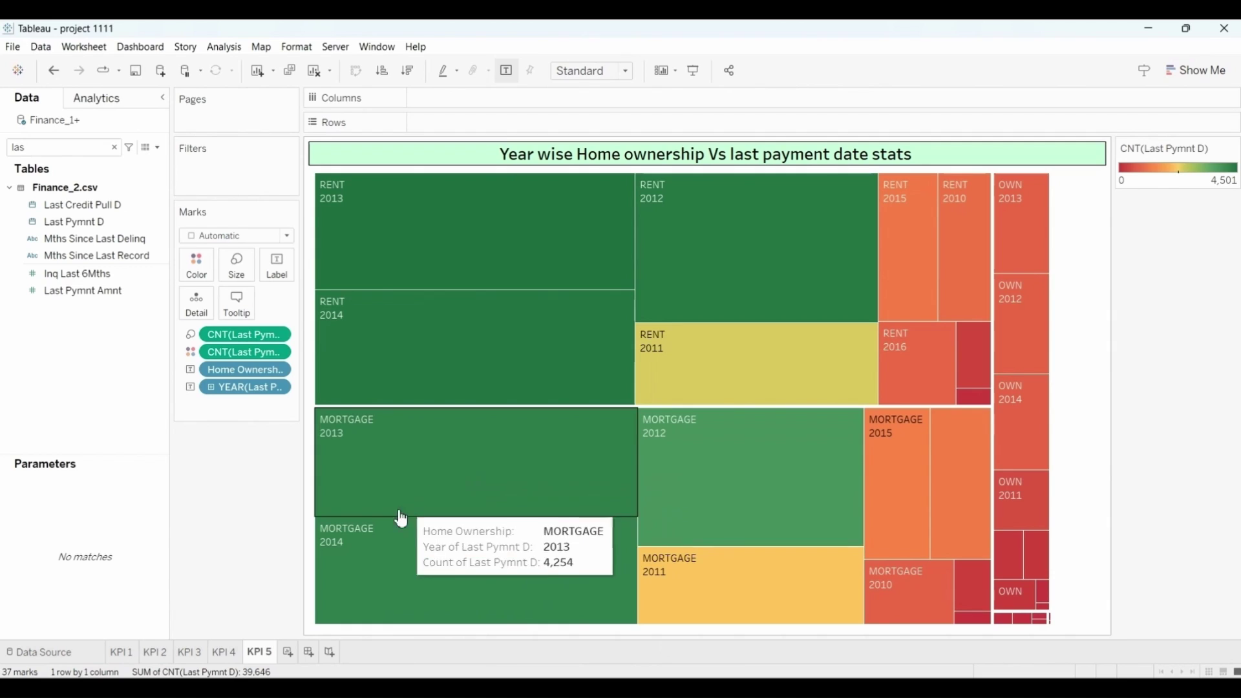
{"action": "left_click", "coordinate": [309, 652]}
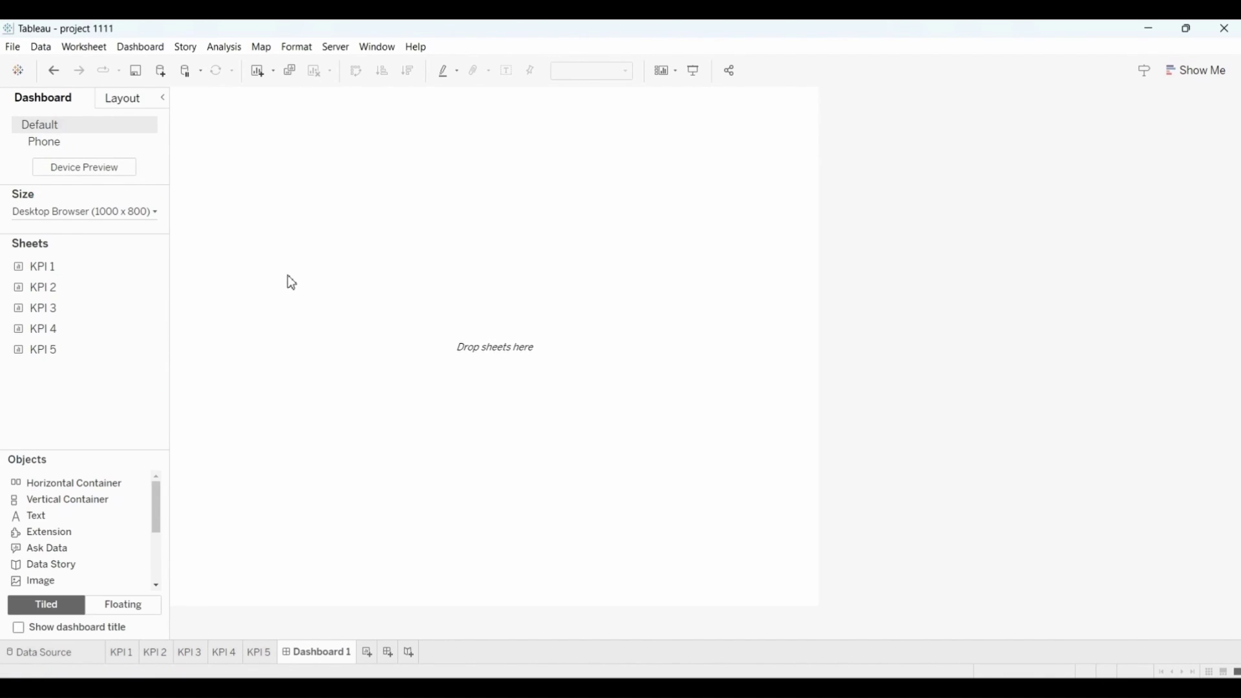
{"action": "left_click", "coordinate": [120, 654]}
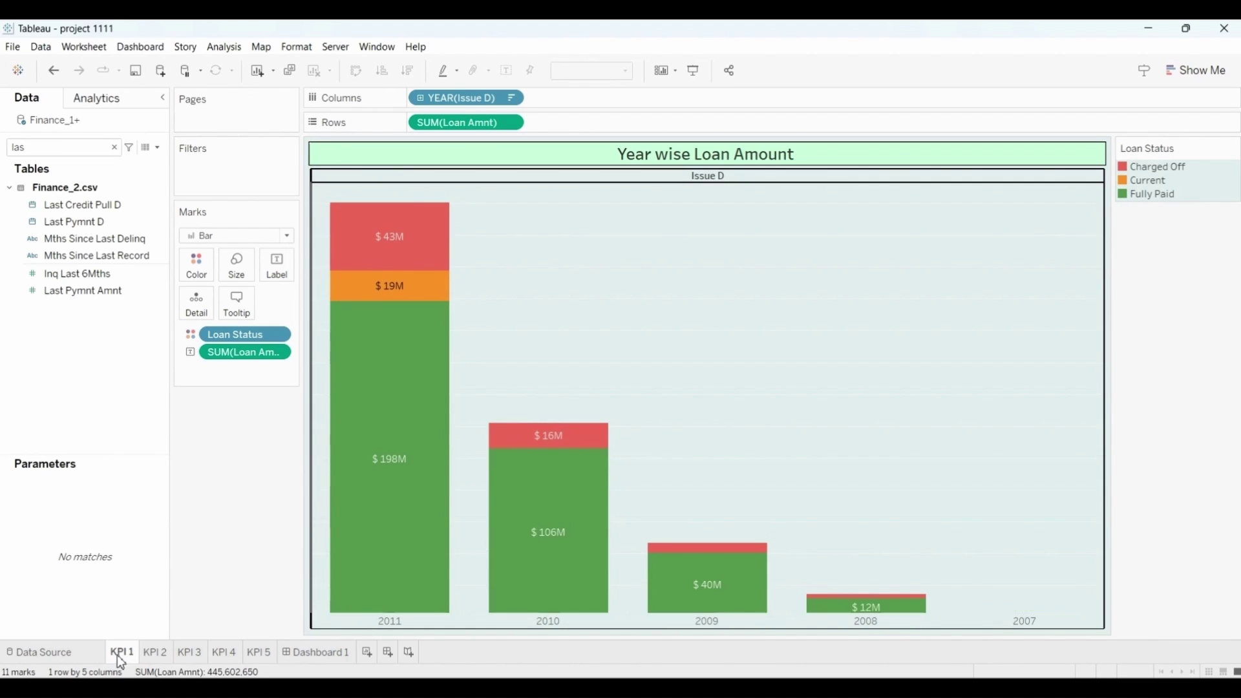
{"action": "left_click", "coordinate": [299, 651]}
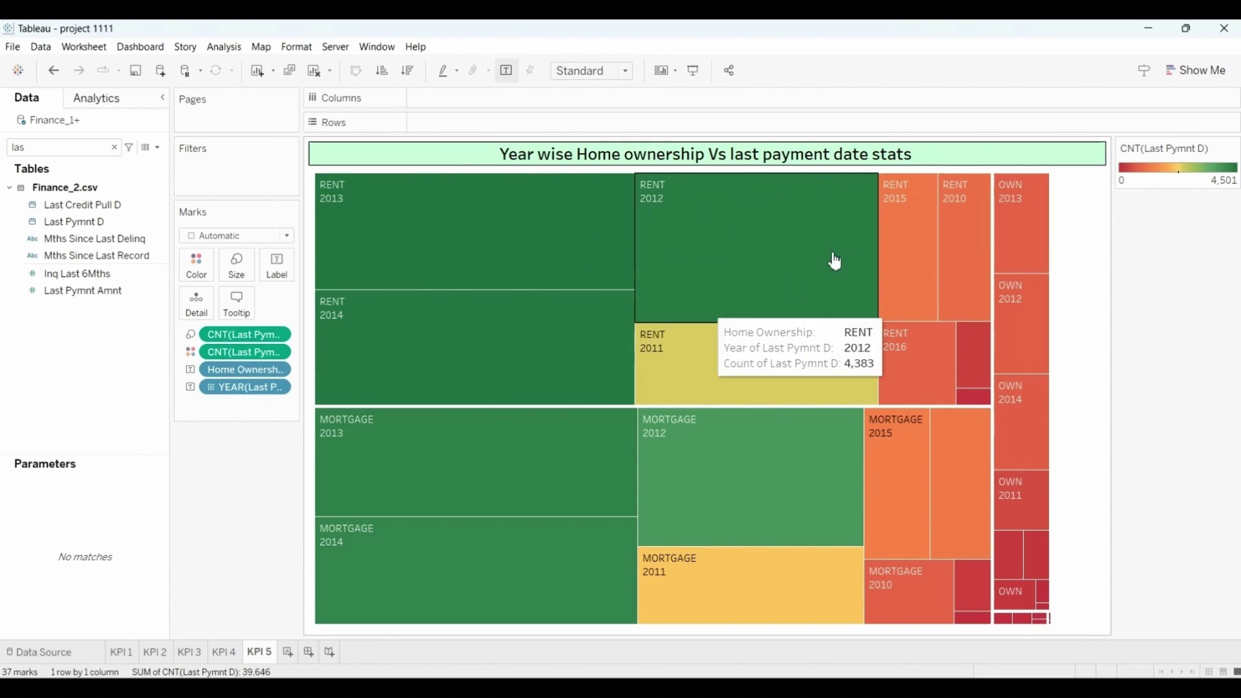
{"action": "mouse_move", "coordinate": [637, 225]}
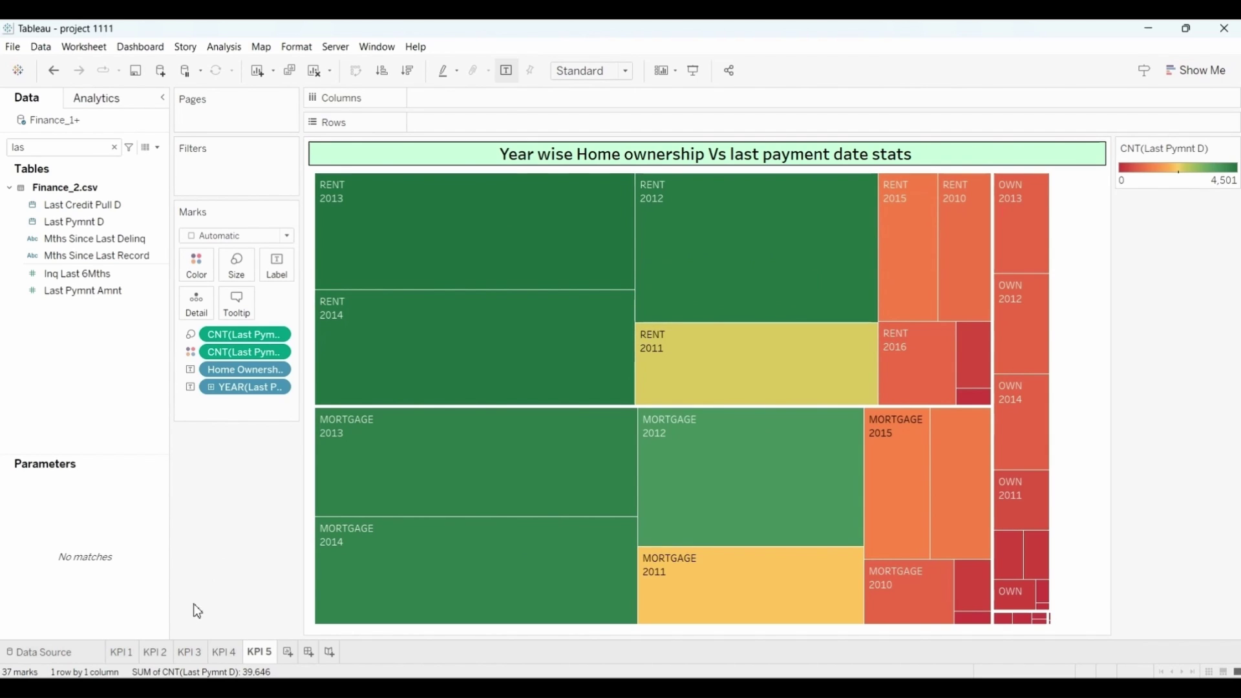
Add a blank worksheet, duplicate the KPI 1 worksheet and move the copy to just after KPI 5.
{"action": "left_click", "coordinate": [120, 653]}
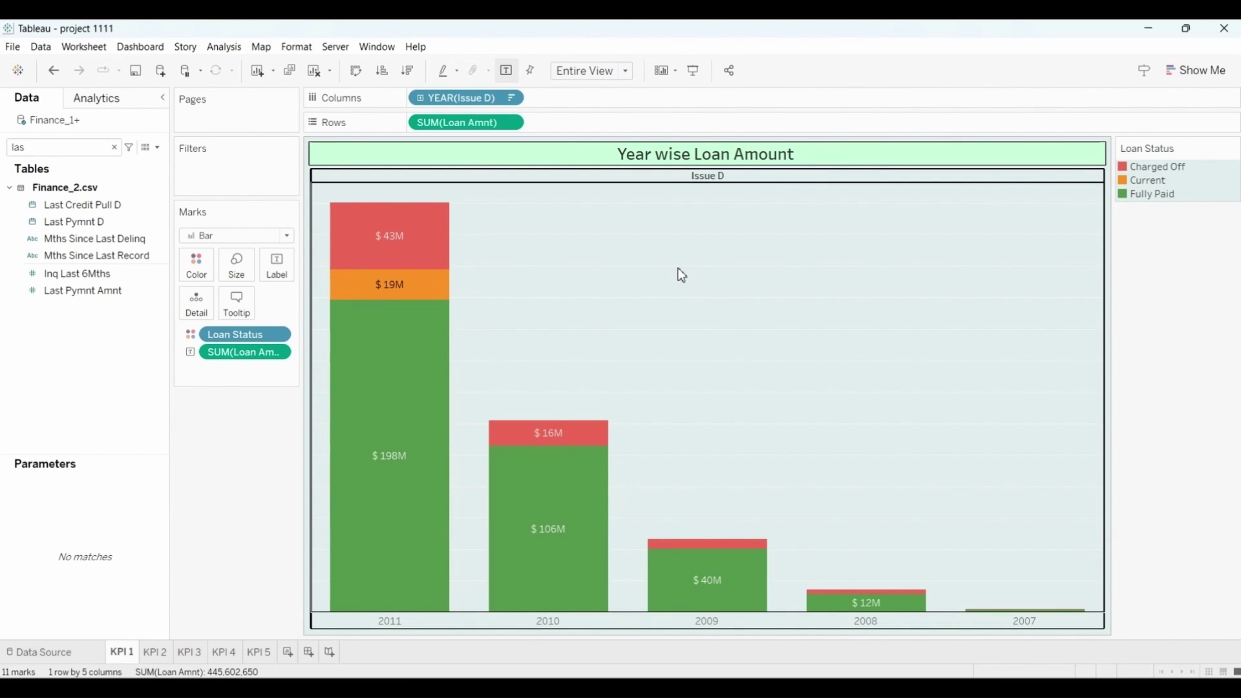
{"action": "left_click", "coordinate": [293, 654]}
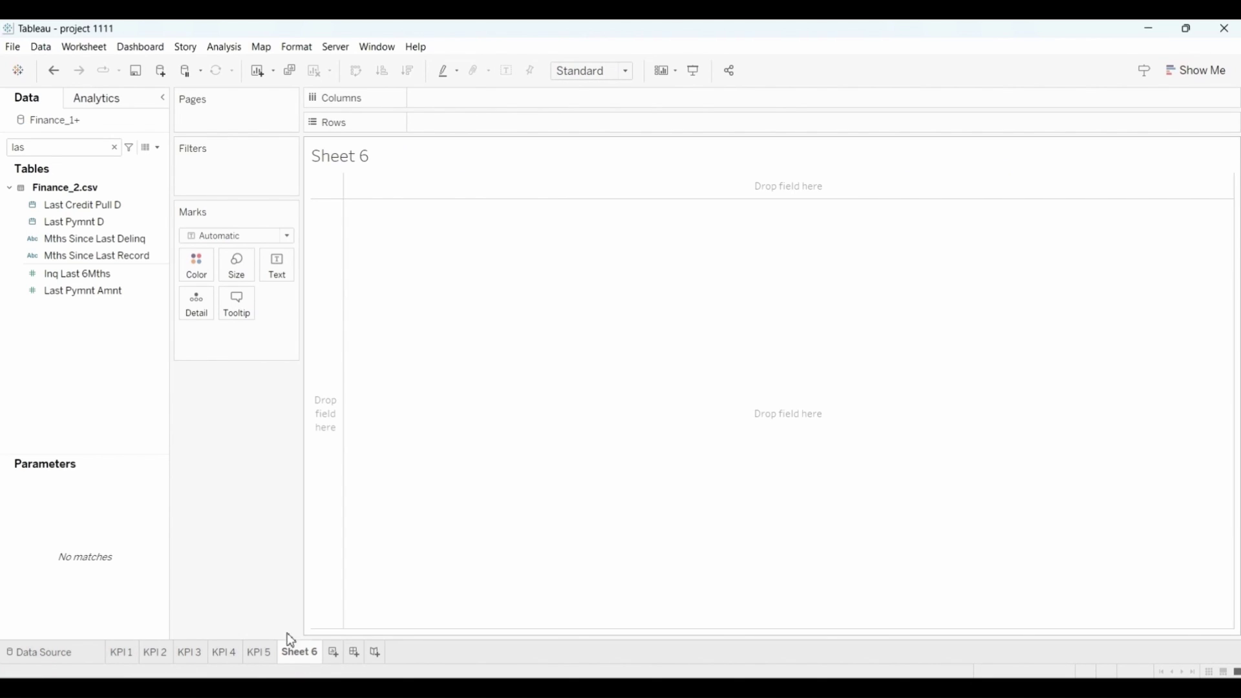
{"action": "left_click", "coordinate": [122, 653]}
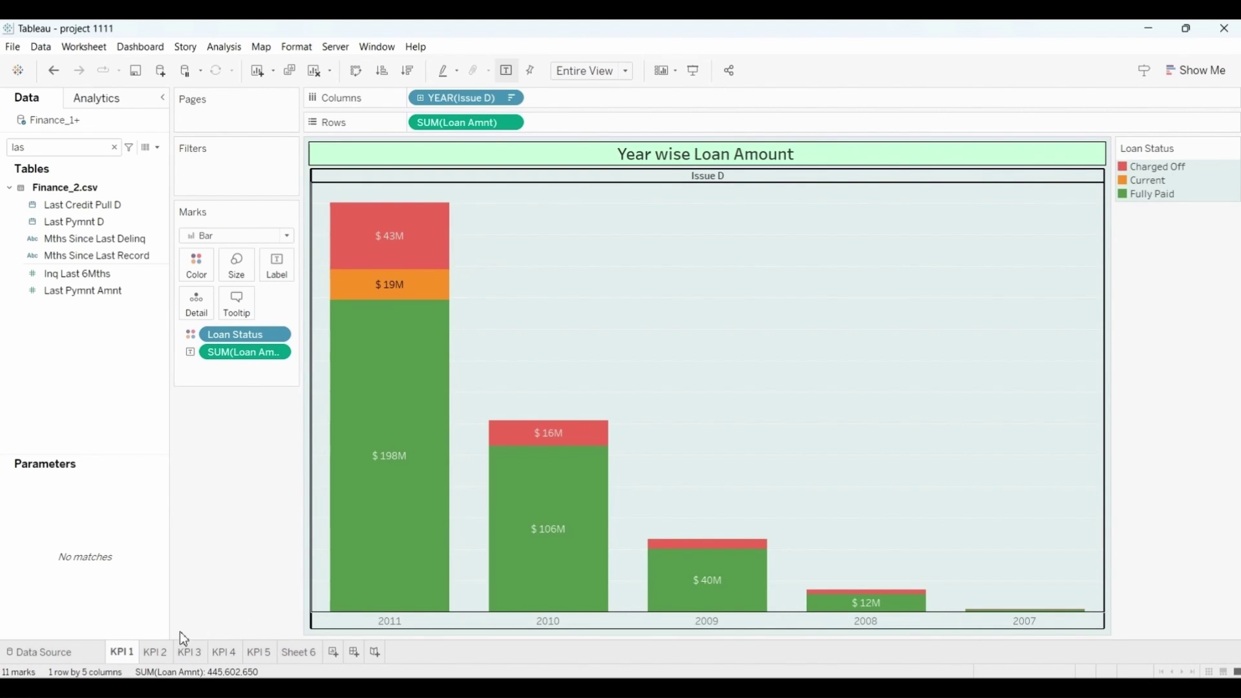
{"action": "right_click", "coordinate": [127, 653]}
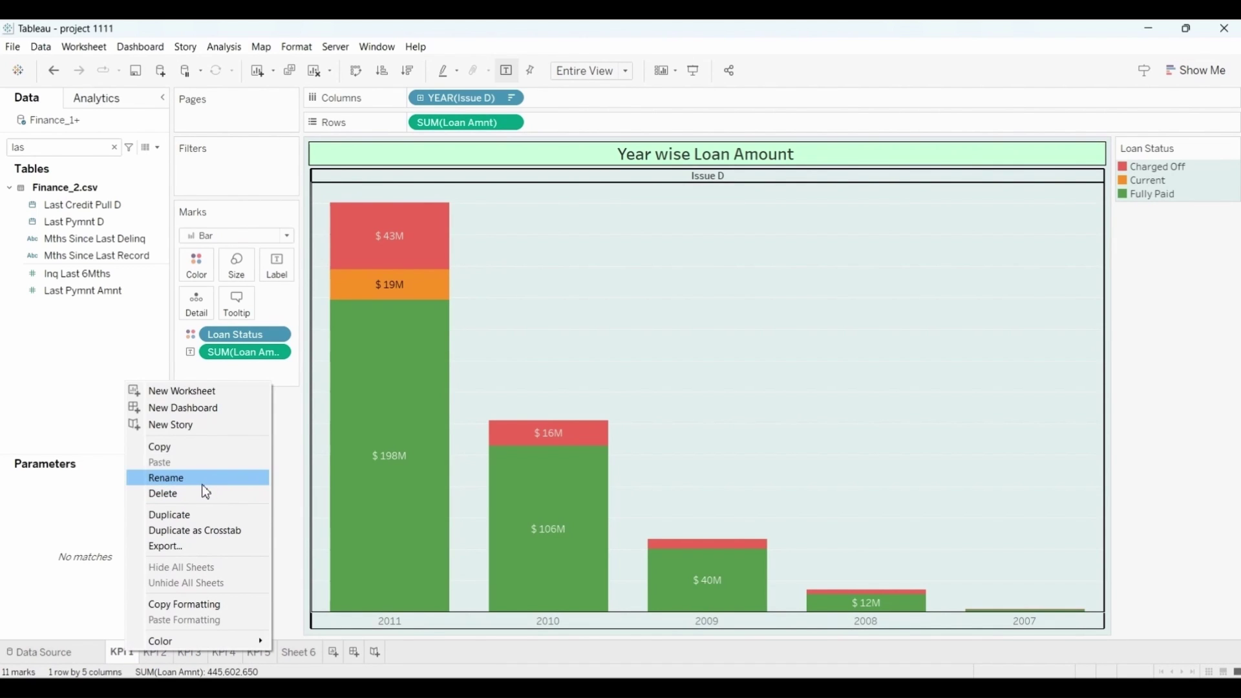
{"action": "left_click", "coordinate": [186, 517]}
{"action": "left_click_drag", "start_coordinate": [162, 652], "coordinate": [339, 656]}
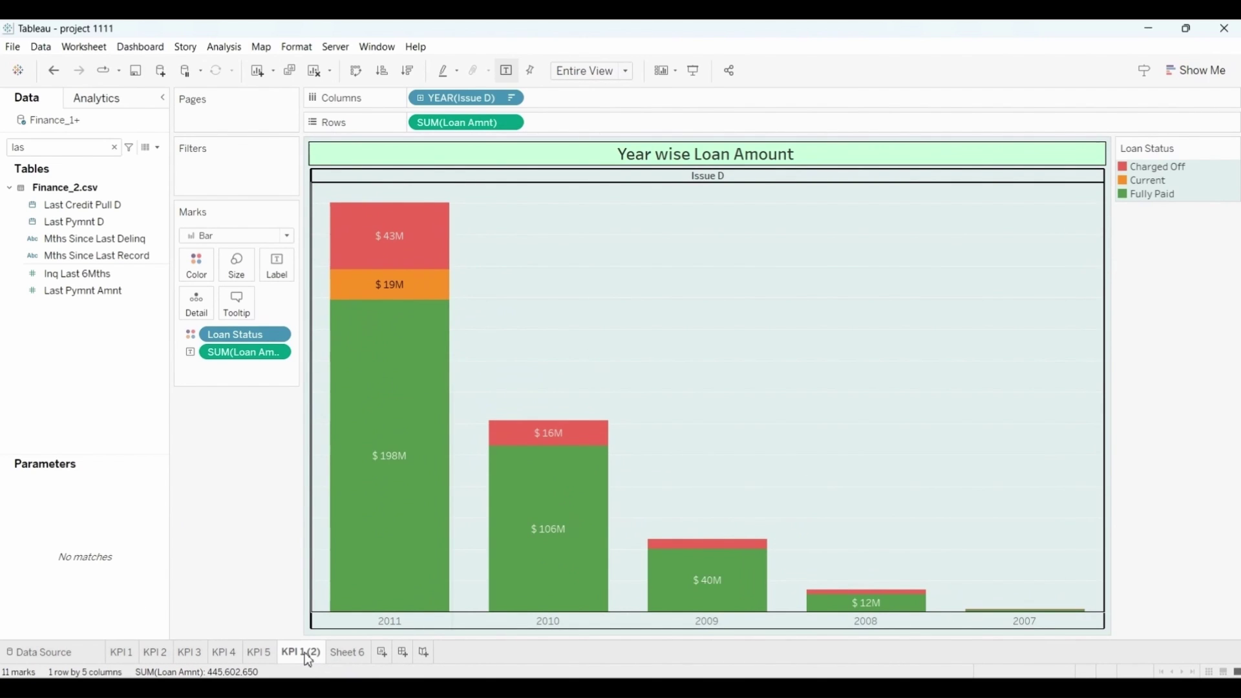
Rename the KPI 1 copy as "Year wise loan amount".
{"action": "right_click", "coordinate": [308, 656]}
{"action": "left_click", "coordinate": [376, 485]}
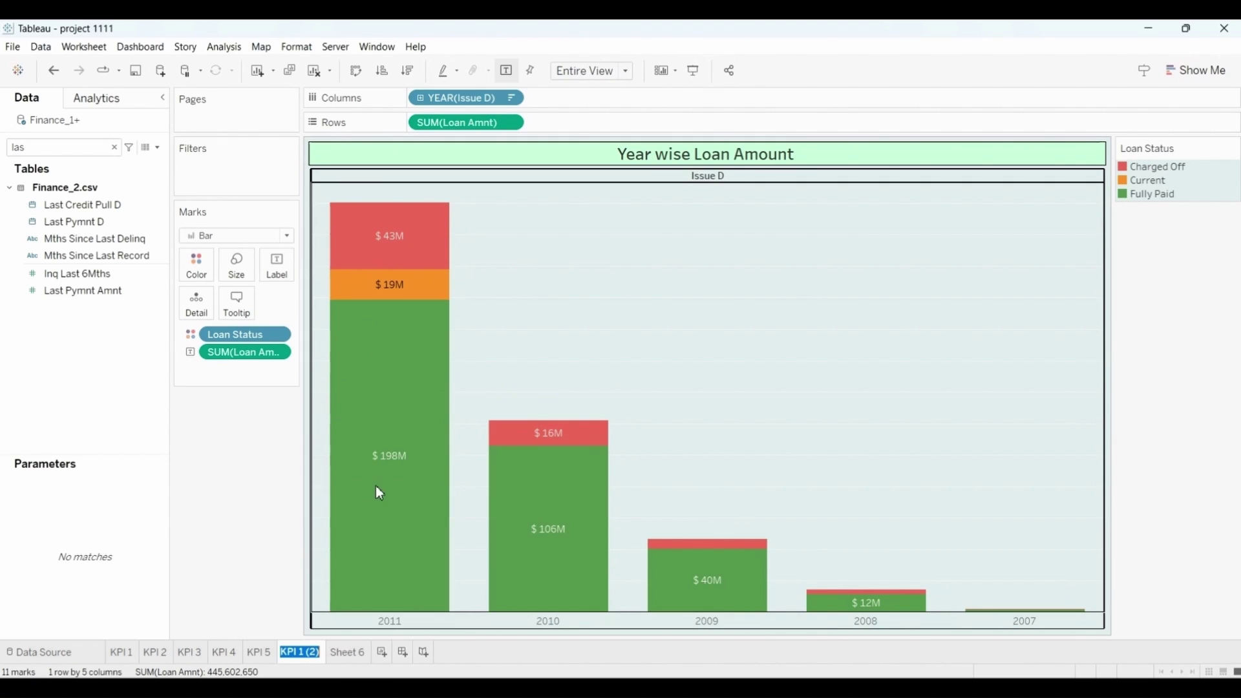
{"action": "type", "text": "Year wise loan am"}
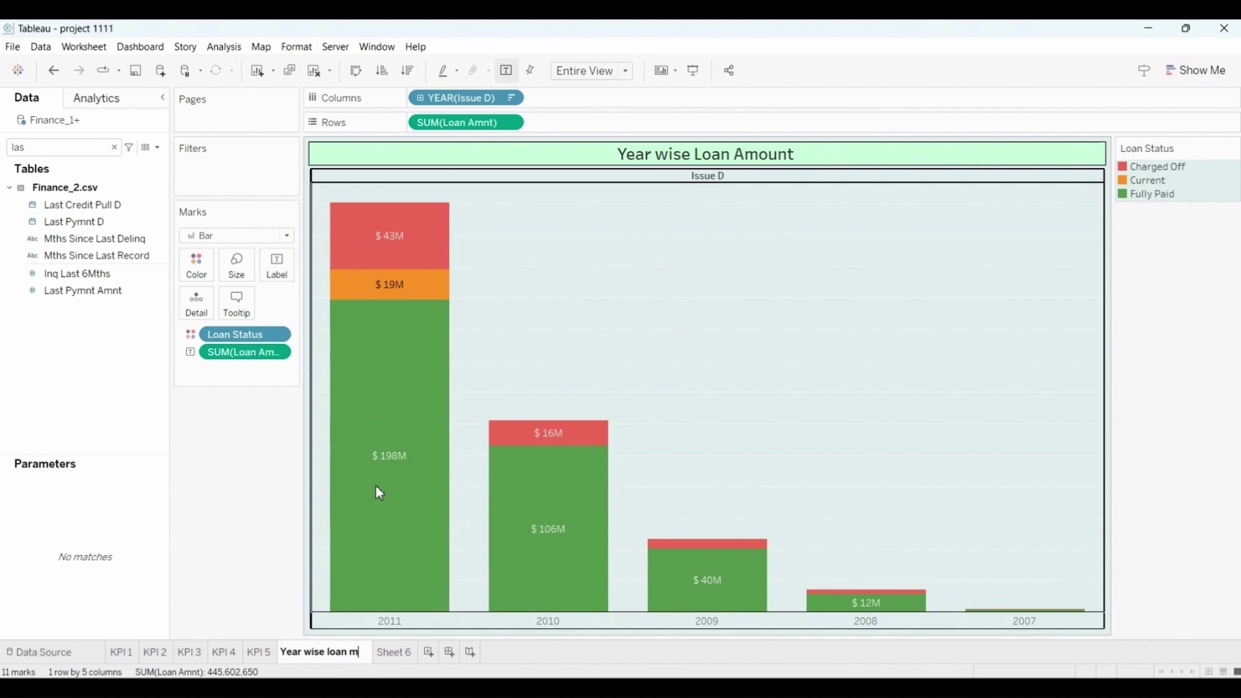
{"action": "type", "text": "ount"}
{"action": "key", "text": "Return"}
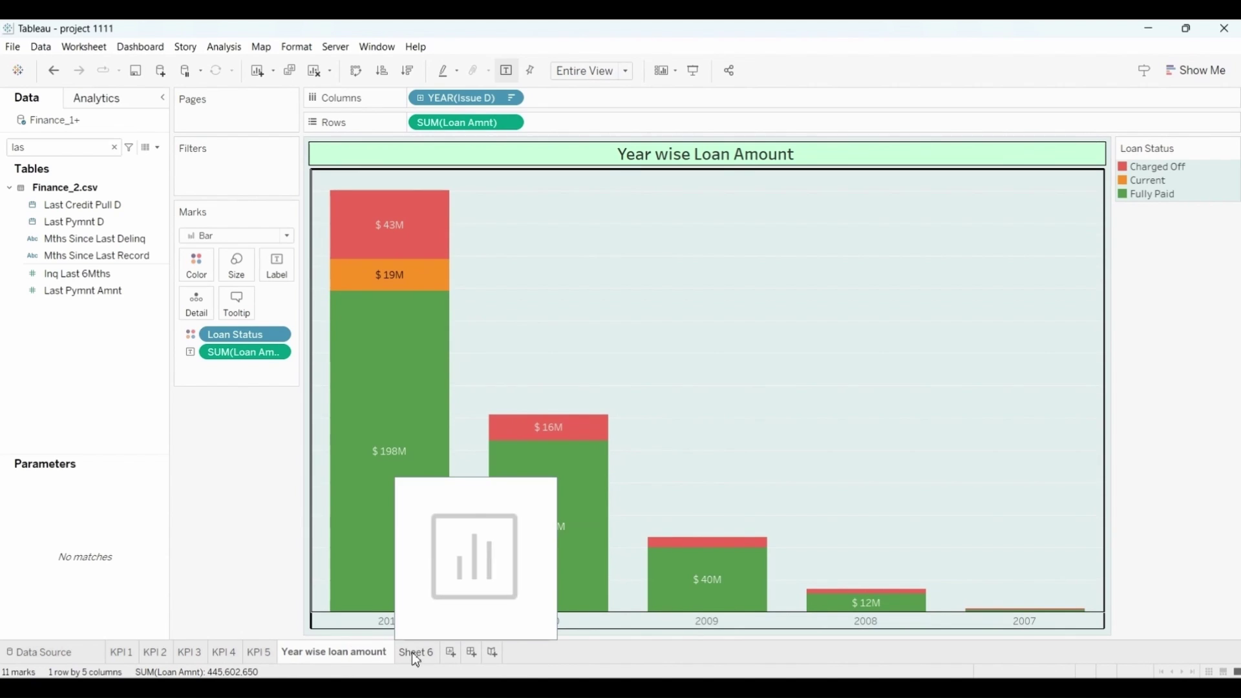
Duplicate the Year wise loan amount sheet and replace the Issue D year with its quarter in the copy's columns.
{"action": "right_click", "coordinate": [369, 657]}
{"action": "left_click", "coordinate": [428, 514]}
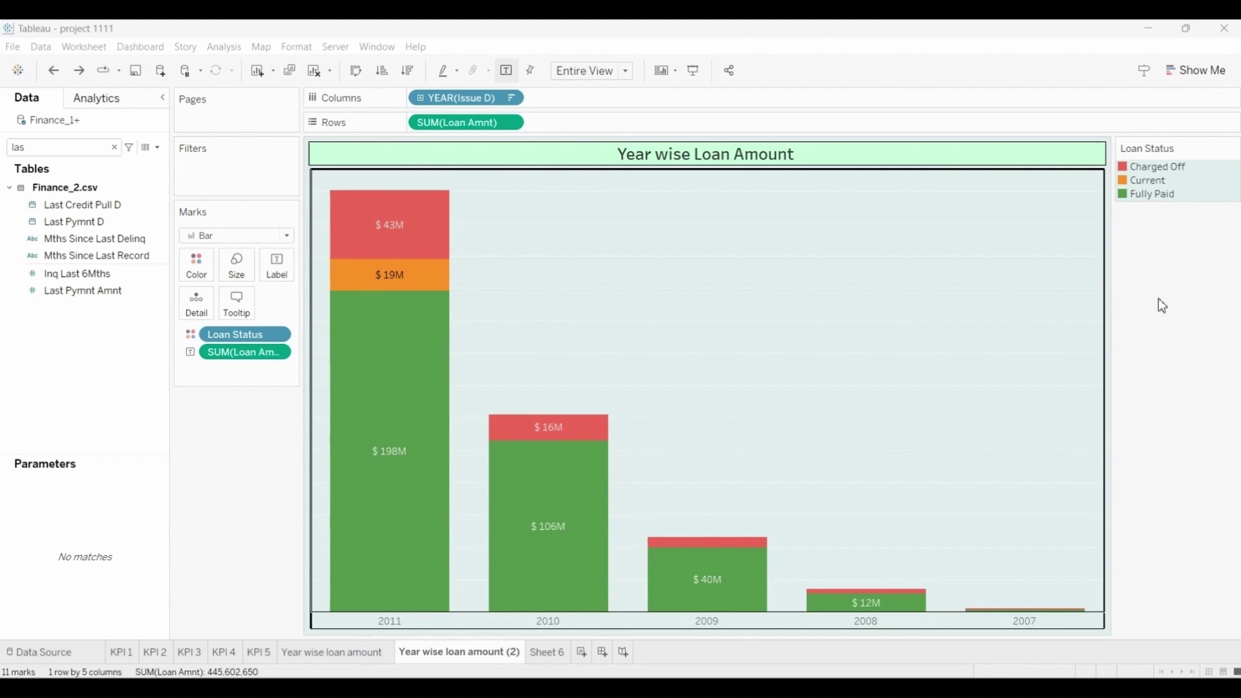
{"action": "left_click", "coordinate": [421, 98]}
{"action": "left_click", "coordinate": [511, 98]}
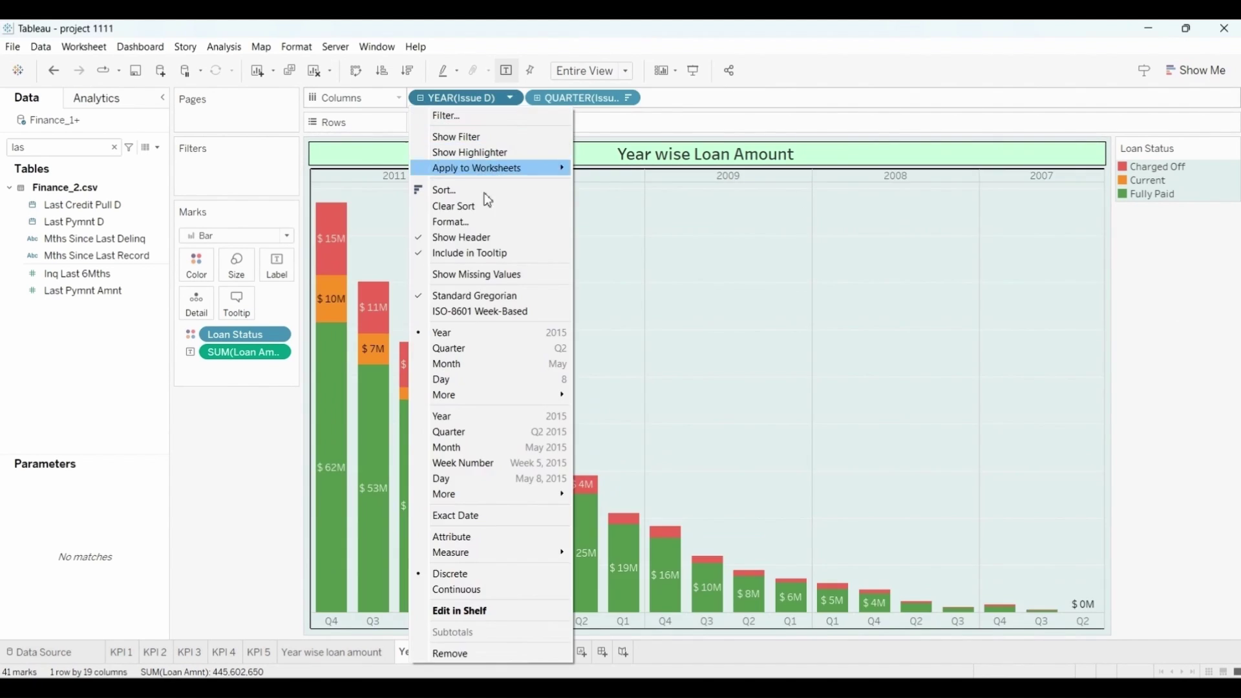
{"action": "left_click", "coordinate": [486, 656]}
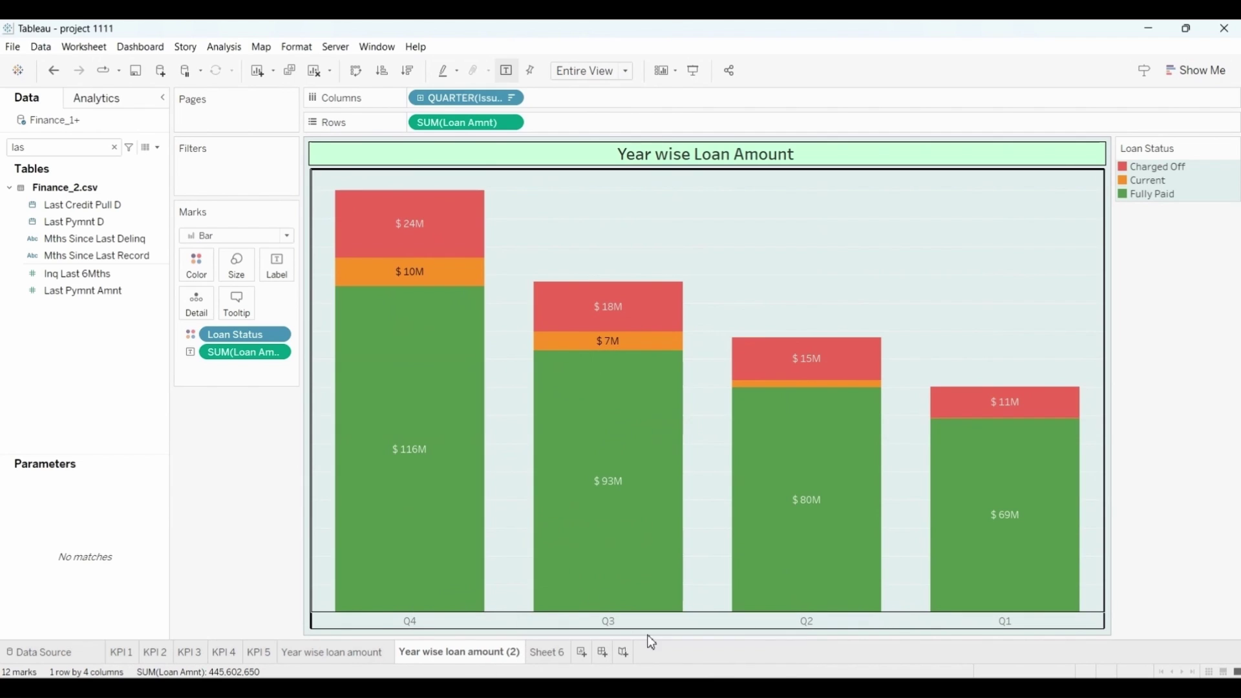
Expand the Issue D quarters into months and sort the months ascending by loan amount.
{"action": "mouse_move", "coordinate": [988, 409]}
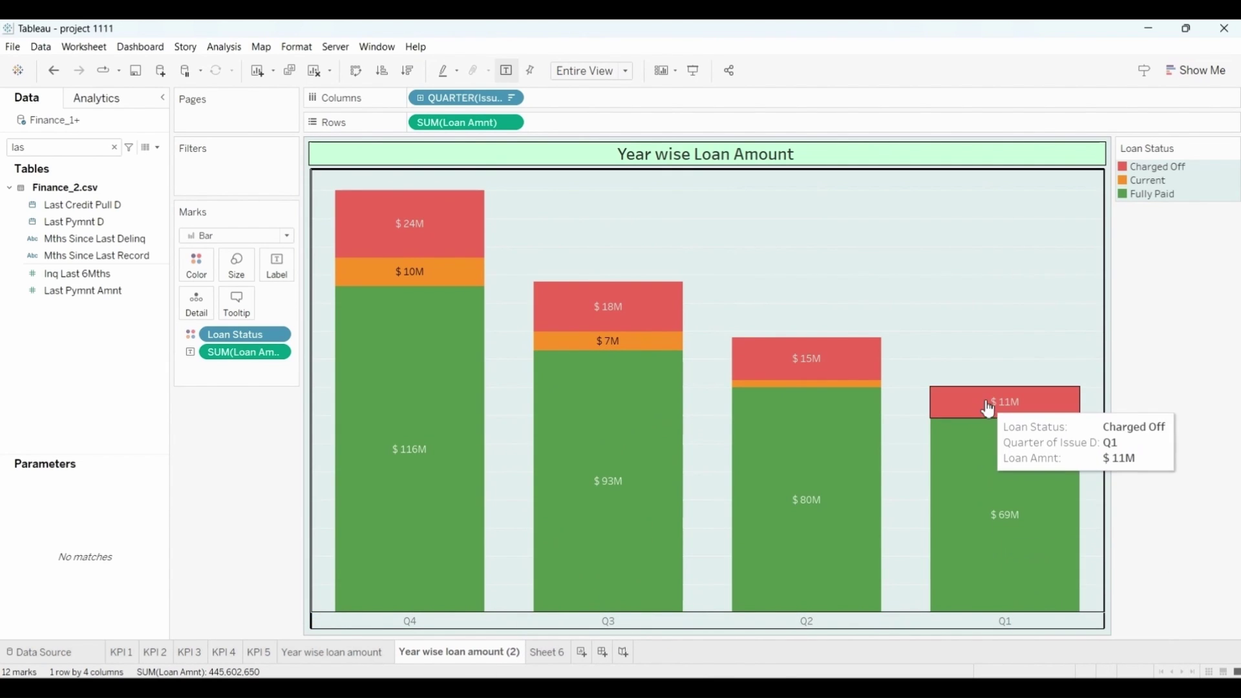
{"action": "mouse_move", "coordinate": [340, 297]}
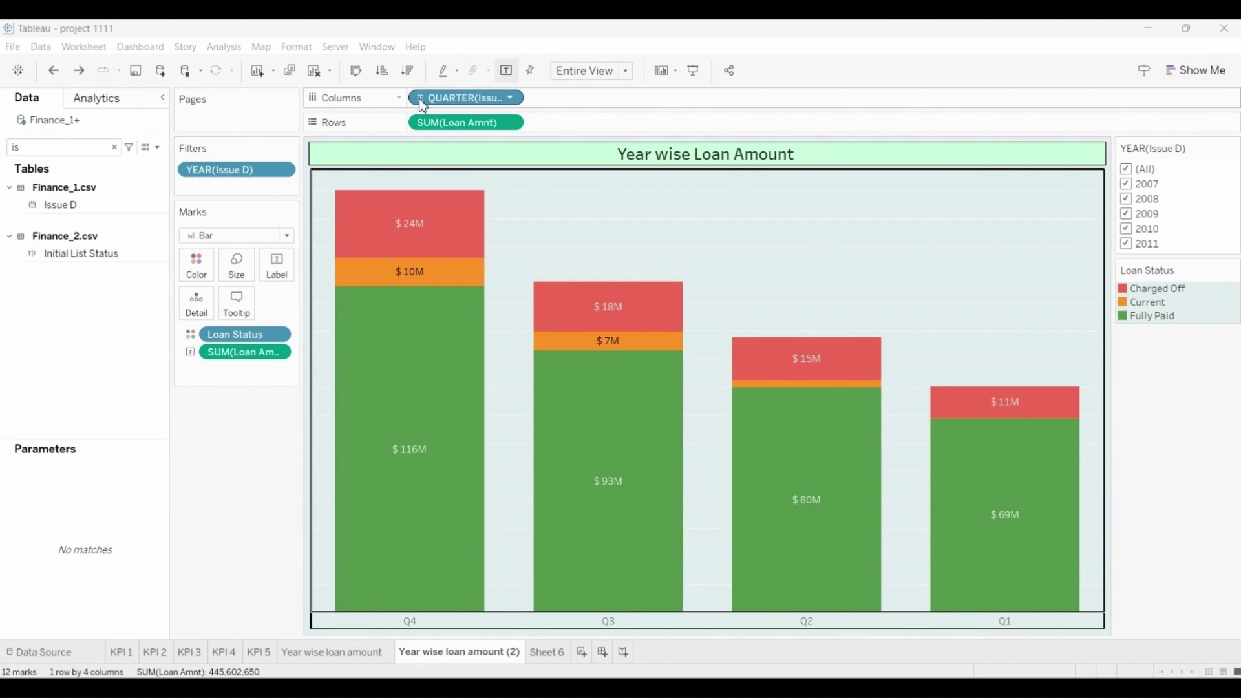
{"action": "left_click", "coordinate": [420, 98]}
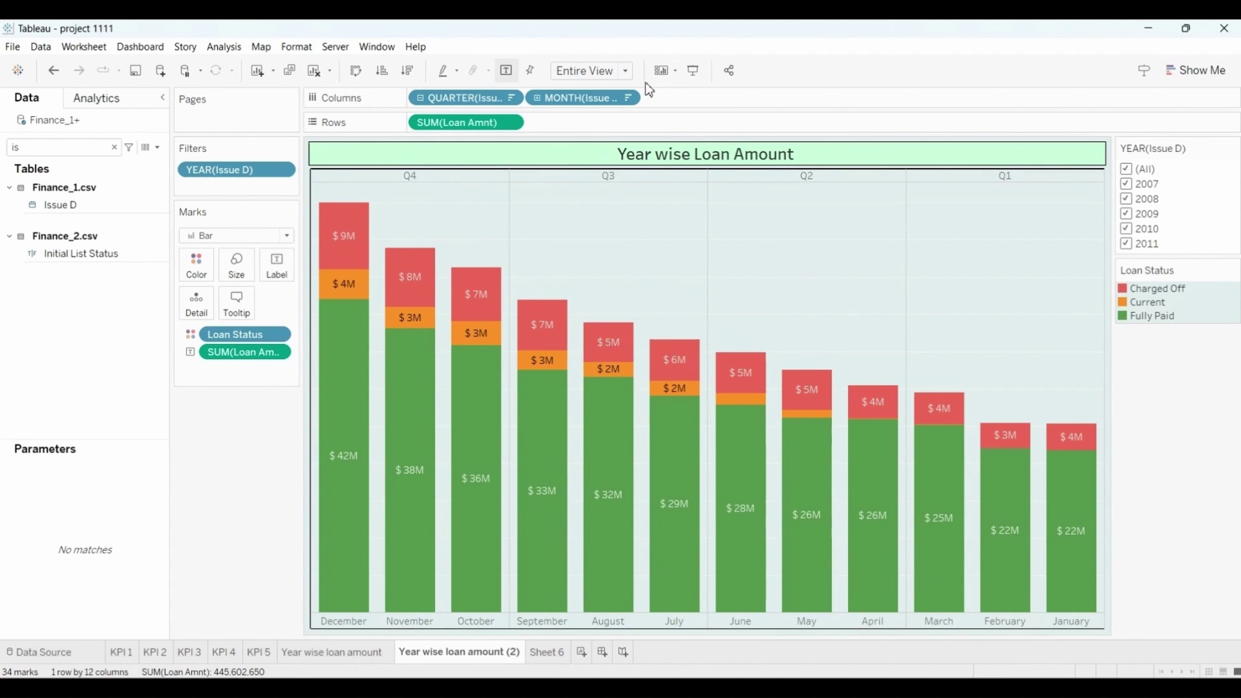
{"action": "left_click", "coordinate": [382, 70]}
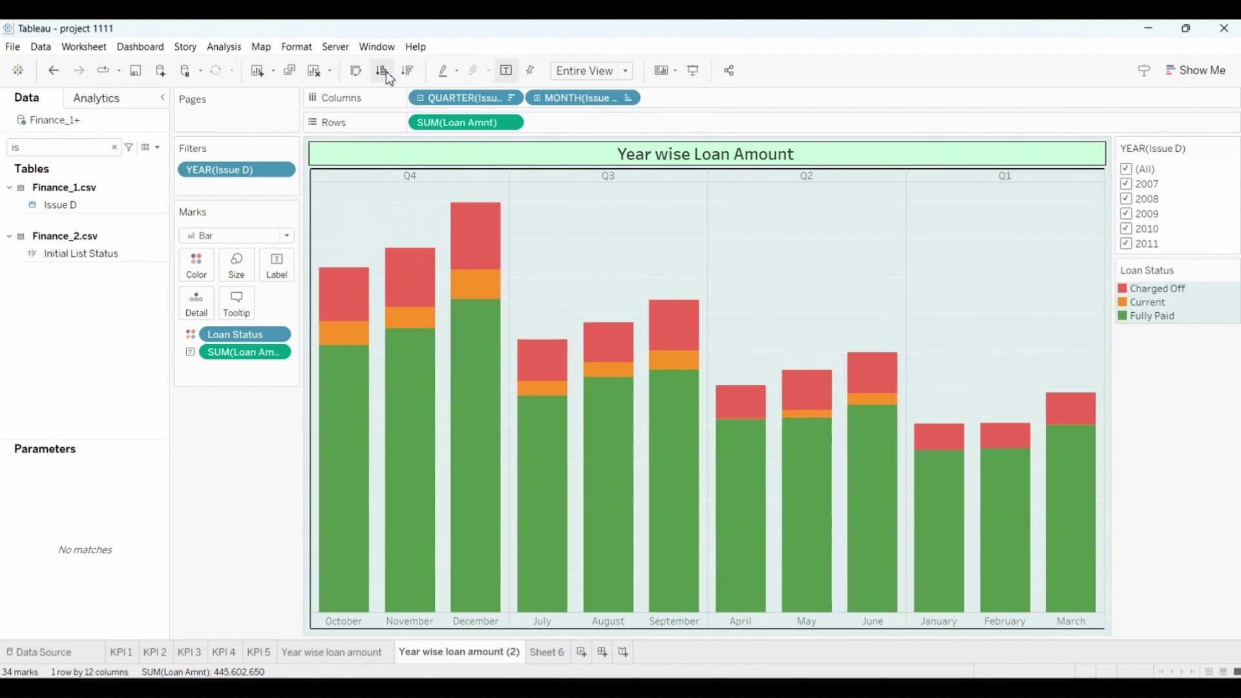
{"action": "mouse_move", "coordinate": [409, 528]}
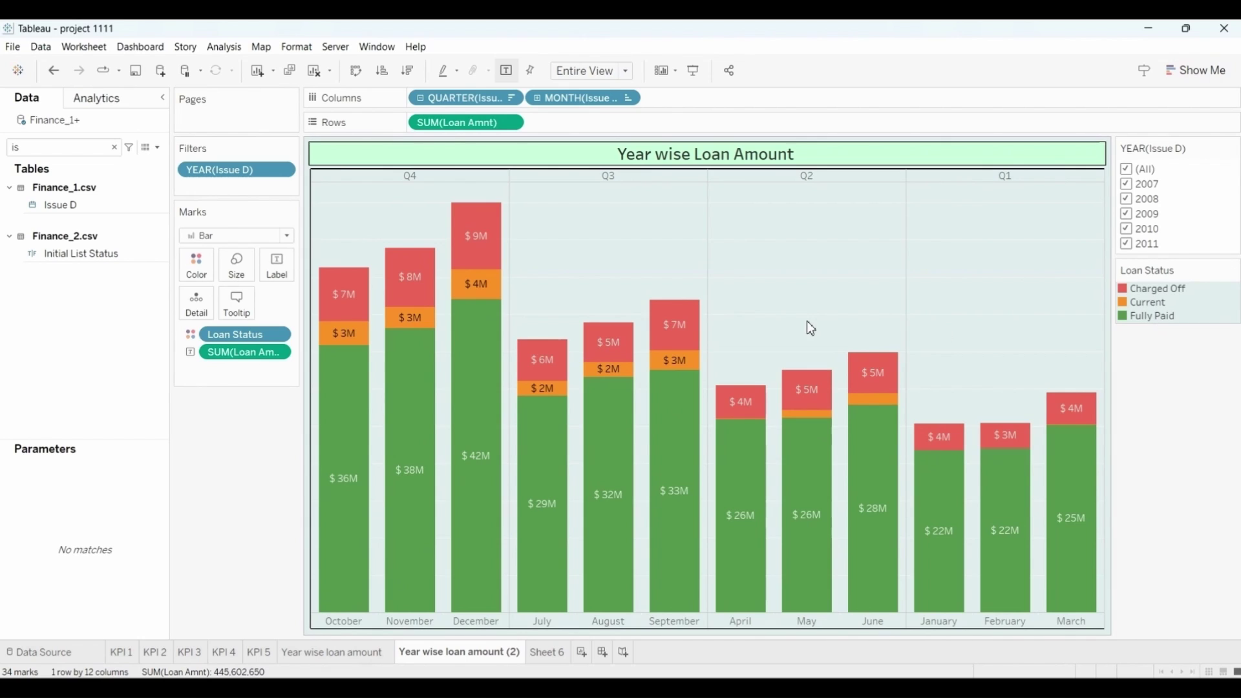
Rename the Year wise loan amount (2) sheet as "Quarter wise".
{"action": "right_click", "coordinate": [477, 659]}
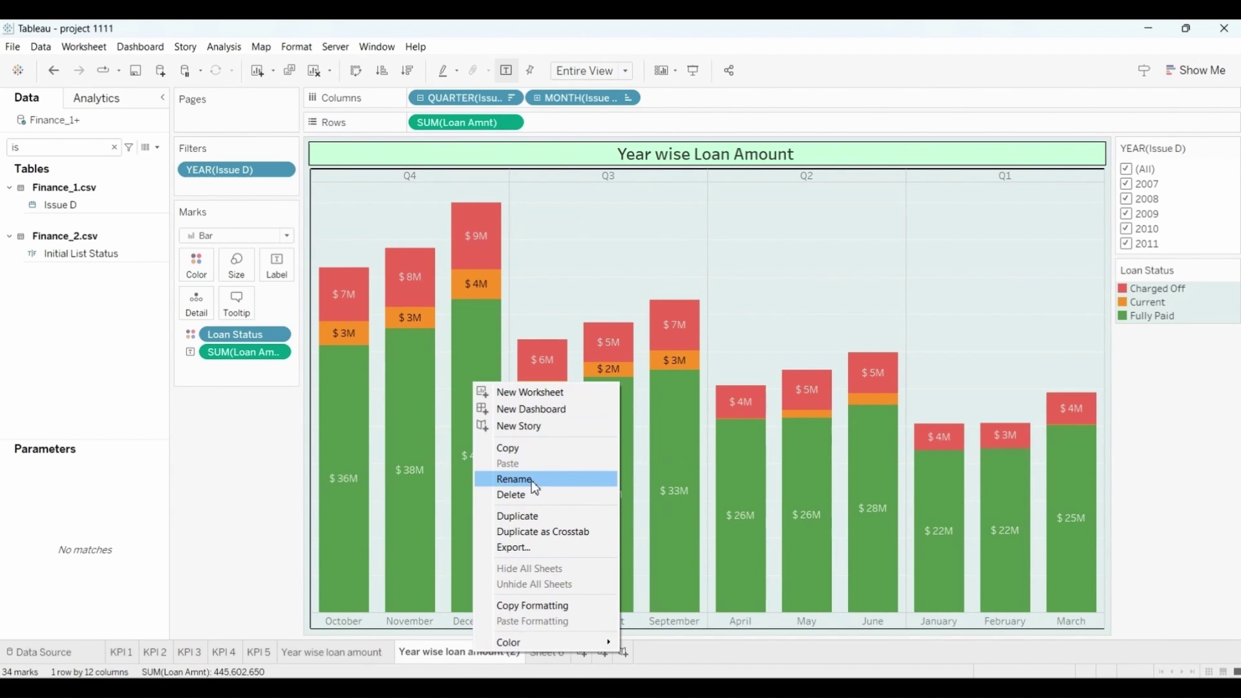
{"action": "left_click", "coordinate": [531, 480]}
{"action": "type", "text": "Quarter wise"}
{"action": "key", "text": "Return"}
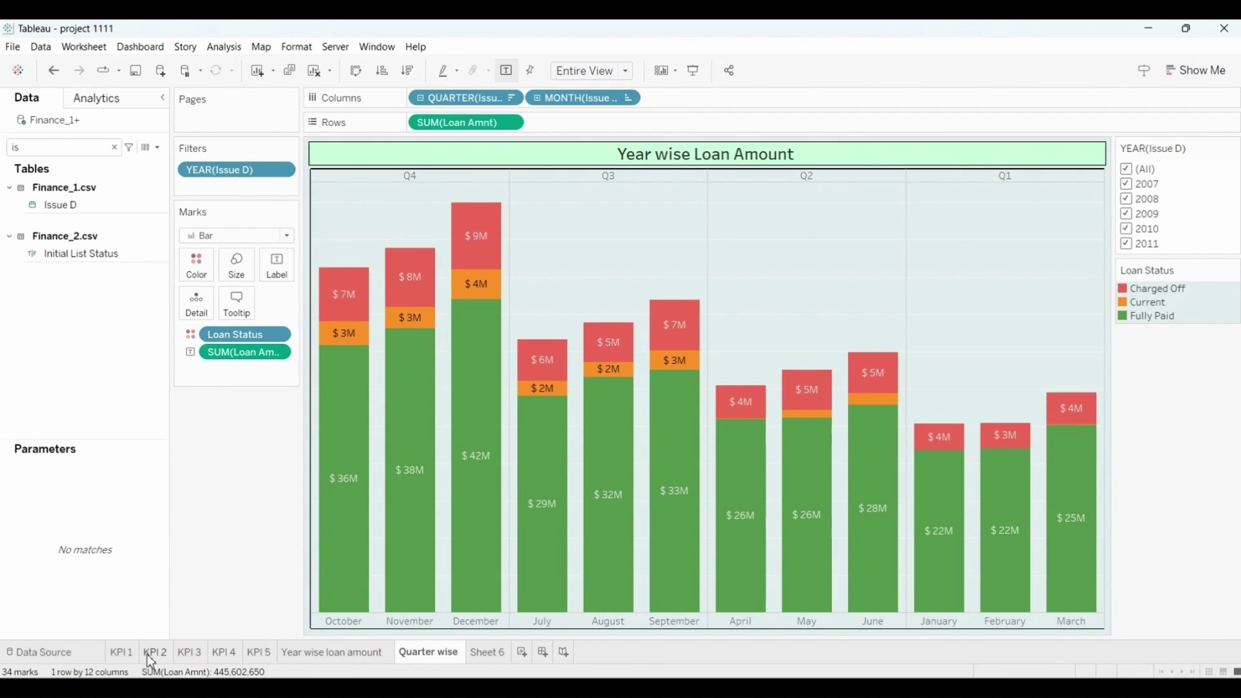
Delete the empty Sheet 6 worksheet.
{"action": "left_click", "coordinate": [127, 652]}
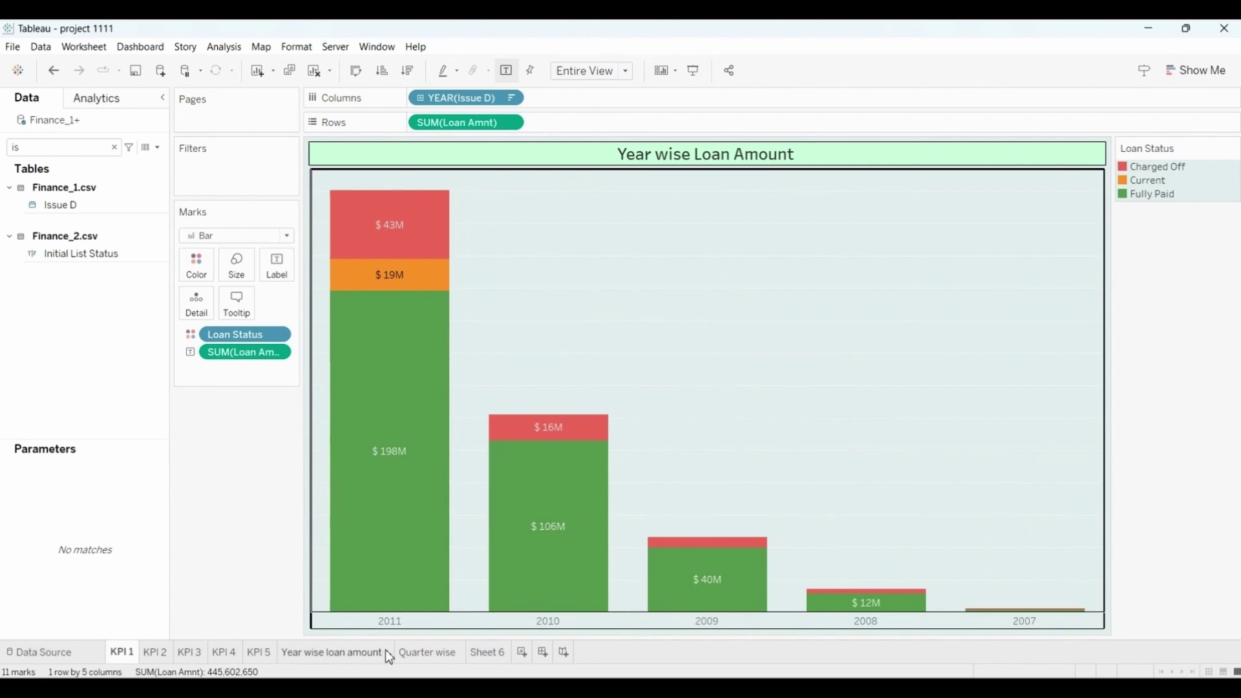
{"action": "left_click", "coordinate": [488, 654]}
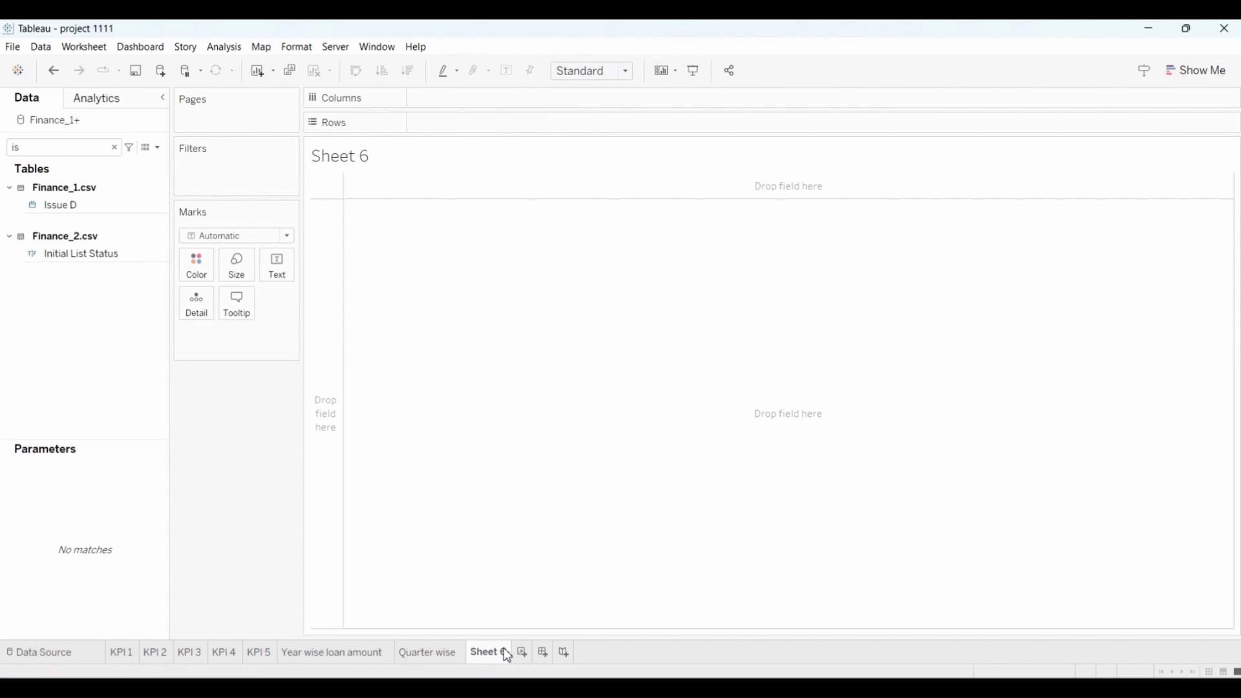
{"action": "right_click", "coordinate": [503, 649]}
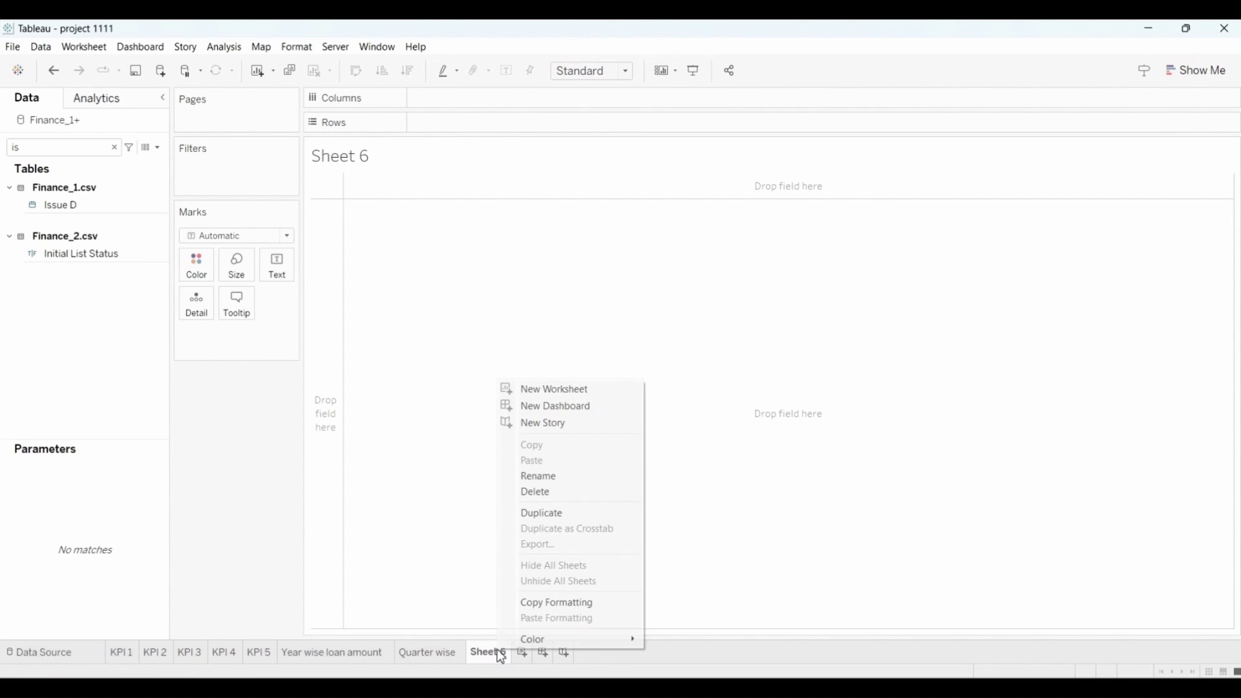
{"action": "left_click", "coordinate": [536, 491]}
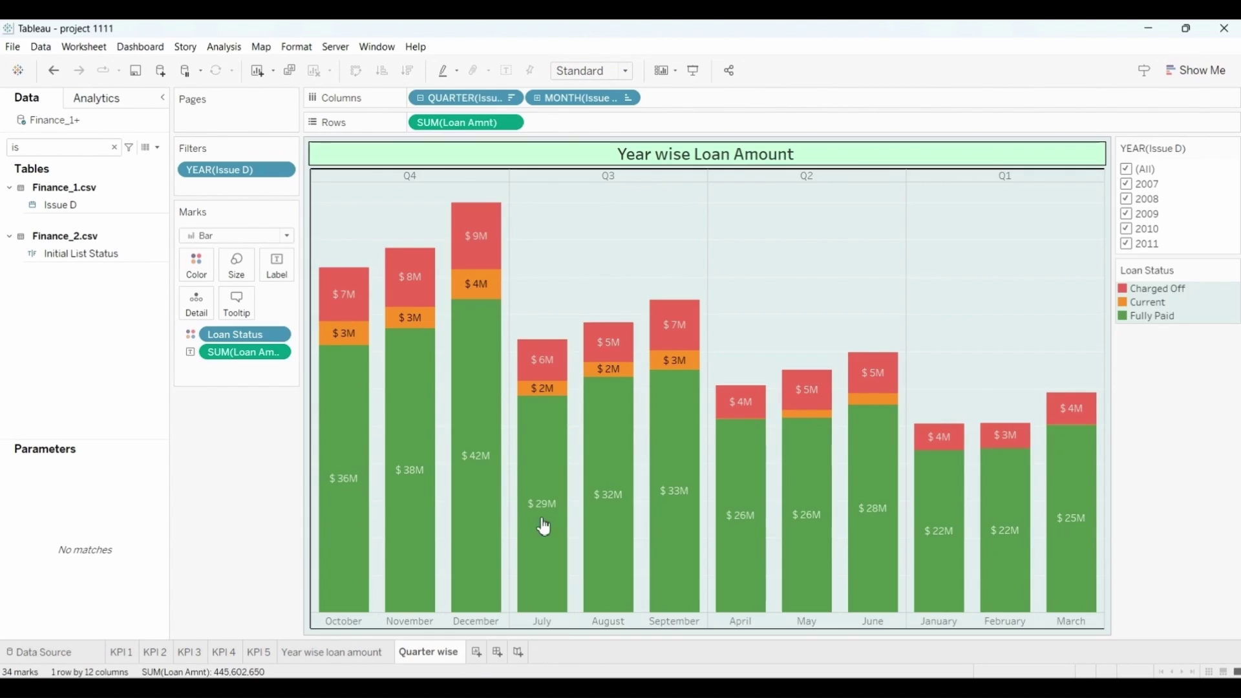
Create a new dashboard and rename it "KPI 1 Details analysis".
{"action": "left_click", "coordinate": [495, 651]}
{"action": "right_click", "coordinate": [494, 651]}
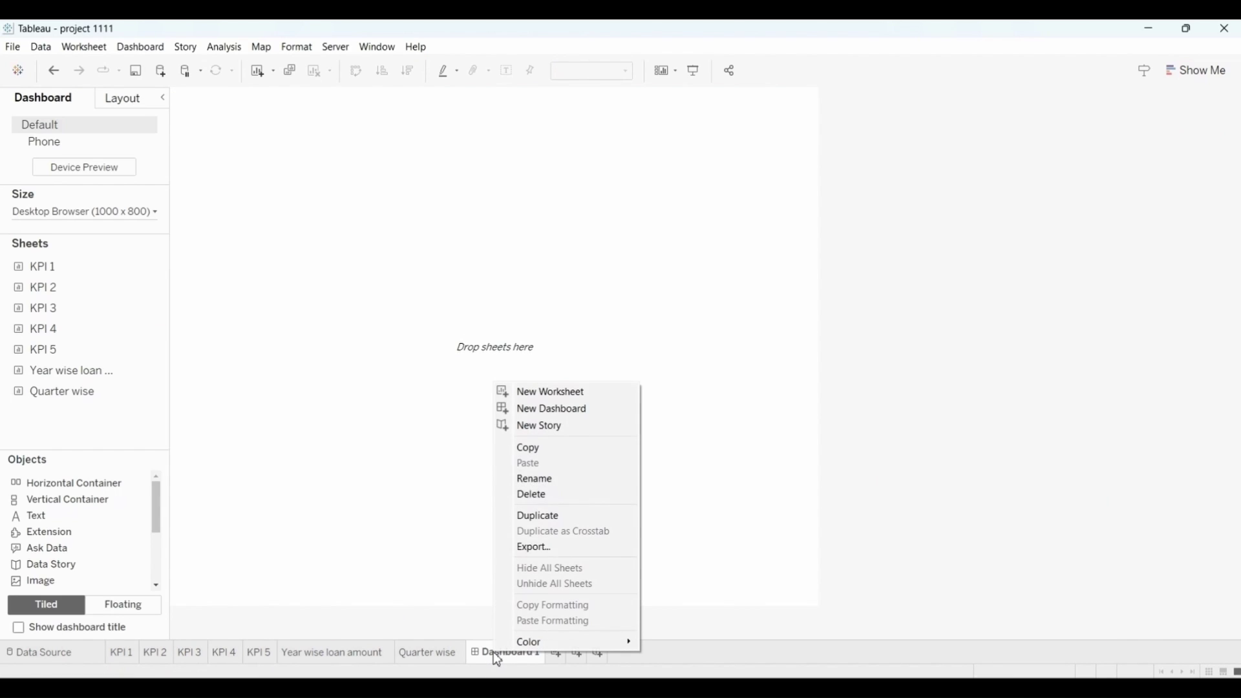
{"action": "left_click", "coordinate": [543, 480]}
{"action": "type", "text": "K"}
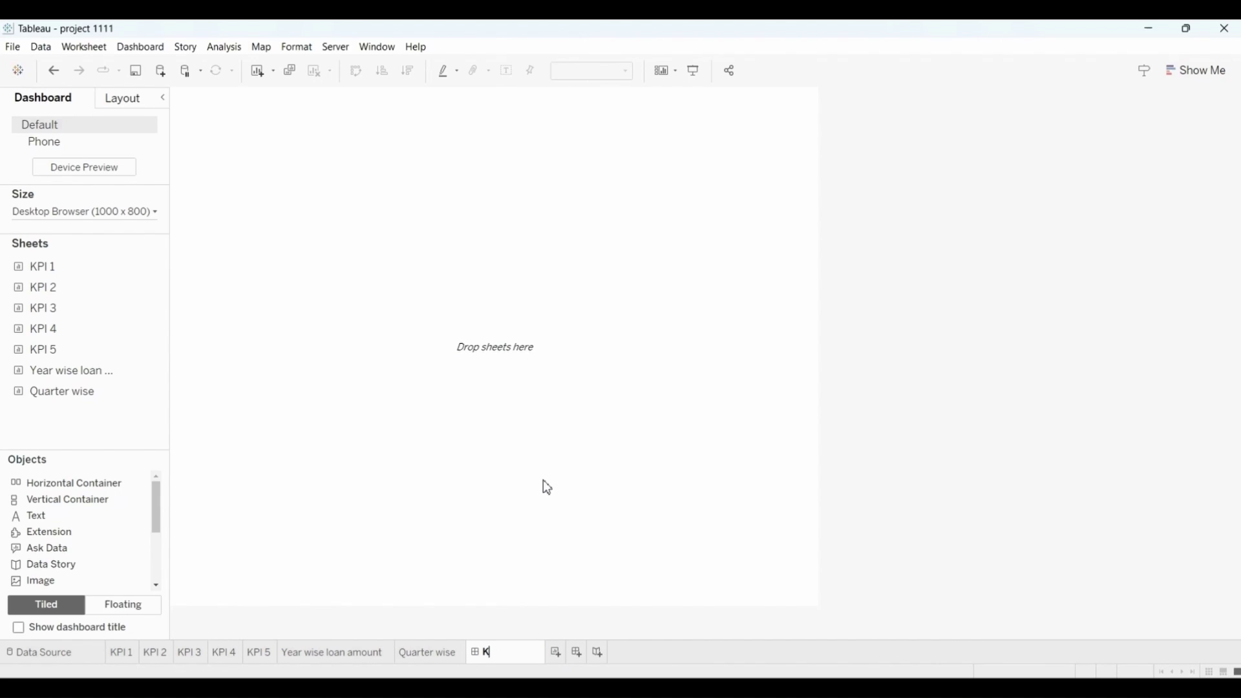
{"action": "type", "text": "PI 1 Details anal"}
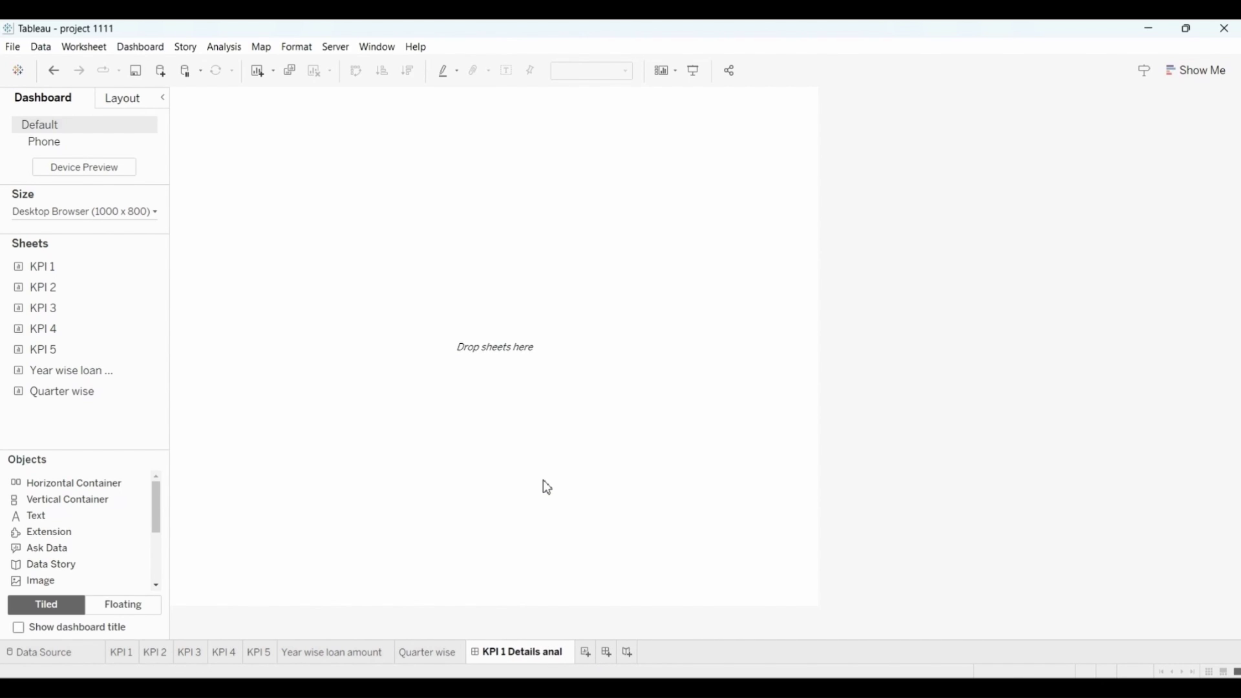
{"action": "type", "text": "ysis"}
{"action": "key", "text": "Return"}
Change the dashboard size from fixed to Automatic.
{"action": "left_click", "coordinate": [146, 219]}
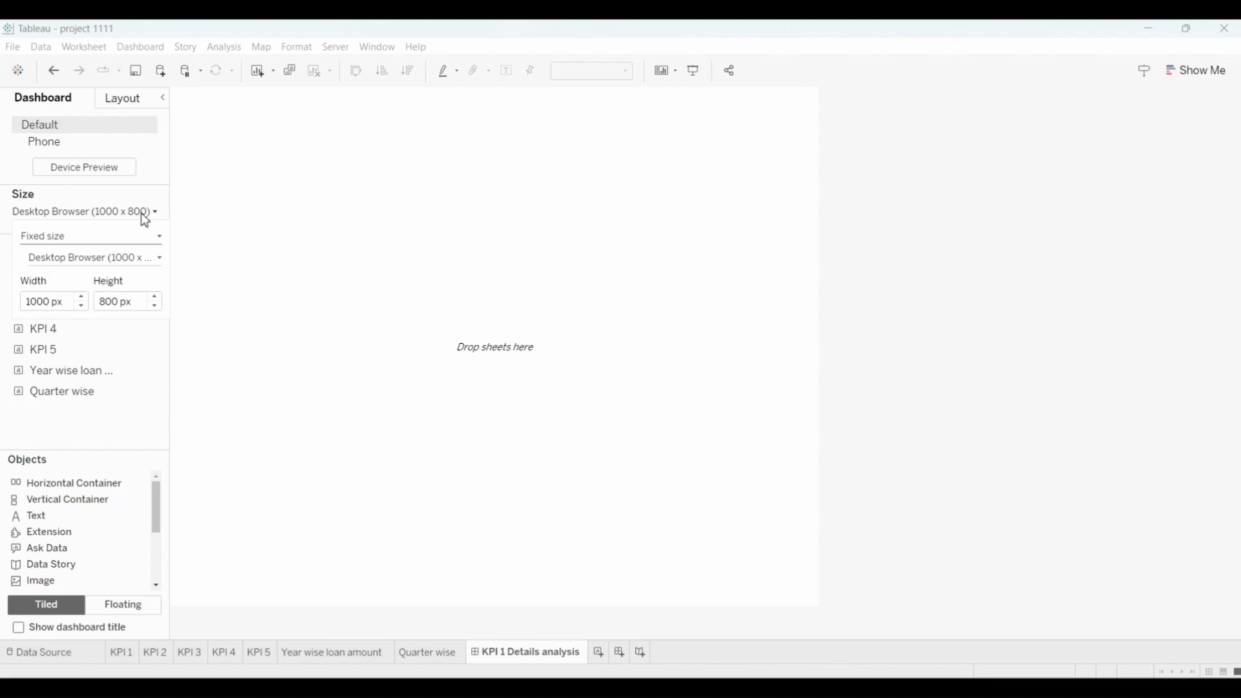
{"action": "left_click", "coordinate": [89, 243]}
{"action": "left_click", "coordinate": [45, 264]}
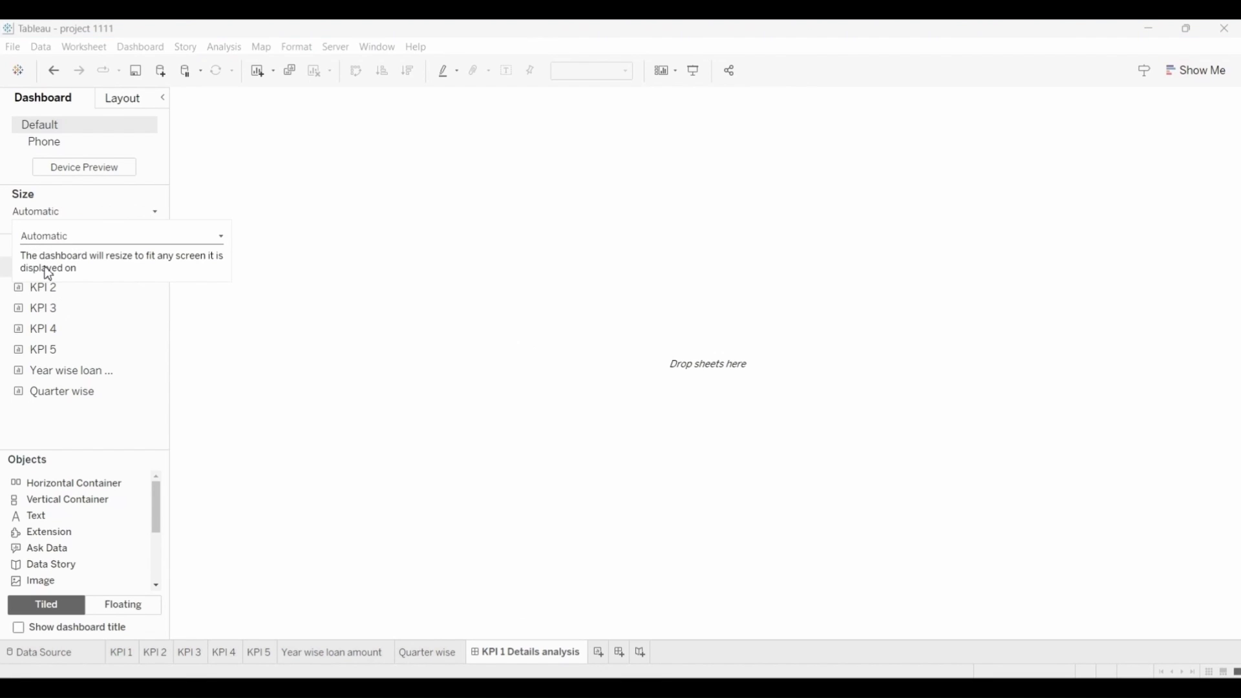
{"action": "left_click", "coordinate": [393, 295]}
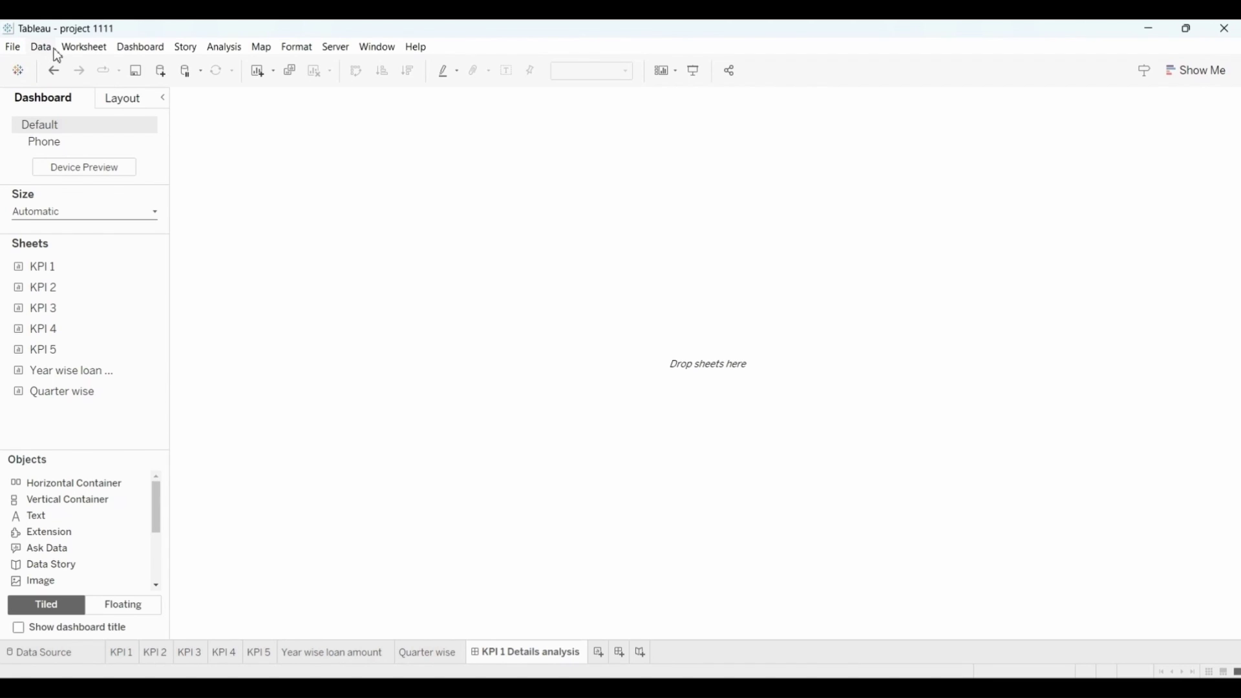
Set the dashboard's default shading to the pale teal colour used on the worksheets.
{"action": "left_click", "coordinate": [147, 48]}
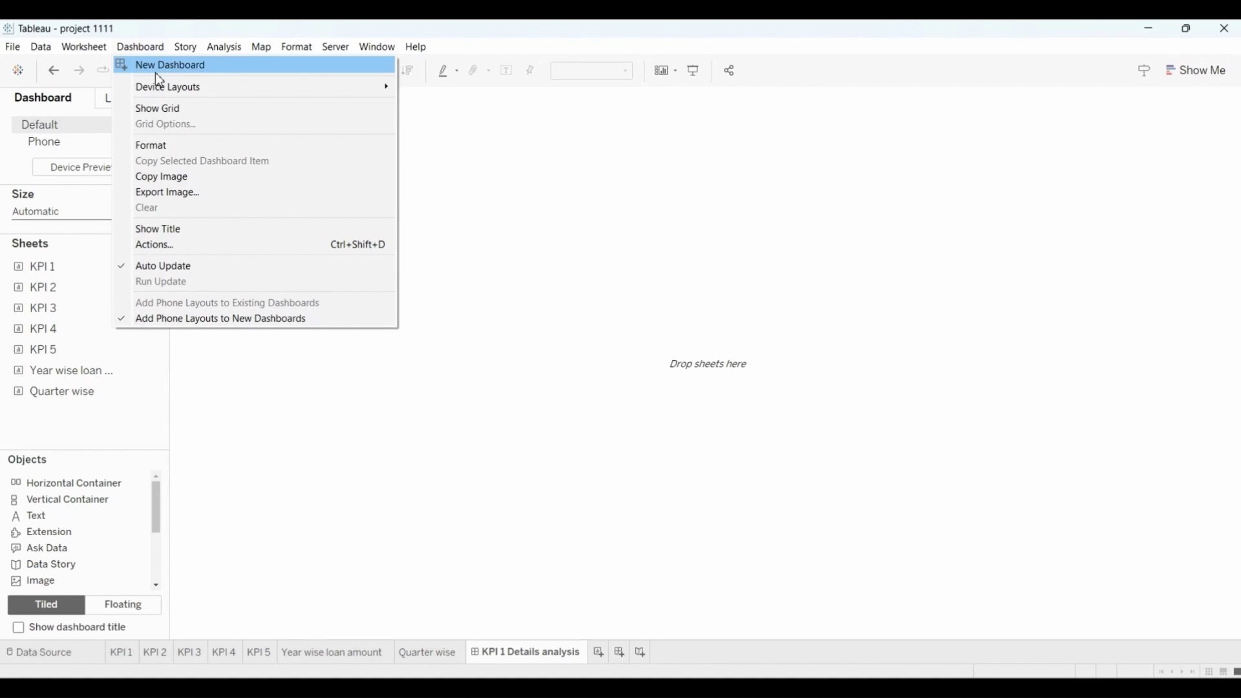
{"action": "left_click", "coordinate": [161, 148]}
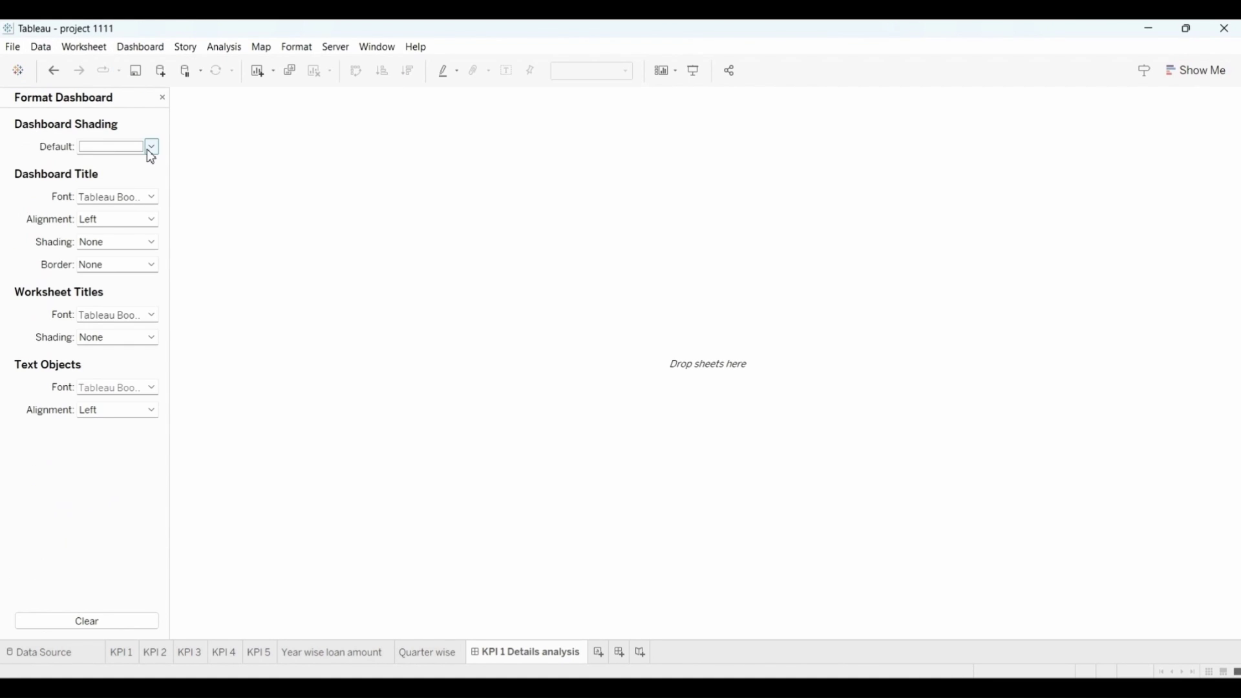
{"action": "left_click", "coordinate": [151, 150]}
{"action": "left_click", "coordinate": [194, 194]}
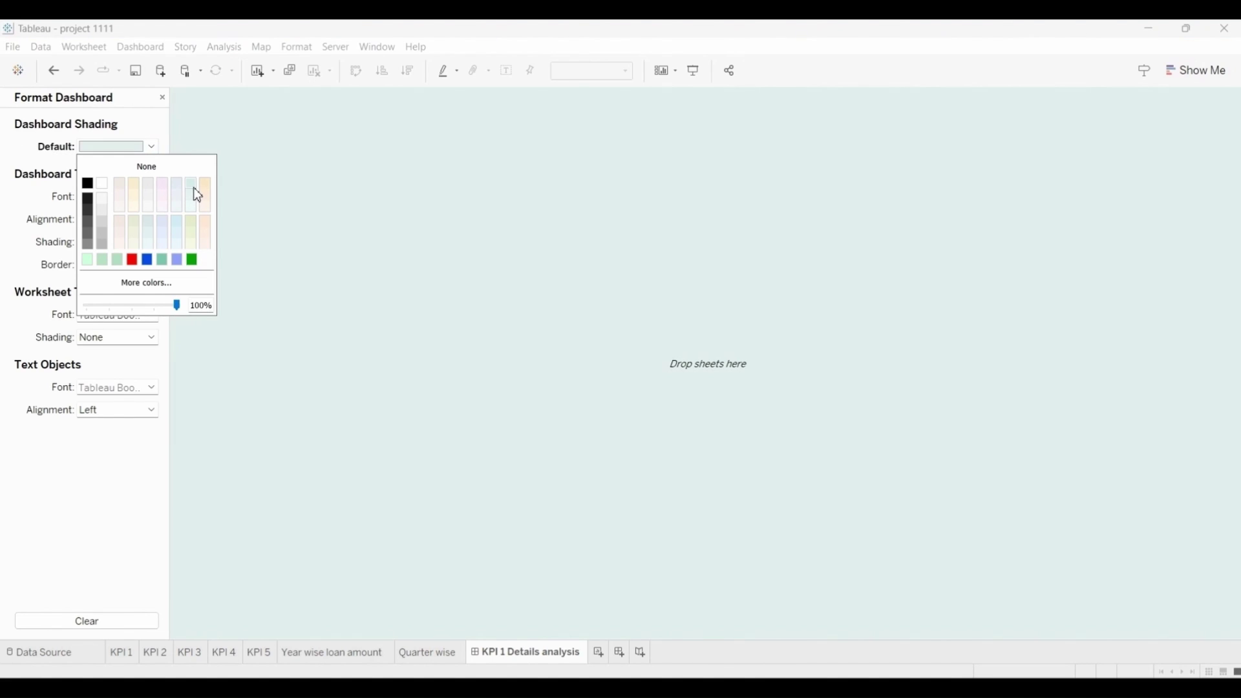
{"action": "left_click", "coordinate": [421, 277]}
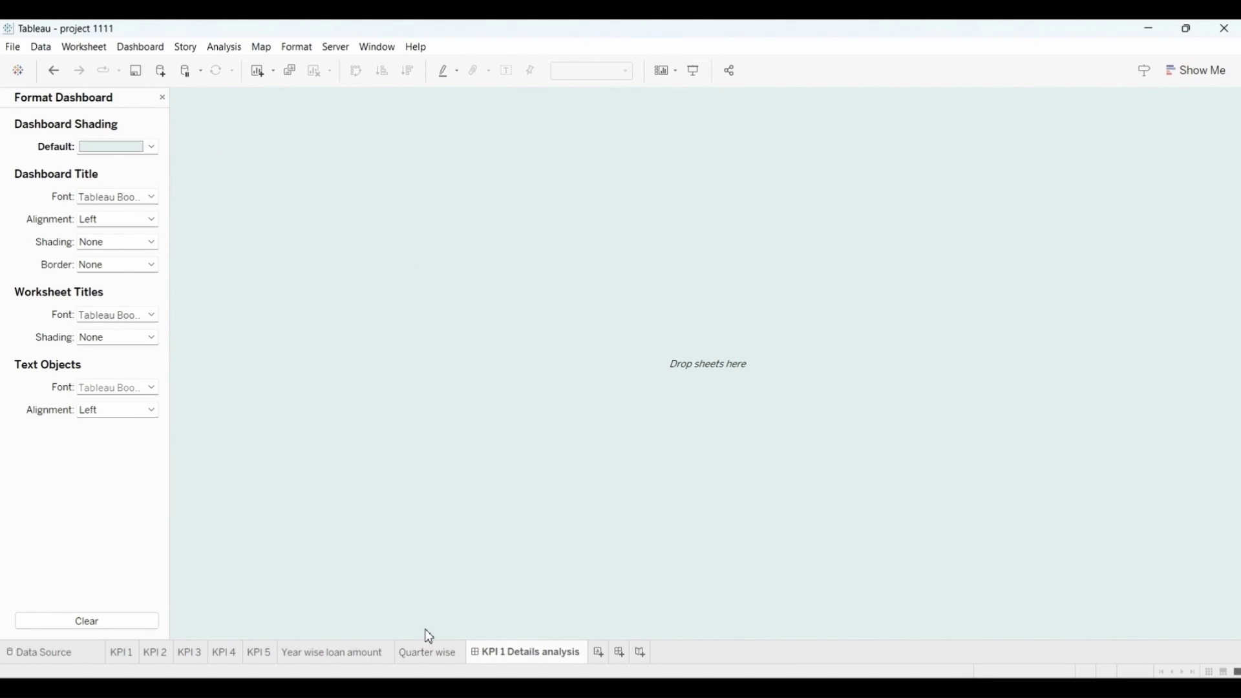
{"action": "left_click", "coordinate": [162, 98]}
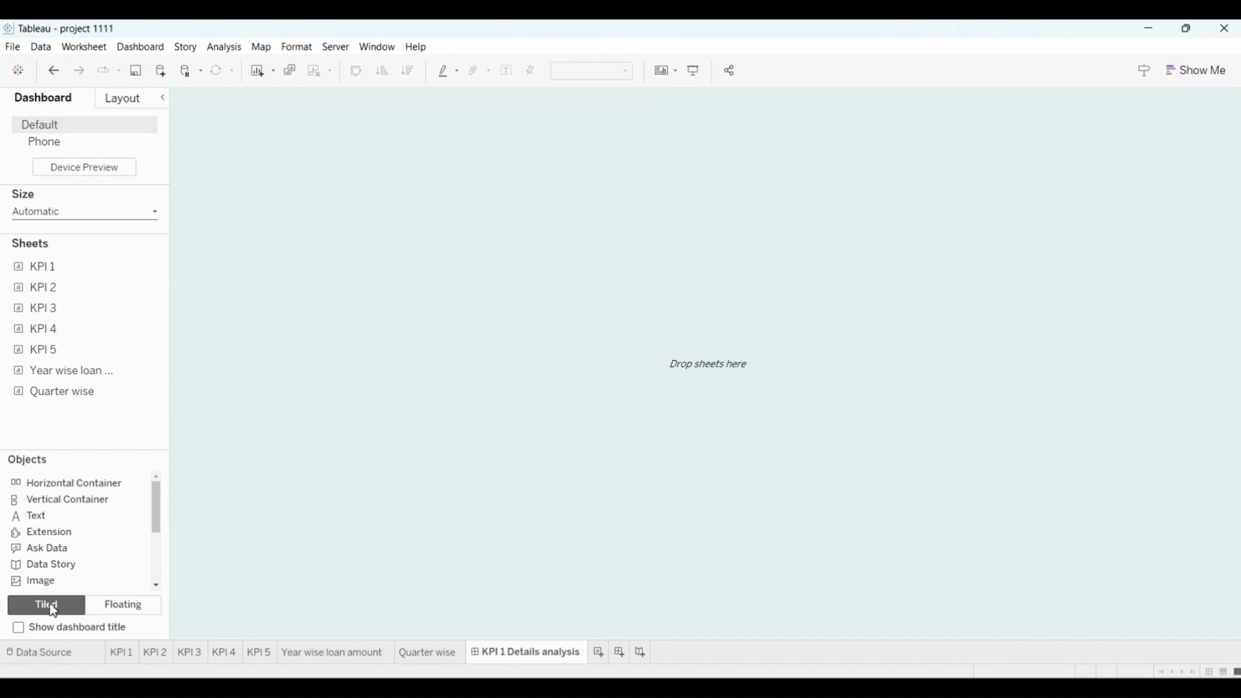
Add the Year wise loan amount sheet to the dashboard and place the Quarter wise sheet above it.
{"action": "left_click_drag", "start_coordinate": [73, 373], "coordinate": [417, 249]}
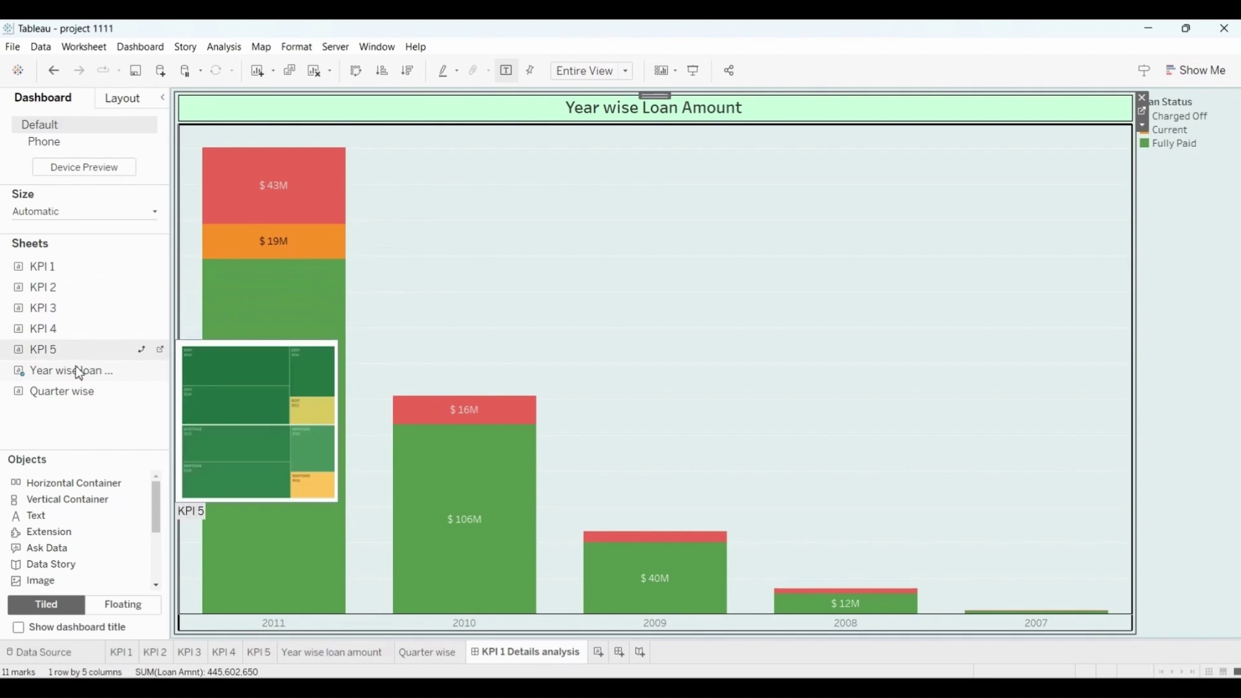
{"action": "left_click_drag", "start_coordinate": [61, 393], "coordinate": [278, 404]}
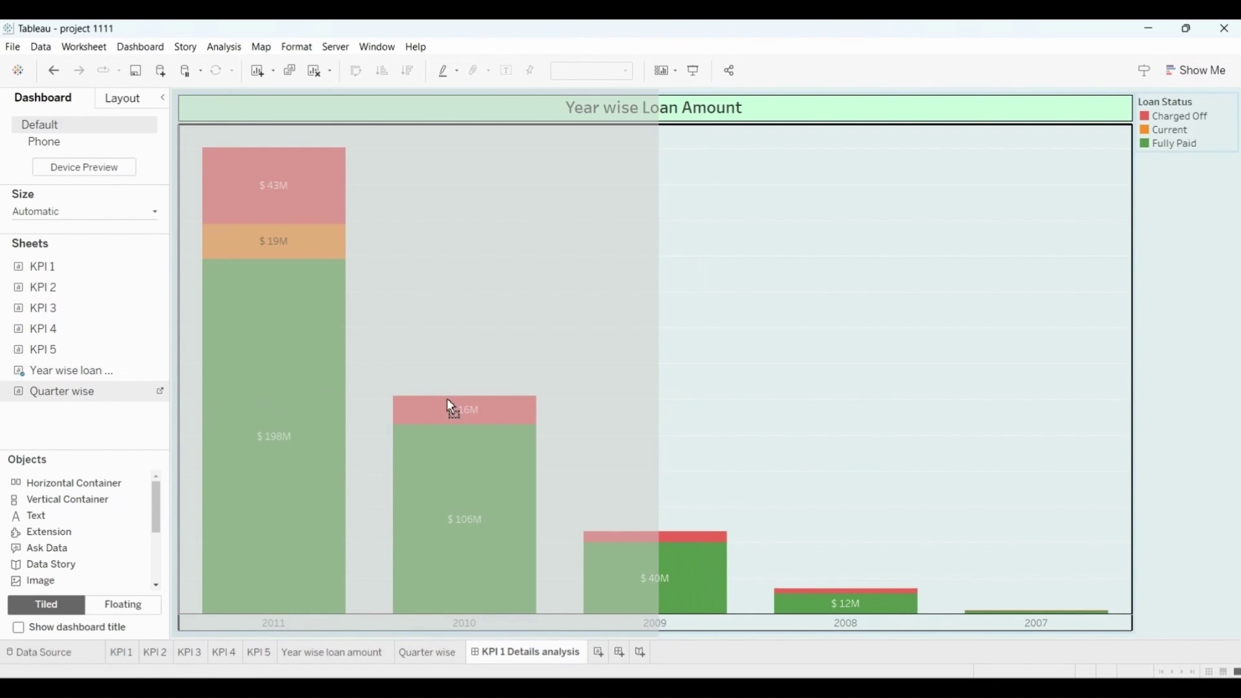
{"action": "mouse_move", "coordinate": [448, 400]}
{"action": "left_mouse_down"}
{"action": "mouse_move", "coordinate": [492, 417]}
{"action": "mouse_move", "coordinate": [402, 182]}
{"action": "left_mouse_up"}
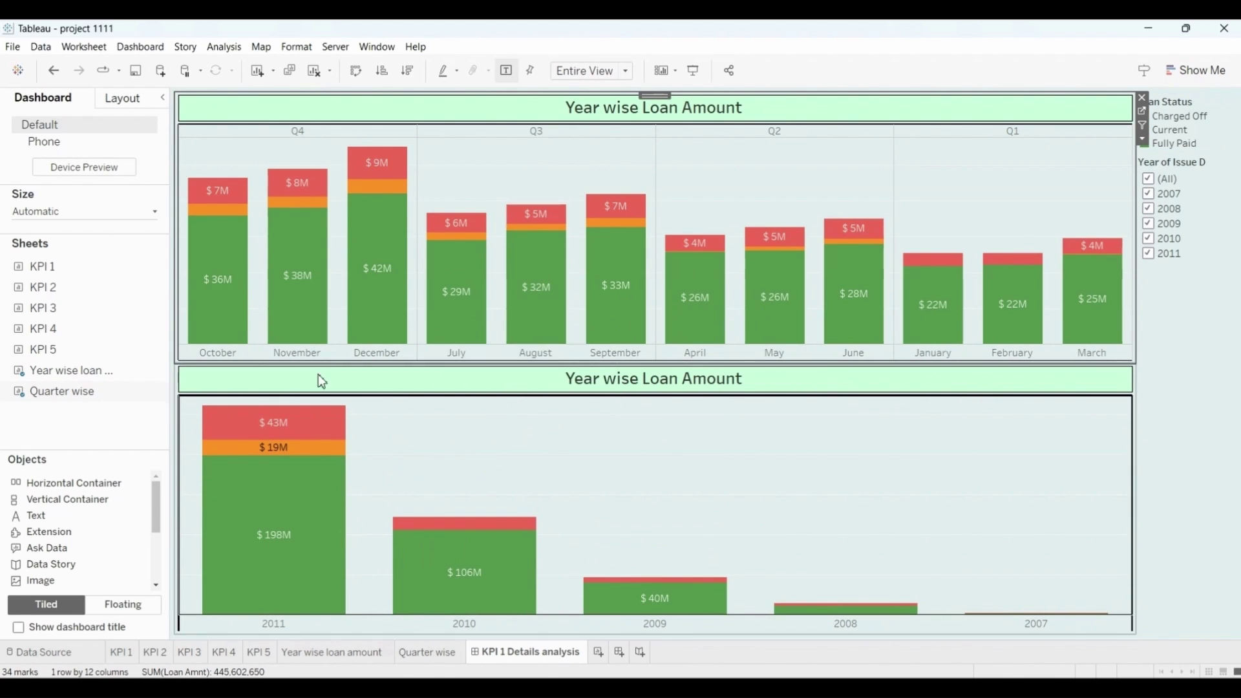
Apply the dashboard's Year of Issue D filter to the Year wise loan amount worksheet as well as Quarter wise.
{"action": "mouse_move", "coordinate": [508, 294]}
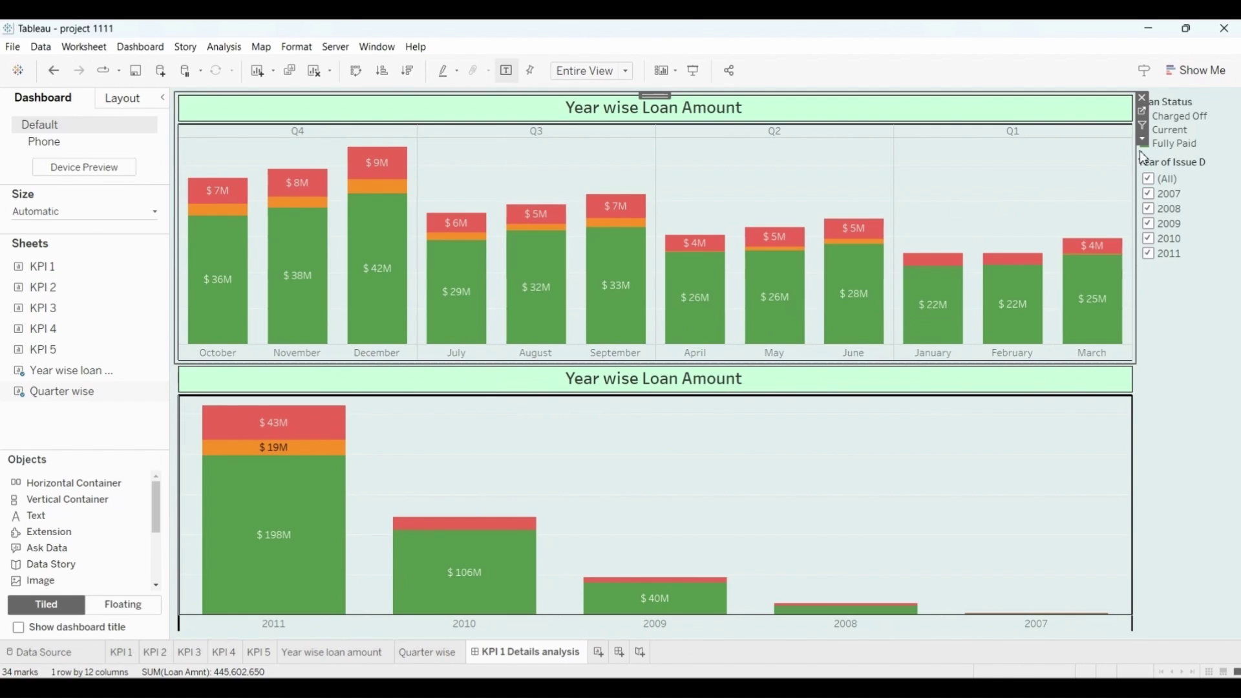
{"action": "left_click", "coordinate": [1201, 109]}
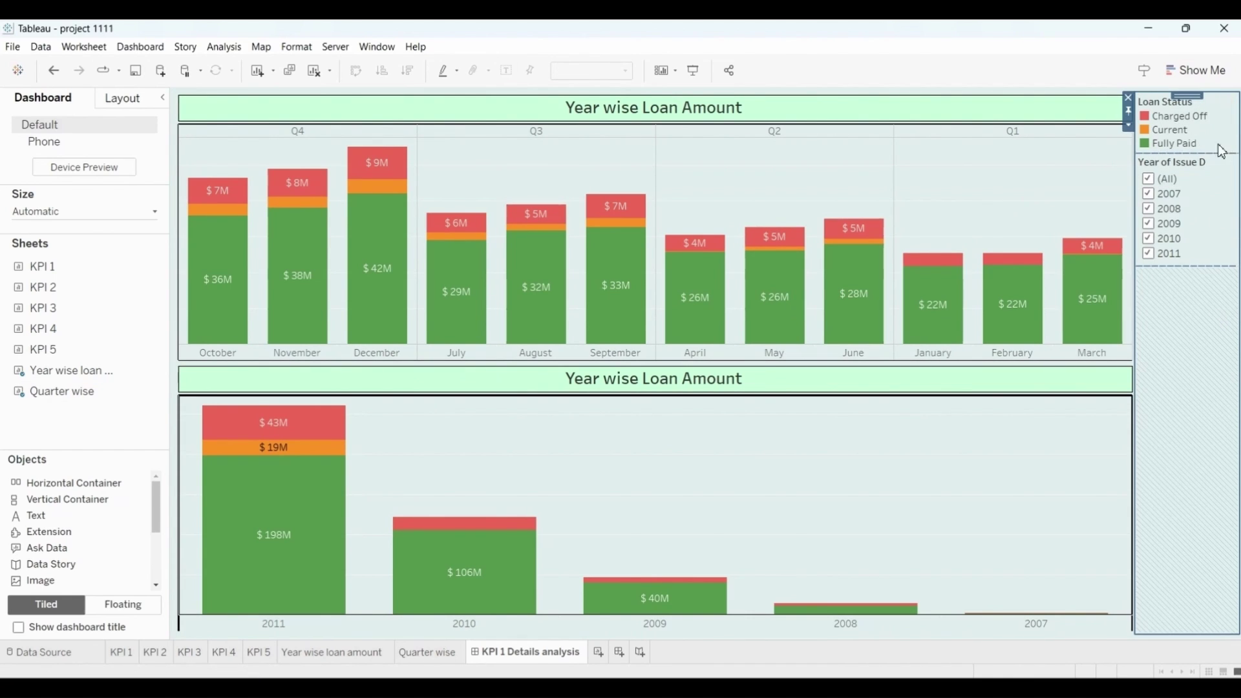
{"action": "left_click", "coordinate": [1155, 184]}
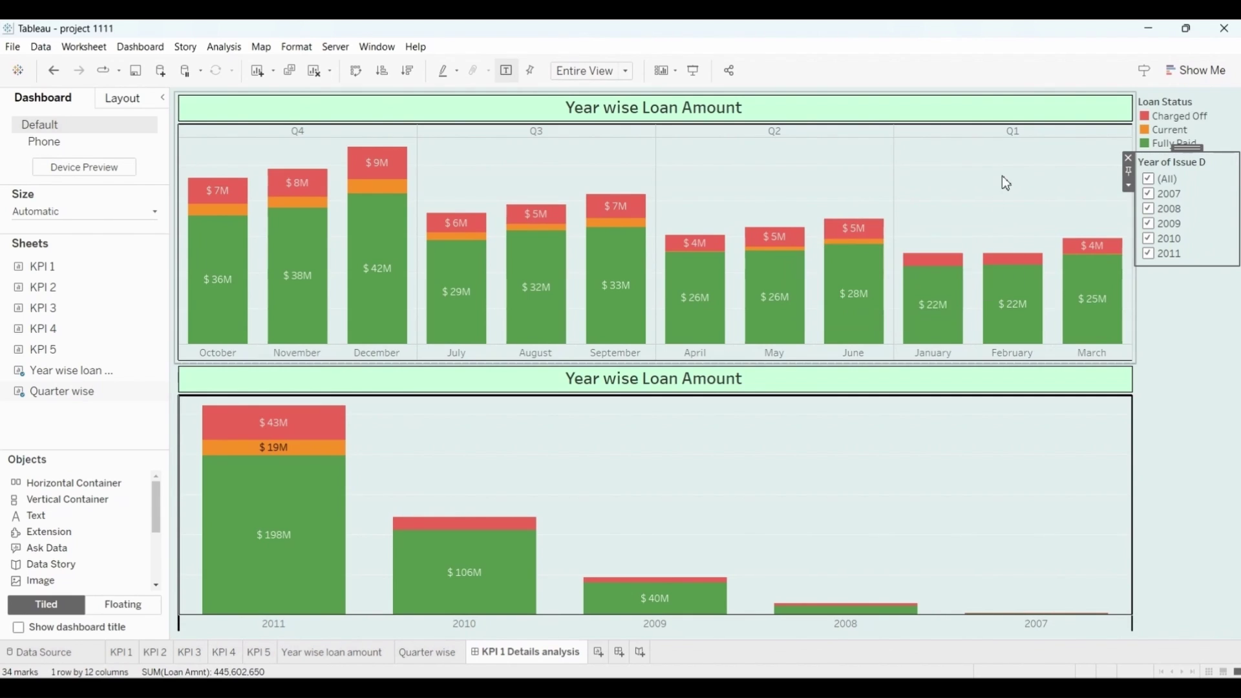
{"action": "left_click", "coordinate": [1136, 189]}
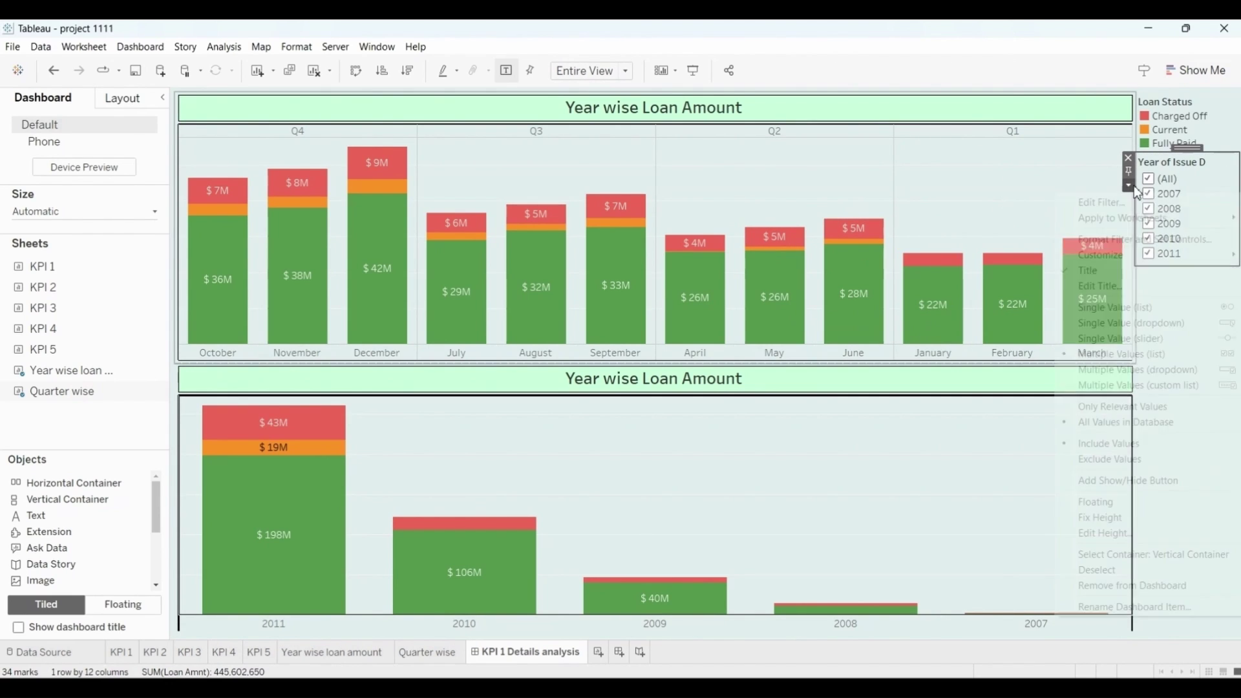
{"action": "mouse_move", "coordinate": [1112, 224]}
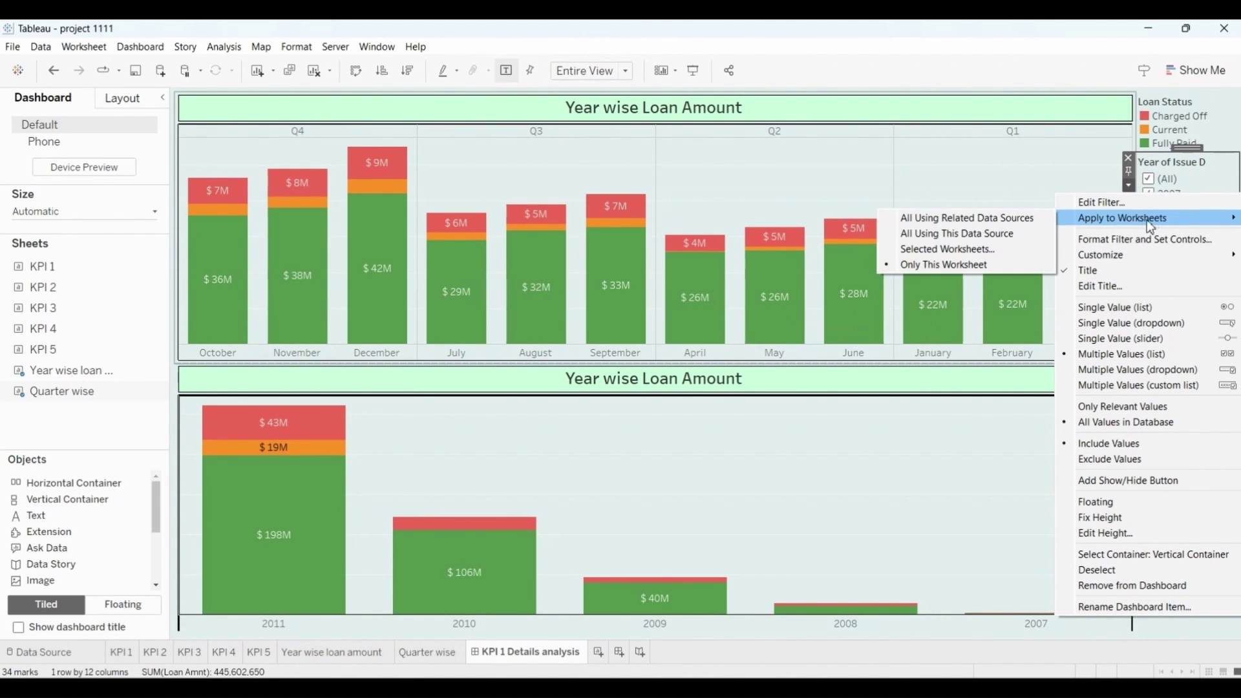
{"action": "left_click", "coordinate": [1130, 189]}
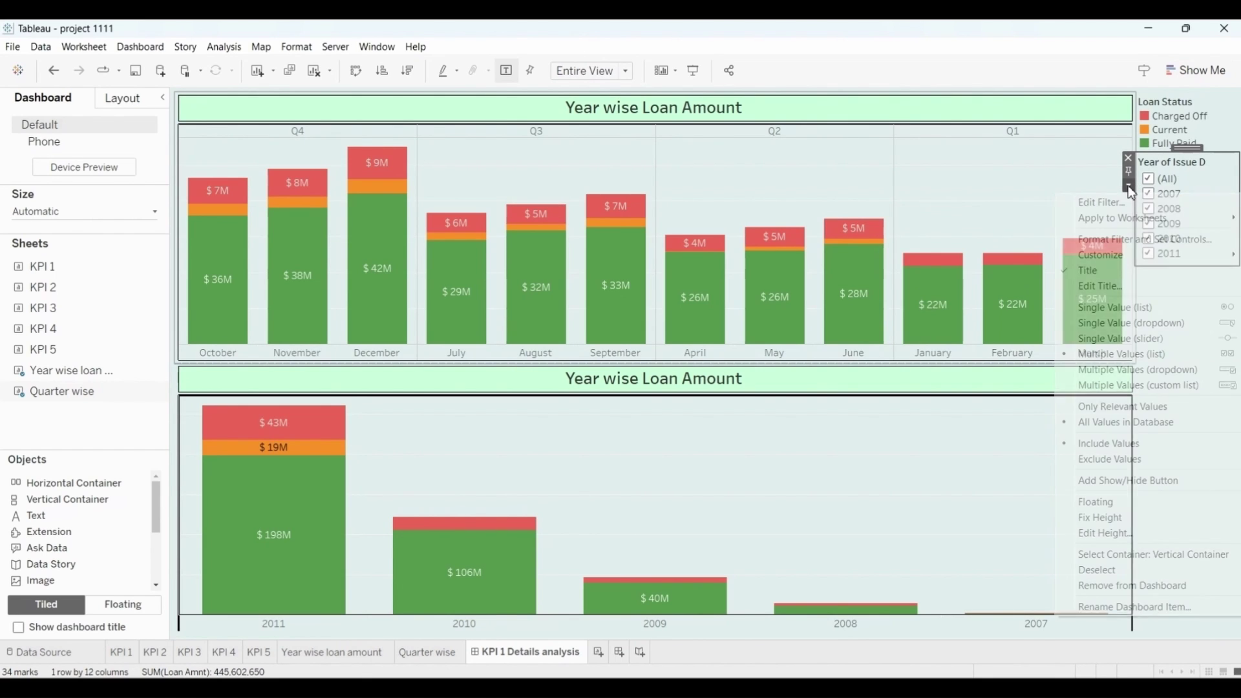
{"action": "mouse_move", "coordinate": [1132, 222]}
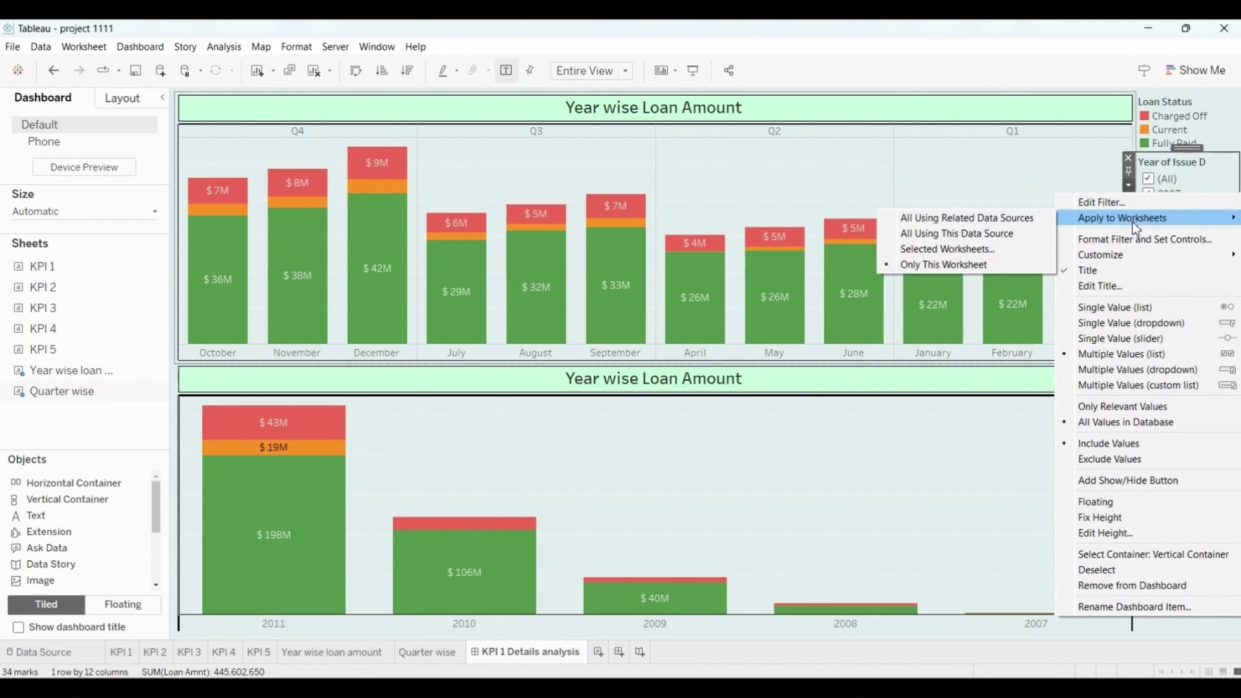
{"action": "left_click", "coordinate": [945, 251]}
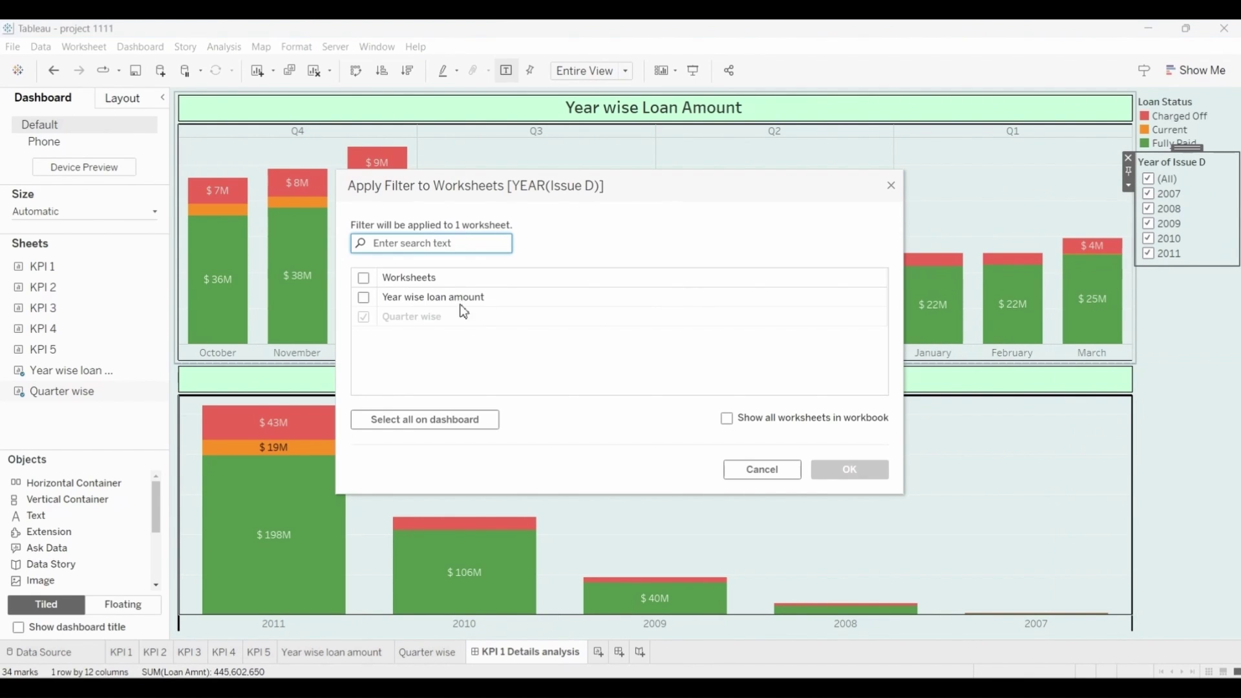
{"action": "left_click", "coordinate": [364, 298]}
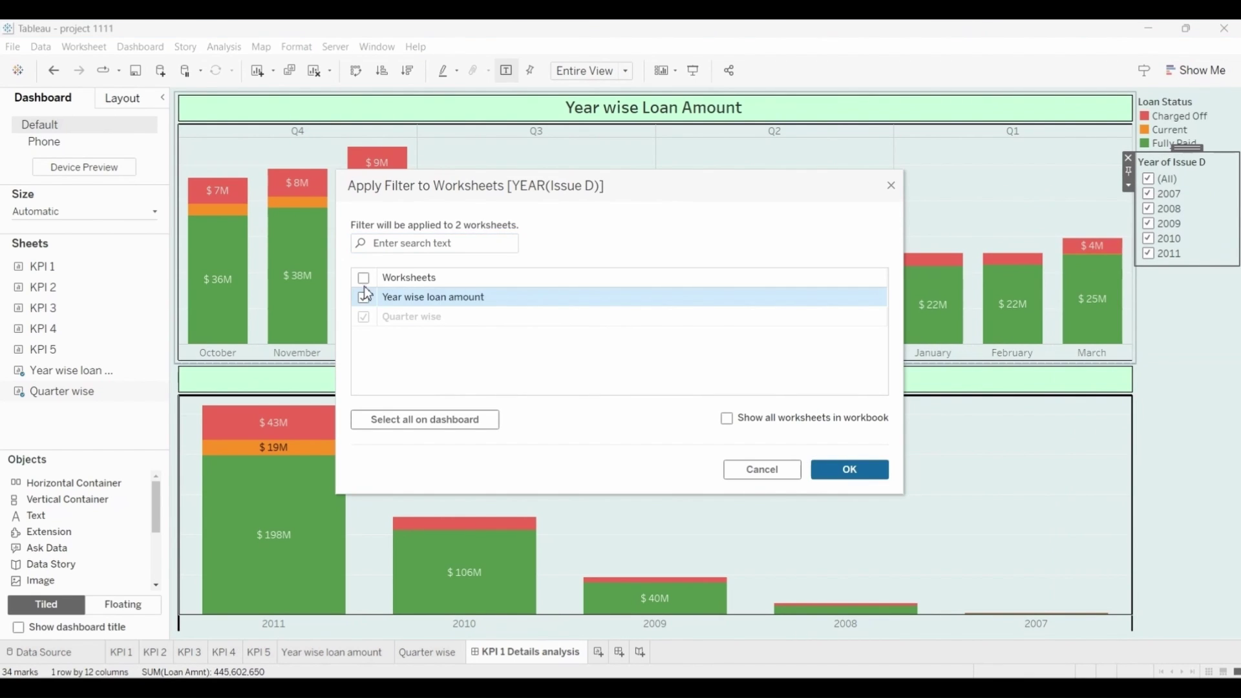
{"action": "left_click", "coordinate": [852, 475]}
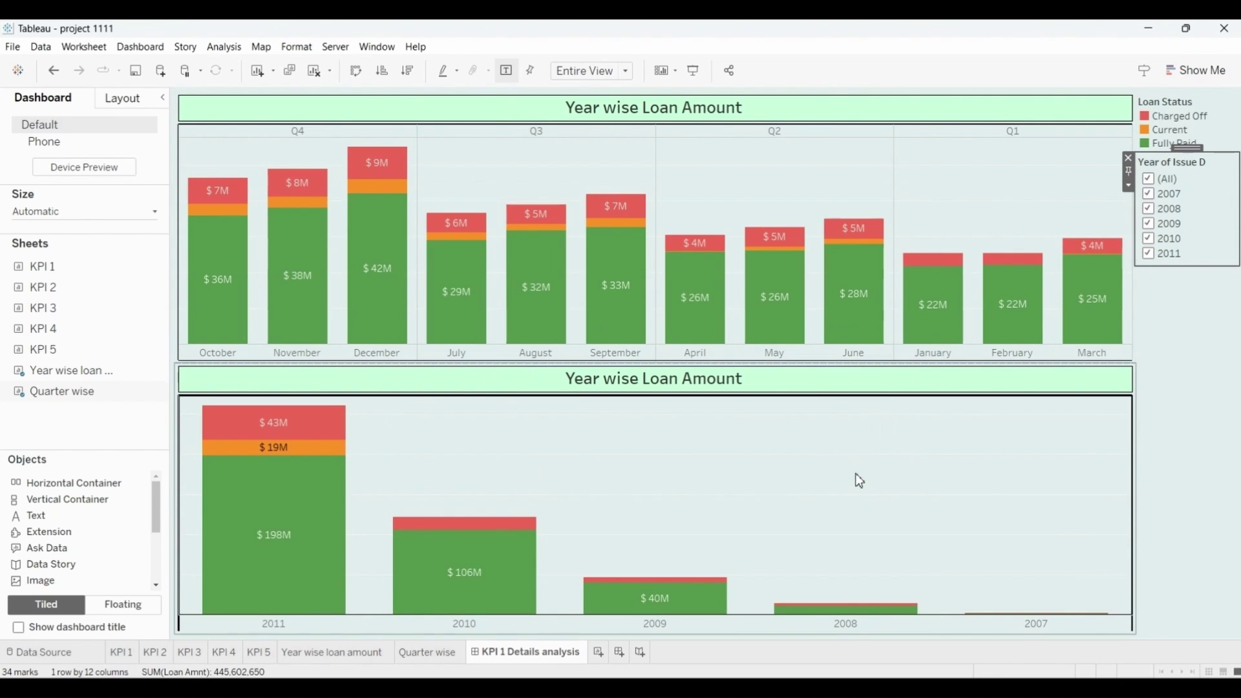
Test the Year of Issue D filter on both charts by clearing all years and selecting them all again.
{"action": "left_click", "coordinate": [1155, 183]}
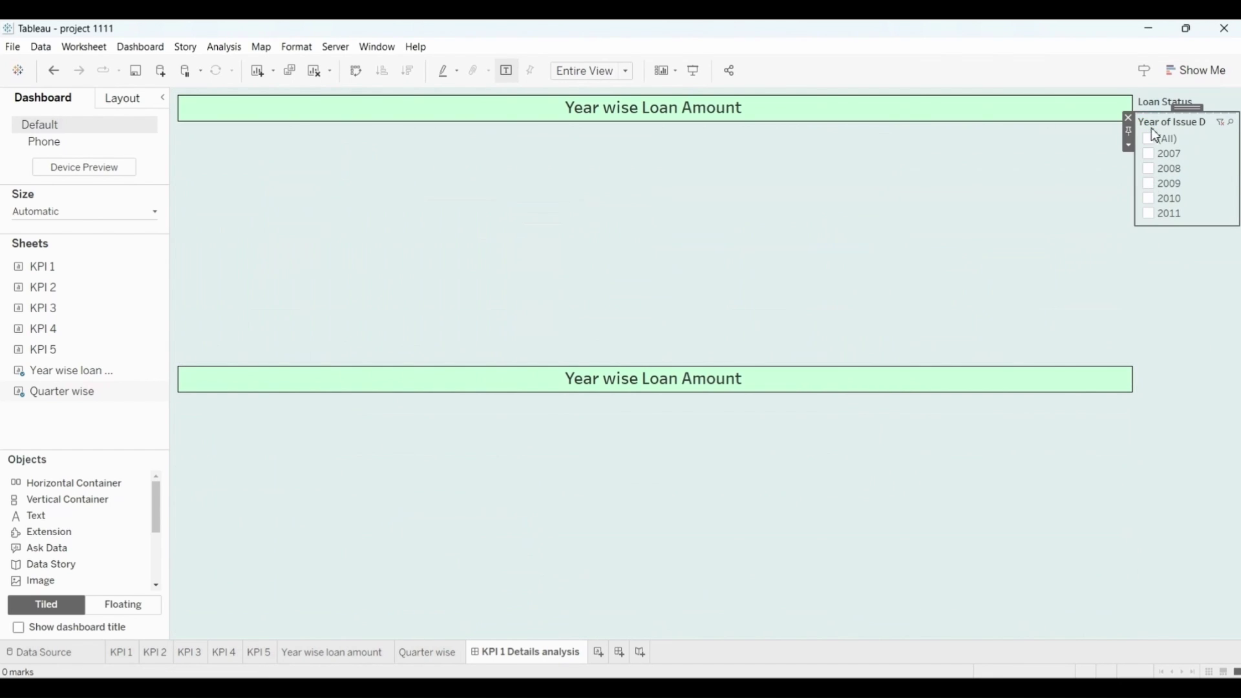
{"action": "left_click", "coordinate": [1156, 137]}
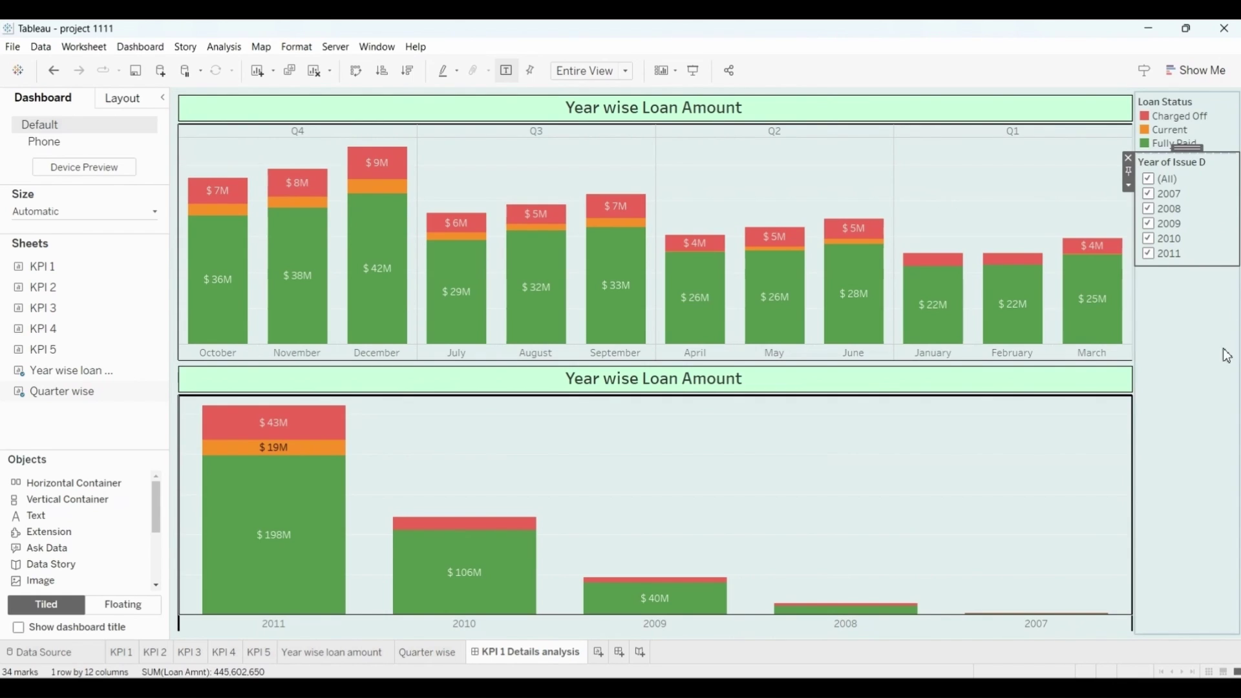
{"action": "left_click", "coordinate": [1223, 351]}
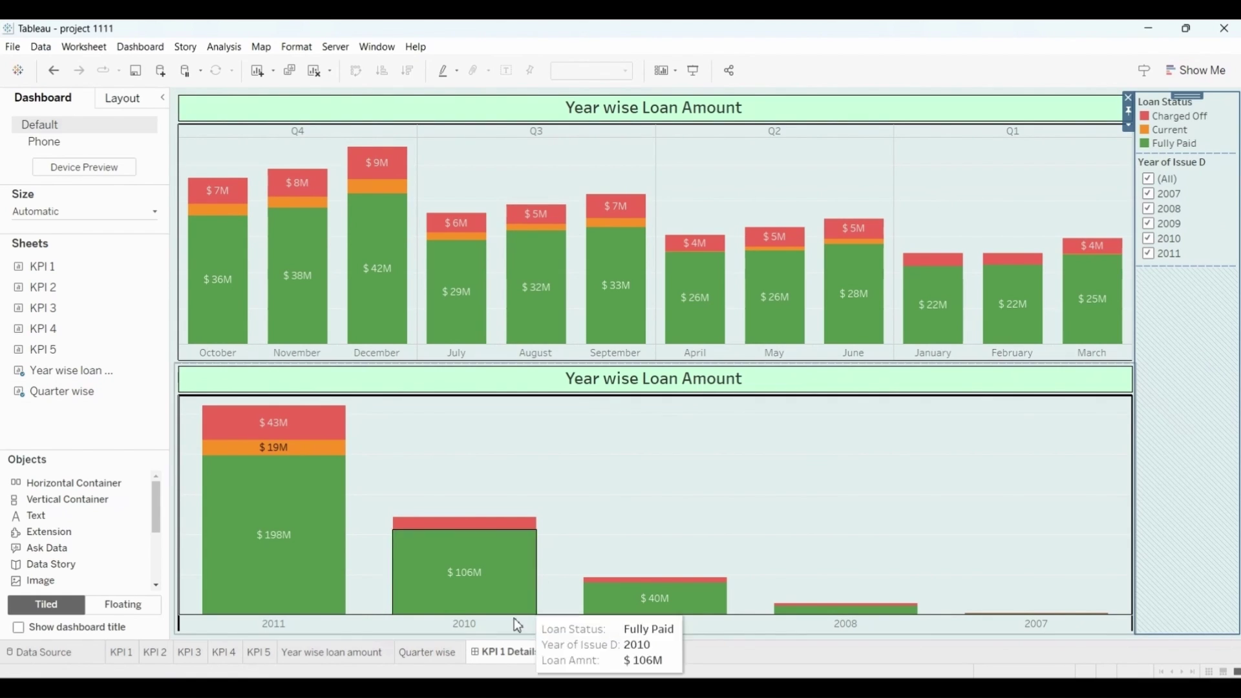
Create a new worksheet with pale teal worksheet shading and the centred title "Avg of grade & subgrade wise revol balance".
{"action": "mouse_move", "coordinate": [500, 656]}
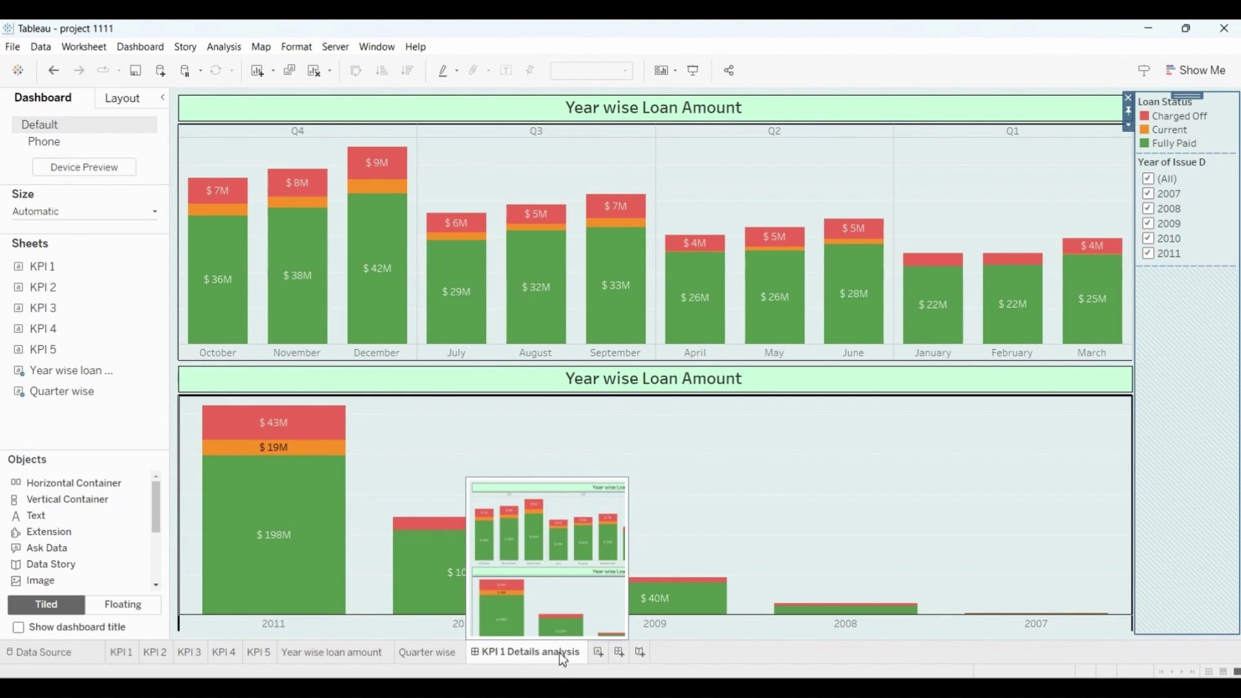
{"action": "left_click", "coordinate": [598, 653]}
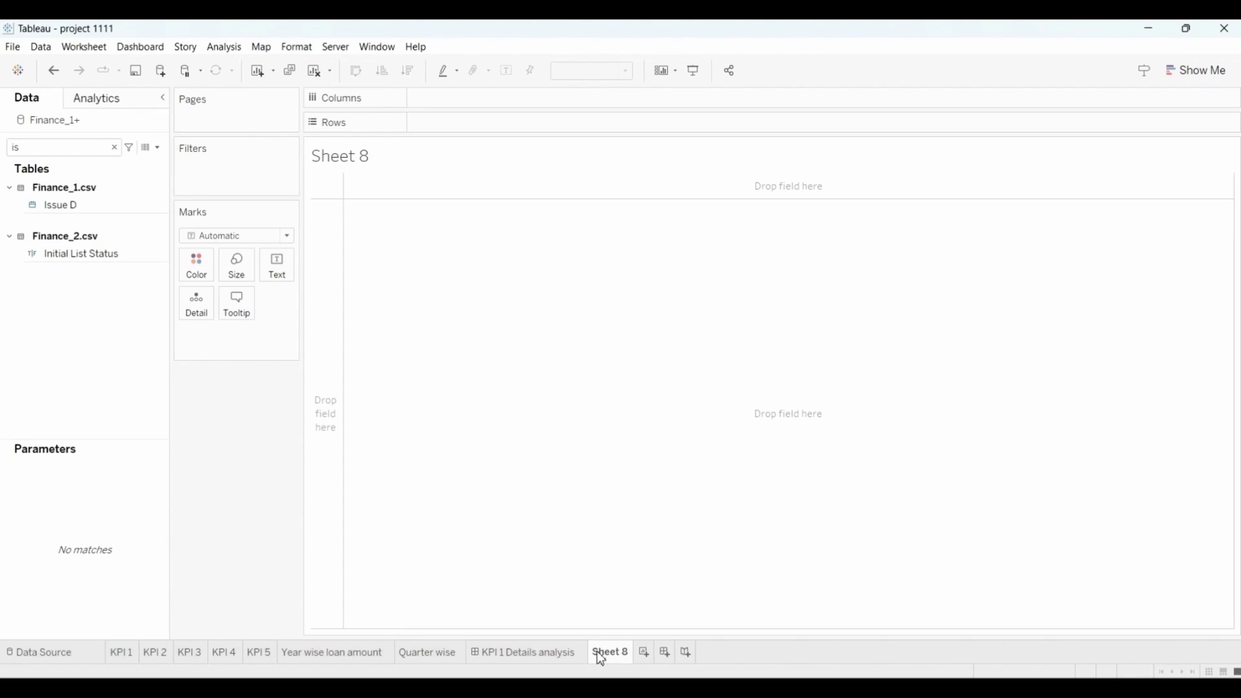
{"action": "right_click", "coordinate": [589, 377]}
{"action": "left_click", "coordinate": [648, 420]}
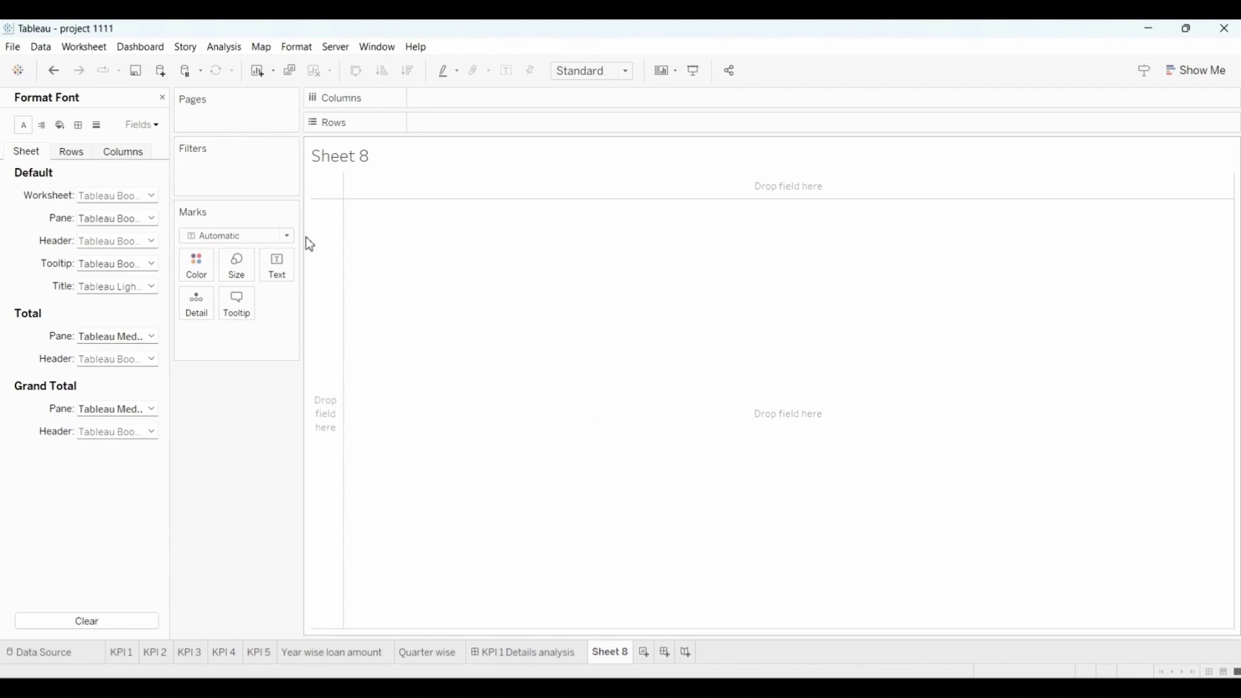
{"action": "left_click", "coordinate": [60, 125]}
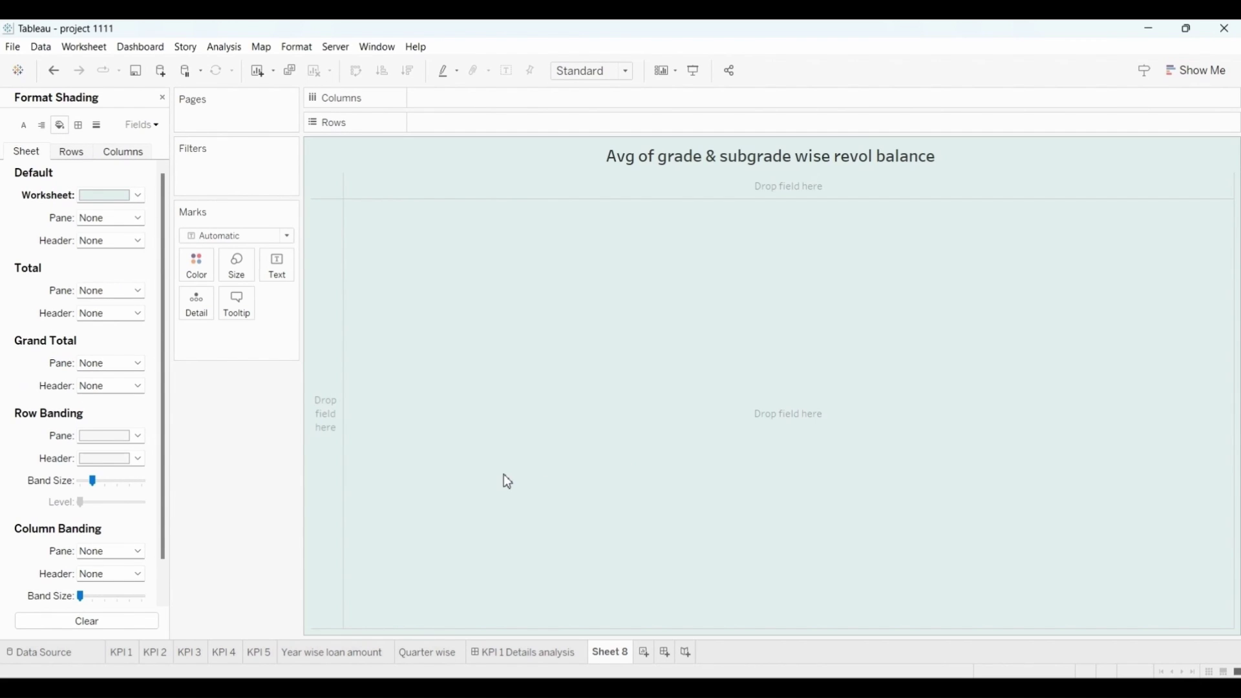
{"action": "left_click", "coordinate": [163, 97]}
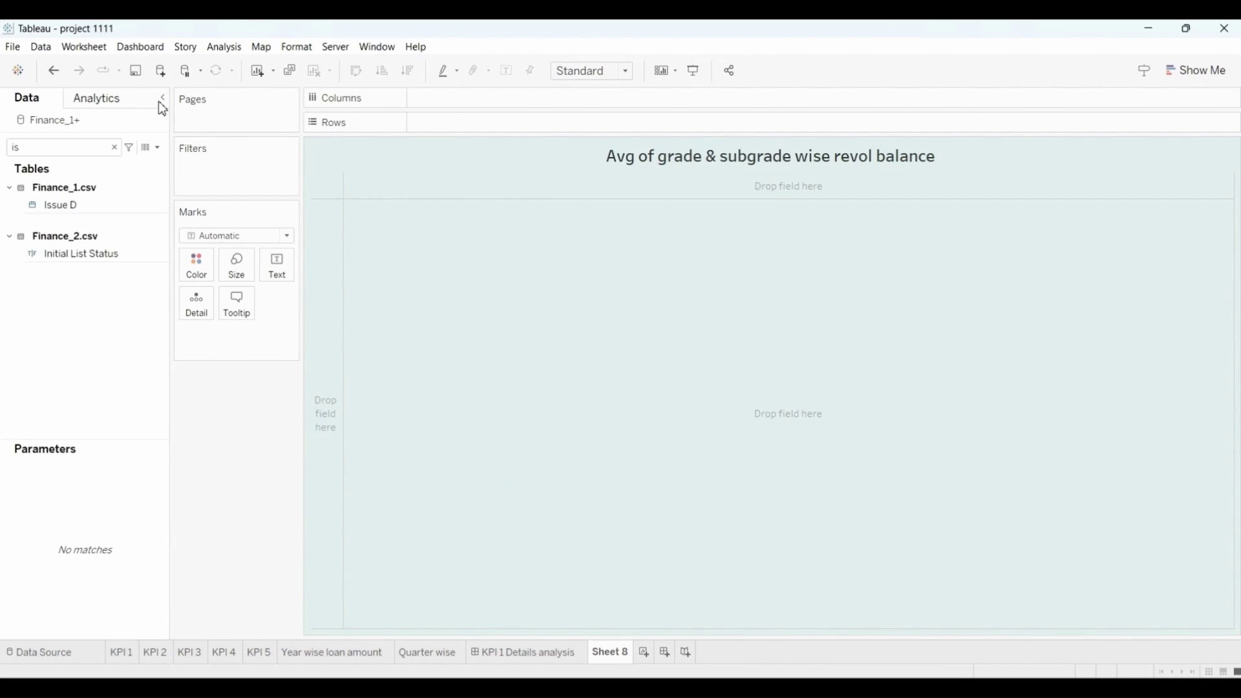
Put the Grade field in the new sheet's columns and Revol Bal in its rows.
{"action": "left_click_drag", "start_coordinate": [77, 206], "coordinate": [479, 99]}
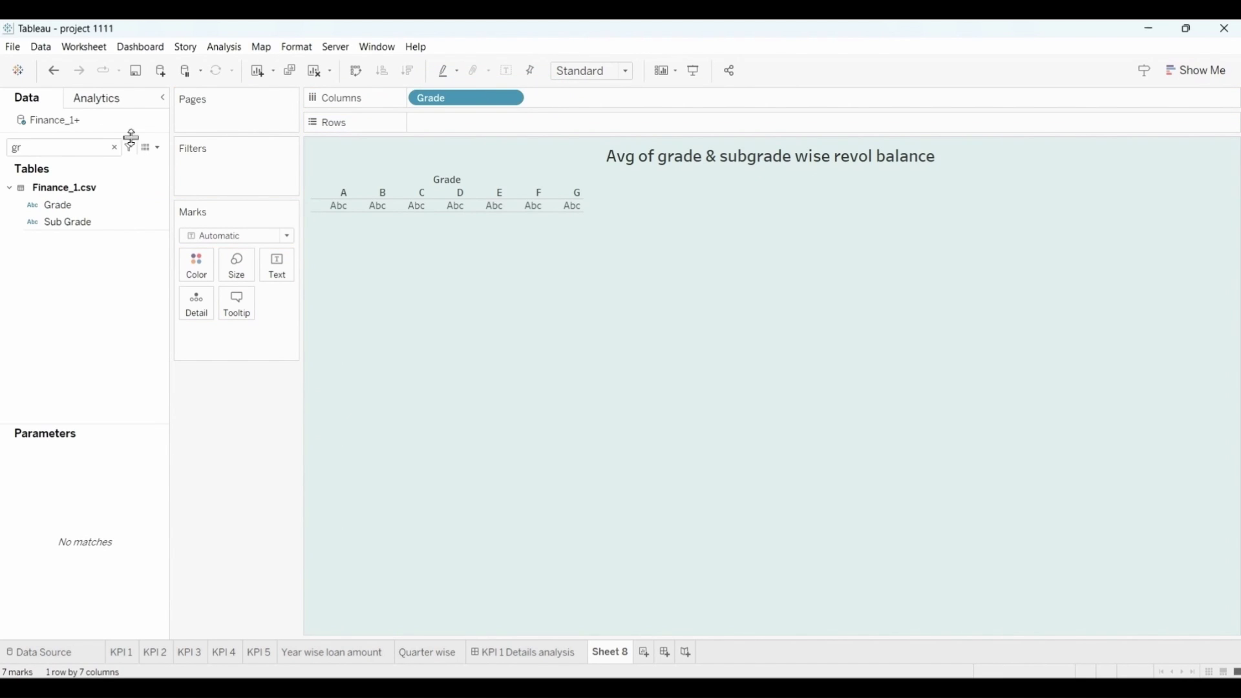
{"action": "left_click", "coordinate": [115, 148]}
{"action": "type", "text": "rev"}
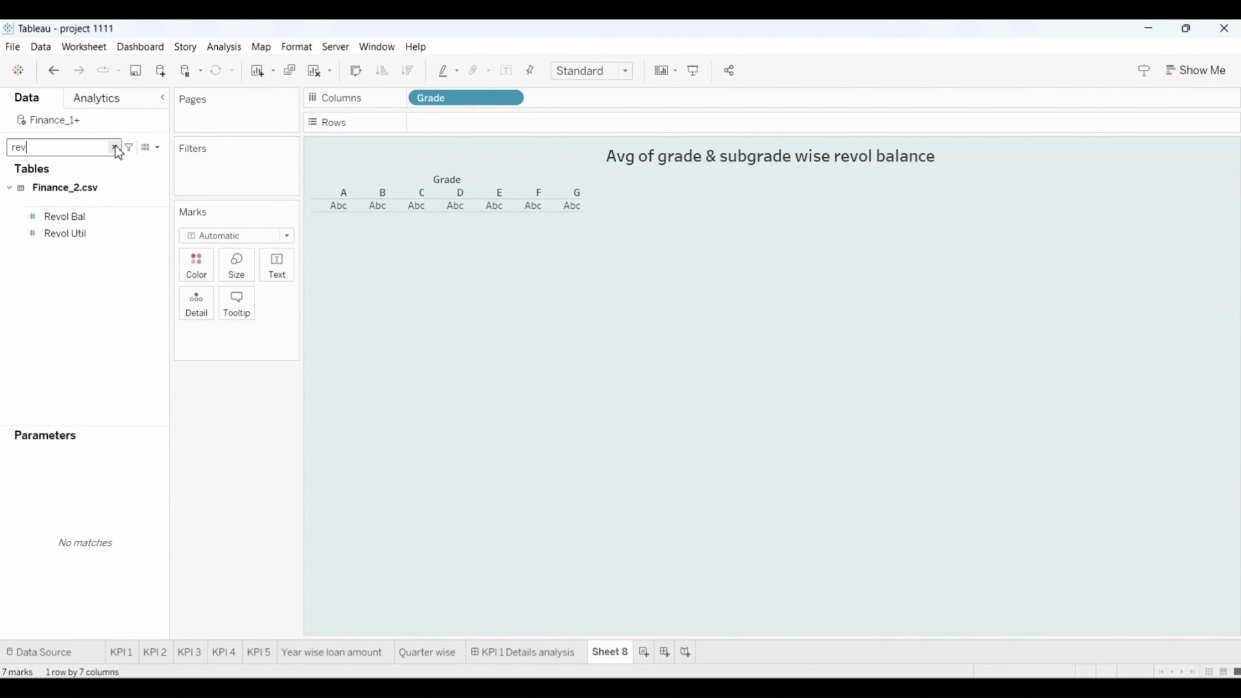
{"action": "left_click", "coordinate": [76, 218]}
{"action": "left_click_drag", "start_coordinate": [78, 229], "coordinate": [478, 128]}
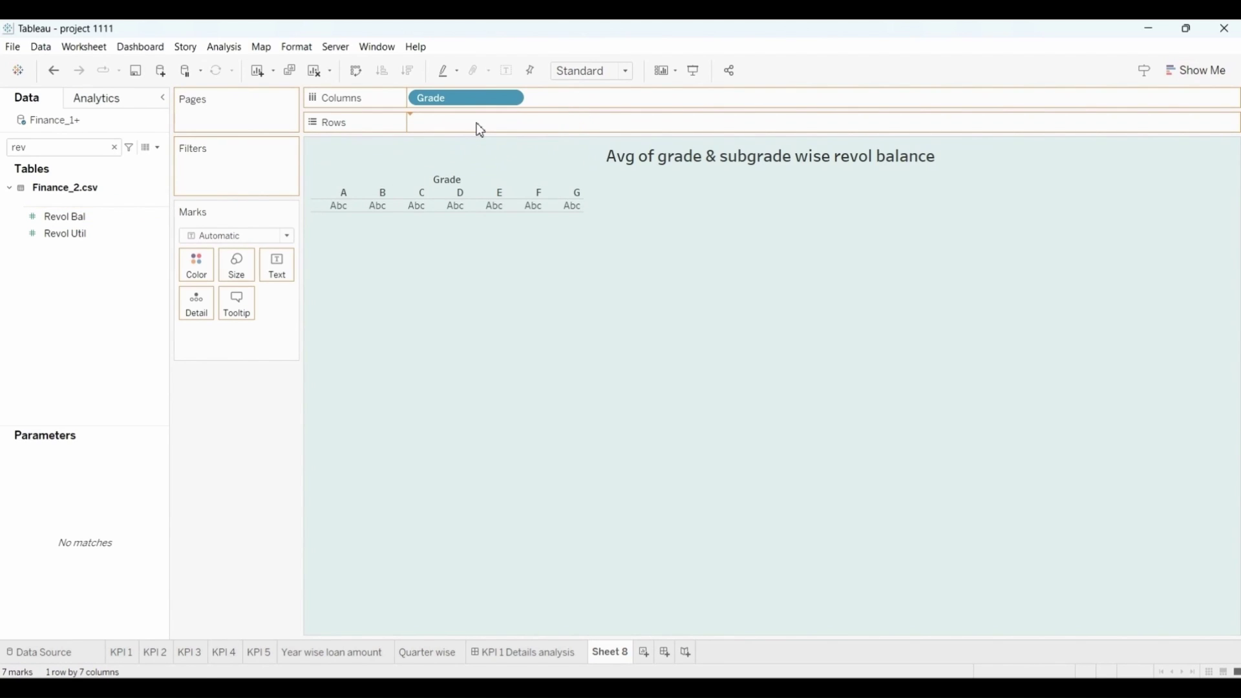
Find the Sub Grade field and use it to colour and label the Revol Bal bars.
{"action": "left_click", "coordinate": [115, 148]}
{"action": "type", "text": "sub"}
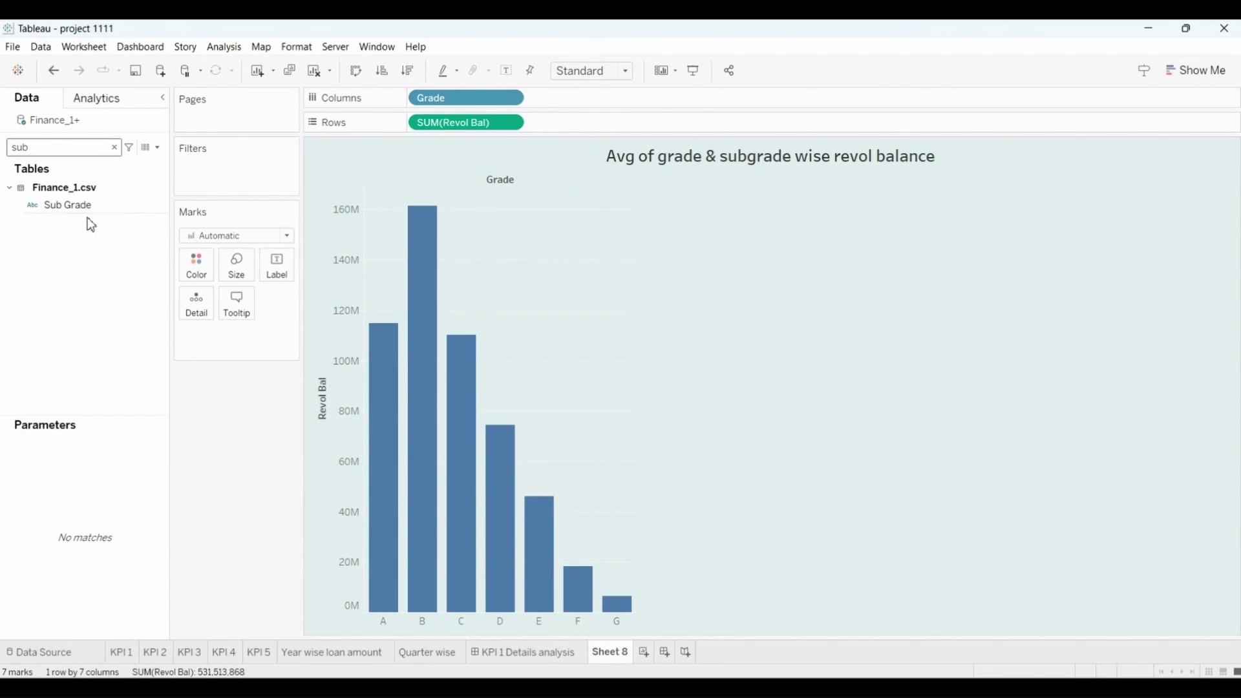
{"action": "left_click", "coordinate": [91, 206]}
{"action": "left_click_drag", "start_coordinate": [91, 210], "coordinate": [198, 265]}
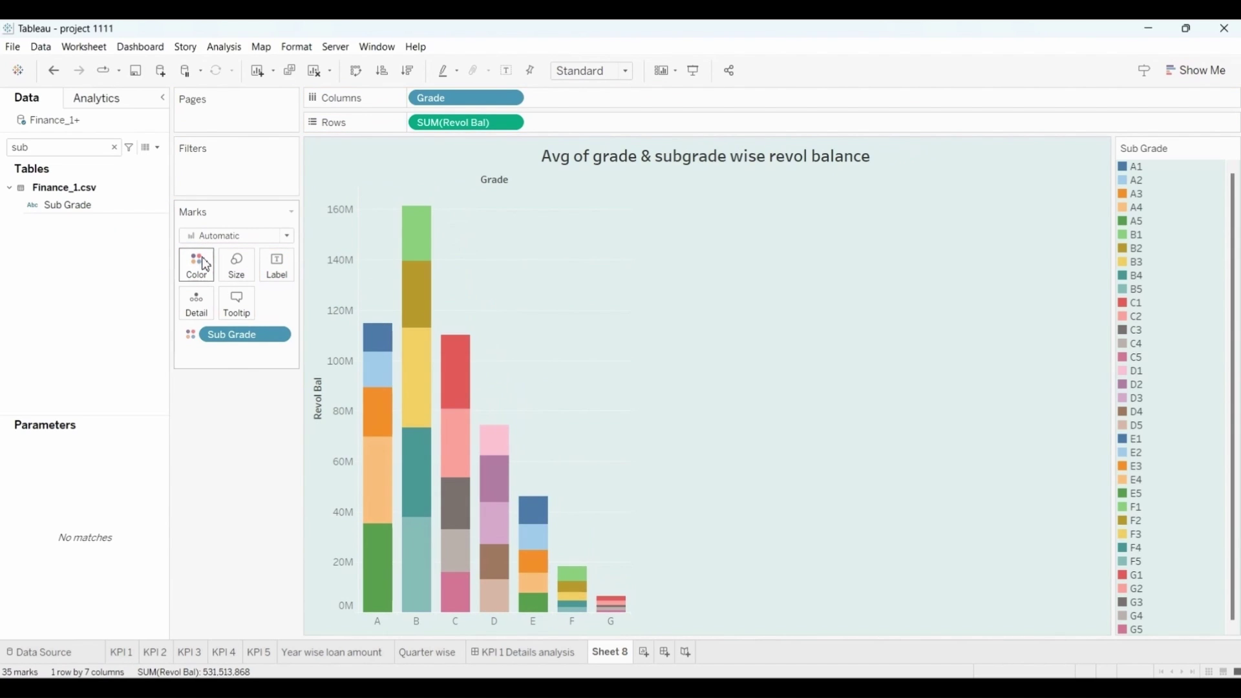
{"action": "left_click_drag", "start_coordinate": [73, 208], "coordinate": [277, 262]}
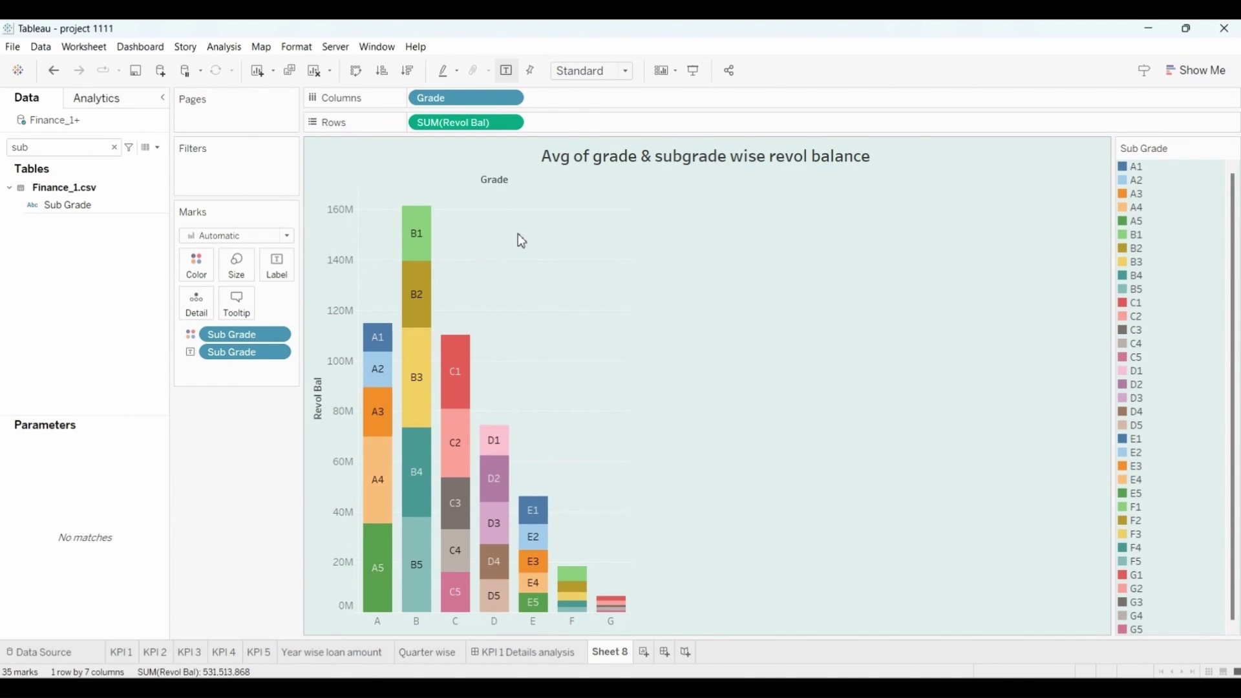
Aggregate Revol Bal in the rows as an average and fit the chart to Entire View.
{"action": "left_click", "coordinate": [512, 124]}
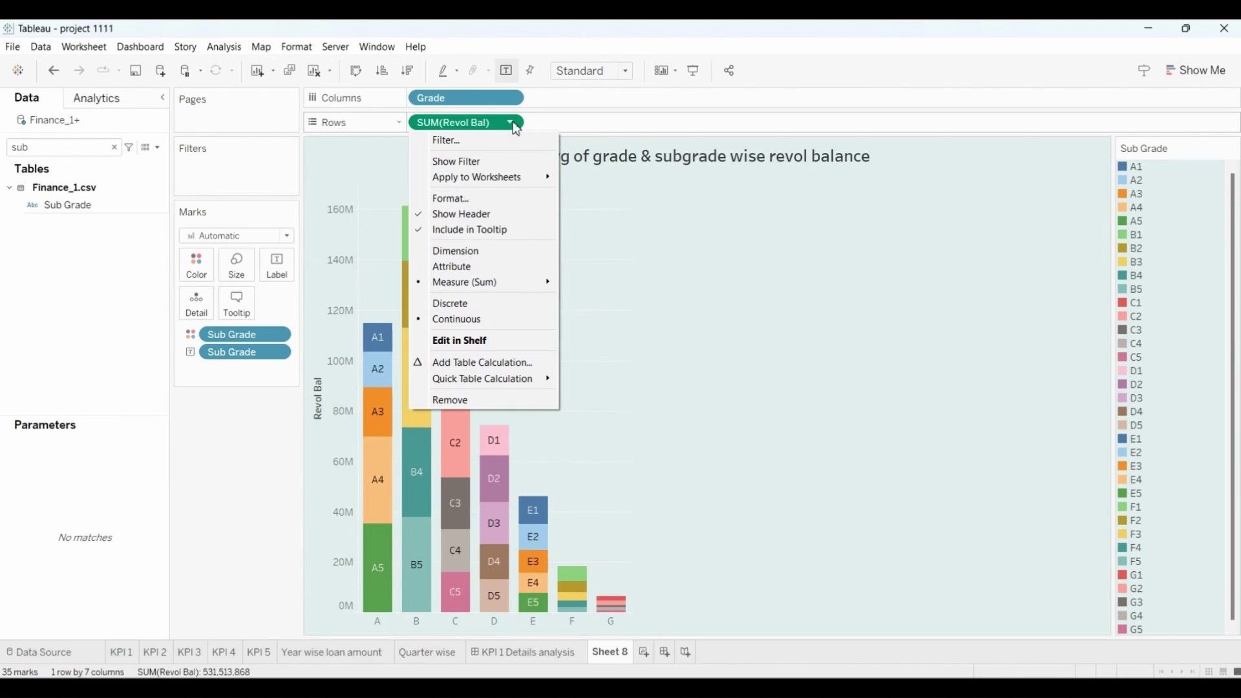
{"action": "mouse_move", "coordinate": [480, 182]}
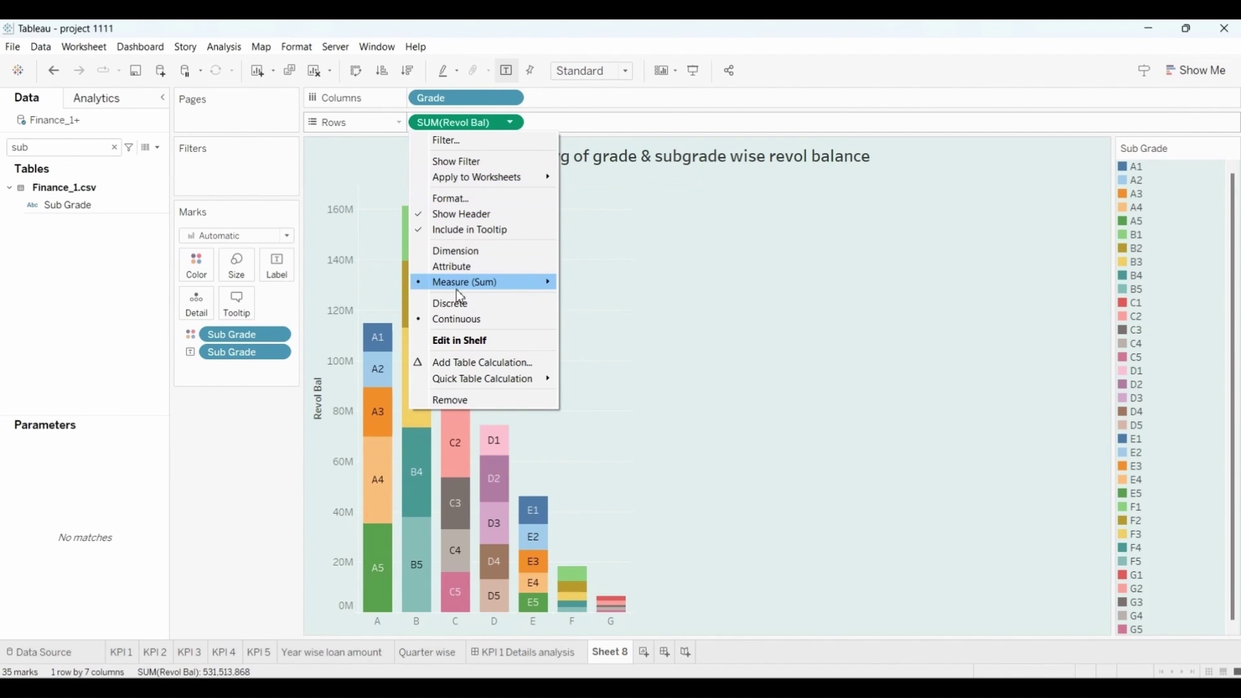
{"action": "mouse_move", "coordinate": [461, 289]}
{"action": "left_click", "coordinate": [596, 297]}
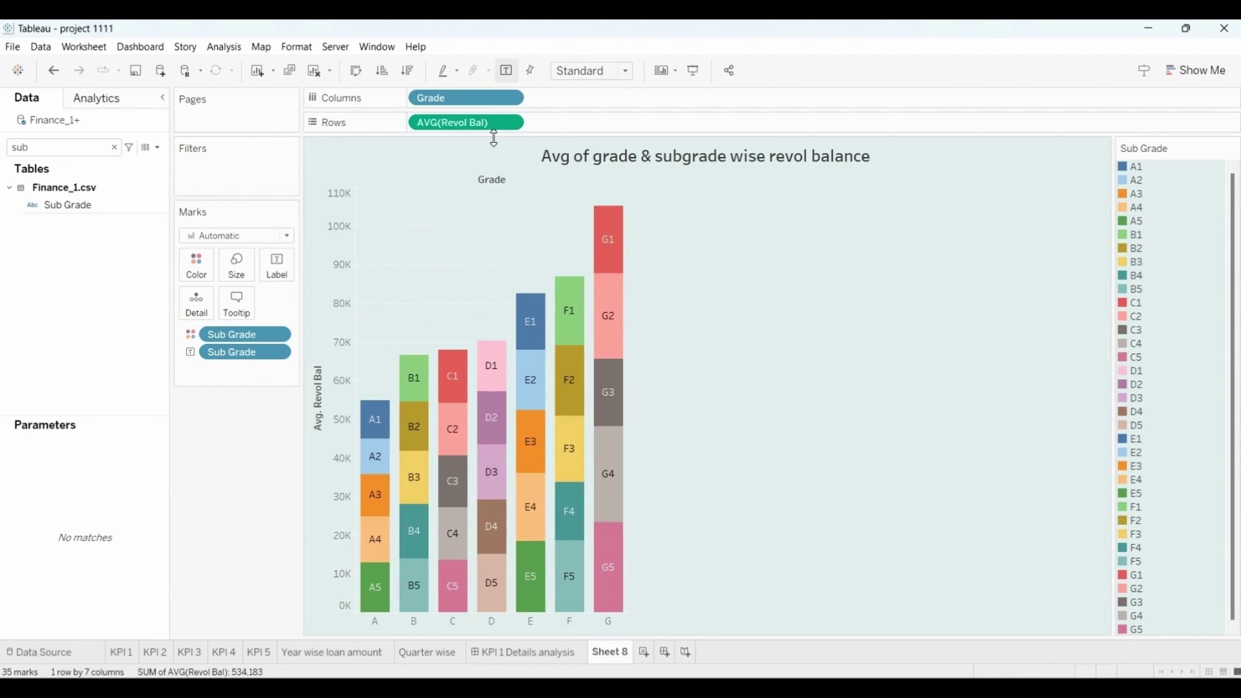
{"action": "left_click", "coordinate": [592, 71]}
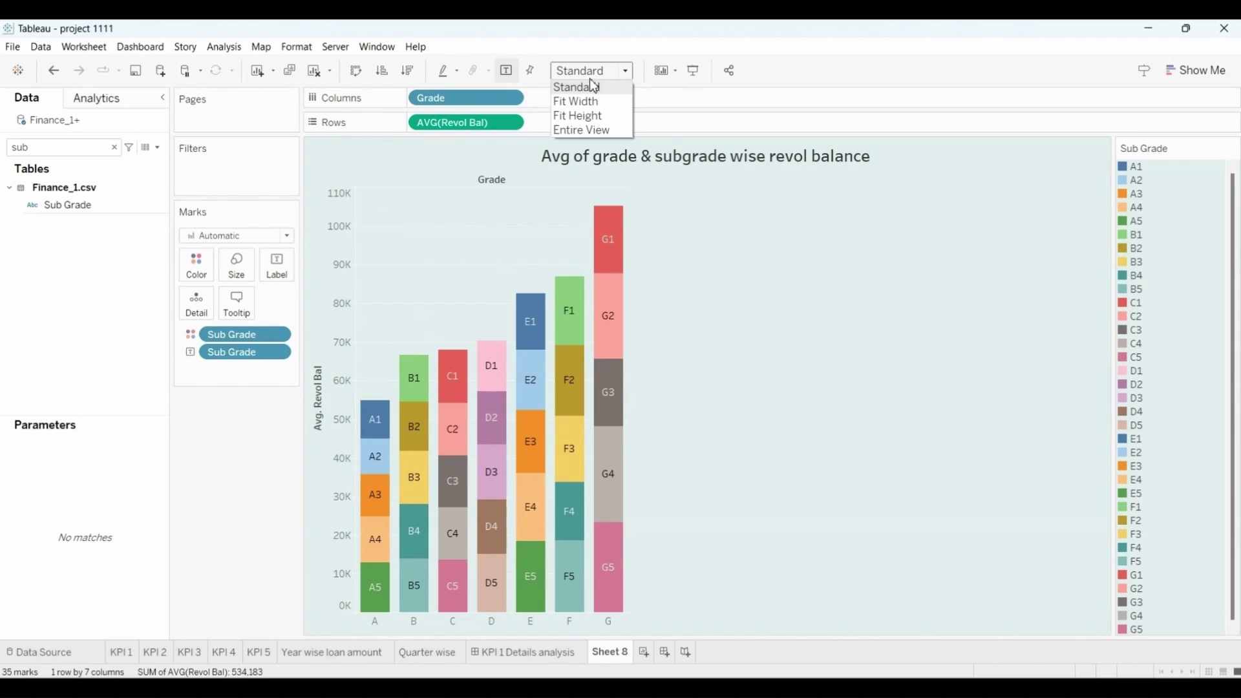
{"action": "left_click", "coordinate": [586, 132]}
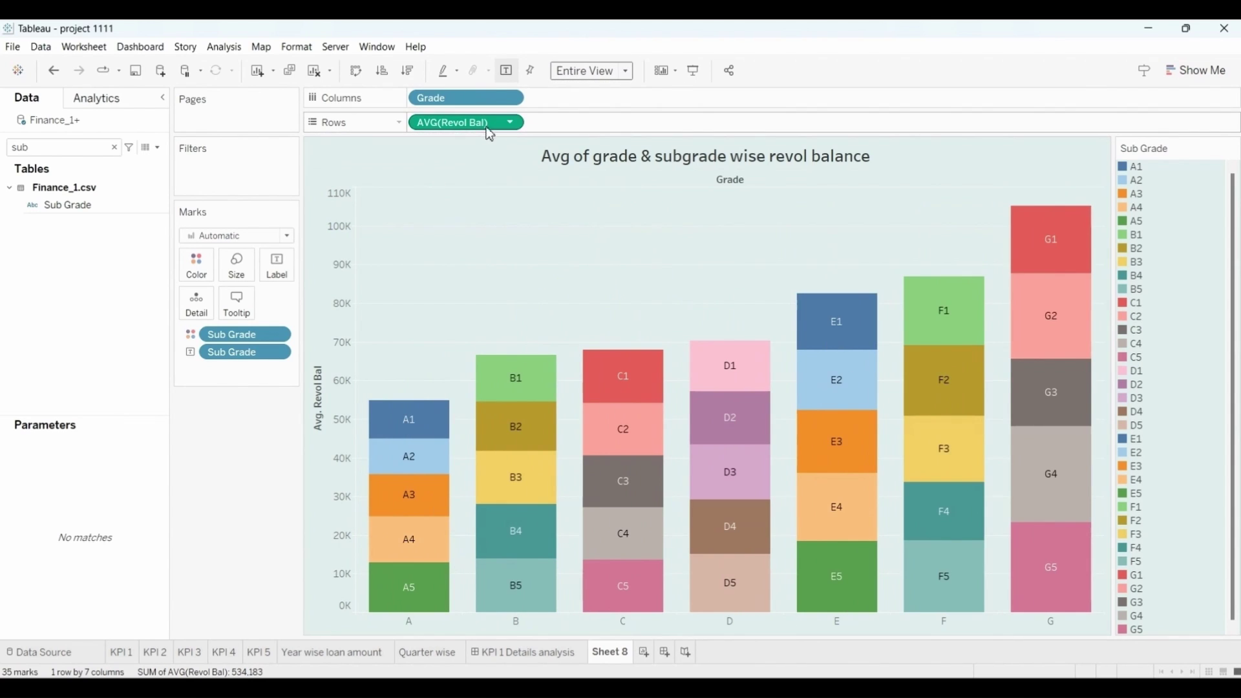
Add average Revol Bal to the bar labels and hide the value axis and the Grade field label.
{"action": "left_click_drag", "start_coordinate": [488, 126], "coordinate": [282, 274]}
{"action": "right_click", "coordinate": [330, 258]}
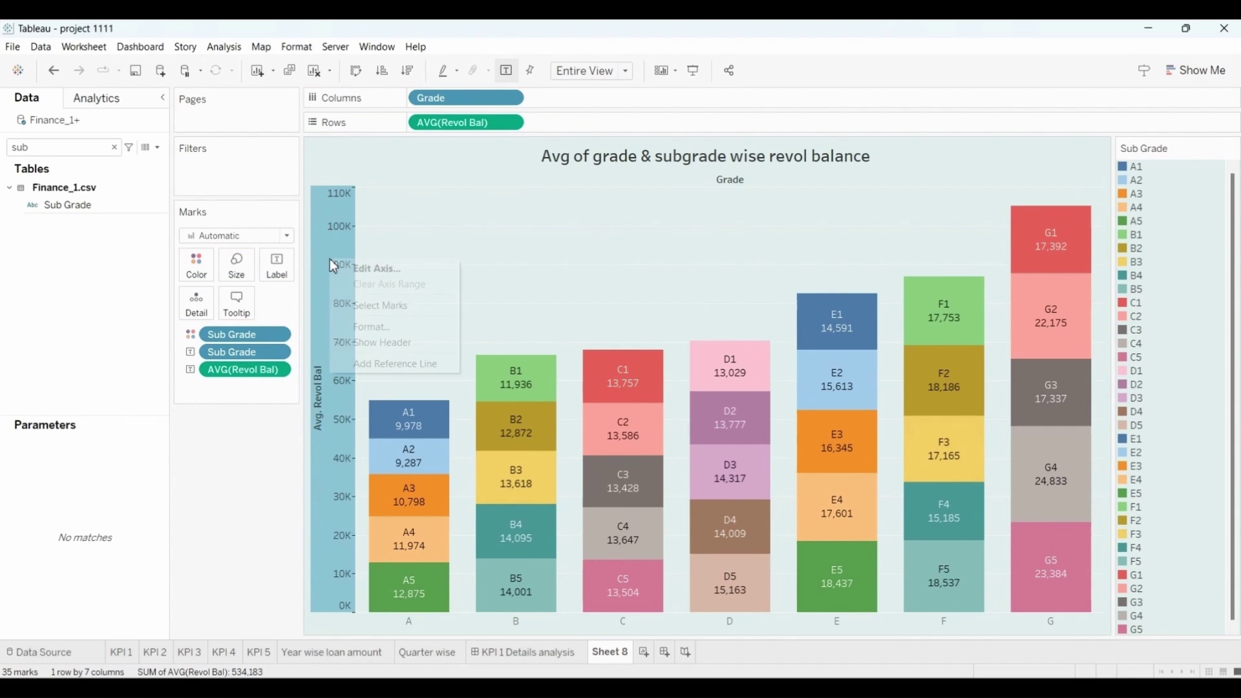
{"action": "left_click", "coordinate": [399, 344]}
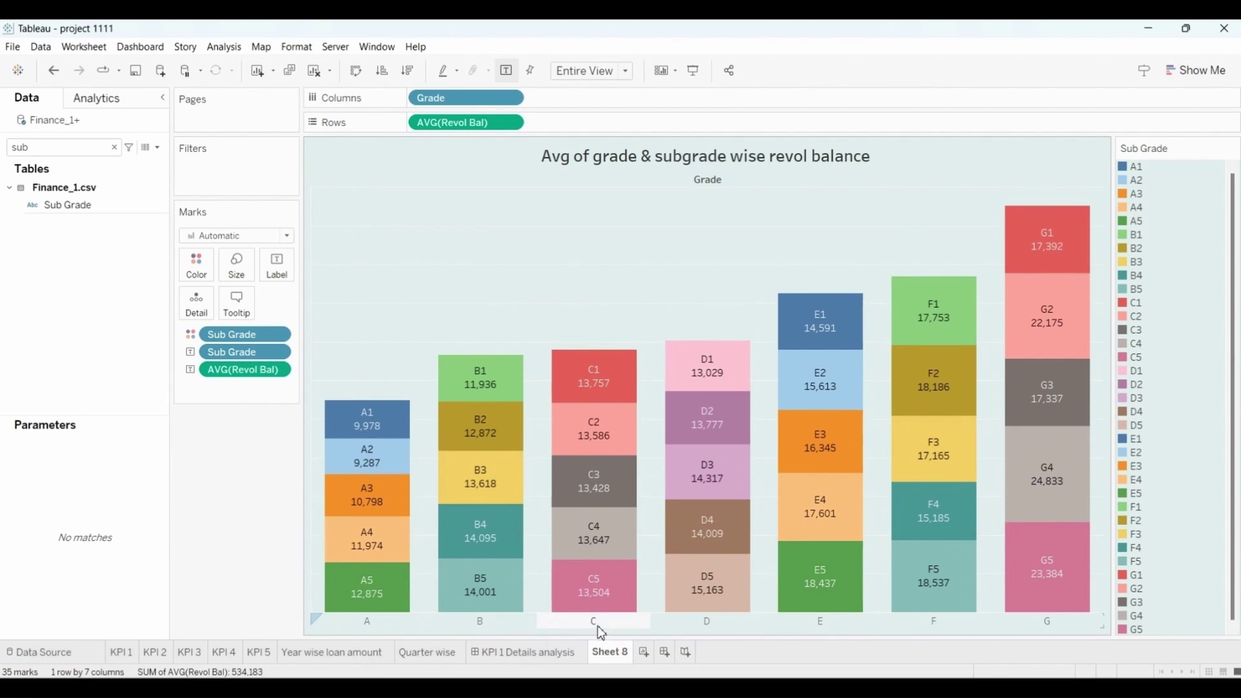
{"action": "mouse_move", "coordinate": [349, 602]}
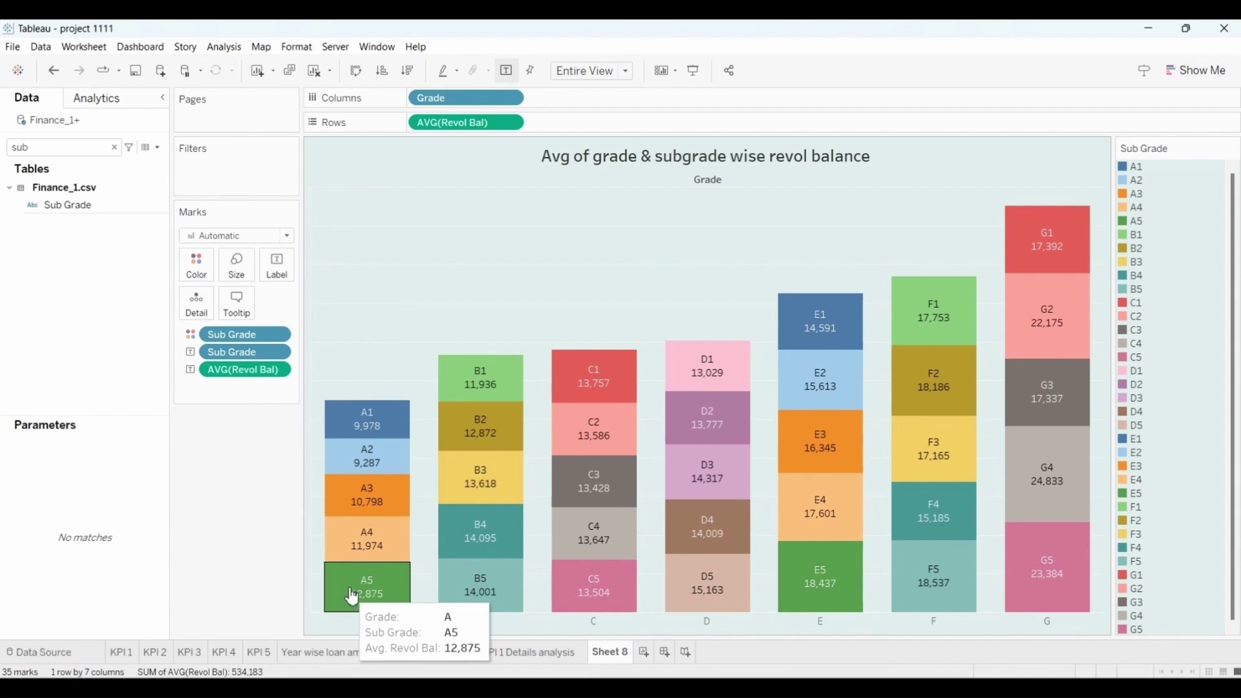
{"action": "mouse_move", "coordinate": [367, 411]}
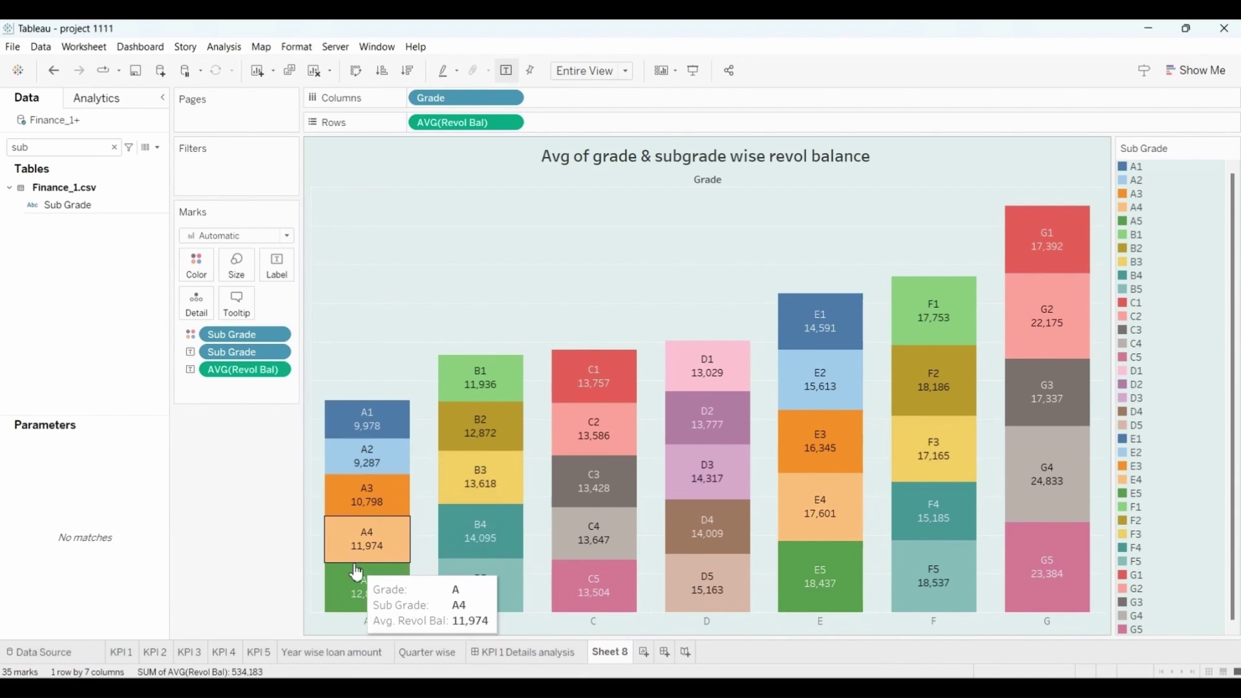
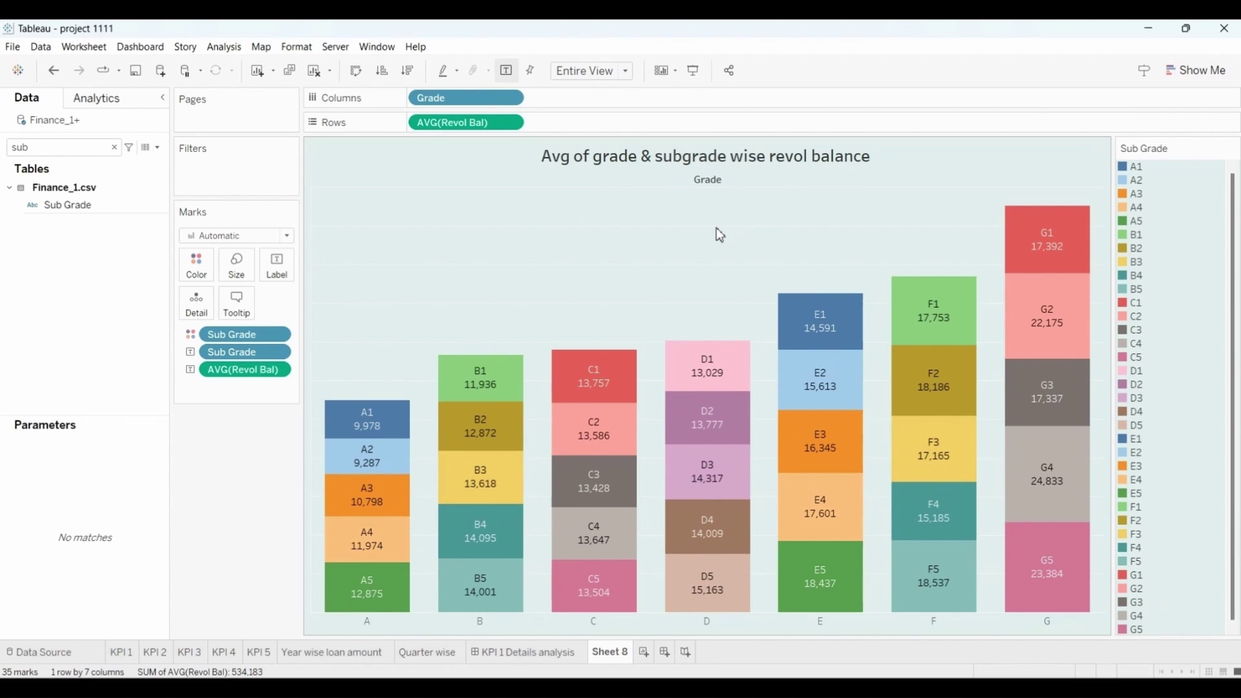
{"action": "right_click", "coordinate": [710, 180]}
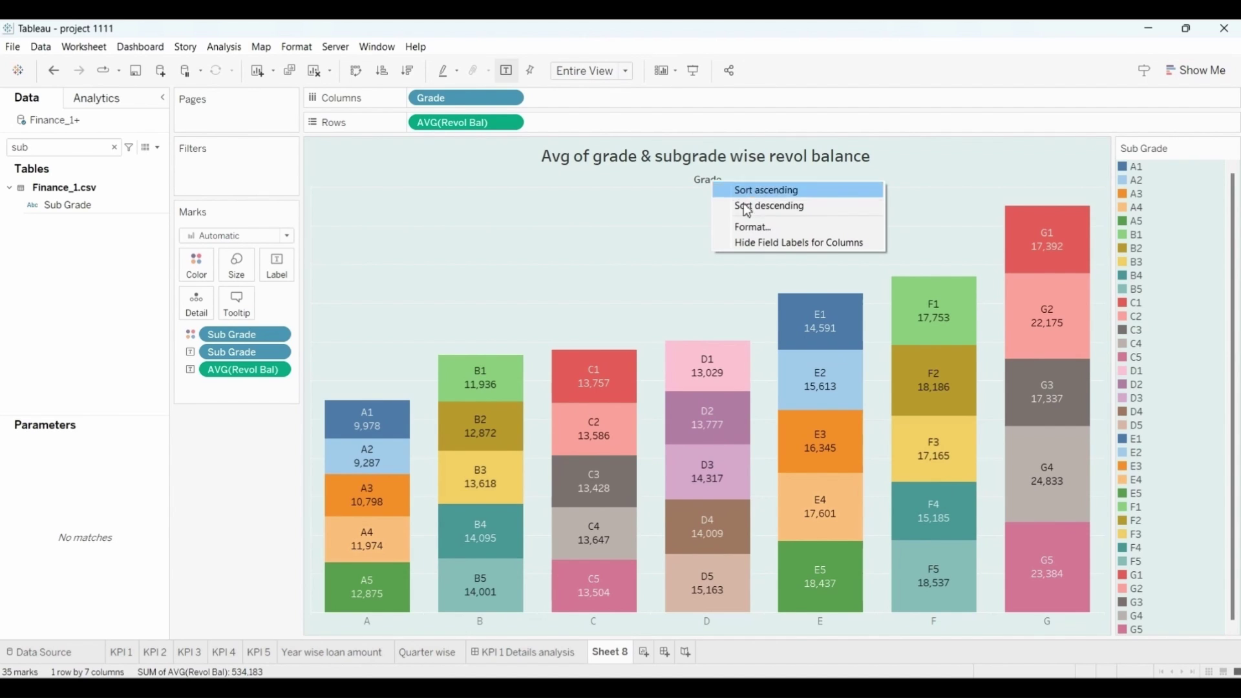
{"action": "left_click", "coordinate": [774, 240]}
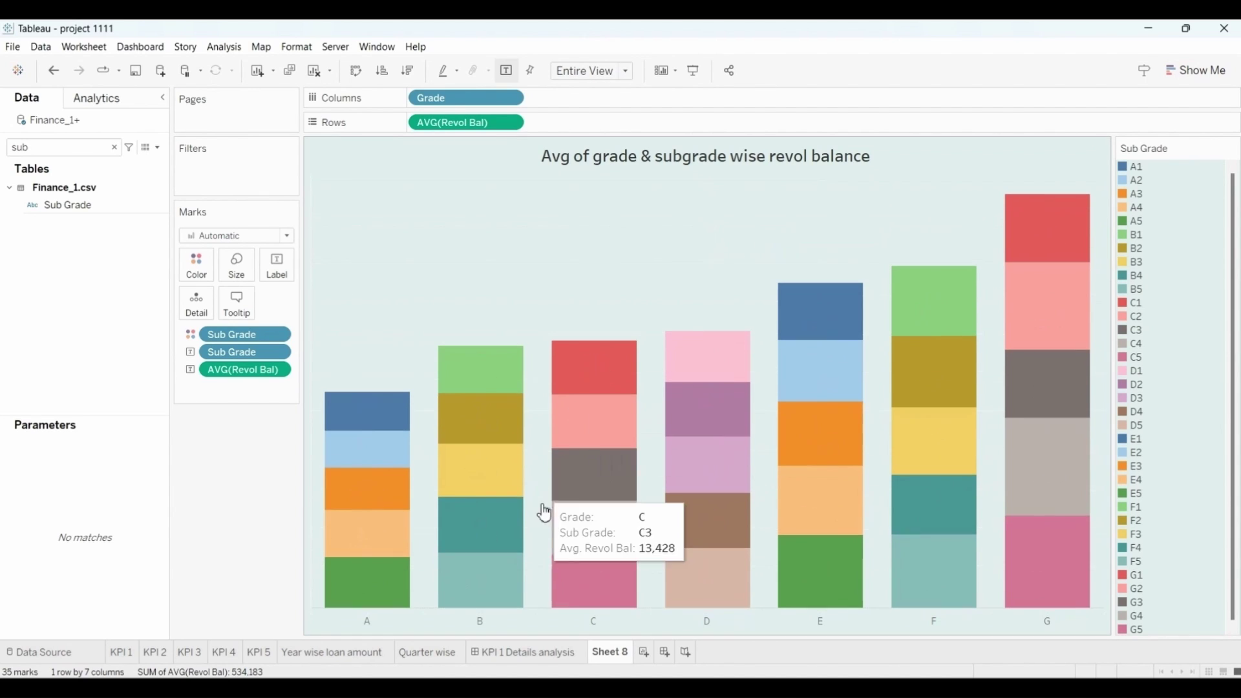
Rename the current worksheet as "AVg Revol bal".
{"action": "right_click", "coordinate": [610, 652]}
{"action": "left_click", "coordinate": [664, 476]}
{"action": "type", "text": "AVg Revol bal"}
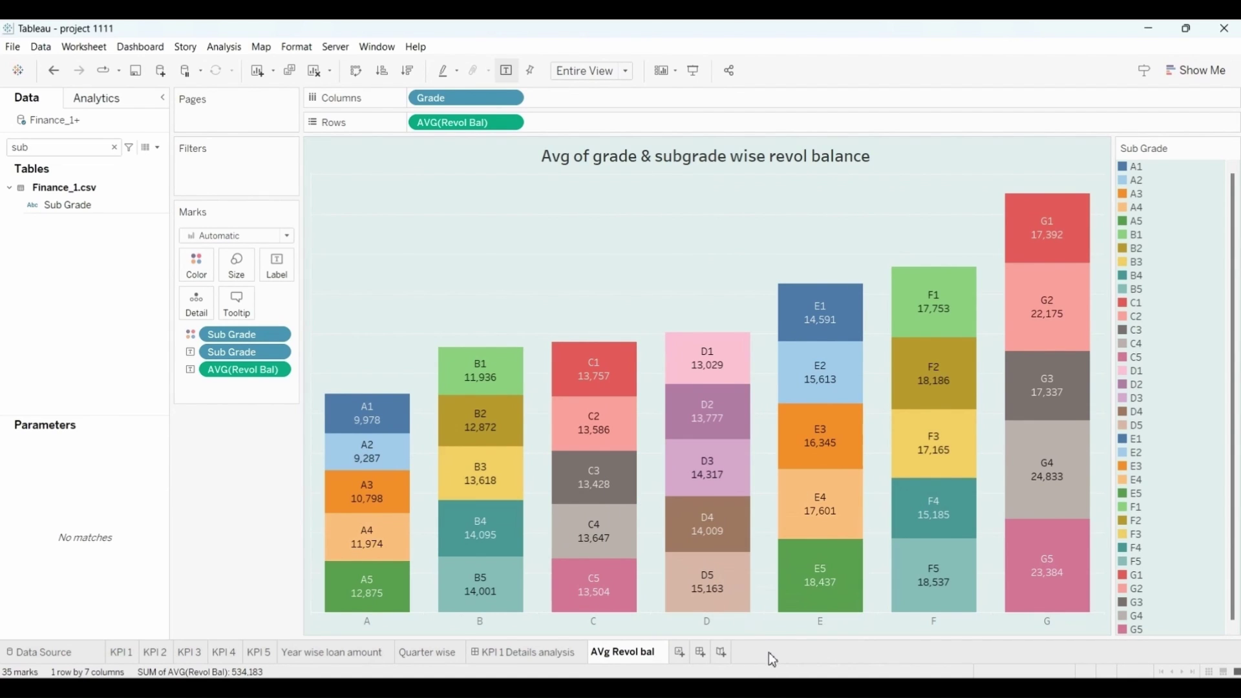
{"action": "left_click", "coordinate": [768, 652]}
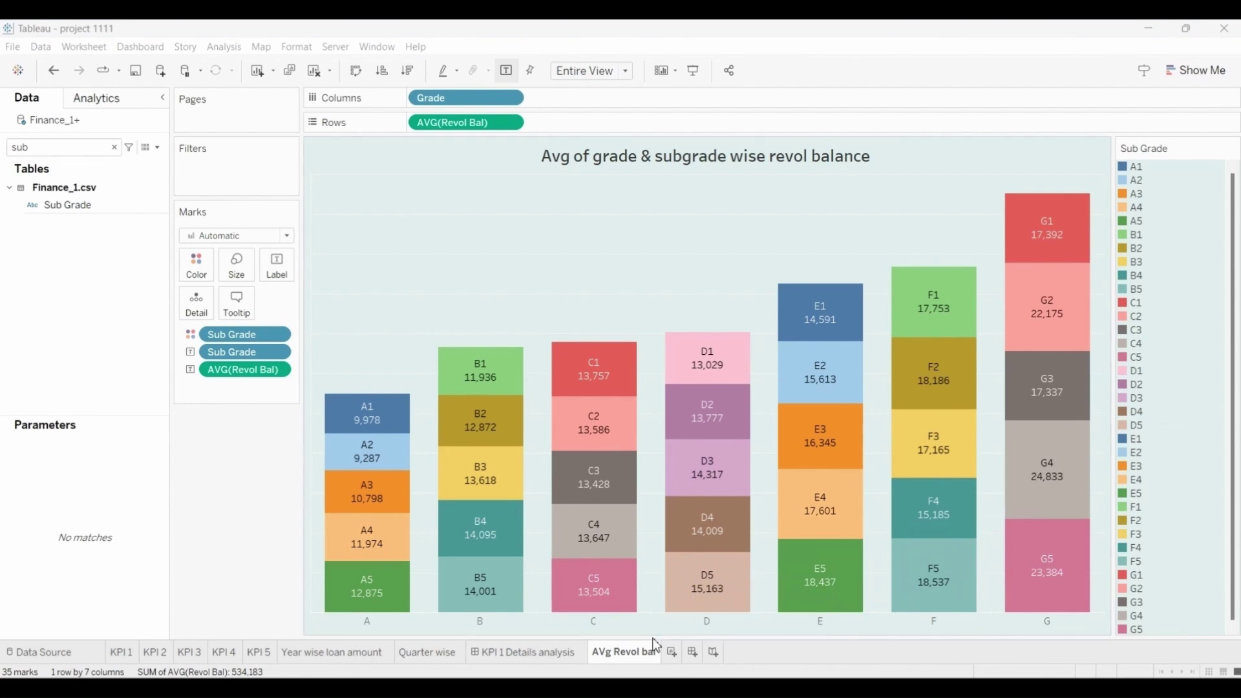
Create a new worksheet named "Grade wise" with a centred title and pale teal worksheet shading.
{"action": "left_click", "coordinate": [672, 652]}
{"action": "right_click", "coordinate": [674, 658]}
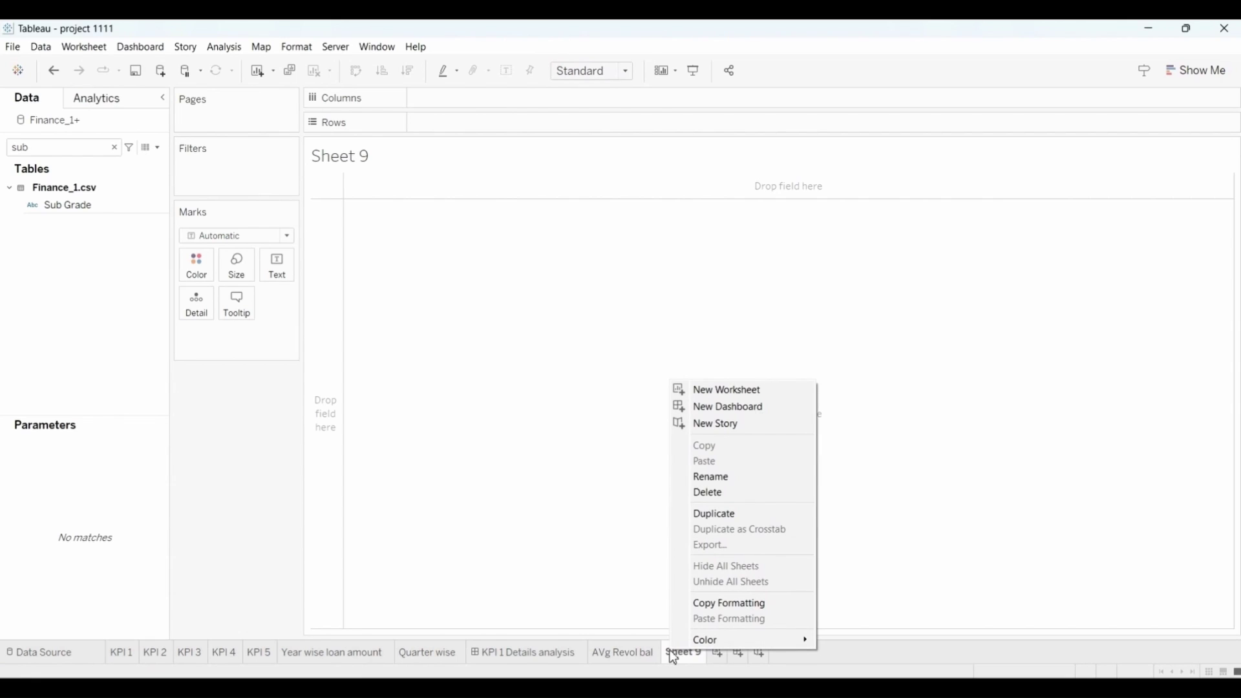
{"action": "left_click", "coordinate": [725, 480]}
{"action": "type", "text": "Grade wise"}
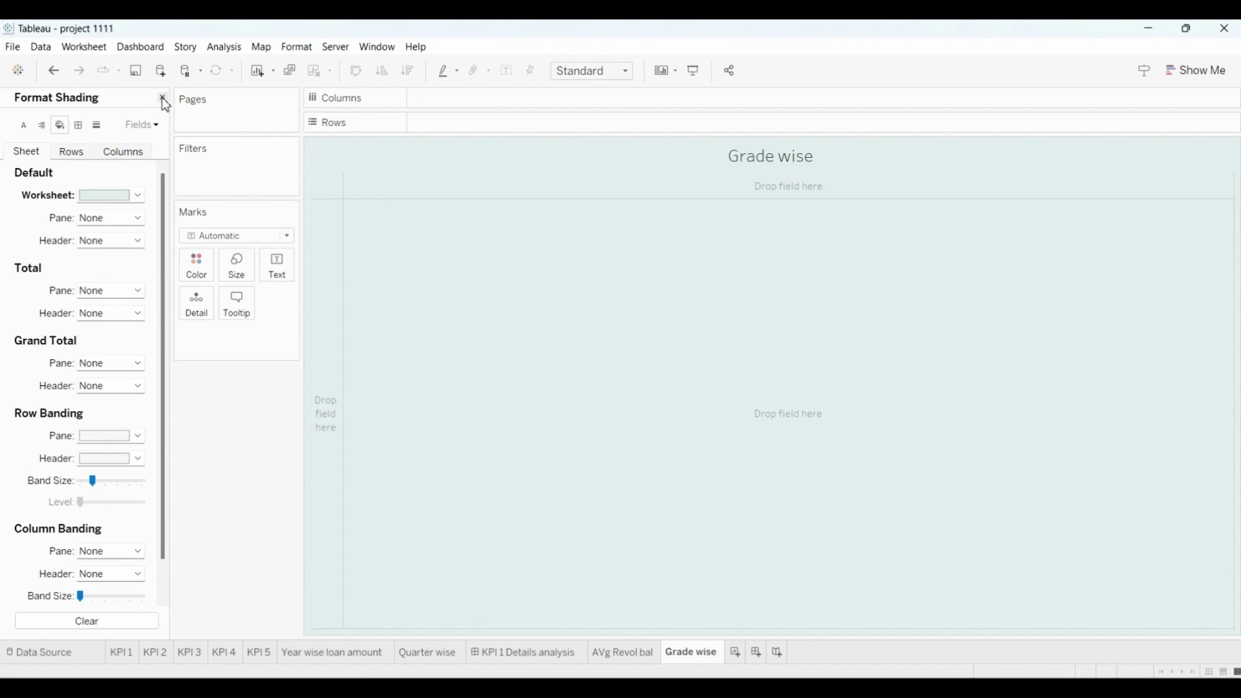
{"action": "left_click", "coordinate": [164, 100]}
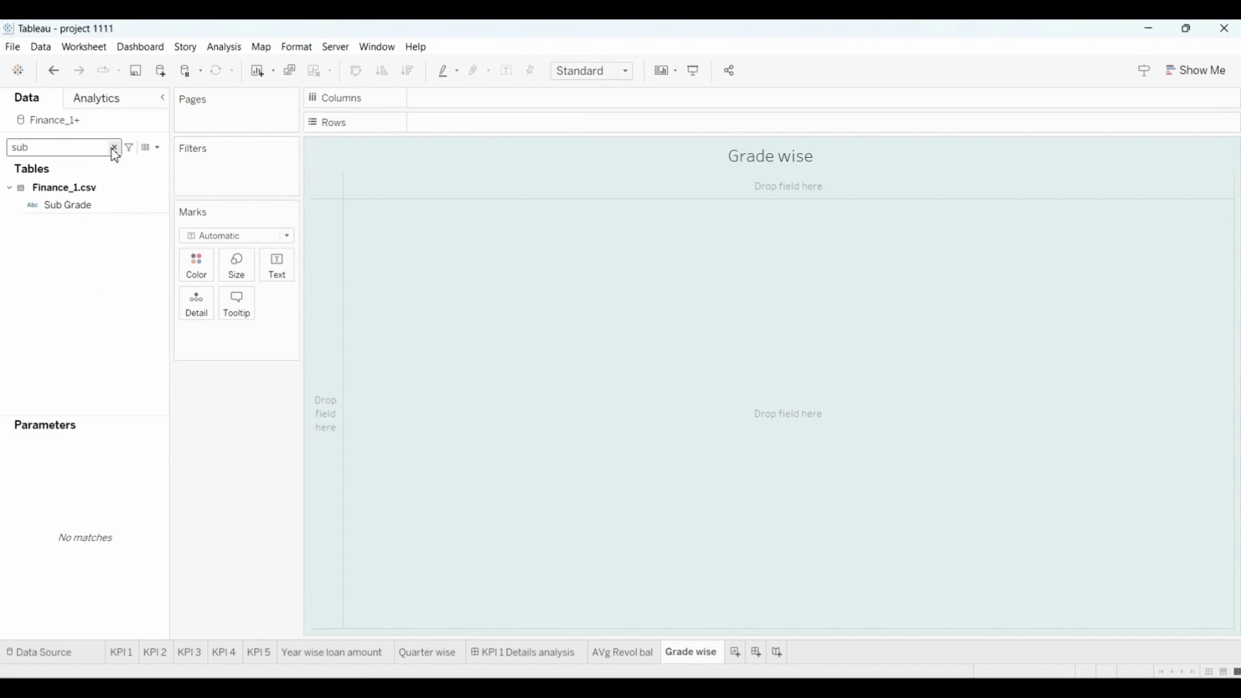
Put Grade in the columns and Revol Bal in the rows of the Grade wise worksheet.
{"action": "left_click", "coordinate": [115, 149]}
{"action": "type", "text": "gra"}
{"action": "left_click_drag", "start_coordinate": [57, 205], "coordinate": [446, 102]}
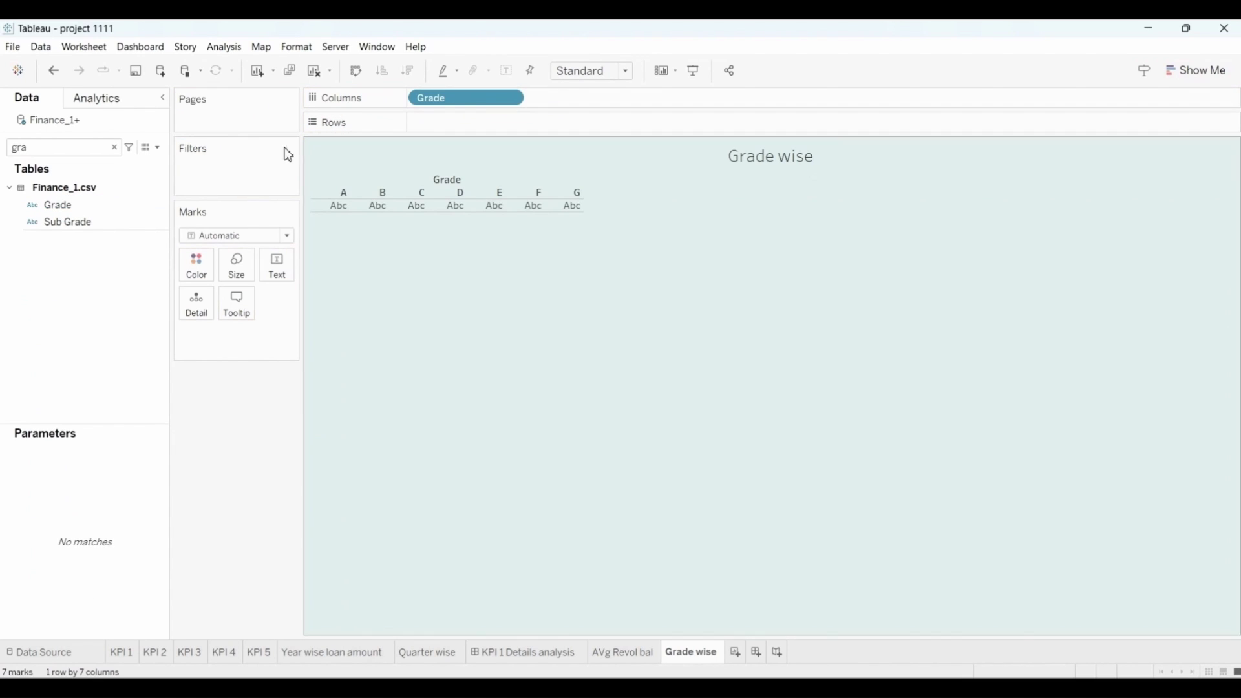
{"action": "left_click", "coordinate": [114, 148]}
{"action": "type", "text": "rev"}
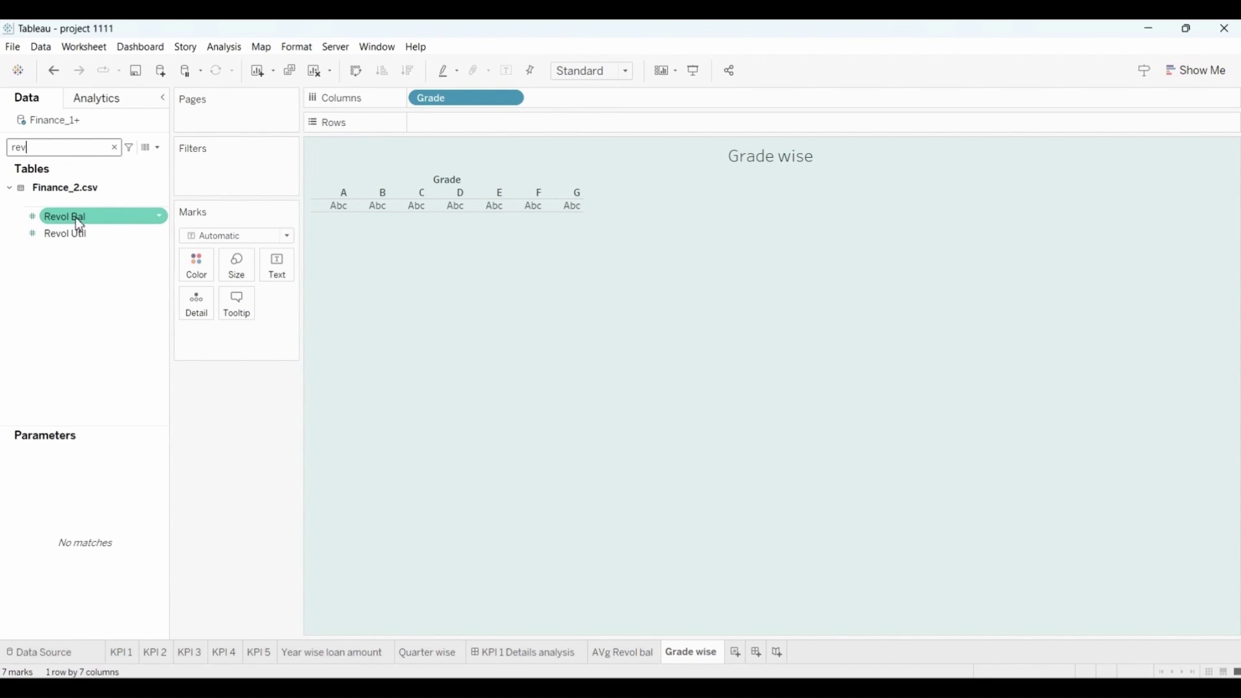
{"action": "left_click_drag", "start_coordinate": [79, 224], "coordinate": [479, 133]}
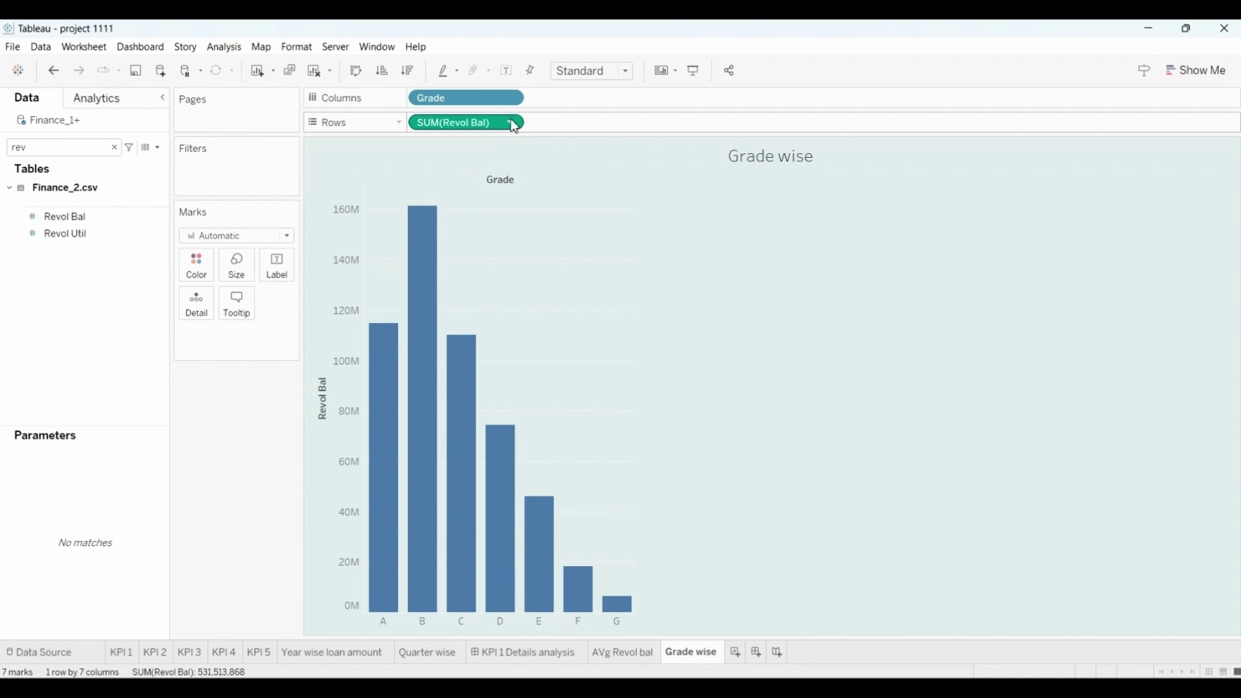
Colour and label the bars by total Revol Bal, and show them in Entire View without the value axis.
{"action": "mouse_move", "coordinate": [491, 124]}
{"action": "left_mouse_down"}
{"action": "mouse_move", "coordinate": [185, 388]}
{"action": "mouse_move", "coordinate": [212, 265]}
{"action": "left_mouse_up"}
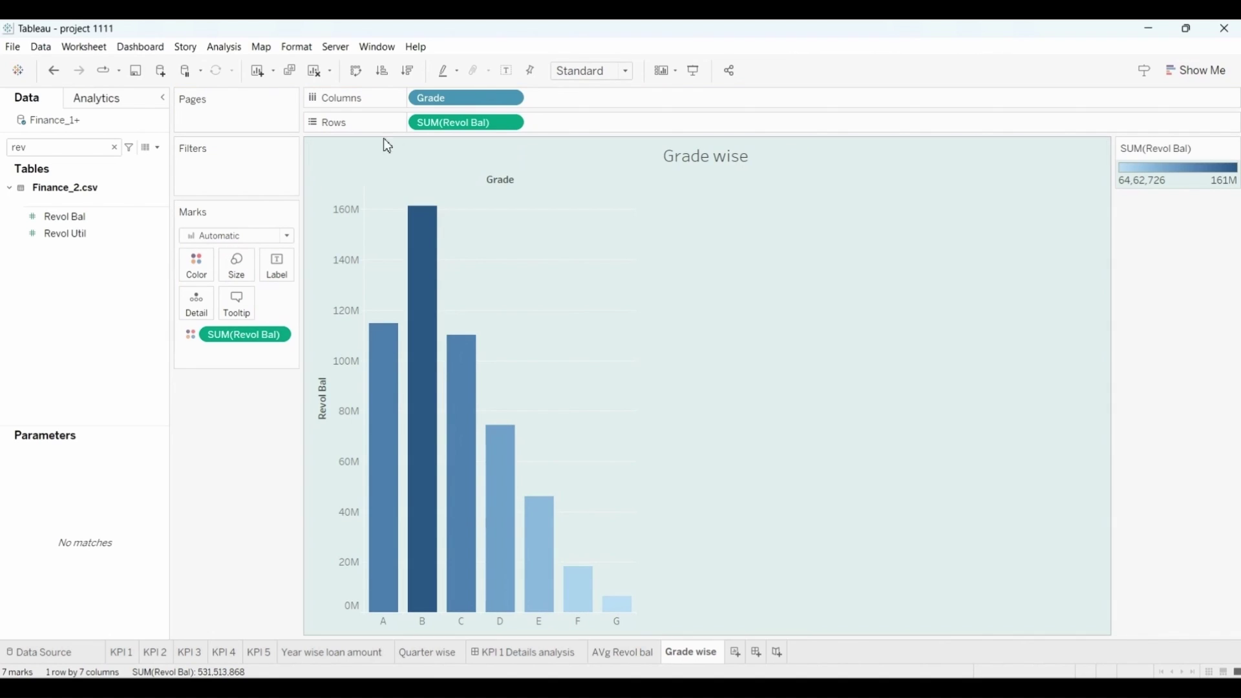
{"action": "left_click_drag", "start_coordinate": [439, 126], "coordinate": [275, 268]}
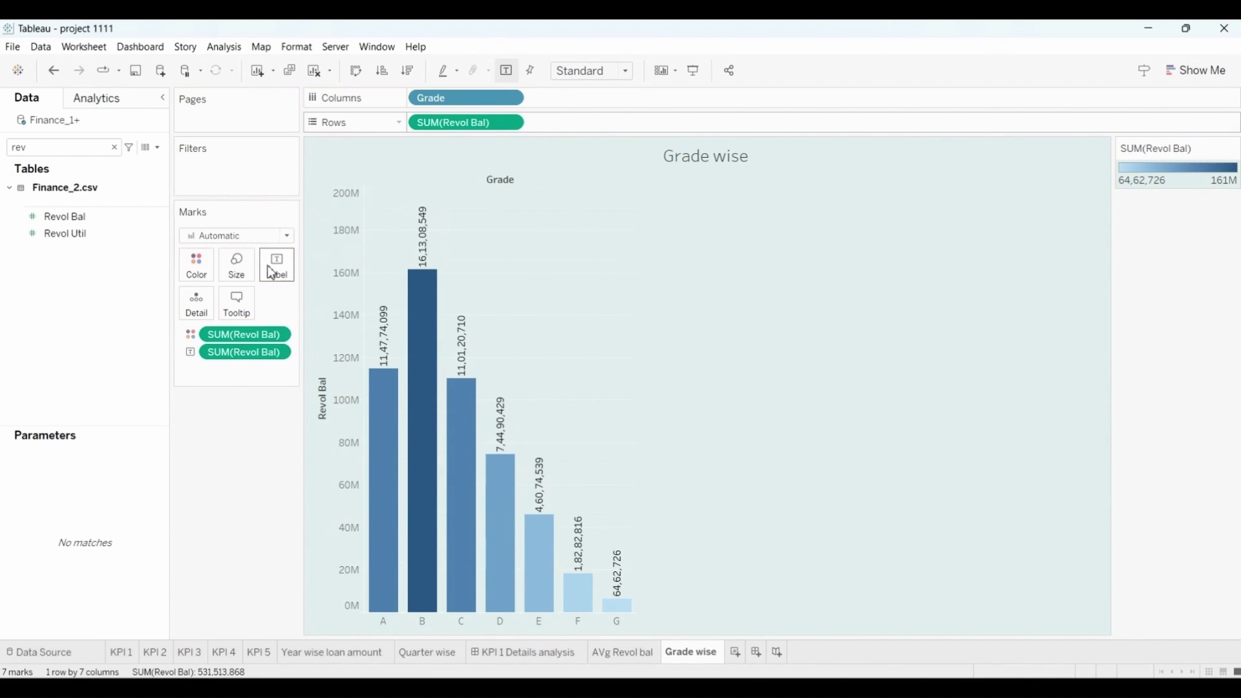
{"action": "left_click", "coordinate": [626, 71]}
{"action": "left_click", "coordinate": [589, 131]}
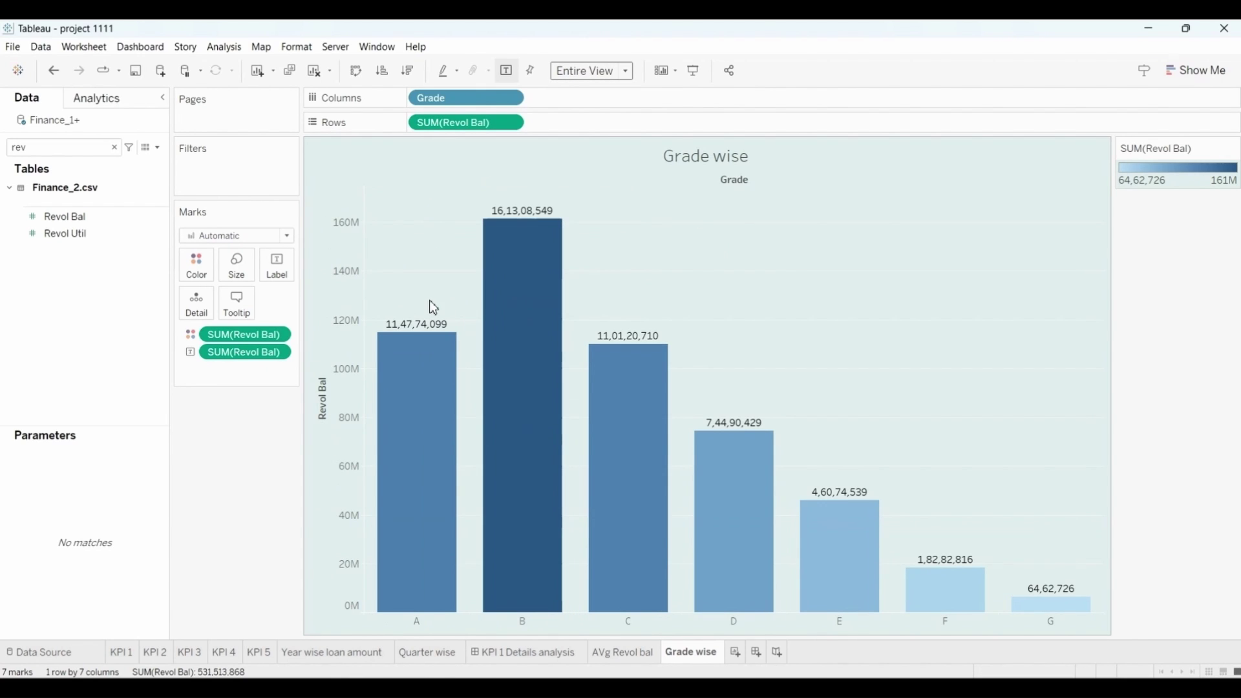
{"action": "right_click", "coordinate": [337, 286]}
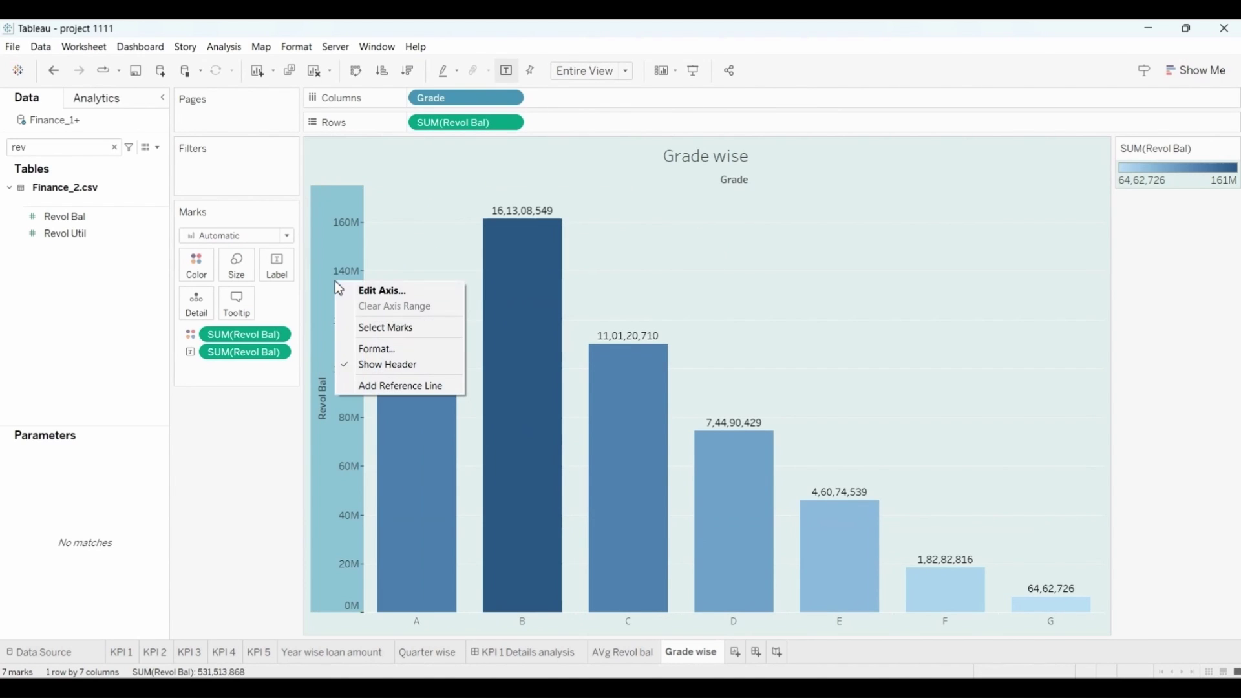
{"action": "left_click", "coordinate": [379, 366]}
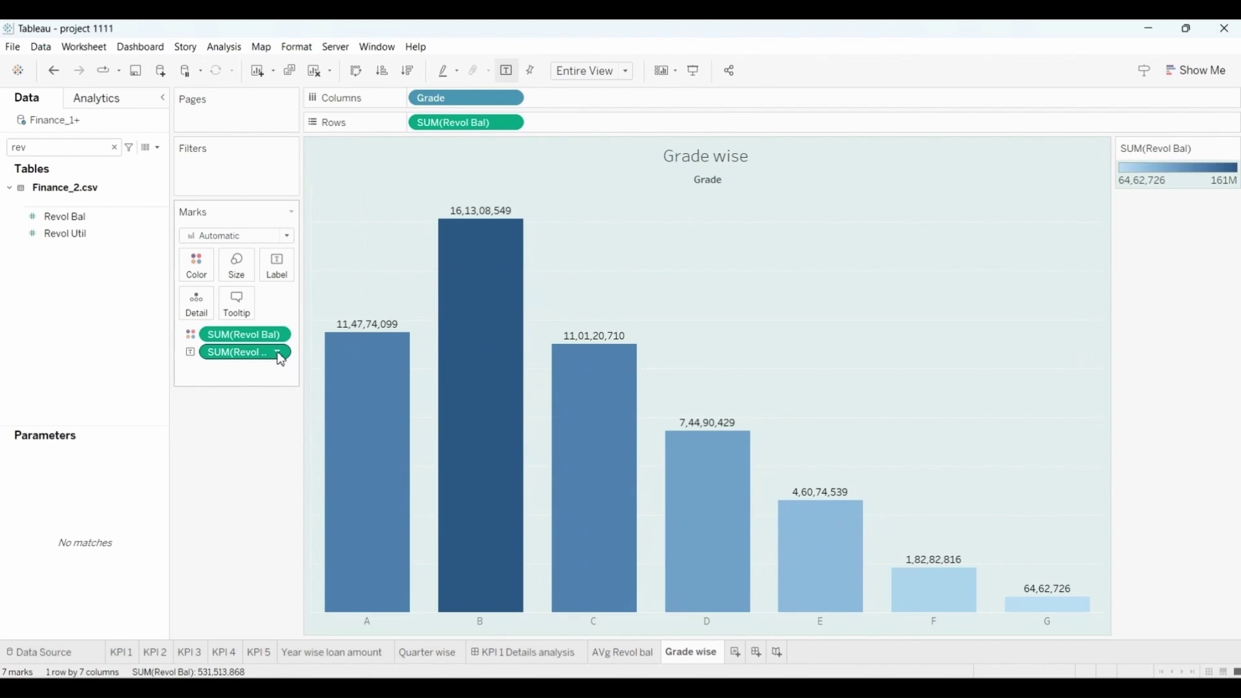
Format the bar labels as whole millions with a $ prefix and sort the grades ascending by Revol Bal.
{"action": "right_click", "coordinate": [278, 354]}
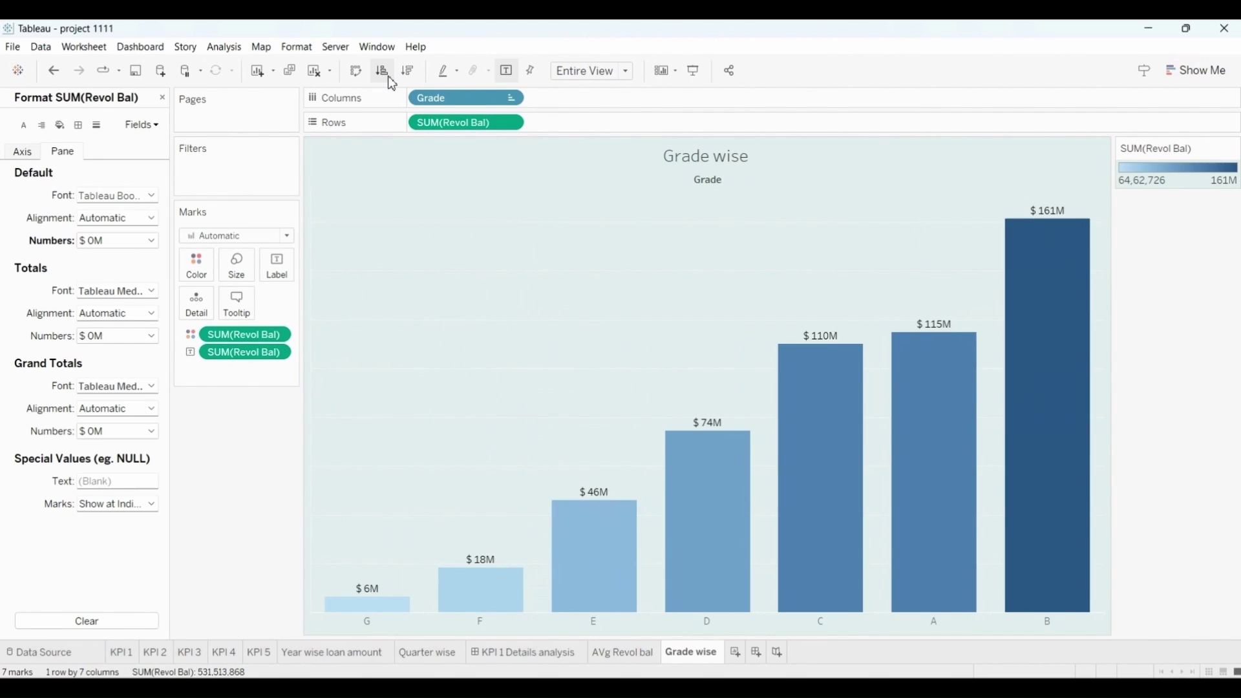
{"action": "left_click", "coordinate": [452, 620]}
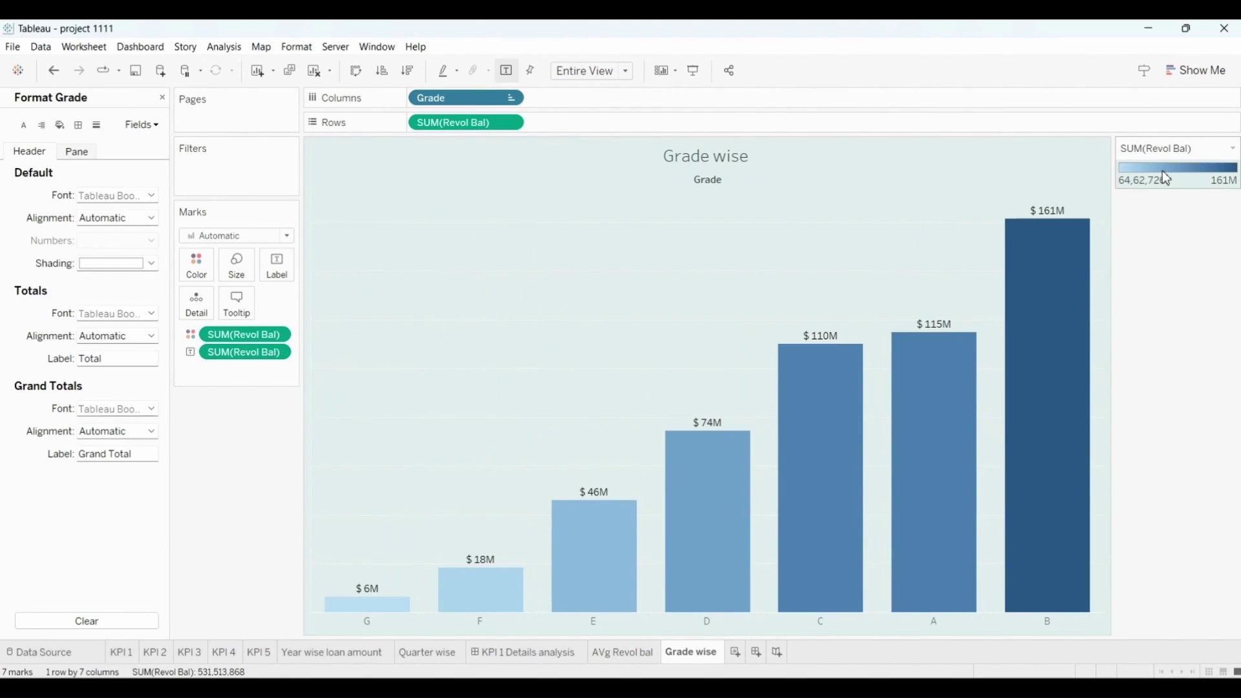
Change the Revol Bal colour palette to Red-Green-Gold Diverging.
{"action": "double_click", "coordinate": [1168, 170]}
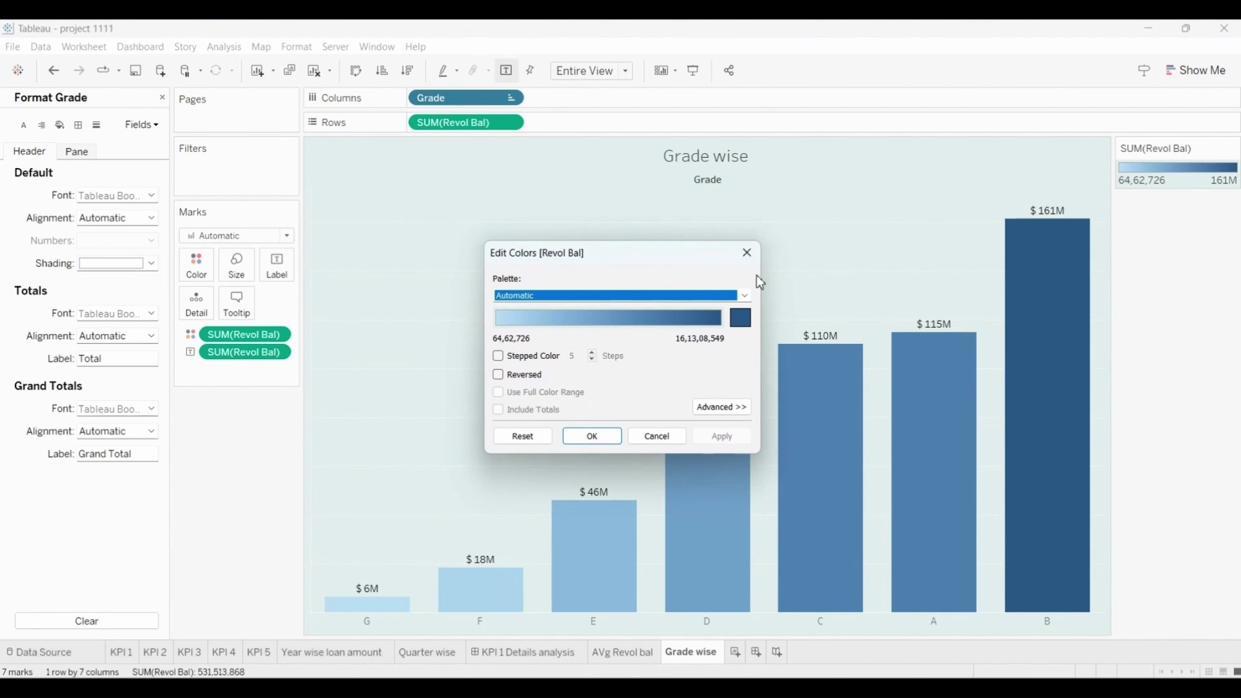
{"action": "left_click", "coordinate": [707, 295]}
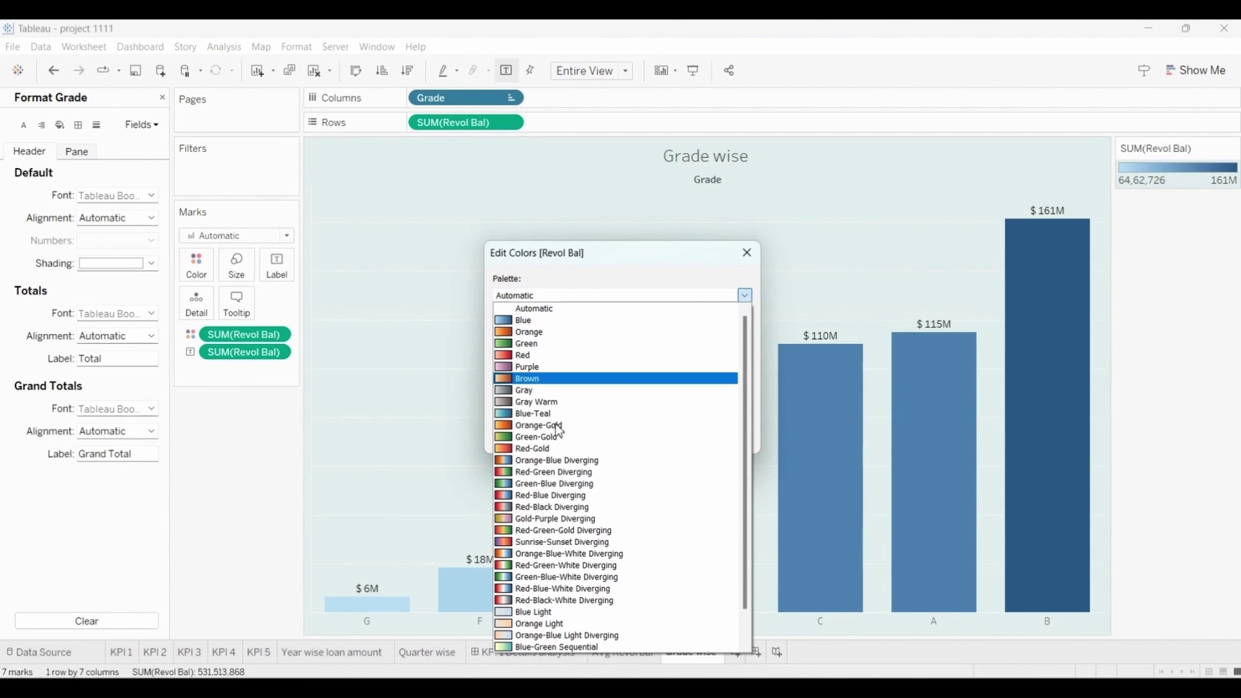
{"action": "left_click", "coordinate": [549, 479]}
{"action": "left_click", "coordinate": [589, 434]}
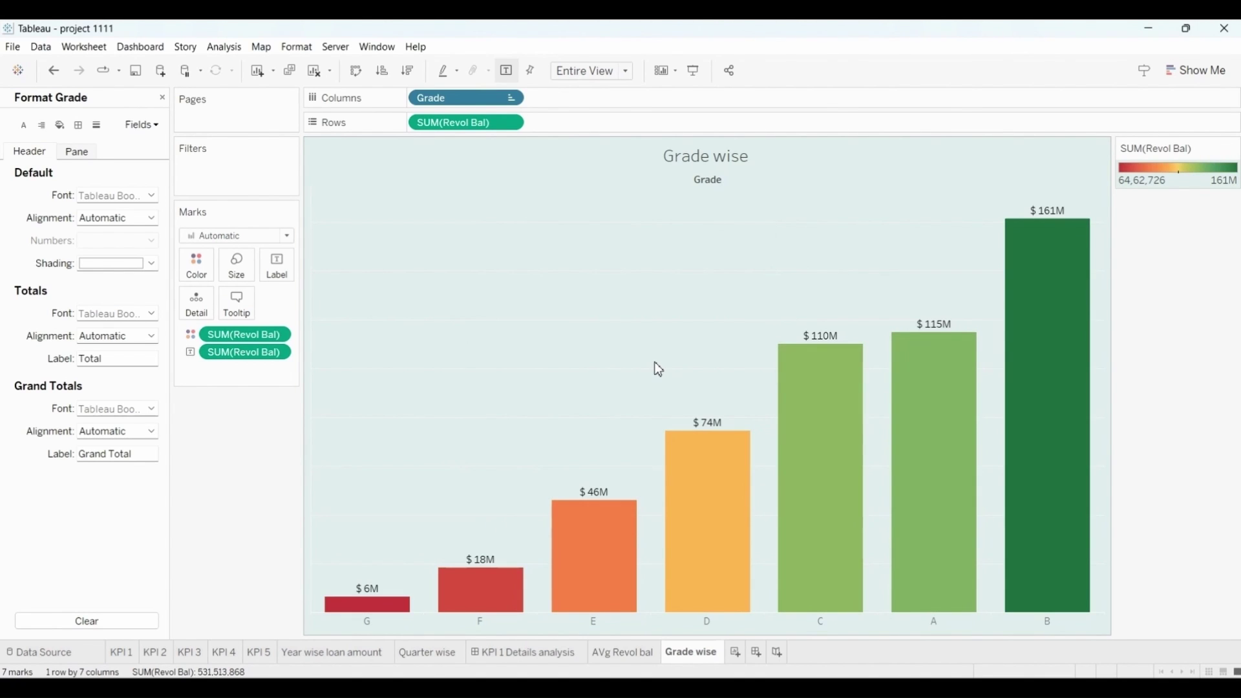
Duplicate the Grade wise worksheet and rename the copy Sub grade wise.
{"action": "right_click", "coordinate": [688, 654]}
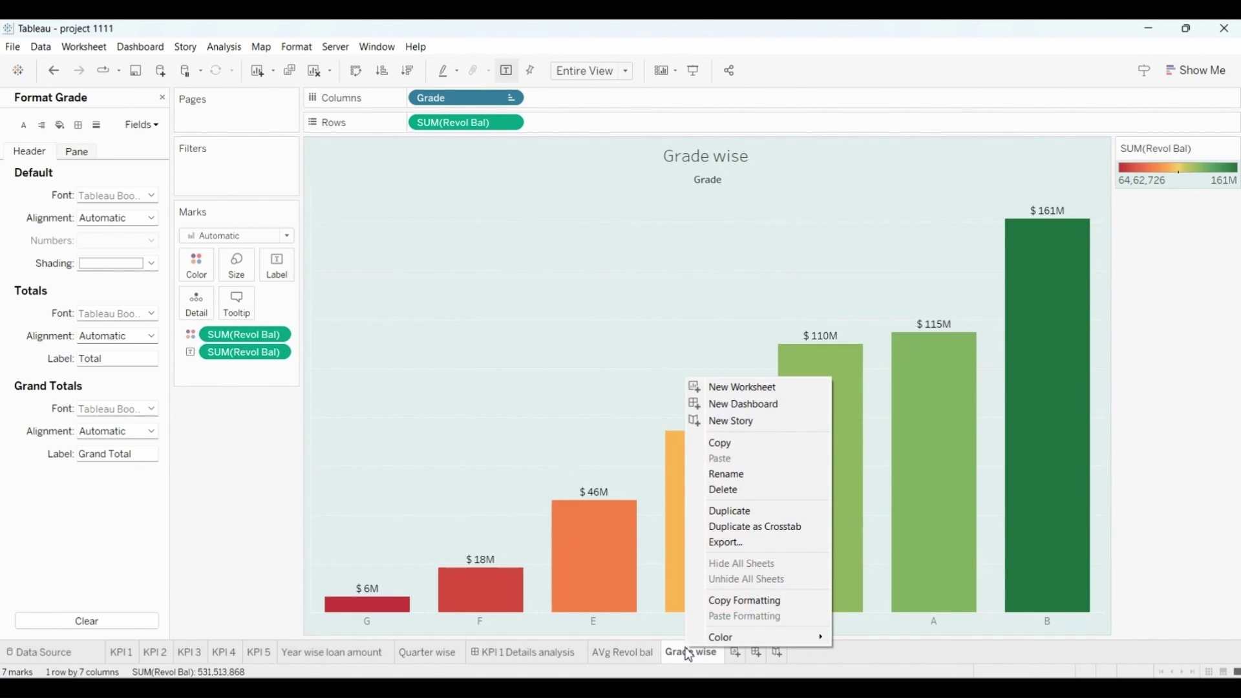
{"action": "left_click", "coordinate": [733, 509]}
{"action": "right_click", "coordinate": [749, 646]}
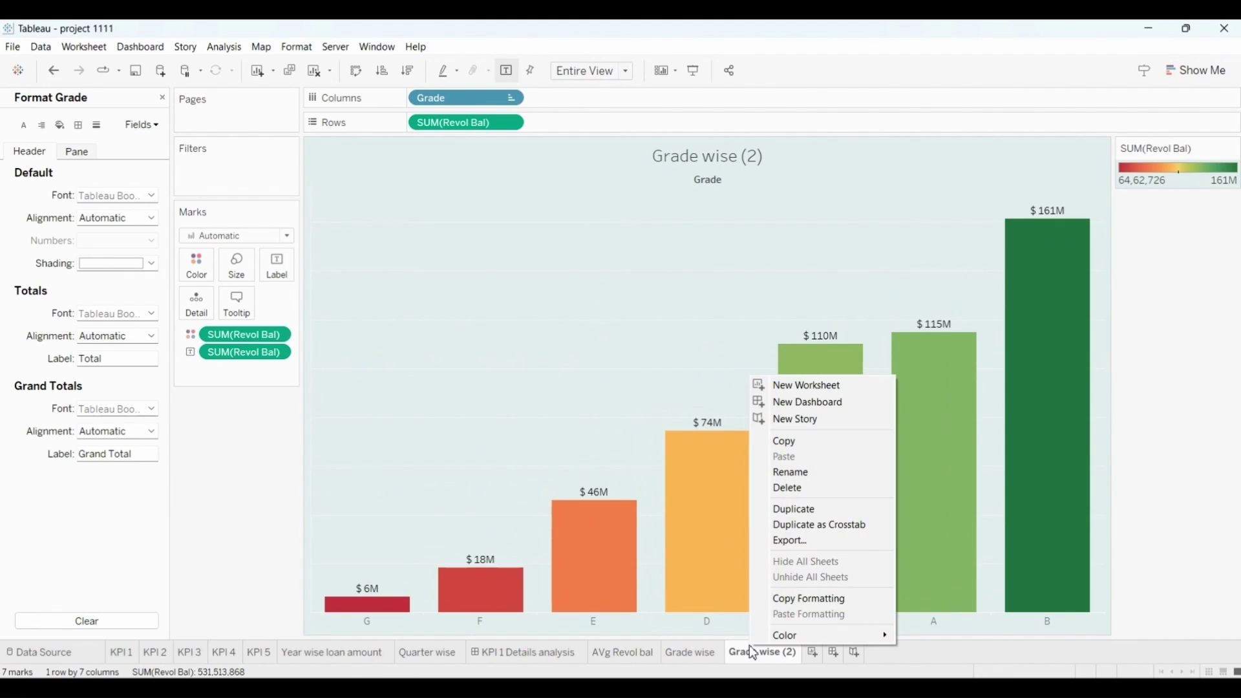
{"action": "left_click", "coordinate": [807, 476]}
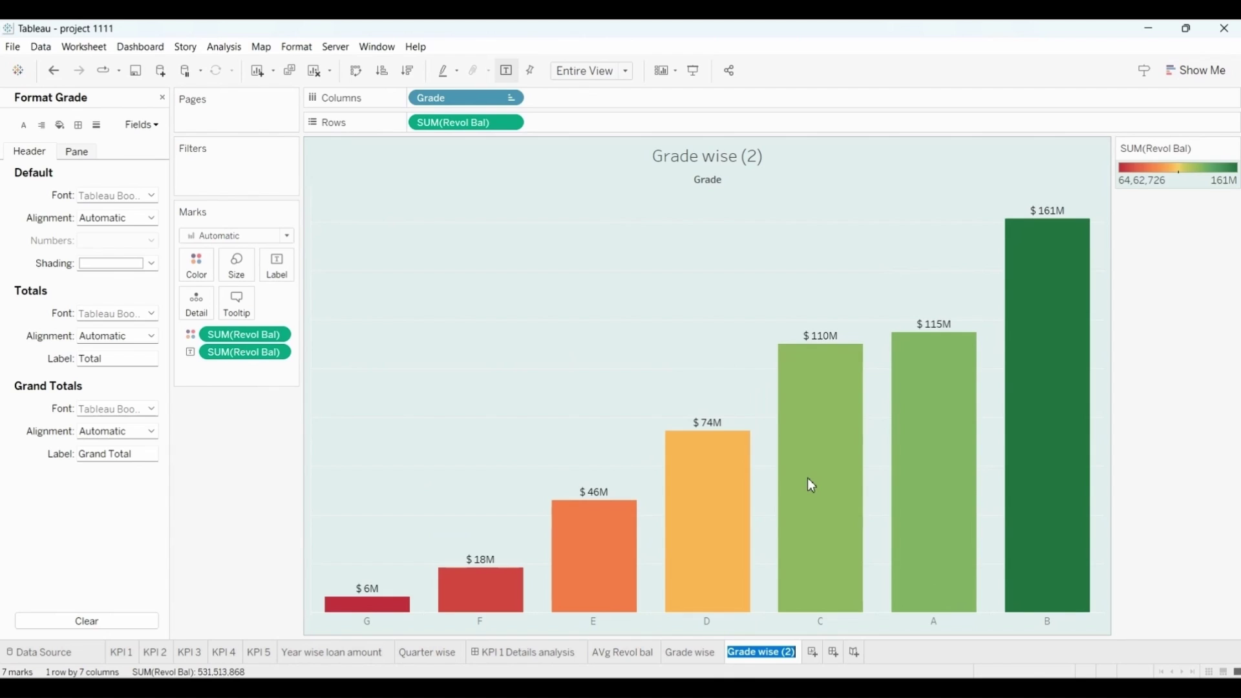
{"action": "type", "text": "Sub g"}
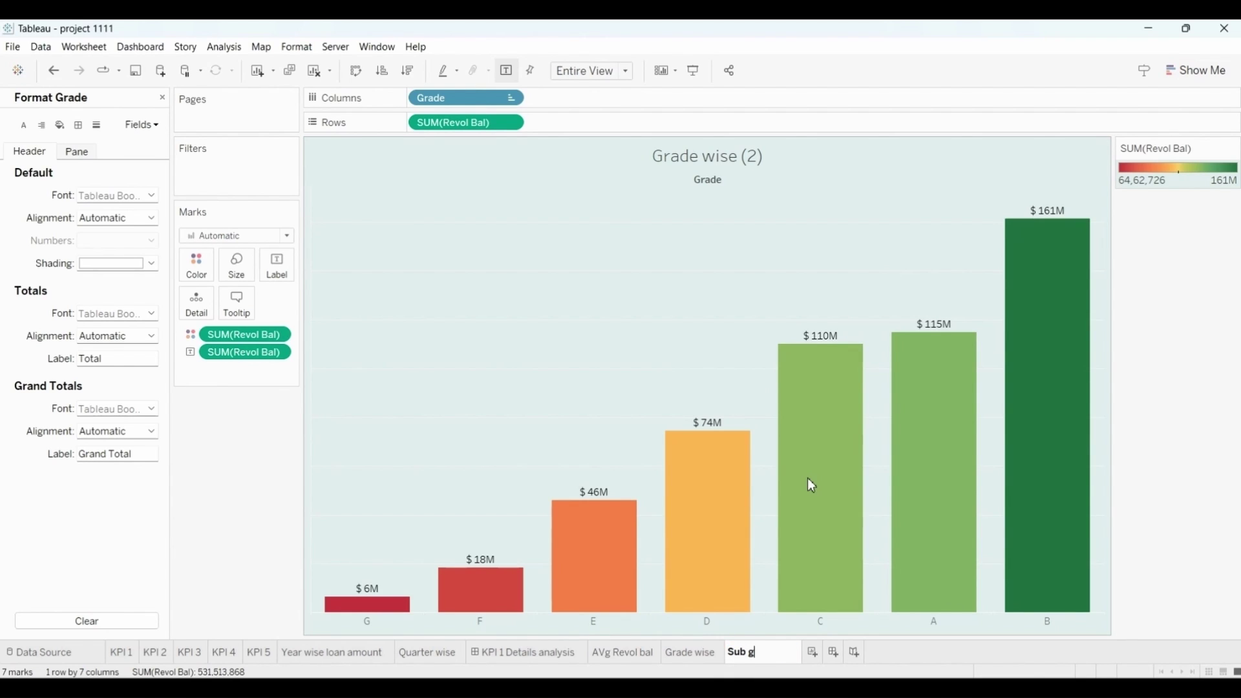
{"action": "type", "text": "rade wise"}
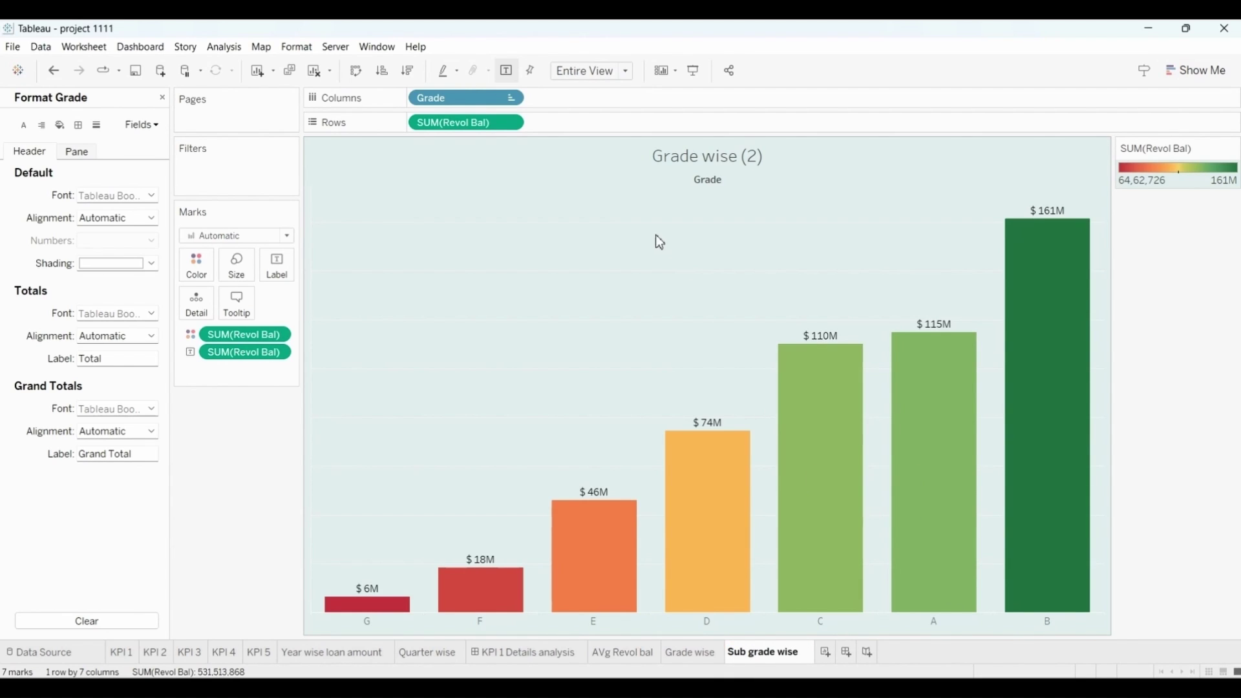
{"action": "left_click", "coordinate": [657, 241]}
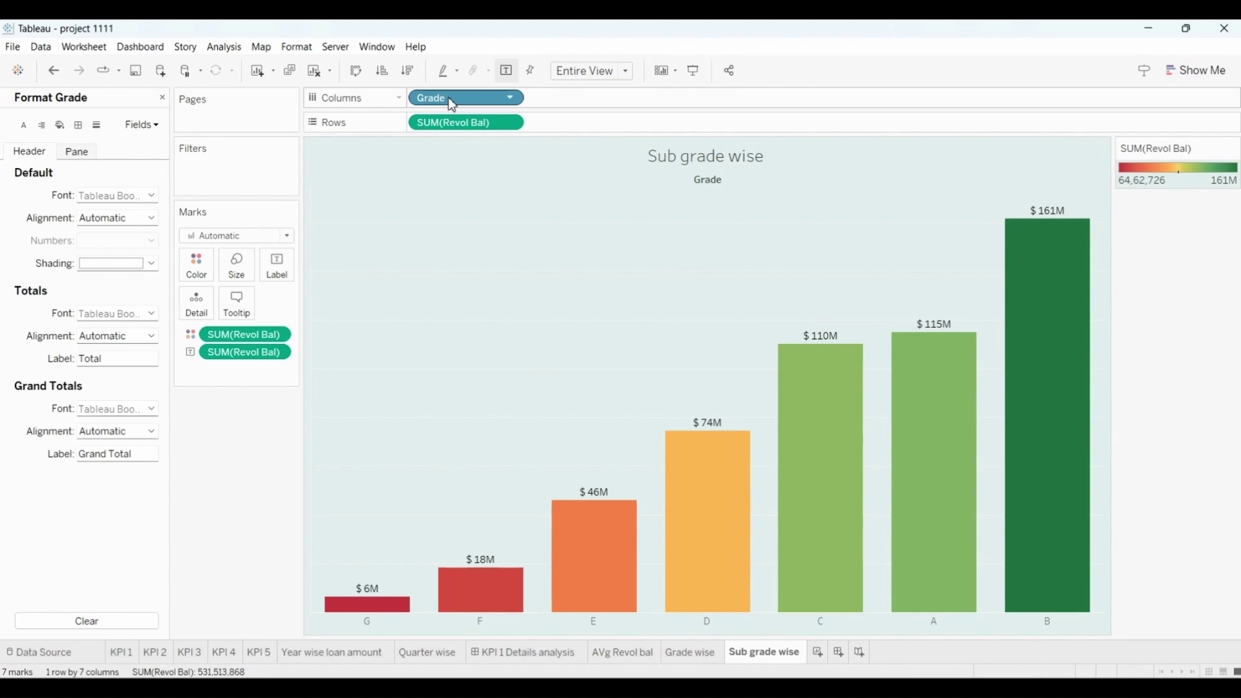
Replace Grade with Sub Grade in the columns of the Sub grade wise worksheet.
{"action": "left_click_drag", "start_coordinate": [453, 105], "coordinate": [190, 132]}
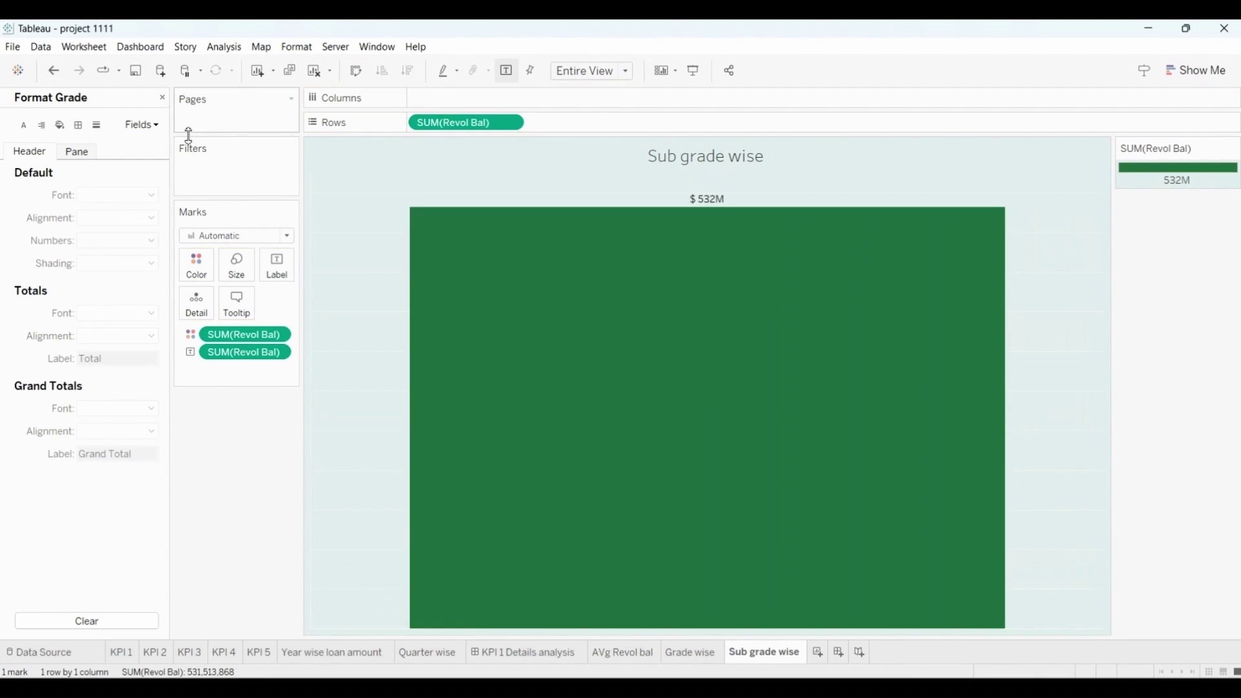
{"action": "left_click", "coordinate": [162, 99]}
{"action": "left_click", "coordinate": [77, 149]}
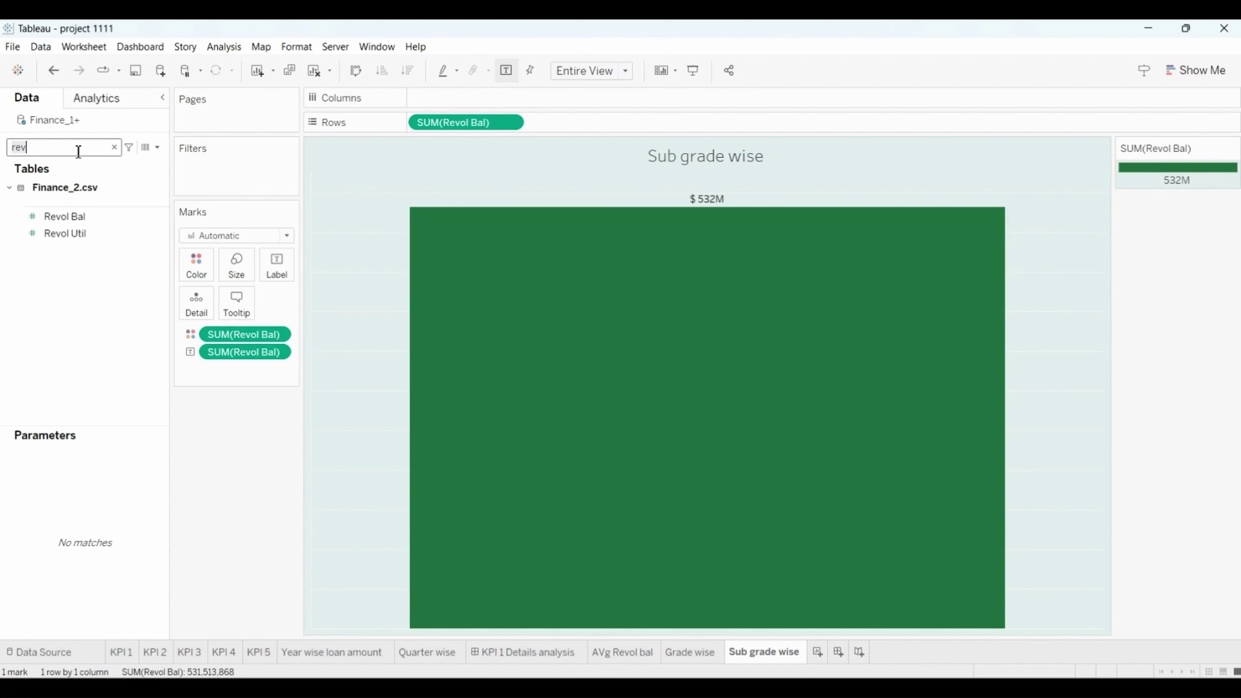
{"action": "type", "text": "gra"}
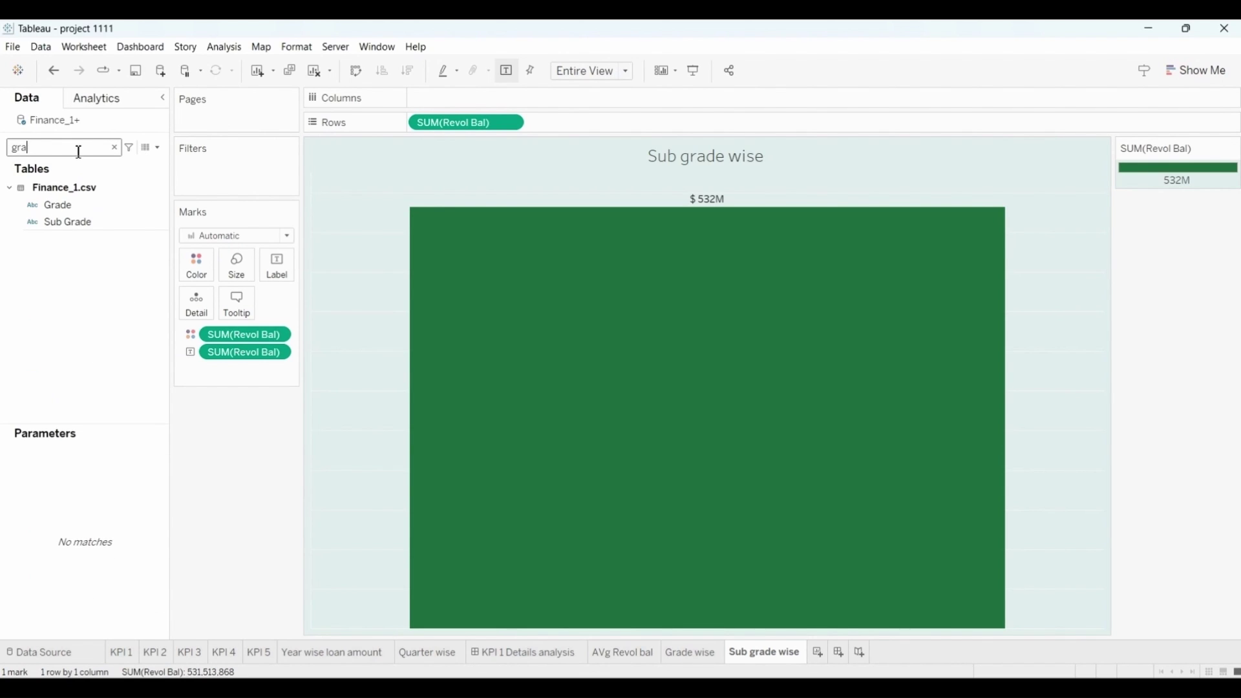
{"action": "left_click_drag", "start_coordinate": [71, 221], "coordinate": [471, 104]}
Review the AVg Revol bal and Grade wise worksheets, and hide the column field label in the Sub grade wise chart.
{"action": "mouse_move", "coordinate": [540, 429]}
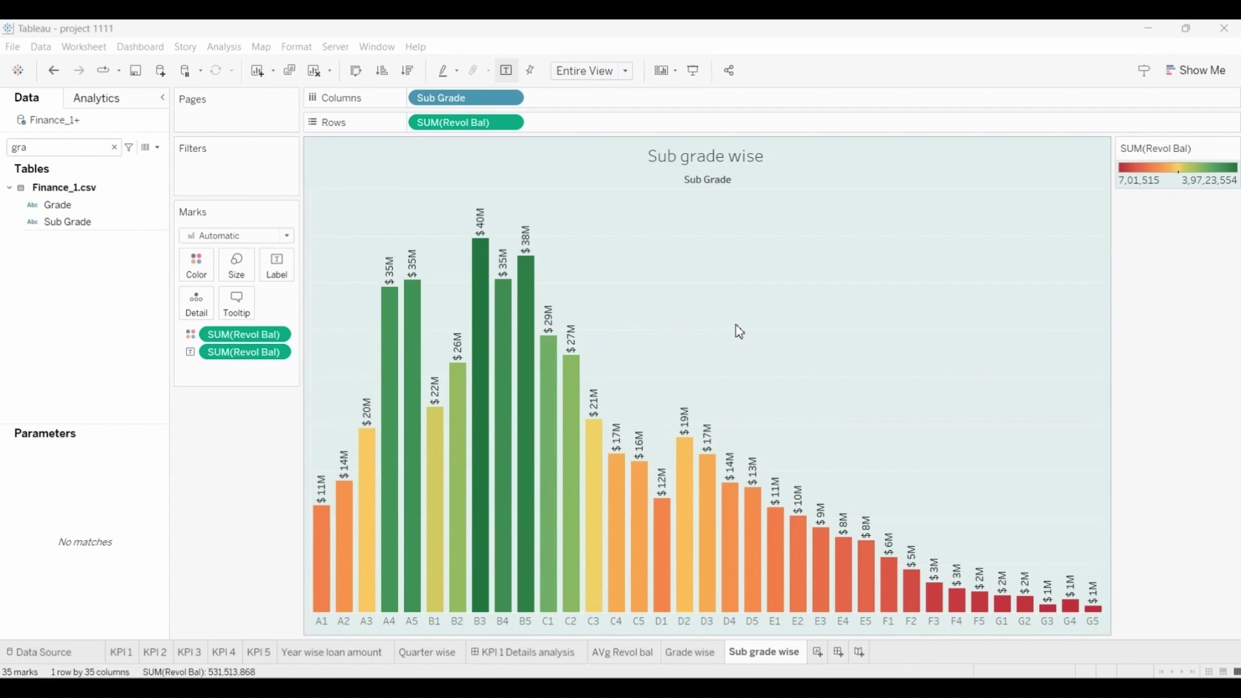
{"action": "left_click", "coordinate": [698, 654]}
{"action": "left_click", "coordinate": [623, 652]}
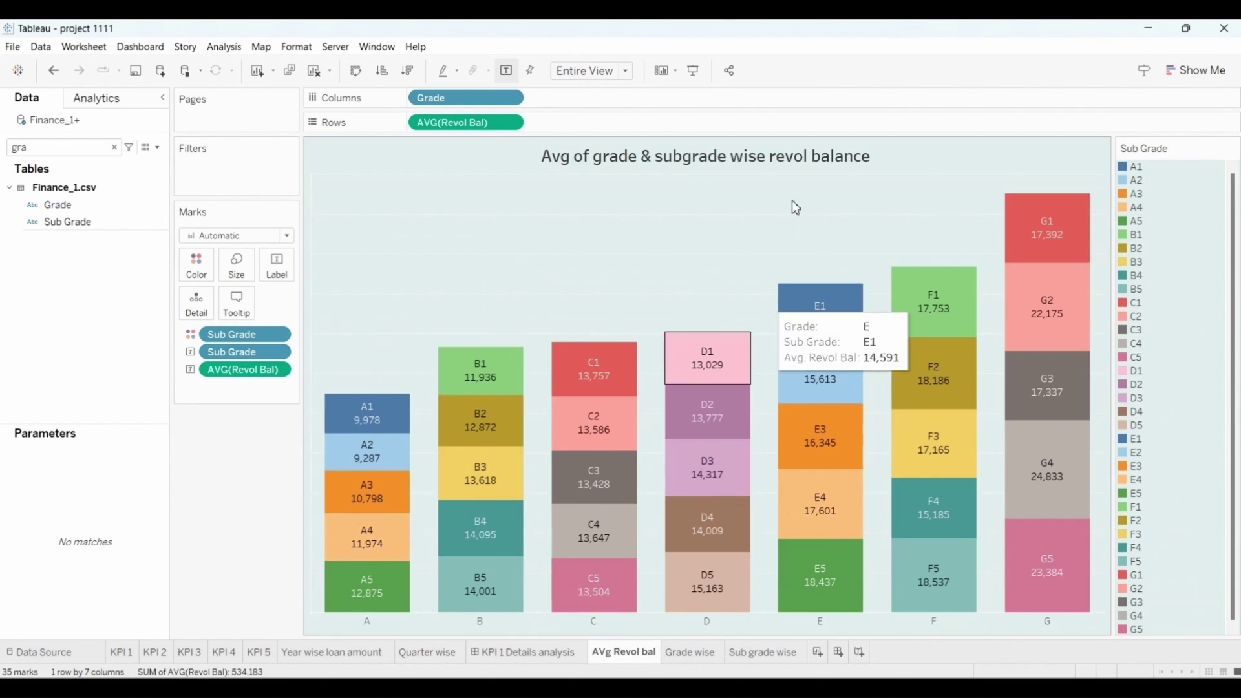
{"action": "mouse_move", "coordinate": [711, 429]}
{"action": "left_click", "coordinate": [682, 652]}
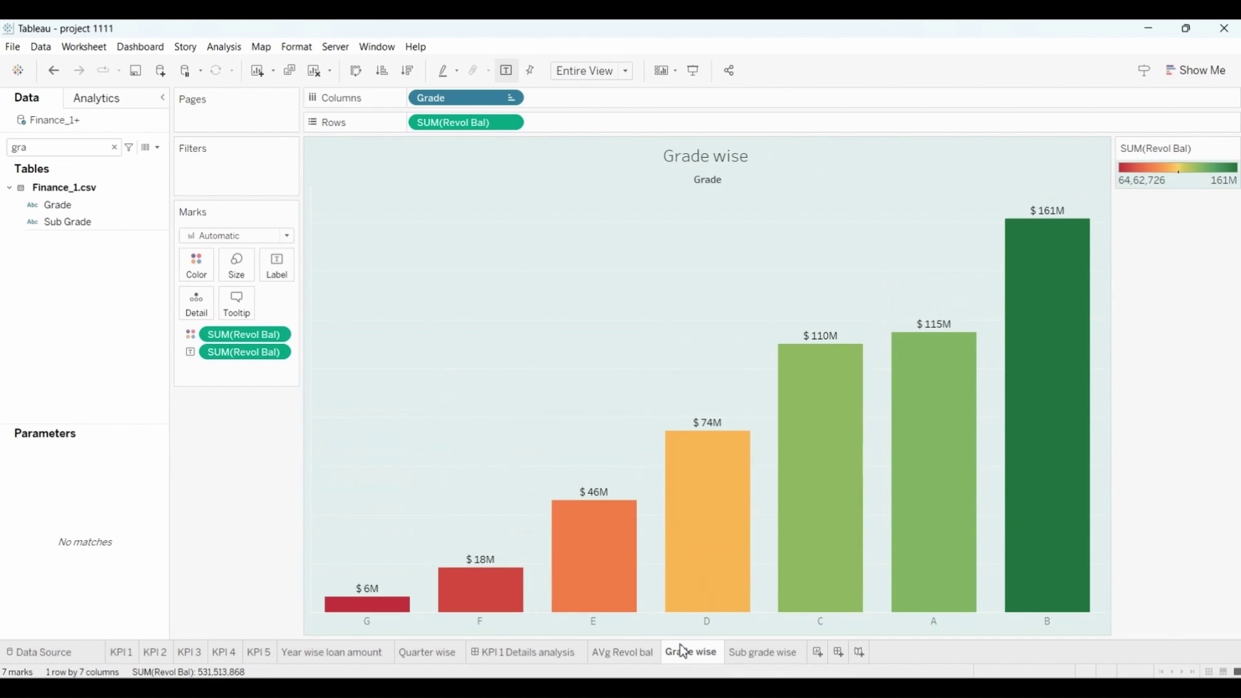
{"action": "mouse_move", "coordinate": [725, 585]}
{"action": "left_click", "coordinate": [761, 652]}
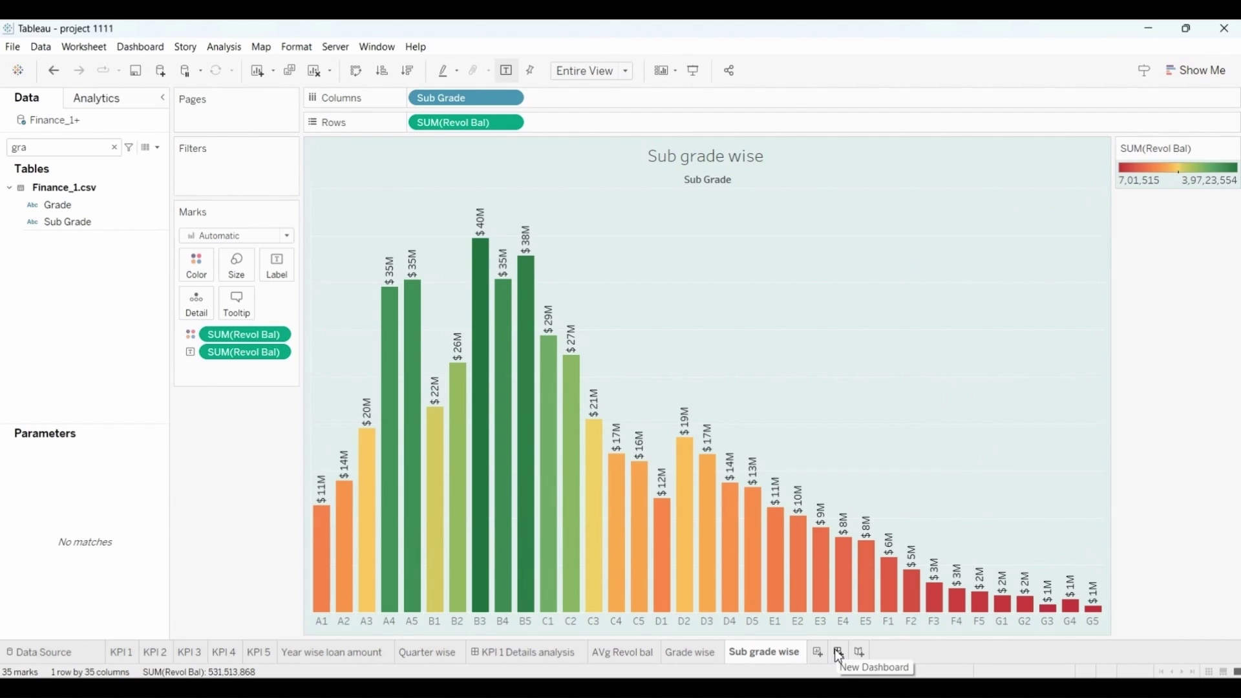
{"action": "right_click", "coordinate": [709, 181]}
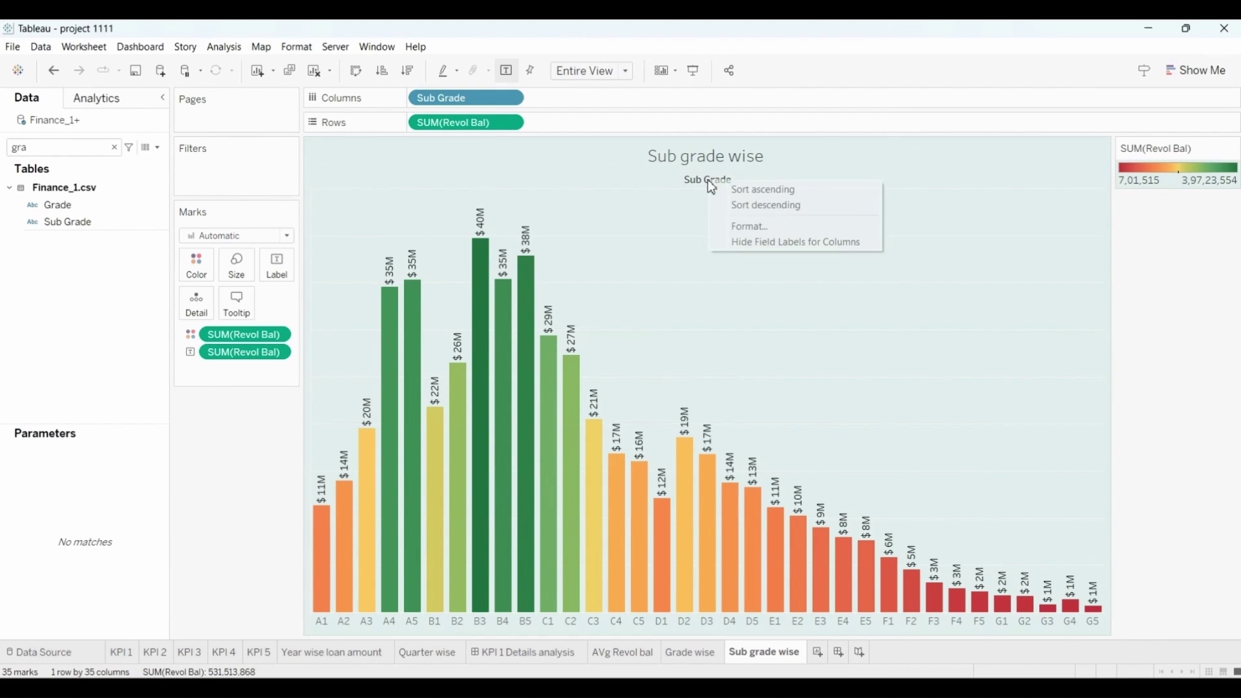
{"action": "left_click", "coordinate": [763, 241]}
Create a new dashboard named KPI 2 Detail analysis.
{"action": "left_click", "coordinate": [838, 651]}
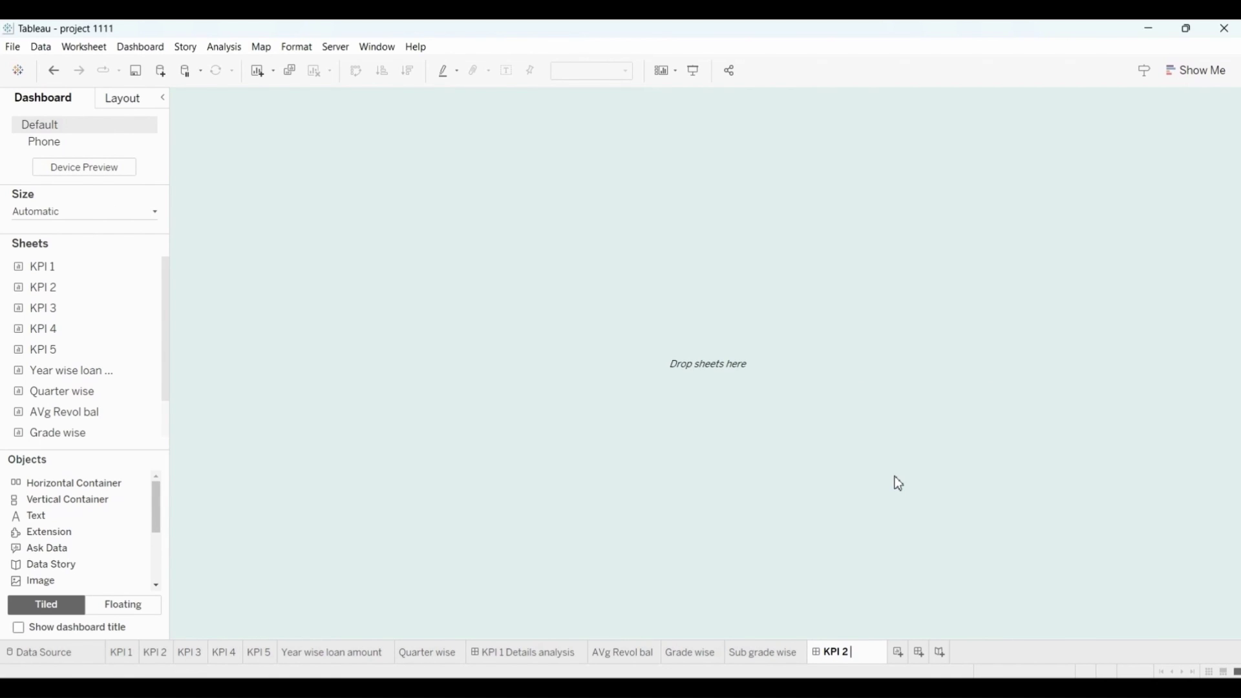
{"action": "type", "text": "l analysis"}
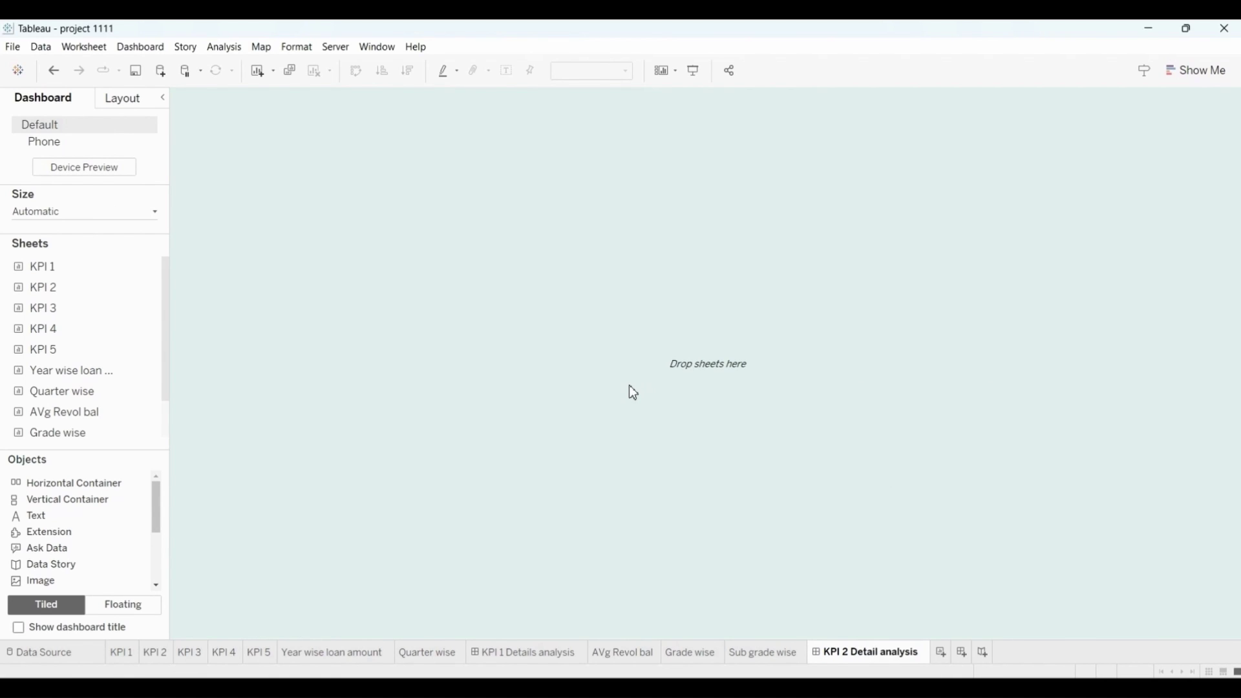
{"action": "key", "text": "Return"}
Try adding the AVg Revol bal sheet to the dashboard as a tiled item.
{"action": "scroll", "coordinate": [95, 388], "scroll_direction": "down", "scroll_amount": 1}
{"action": "left_click_drag", "start_coordinate": [94, 388], "coordinate": [367, 181]}
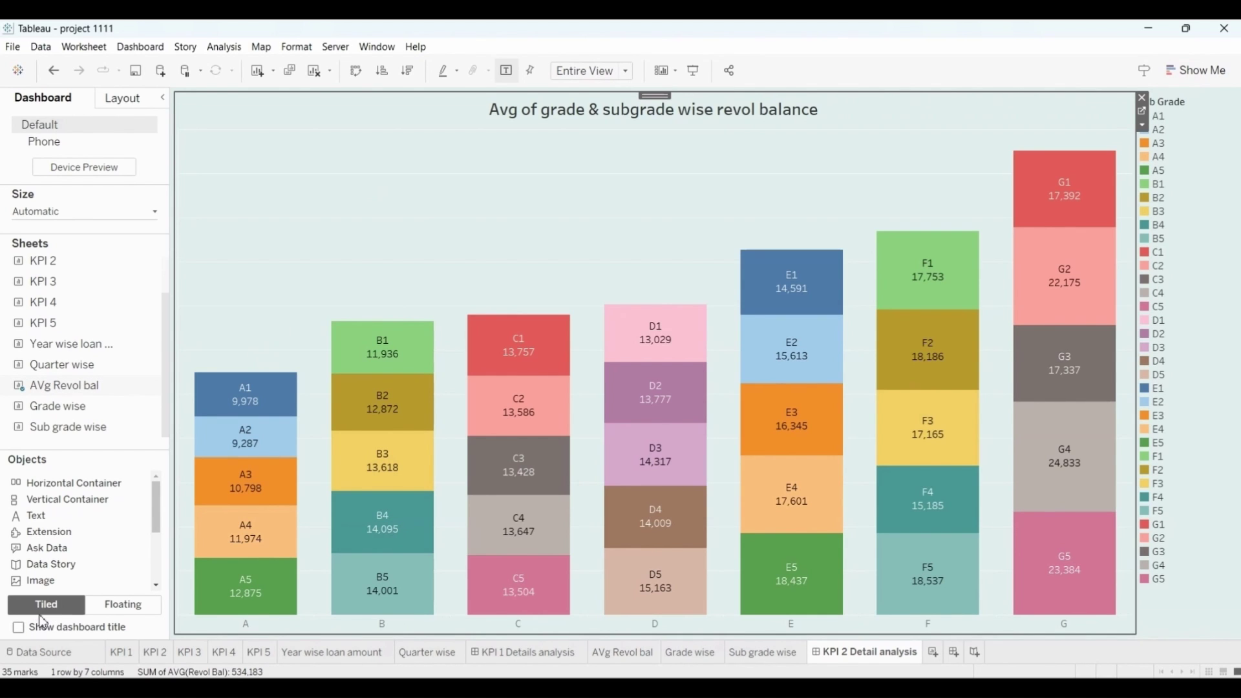
{"action": "left_click", "coordinate": [123, 604]}
{"action": "key", "text": "ctrl+z"}
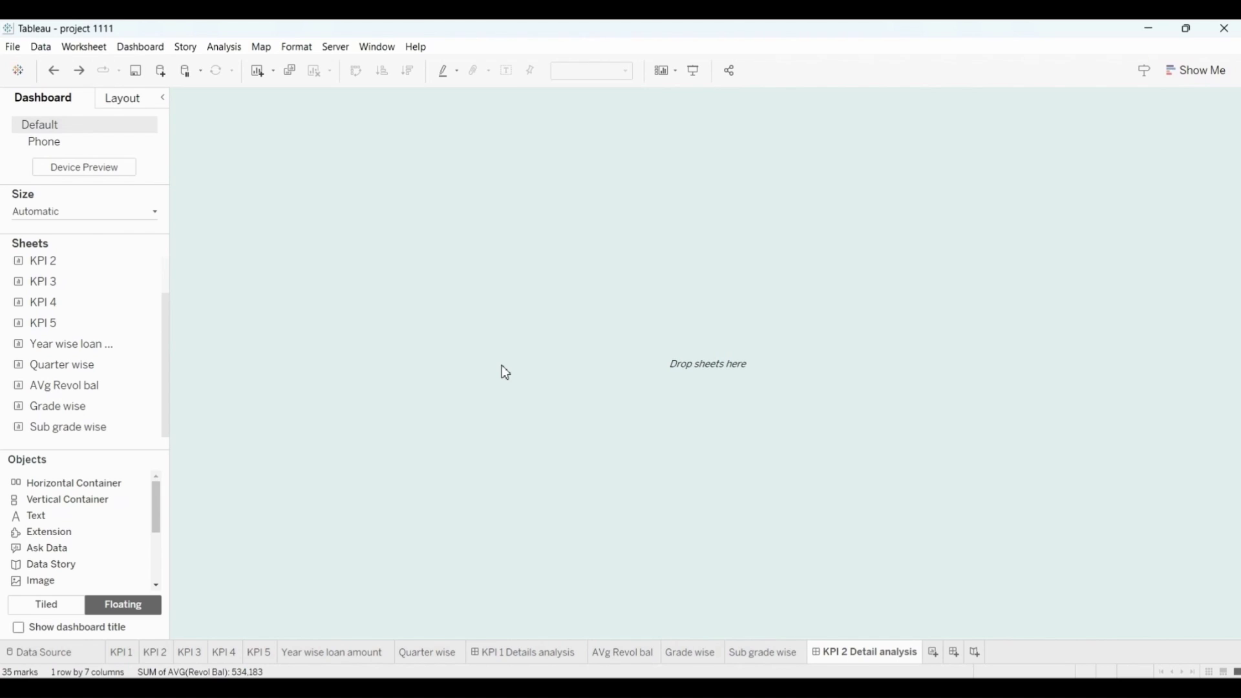
Try placing the AVg Revol bal sheet on the dashboard as a floating item, and remove it.
{"action": "left_click", "coordinate": [54, 609]}
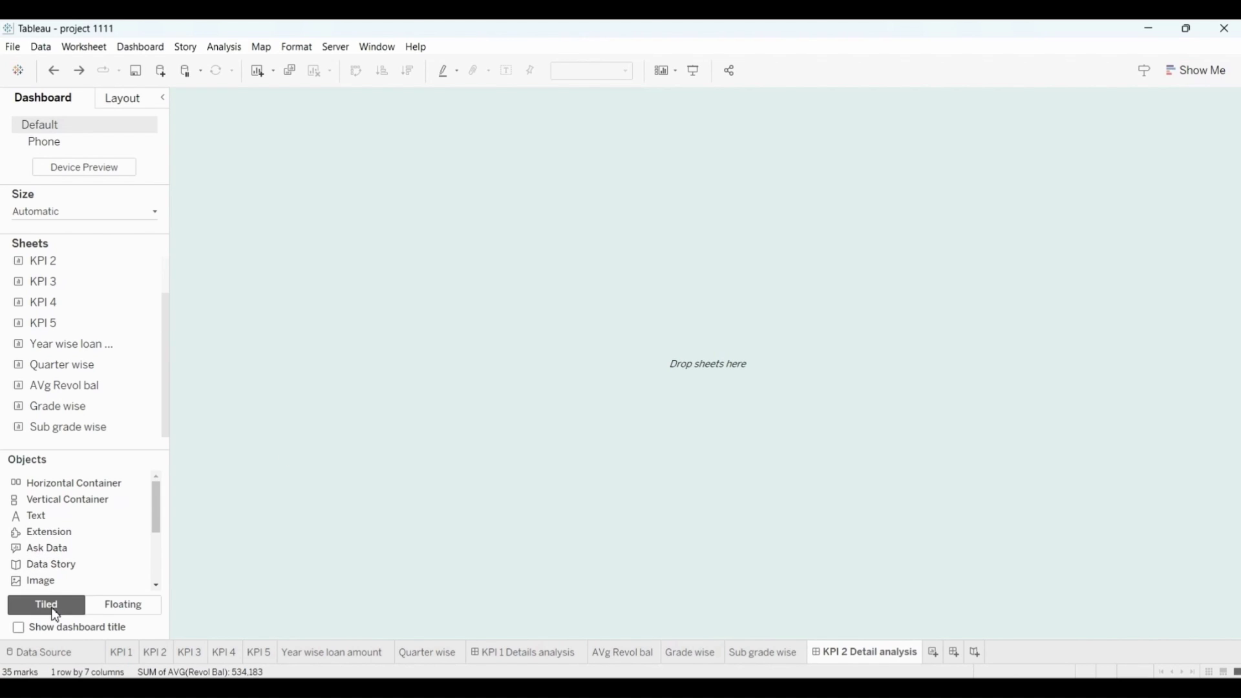
{"action": "left_click", "coordinate": [114, 609]}
{"action": "mouse_move", "coordinate": [81, 395]}
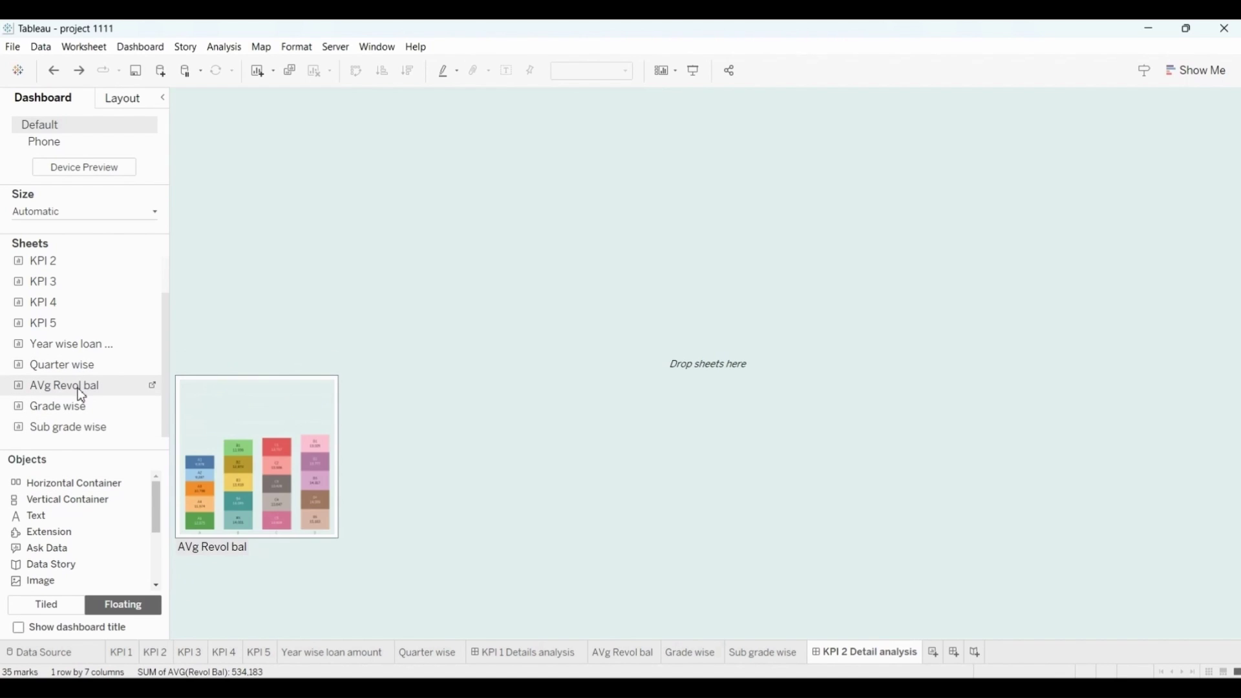
{"action": "left_click_drag", "start_coordinate": [81, 395], "coordinate": [250, 200]}
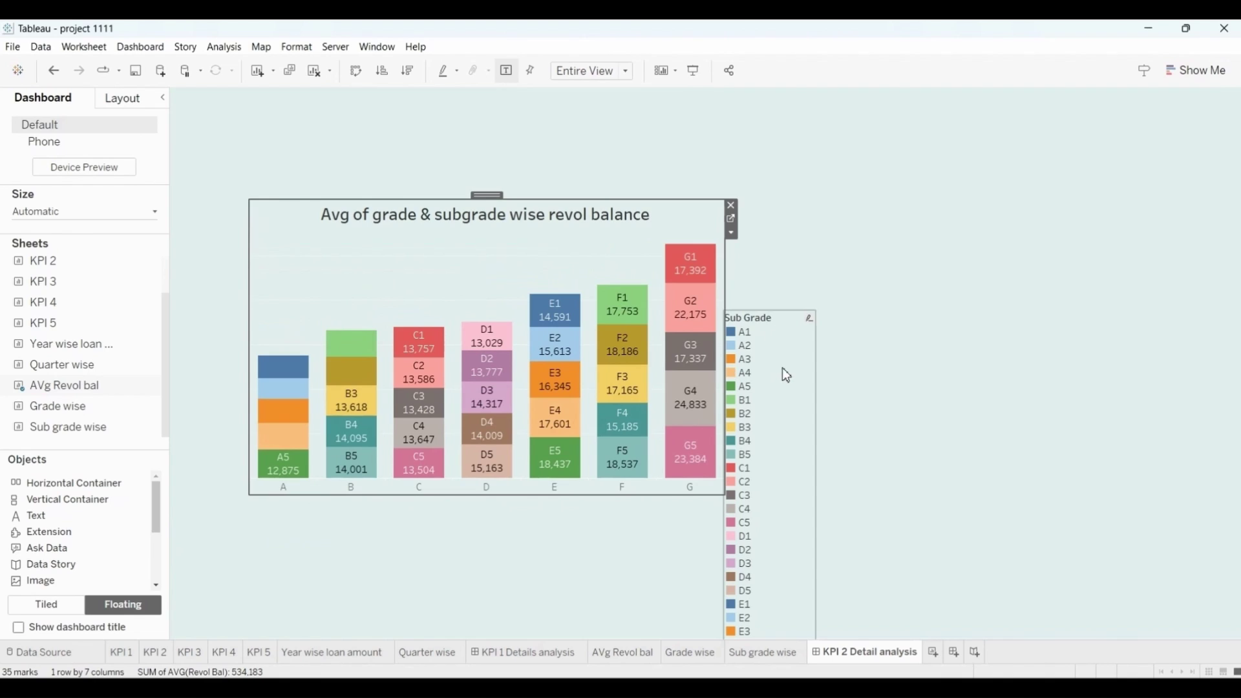
{"action": "left_click", "coordinate": [732, 205]}
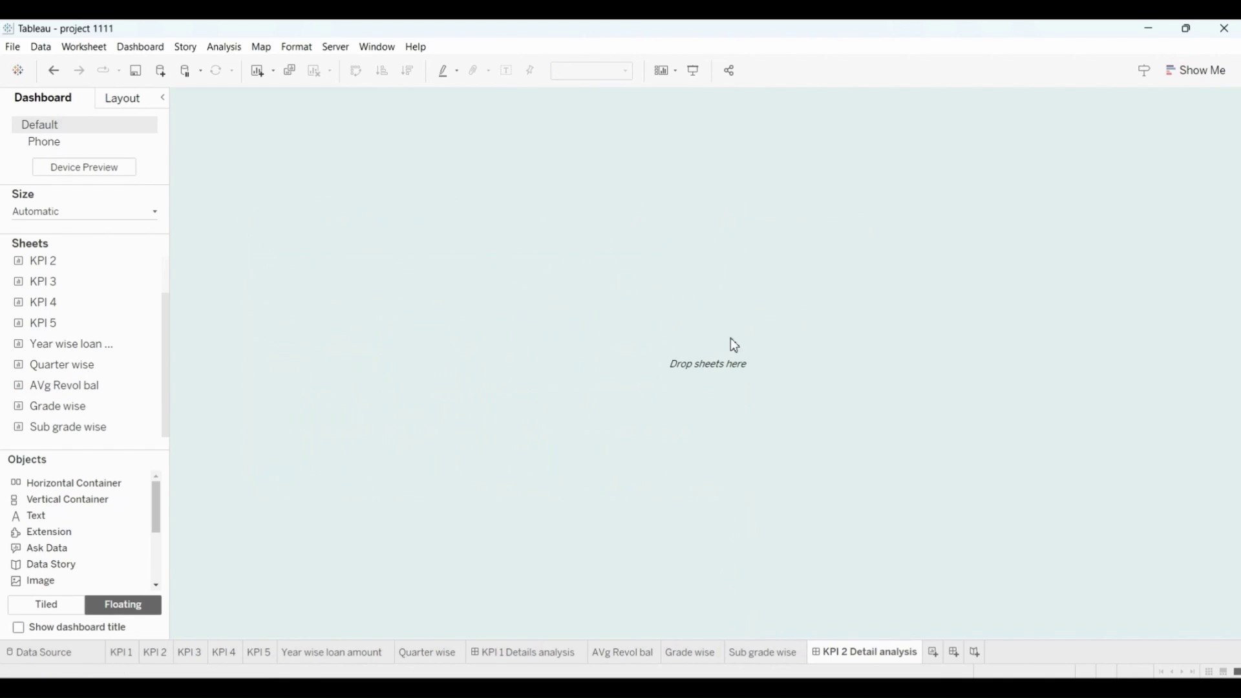
Tile the dashboard with AVg Revol bal across the lower half and Grade wise and Sub grade wise side by side above it.
{"action": "left_click", "coordinate": [40, 610]}
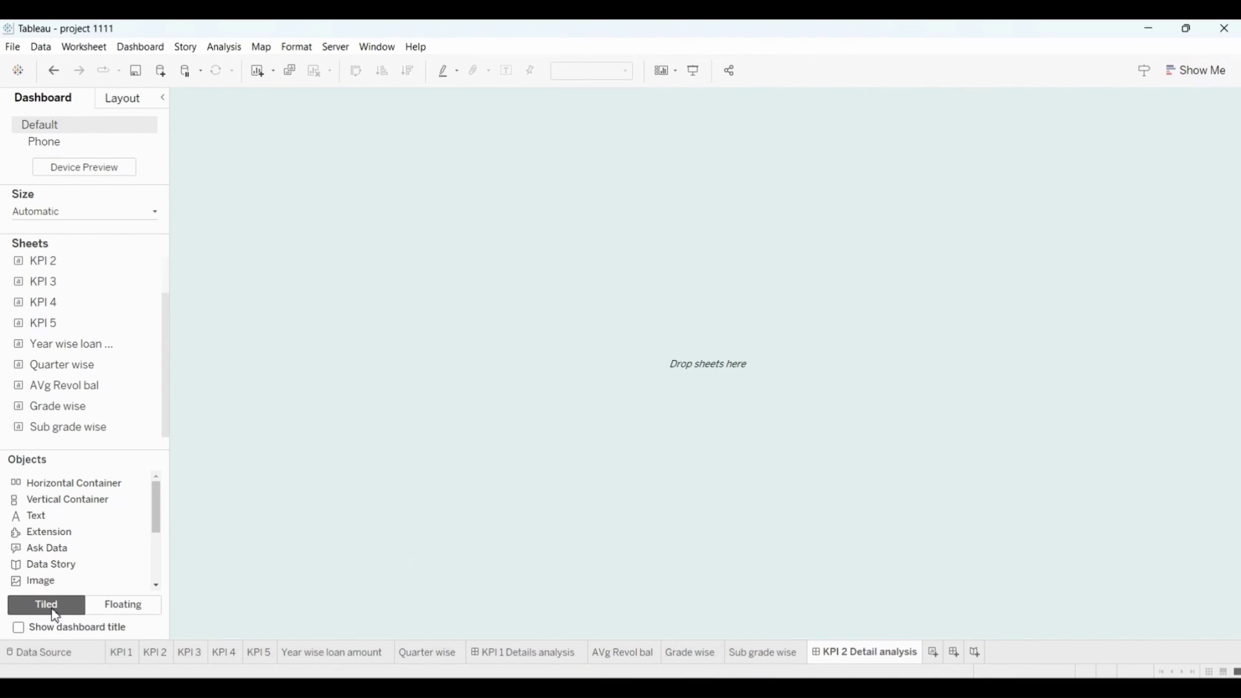
{"action": "left_click_drag", "start_coordinate": [88, 391], "coordinate": [341, 384]}
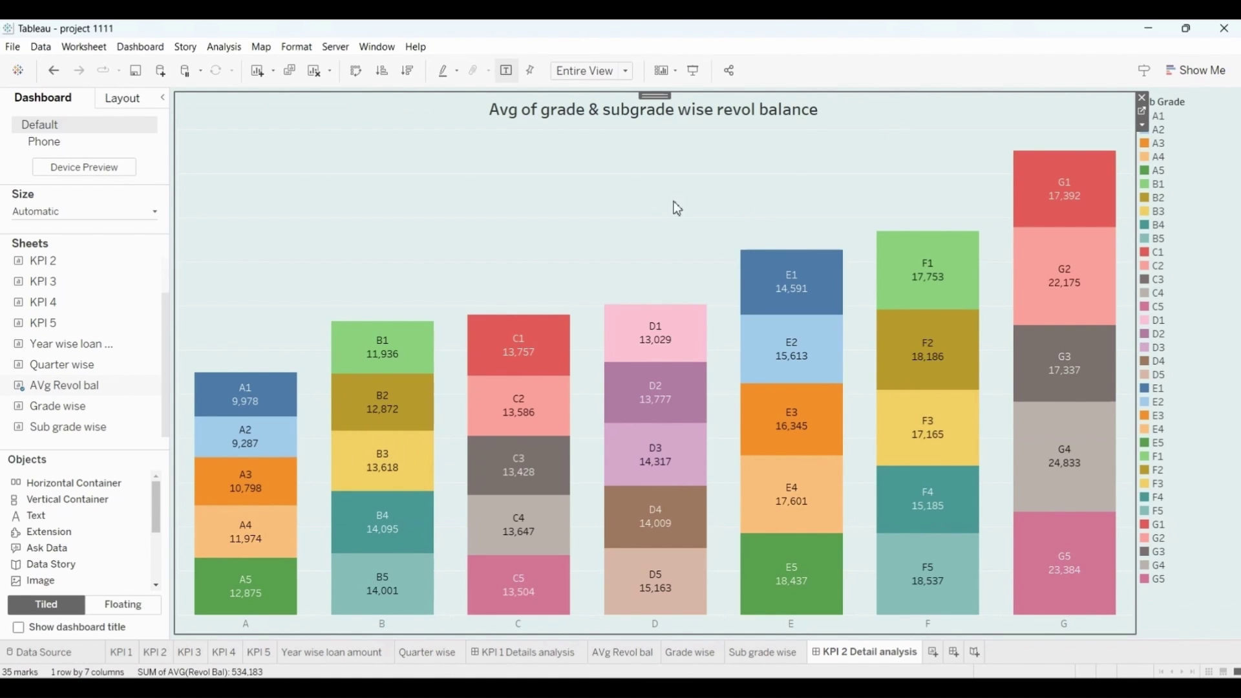
{"action": "left_click_drag", "start_coordinate": [55, 406], "coordinate": [481, 414]}
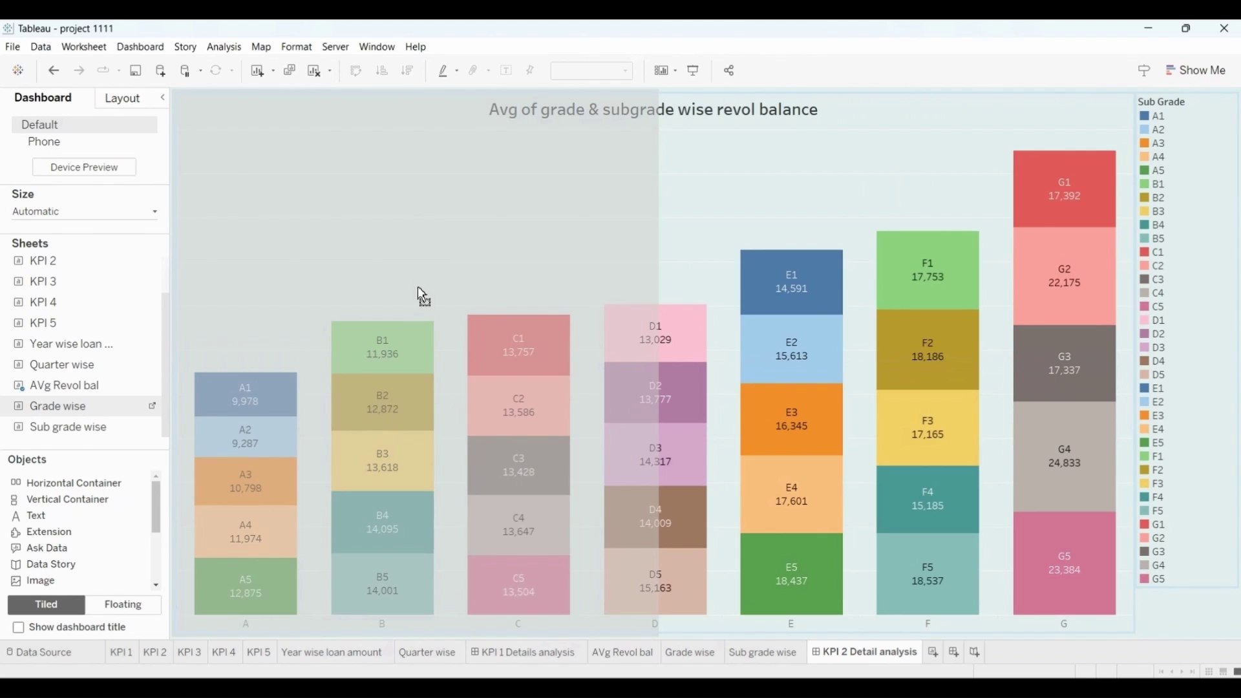
{"action": "left_click_drag", "start_coordinate": [418, 287], "coordinate": [704, 294]}
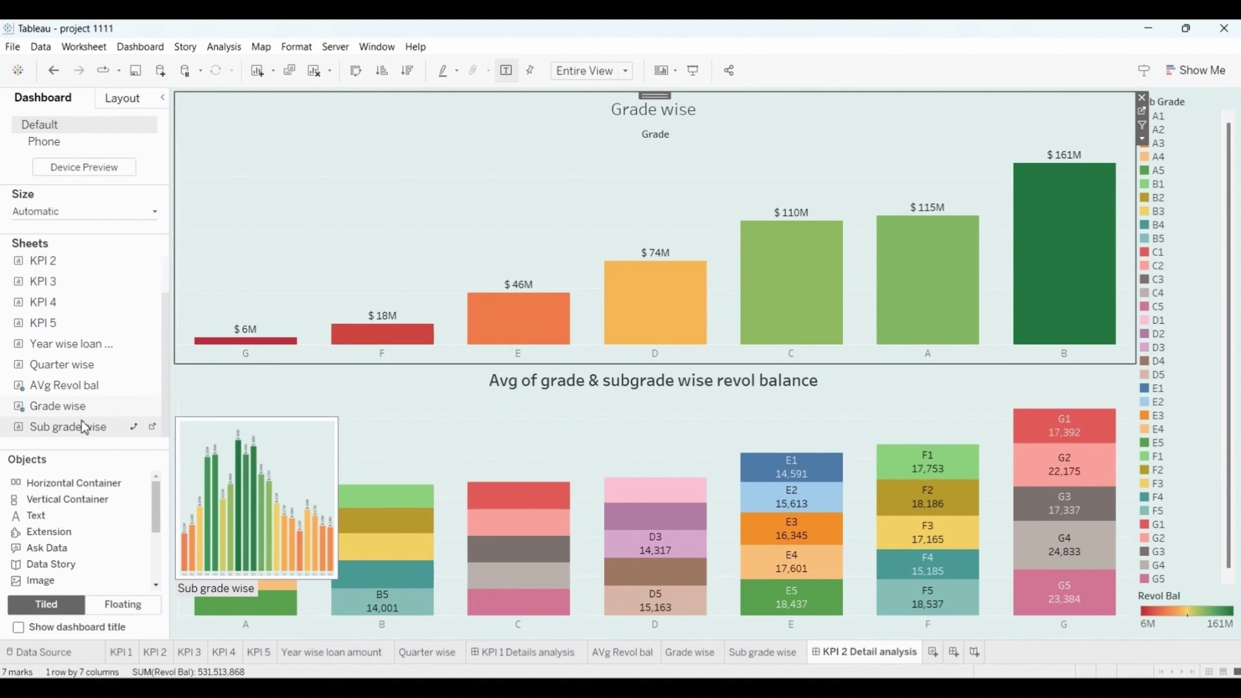
{"action": "left_click_drag", "start_coordinate": [63, 439], "coordinate": [878, 205]}
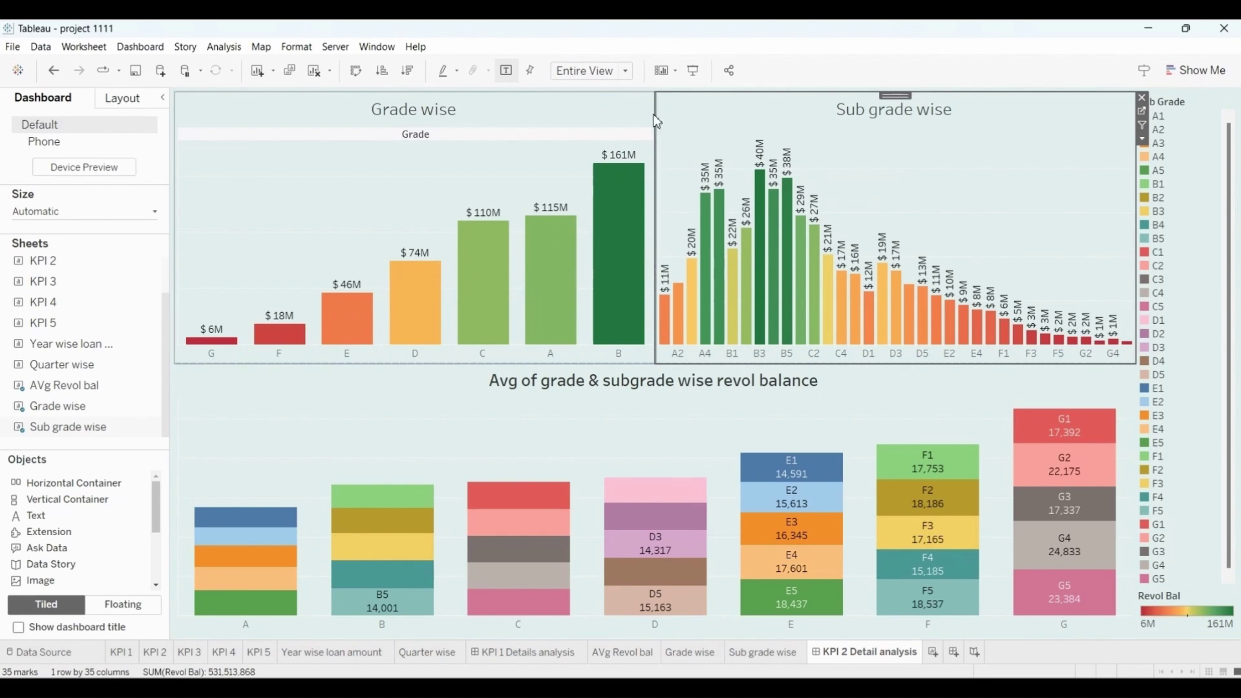
{"action": "left_click", "coordinate": [686, 387]}
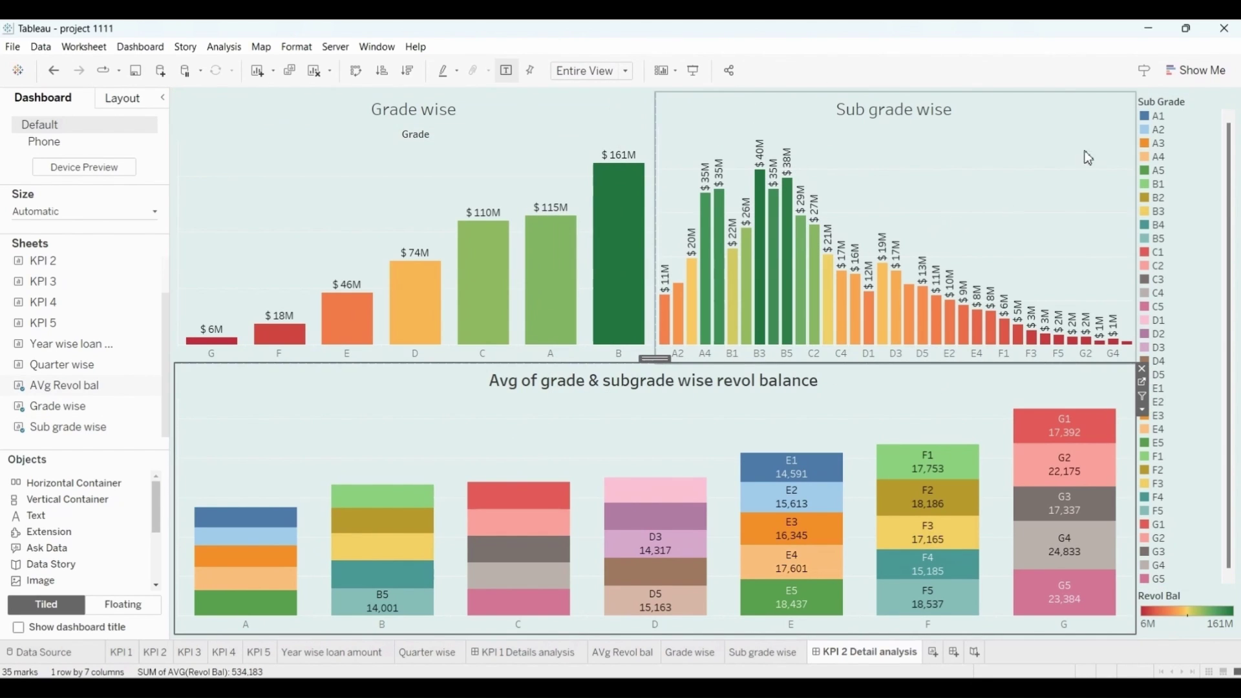
Remove the Sub Grade and Revol Bal legends from the KPI 2 dashboard.
{"action": "left_click", "coordinate": [1163, 104]}
{"action": "left_click", "coordinate": [1231, 101]}
{"action": "left_click", "coordinate": [1216, 136]}
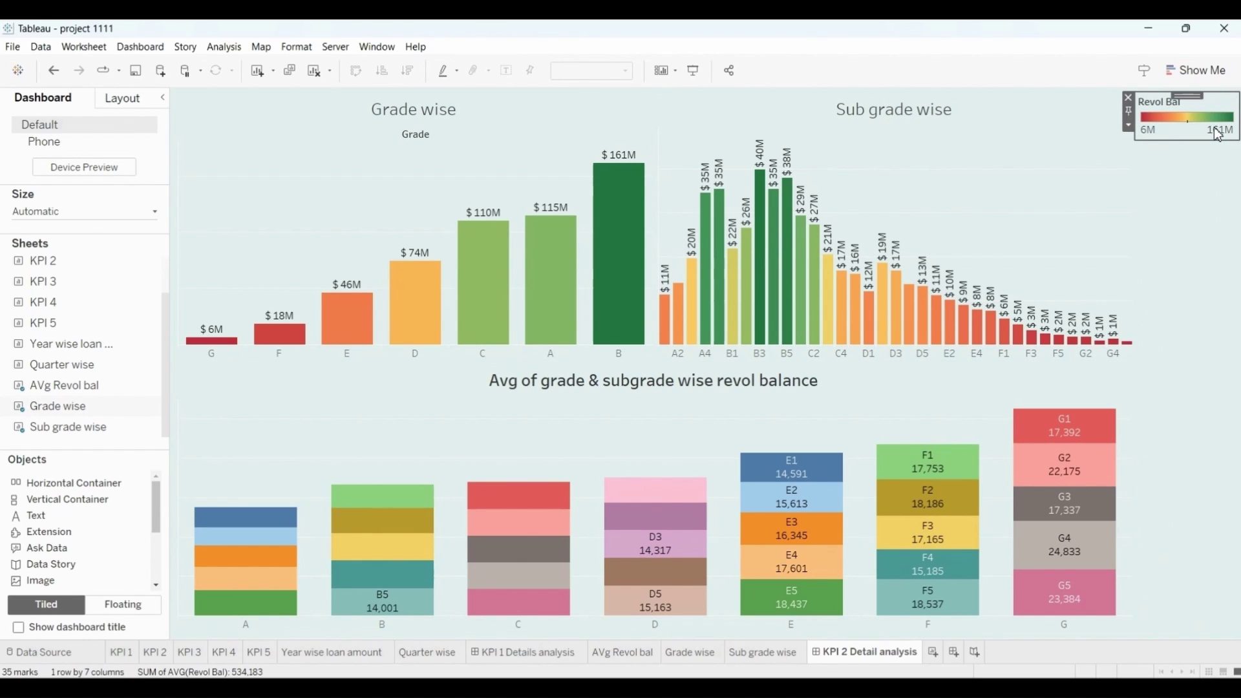
{"action": "left_click", "coordinate": [1132, 103]}
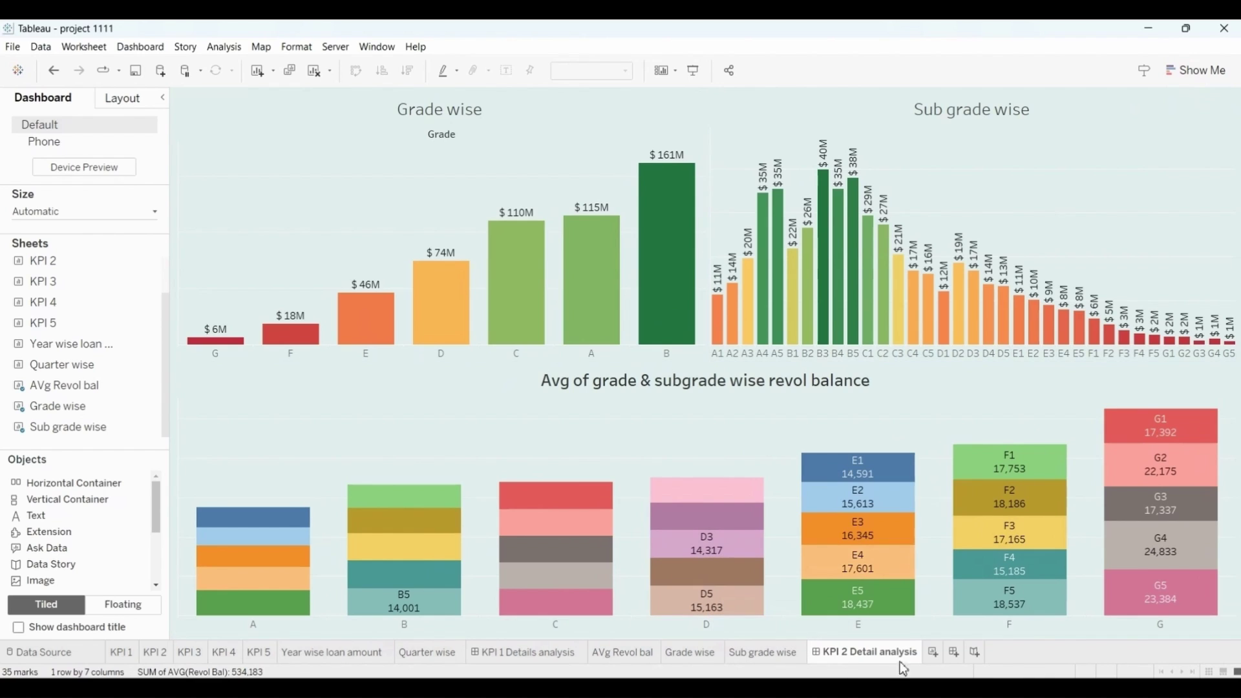
Duplicate the Sub grade wise worksheet and clear all fields from the copy.
{"action": "left_click", "coordinate": [932, 652]}
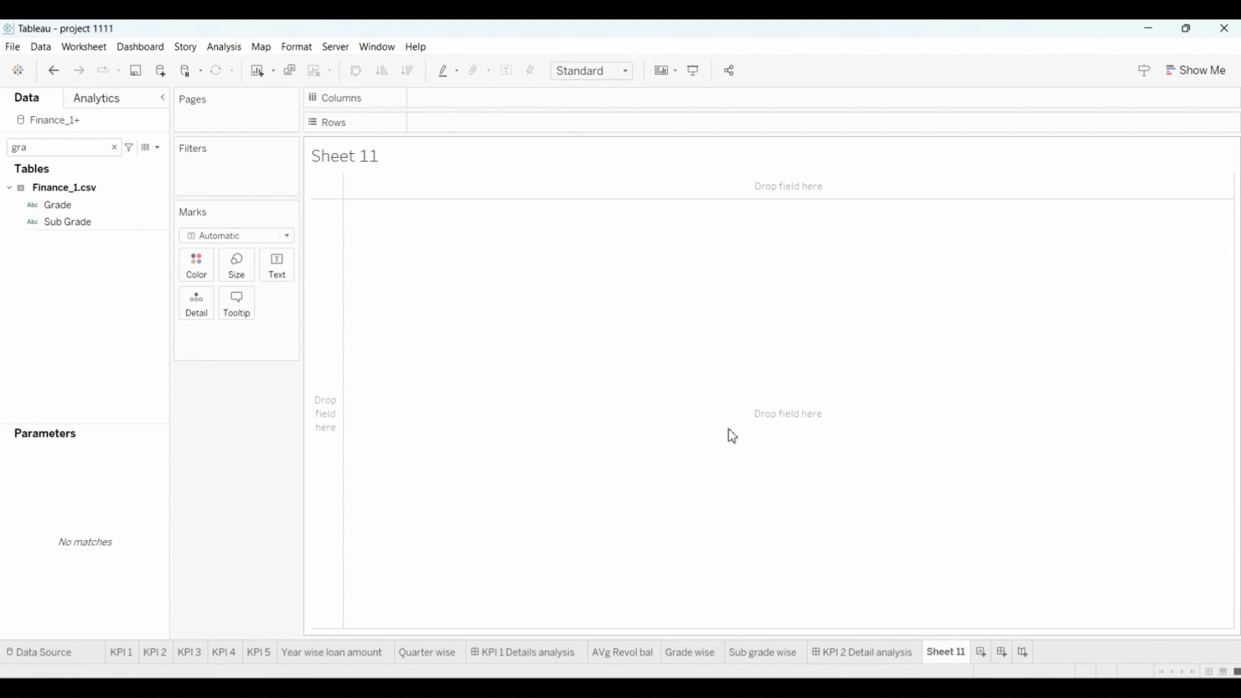
{"action": "left_click", "coordinate": [761, 652]}
{"action": "right_click", "coordinate": [761, 653]}
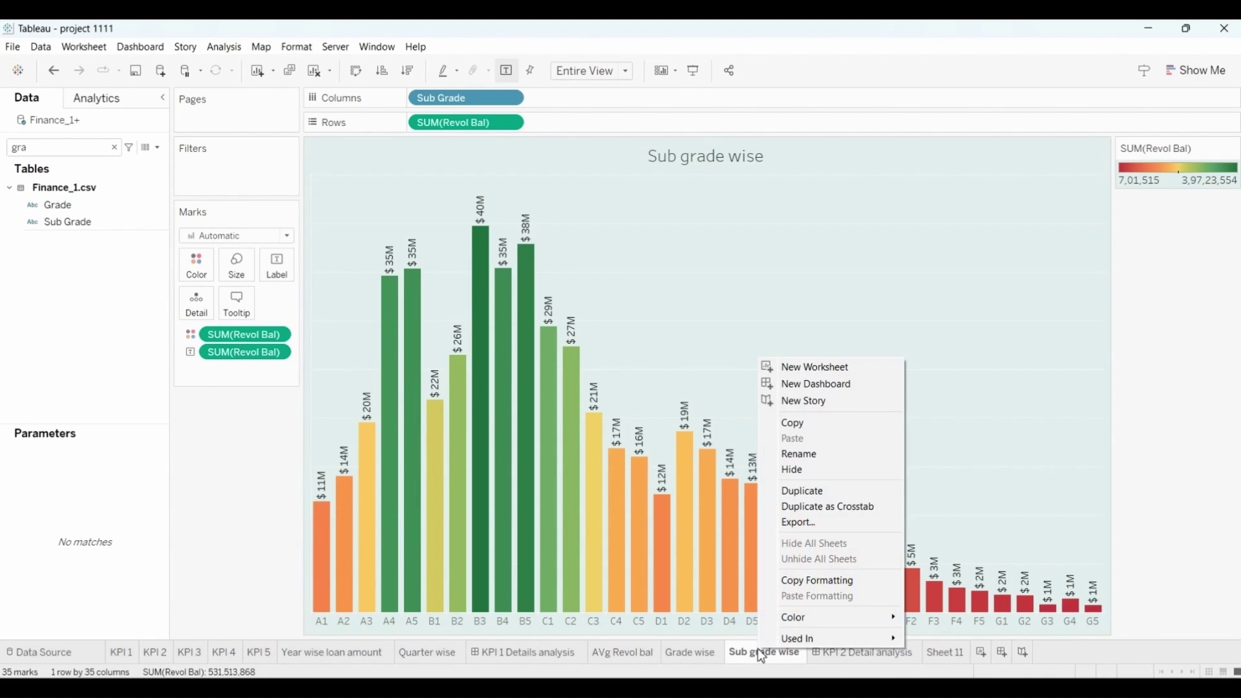
{"action": "left_click", "coordinate": [801, 526]}
{"action": "left_click_drag", "start_coordinate": [452, 94], "coordinate": [457, 70]}
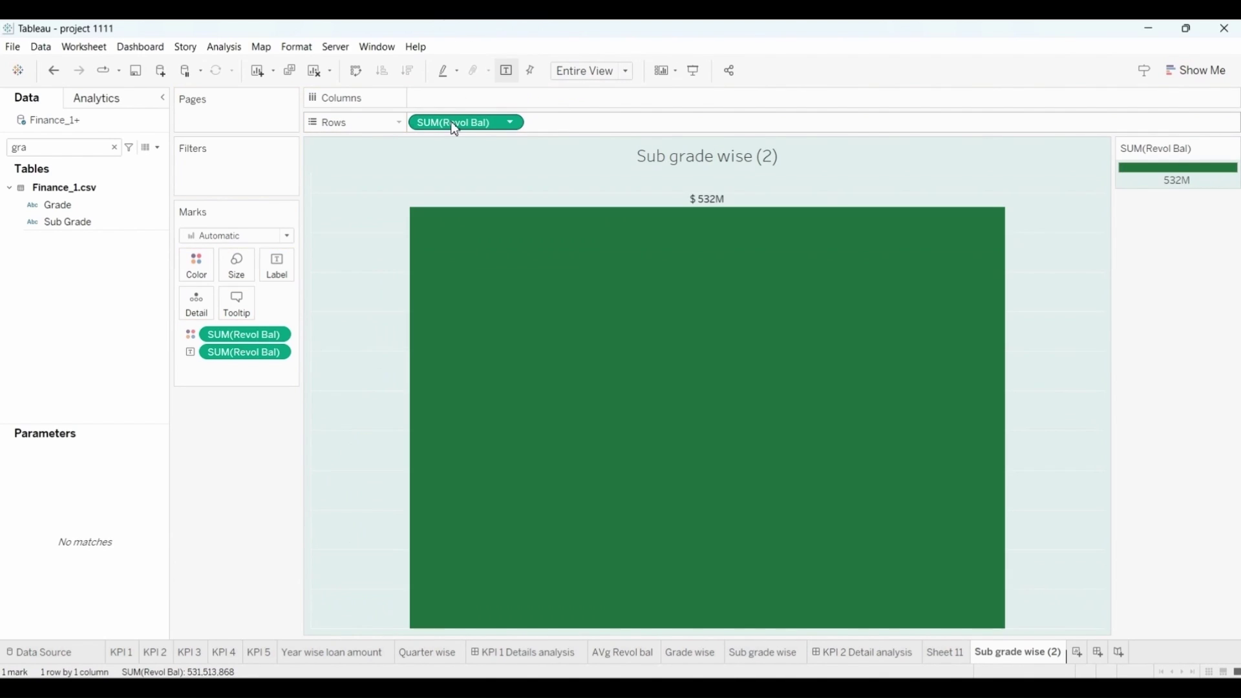
{"action": "left_click_drag", "start_coordinate": [454, 122], "coordinate": [463, 31]}
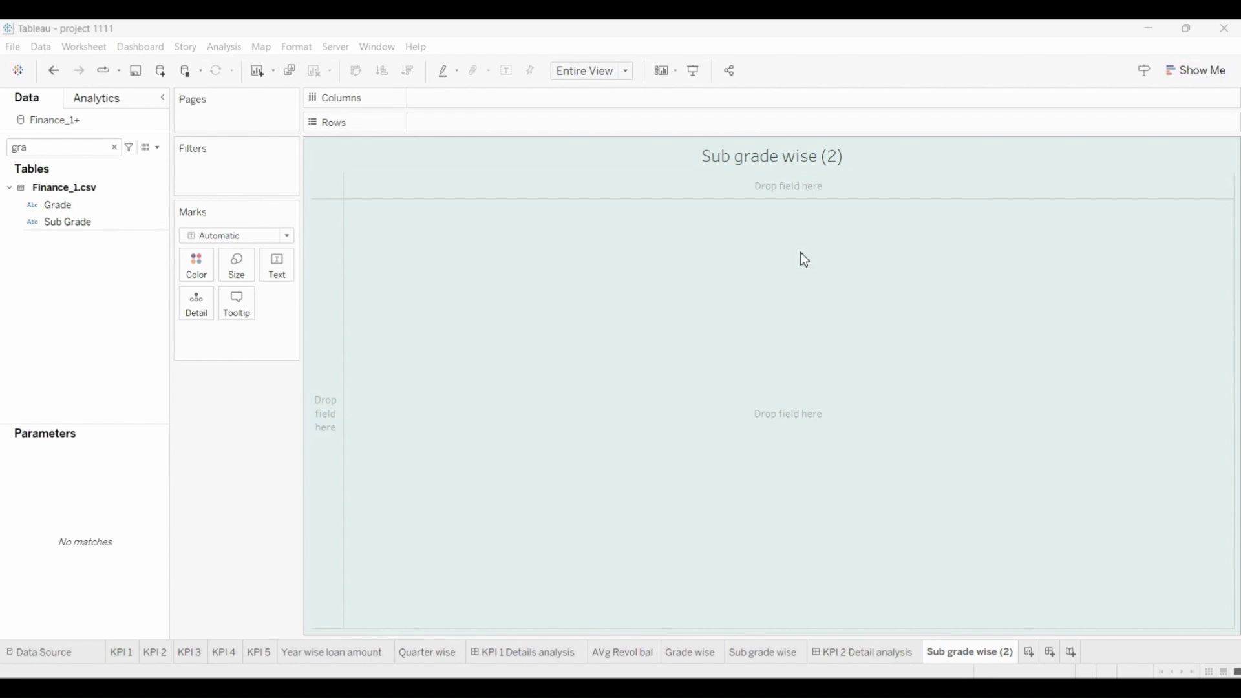
Duplicate the KPI 3 worksheet and move the copy directly after the KPI 2 Detail analysis dashboard.
{"action": "left_click", "coordinate": [182, 656]}
{"action": "right_click", "coordinate": [182, 656]}
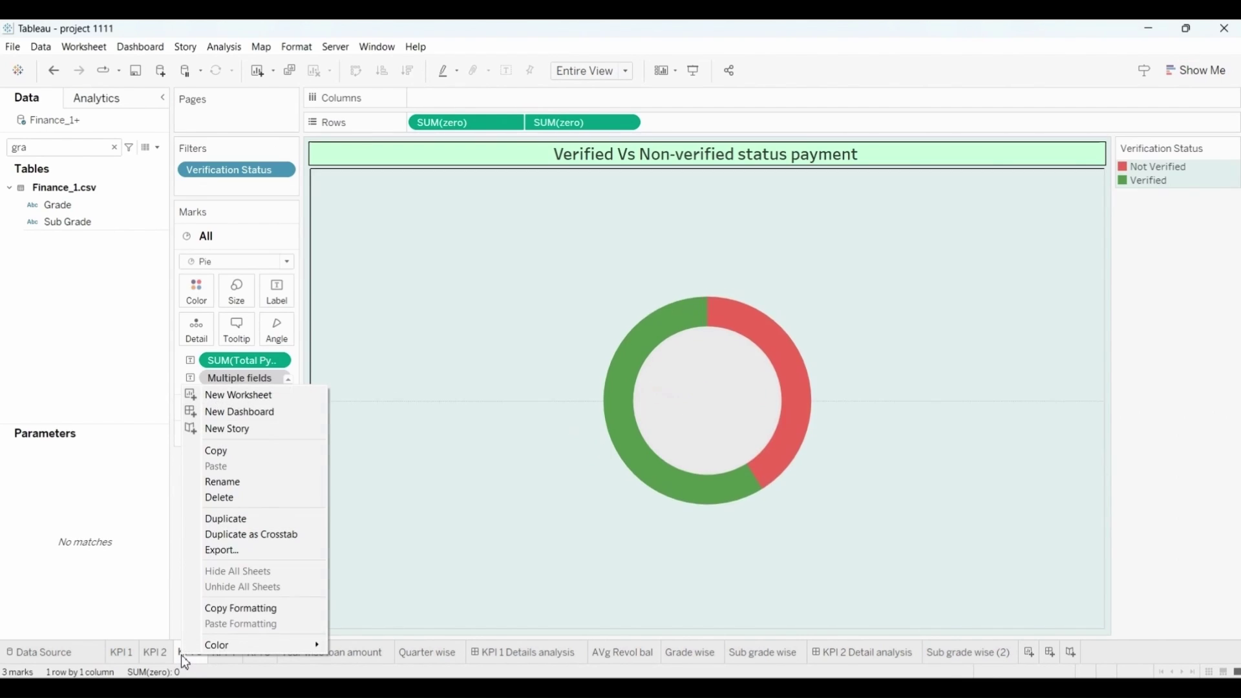
{"action": "left_click", "coordinate": [239, 518]}
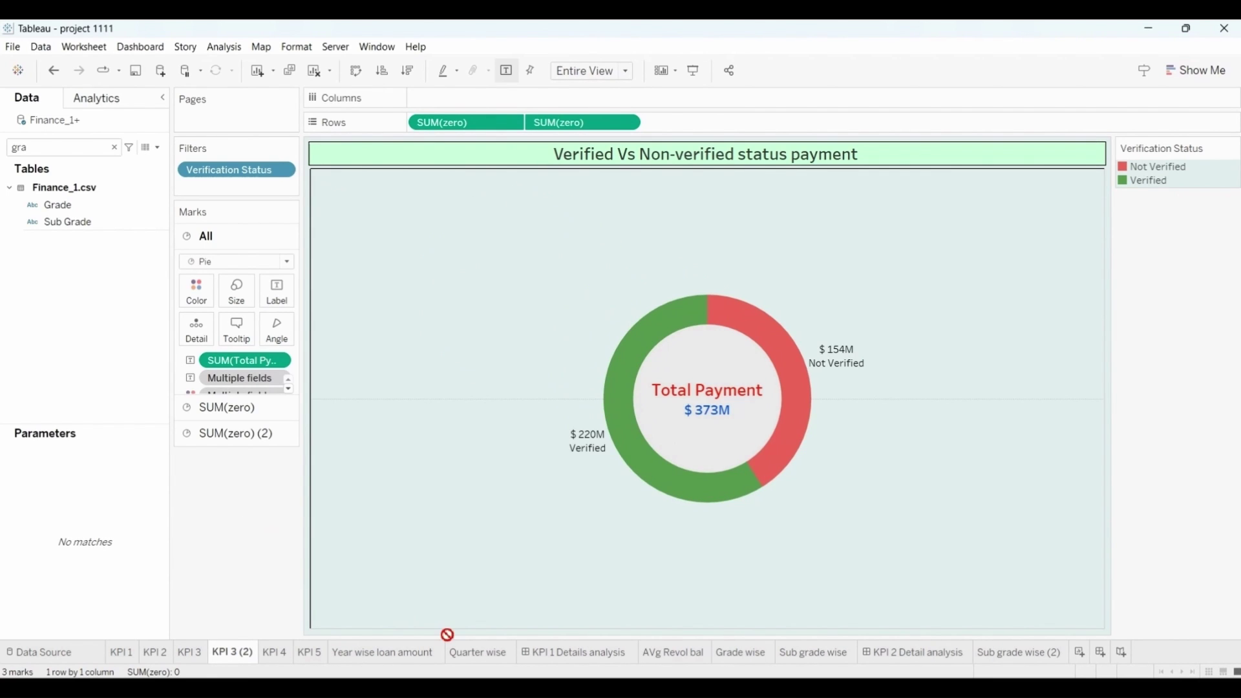
{"action": "left_click_drag", "start_coordinate": [447, 635], "coordinate": [1072, 652]}
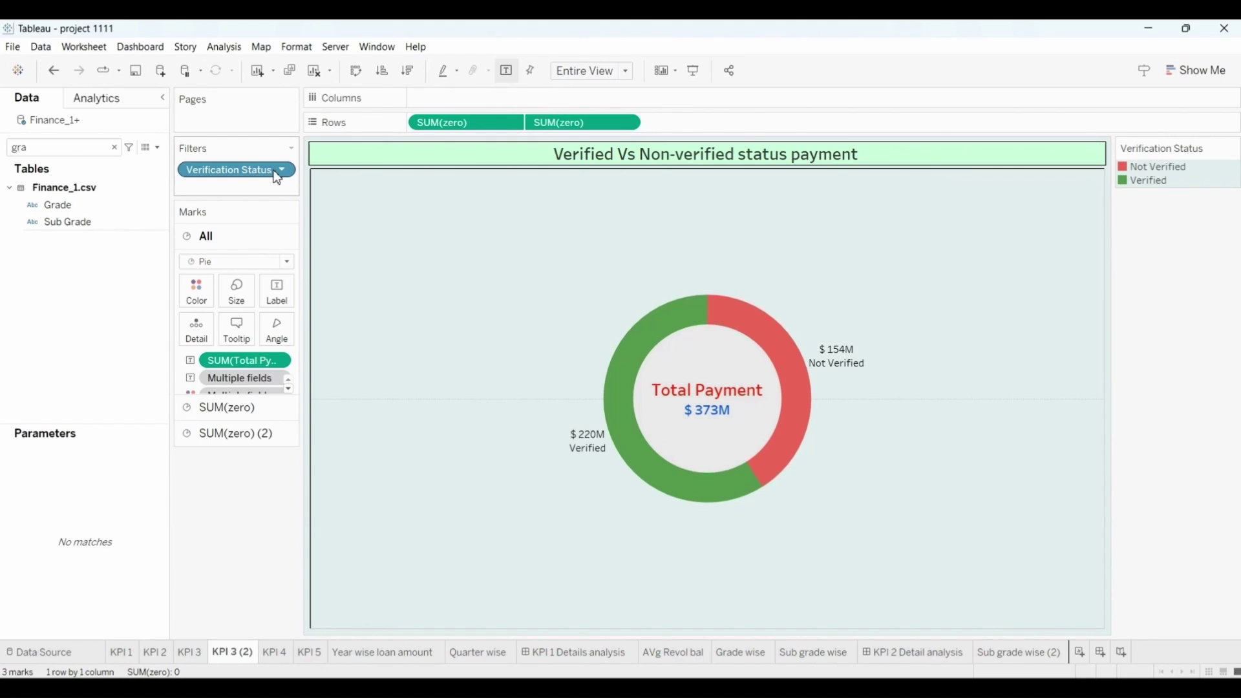
Remove the Verification Status filter from the KPI 3 copy and change its title to "status of verification".
{"action": "left_click_drag", "start_coordinate": [280, 168], "coordinate": [471, 278]}
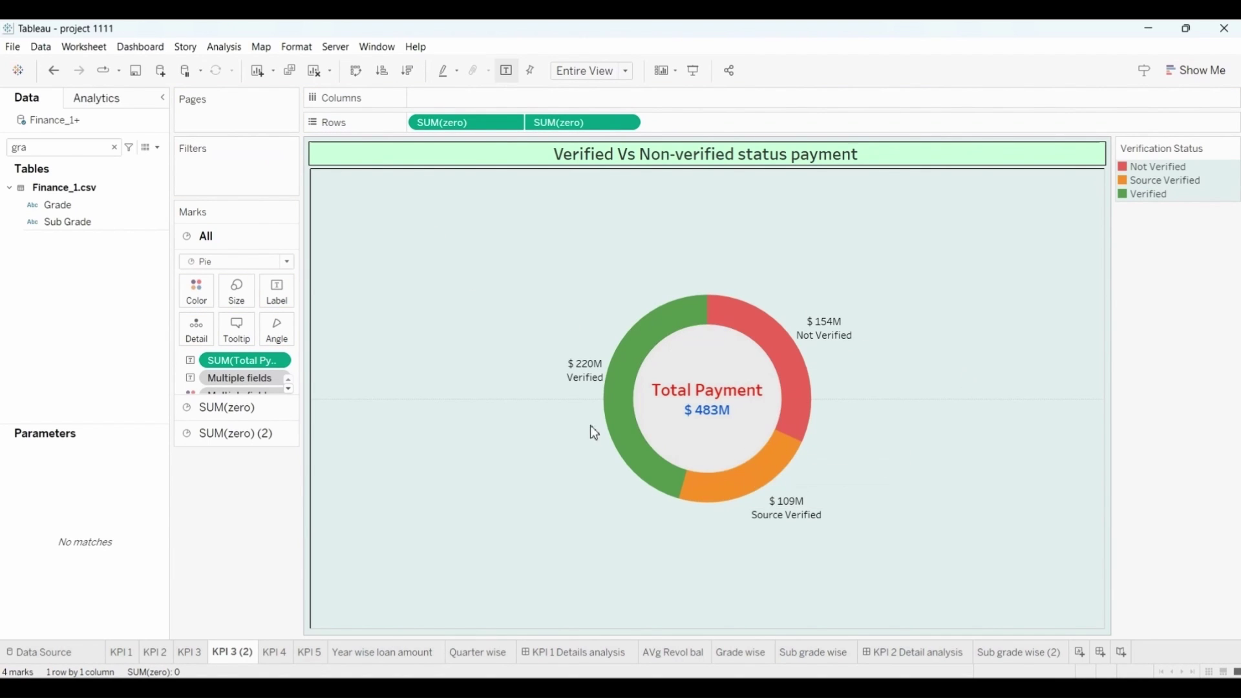
{"action": "double_click", "coordinate": [688, 159]}
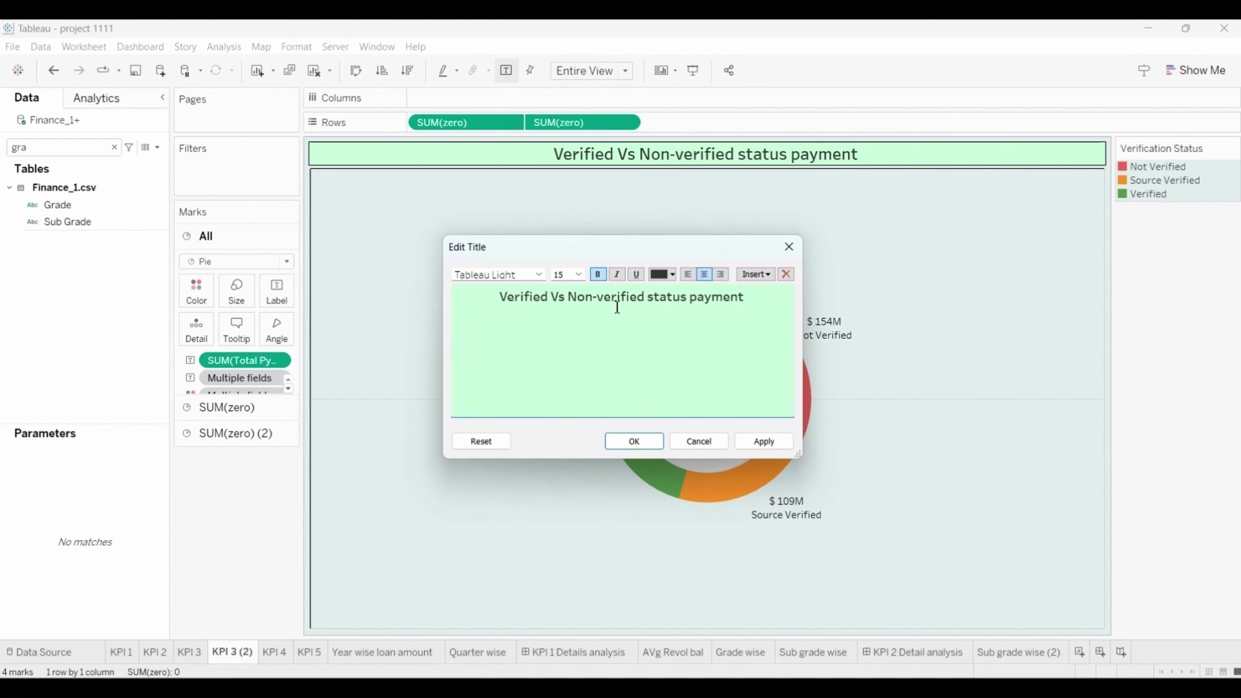
{"action": "key", "text": "ctrl+a"}
{"action": "type", "text": "status of verification"}
{"action": "left_click", "coordinate": [635, 441]}
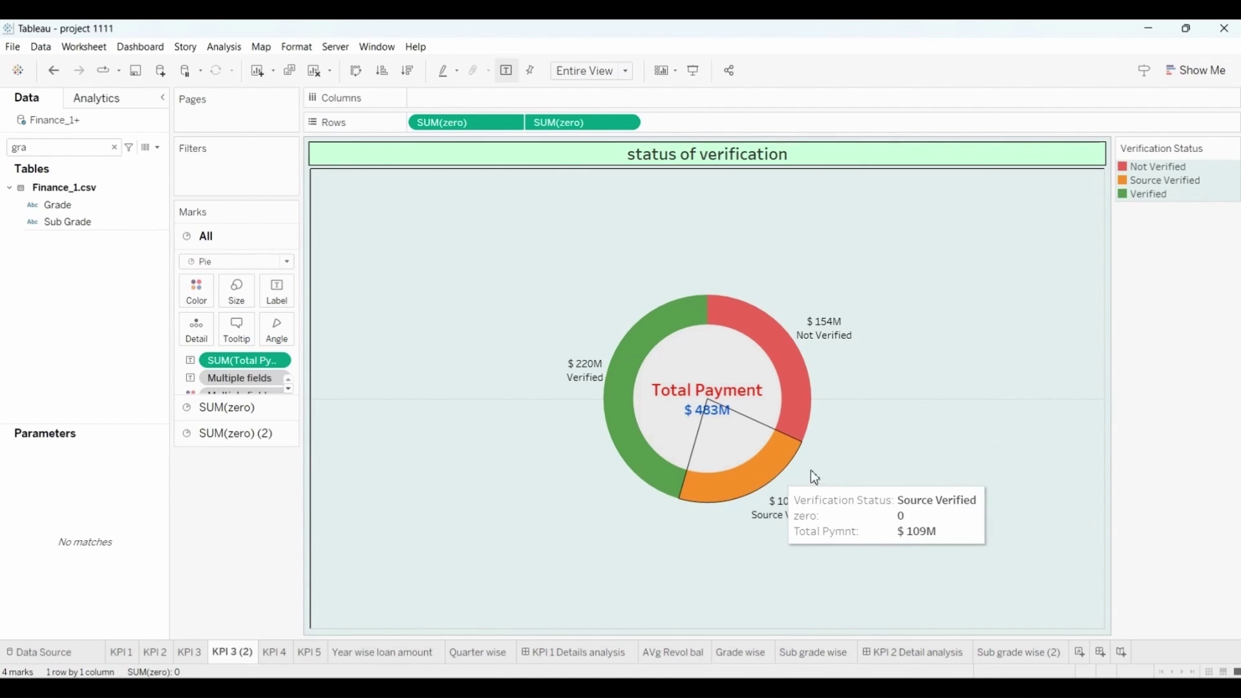
Rename the duplicated KPI 3 worksheet as Verification.
{"action": "type", "text": "Ve"}
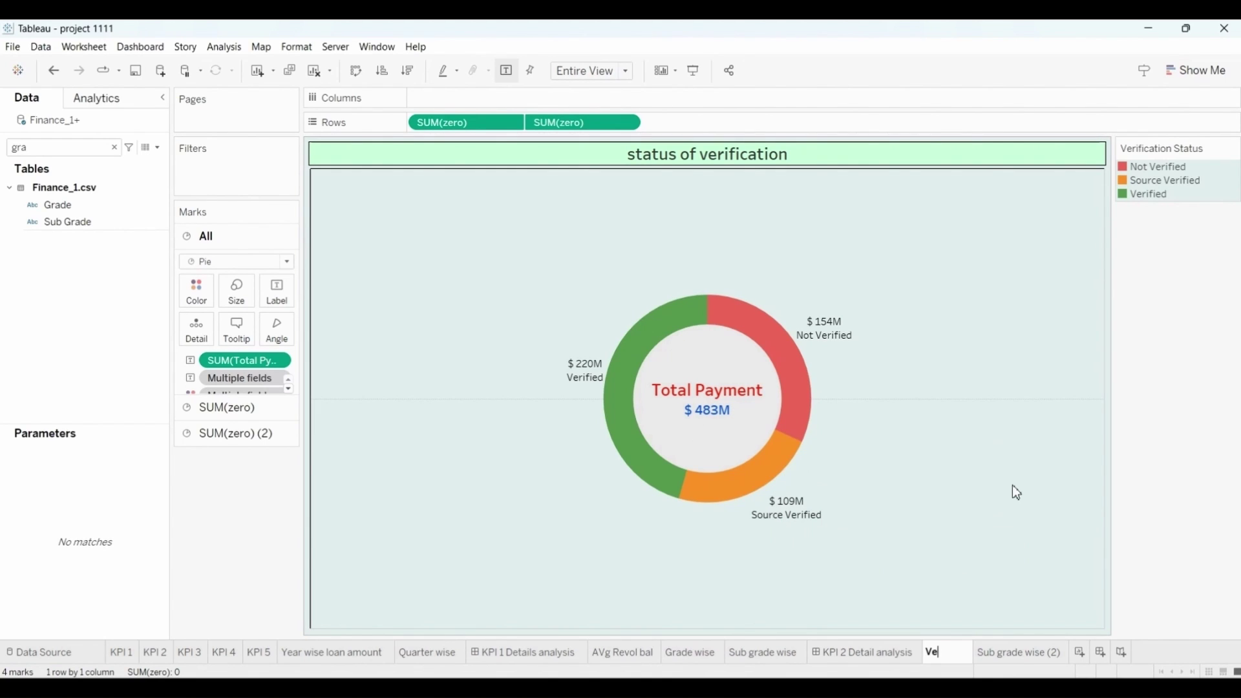
{"action": "type", "text": "rification"}
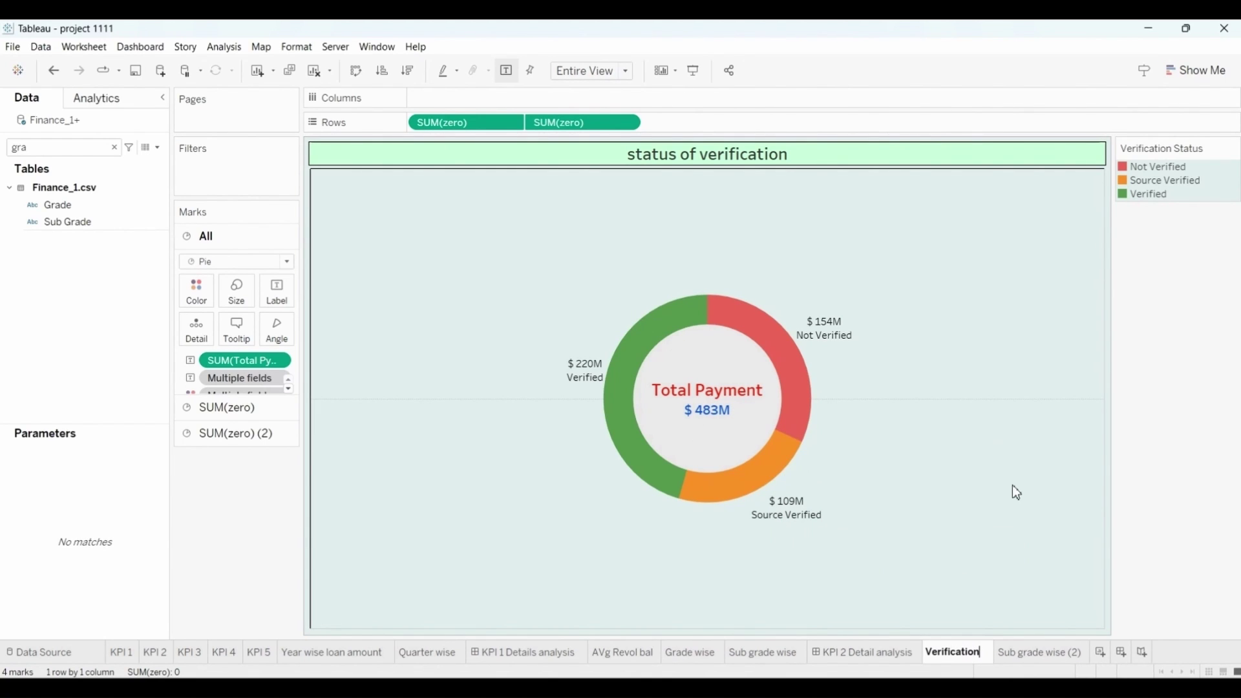
{"action": "key", "text": "Return"}
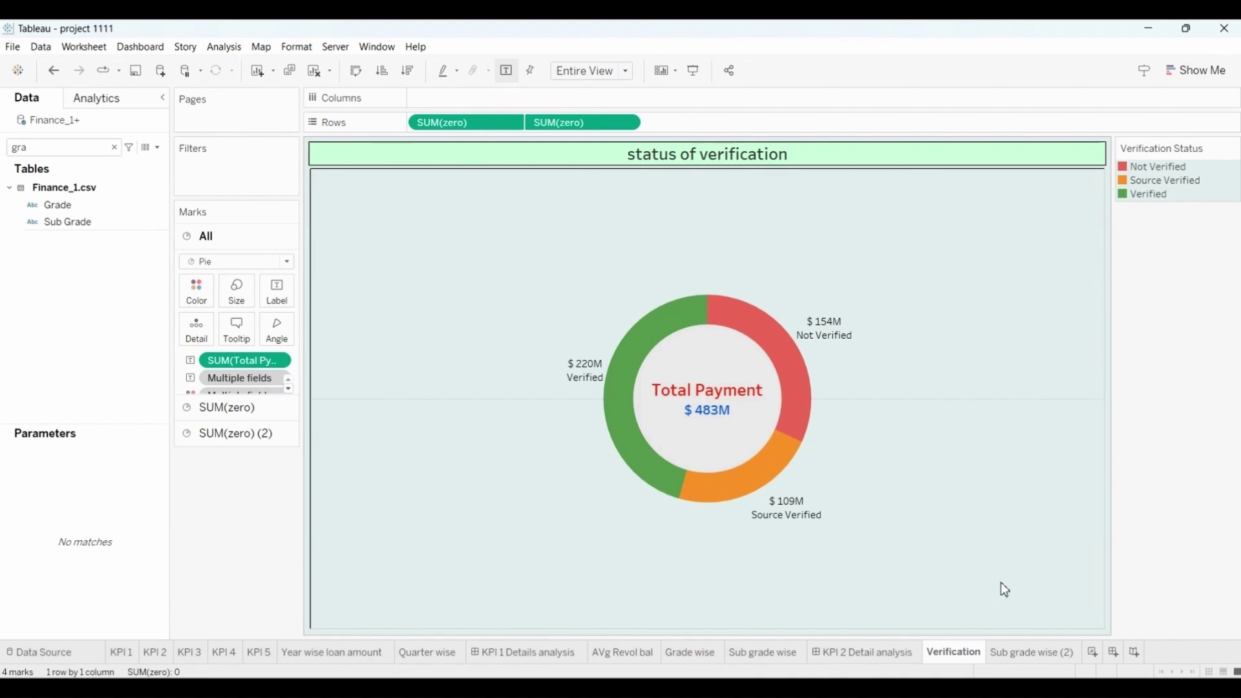
On the empty Sub grade wise (2) sheet, plot Total Pymnt in rows against the year of Issue D in columns.
{"action": "left_click", "coordinate": [1009, 653]}
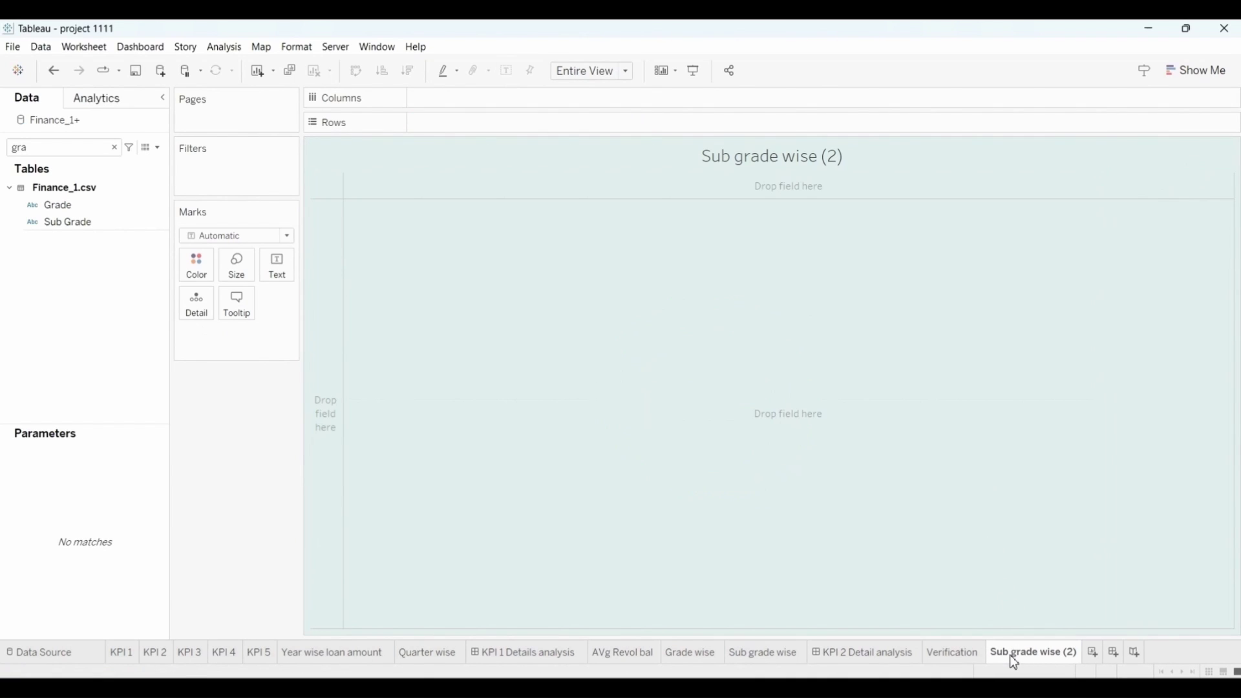
{"action": "left_click", "coordinate": [114, 147]}
{"action": "type", "text": "is"}
{"action": "left_click_drag", "start_coordinate": [61, 204], "coordinate": [452, 103]}
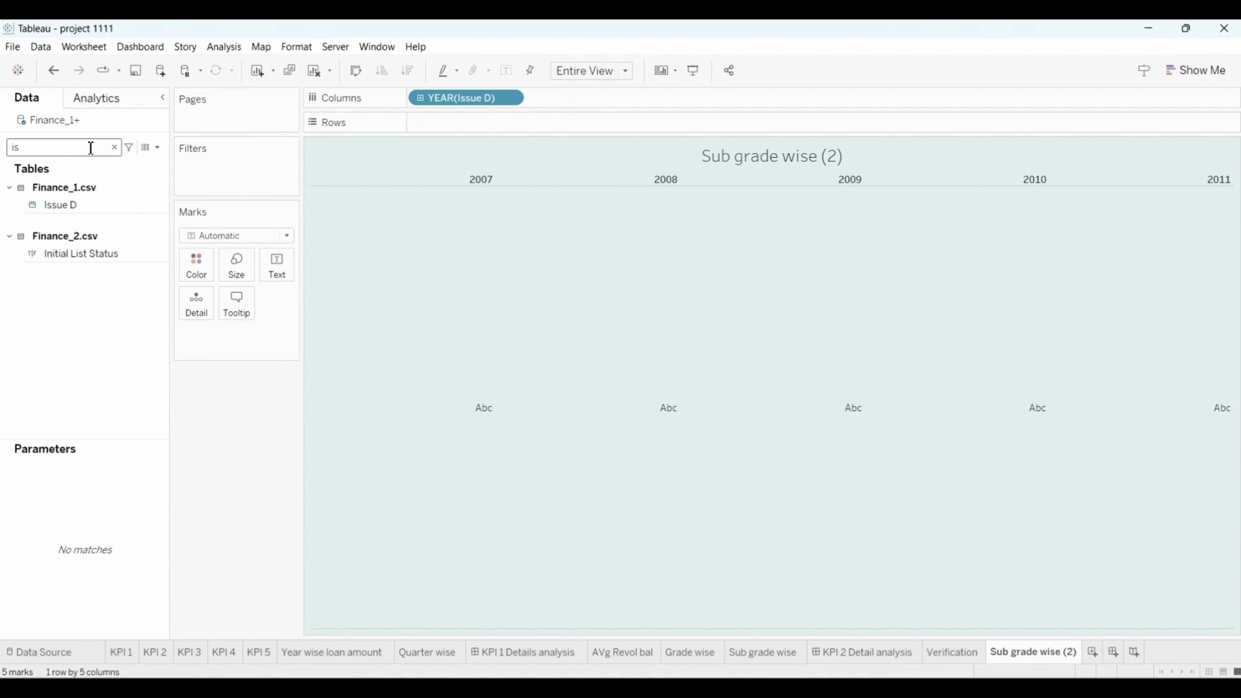
{"action": "left_click", "coordinate": [114, 149]}
{"action": "type", "text": "tot"}
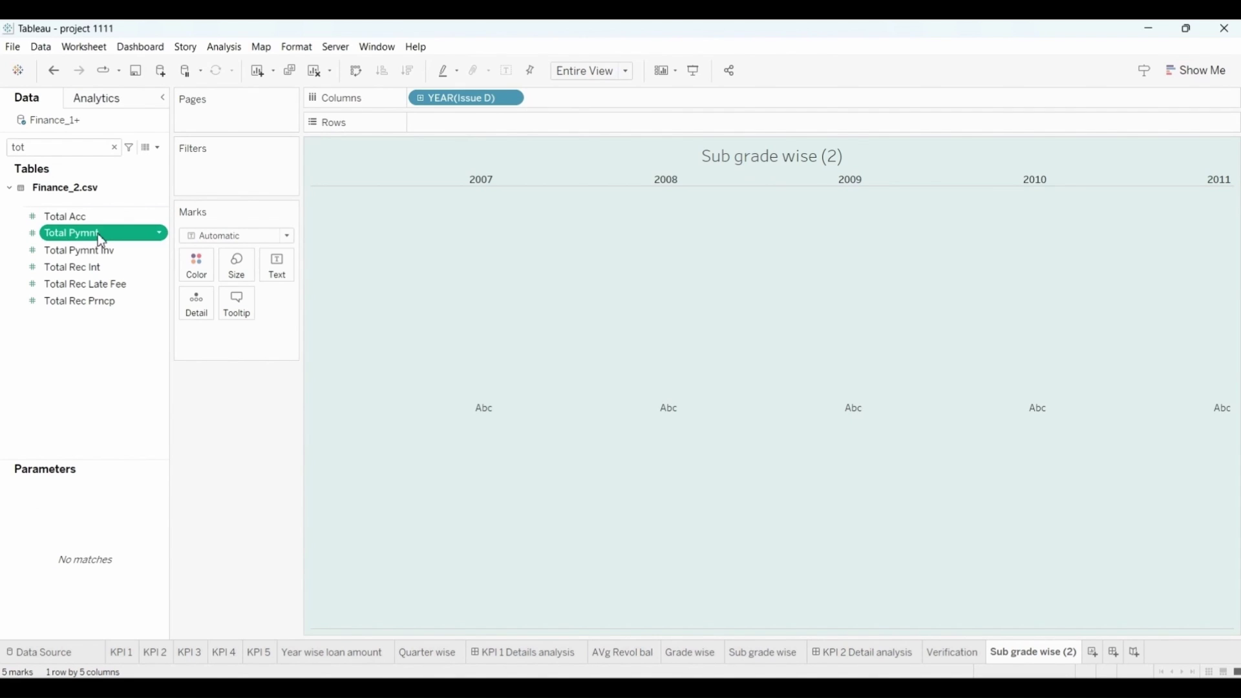
{"action": "left_click_drag", "start_coordinate": [98, 234], "coordinate": [477, 130]}
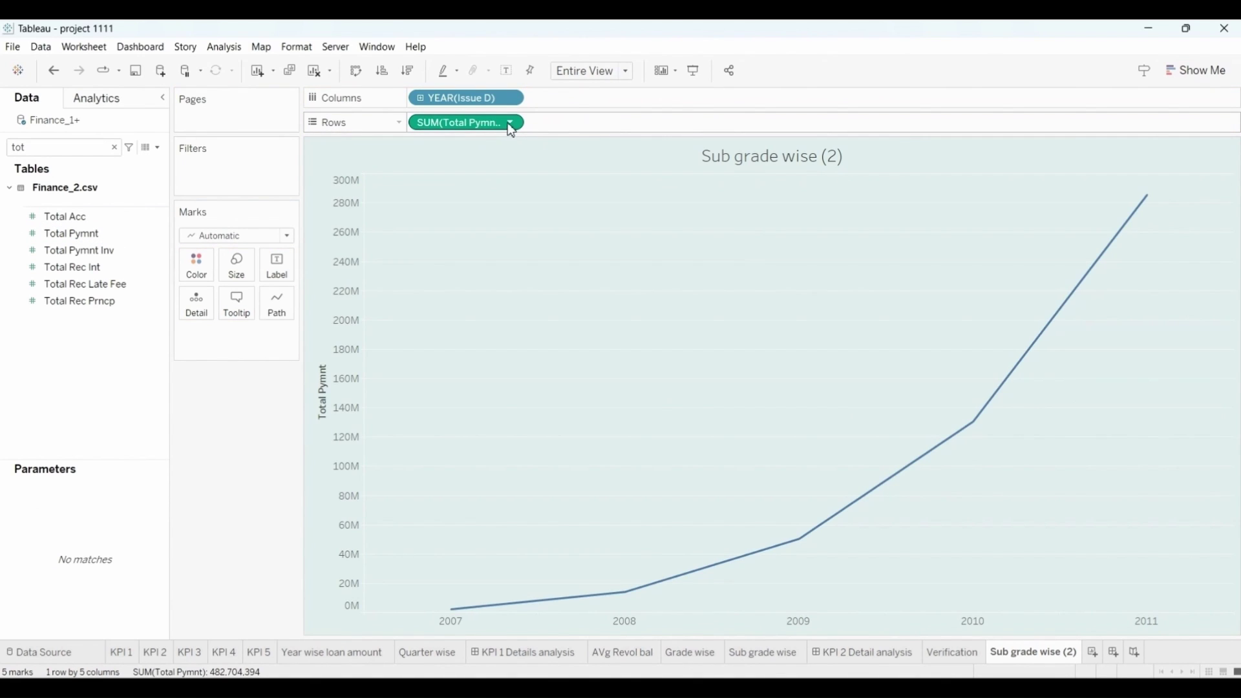
Change the aggregation of Total Pymnt in the rows to Count.
{"action": "left_click", "coordinate": [510, 122]}
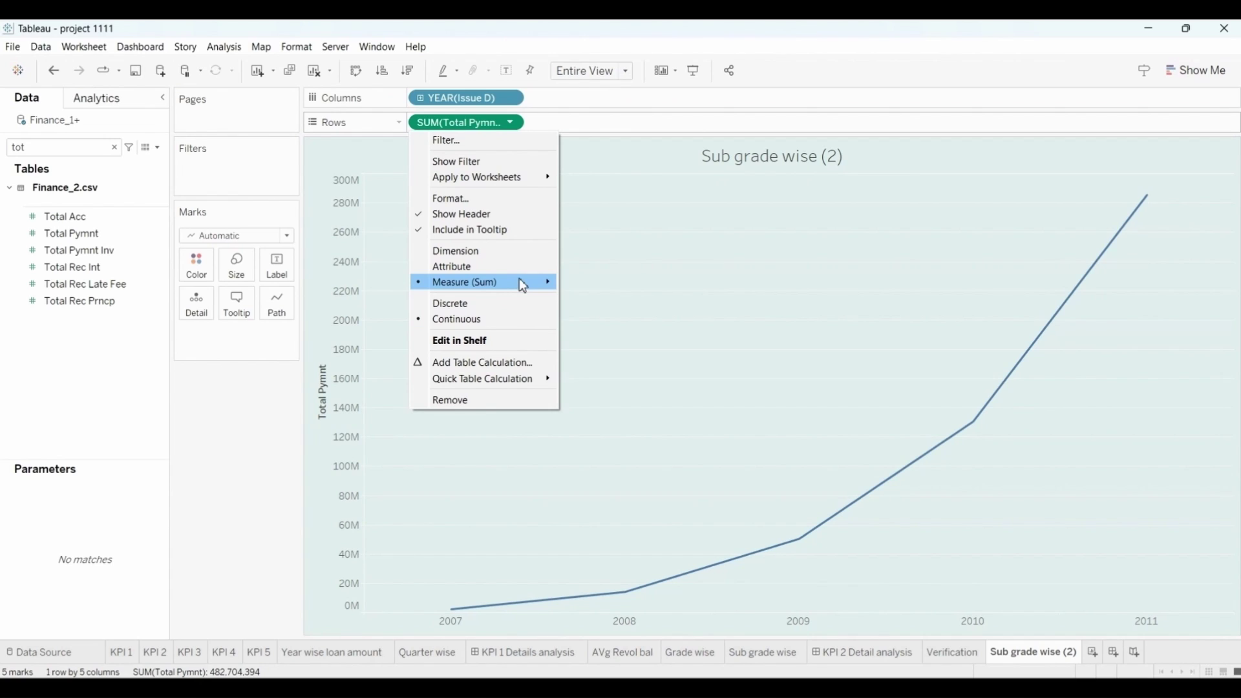
{"action": "mouse_move", "coordinate": [518, 282]}
{"action": "left_click", "coordinate": [608, 330]}
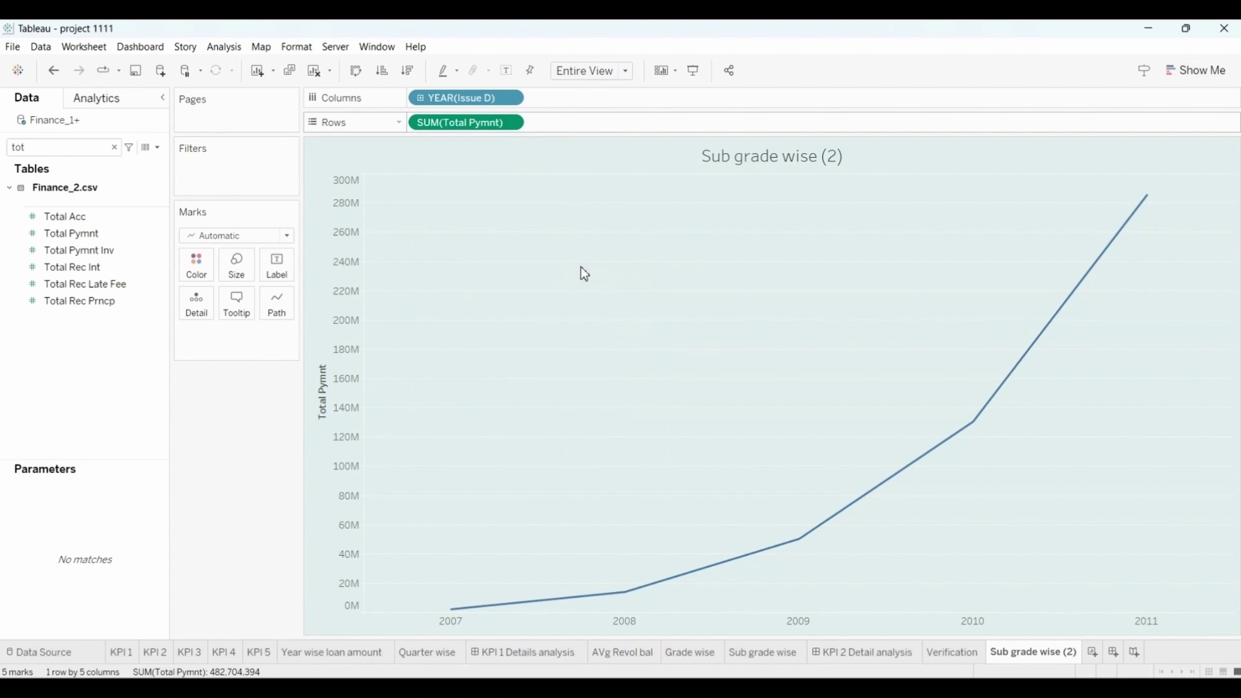
Color and label the lines by Verification Status, and add the count of Total Pymnt as a label.
{"action": "left_click", "coordinate": [114, 149]}
{"action": "type", "text": "ve"}
{"action": "left_click_drag", "start_coordinate": [106, 206], "coordinate": [278, 266]}
{"action": "left_click_drag", "start_coordinate": [243, 337], "coordinate": [196, 265]}
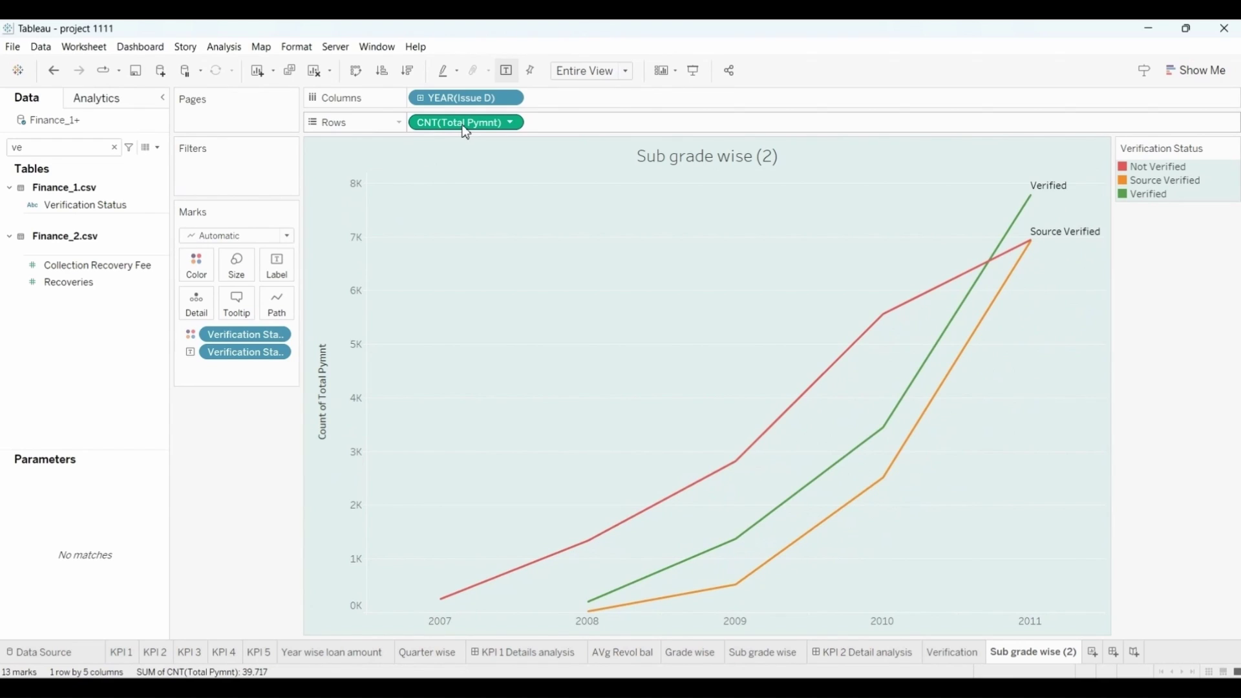
{"action": "left_click_drag", "start_coordinate": [467, 132], "coordinate": [279, 266]}
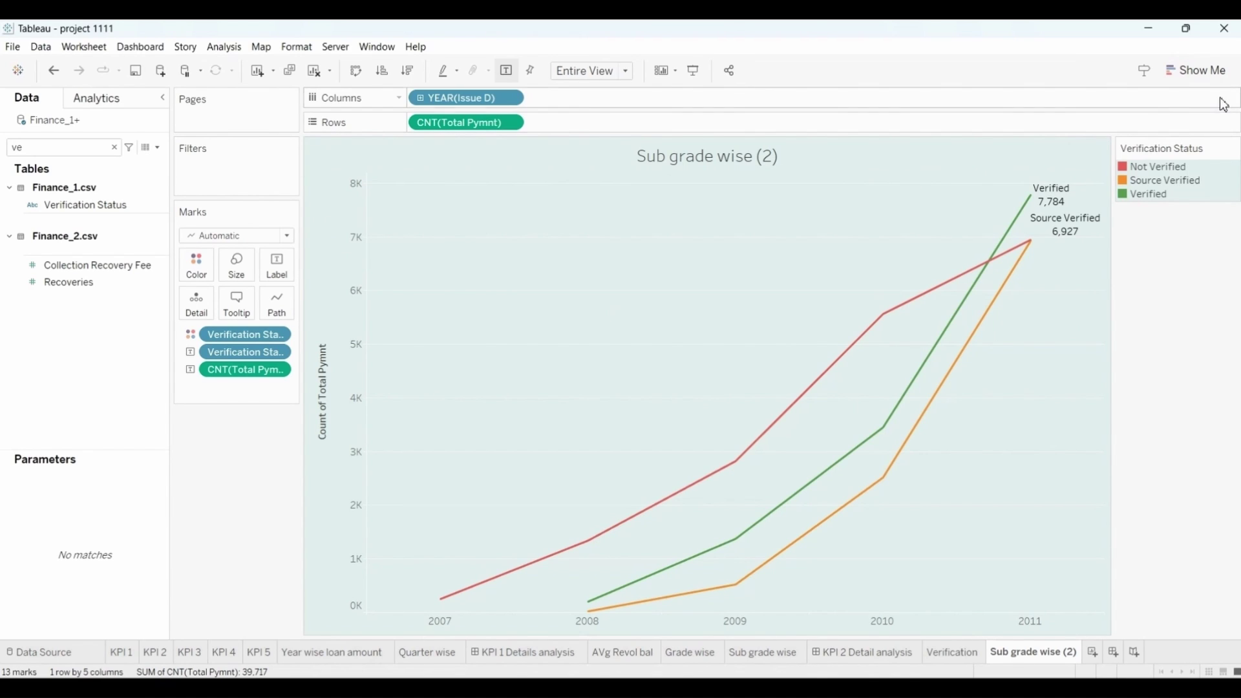
Convert the line chart to a continuous area chart.
{"action": "left_click", "coordinate": [1200, 79]}
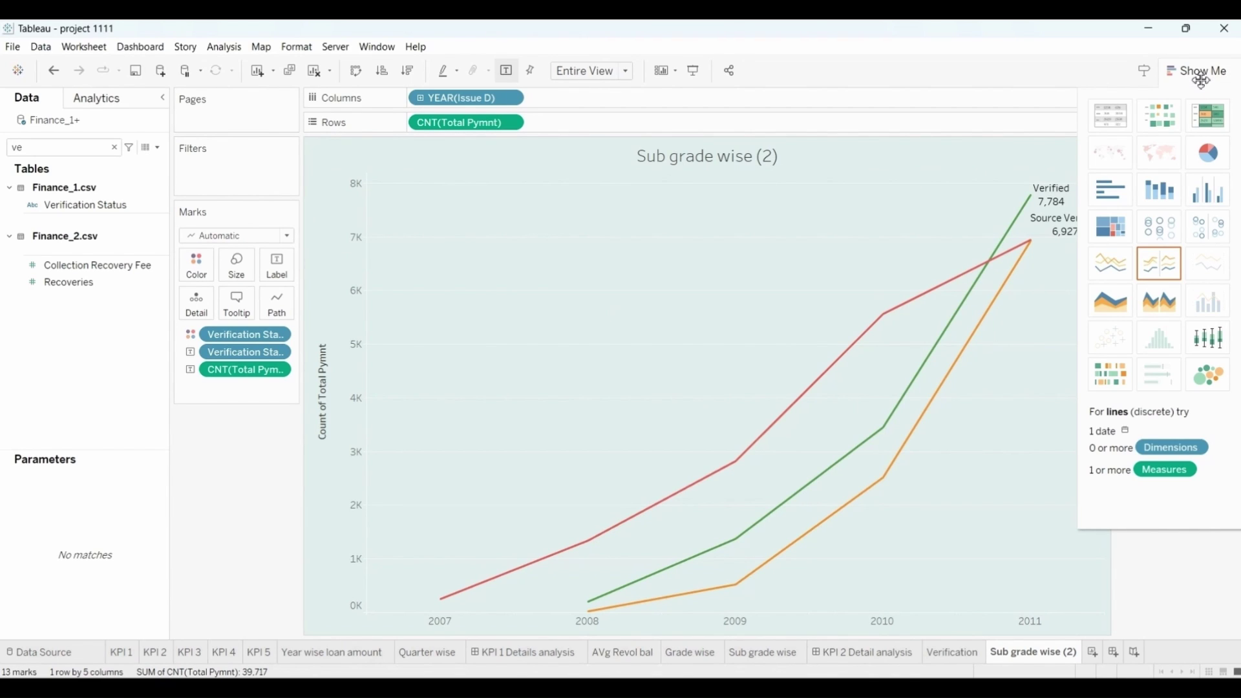
{"action": "left_click", "coordinate": [1113, 306]}
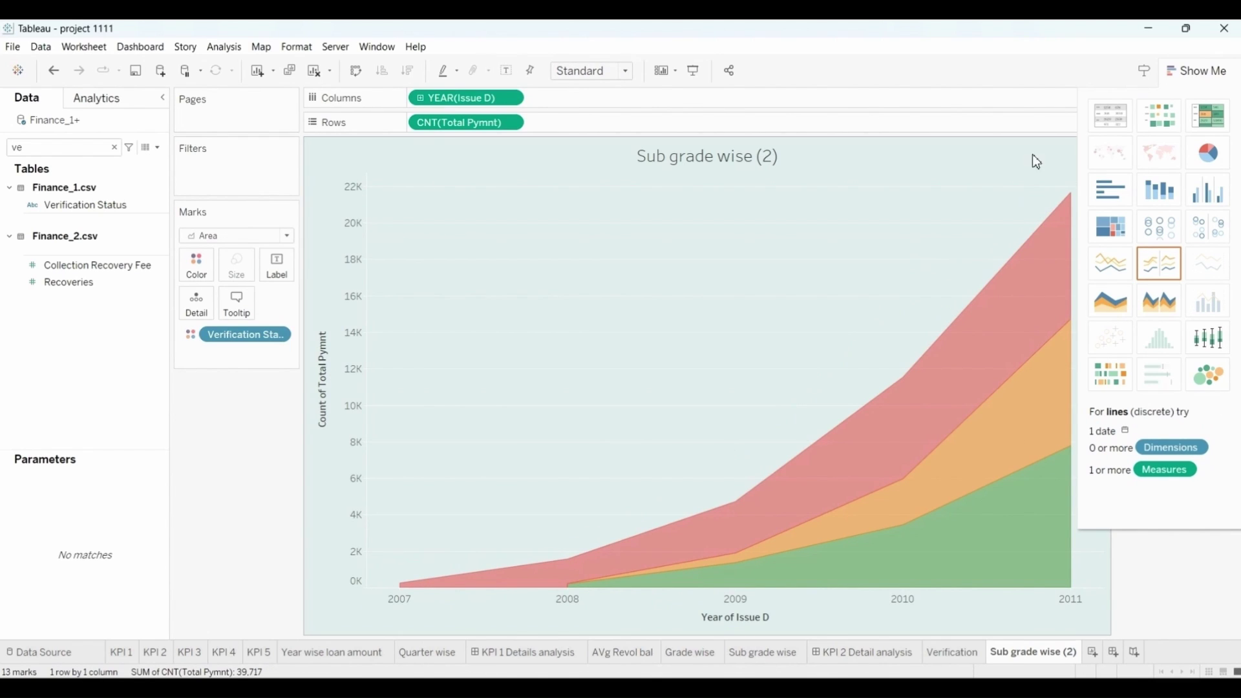
{"action": "left_click", "coordinate": [1195, 70]}
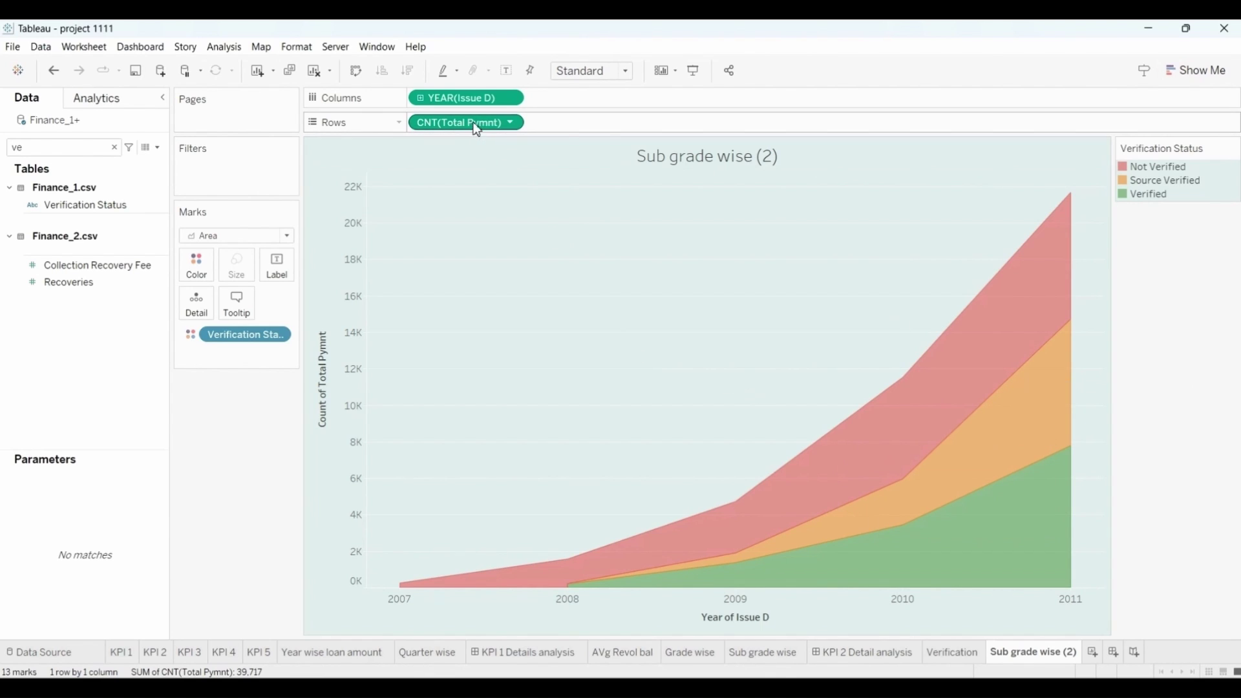
Label the areas with the count of Total Pymnt and the Verification Status.
{"action": "left_click_drag", "start_coordinate": [474, 124], "coordinate": [276, 278]}
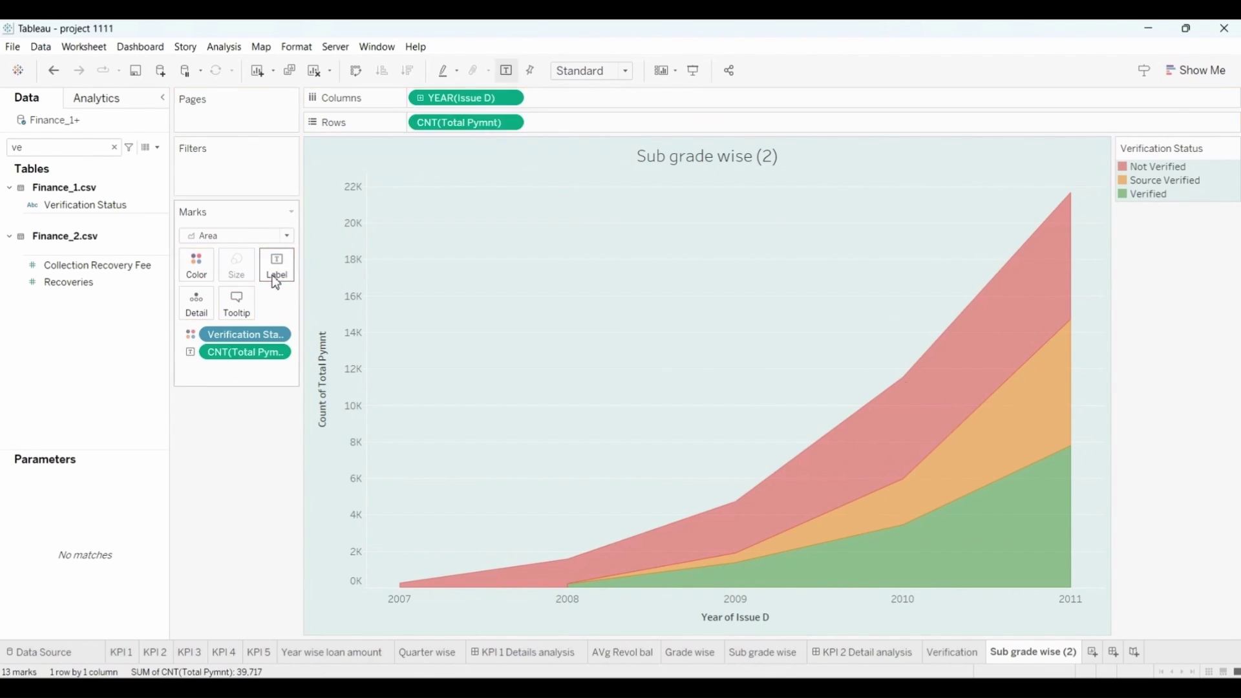
{"action": "mouse_move", "coordinate": [953, 369]}
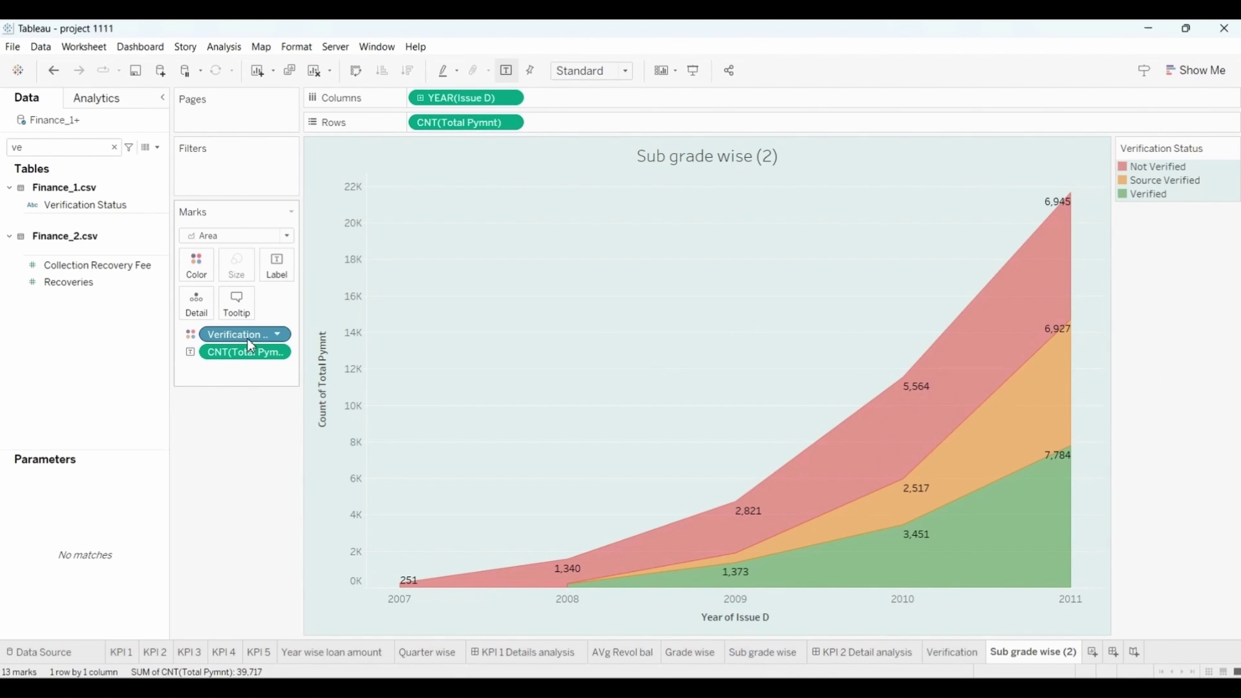
{"action": "left_click_drag", "start_coordinate": [246, 334], "coordinate": [277, 264]}
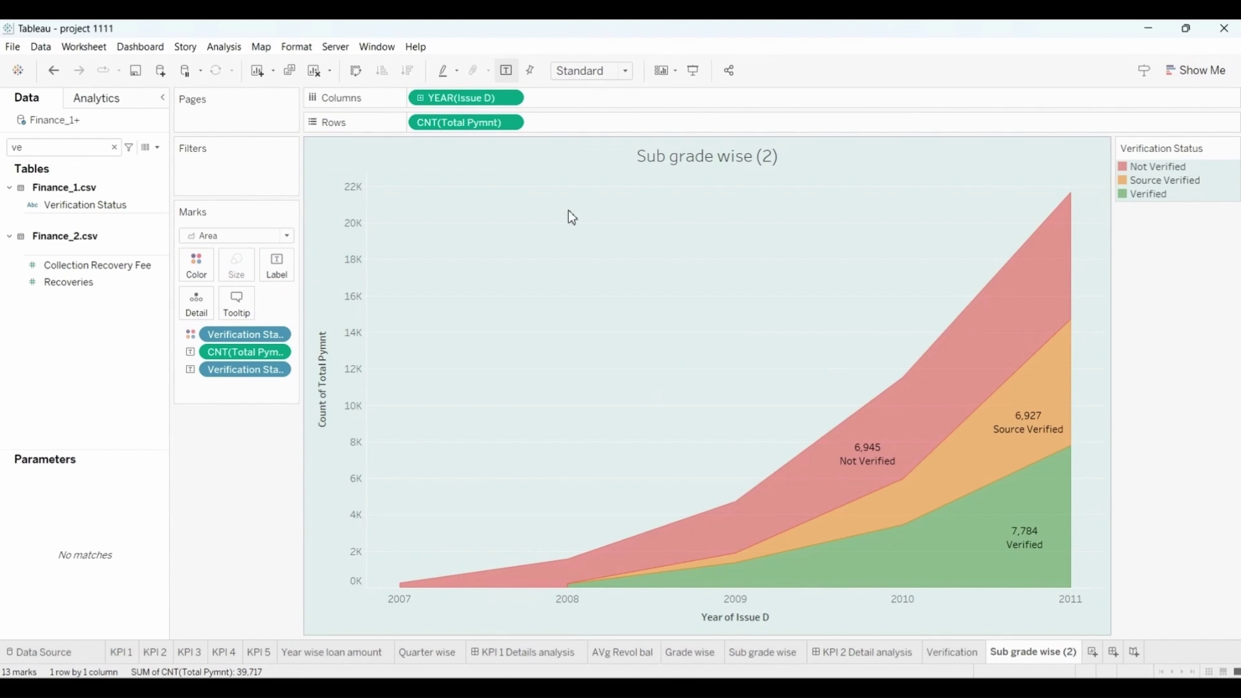
Rename the Sub grade wise (2) worksheet as "count verification".
{"action": "right_click", "coordinate": [1012, 658]}
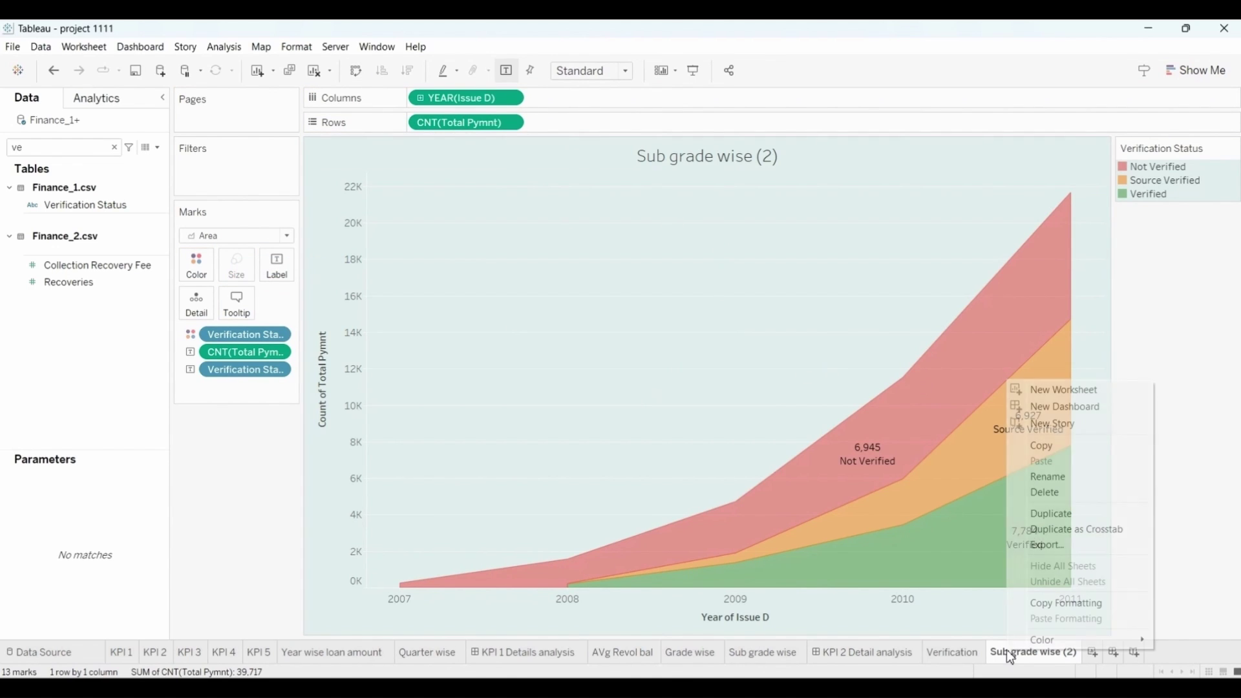
{"action": "left_click", "coordinate": [1054, 477]}
{"action": "type", "text": "count verification"}
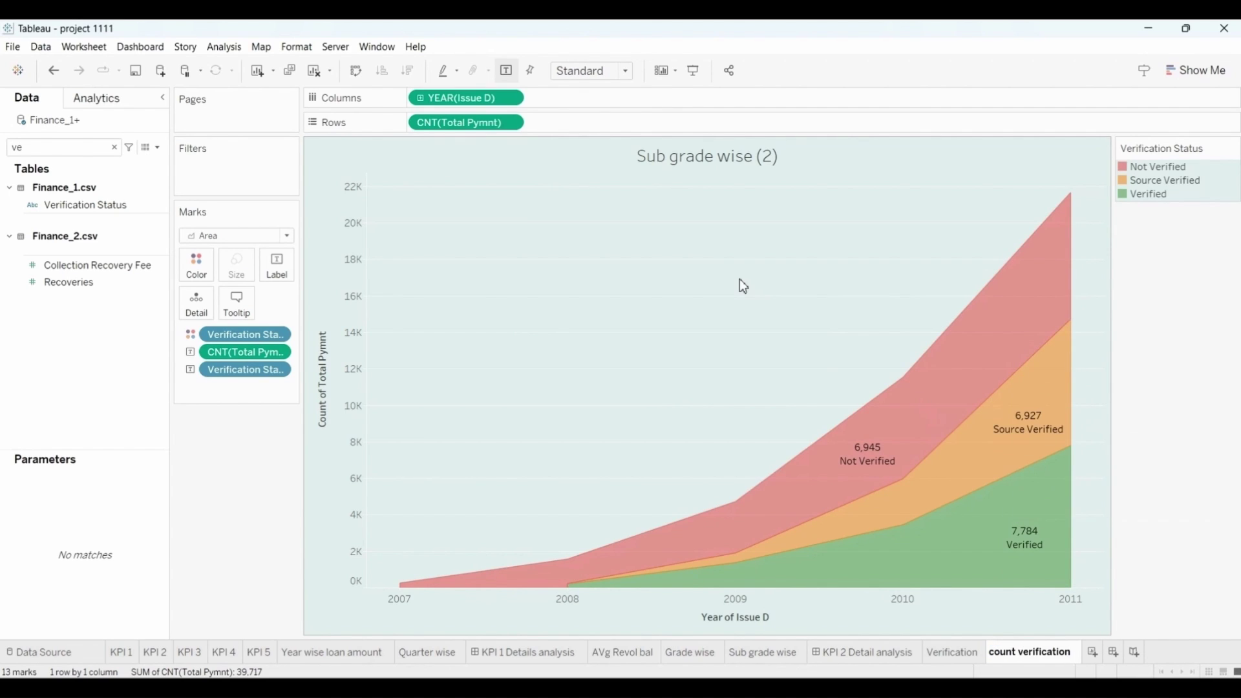
{"action": "key", "text": "Return"}
Set the area chart's title to "Count of total payment by verification status" in bold.
{"action": "double_click", "coordinate": [743, 155]}
{"action": "key", "text": "ctrl+a"}
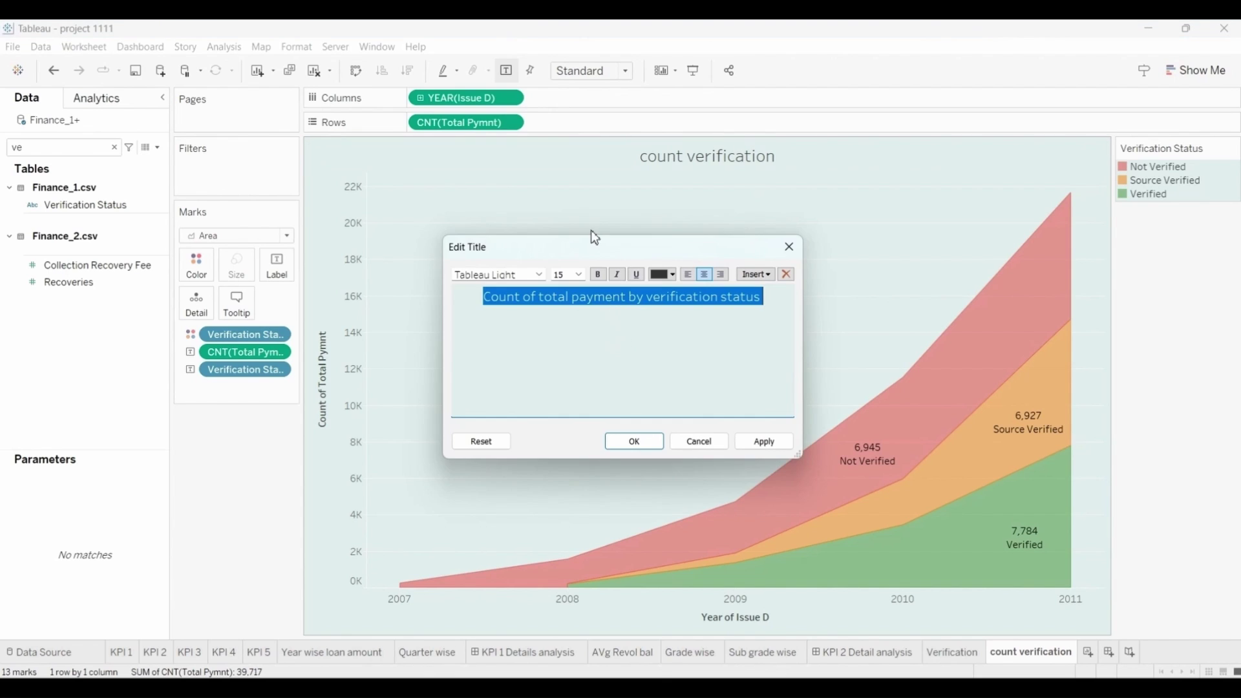
{"action": "left_click", "coordinate": [601, 275]}
{"action": "left_click", "coordinate": [634, 443]}
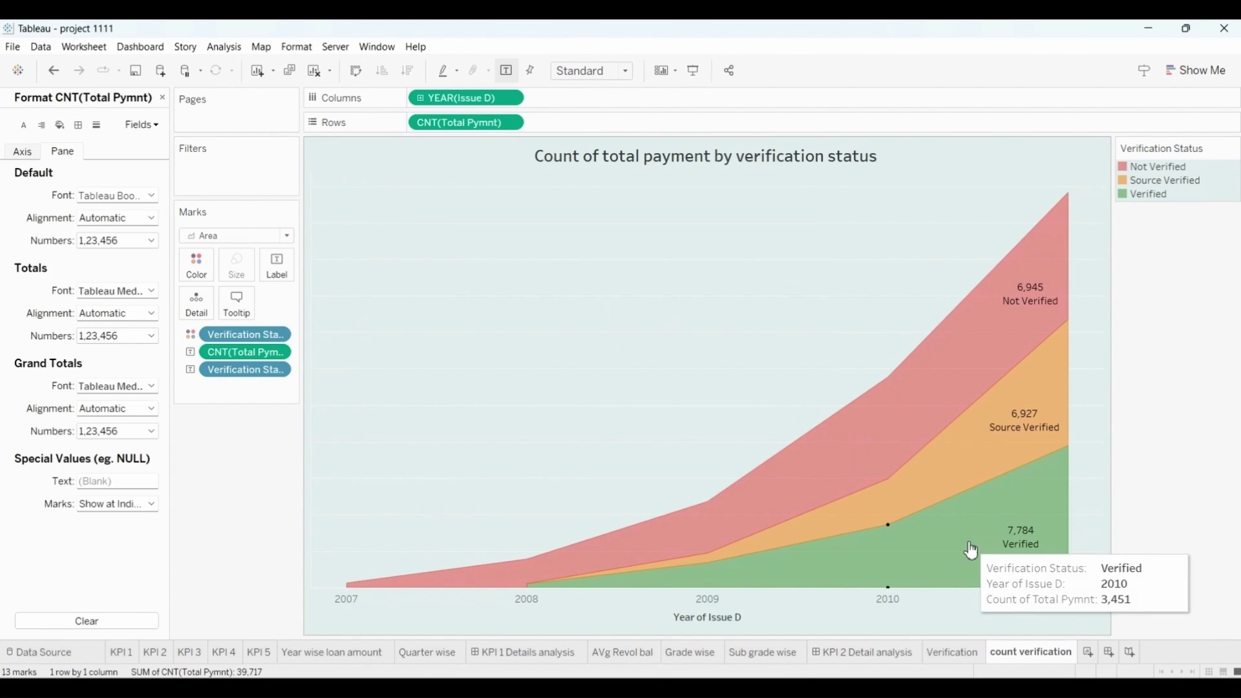
Create a dashboard with the count verification sheet above the Verification sheet, and name it "Kpi 3 Details analysis".
{"action": "left_click", "coordinate": [1109, 653]}
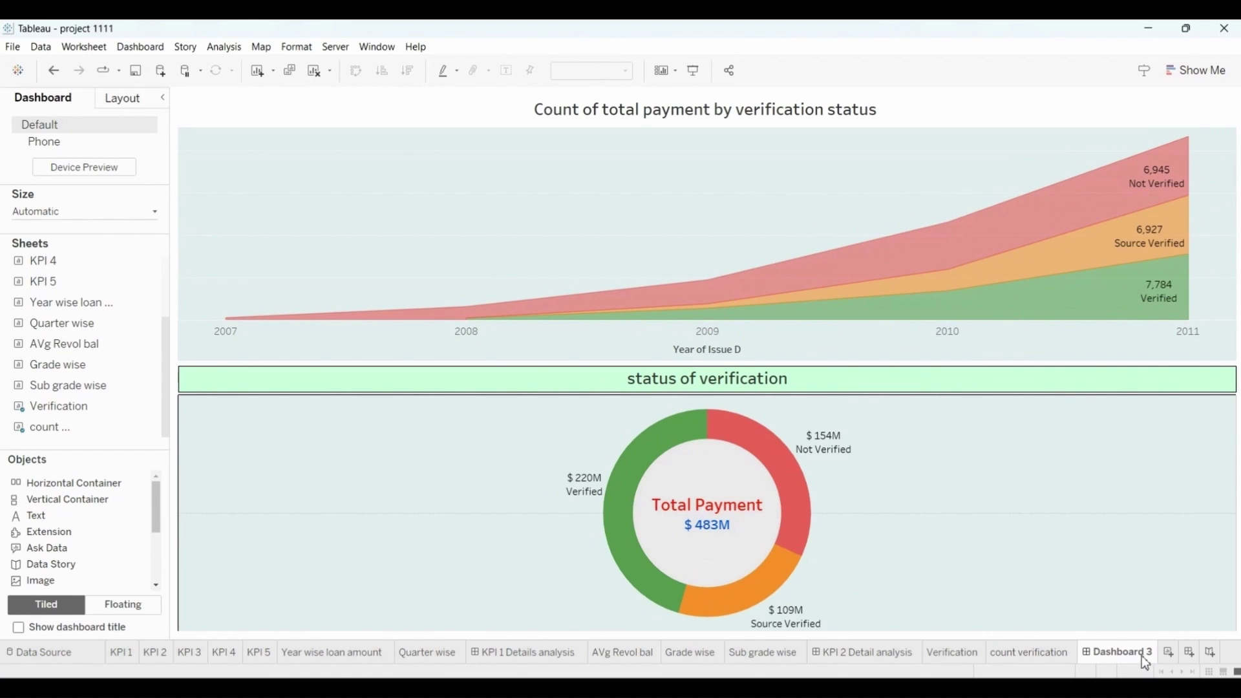
{"action": "right_click", "coordinate": [1108, 662]}
{"action": "left_click", "coordinate": [1139, 479]}
{"action": "type", "text": "Kpi"}
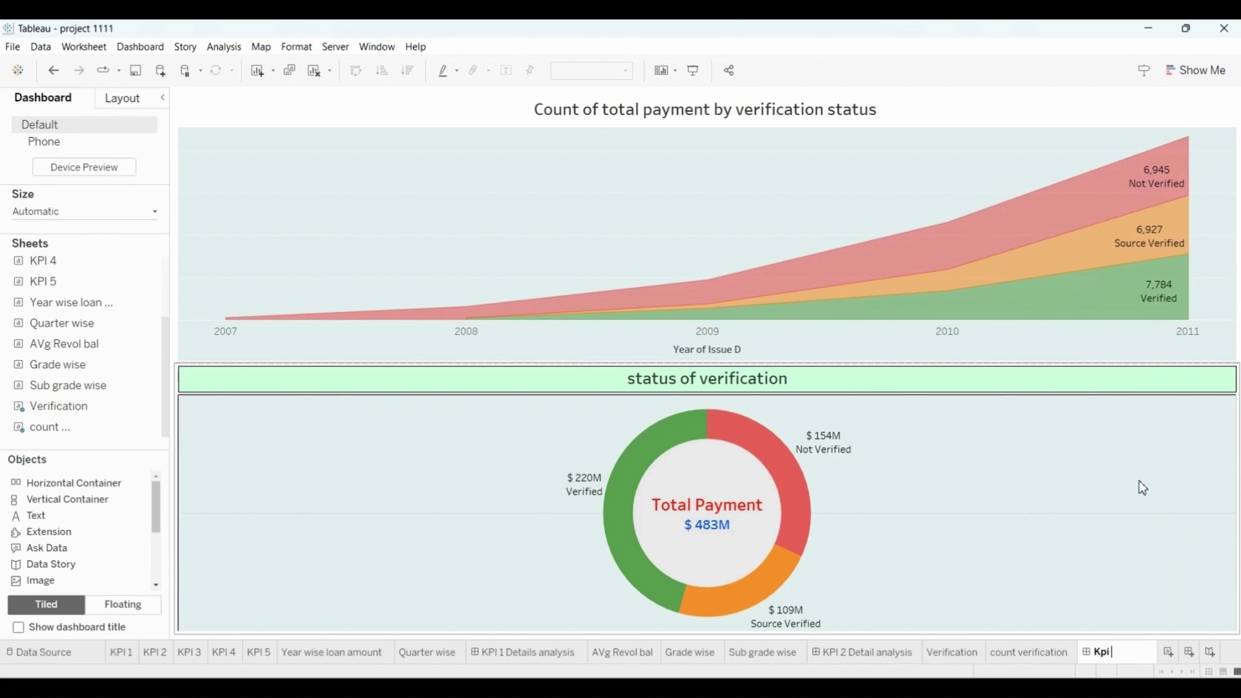
{"action": "type", "text": " 3 Details analysis"}
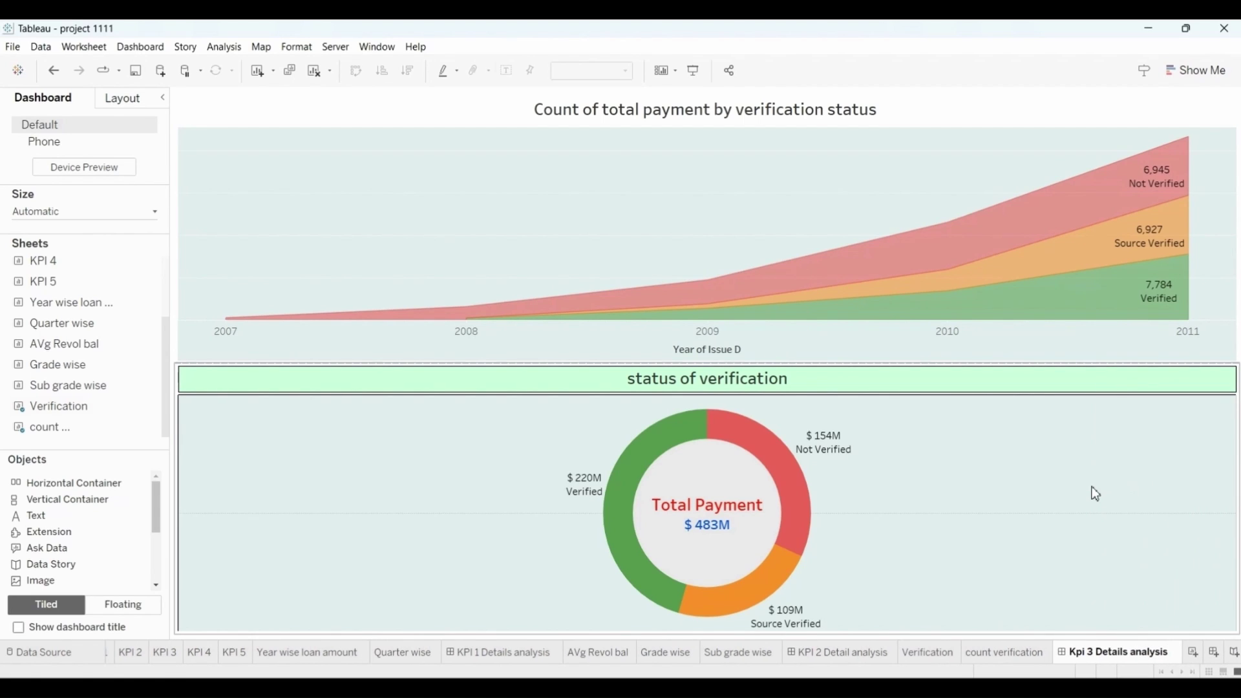
{"action": "left_click", "coordinate": [1096, 494]}
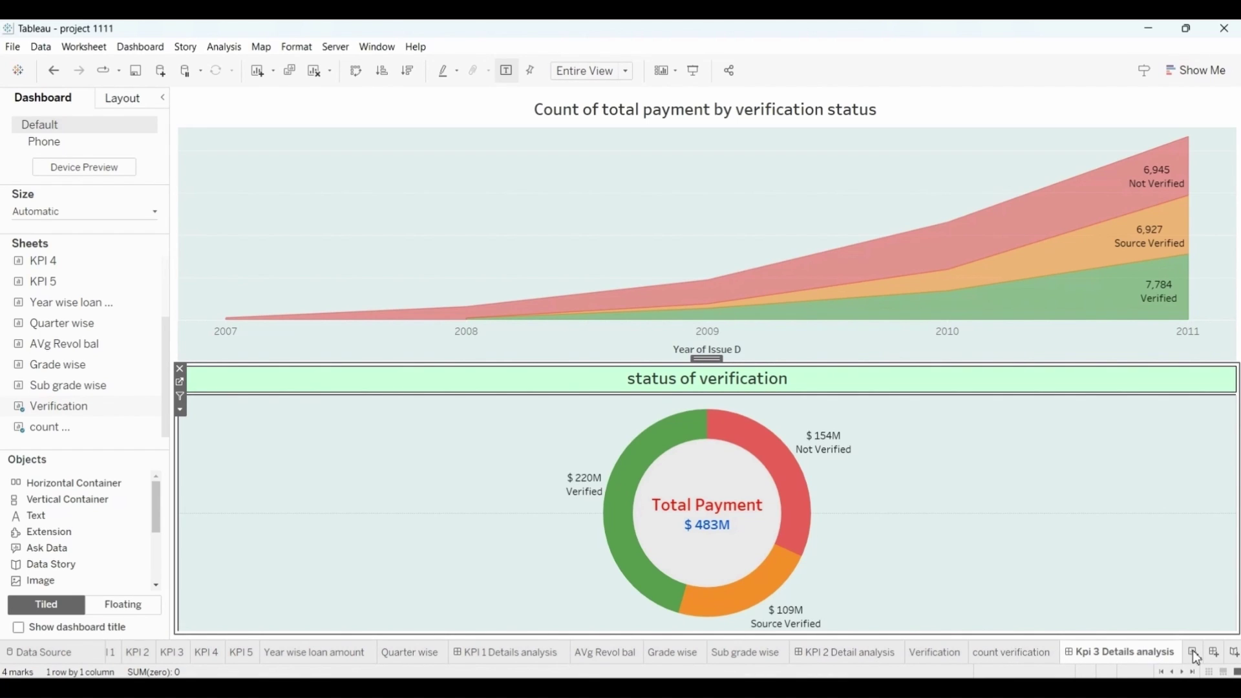
Duplicate the count verification worksheet and move the copy after the Kpi 3 Details analysis dashboard.
{"action": "right_click", "coordinate": [1012, 651]}
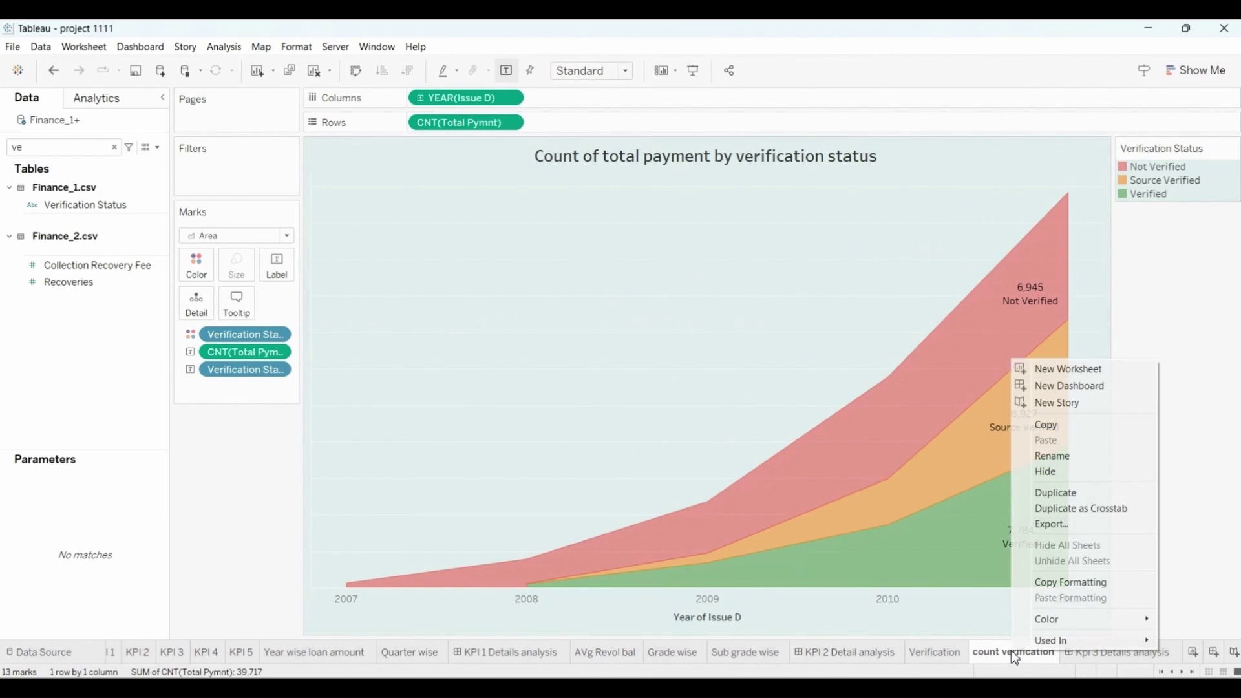
{"action": "left_click", "coordinate": [1074, 492]}
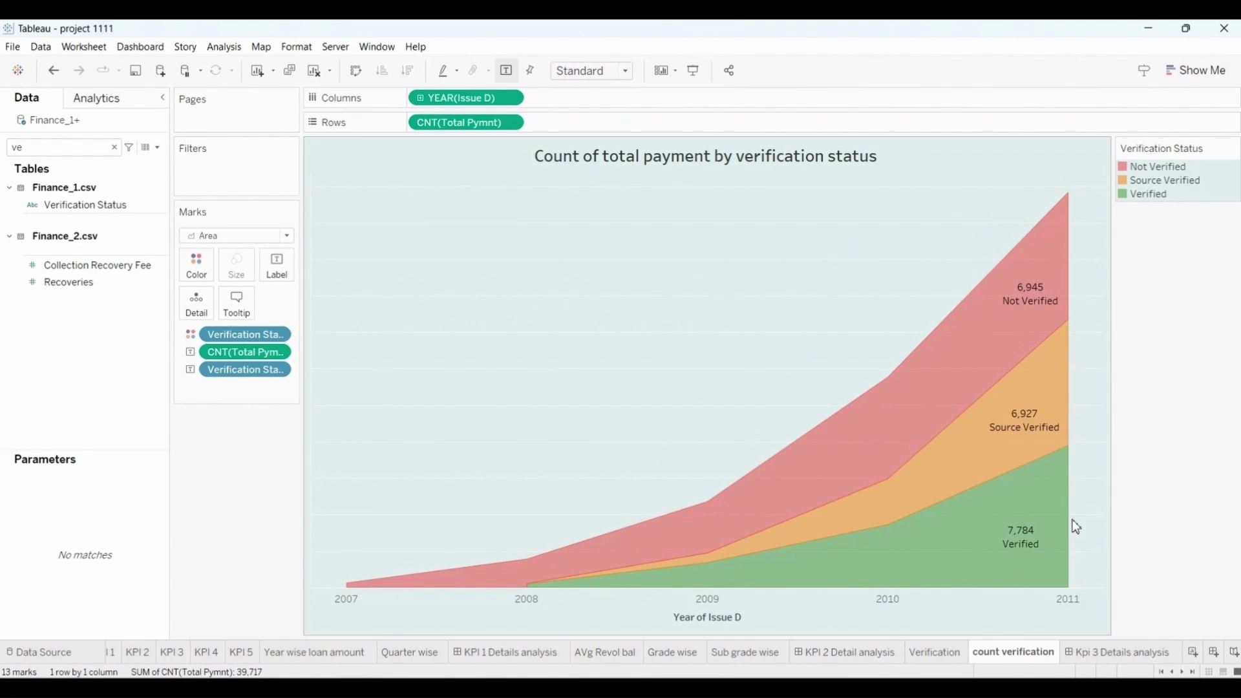
{"action": "scroll", "coordinate": [1041, 653], "scroll_direction": "down", "scroll_amount": 2}
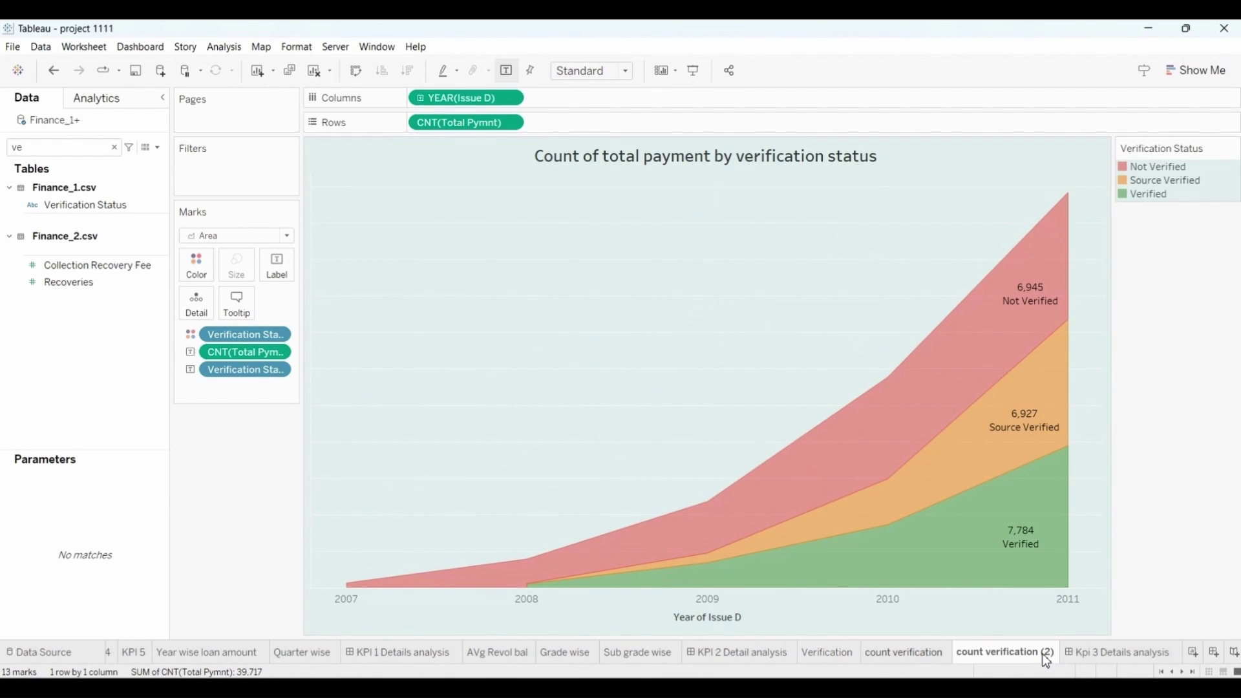
{"action": "left_click_drag", "start_coordinate": [1010, 663], "coordinate": [1178, 652]}
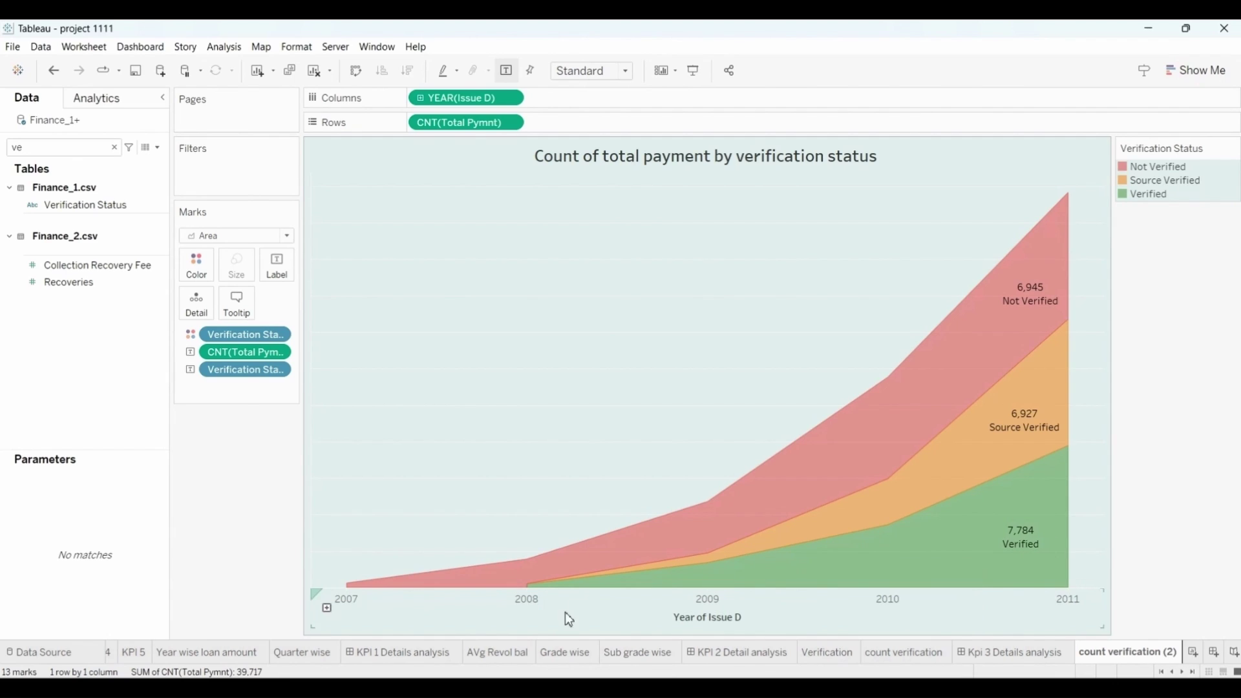
Check the KPI 4 worksheet's layout, and clear all columns, rows and marks fields from the count verification (2) worksheet.
{"action": "scroll", "coordinate": [491, 654], "scroll_direction": "up", "scroll_amount": 4}
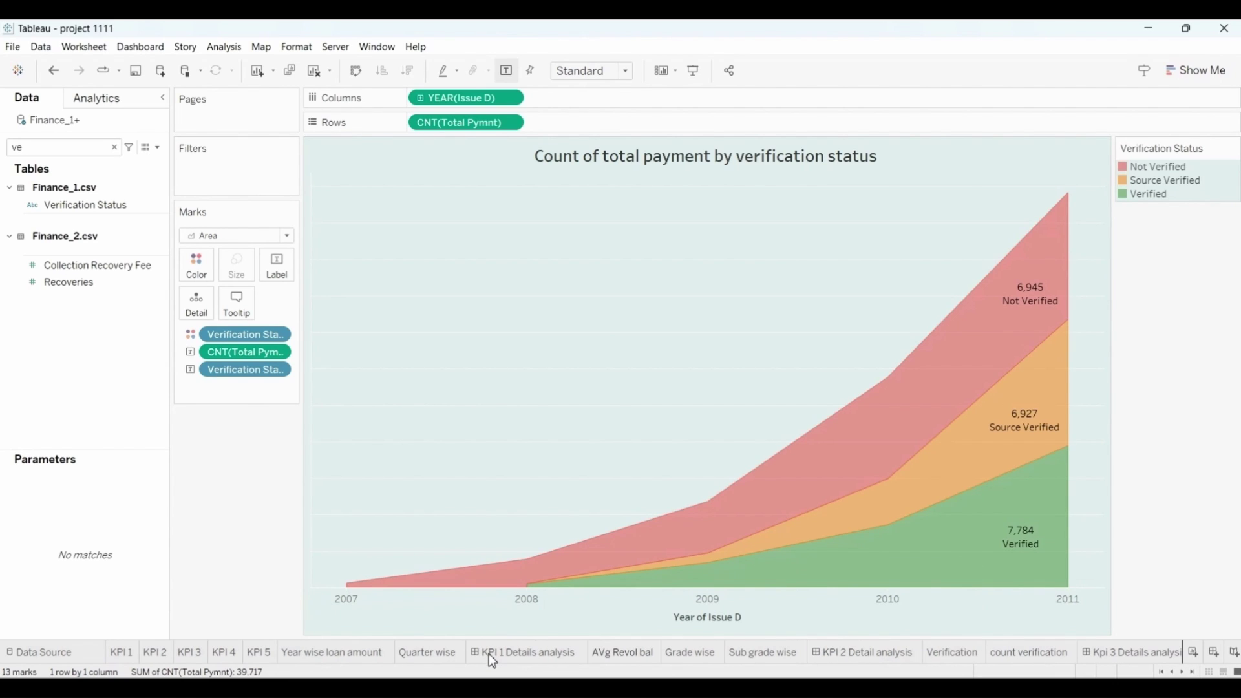
{"action": "left_click", "coordinate": [220, 651]}
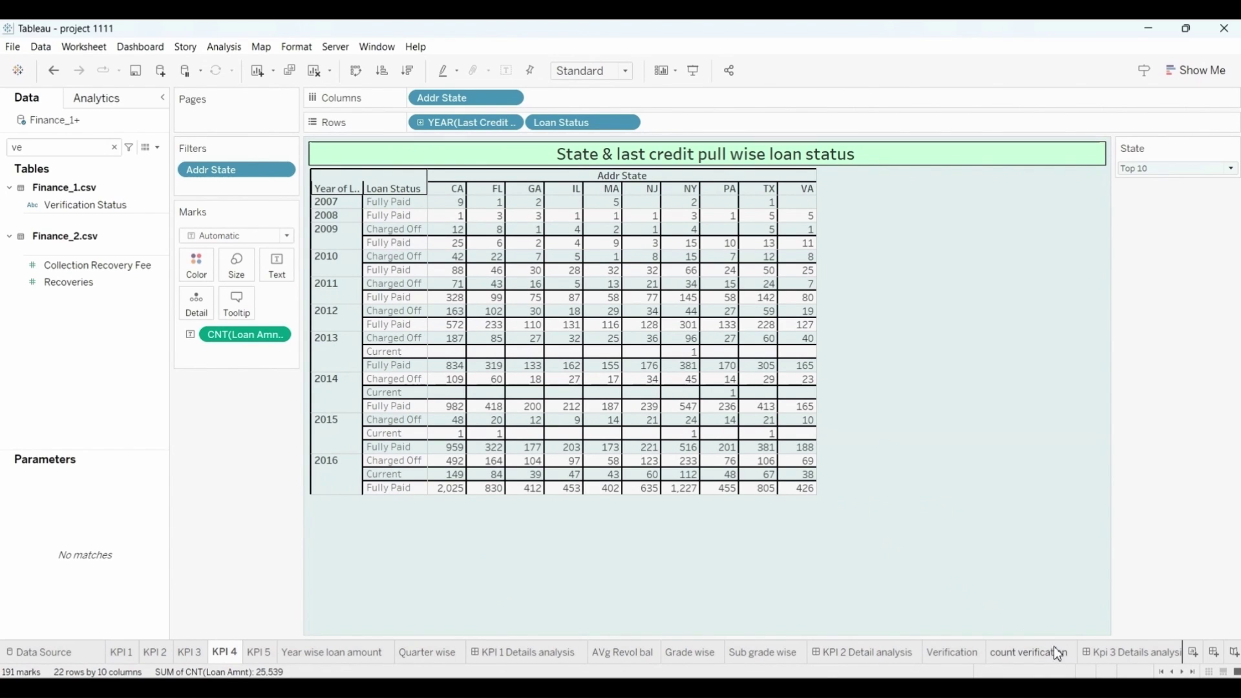
{"action": "scroll", "coordinate": [1054, 646], "scroll_direction": "down", "scroll_amount": 3}
{"action": "left_click", "coordinate": [1131, 653]}
{"action": "left_click_drag", "start_coordinate": [479, 103], "coordinate": [471, 46]}
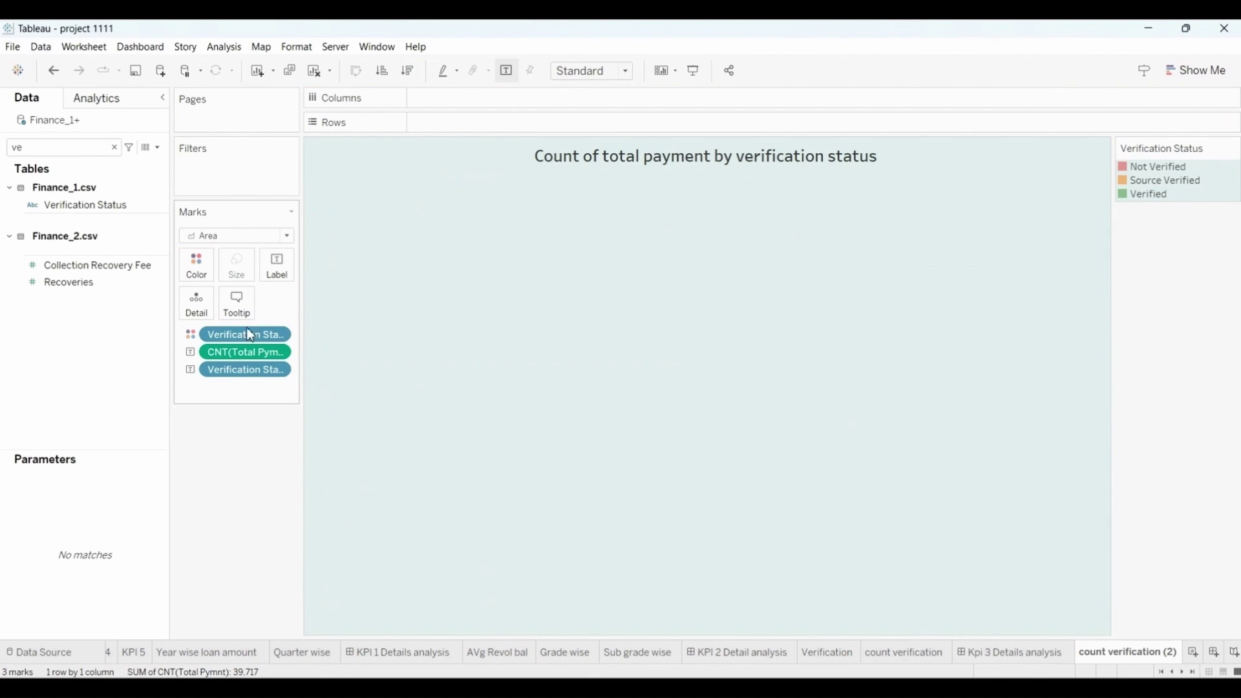
{"action": "left_click_drag", "start_coordinate": [240, 332], "coordinate": [106, 358]}
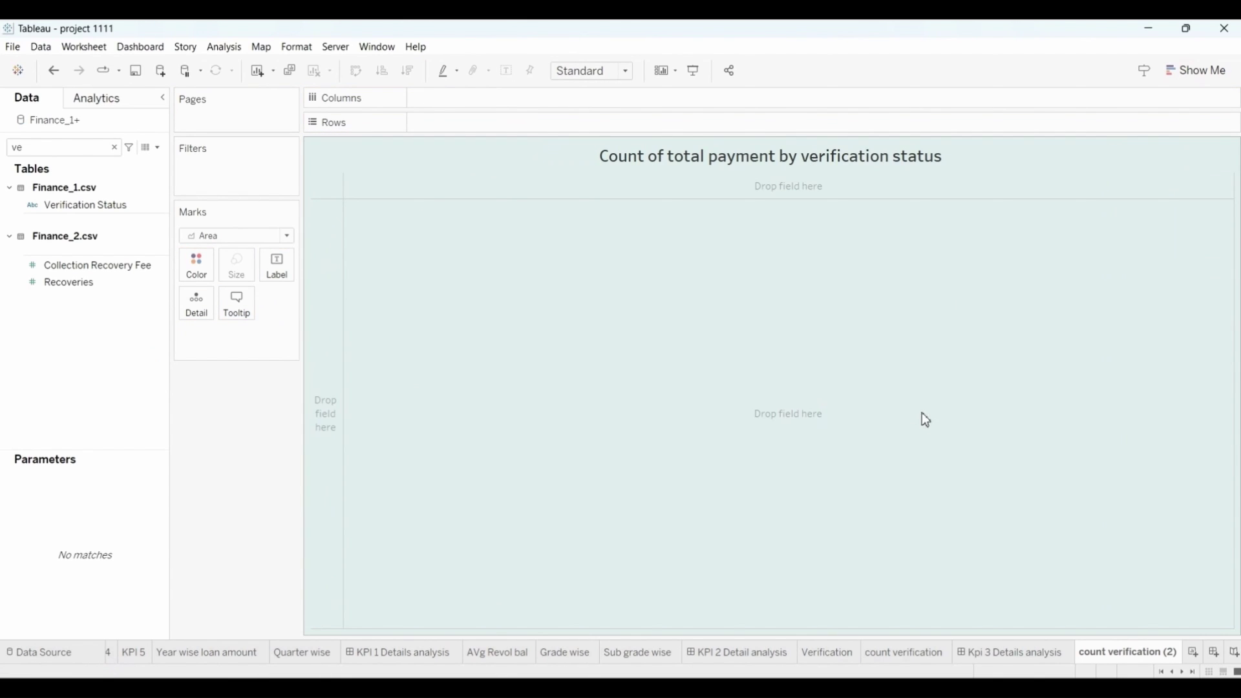
Duplicate the KPI 3 worksheet and move the copy after the Kpi 3 Details analysis dashboard.
{"action": "scroll", "coordinate": [223, 656], "scroll_direction": "up", "scroll_amount": 2}
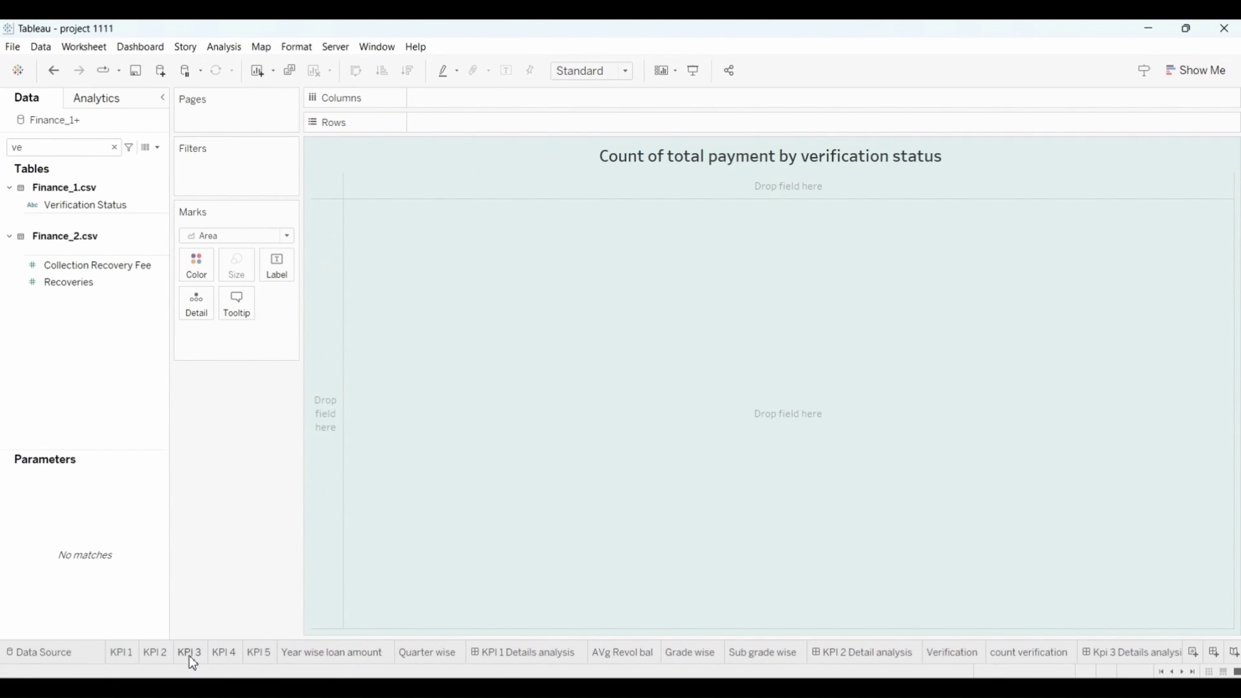
{"action": "left_click", "coordinate": [191, 654]}
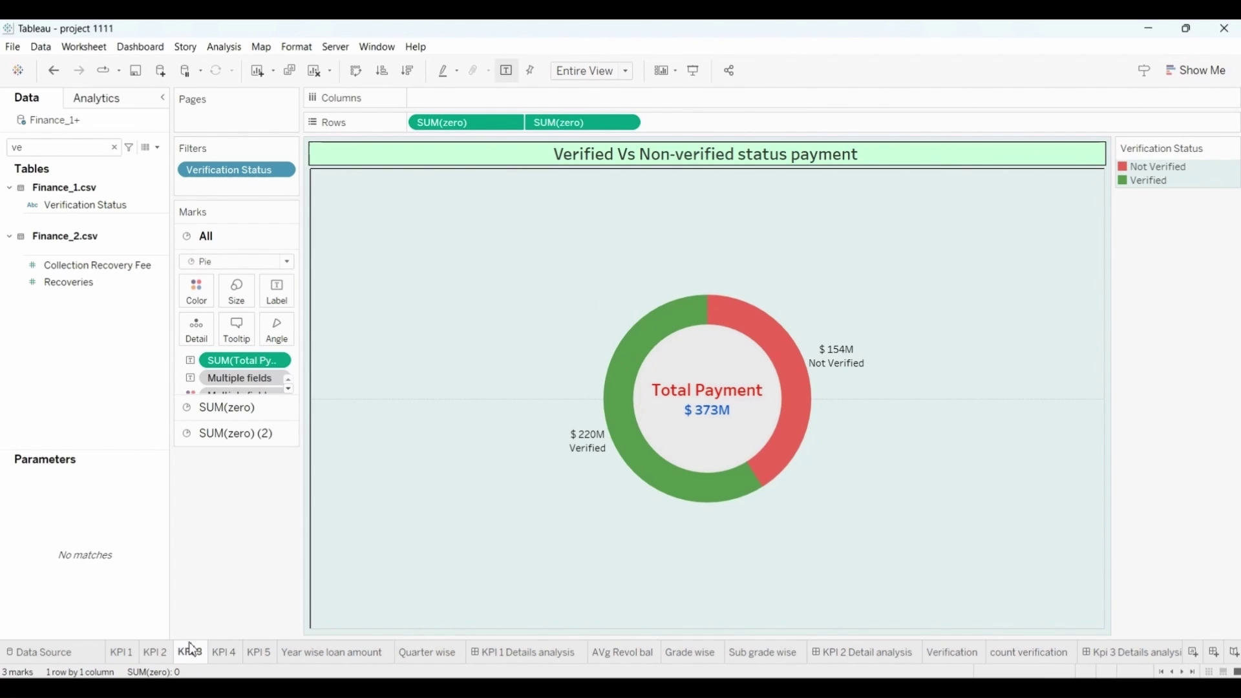
{"action": "right_click", "coordinate": [192, 648]}
{"action": "left_click", "coordinate": [282, 510]}
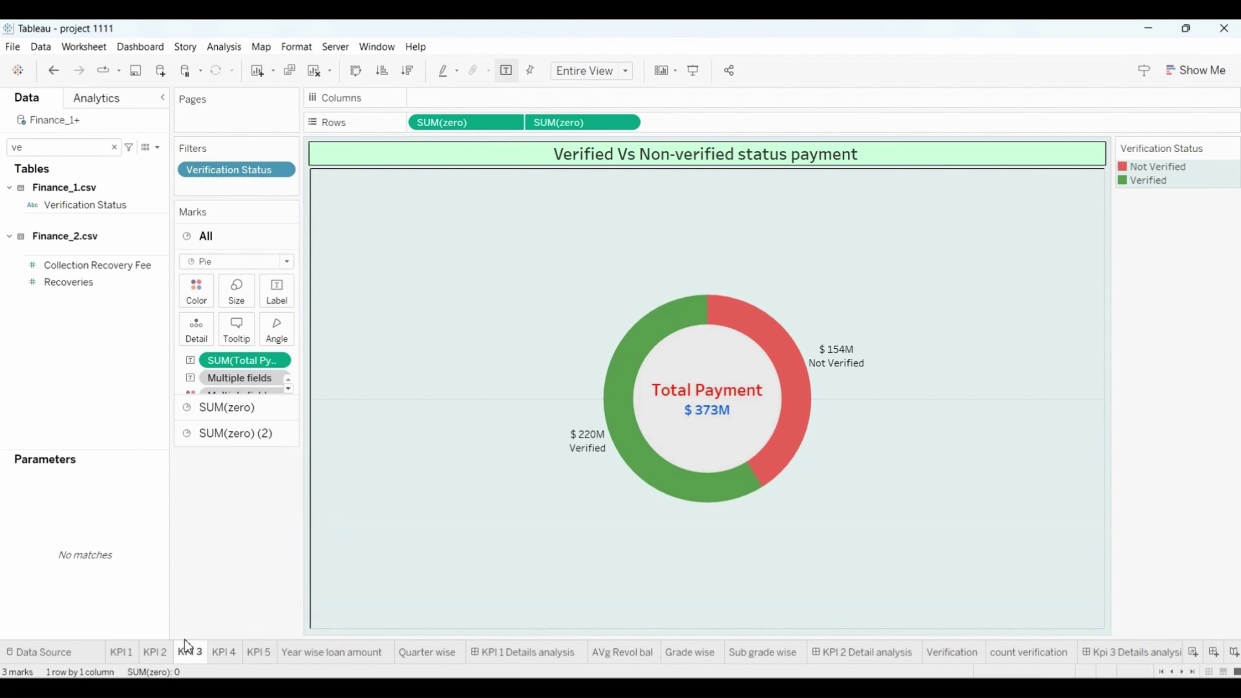
{"action": "mouse_move", "coordinate": [233, 651]}
{"action": "left_mouse_down"}
{"action": "mouse_move", "coordinate": [355, 626]}
{"action": "mouse_move", "coordinate": [672, 651]}
{"action": "left_mouse_up"}
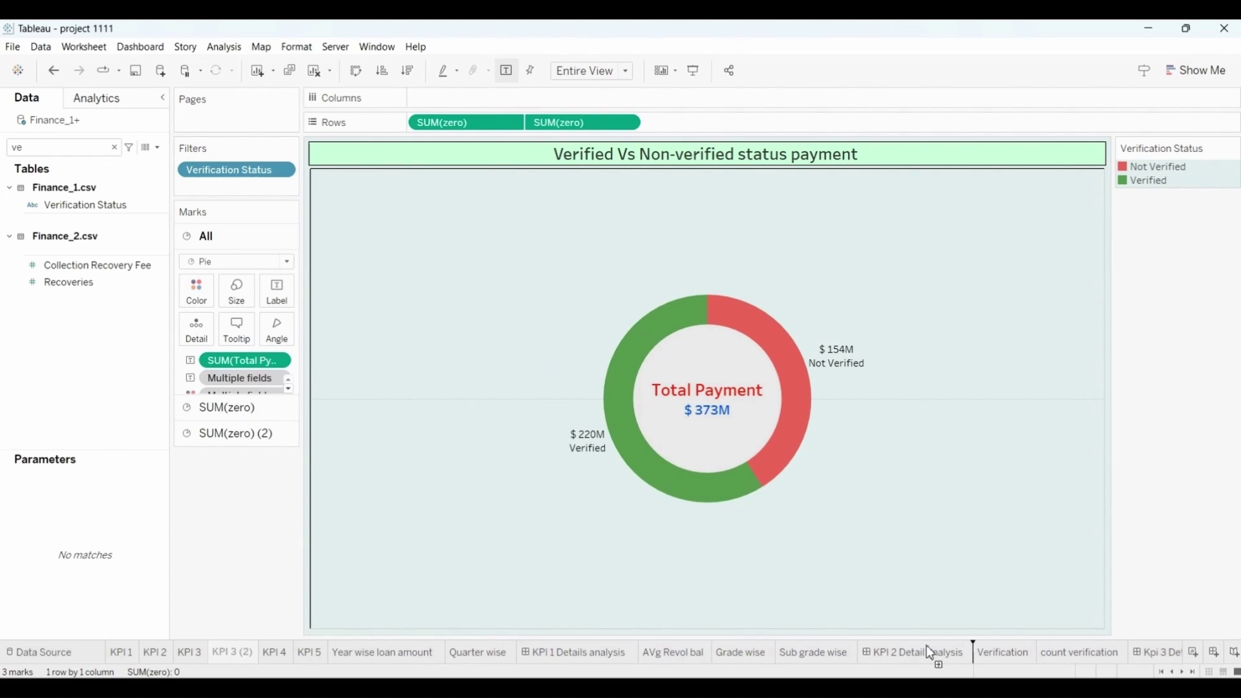
{"action": "left_click_drag", "start_coordinate": [930, 653], "coordinate": [1136, 658]}
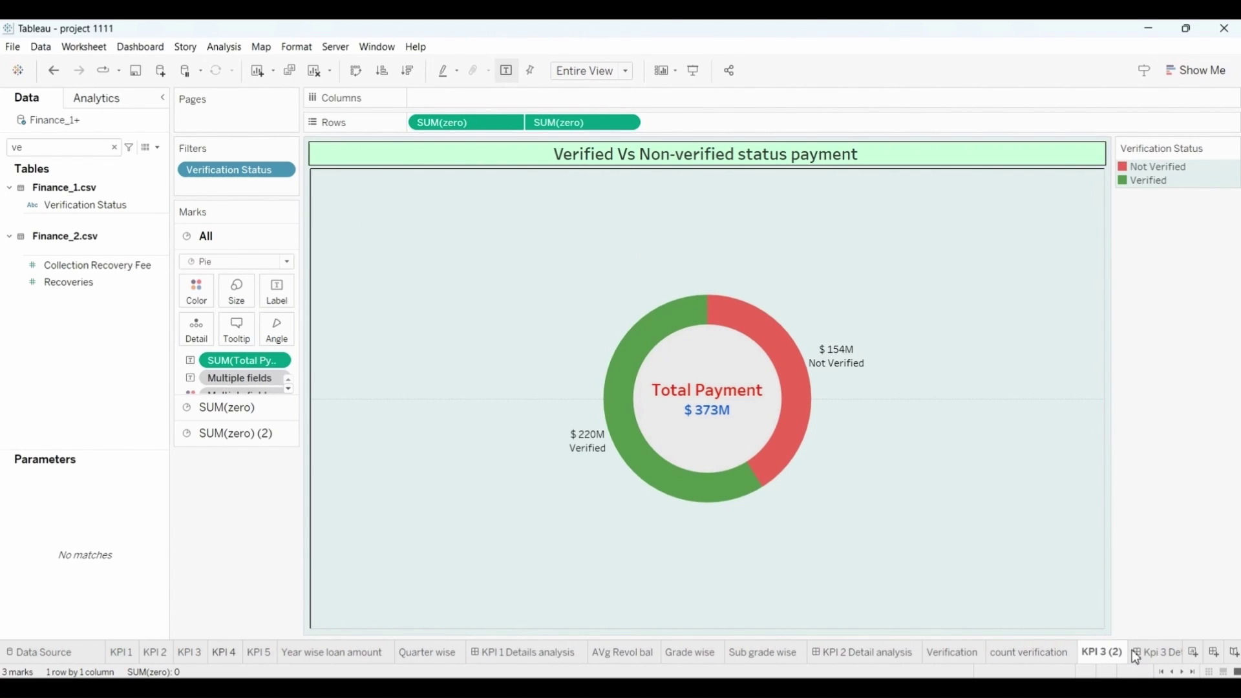
Rename the KPI 3 (2) worksheet as "Total State".
{"action": "right_click", "coordinate": [1064, 656]}
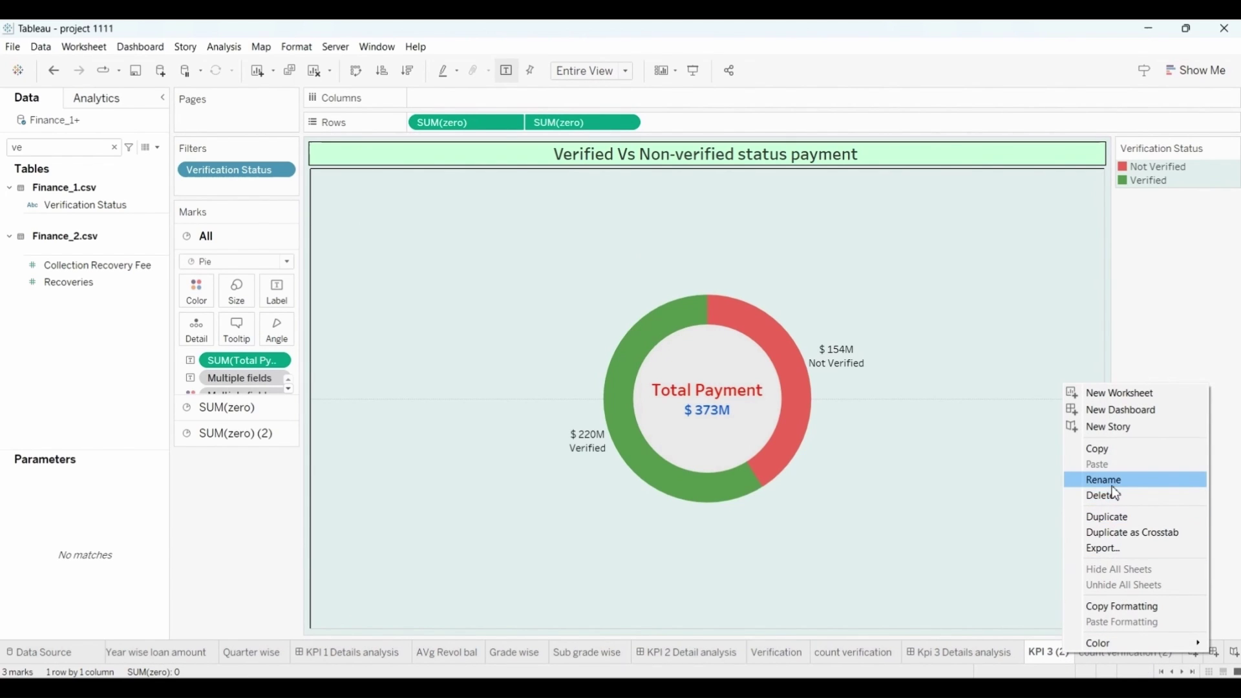
{"action": "left_click", "coordinate": [1111, 486]}
{"action": "type", "text": "Total State"}
{"action": "key", "text": "Return"}
Replace the Total State donut chart's title with text beginning "Total state wise".
{"action": "double_click", "coordinate": [706, 154]}
{"action": "type", "text": "Total"}
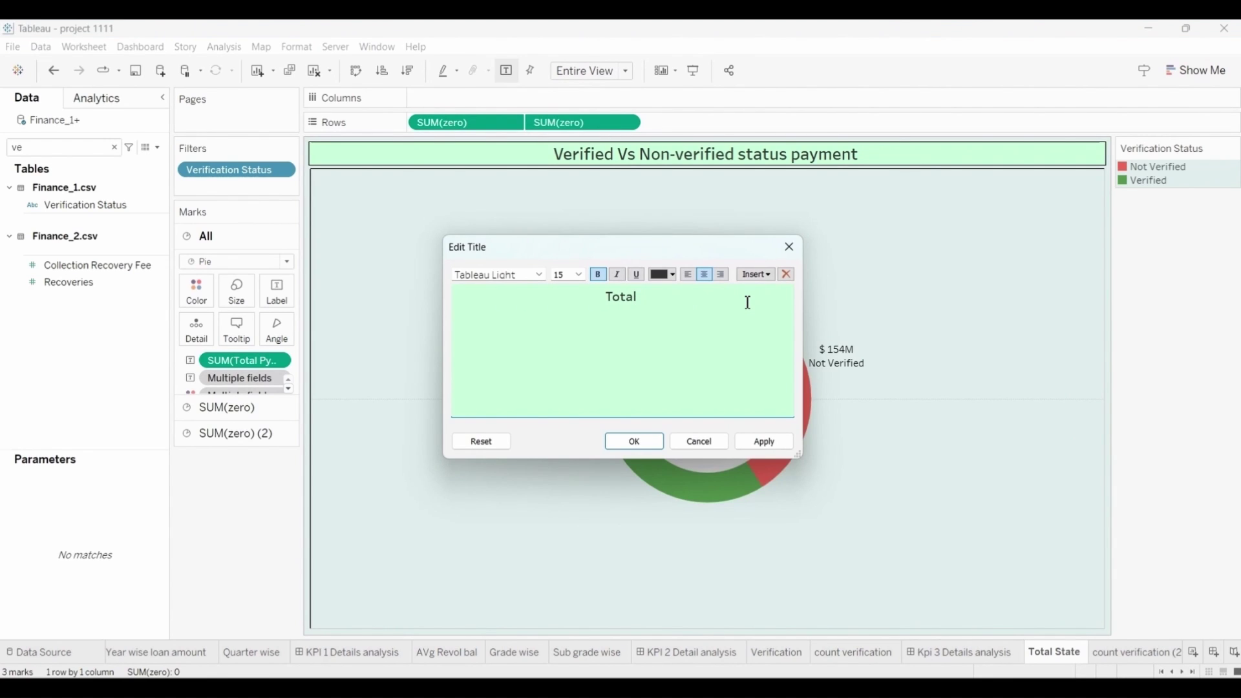
{"action": "type", "text": " state wise laon"}
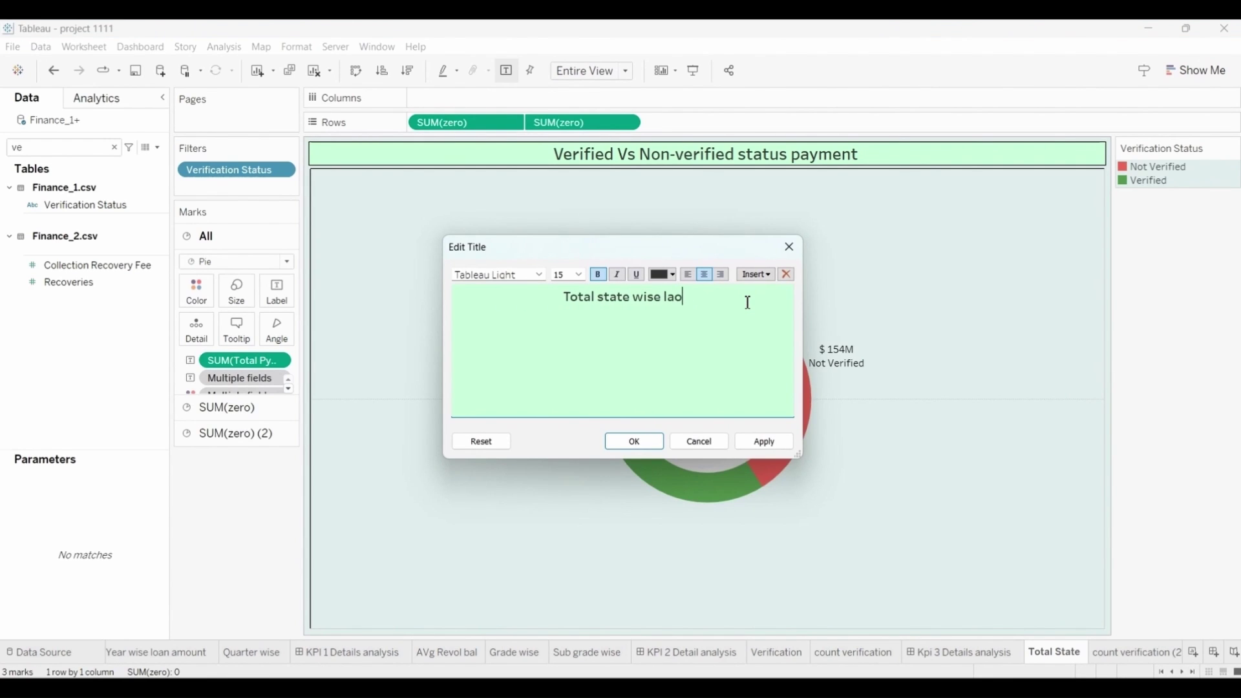
{"action": "key", "text": "BackSpace"}
{"action": "key", "text": "BackSpace"}
{"action": "key", "text": "BackSpace"}
{"action": "key", "text": "BackSpace"}
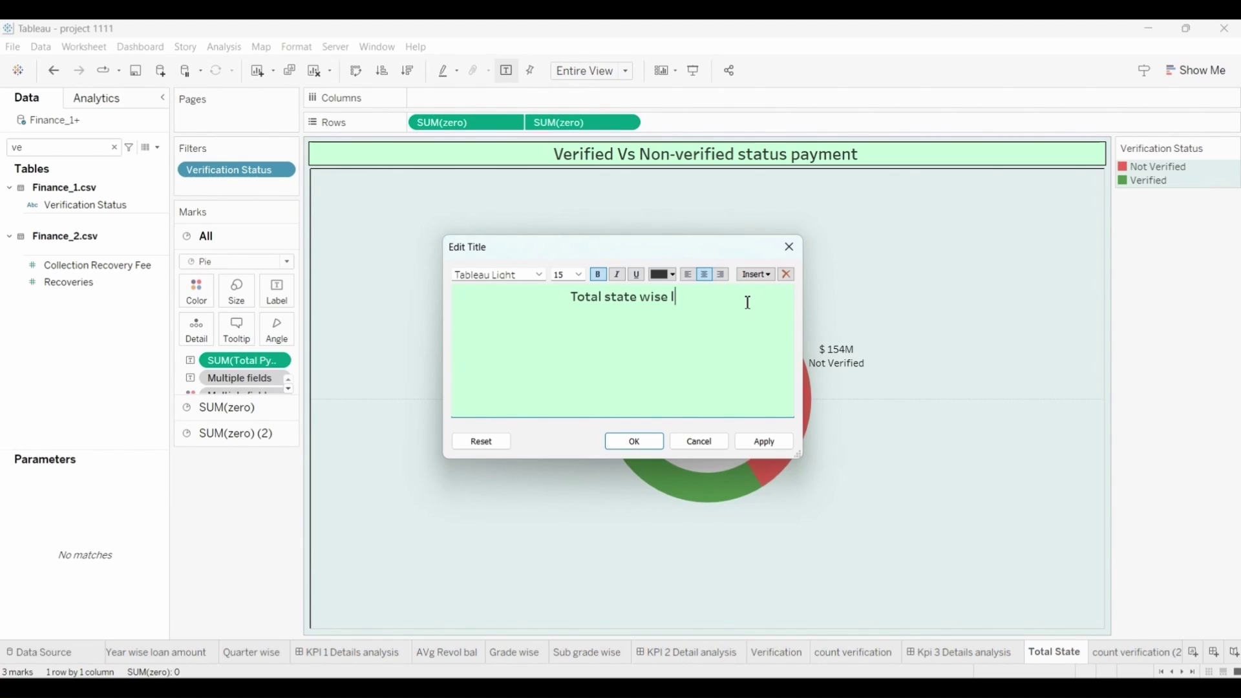
Title the sheet "Total state wise loan status" and remove the total payment label from the donut's inner pie.
{"action": "type", "text": "loan status"}
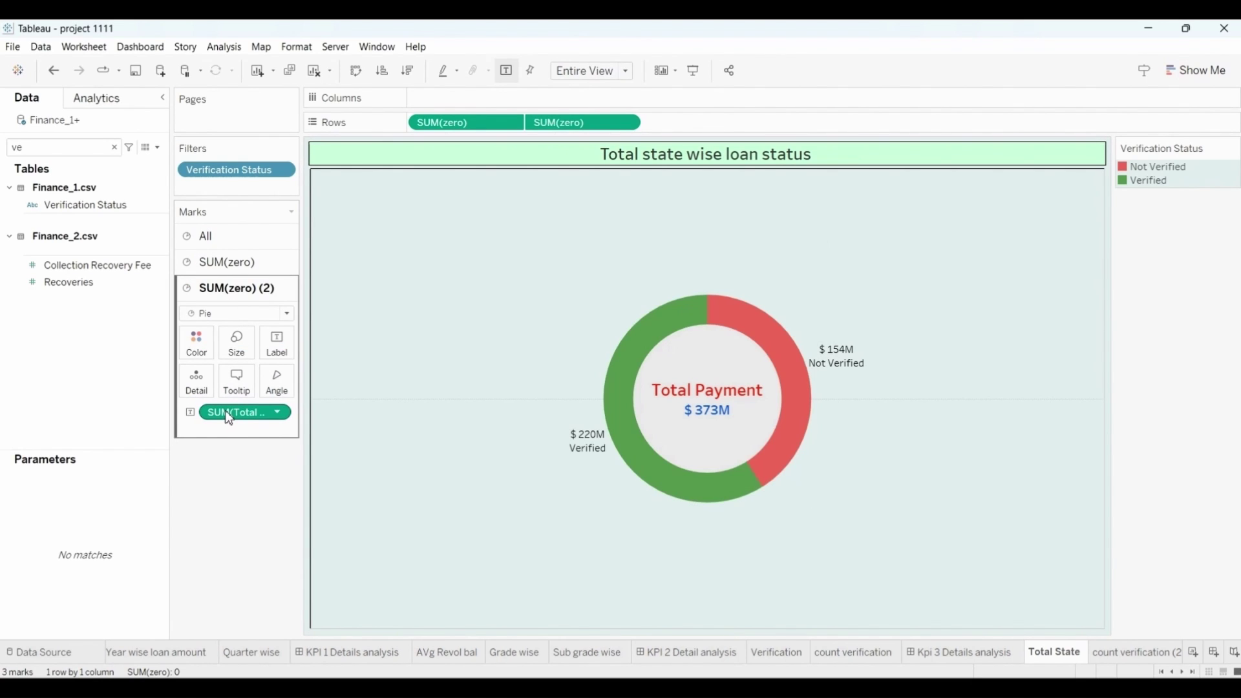
{"action": "left_click_drag", "start_coordinate": [229, 419], "coordinate": [33, 382]}
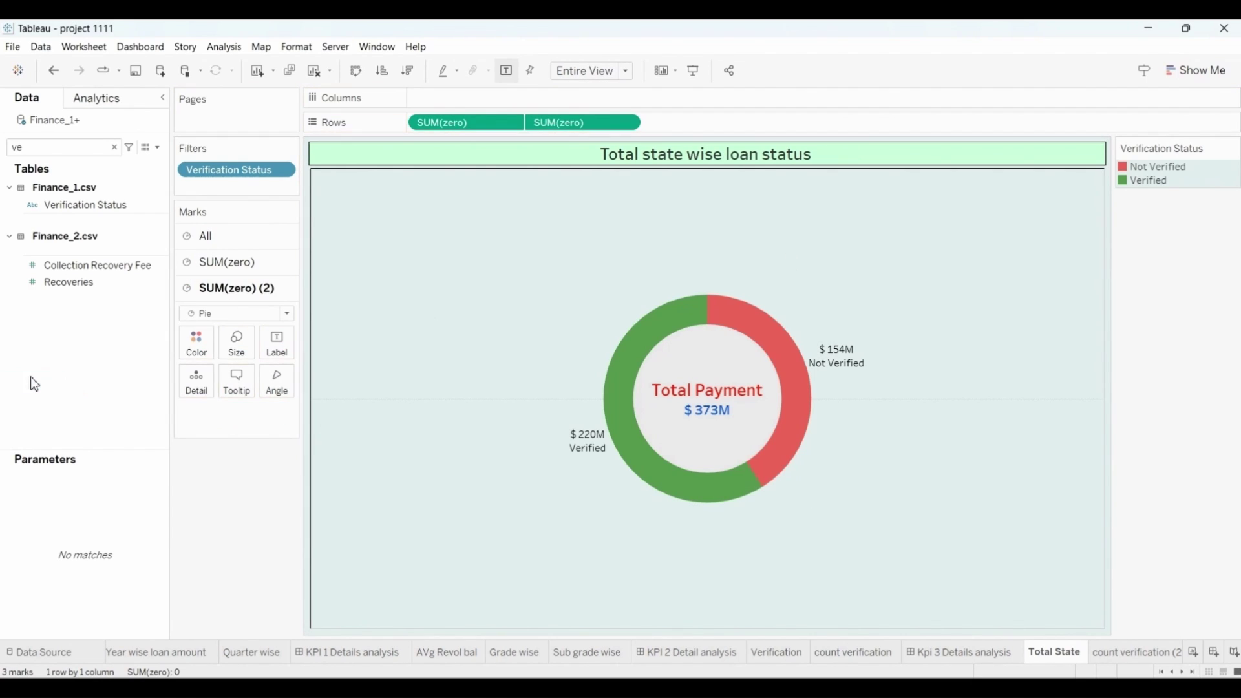
Label the donut's inner pie with Addr State aggregated as a count.
{"action": "left_click", "coordinate": [114, 155]}
{"action": "type", "text": "sta"}
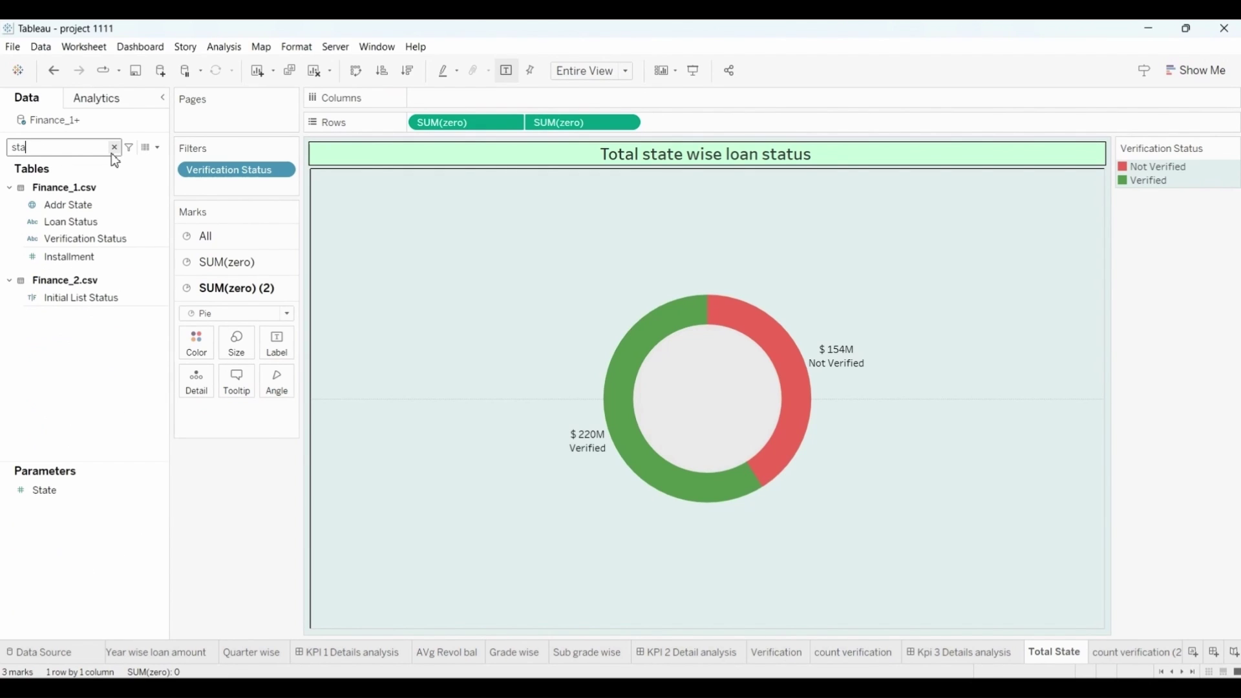
{"action": "left_click_drag", "start_coordinate": [68, 205], "coordinate": [276, 346]}
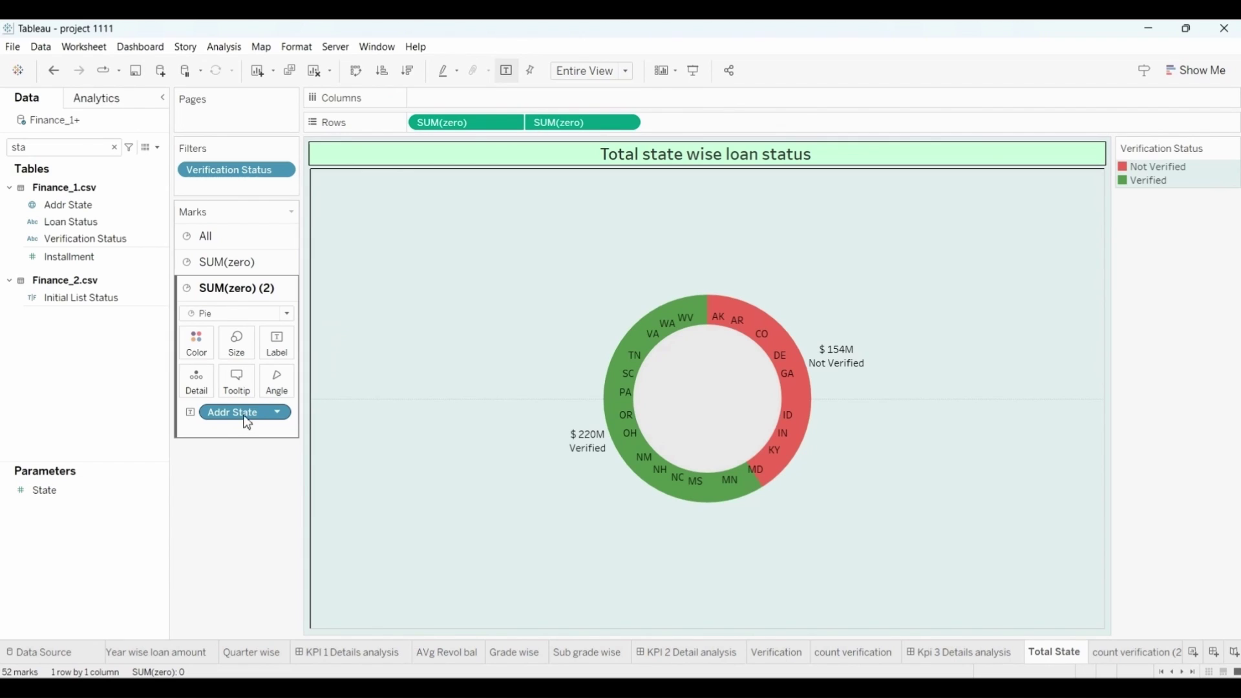
{"action": "left_click", "coordinate": [279, 414]}
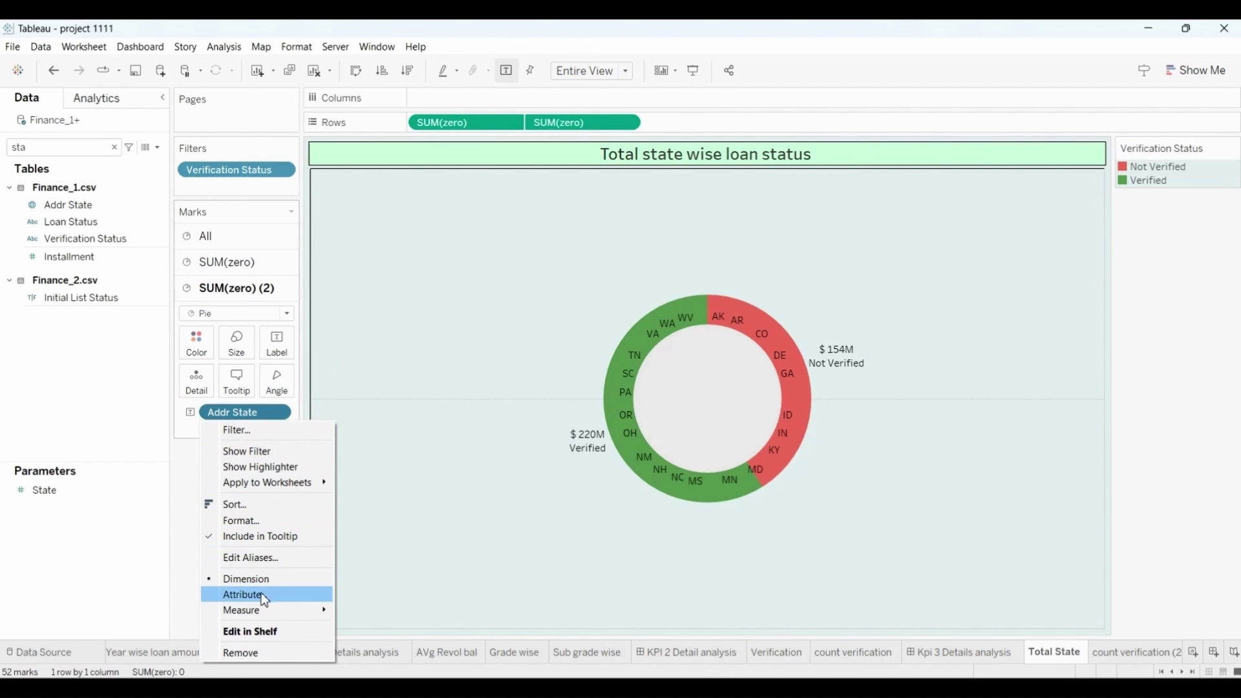
{"action": "mouse_move", "coordinate": [261, 616]}
{"action": "left_click", "coordinate": [365, 639]}
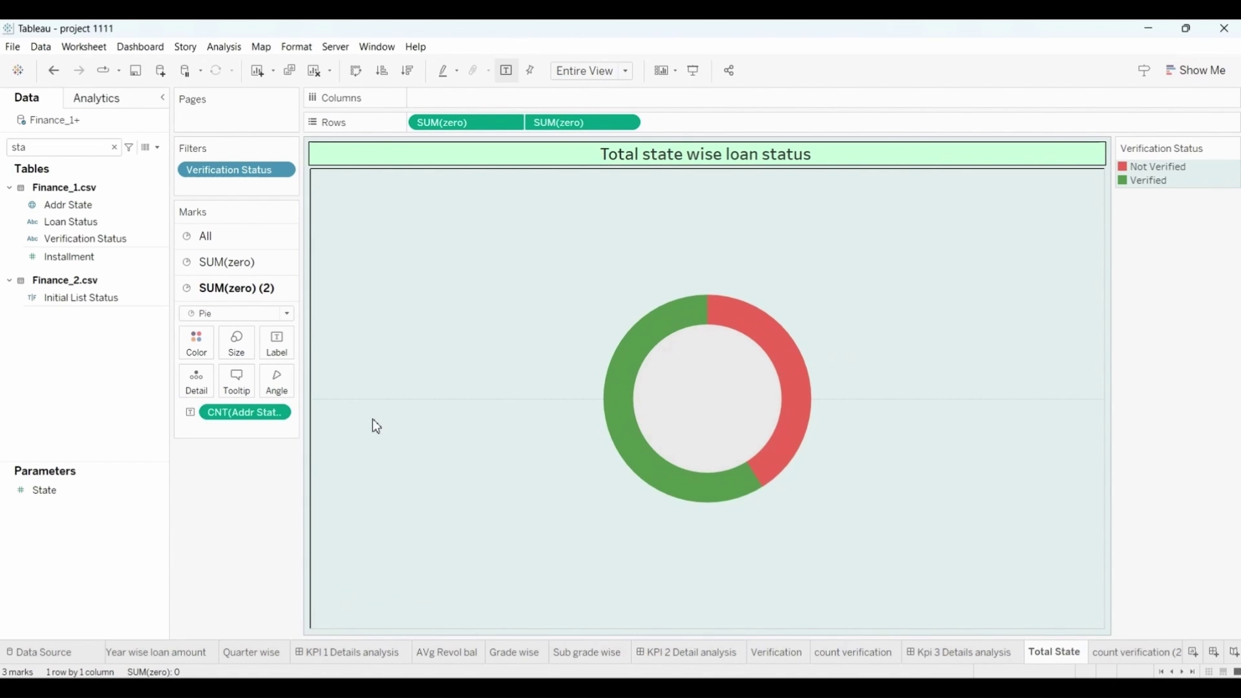
Add "Total State" above the count in the inner pie's label and format the whole label bold at size 15.
{"action": "left_click", "coordinate": [278, 346]}
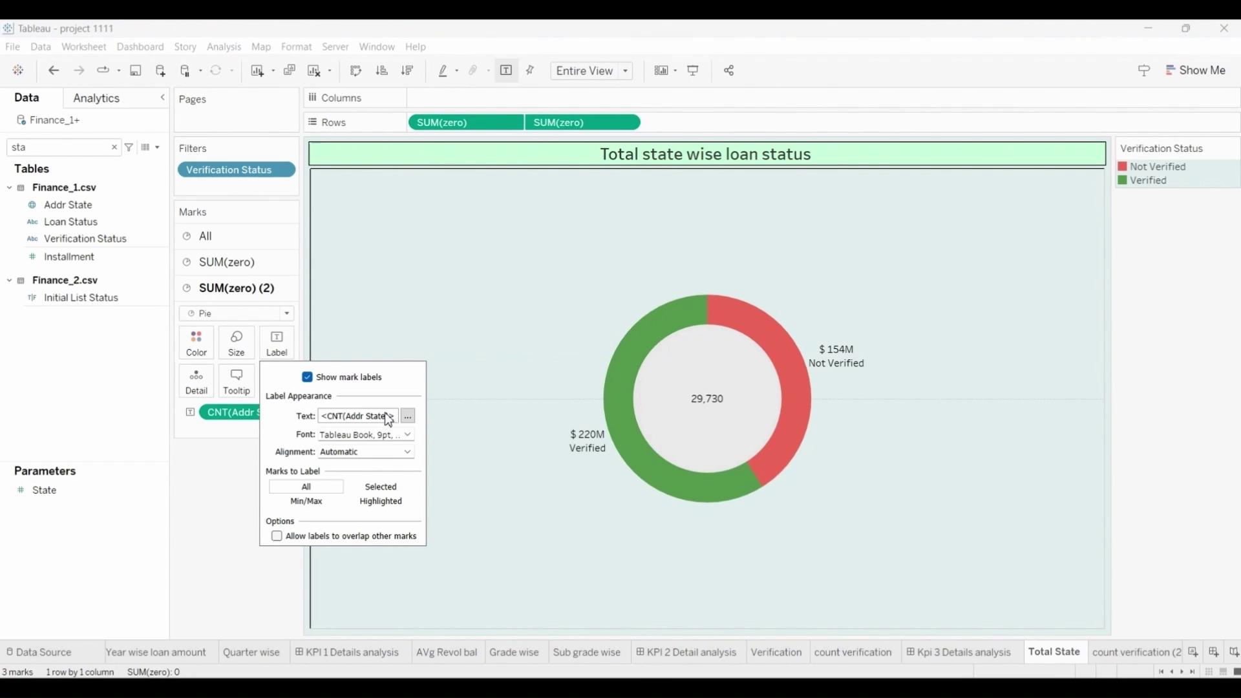
{"action": "left_click", "coordinate": [409, 417]}
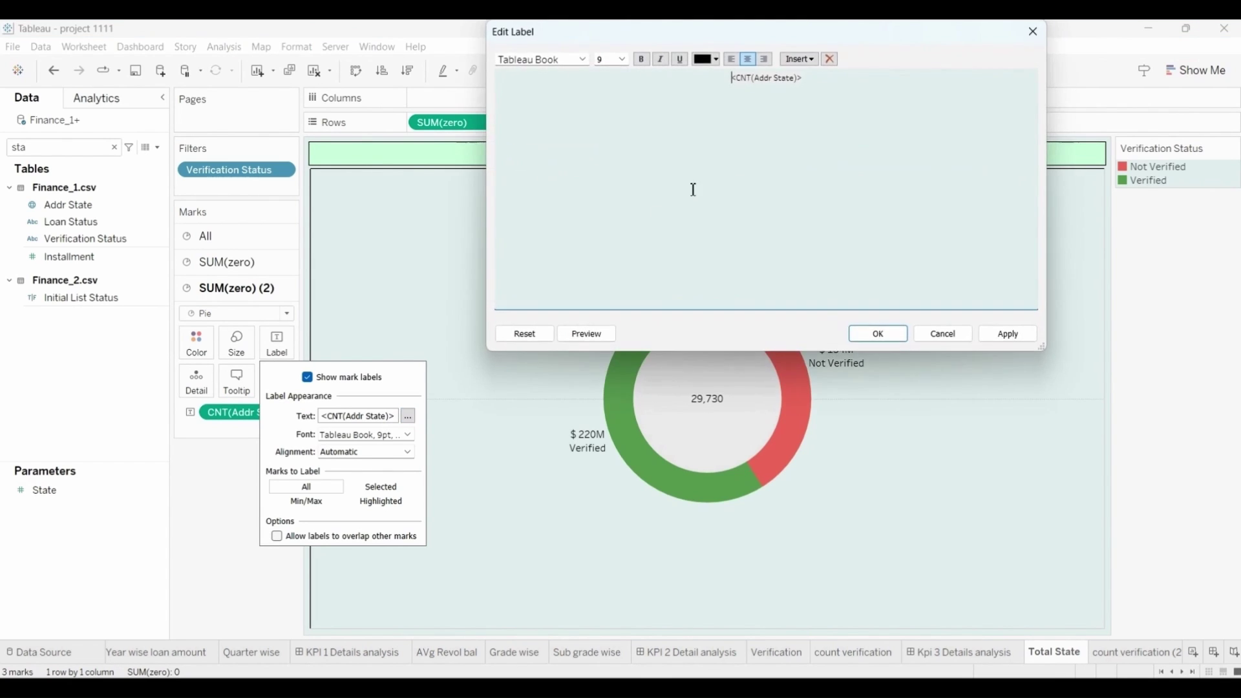
{"action": "type", "text": "Total State"}
{"action": "key", "text": "Return"}
{"action": "key", "text": "ctrl+a"}
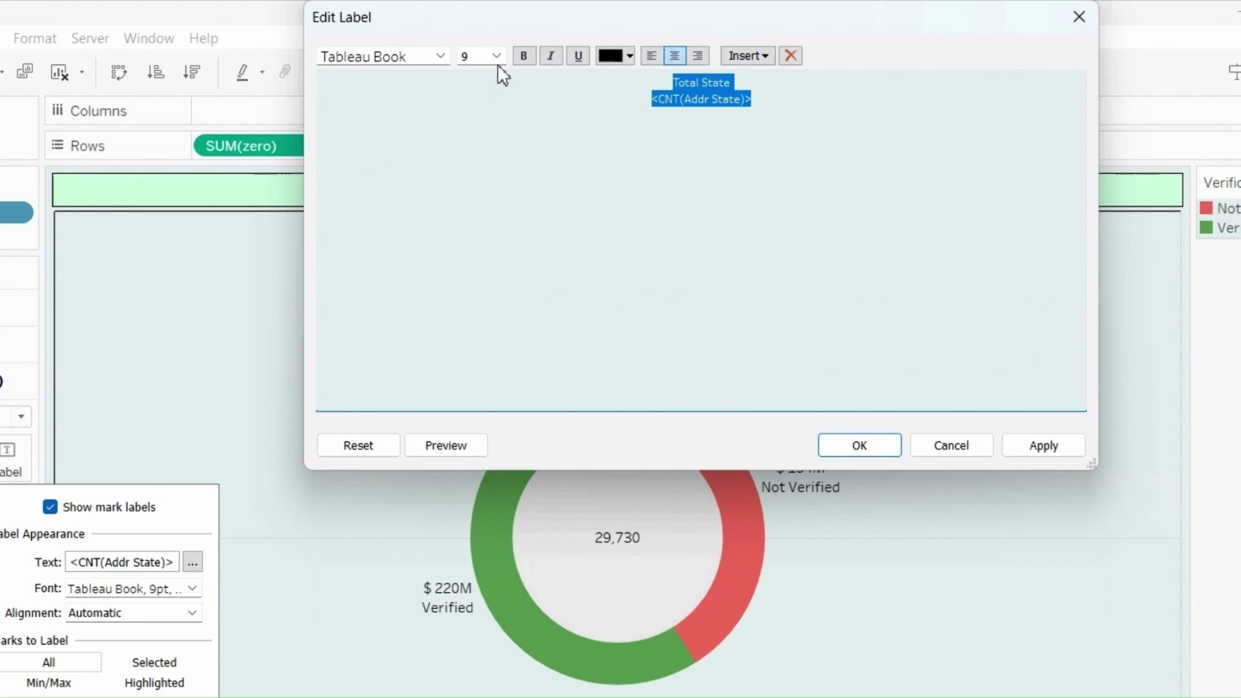
{"action": "left_click", "coordinate": [498, 57]}
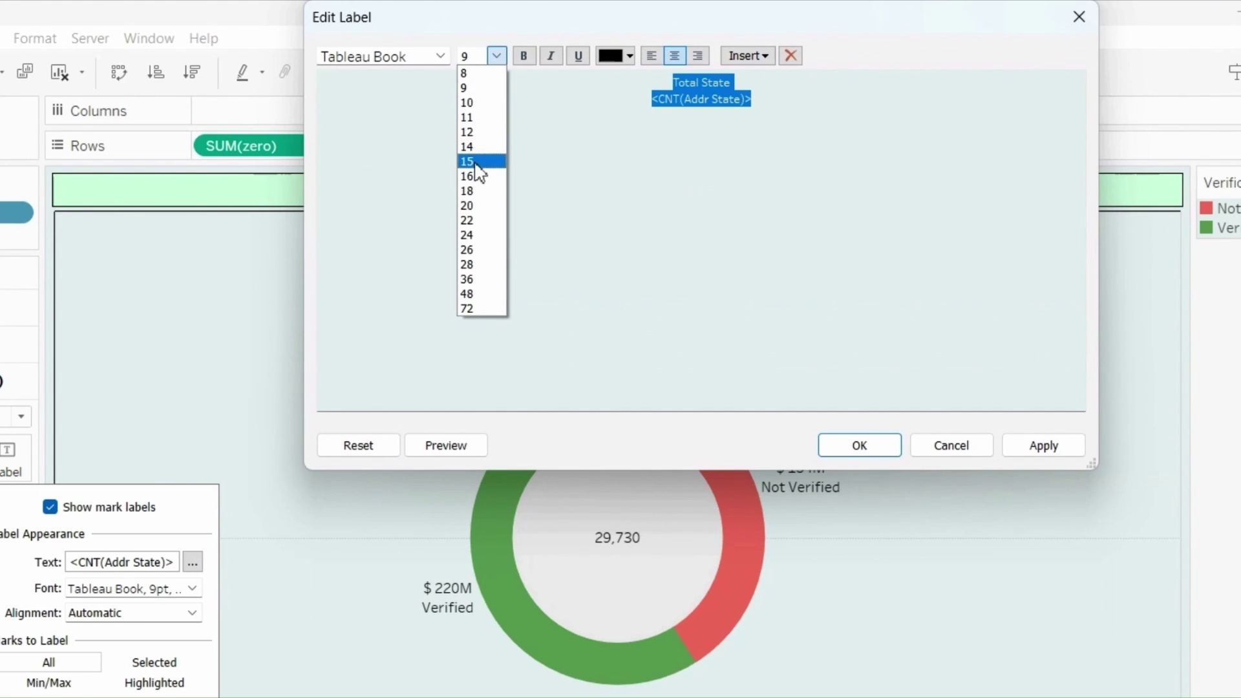
{"action": "left_click", "coordinate": [475, 166]}
{"action": "left_click", "coordinate": [524, 55]}
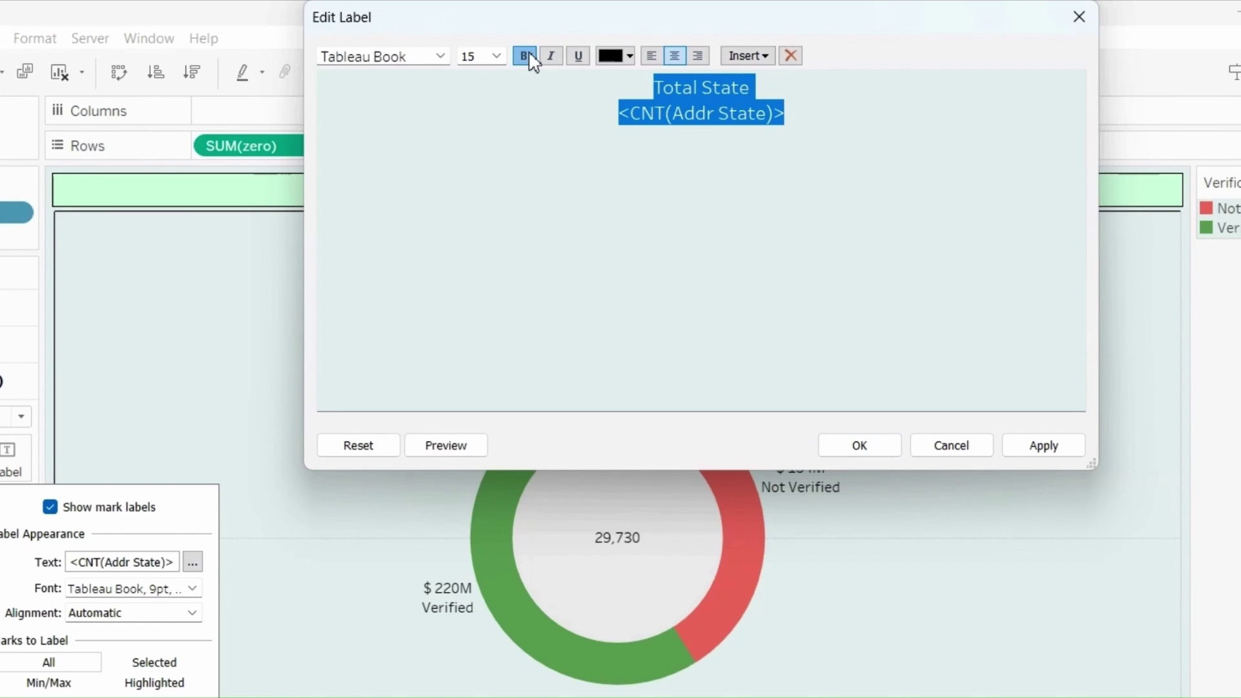
{"action": "left_click", "coordinate": [857, 443]}
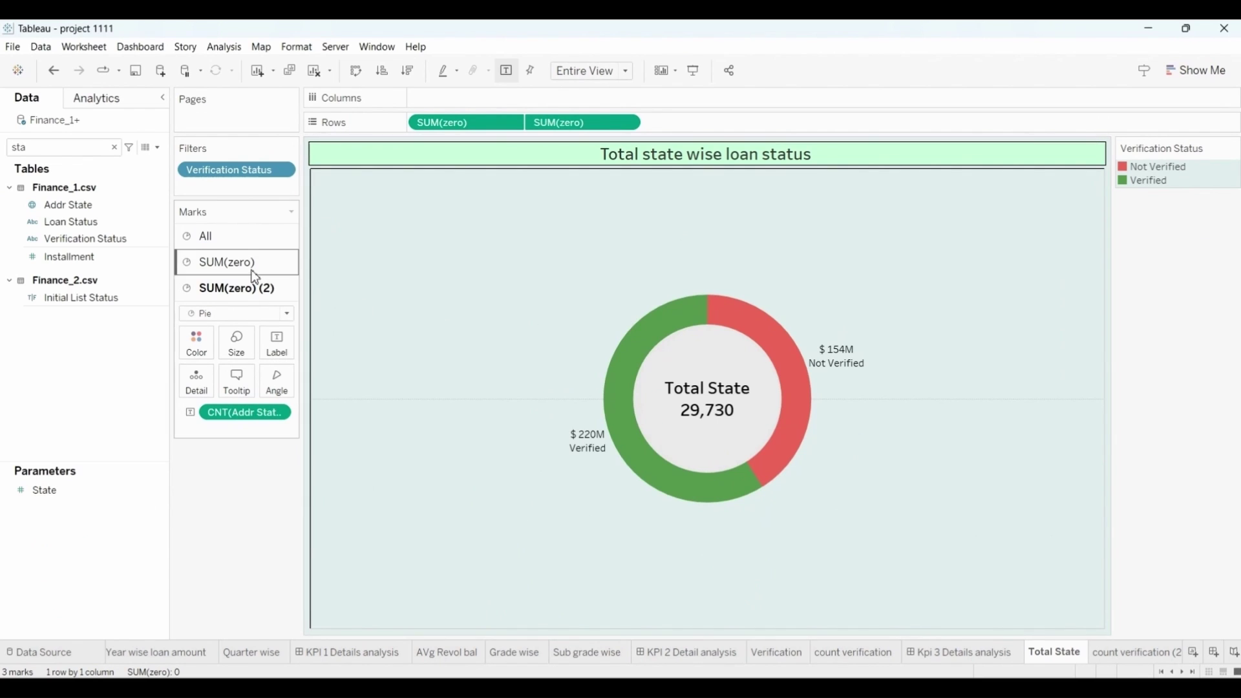
Remove the Verification Status and total payment fields from the marks of the donut's outer ring.
{"action": "left_click", "coordinate": [252, 262]}
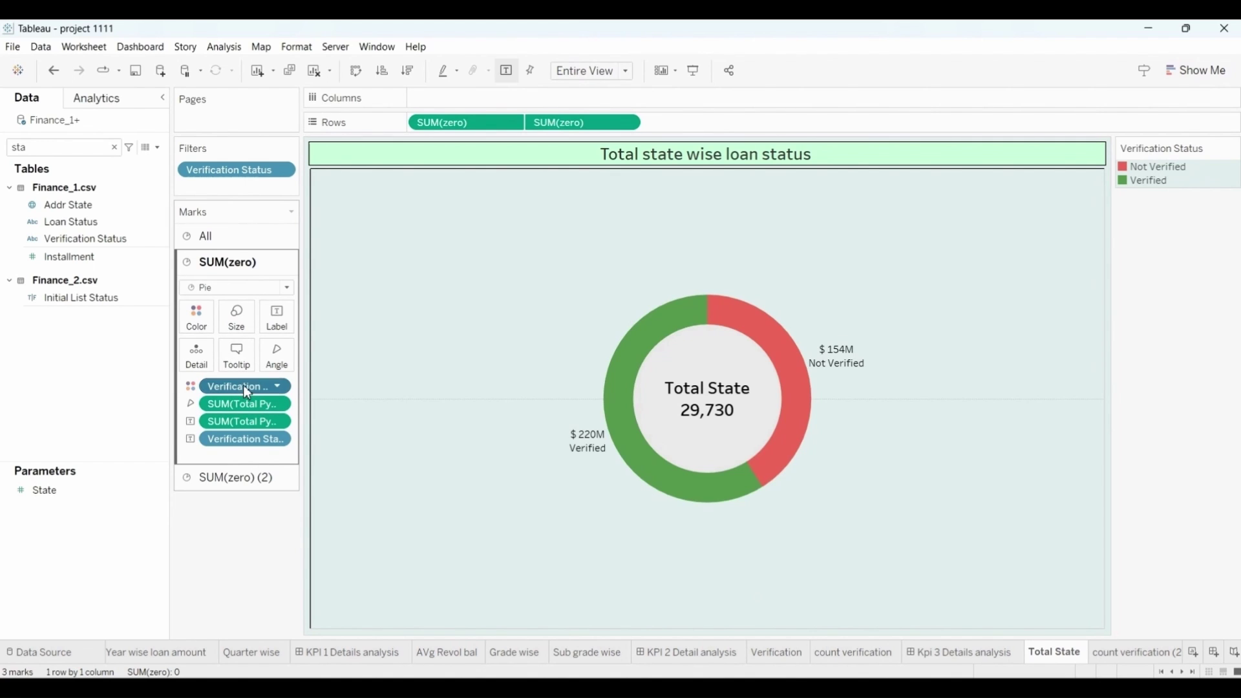
{"action": "left_click_drag", "start_coordinate": [243, 385], "coordinate": [172, 416]}
{"action": "left_click_drag", "start_coordinate": [35, 422], "coordinate": [35, 422]}
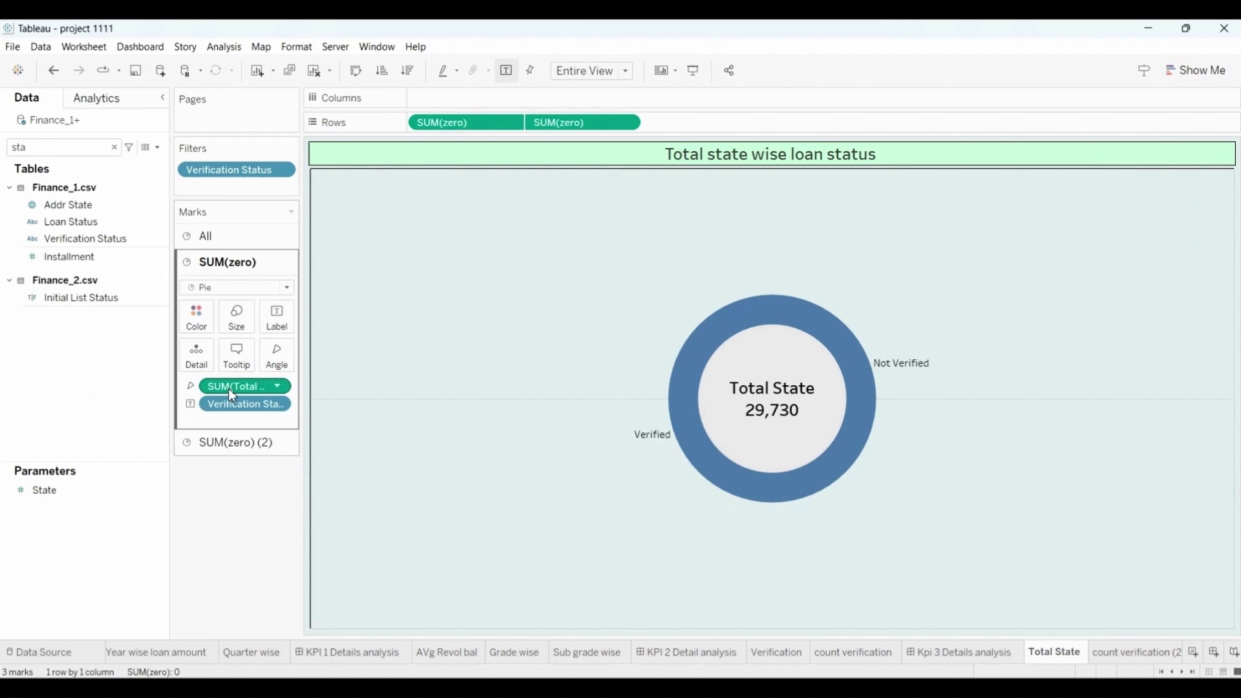
{"action": "left_click_drag", "start_coordinate": [227, 388], "coordinate": [97, 401]}
{"action": "left_click_drag", "start_coordinate": [227, 388], "coordinate": [97, 387]}
Colour and label the donut's outer ring by Loan Status.
{"action": "left_click", "coordinate": [116, 148]}
{"action": "type", "text": "loan"}
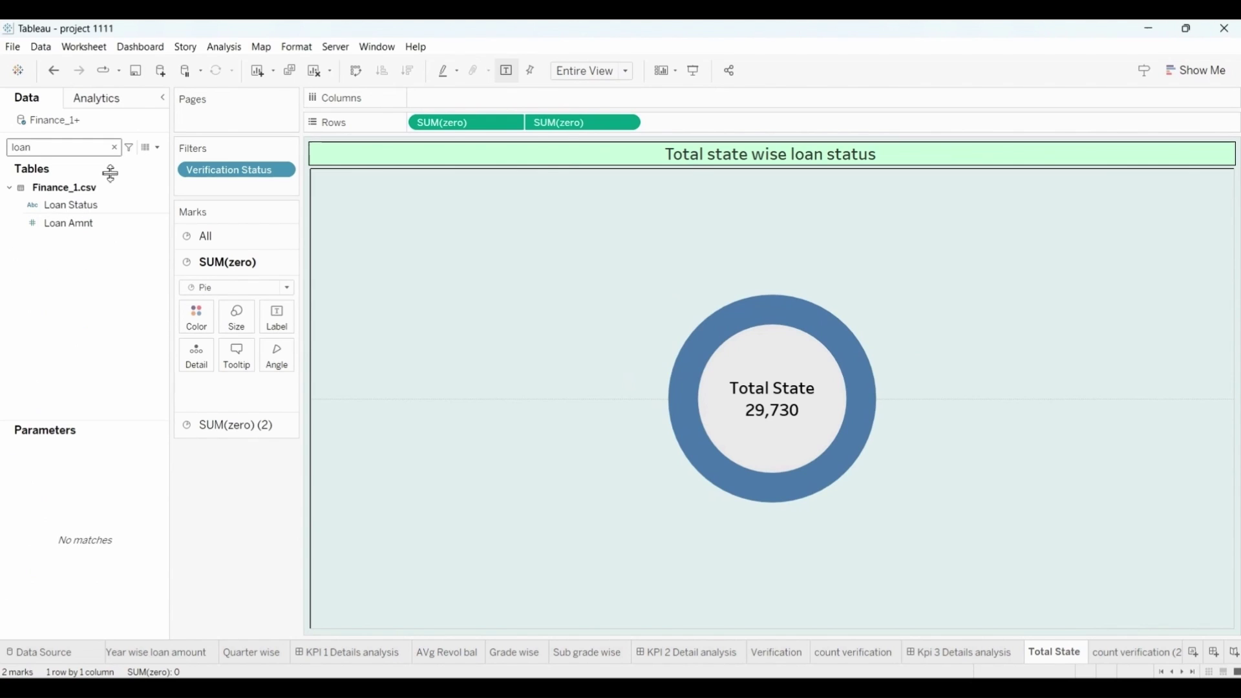
{"action": "left_click", "coordinate": [83, 205]}
{"action": "left_click_drag", "start_coordinate": [97, 203], "coordinate": [198, 315]}
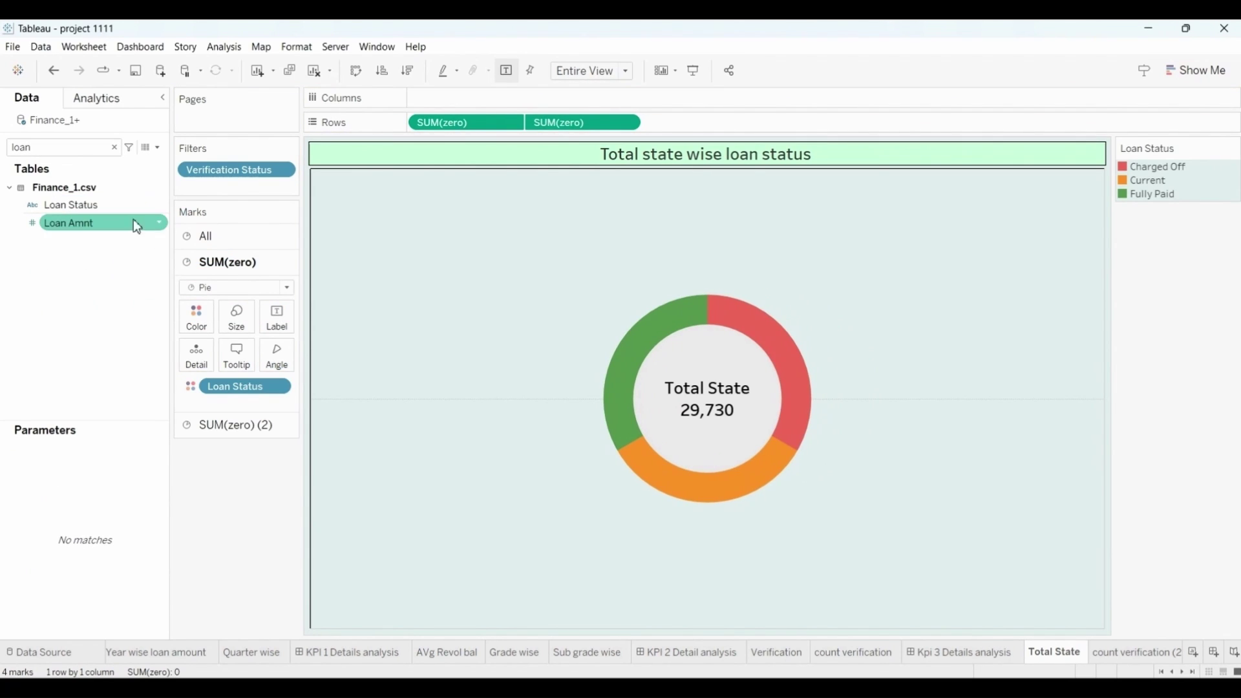
{"action": "left_click_drag", "start_coordinate": [52, 205], "coordinate": [277, 321]}
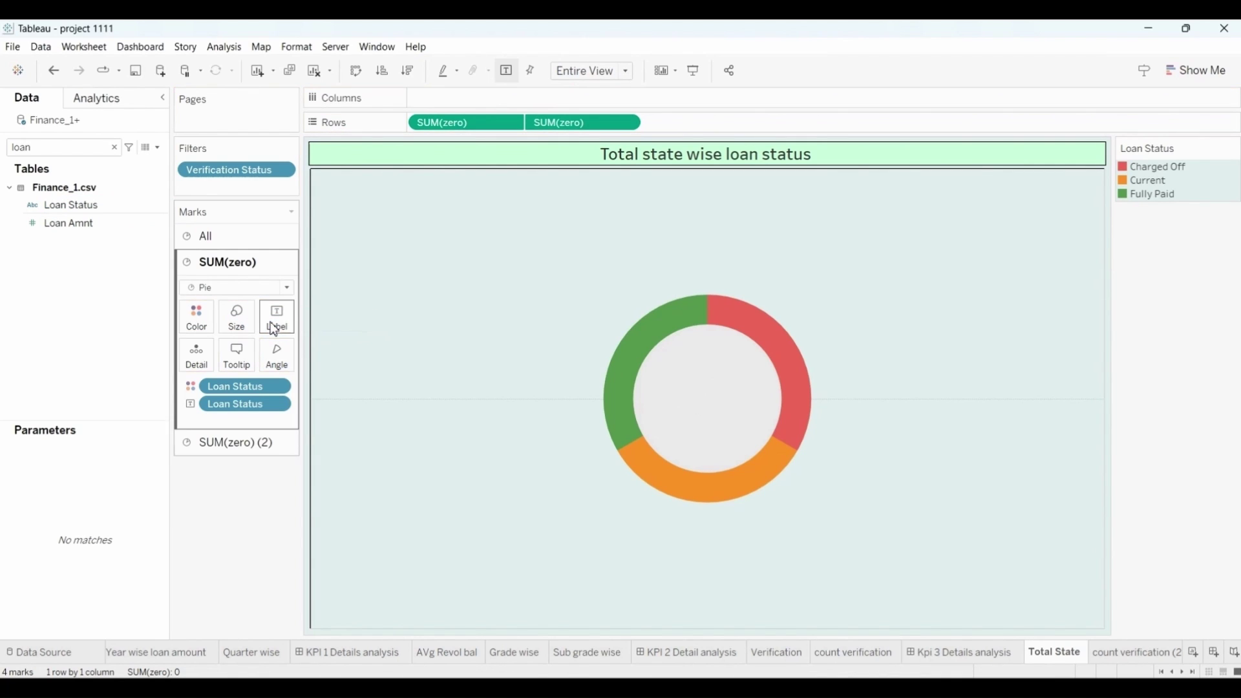
Add the count of Addr State to the outer ring's labels.
{"action": "left_click", "coordinate": [114, 147]}
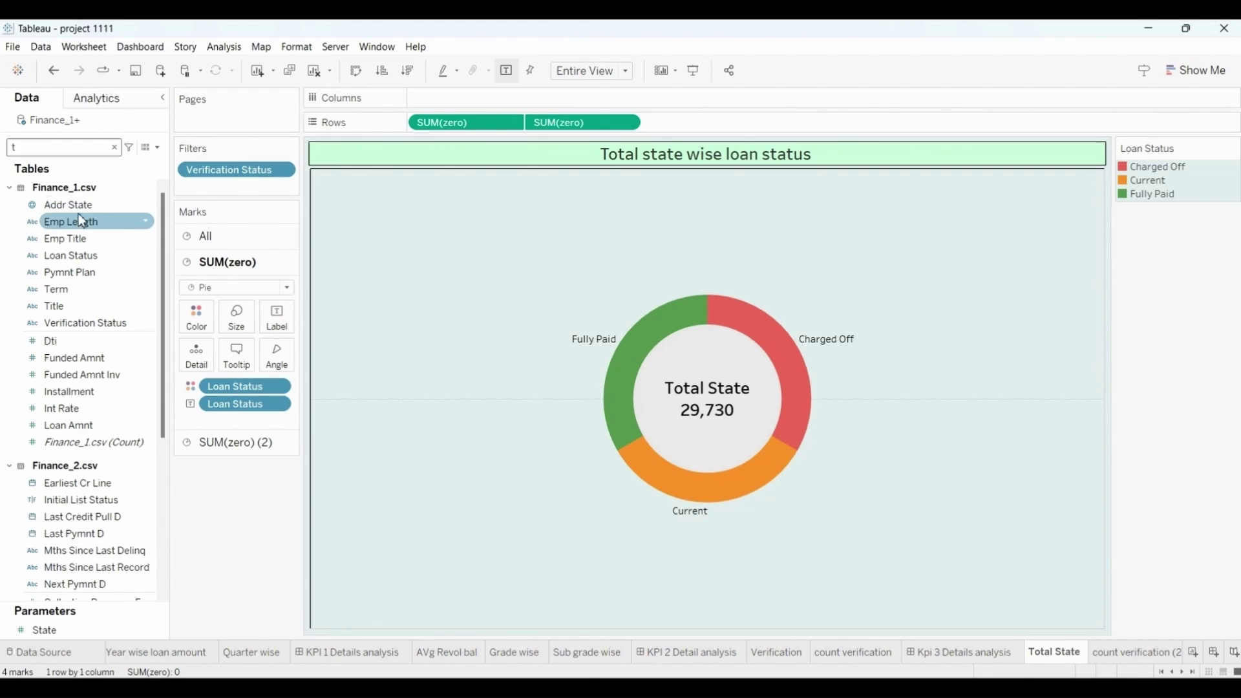
{"action": "type", "text": "t"}
{"action": "left_click_drag", "start_coordinate": [89, 212], "coordinate": [276, 318]}
{"action": "right_click", "coordinate": [277, 421]}
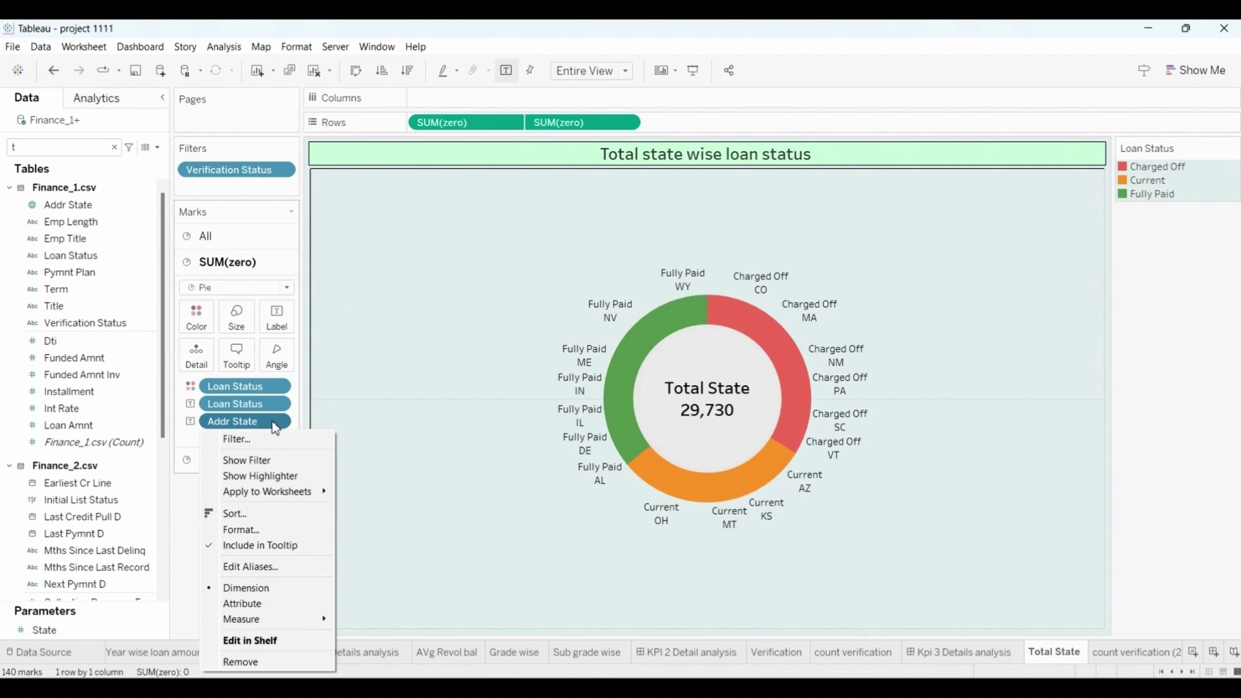
{"action": "mouse_move", "coordinate": [291, 619]}
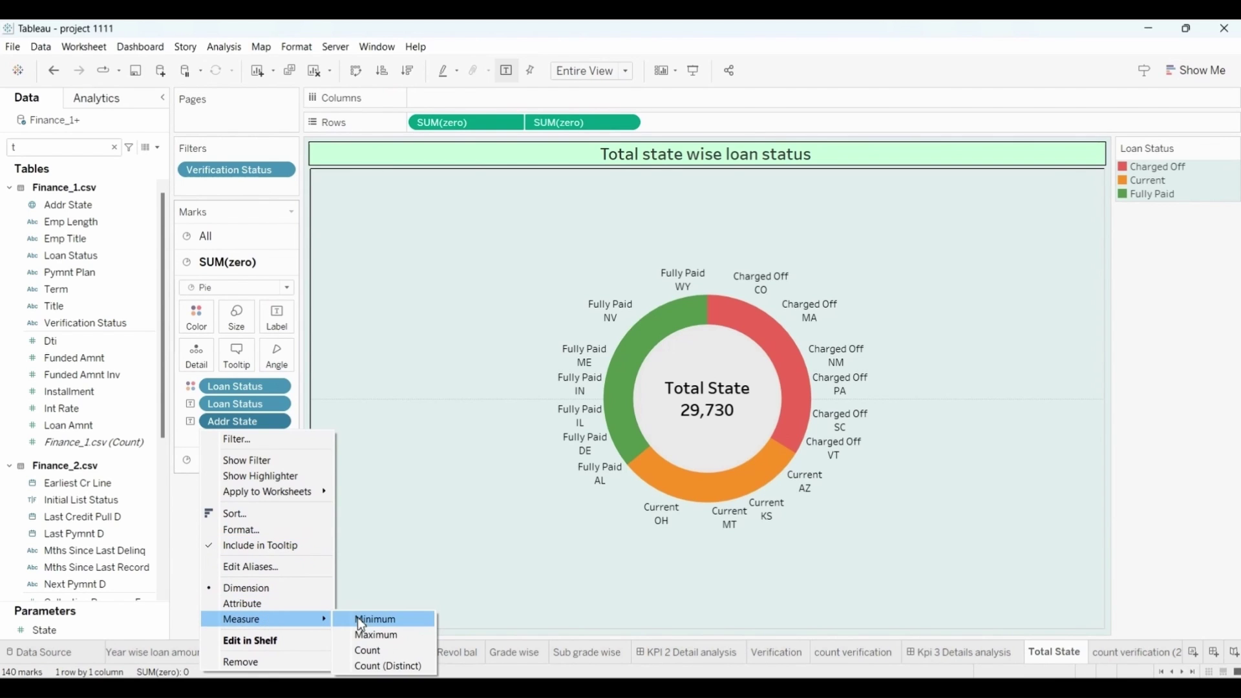
{"action": "left_click", "coordinate": [379, 651]}
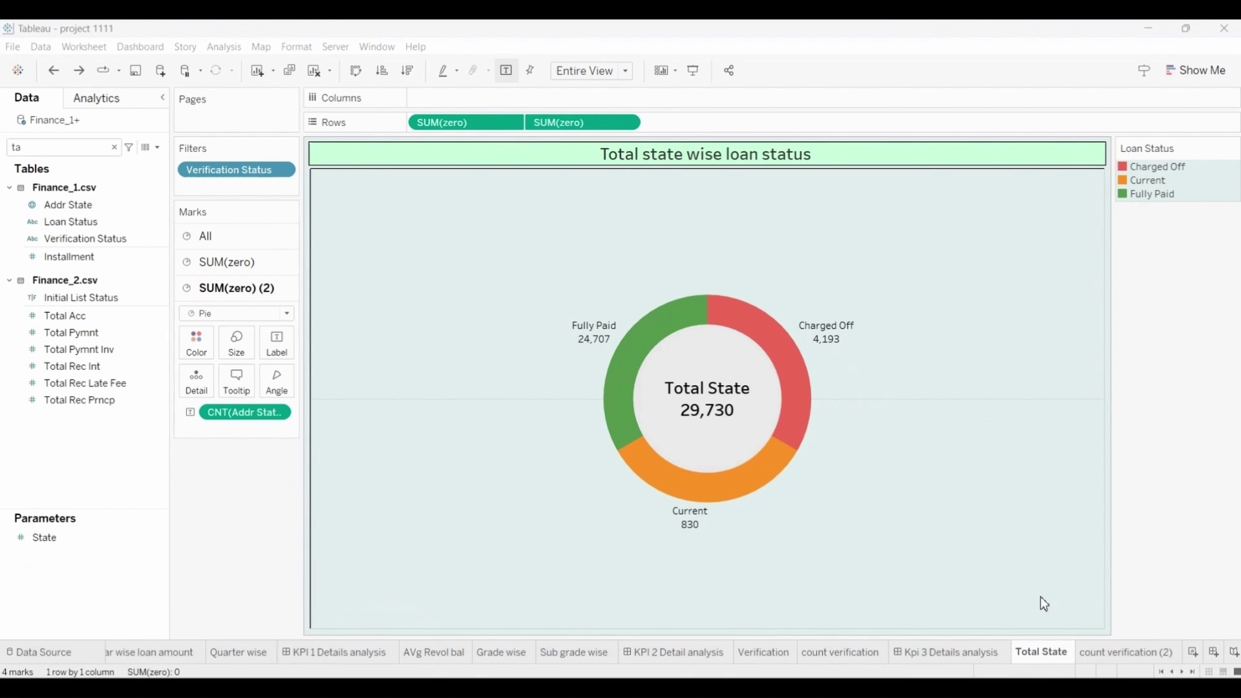
Rename the count verification (2) sheet "State wise loan" and title it "State wise total loan amount count".
{"action": "left_click", "coordinate": [1112, 656]}
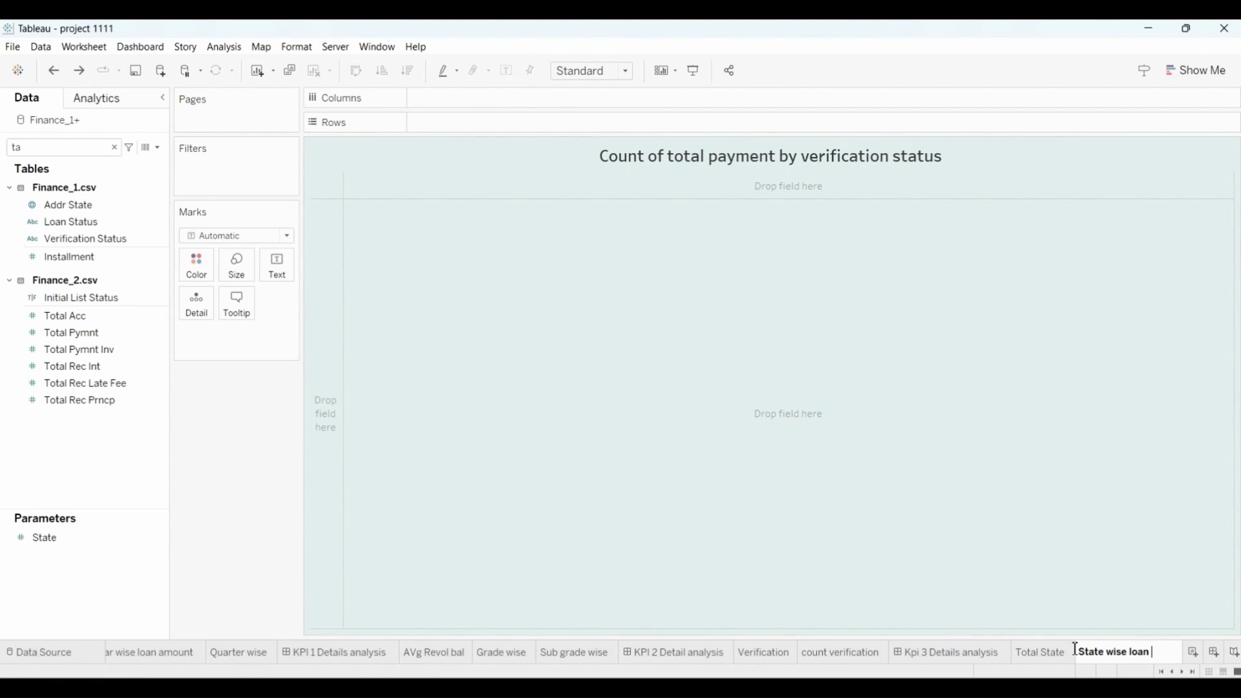
{"action": "key", "text": "Return"}
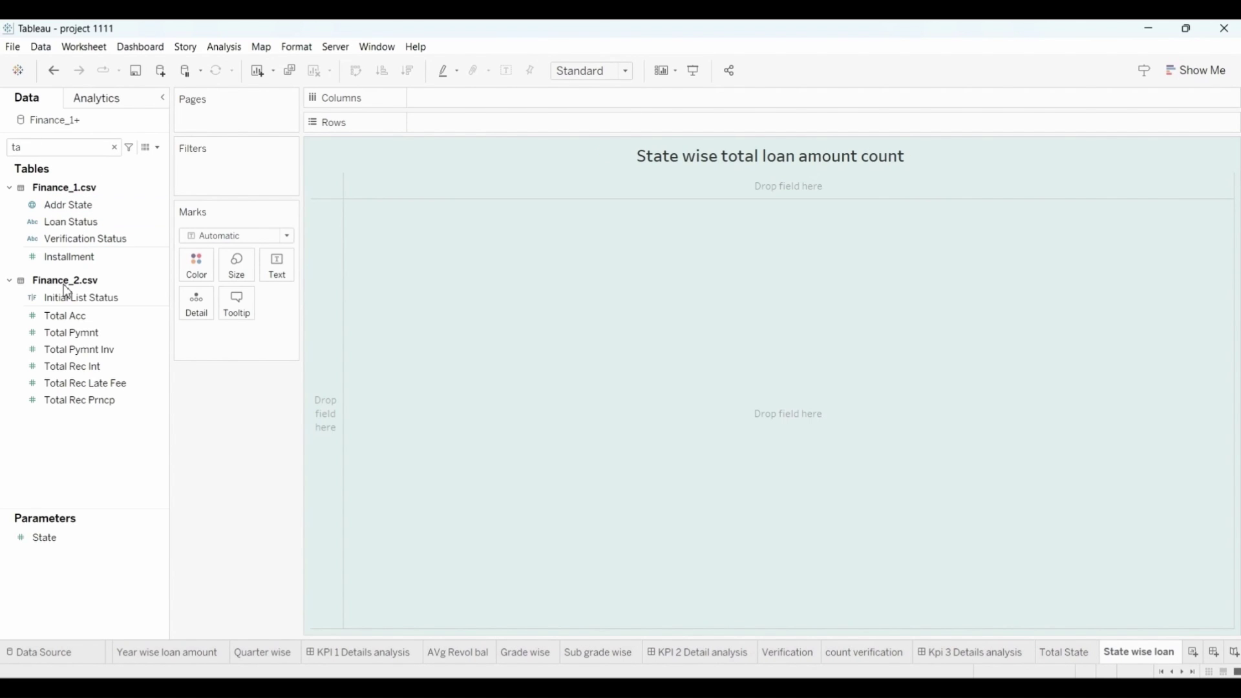
Build a column chart with Addr State as columns and Loan Amnt aggregated as a count as rows.
{"action": "left_click_drag", "start_coordinate": [97, 210], "coordinate": [463, 107]}
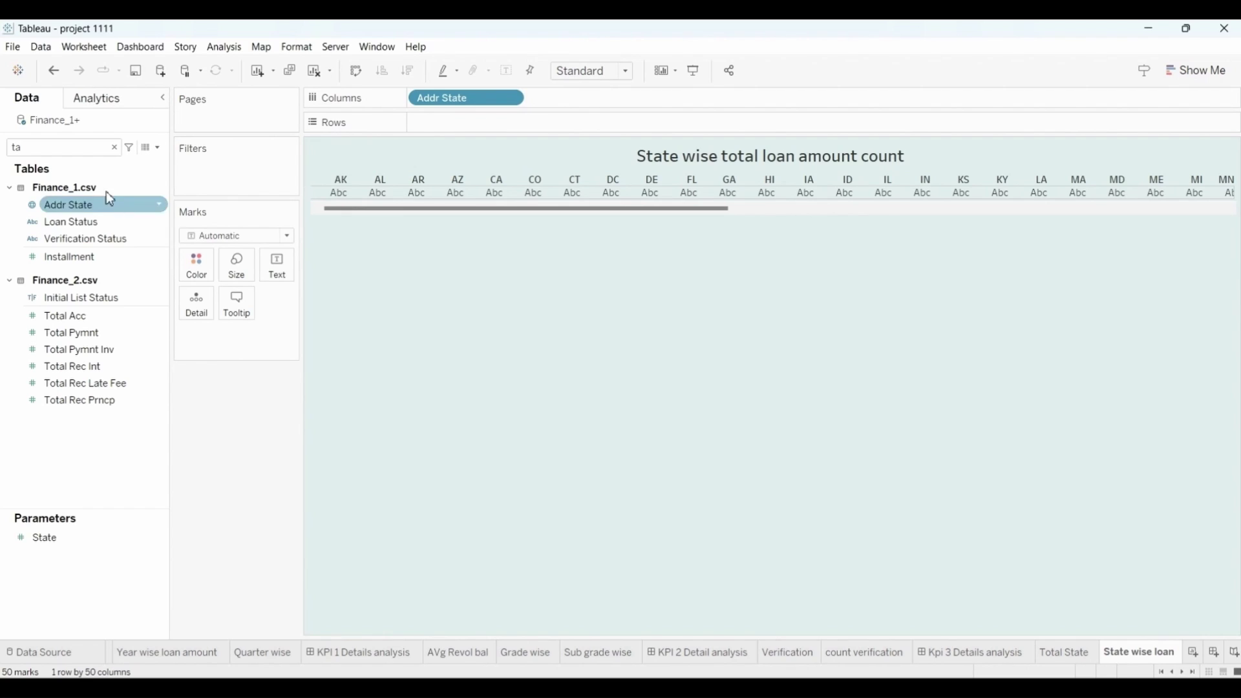
{"action": "left_click", "coordinate": [115, 149]}
{"action": "type", "text": "loa"}
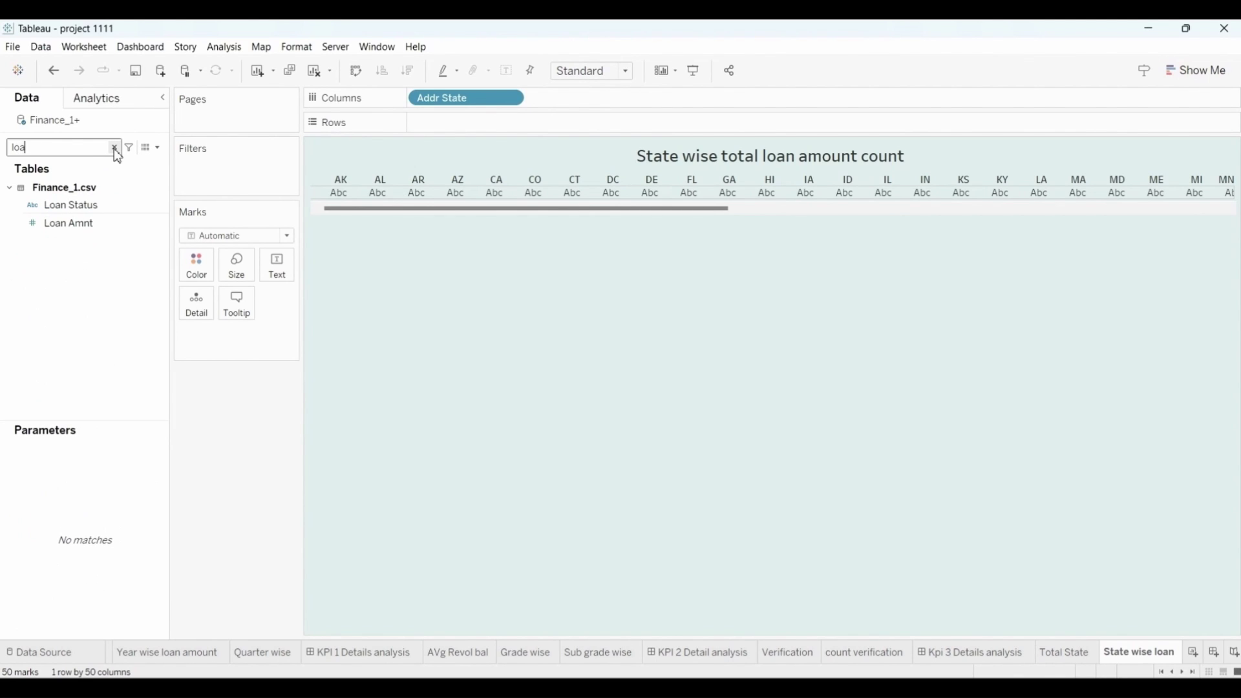
{"action": "left_click_drag", "start_coordinate": [76, 225], "coordinate": [472, 122]}
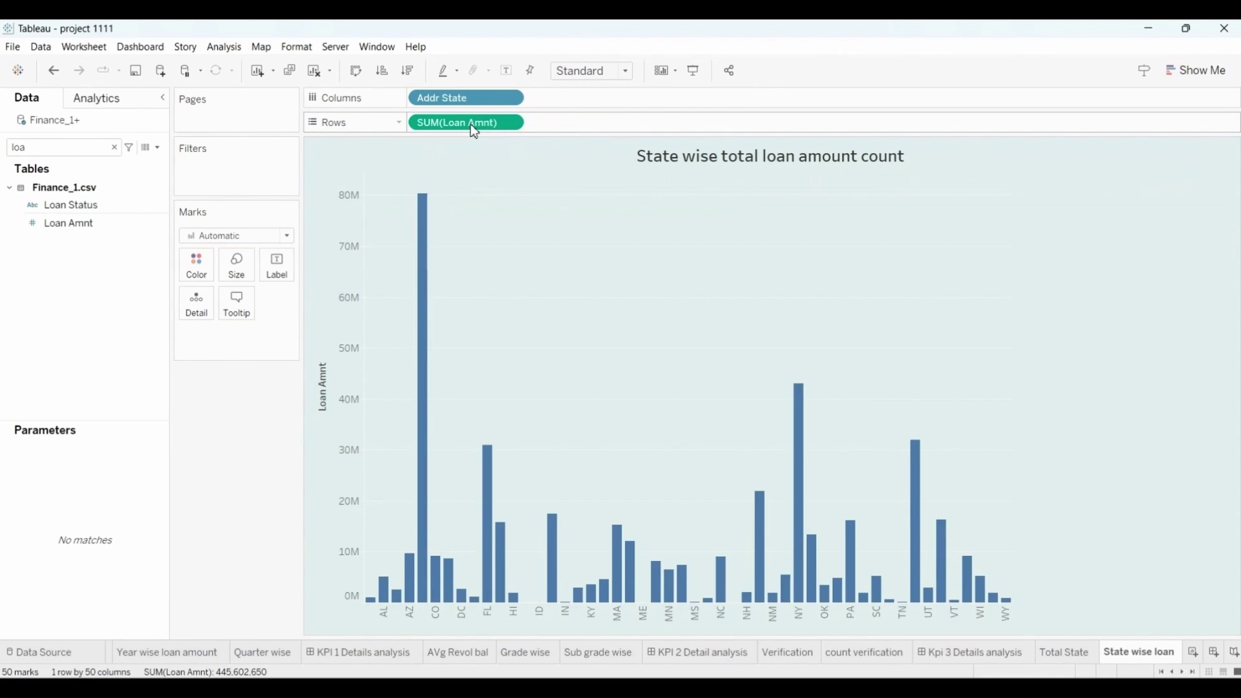
{"action": "left_click", "coordinate": [511, 123]}
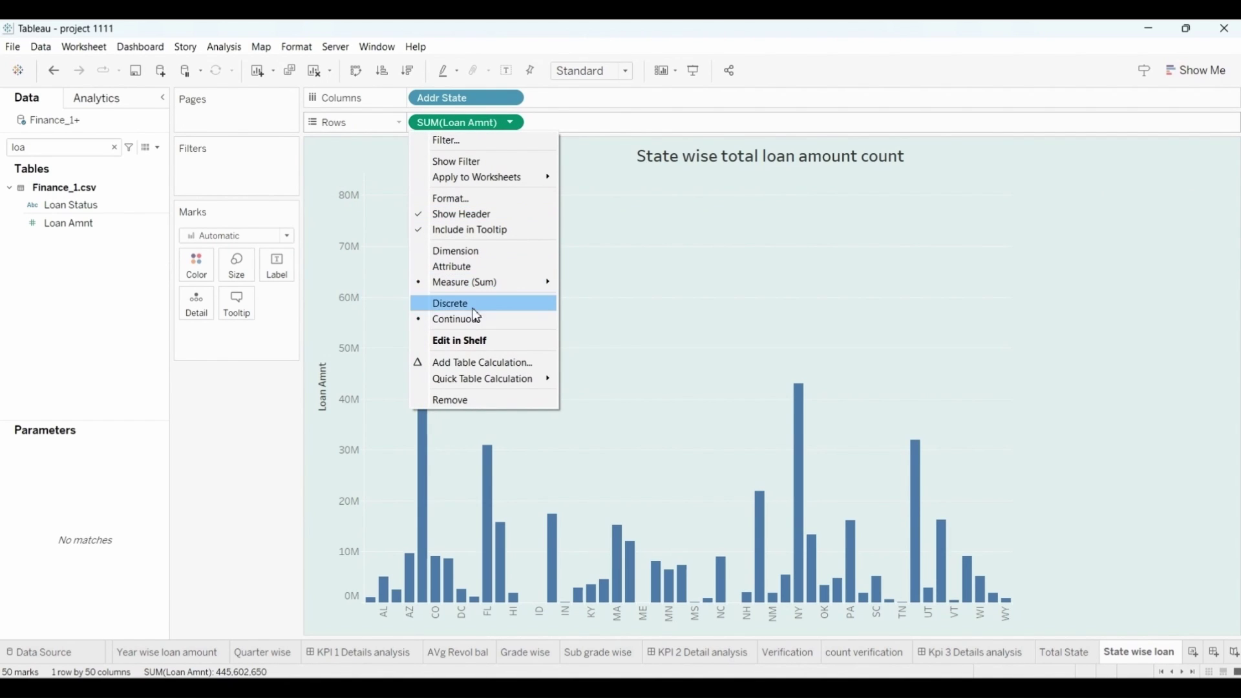
{"action": "mouse_move", "coordinate": [490, 283]}
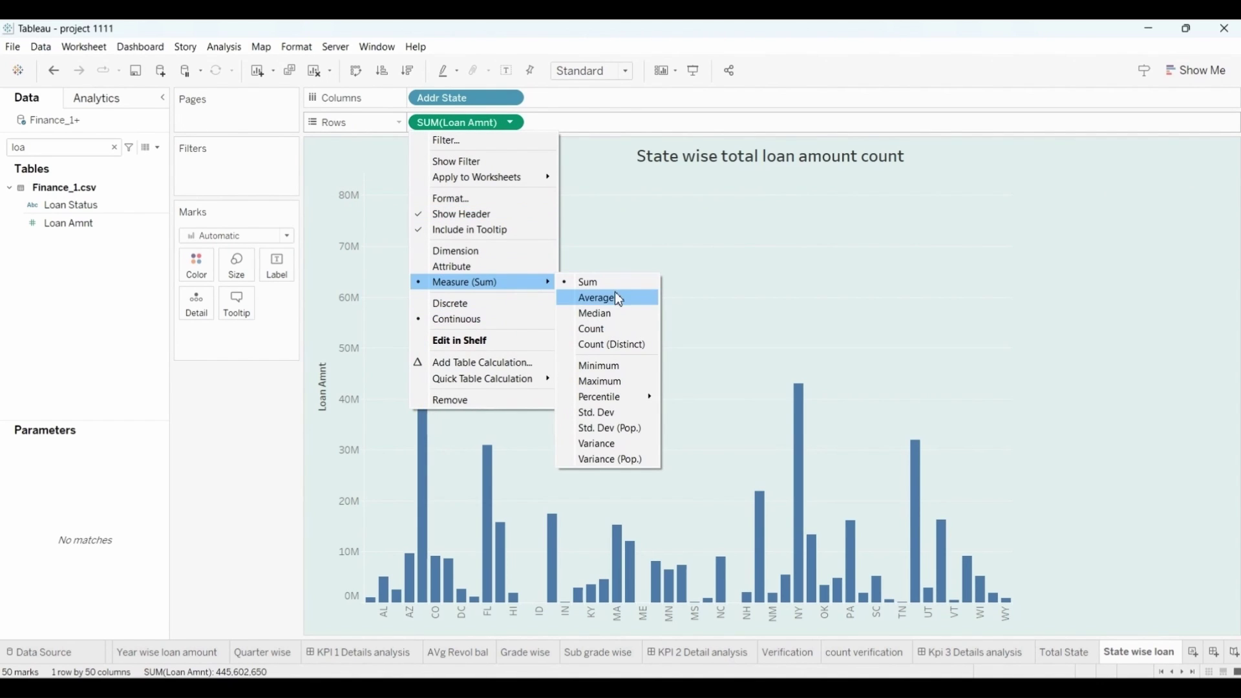
{"action": "left_click", "coordinate": [607, 327]}
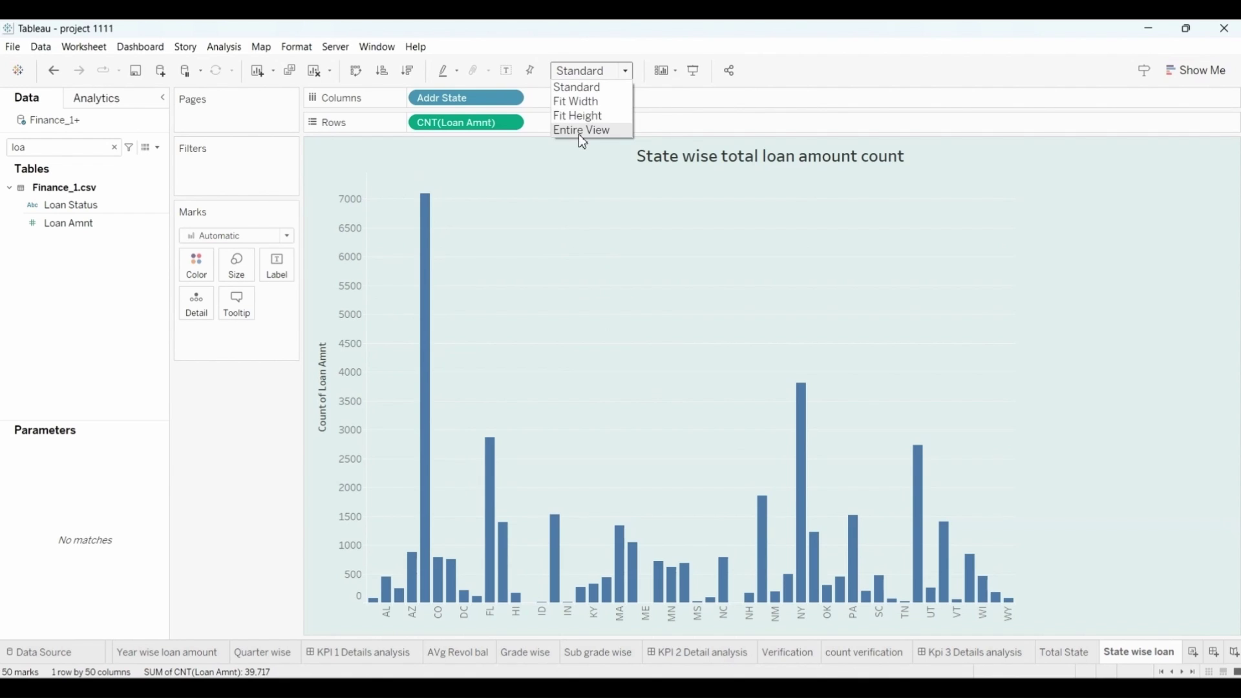
Fit the chart to the entire view and hide the header of the loan count axis.
{"action": "left_click", "coordinate": [579, 132]}
{"action": "right_click", "coordinate": [352, 253]}
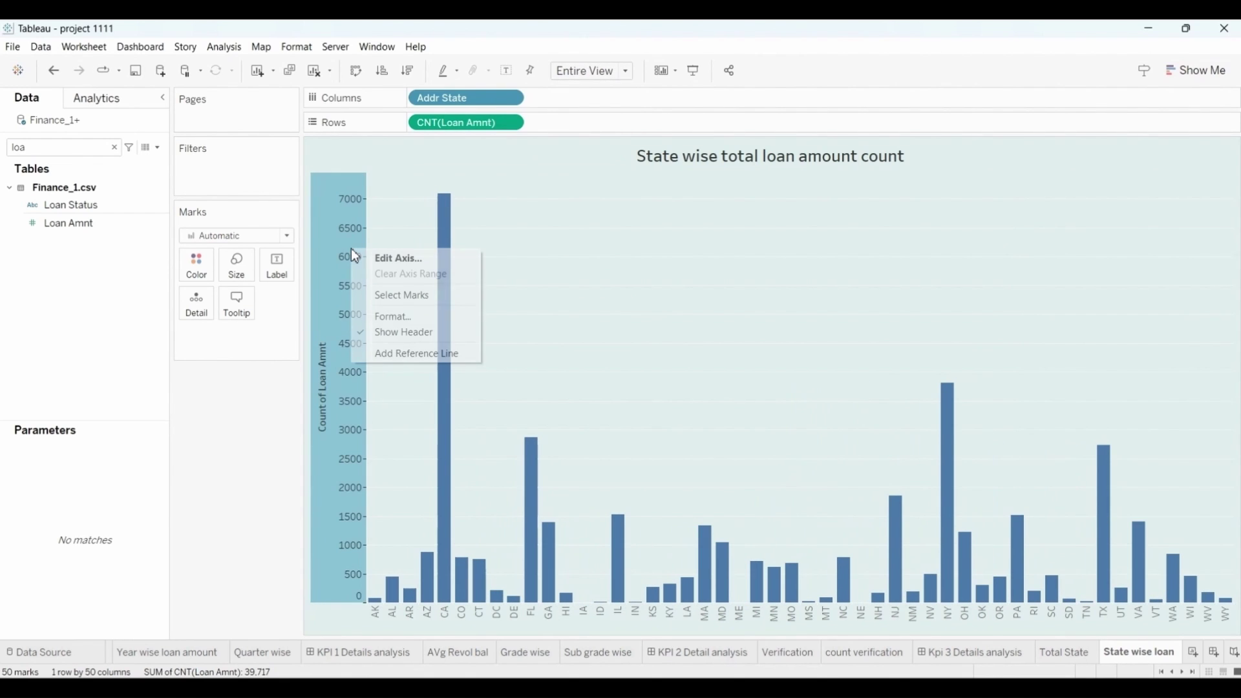
{"action": "left_click", "coordinate": [465, 333]}
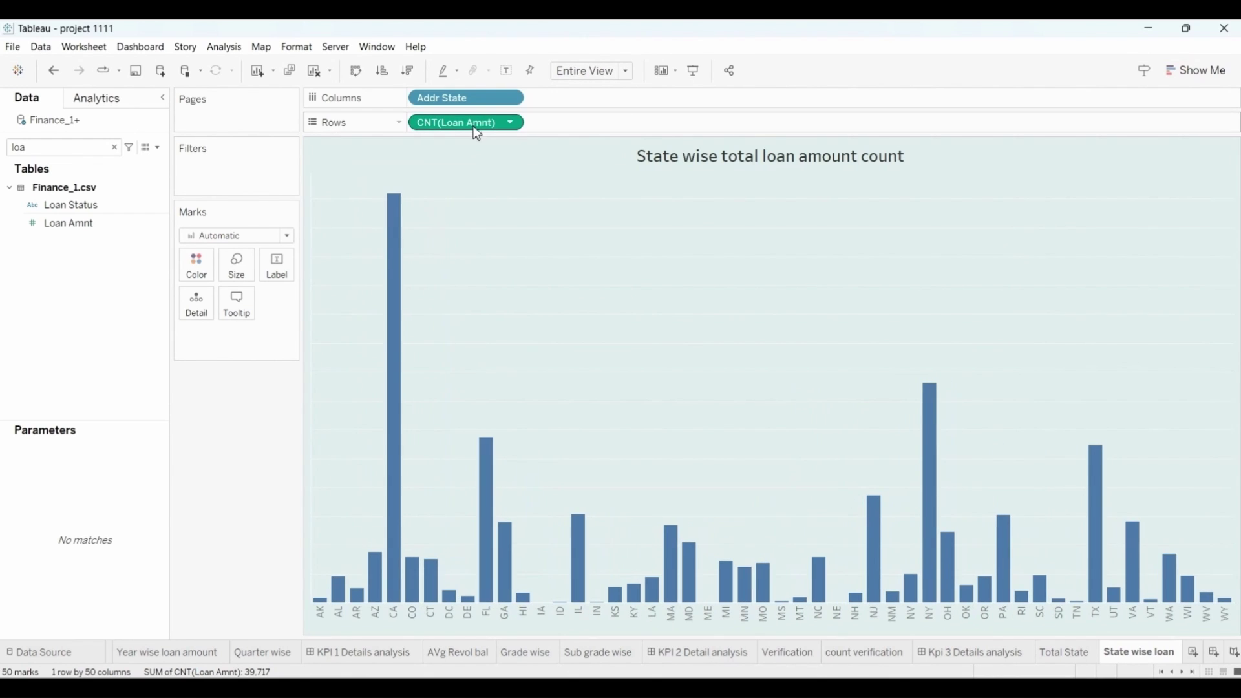
Label the bars with the count of Loan Amnt and colour them by Addr State.
{"action": "left_click_drag", "start_coordinate": [477, 134], "coordinate": [278, 270]}
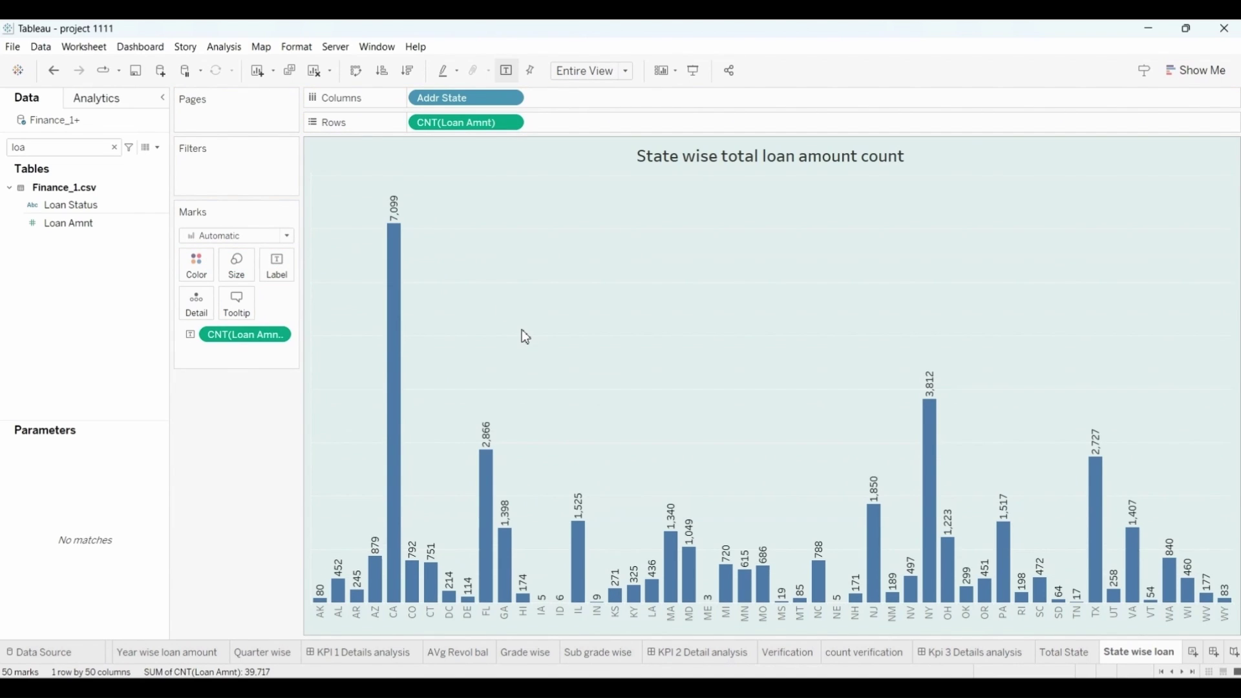
{"action": "left_click_drag", "start_coordinate": [452, 97], "coordinate": [196, 266]}
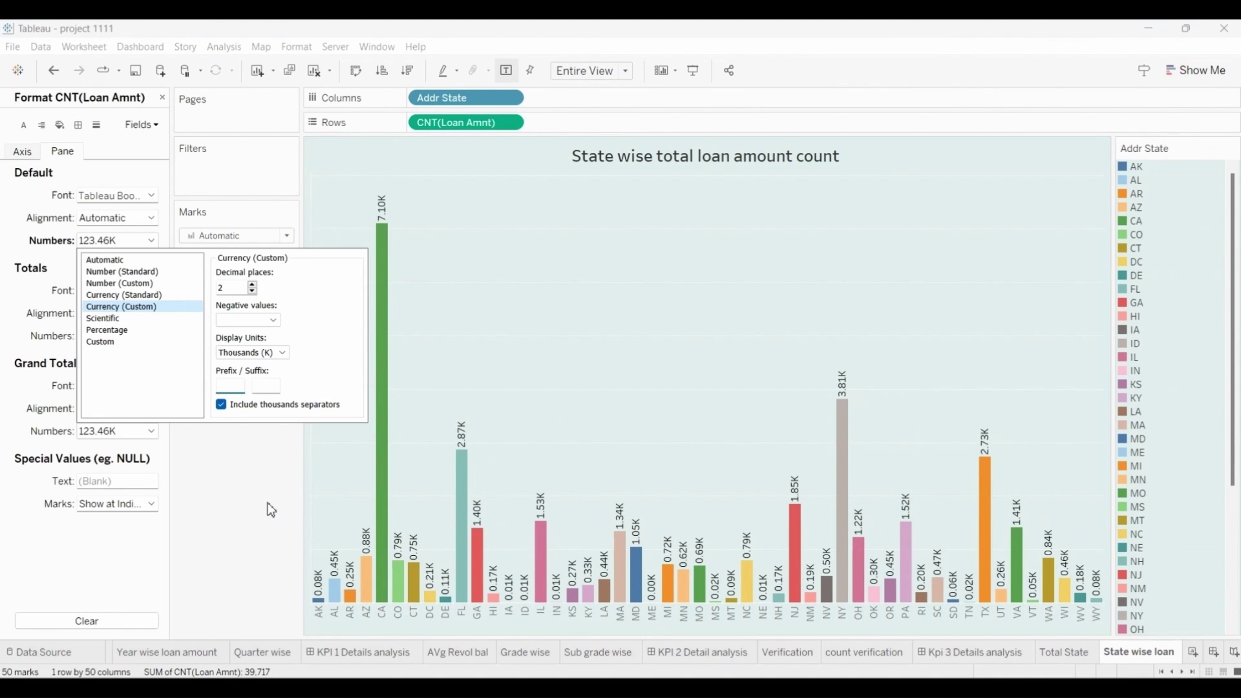
Format the loan count as custom currency in thousands (K) with 2 decimal places and no prefix.
{"action": "left_click", "coordinate": [271, 510]}
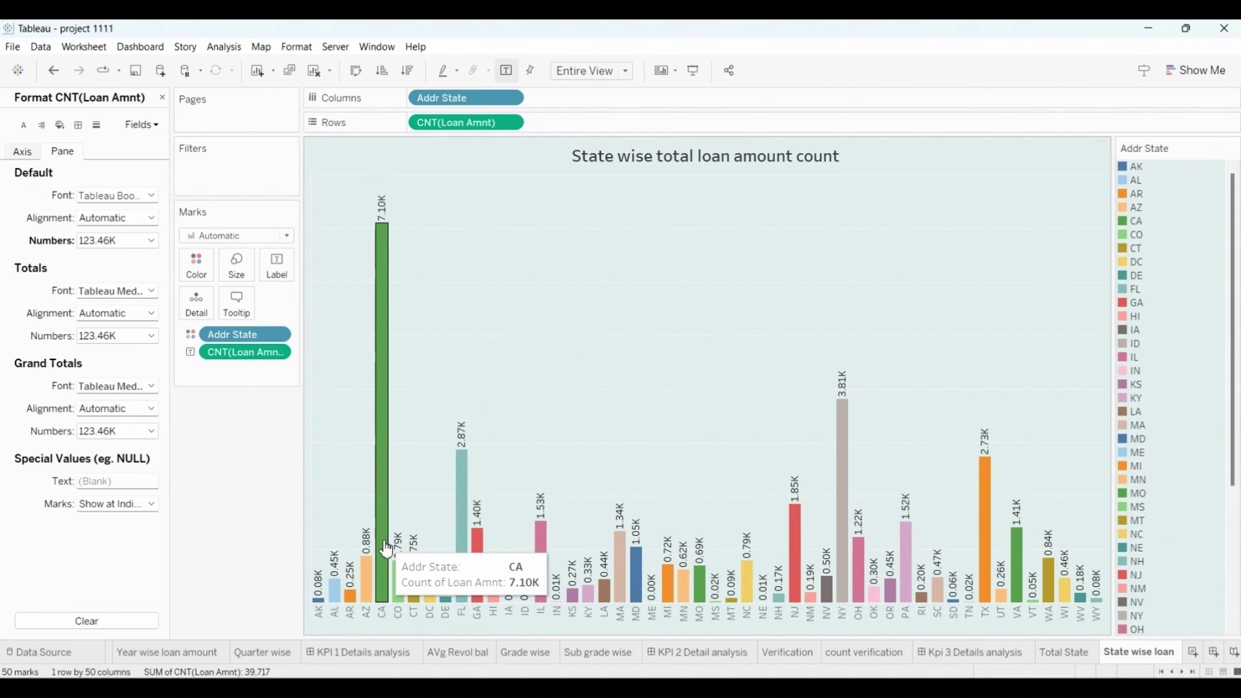
{"action": "left_click", "coordinate": [162, 99]}
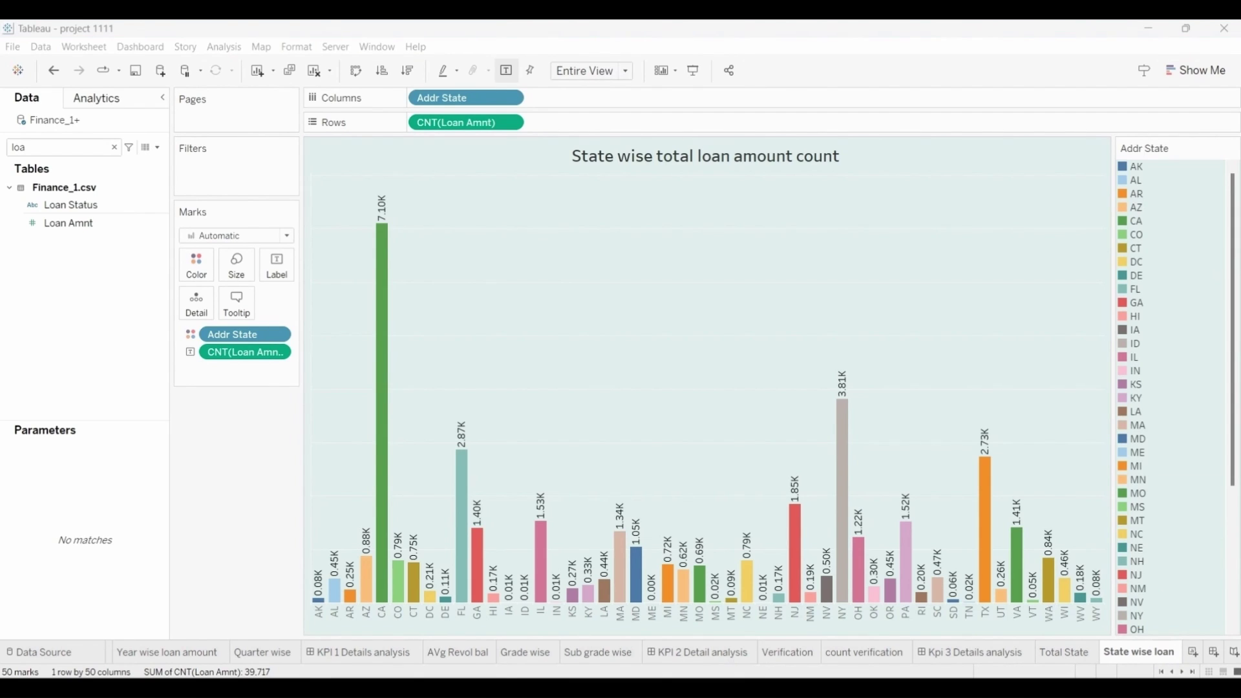
Duplicate the State wise loan worksheet, rename the copy Purpose, and filter the field list by "pu".
{"action": "right_click", "coordinate": [1145, 658]}
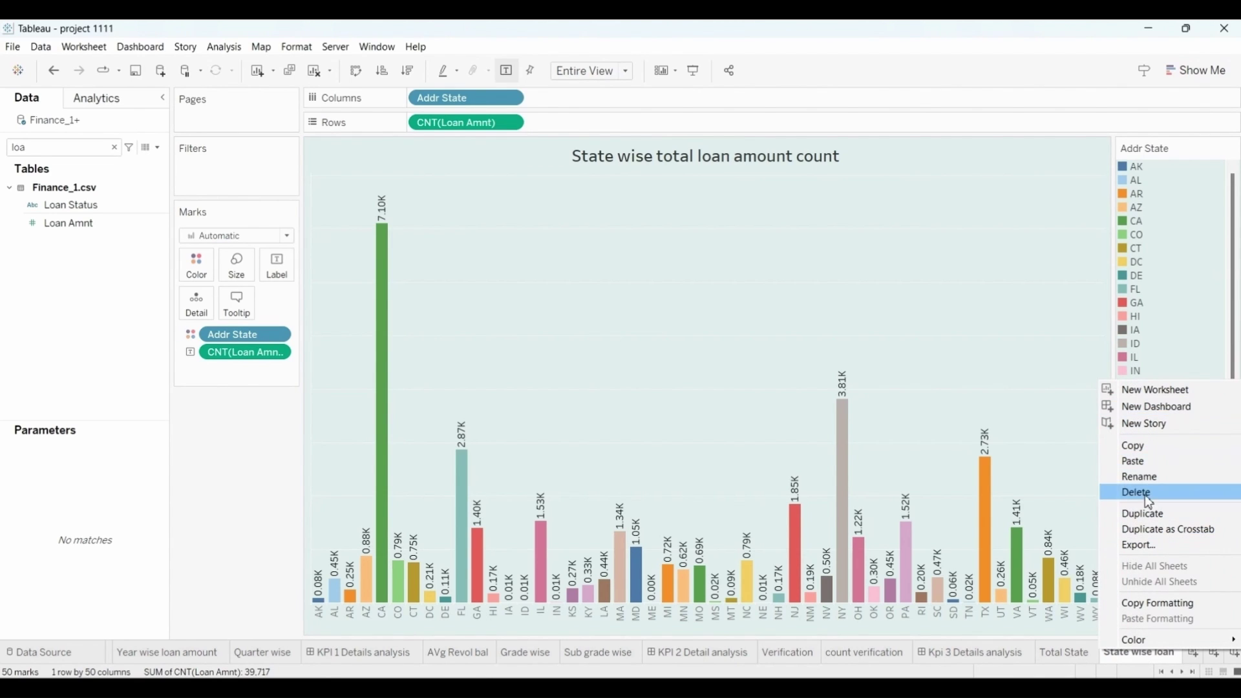
{"action": "left_click", "coordinate": [1147, 512]}
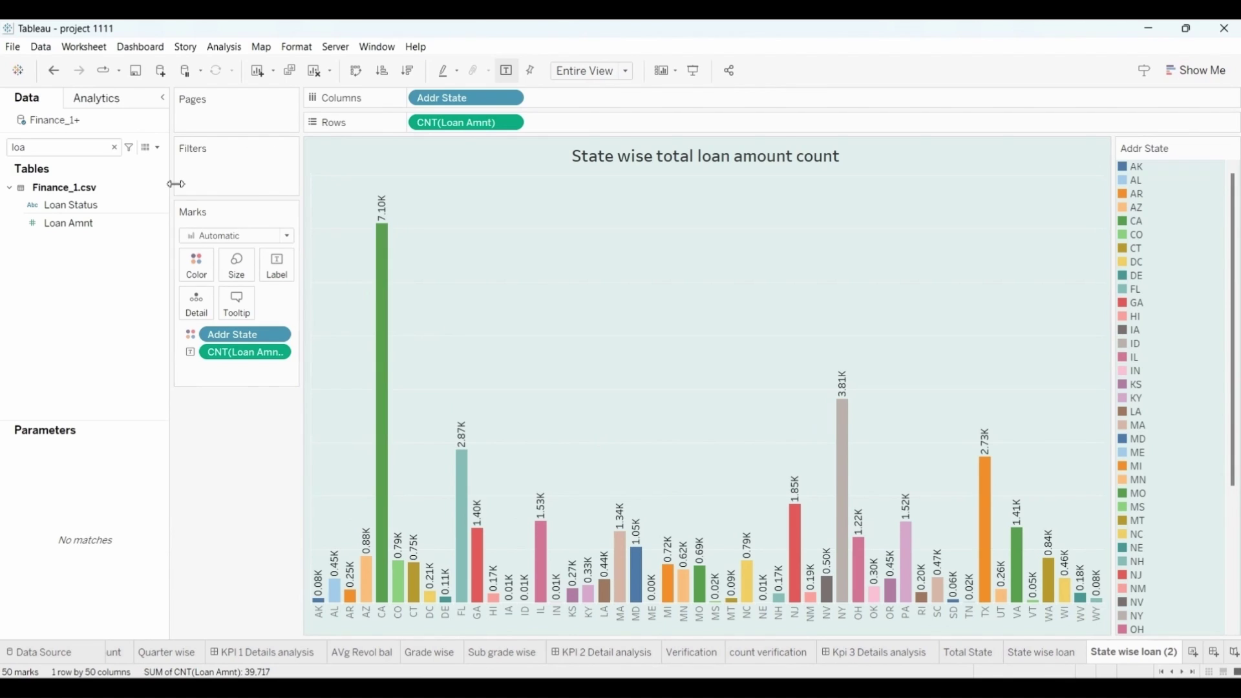
{"action": "left_click", "coordinate": [115, 147]}
{"action": "type", "text": "pu"}
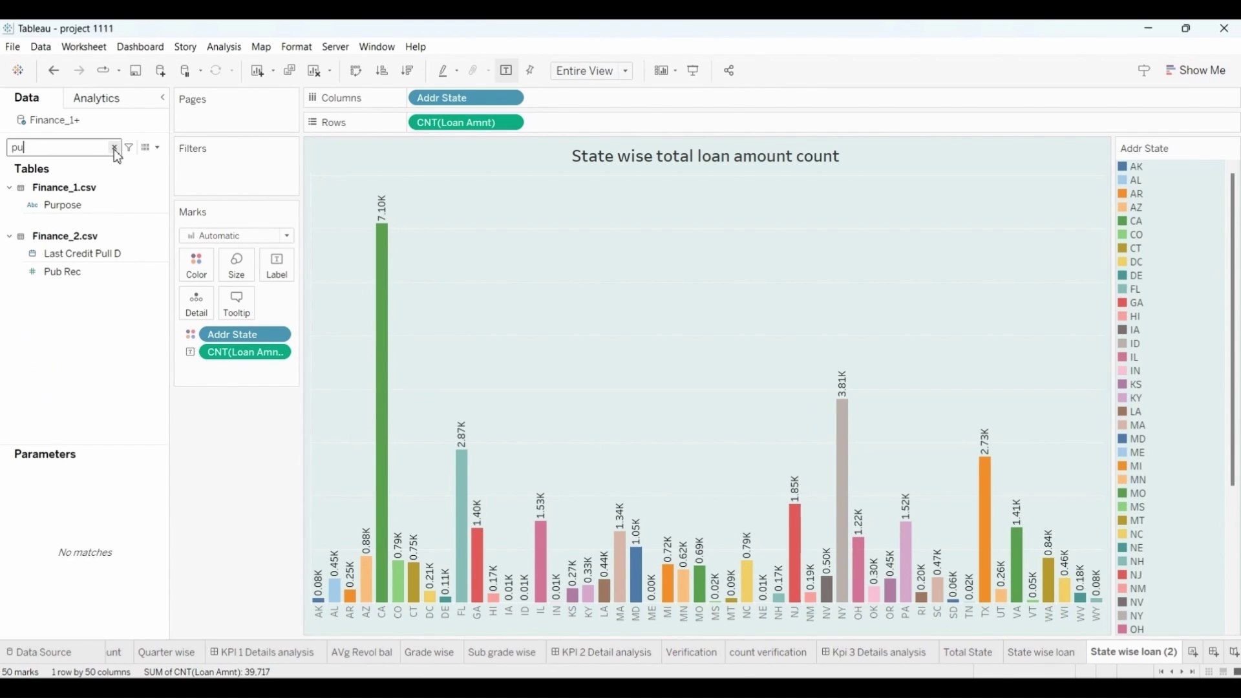
{"action": "right_click", "coordinate": [1138, 659]}
{"action": "left_click", "coordinate": [1140, 480]}
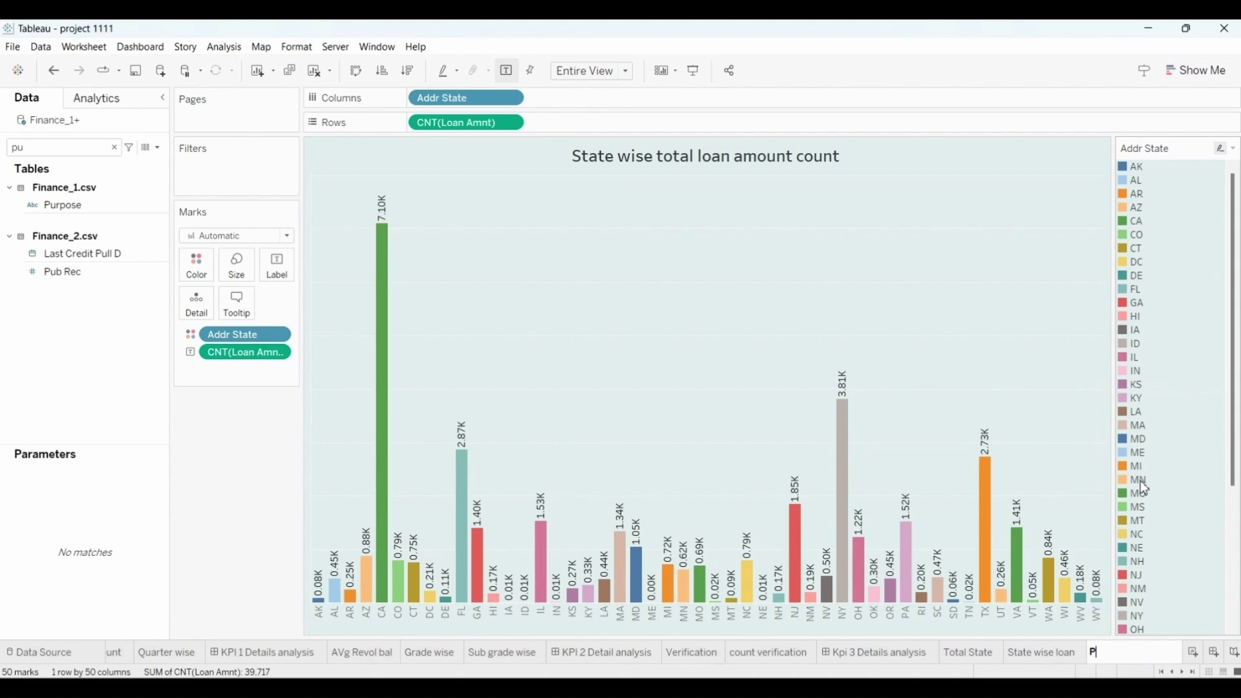
{"action": "type", "text": "Purpose"}
{"action": "key", "text": "Return"}
Aggregate Loan Amnt on the rows as a sum and remove Addr State and the loan count label from the chart.
{"action": "left_click", "coordinate": [510, 122]}
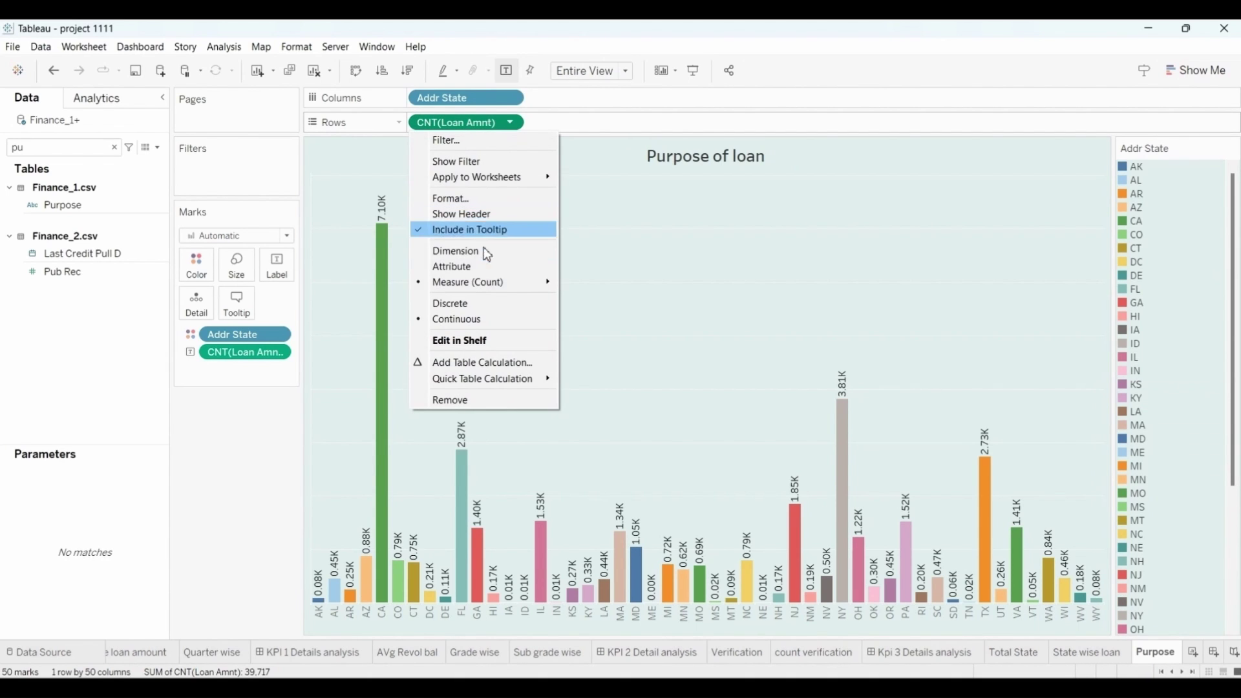
{"action": "mouse_move", "coordinate": [497, 284]}
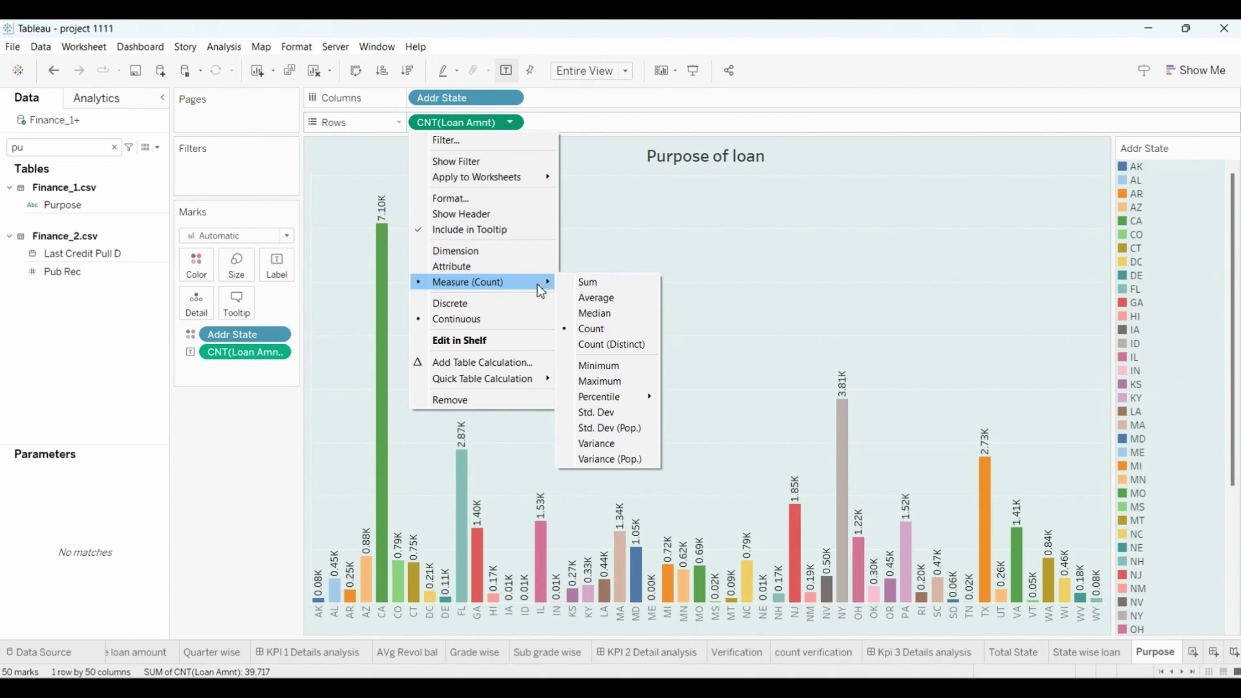
{"action": "left_click", "coordinate": [592, 283]}
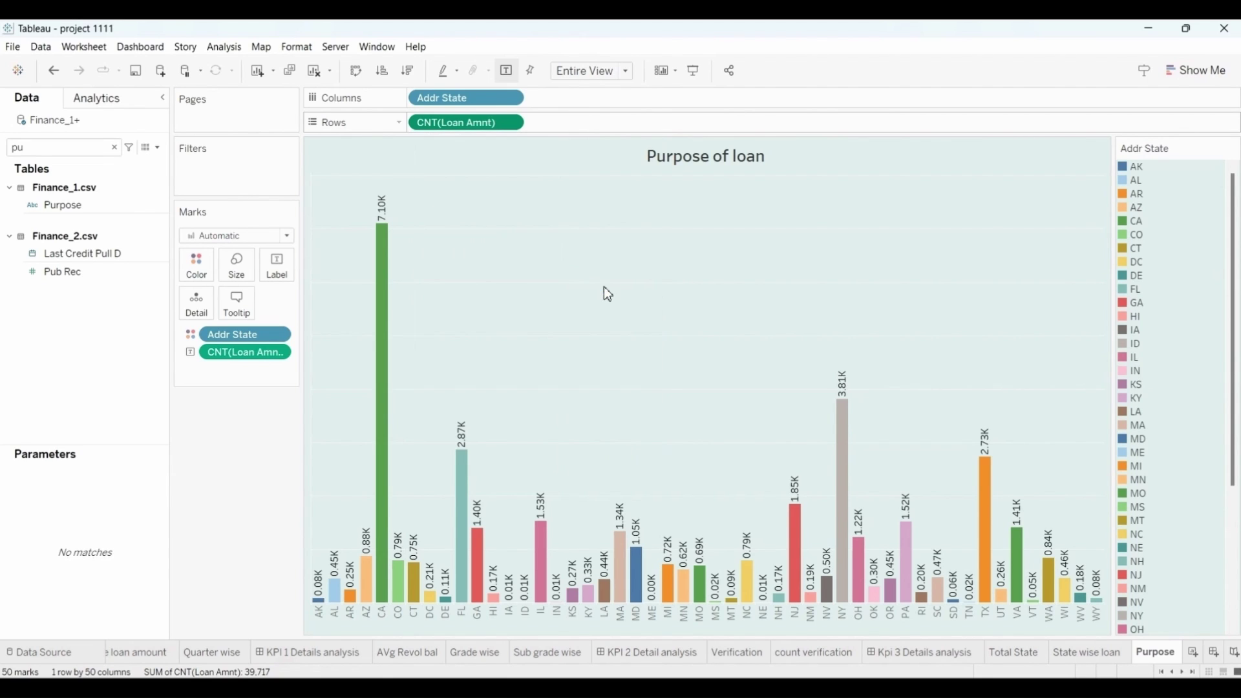
{"action": "left_click_drag", "start_coordinate": [243, 352], "coordinate": [114, 355]}
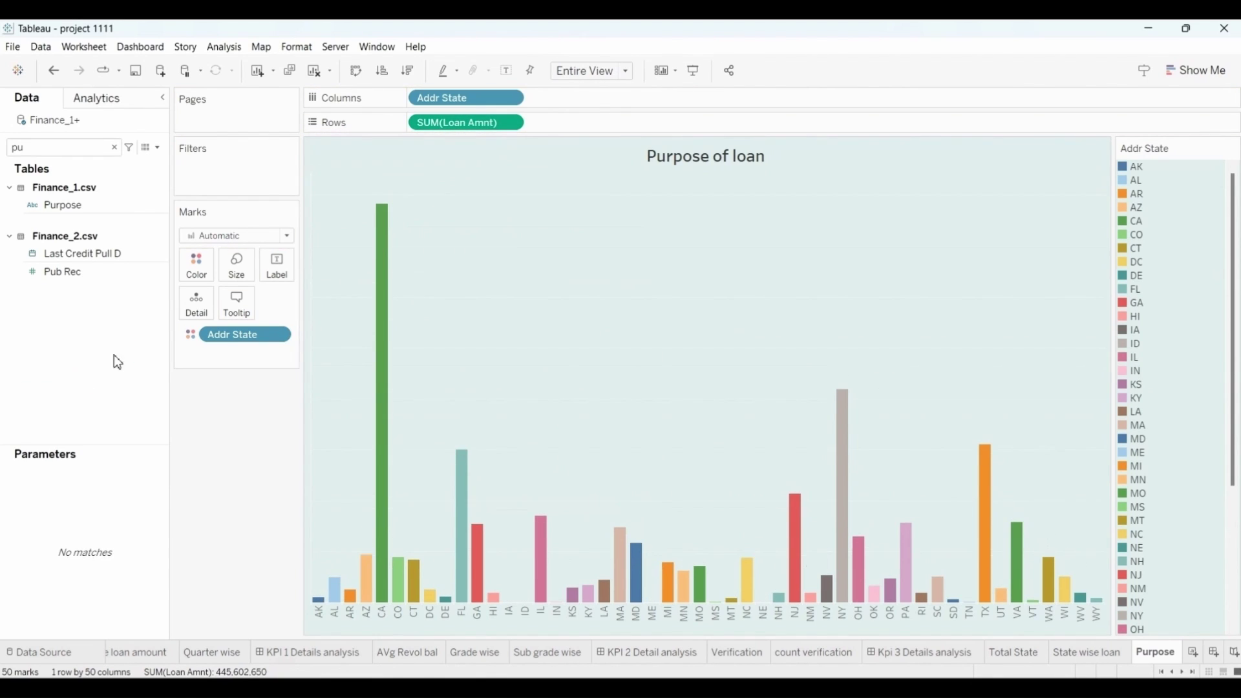
{"action": "left_click_drag", "start_coordinate": [228, 347], "coordinate": [114, 368]}
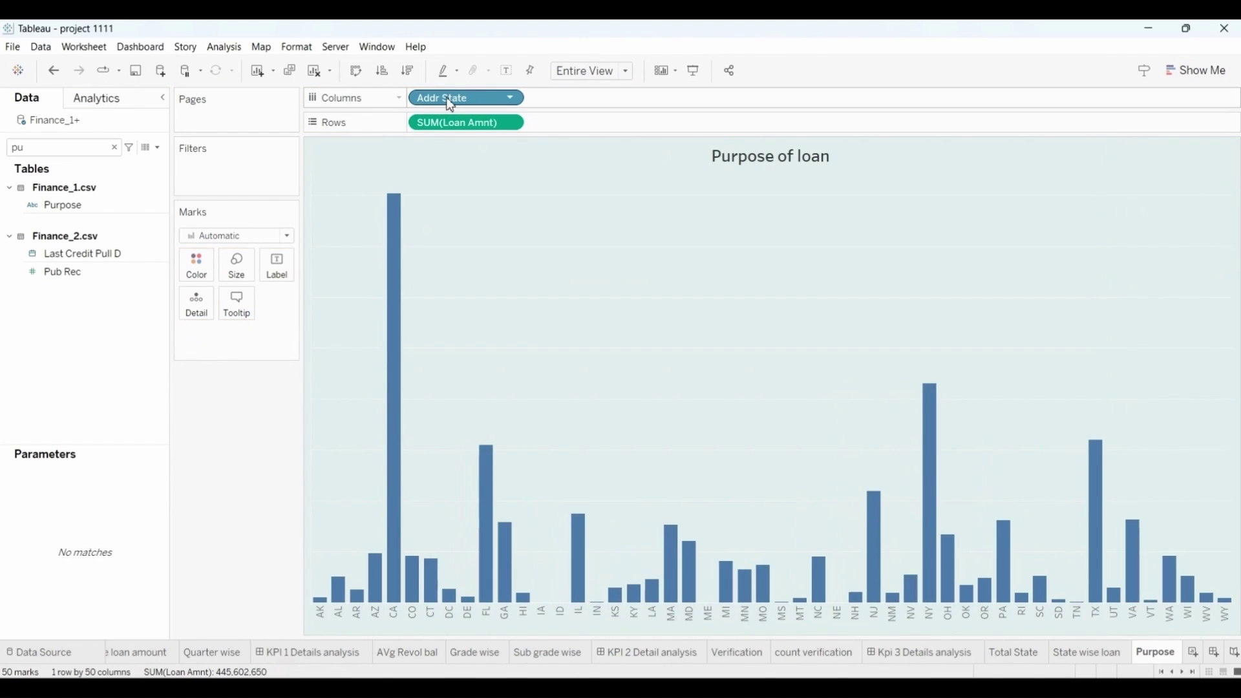
{"action": "left_click_drag", "start_coordinate": [452, 102], "coordinate": [120, 168]}
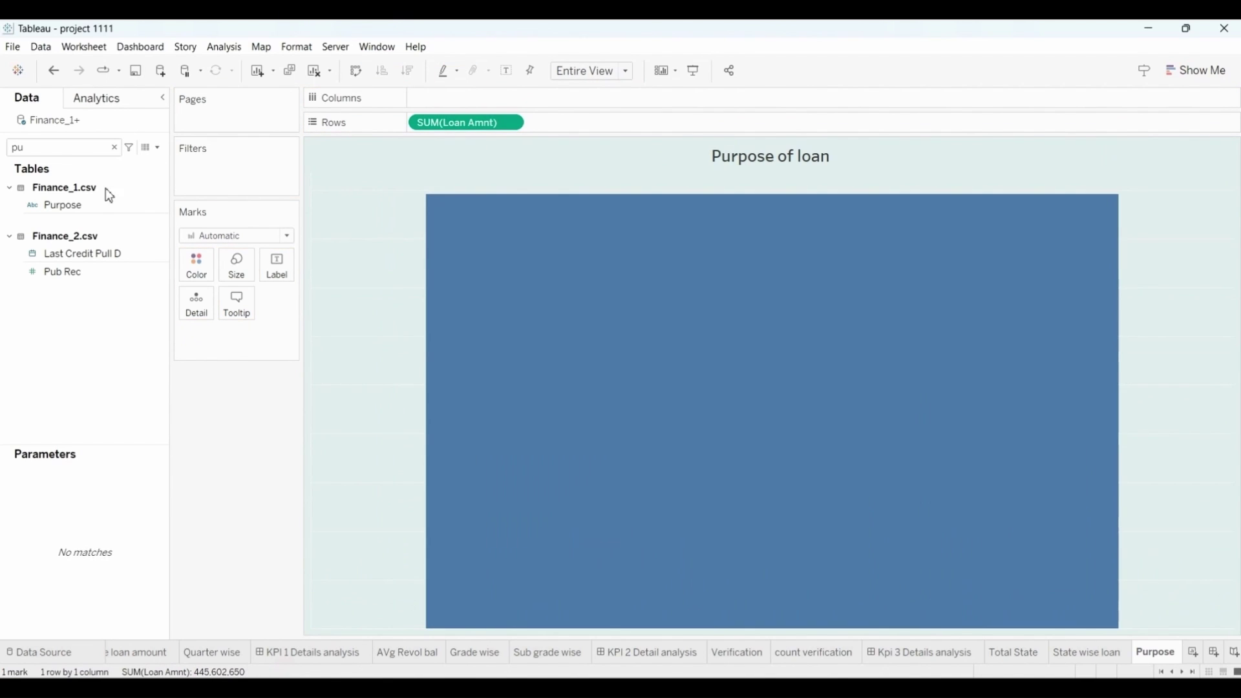
Add Purpose as columns, colour the bars by Purpose, and label them with the sum of Loan Amnt.
{"action": "left_click_drag", "start_coordinate": [71, 205], "coordinate": [458, 111]}
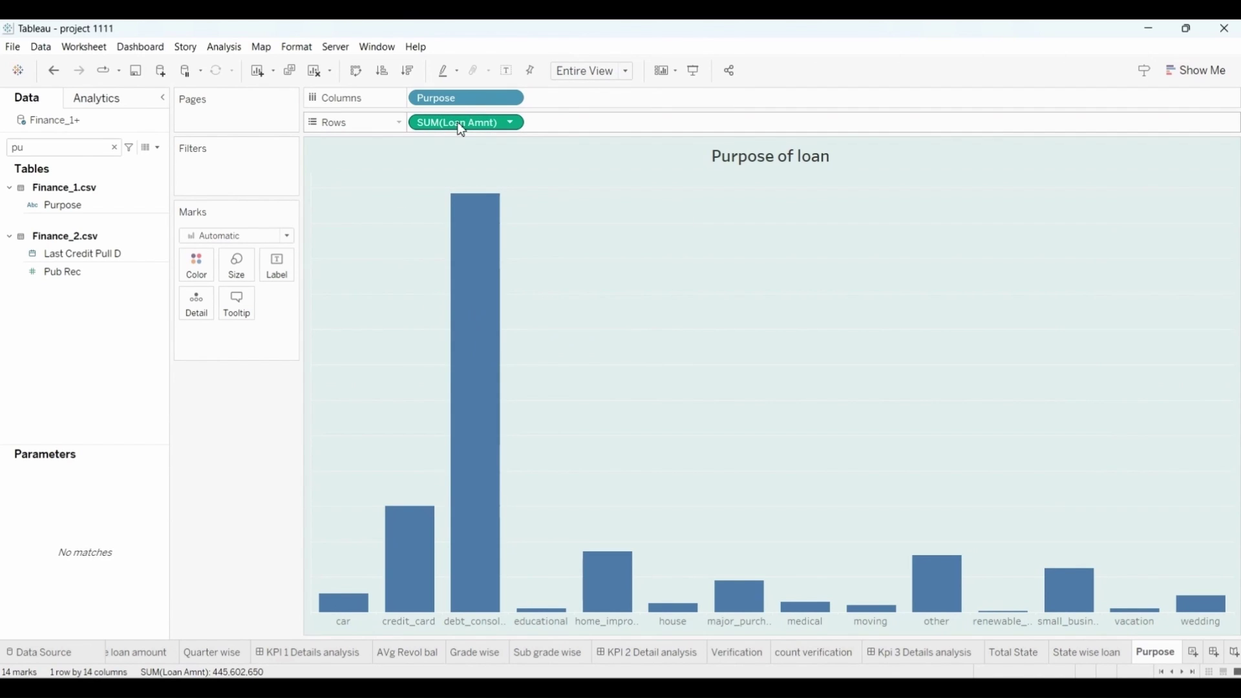
{"action": "left_click_drag", "start_coordinate": [455, 98], "coordinate": [209, 272]}
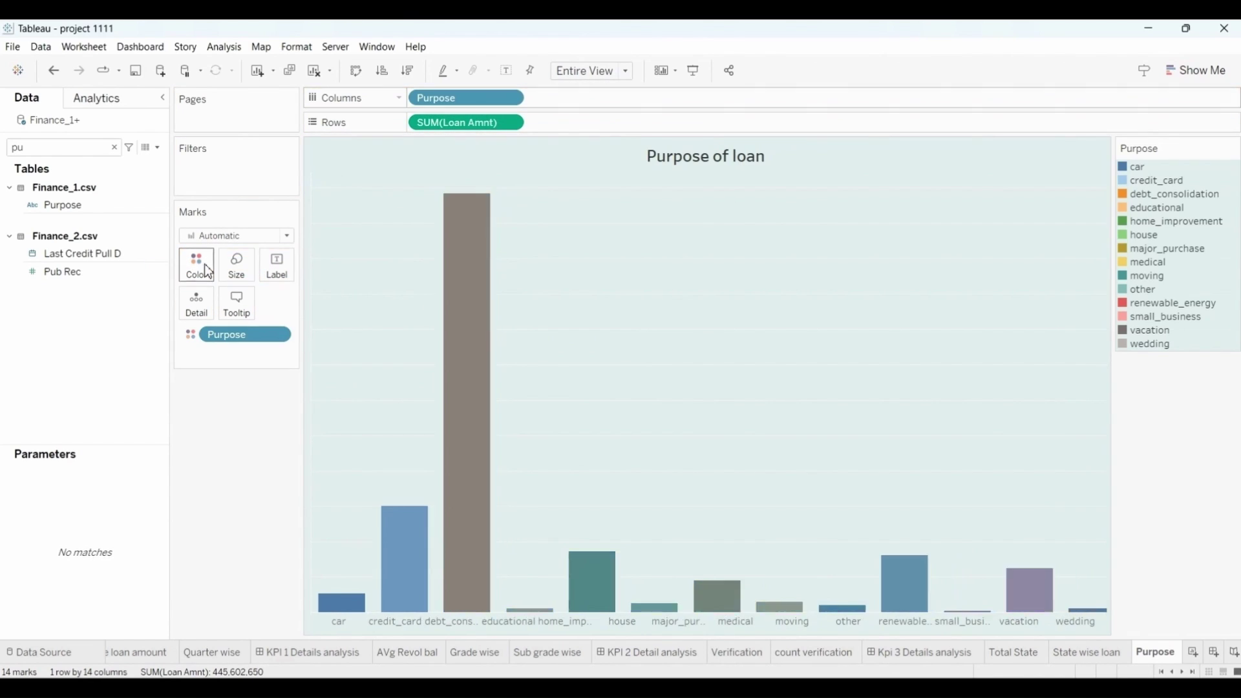
{"action": "left_click_drag", "start_coordinate": [502, 122], "coordinate": [277, 279]}
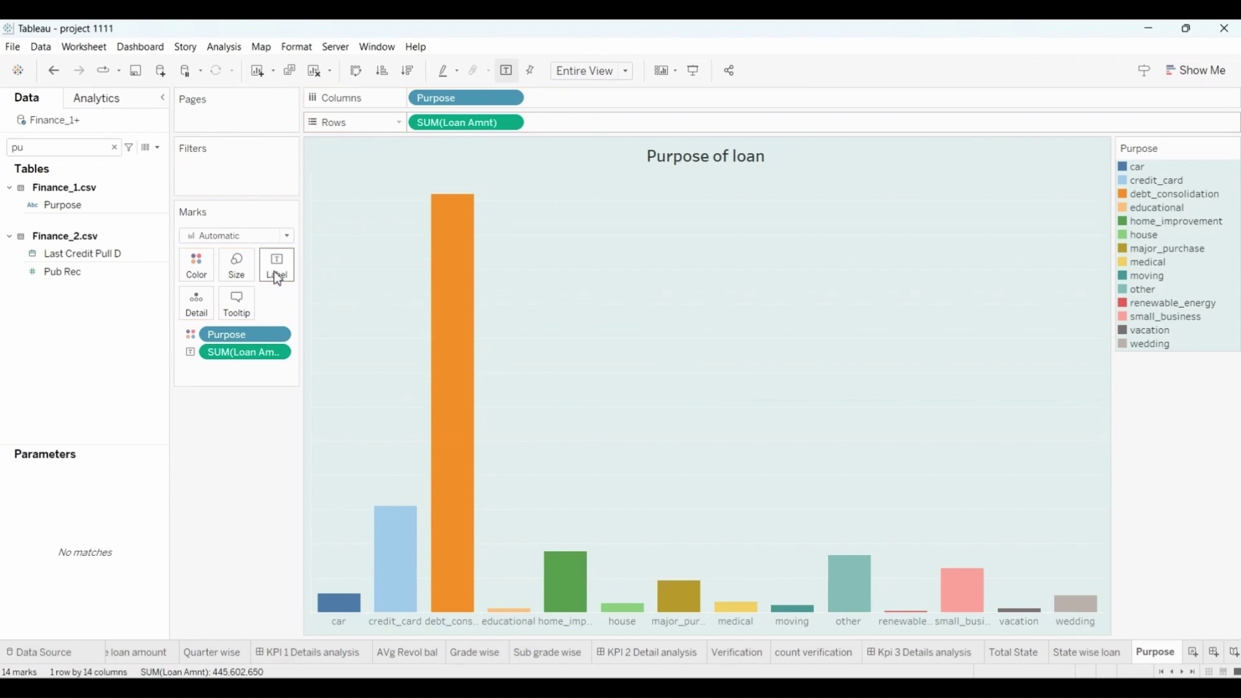
Format the loan amount labels as currency in millions (M) with a $ prefix and no decimal places.
{"action": "left_click", "coordinate": [285, 356]}
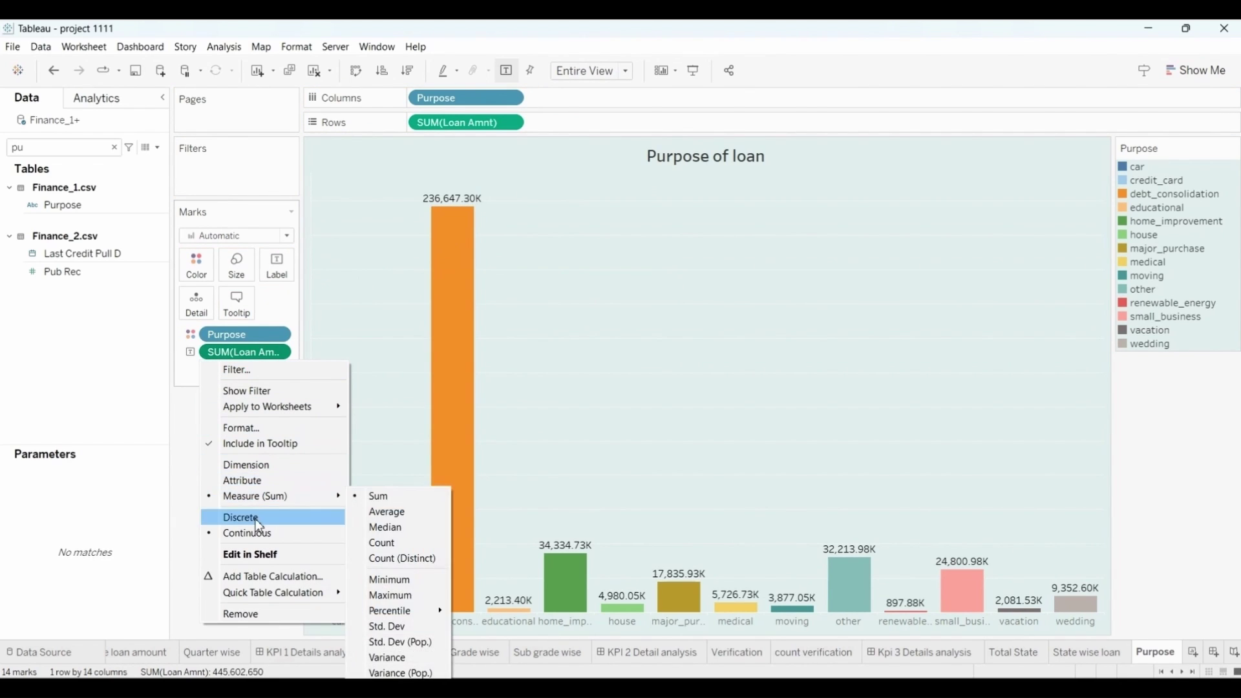
{"action": "left_click", "coordinate": [271, 429]}
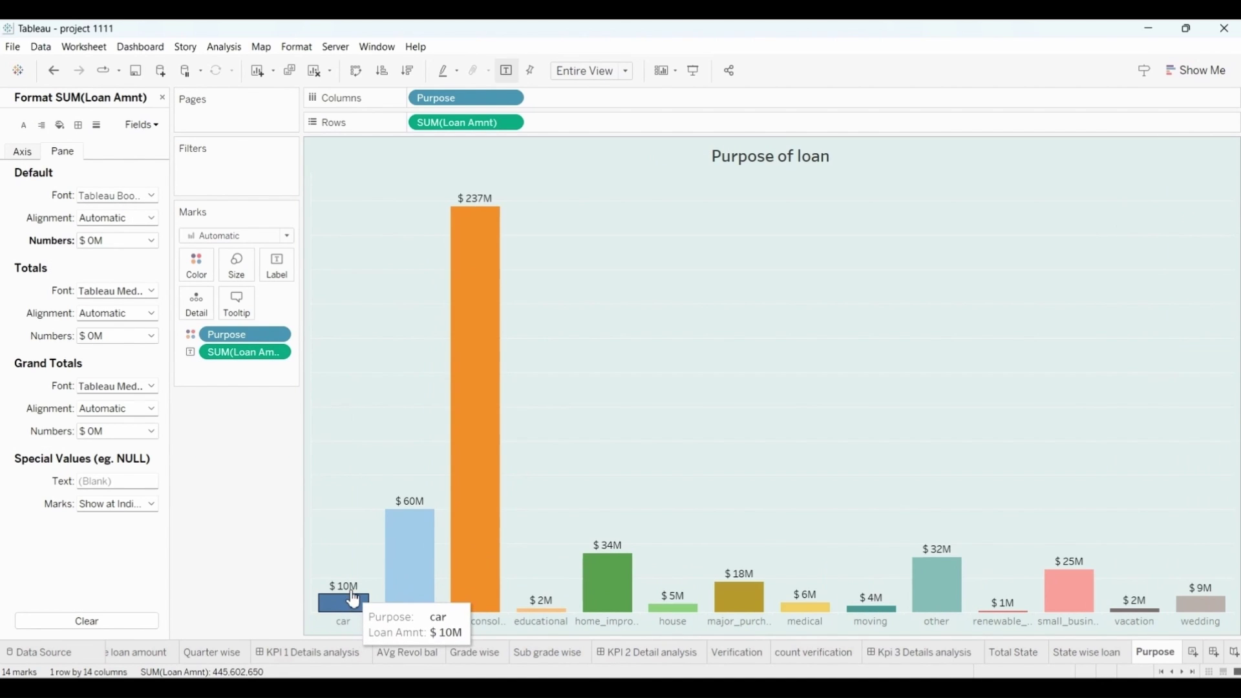
{"action": "mouse_move", "coordinate": [495, 617]}
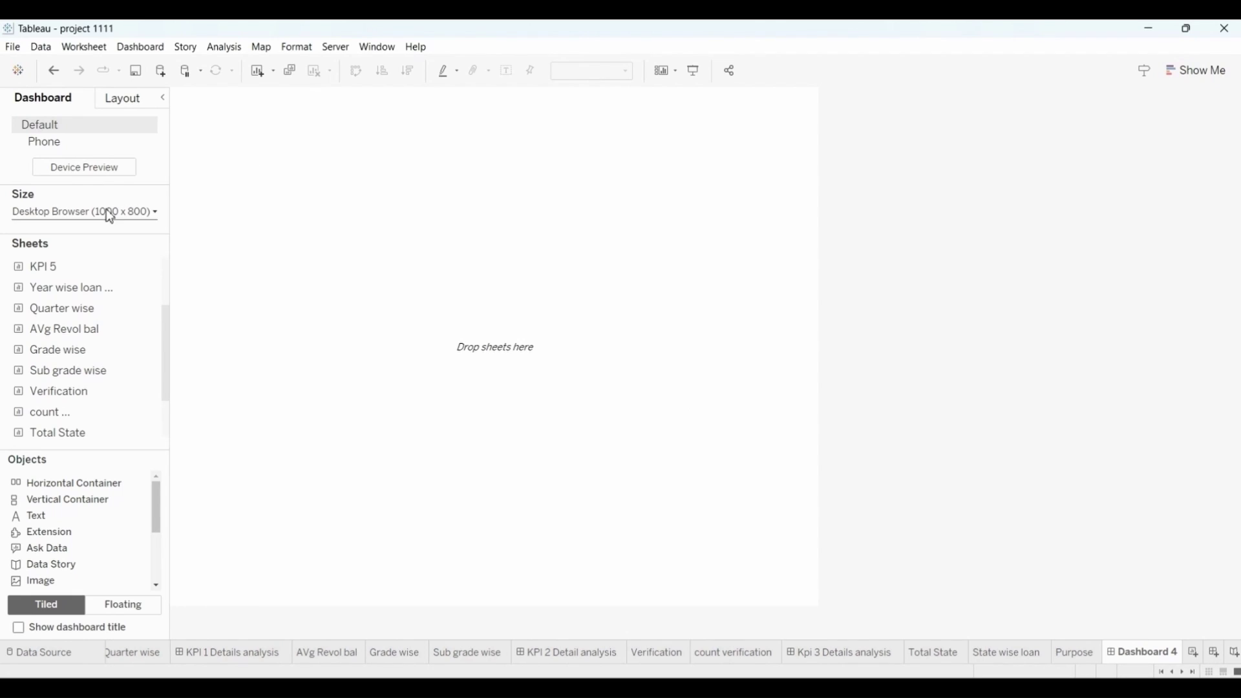
Set the new dashboard's size to Automatic.
{"action": "left_click", "coordinate": [107, 212]}
{"action": "left_click", "coordinate": [74, 237]}
{"action": "left_click", "coordinate": [74, 238]}
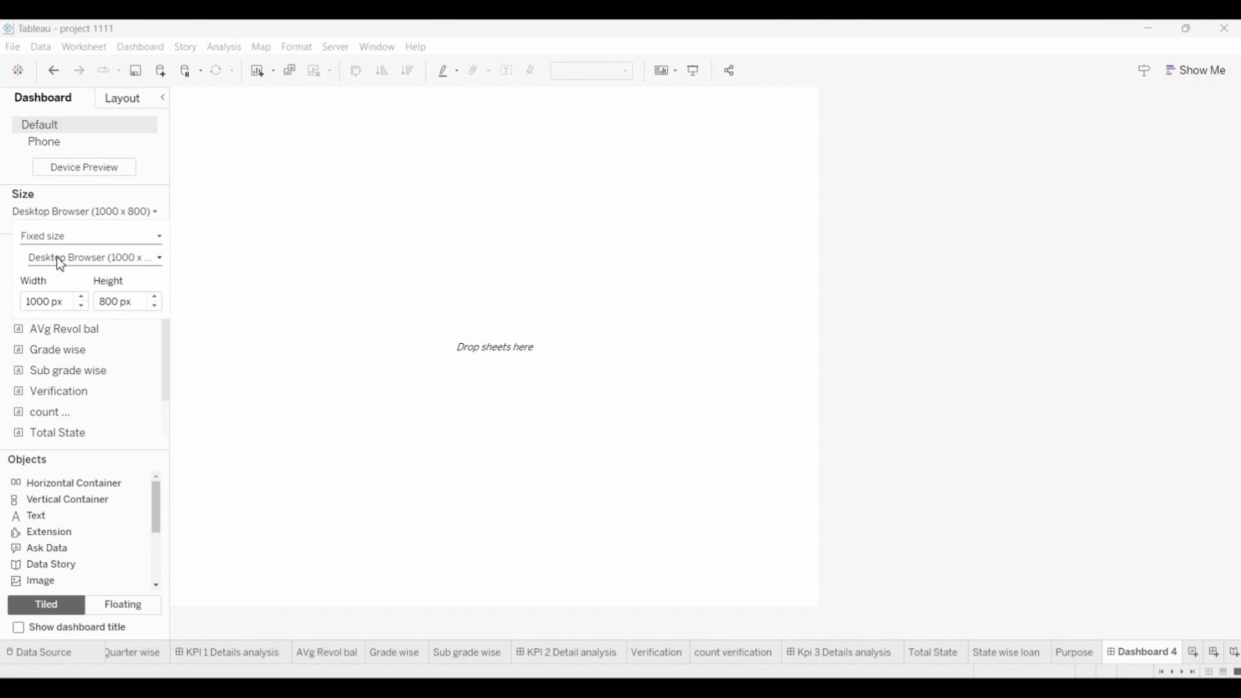
{"action": "left_click", "coordinate": [61, 264]}
{"action": "left_click", "coordinate": [91, 239]}
{"action": "left_click", "coordinate": [67, 260]}
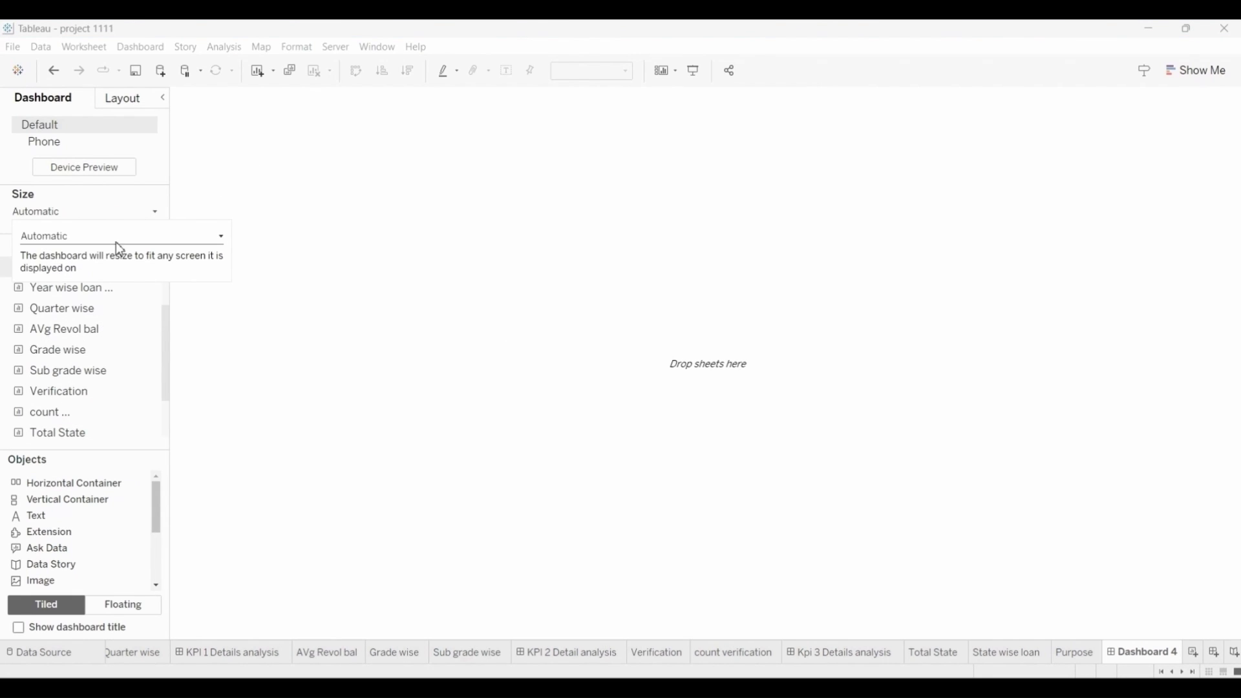
Place the Purpose, State wise loan and Total State sheets on the dashboard, with Total State beside Purpose and State wise loan spanning below.
{"action": "left_click", "coordinate": [362, 292]}
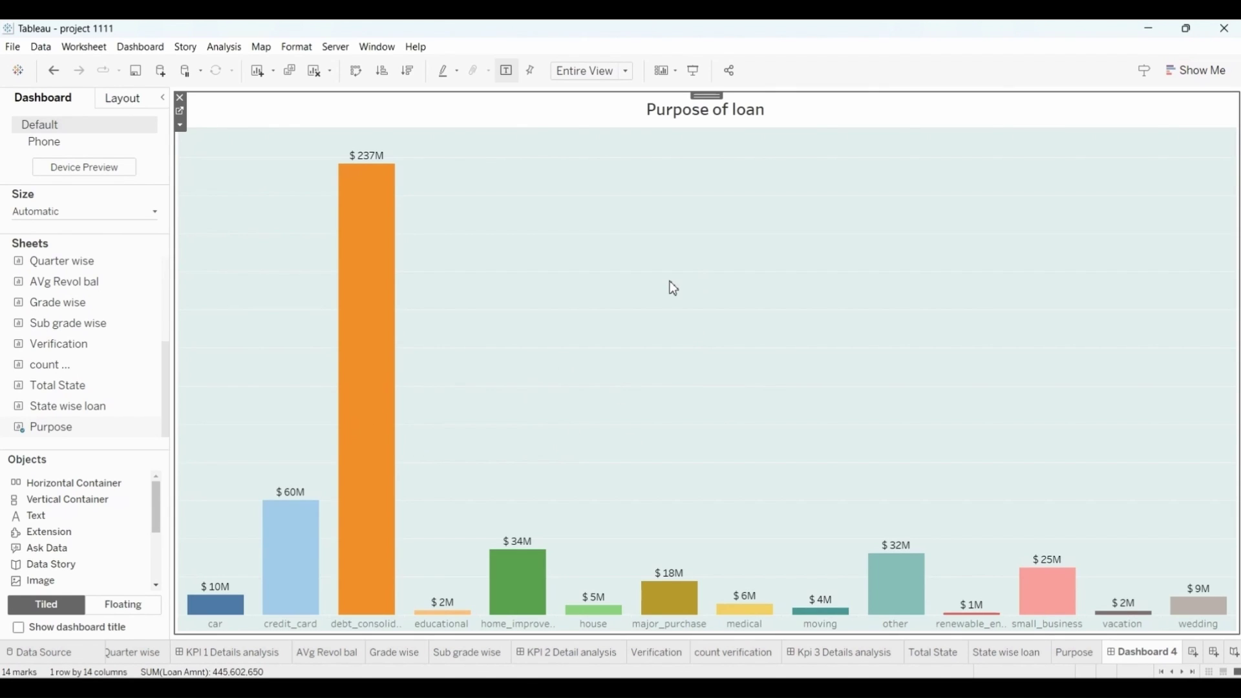
{"action": "mouse_move", "coordinate": [98, 410]}
{"action": "left_click_drag", "start_coordinate": [82, 417], "coordinate": [319, 352]}
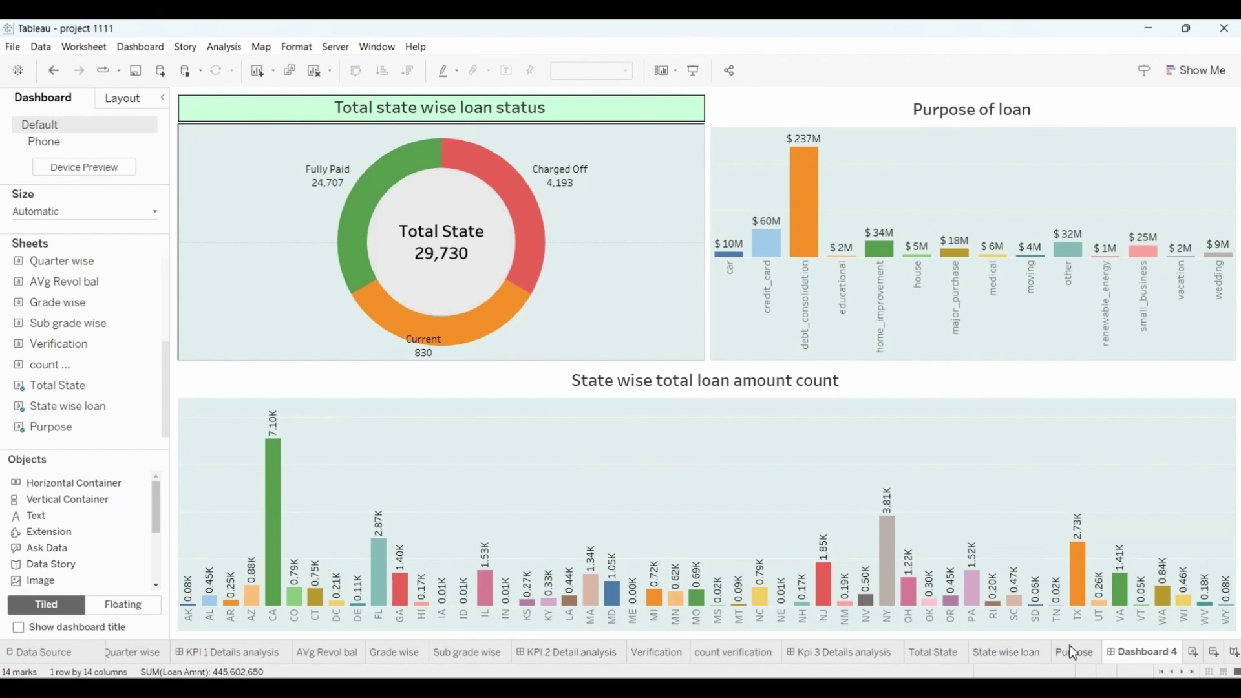
Rename the dashboard as KPI 4 Details analysis.
{"action": "right_click", "coordinate": [1149, 653]}
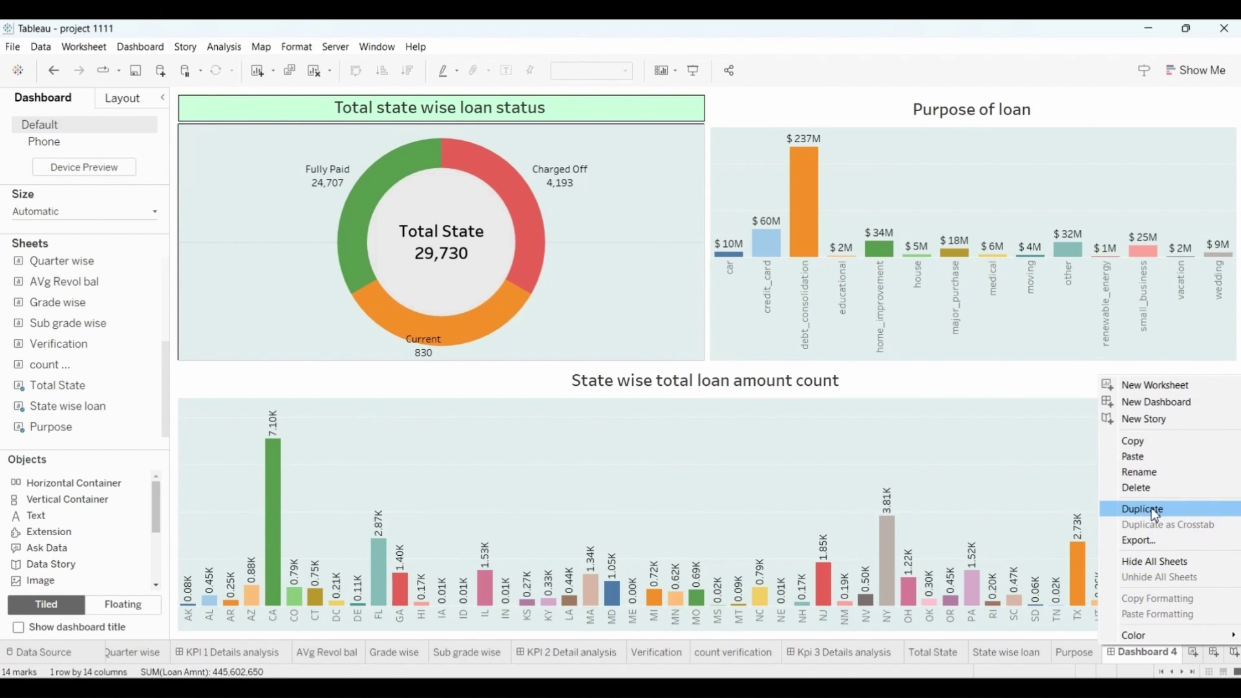
{"action": "left_click", "coordinate": [1154, 472]}
{"action": "type", "text": "KP"}
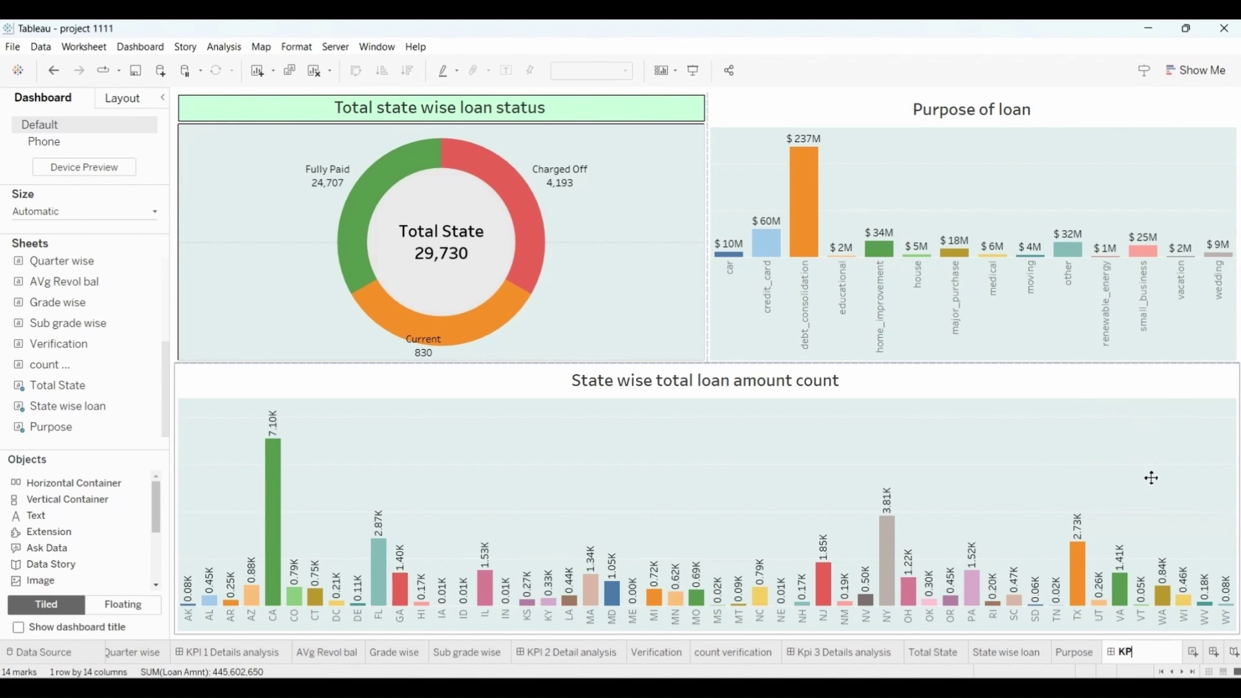
{"action": "type", "text": "I 4 Details analysis"}
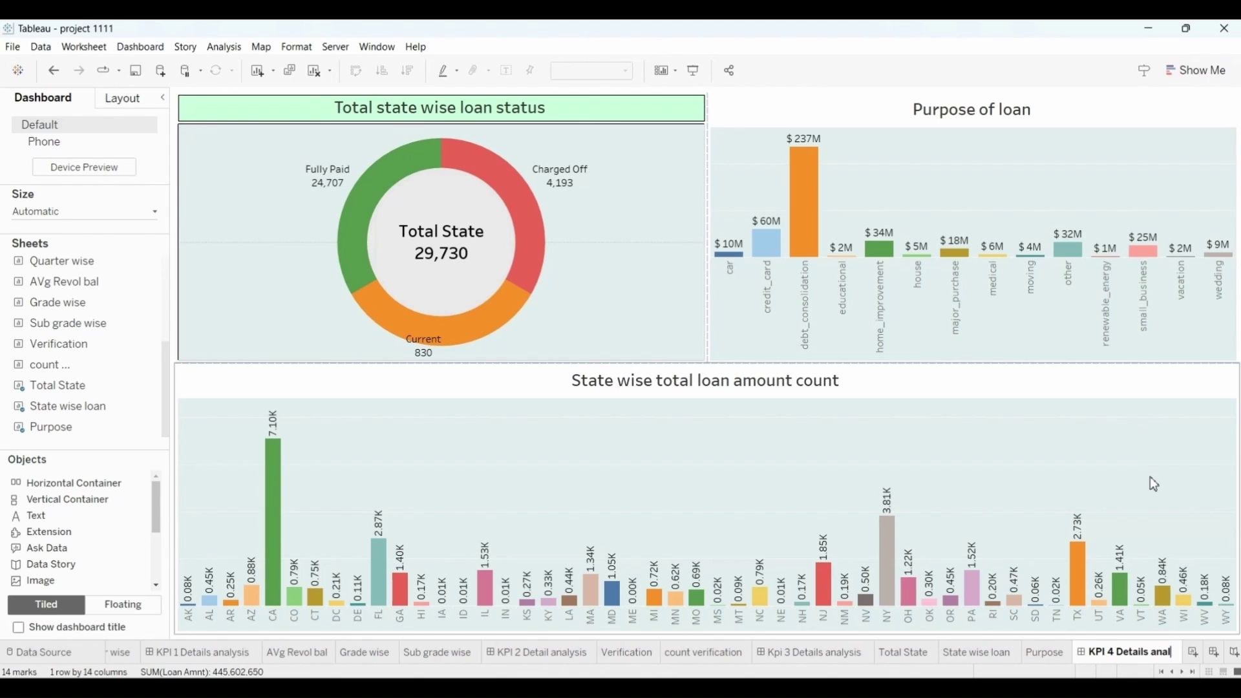
{"action": "key", "text": "Return"}
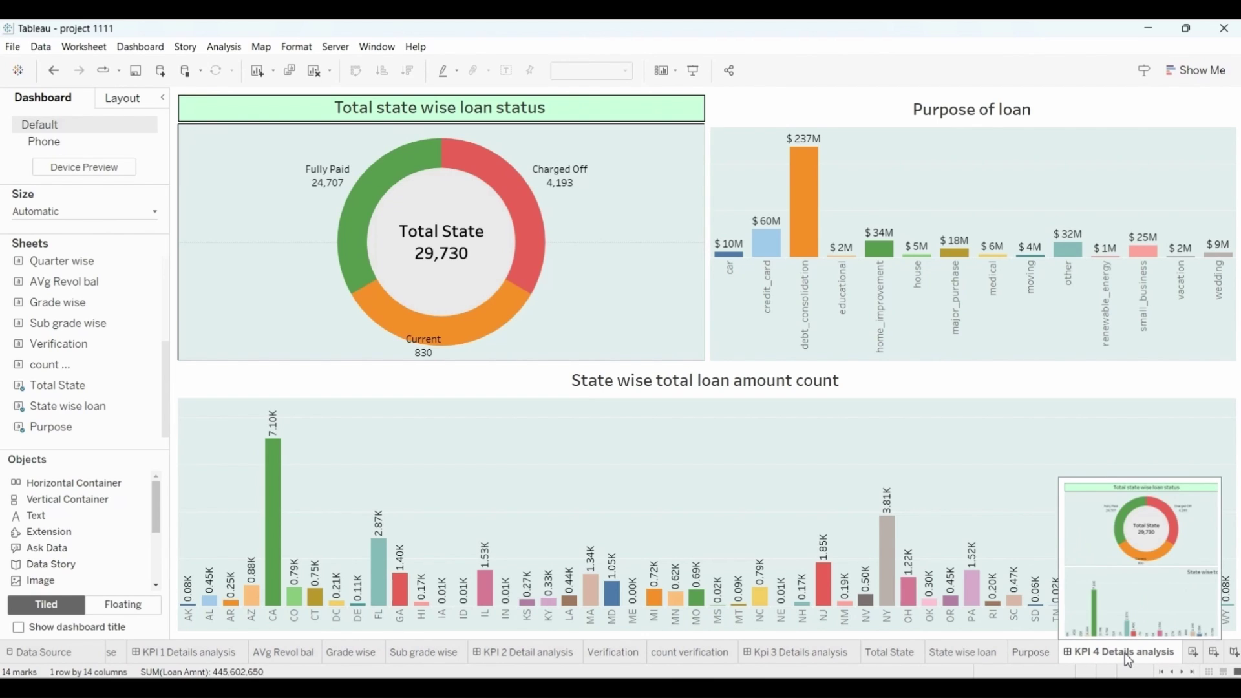
Add a worksheet named Home ownership with the bold, centred 15-point title "Year and homewnership wise loan amount".
{"action": "left_click", "coordinate": [1193, 652]}
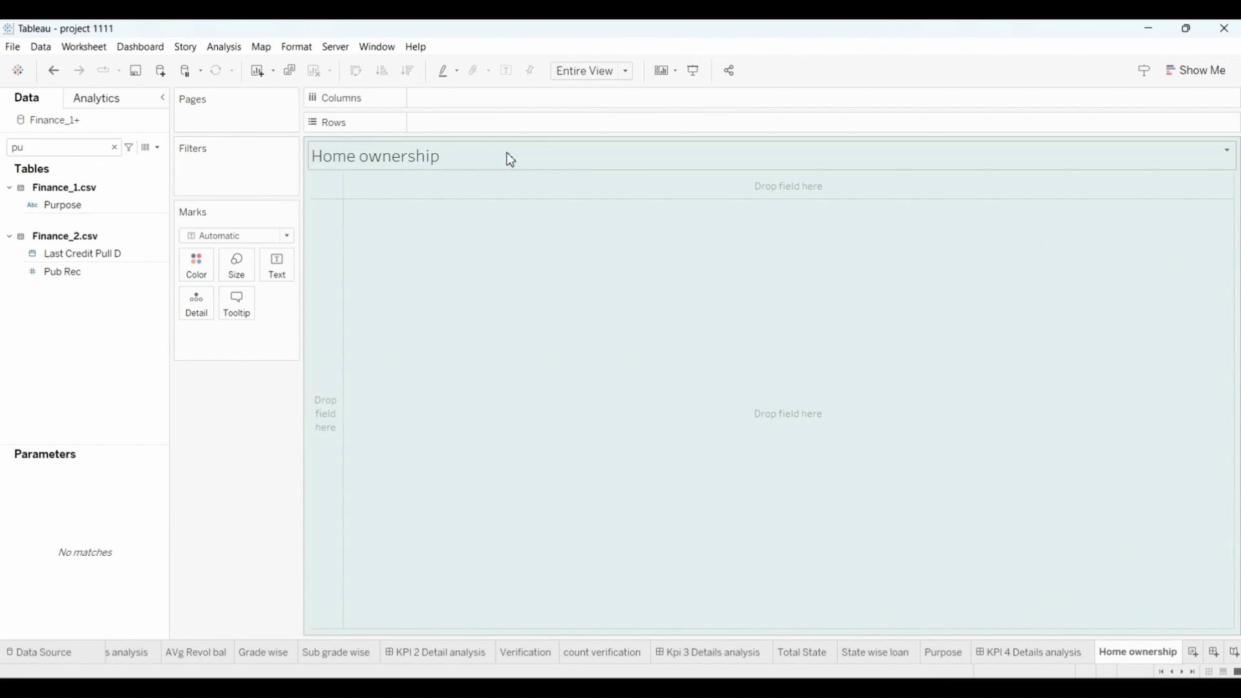
{"action": "double_click", "coordinate": [507, 156]}
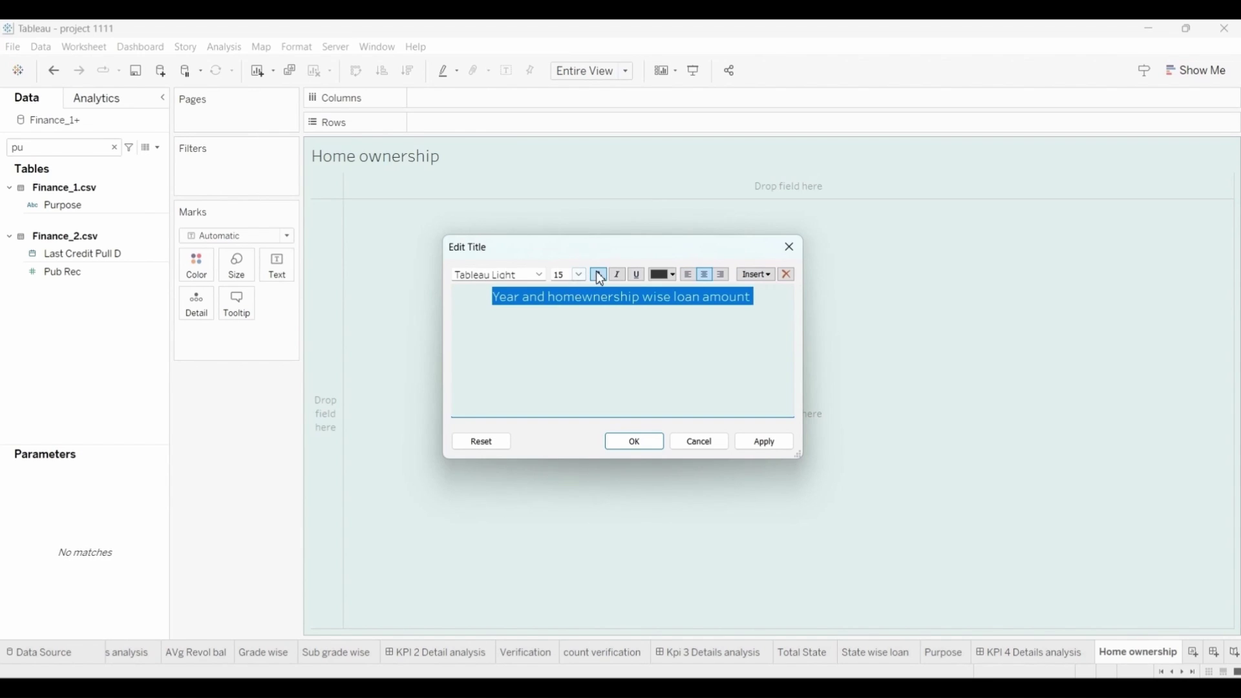
{"action": "left_click", "coordinate": [632, 444]}
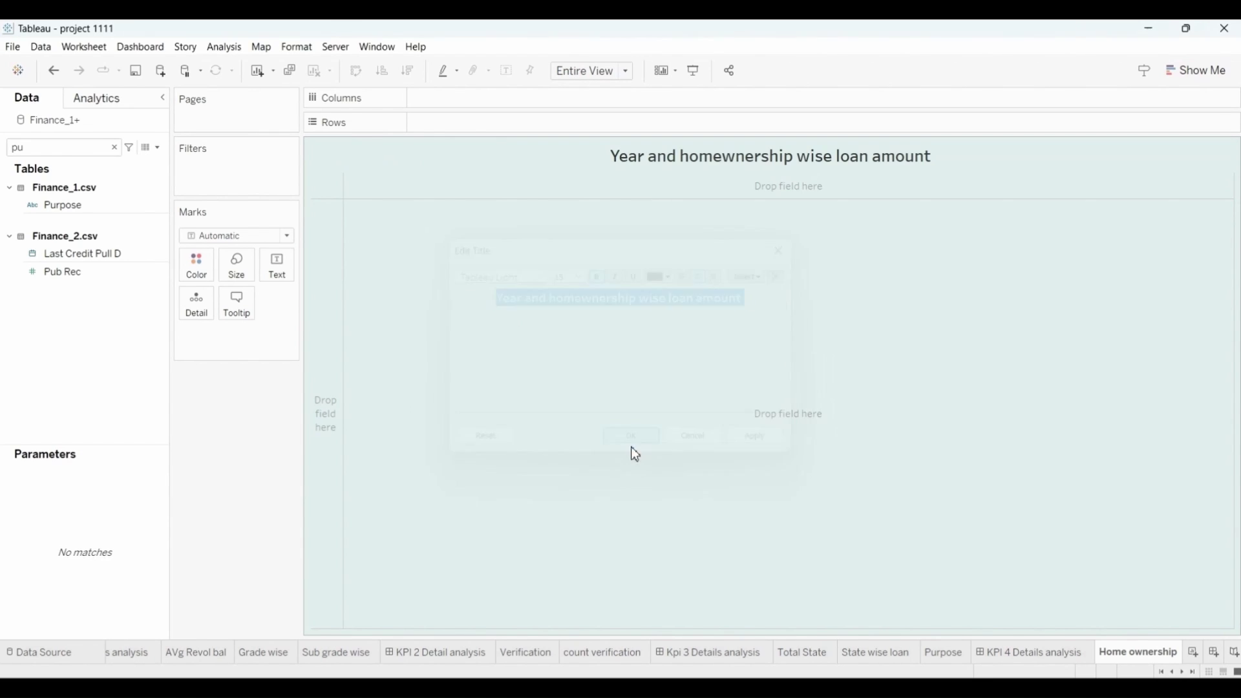
Add Home Ownership and the year of Last Credit Pull D as rows.
{"action": "left_click", "coordinate": [114, 148]}
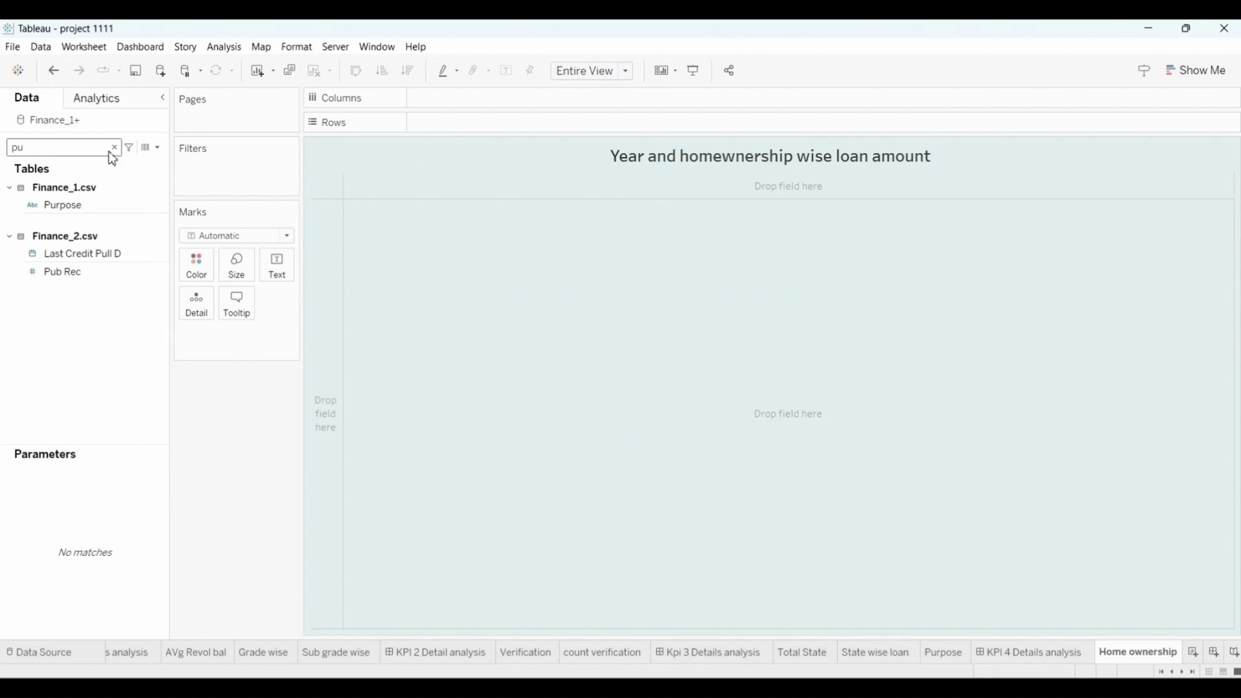
{"action": "type", "text": "ho"}
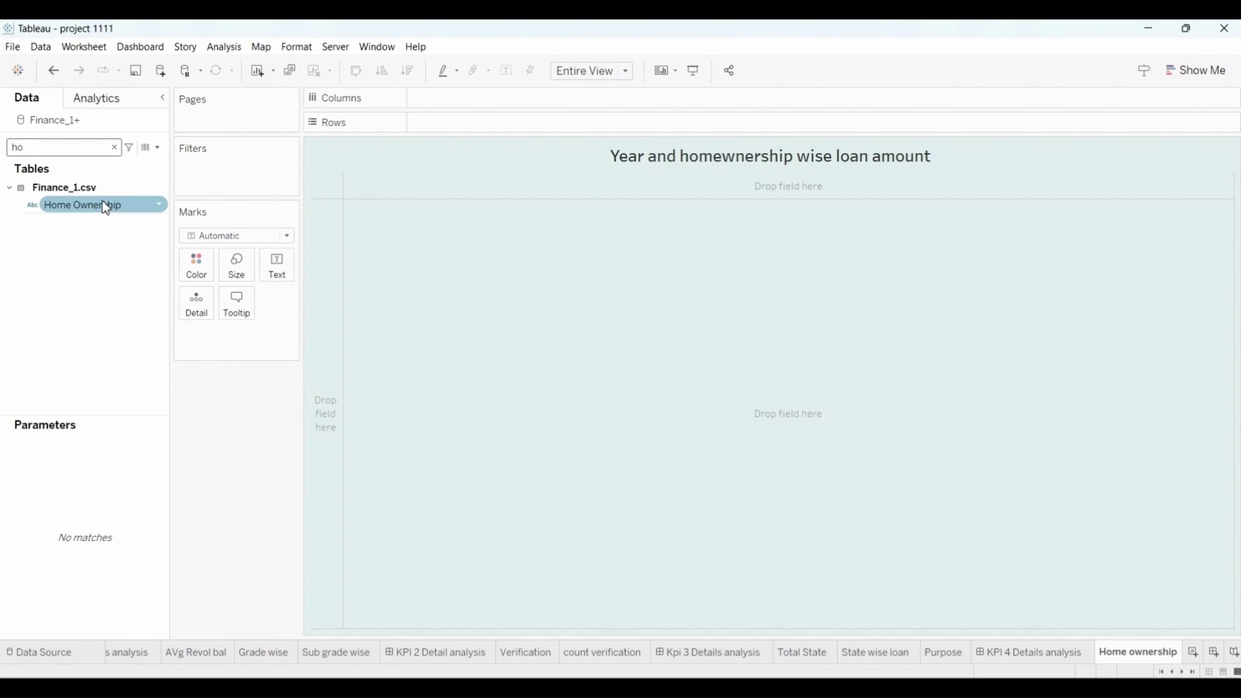
{"action": "left_click_drag", "start_coordinate": [103, 205], "coordinate": [457, 122]}
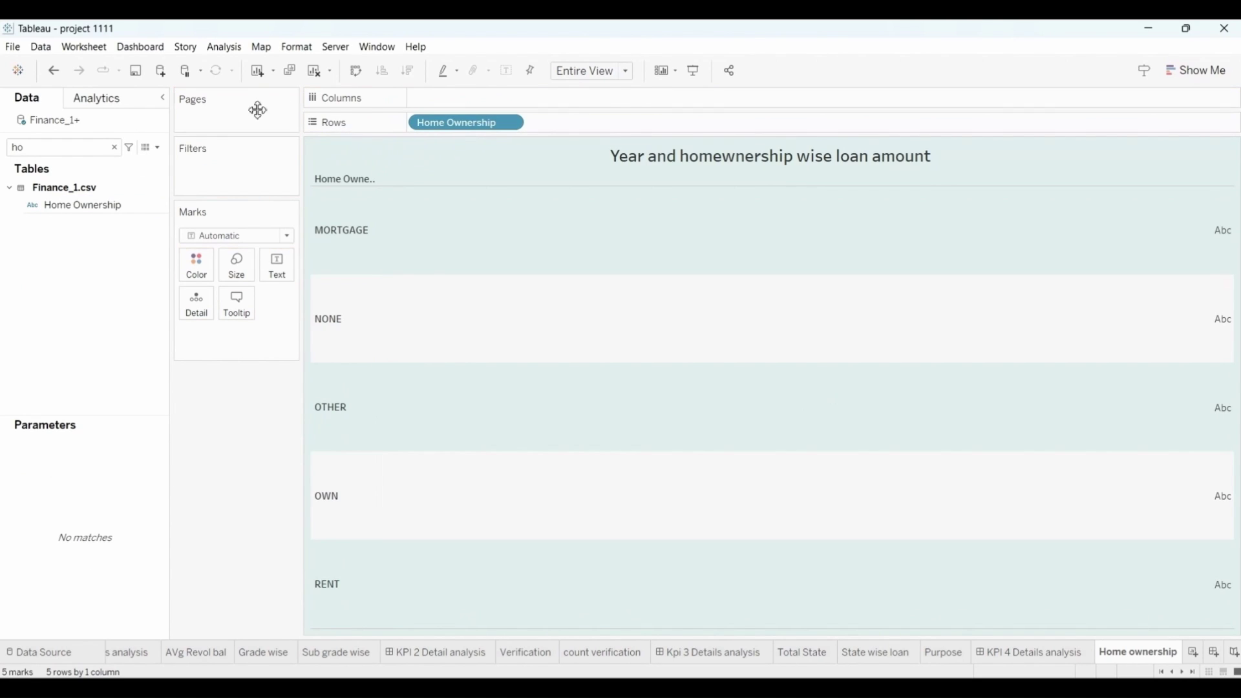
{"action": "left_click", "coordinate": [115, 148]}
{"action": "type", "text": "las"}
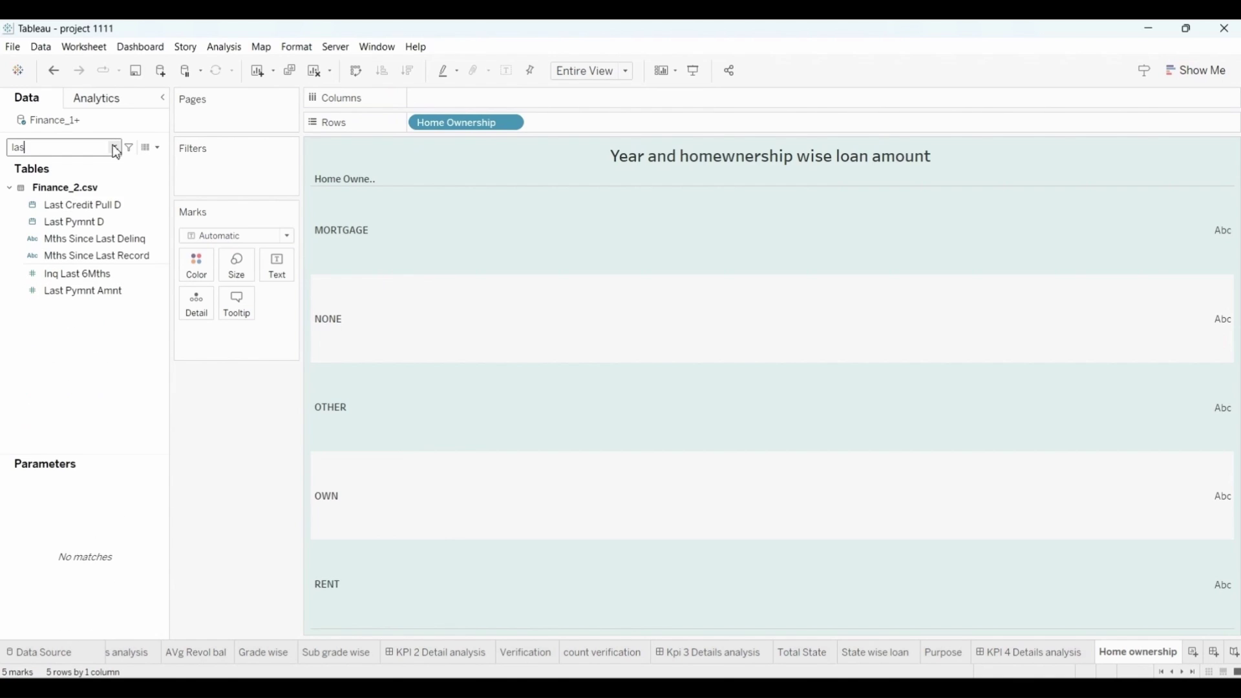
{"action": "left_click", "coordinate": [103, 206]}
{"action": "left_click_drag", "start_coordinate": [103, 206], "coordinate": [576, 115]}
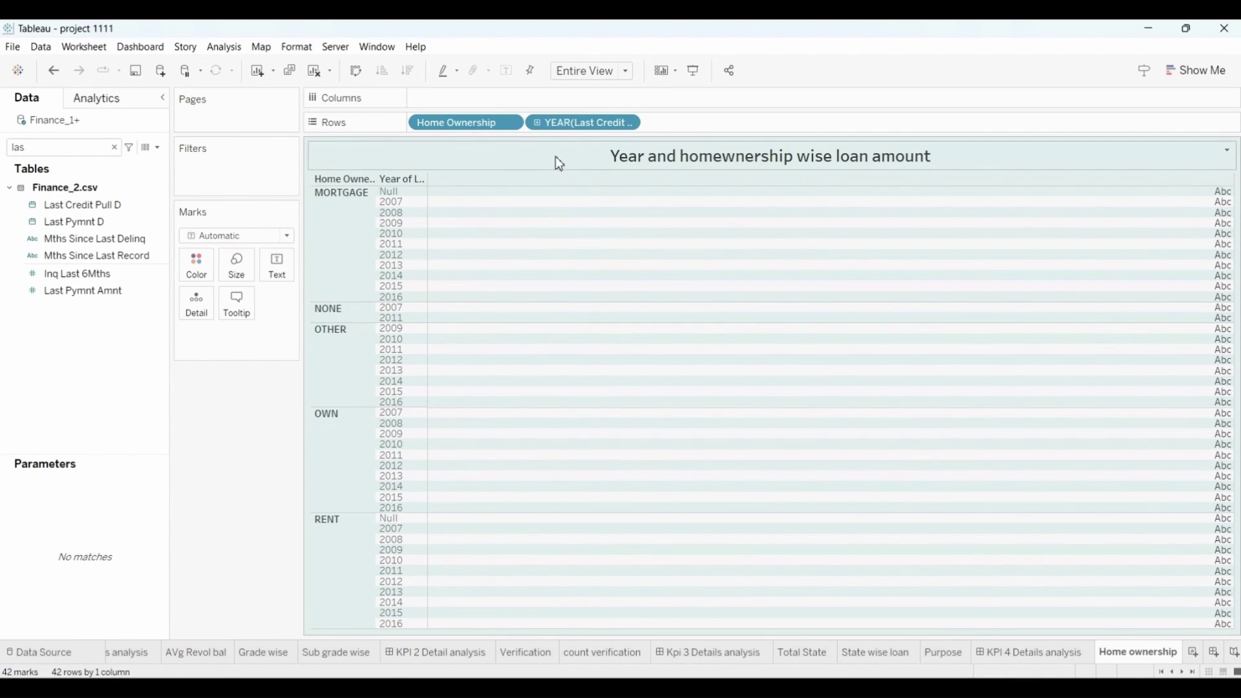
Find the Loan Status field and colour the marks by it.
{"action": "left_click", "coordinate": [115, 148]}
{"action": "type", "text": "loan"}
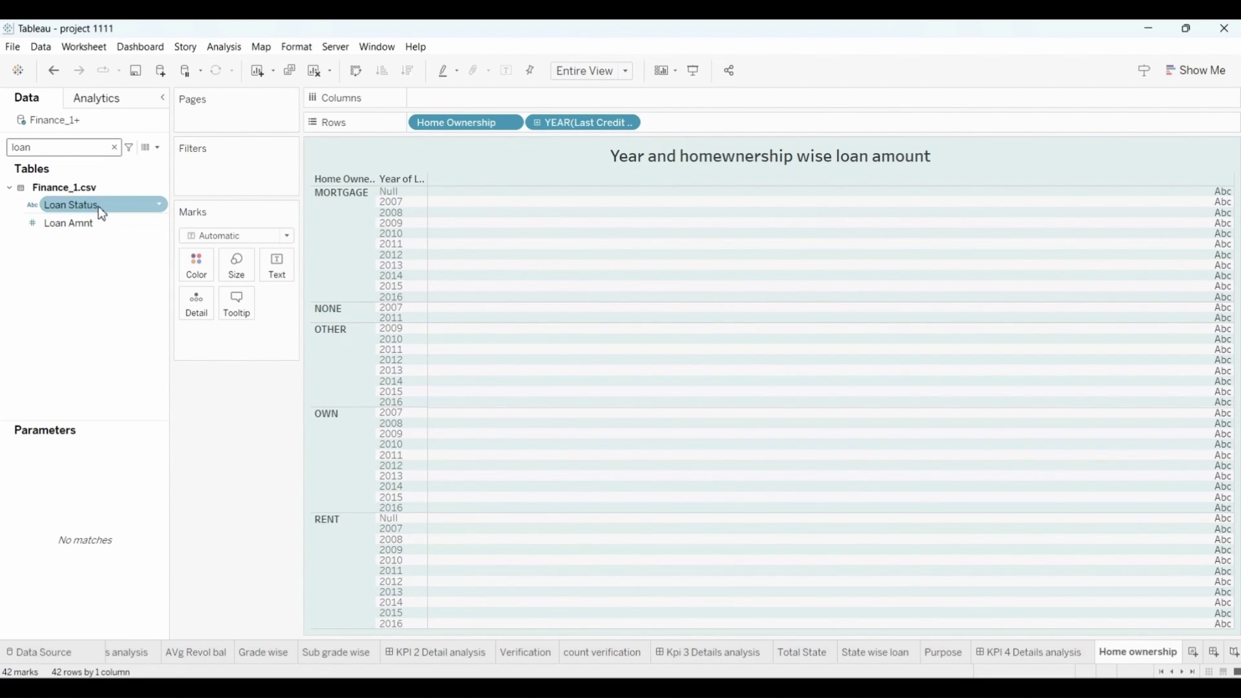
{"action": "left_click_drag", "start_coordinate": [99, 206], "coordinate": [204, 262]}
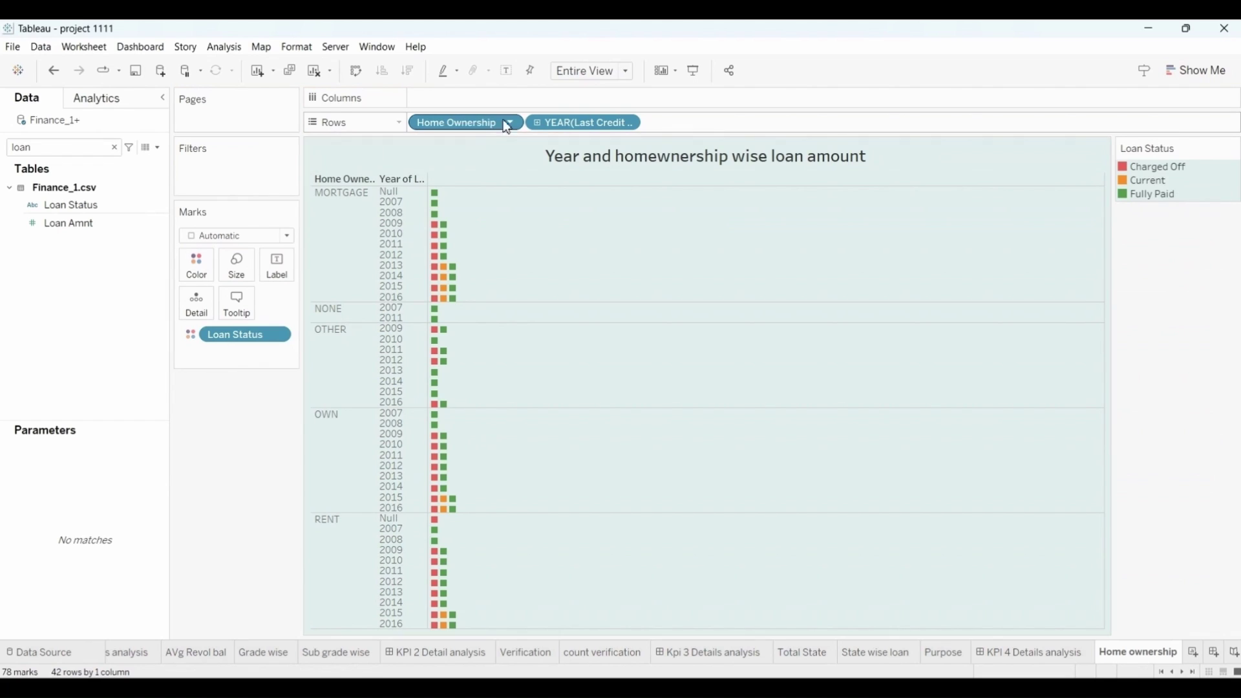
Find the Loan Amnt field and add its sum as columns.
{"action": "key", "text": "BackSpace"}
{"action": "key", "text": "BackSpace"}
{"action": "key", "text": "BackSpace"}
{"action": "type", "text": "oa"}
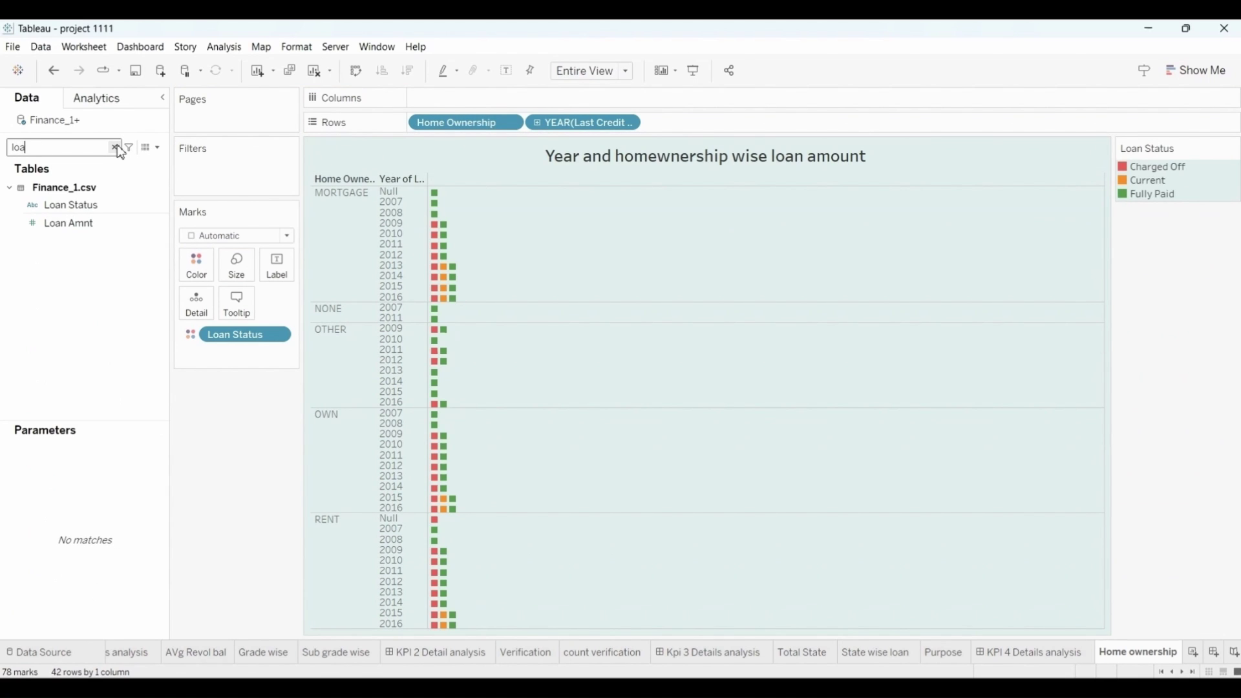
{"action": "left_click", "coordinate": [96, 205]}
{"action": "left_click_drag", "start_coordinate": [95, 221], "coordinate": [479, 106]}
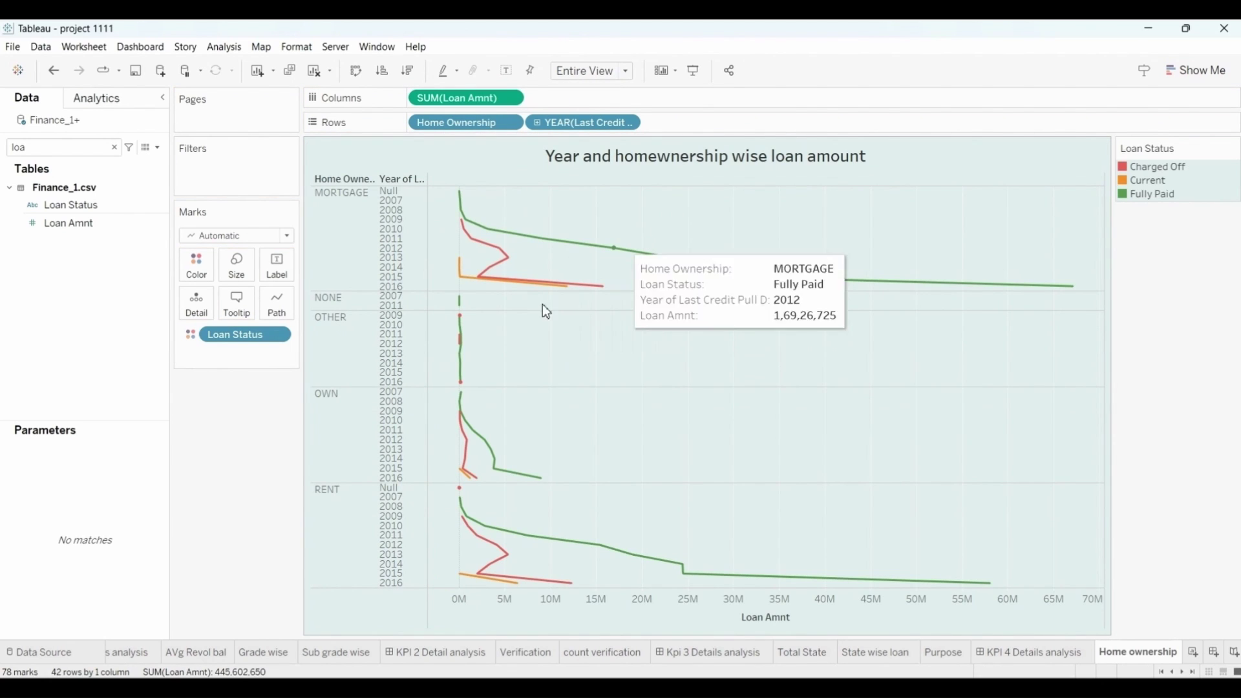
Display the marks as bars and filter Home Ownership to exclude NONE.
{"action": "left_click", "coordinate": [284, 239]}
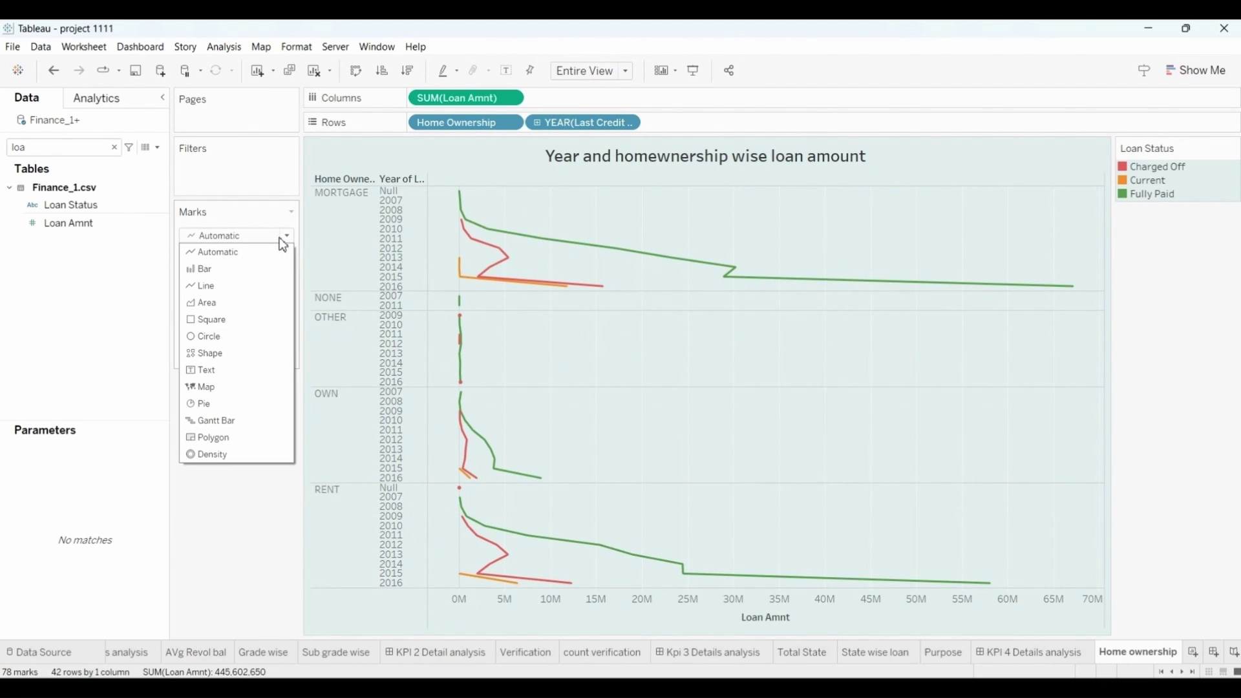
{"action": "left_click", "coordinate": [219, 267]}
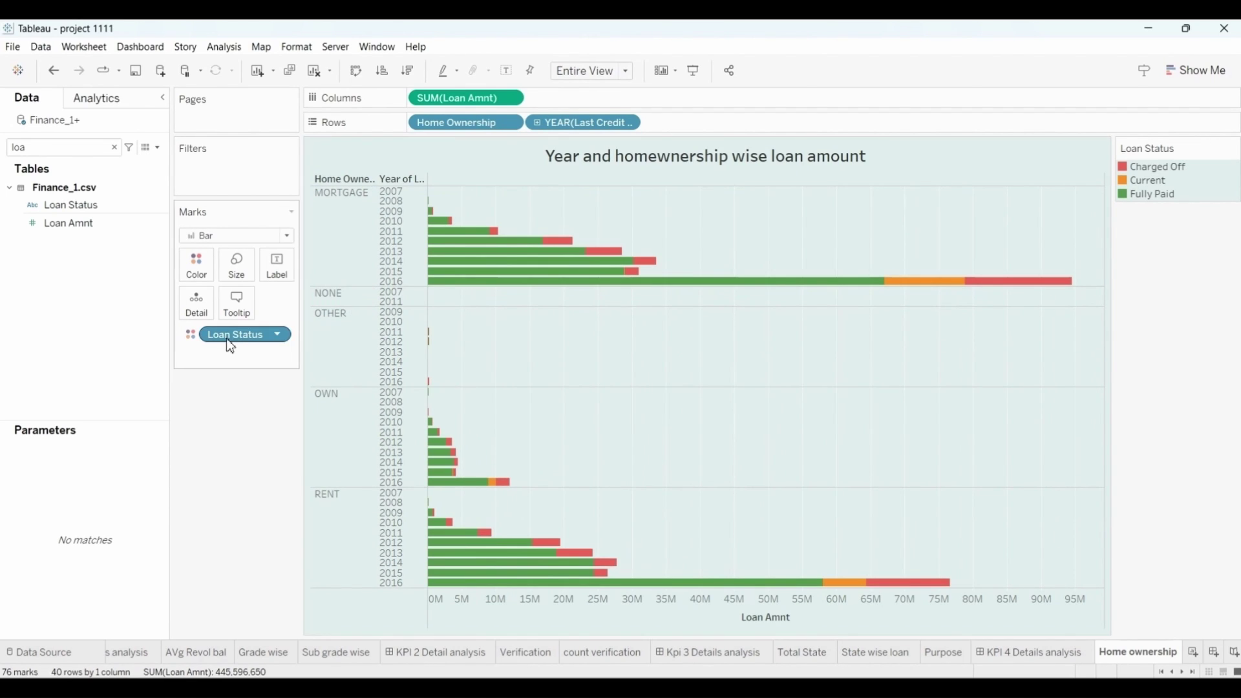
{"action": "left_click_drag", "start_coordinate": [486, 127], "coordinate": [252, 177]}
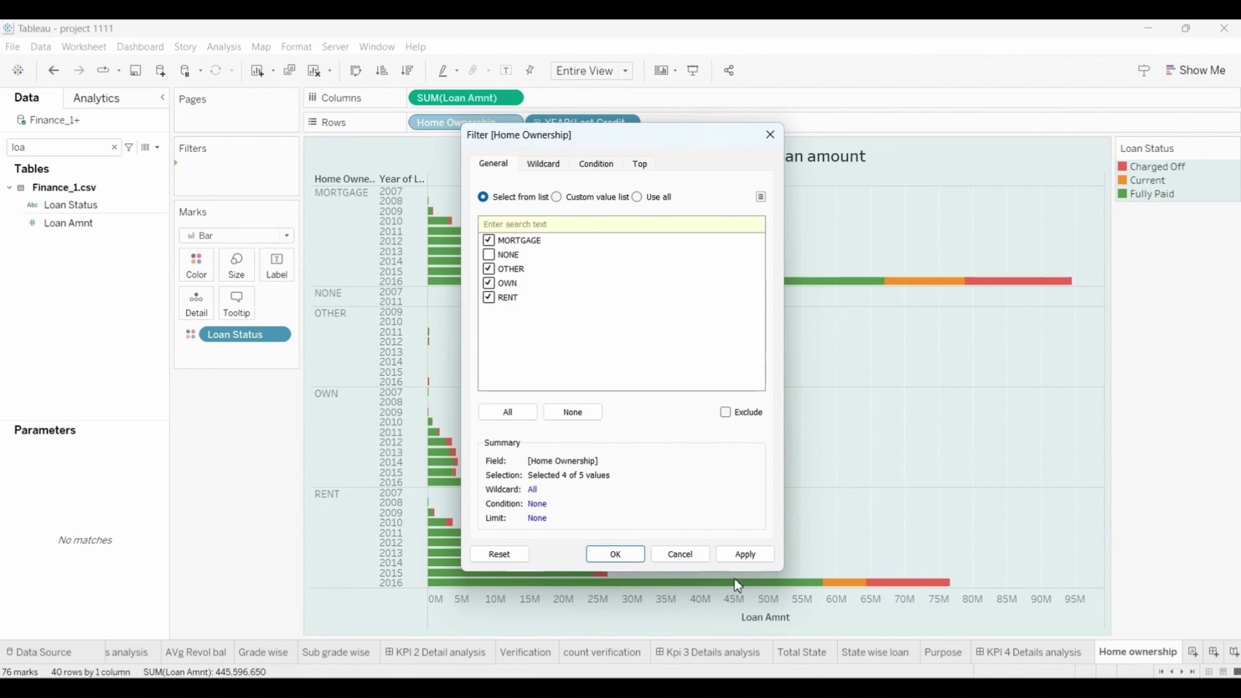
{"action": "left_click", "coordinate": [617, 554]}
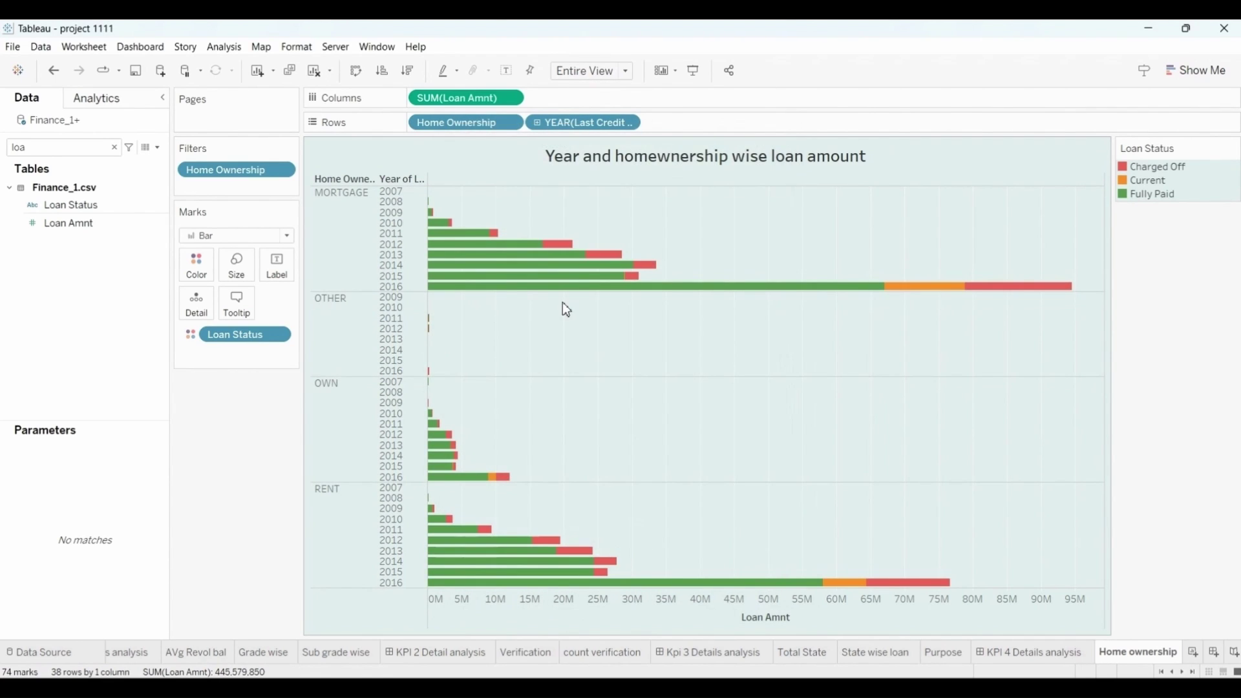
Duplicate the Home ownership worksheet and rename the copy as Home ownership loan.
{"action": "right_click", "coordinate": [1152, 658]}
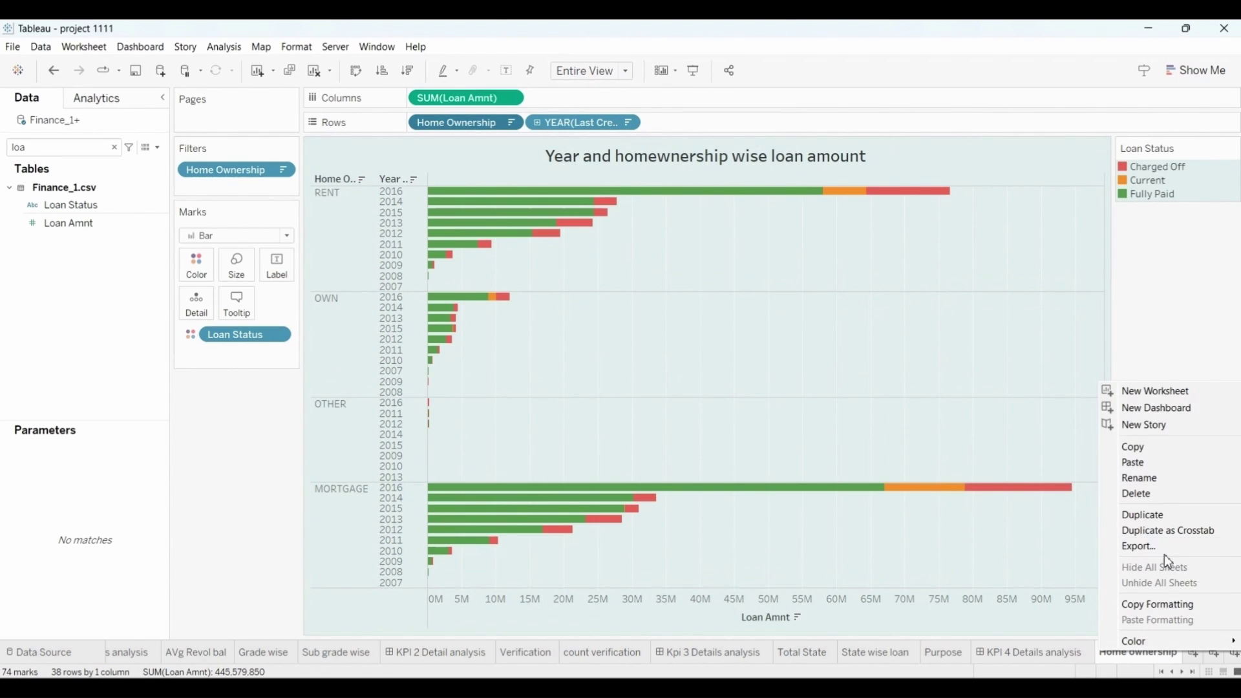
{"action": "left_click", "coordinate": [1152, 513]}
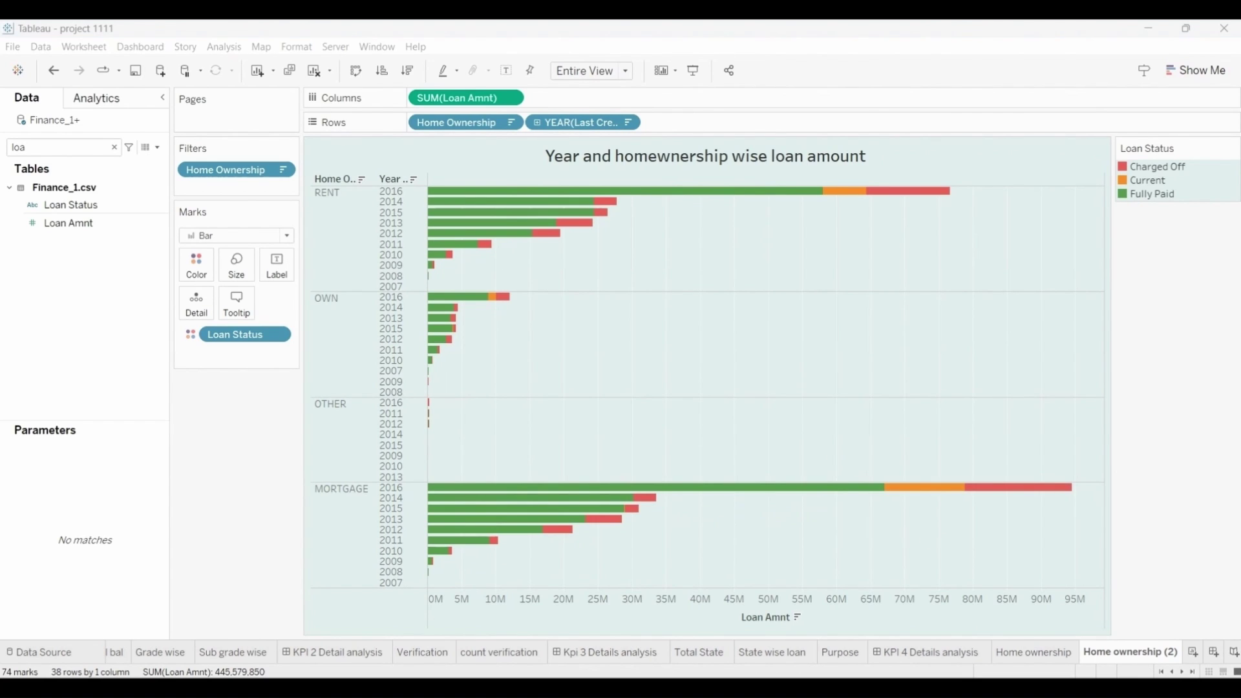
{"action": "right_click", "coordinate": [1101, 653]}
{"action": "left_click", "coordinate": [1135, 475]}
{"action": "type", "text": "Home ownership loan"}
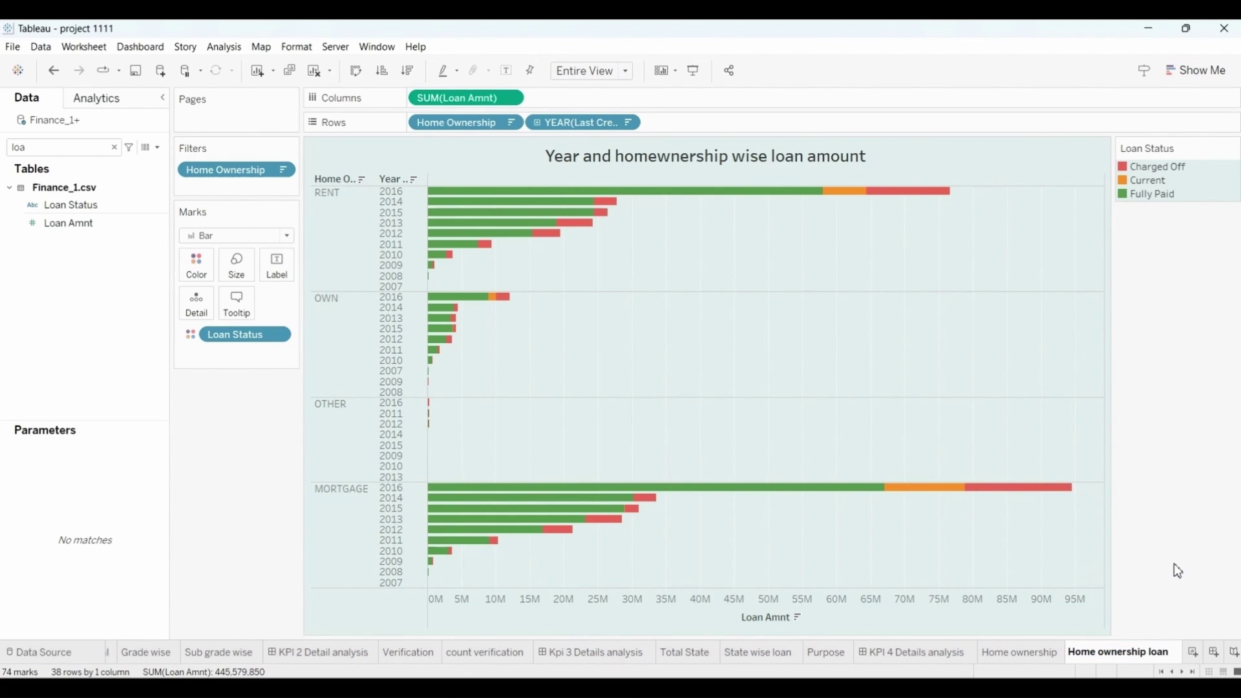
{"action": "key", "text": "Return"}
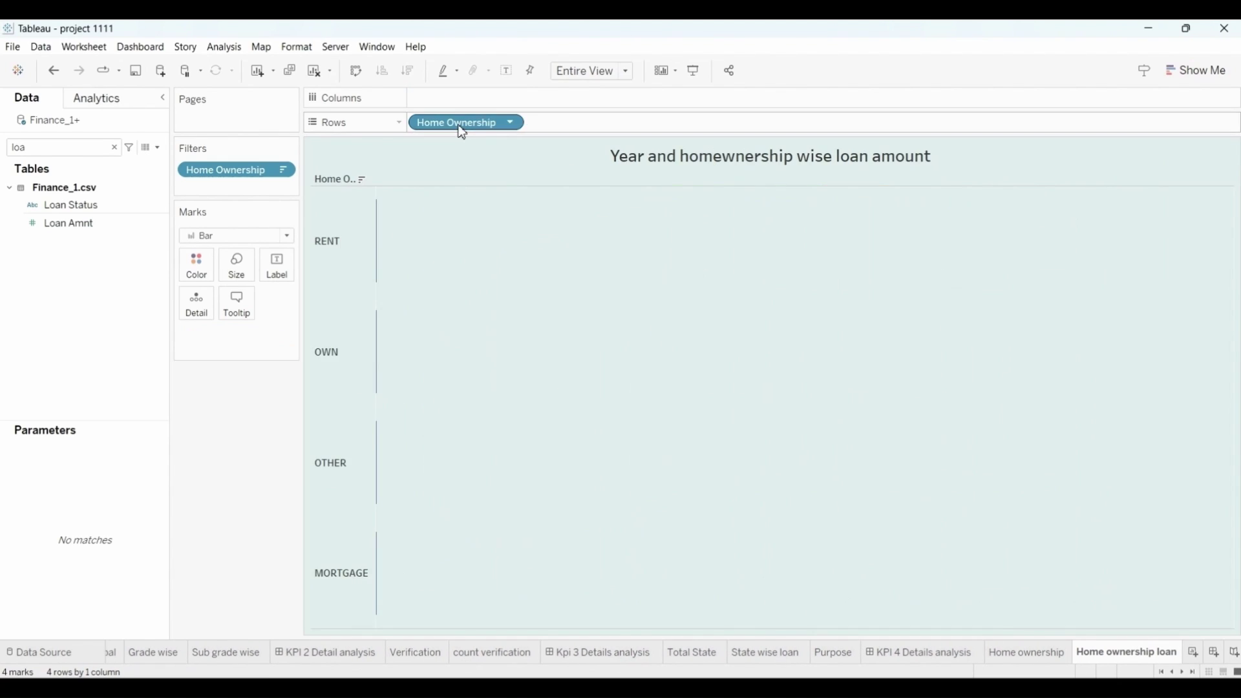
Remove Home Ownership from the rows and filters, and add it as columns.
{"action": "left_click_drag", "start_coordinate": [457, 124], "coordinate": [432, 73]}
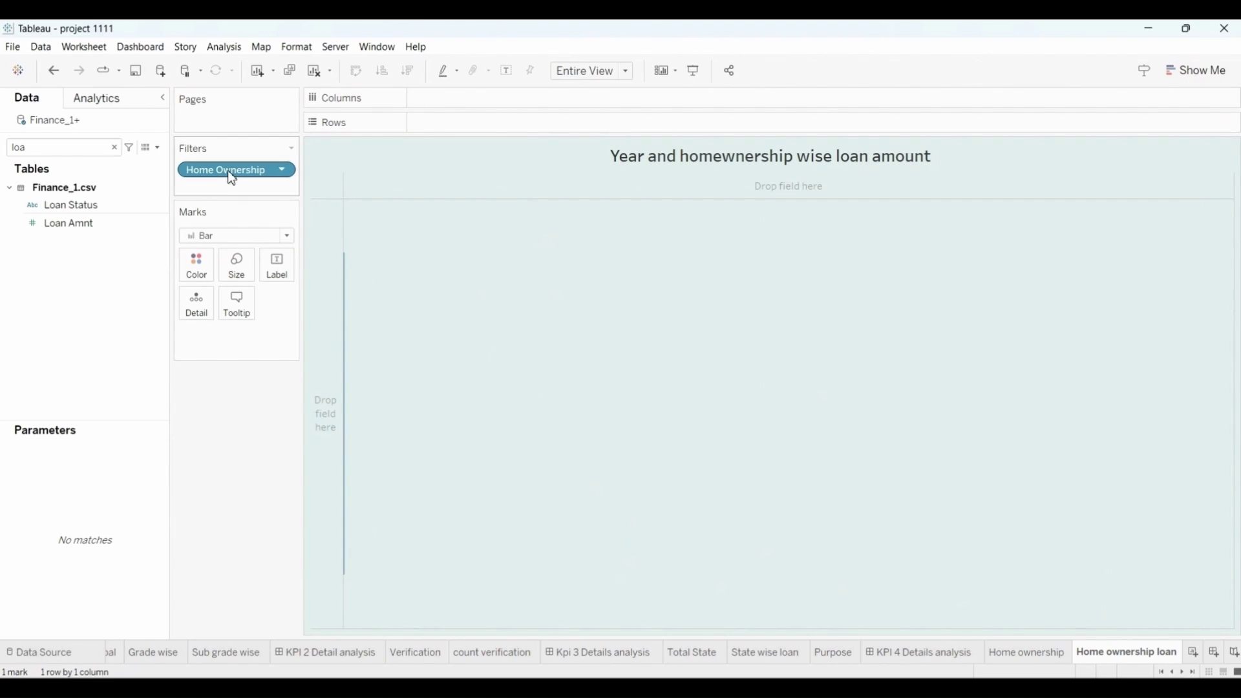
{"action": "left_click_drag", "start_coordinate": [228, 181], "coordinate": [61, 246]}
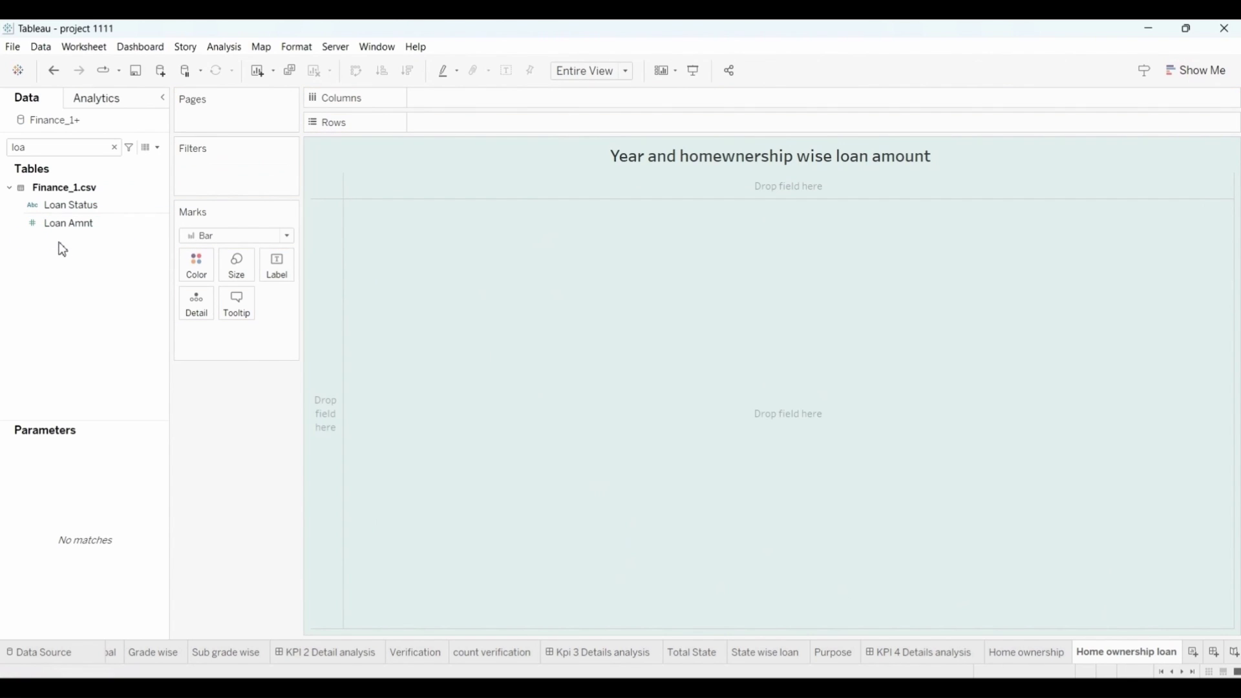
{"action": "left_click", "coordinate": [115, 148]}
{"action": "type", "text": "ho"}
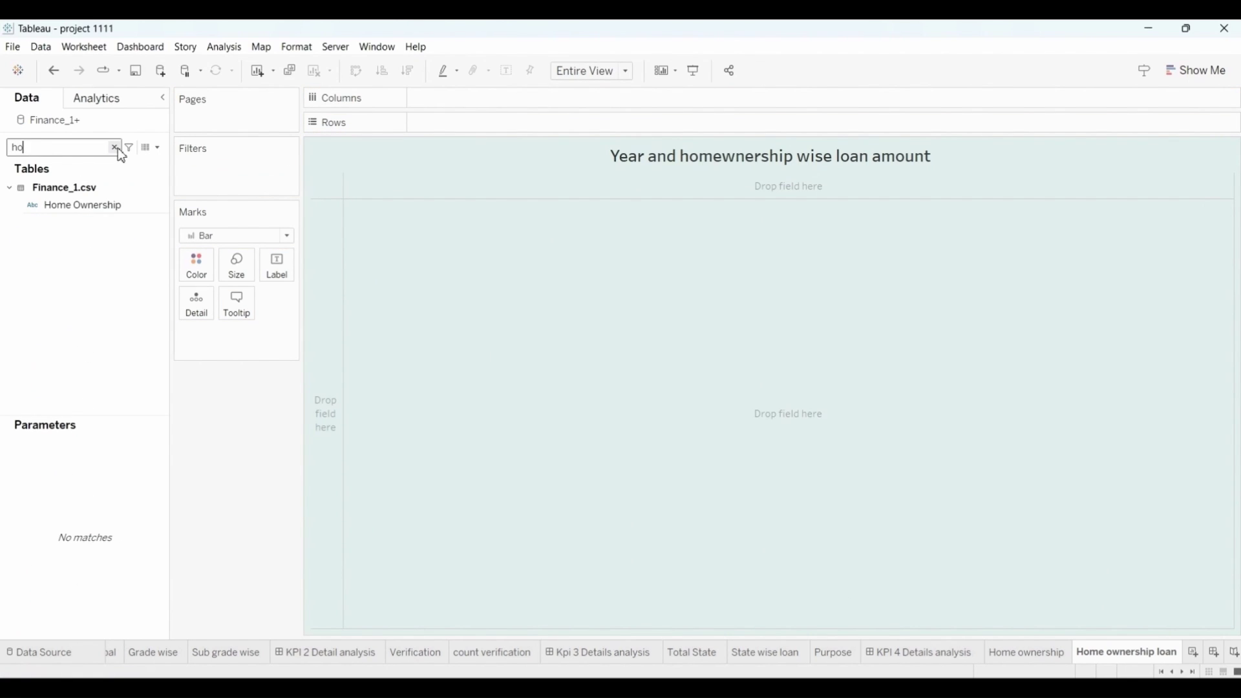
{"action": "left_click_drag", "start_coordinate": [97, 206], "coordinate": [485, 100]}
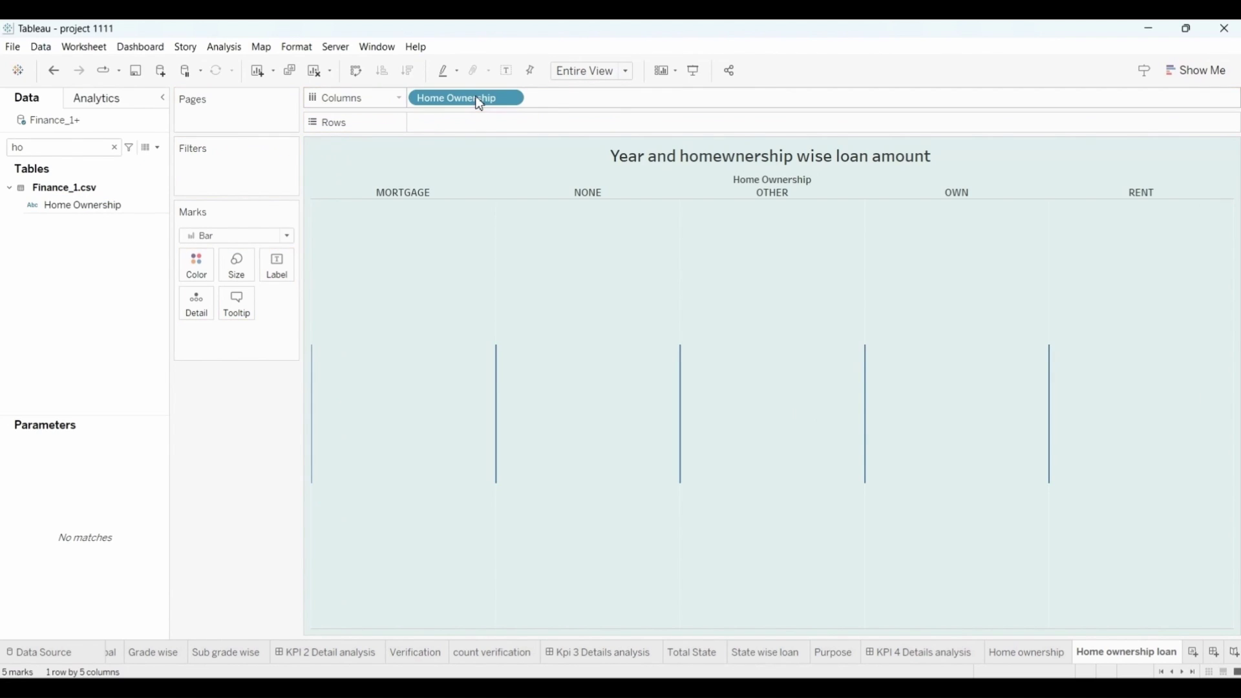
Add the sum of Loan Amnt as rows and sort the home ownership bars in descending order.
{"action": "left_click", "coordinate": [115, 148]}
{"action": "type", "text": "loa"}
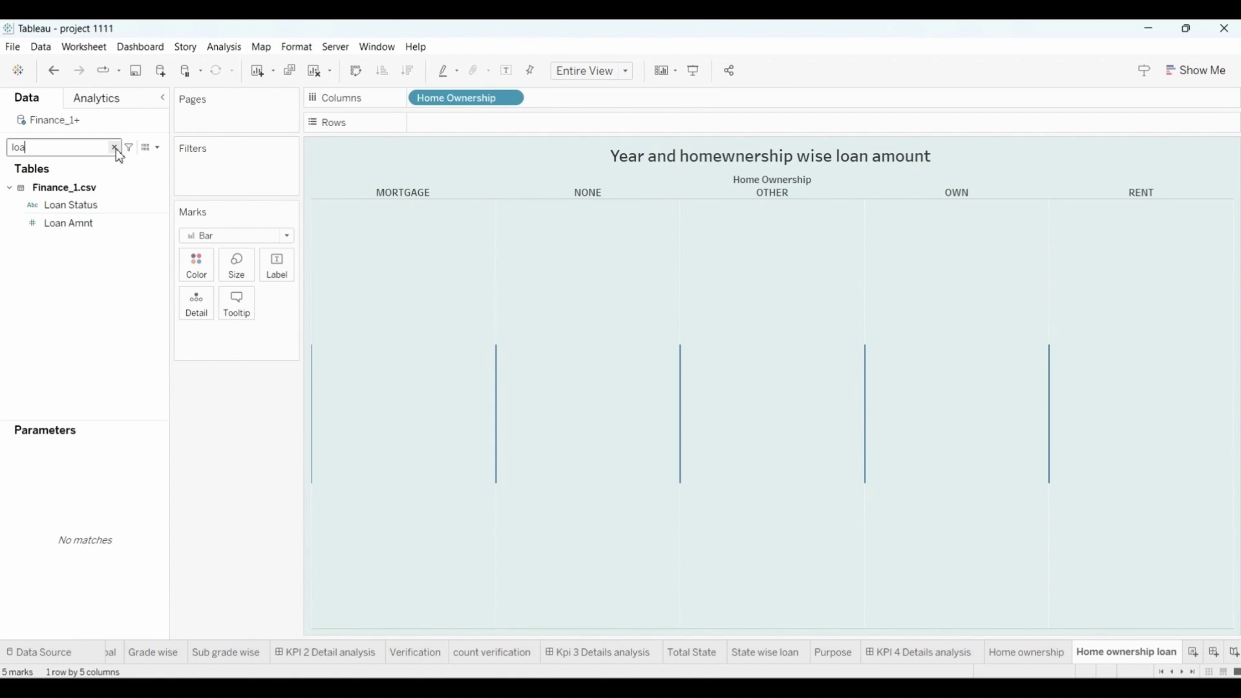
{"action": "left_click_drag", "start_coordinate": [73, 224], "coordinate": [430, 128]}
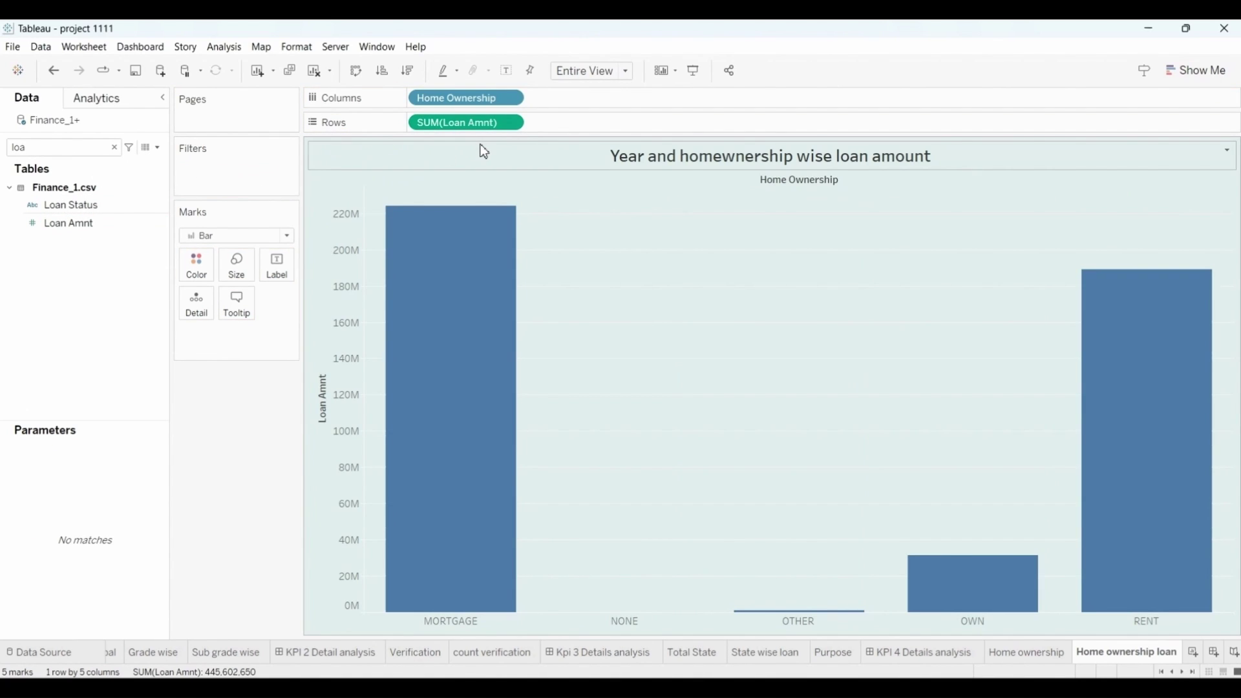
{"action": "left_click", "coordinate": [409, 74]}
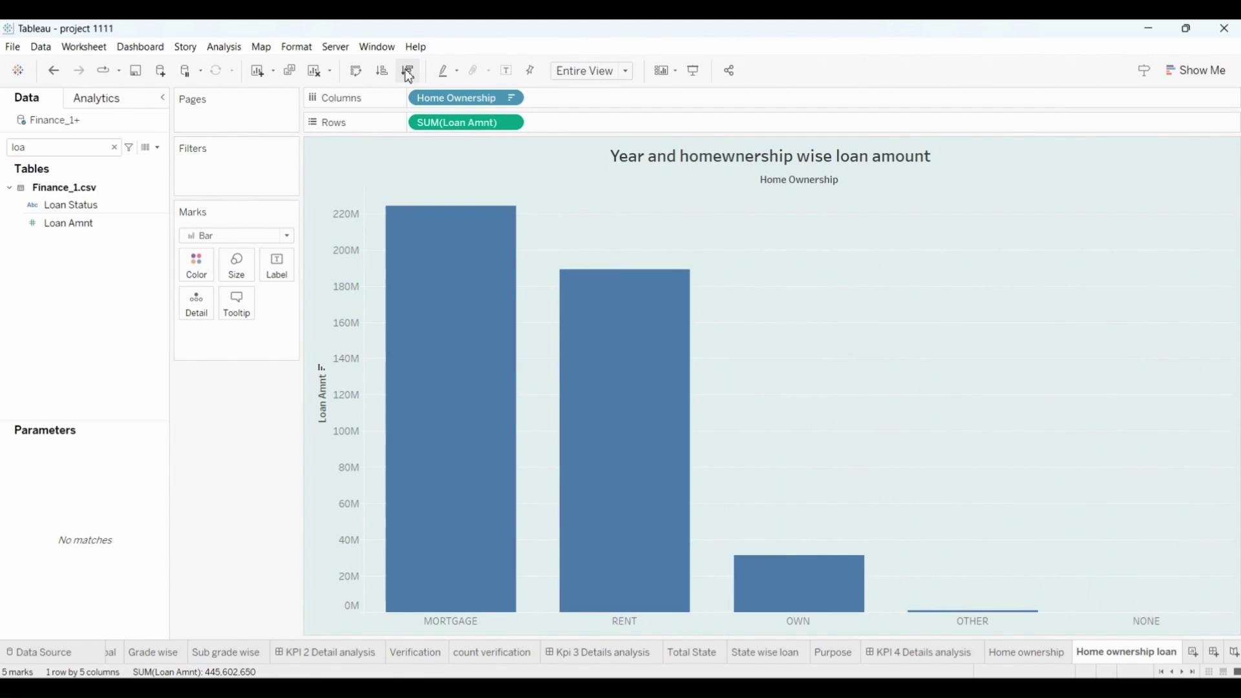
Colour the bars by Home Ownership and hide the Loan Amnt axis header.
{"action": "mouse_move", "coordinate": [534, 232]}
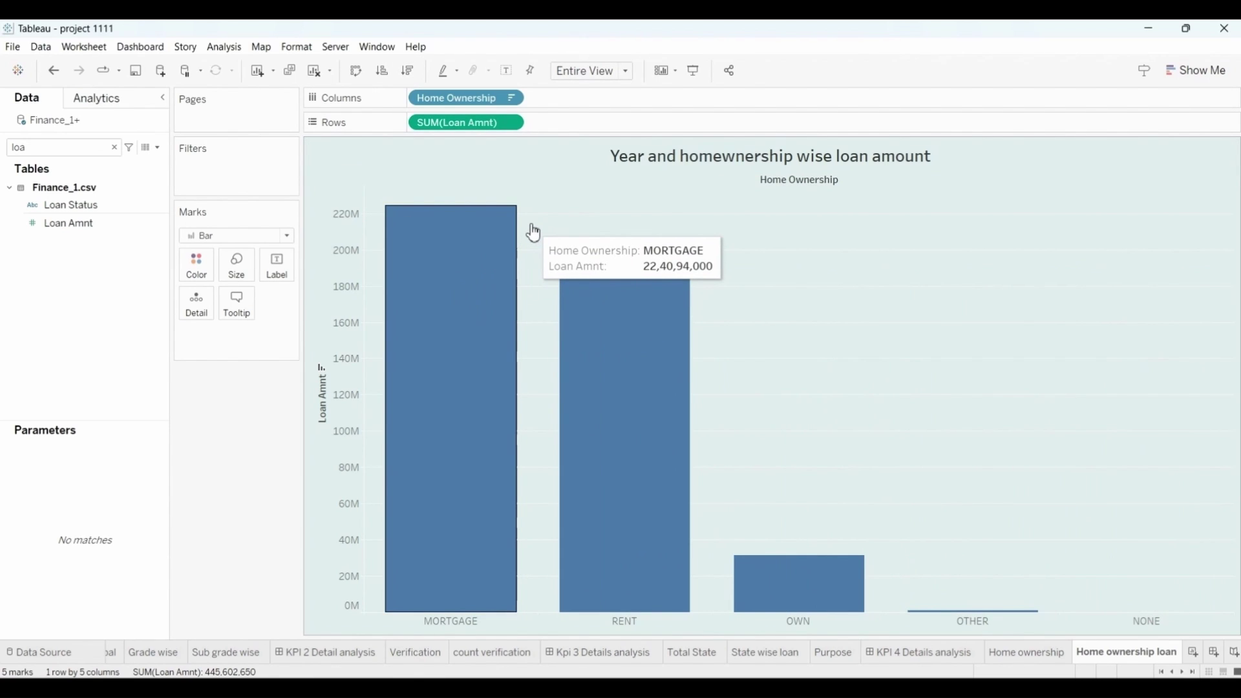
{"action": "left_click_drag", "start_coordinate": [457, 98], "coordinate": [197, 265]}
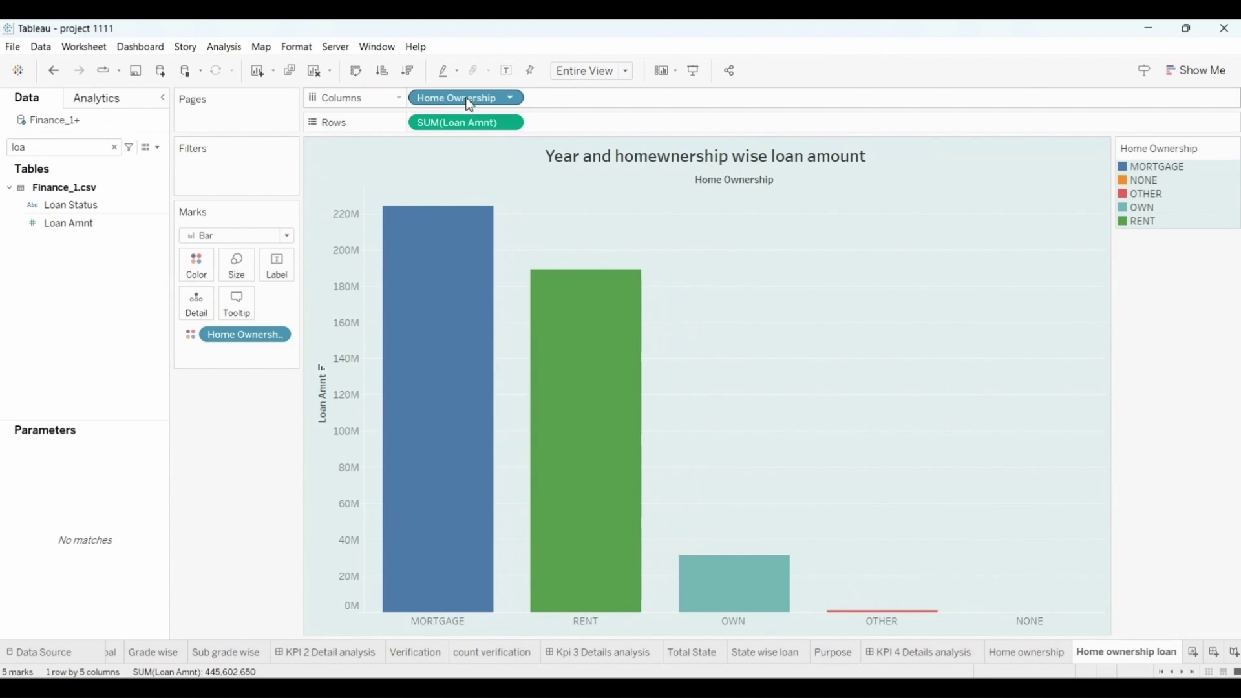
{"action": "left_click_drag", "start_coordinate": [470, 129], "coordinate": [349, 271]}
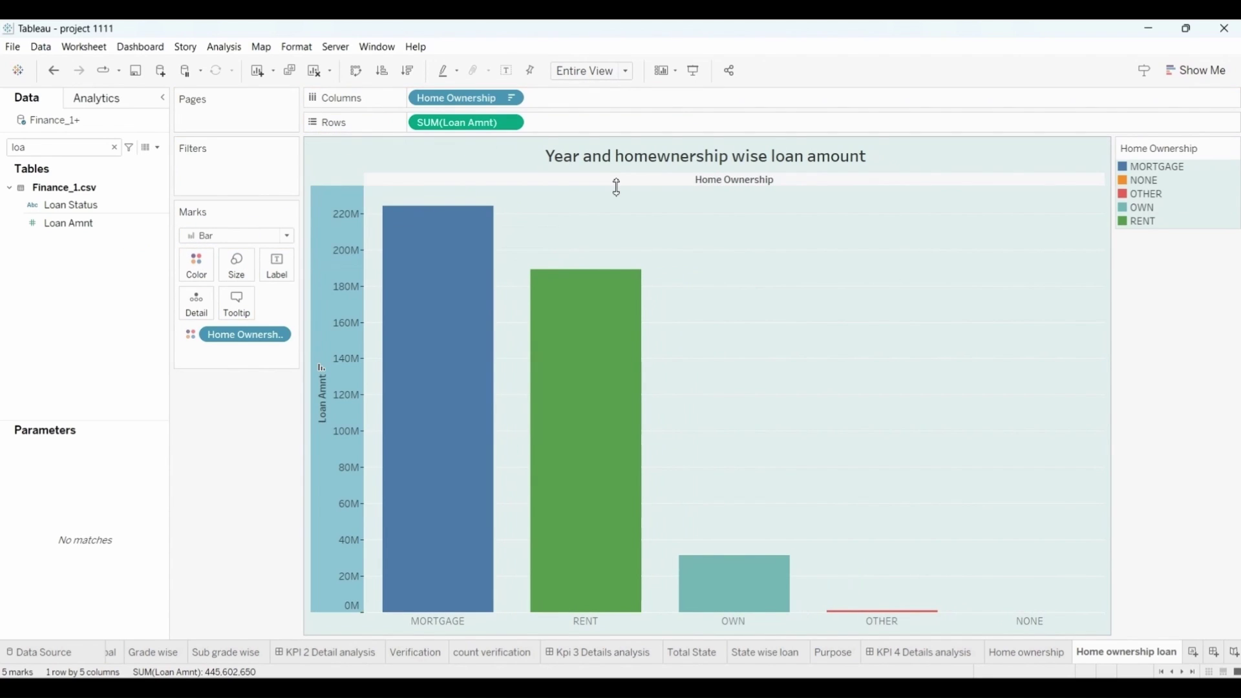
{"action": "right_click", "coordinate": [348, 241]}
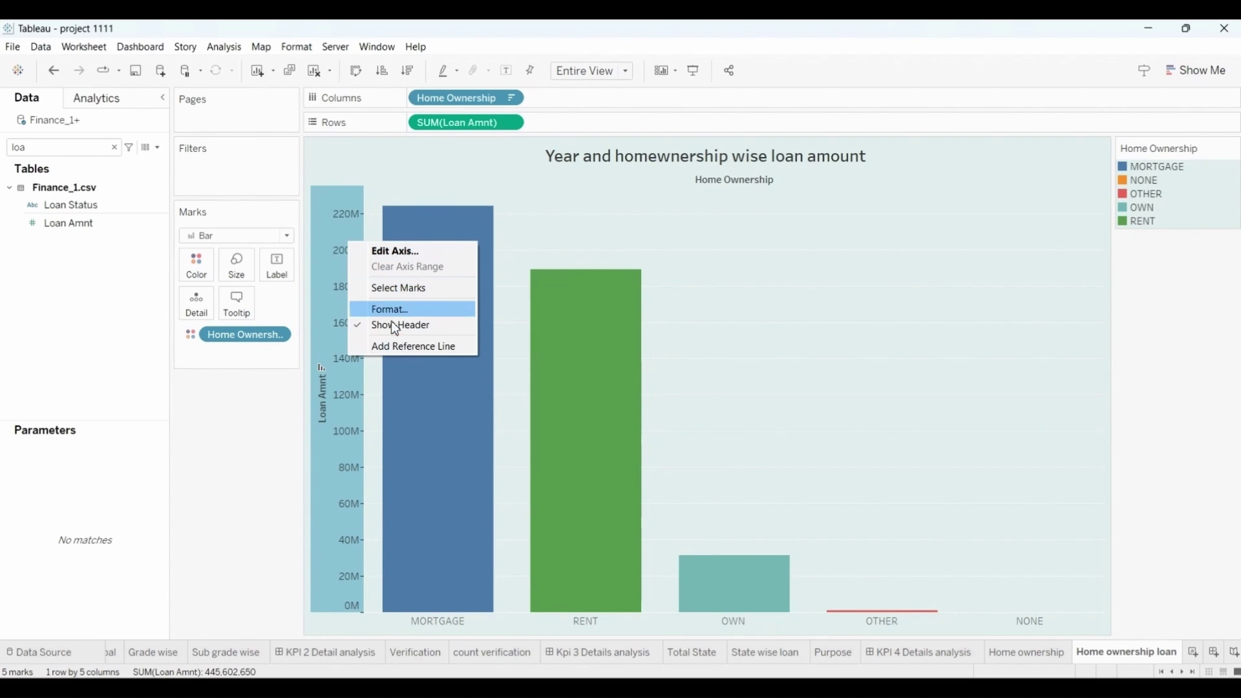
{"action": "left_click", "coordinate": [405, 325]}
Label the bars with the sum of Loan Amnt, calculated as percent of total.
{"action": "left_click_drag", "start_coordinate": [464, 129], "coordinate": [276, 261]}
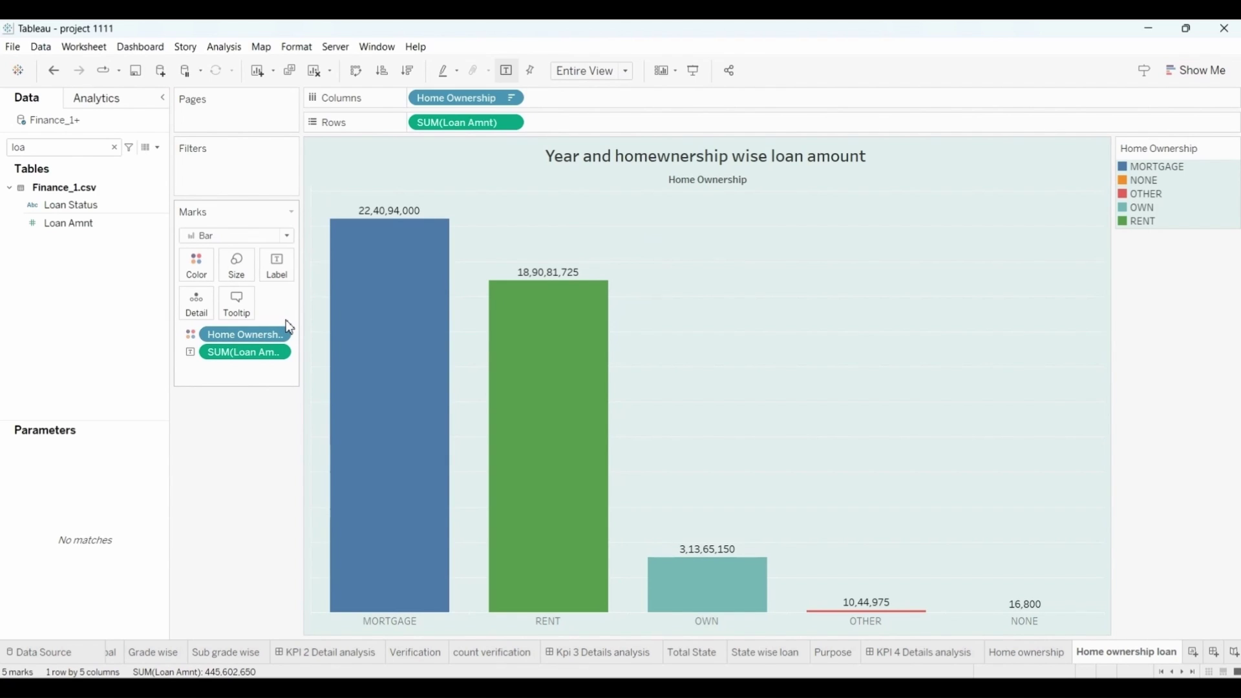
{"action": "left_click", "coordinate": [284, 352]}
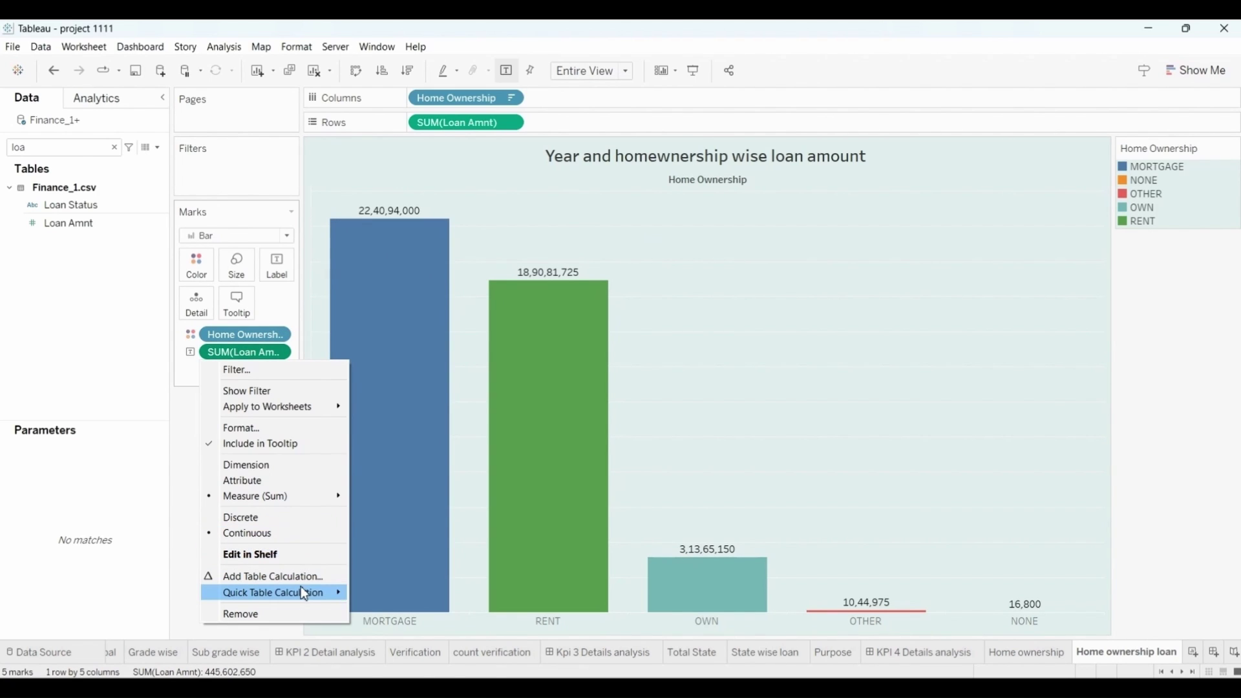
{"action": "mouse_move", "coordinate": [303, 593]}
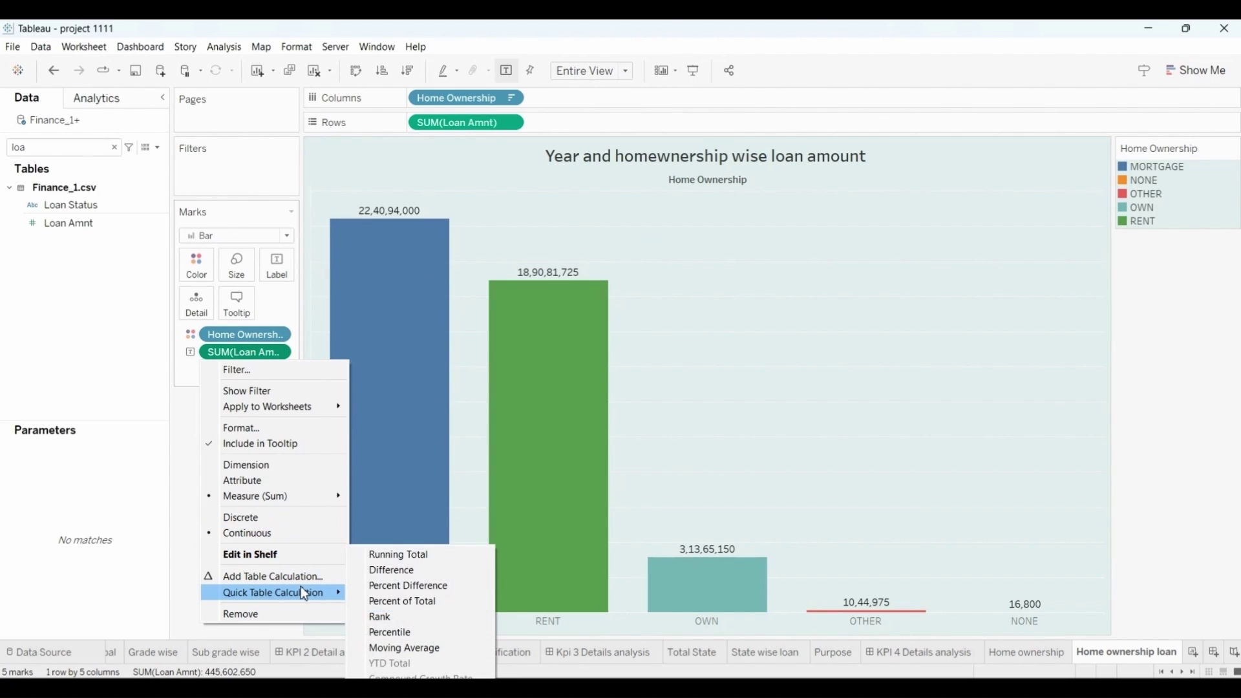
{"action": "left_click", "coordinate": [399, 600]}
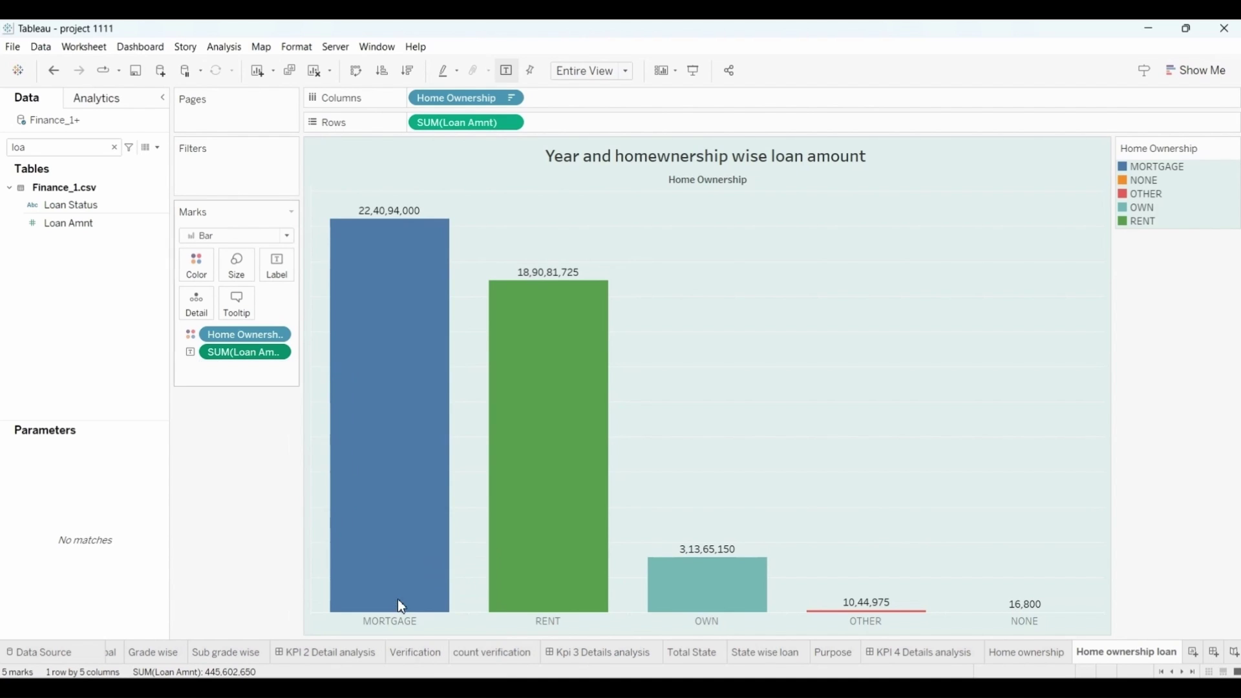
Add a second Loan Amnt sum to the bar labels and format its numbers as $0M currency.
{"action": "left_click_drag", "start_coordinate": [460, 124], "coordinate": [271, 267]}
{"action": "right_click", "coordinate": [285, 370]}
{"action": "left_click", "coordinate": [285, 447]}
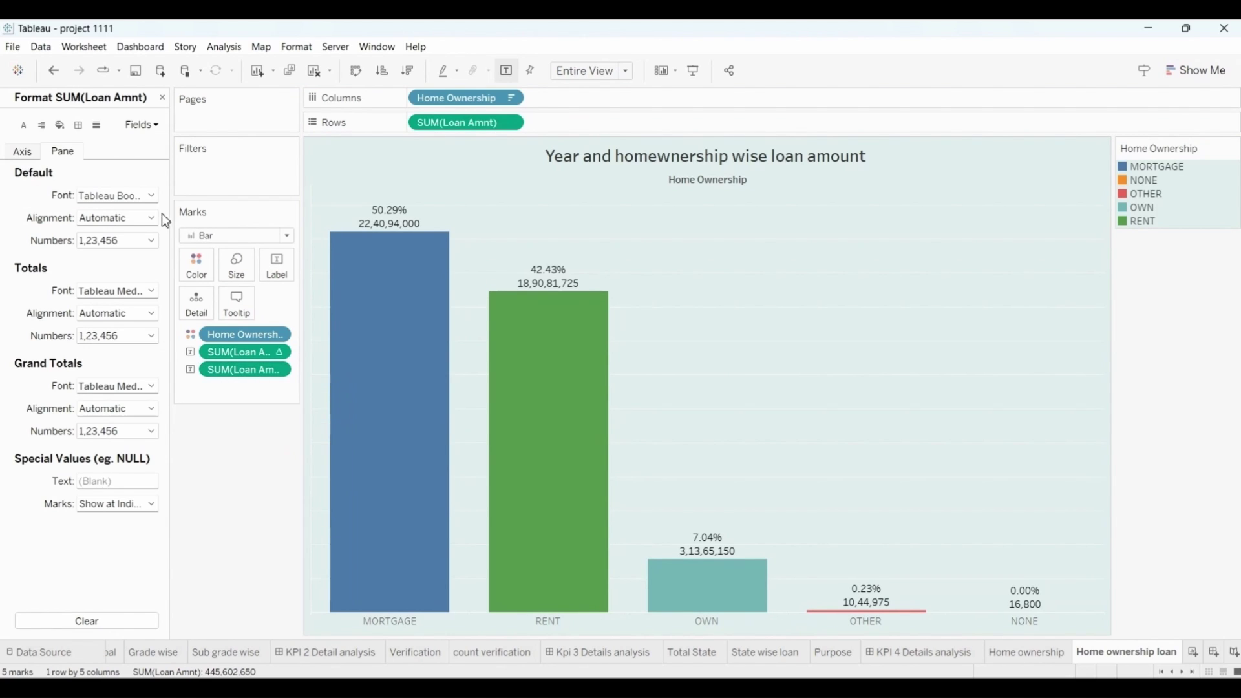
{"action": "left_click", "coordinate": [148, 240]}
{"action": "left_click", "coordinate": [118, 301]}
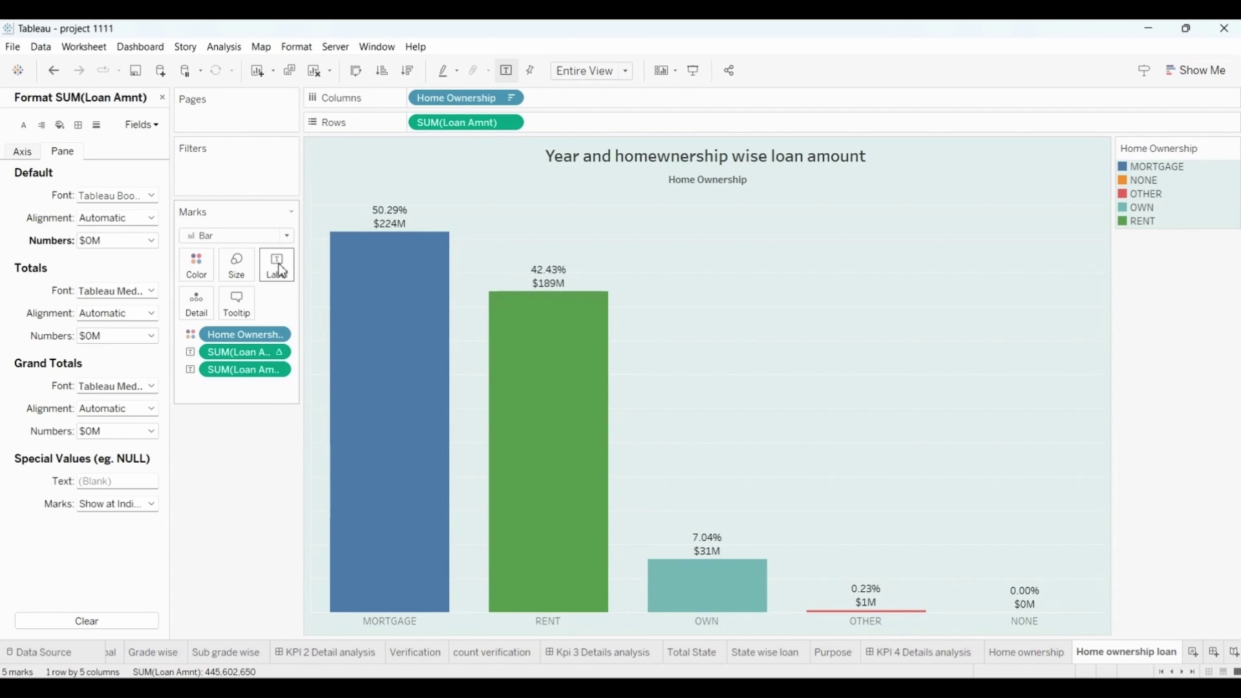
Edit the label text to the single line "<% of Total SUM(Loan Amnt)>(<SUM(Loan Amnt)>)".
{"action": "left_click", "coordinate": [282, 271]}
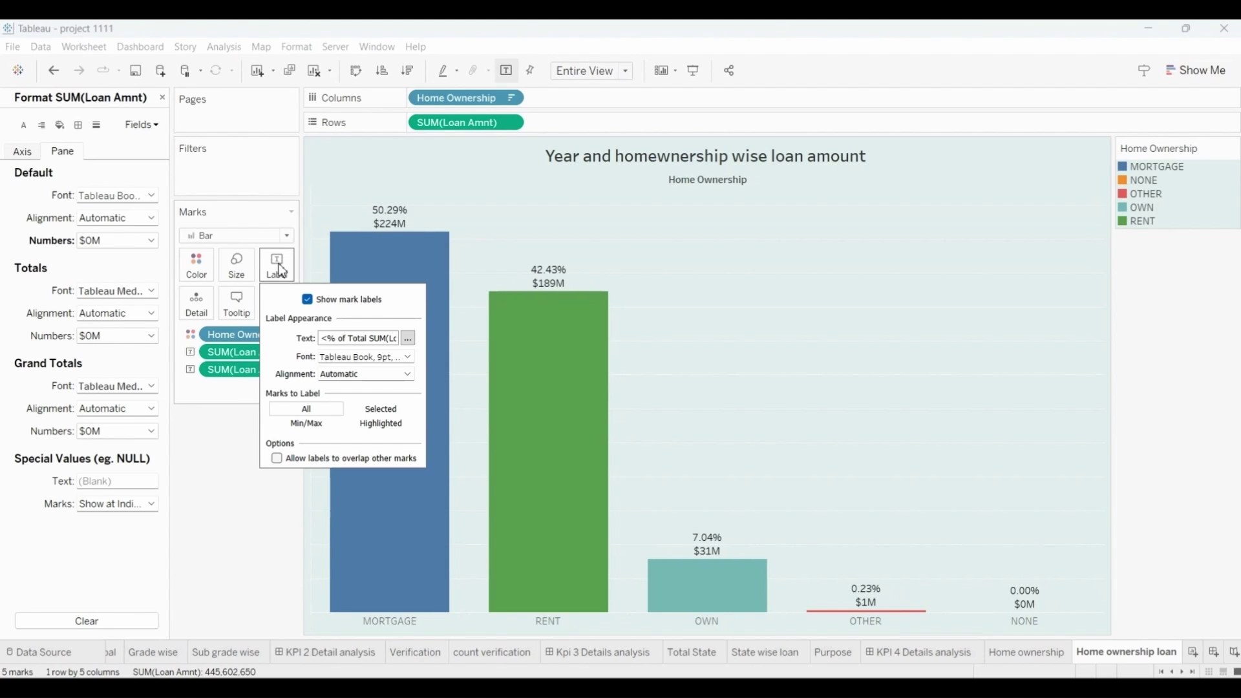
{"action": "left_click", "coordinate": [408, 338]}
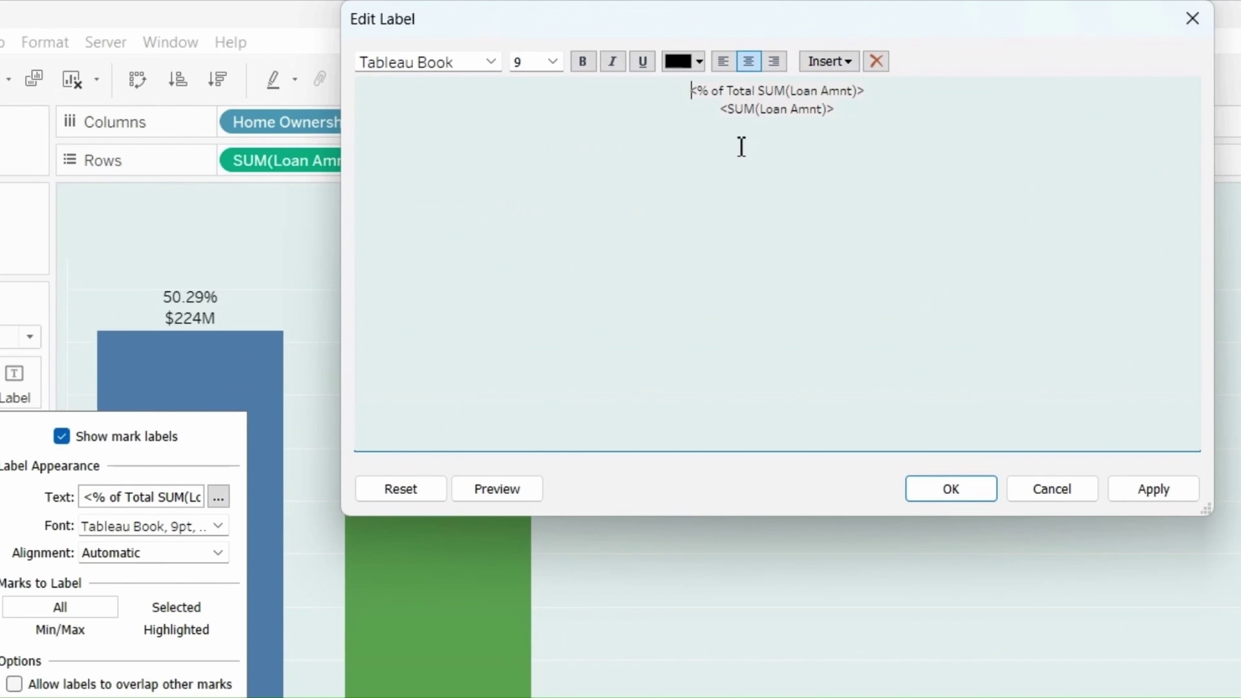
{"action": "triple_click", "coordinate": [742, 147]}
{"action": "key", "text": "ctrl+c"}
{"action": "key", "text": "BackSpace"}
{"action": "type", "text": "("}
{"action": "key", "text": "ctrl+v"}
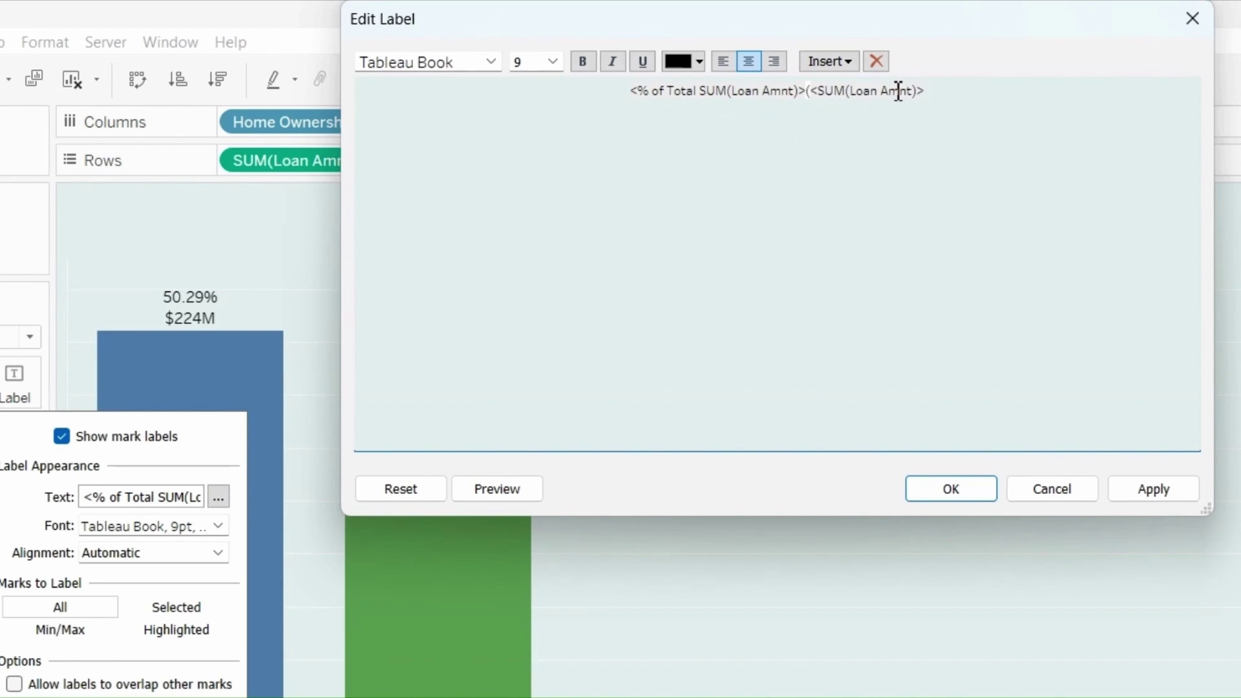
{"action": "type", "text": ")"}
Set the whole label text to font size 12 and apply it to the bars.
{"action": "key", "text": "ctrl+a"}
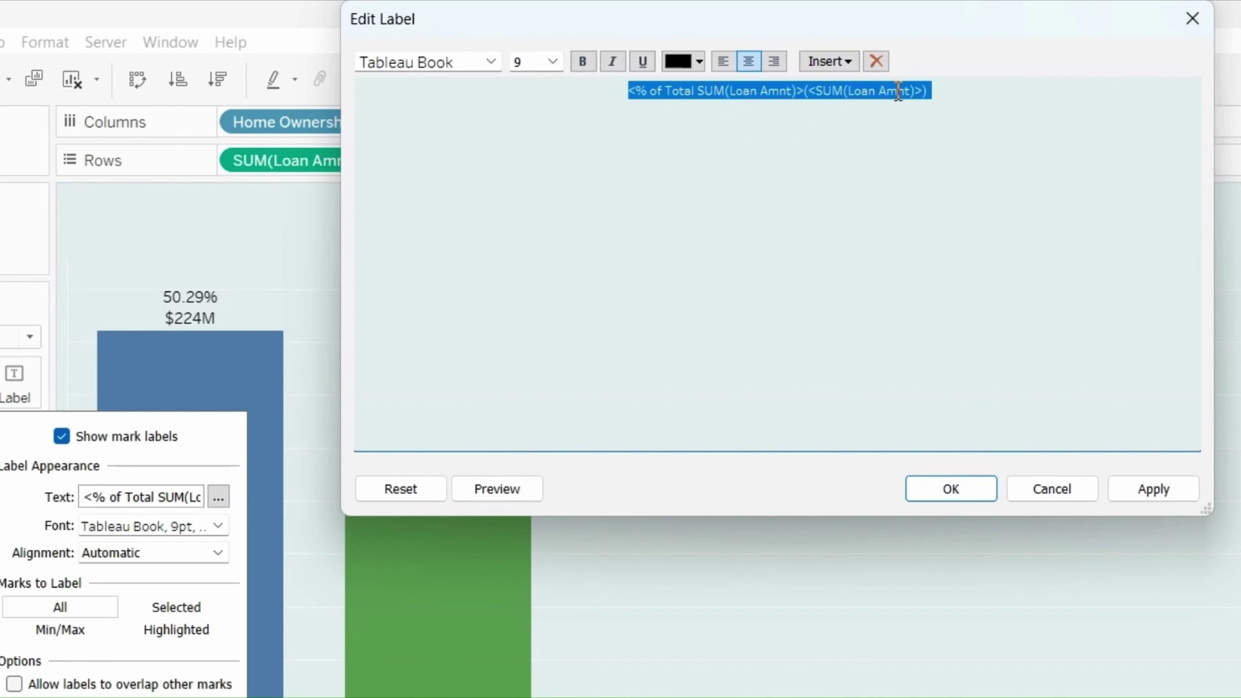
{"action": "left_click", "coordinate": [552, 64]}
{"action": "left_click", "coordinate": [526, 180]}
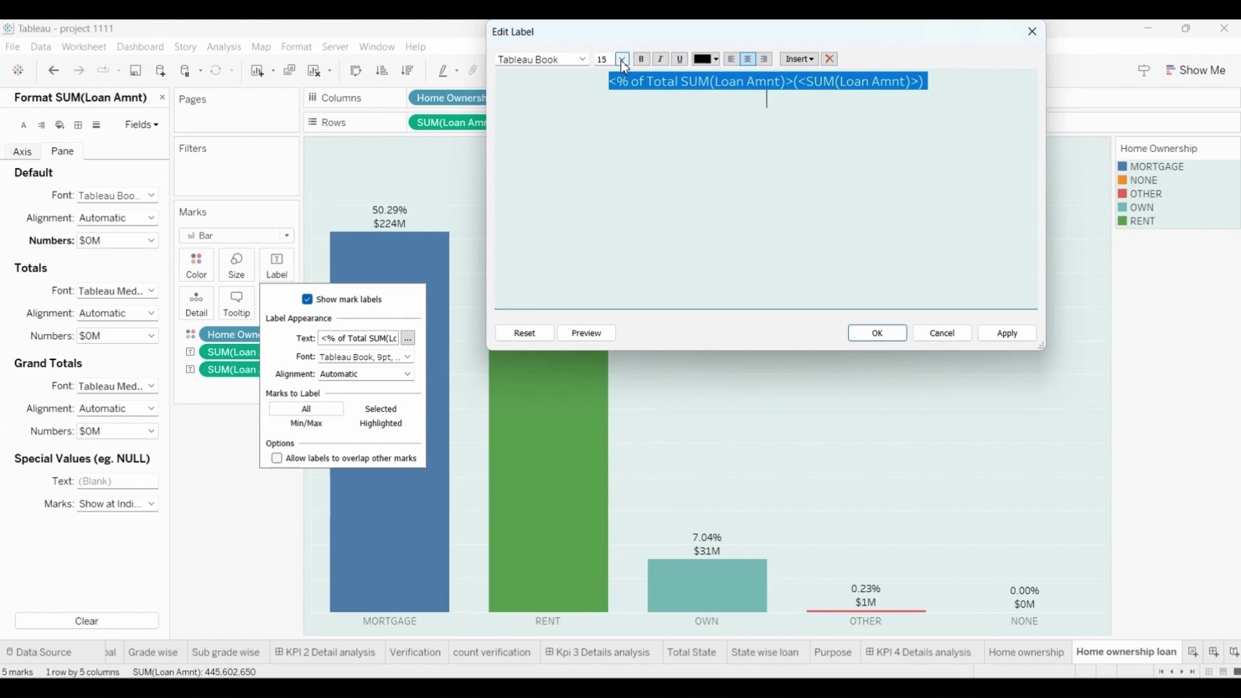
{"action": "left_click", "coordinate": [553, 61]}
{"action": "left_click", "coordinate": [530, 145]}
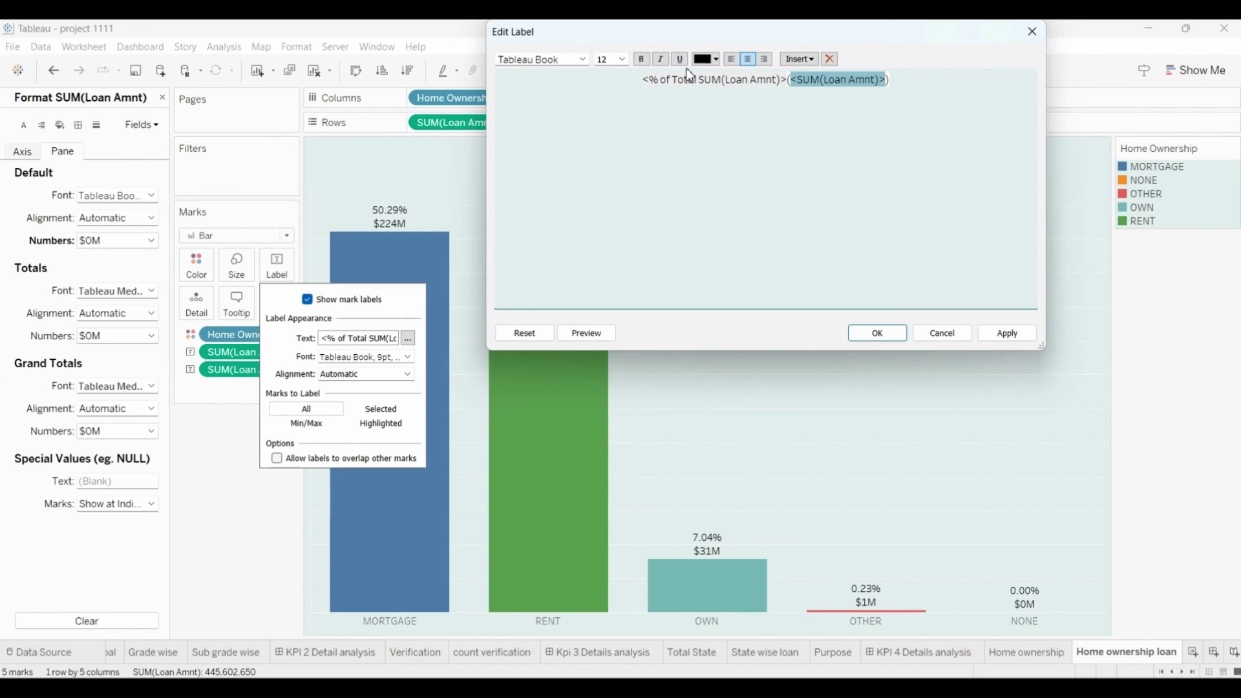
{"action": "left_click", "coordinate": [874, 332]}
{"action": "left_click", "coordinate": [740, 318]}
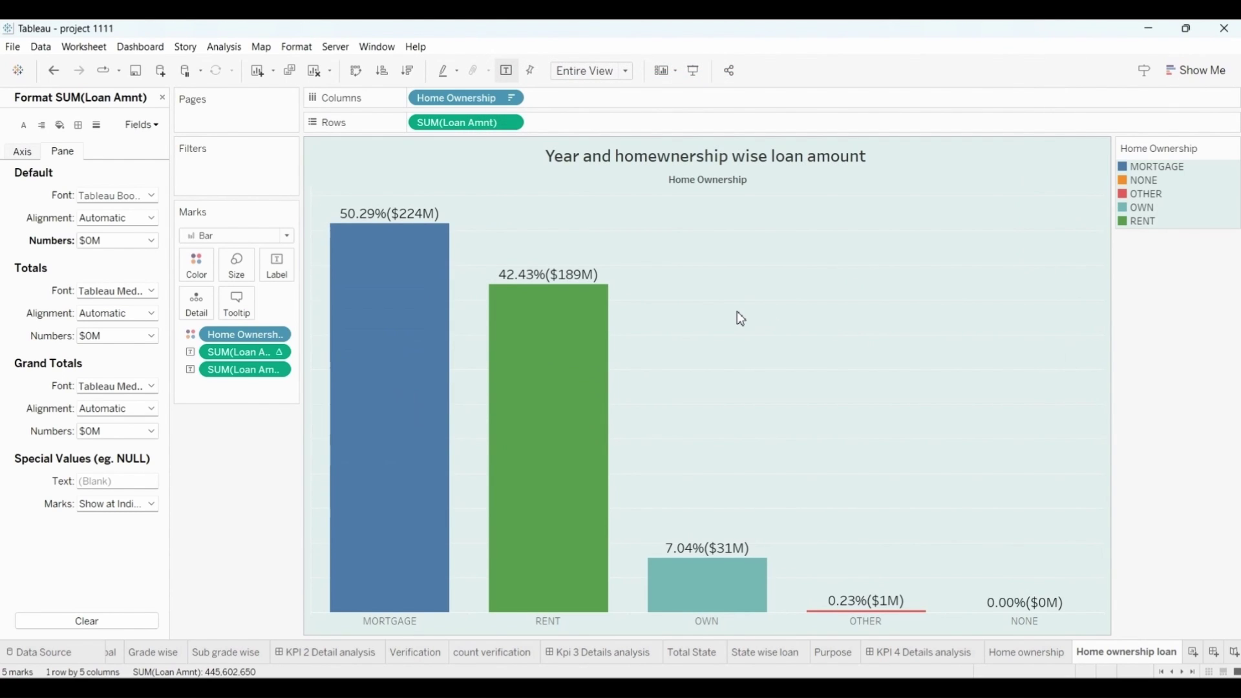
{"action": "mouse_move", "coordinate": [365, 226]}
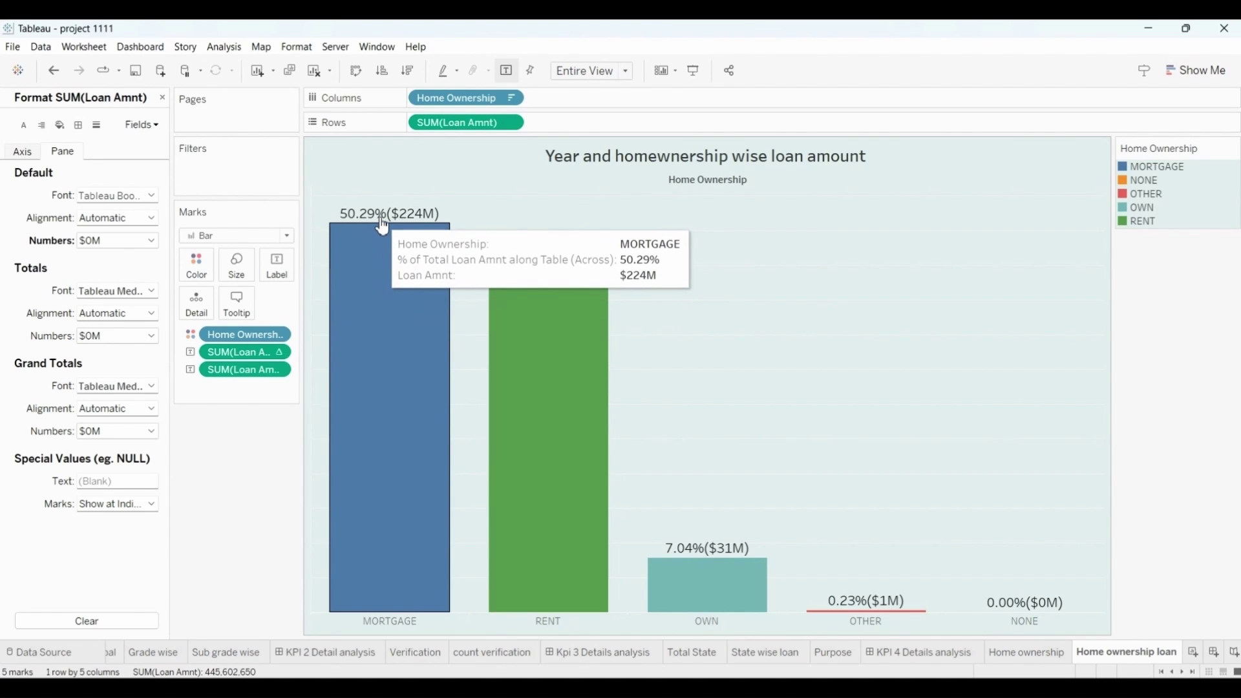
Create a new dashboard and rename it "KPI 5 Details analysis".
{"action": "mouse_move", "coordinate": [568, 326]}
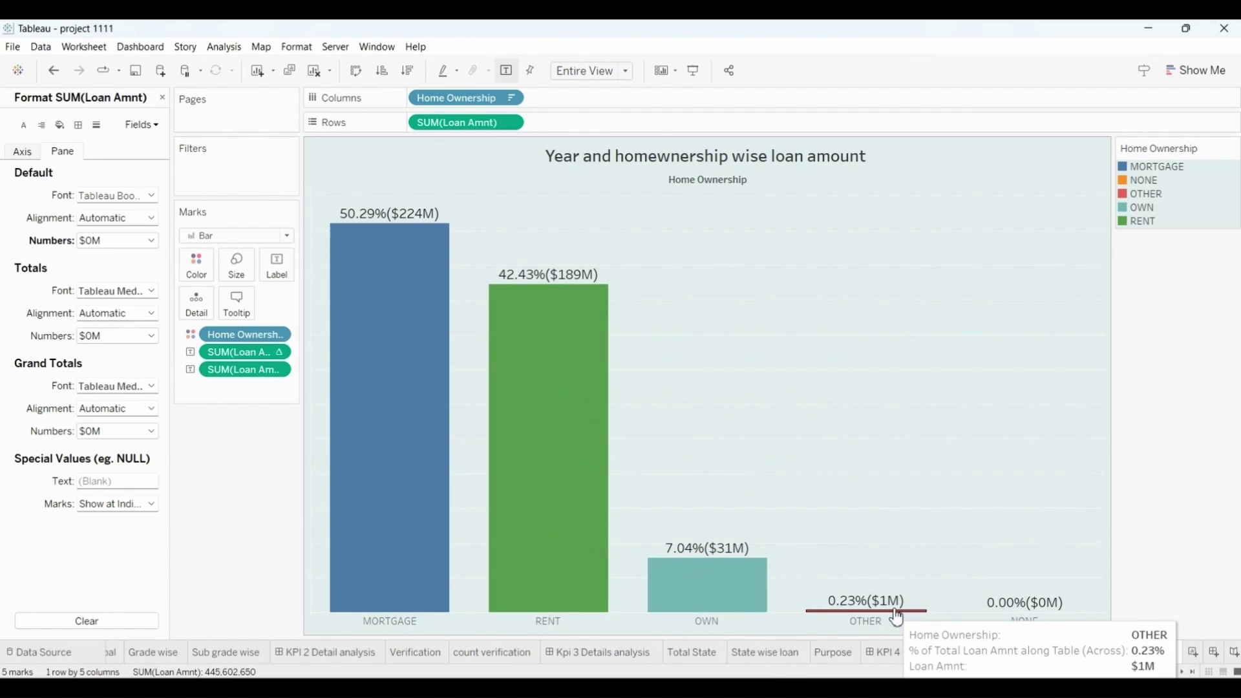
{"action": "left_click", "coordinate": [1219, 662]}
{"action": "right_click", "coordinate": [1153, 654]}
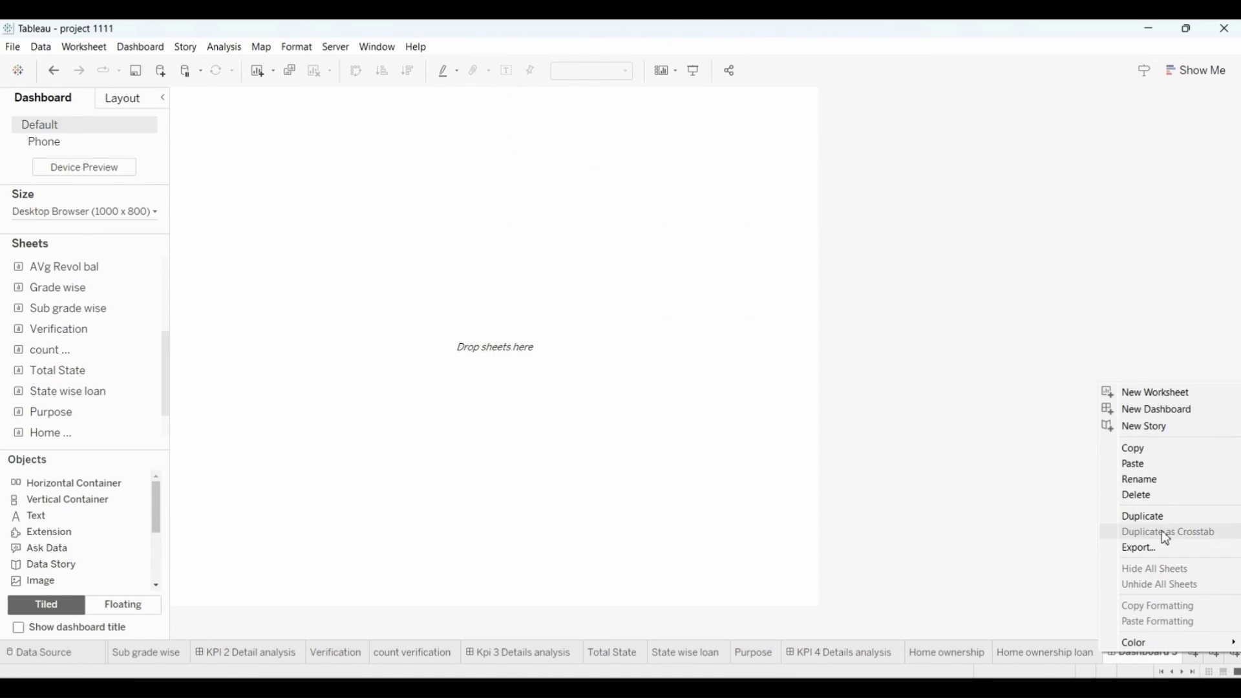
{"action": "left_click", "coordinate": [1155, 480]}
{"action": "type", "text": "KPI"}
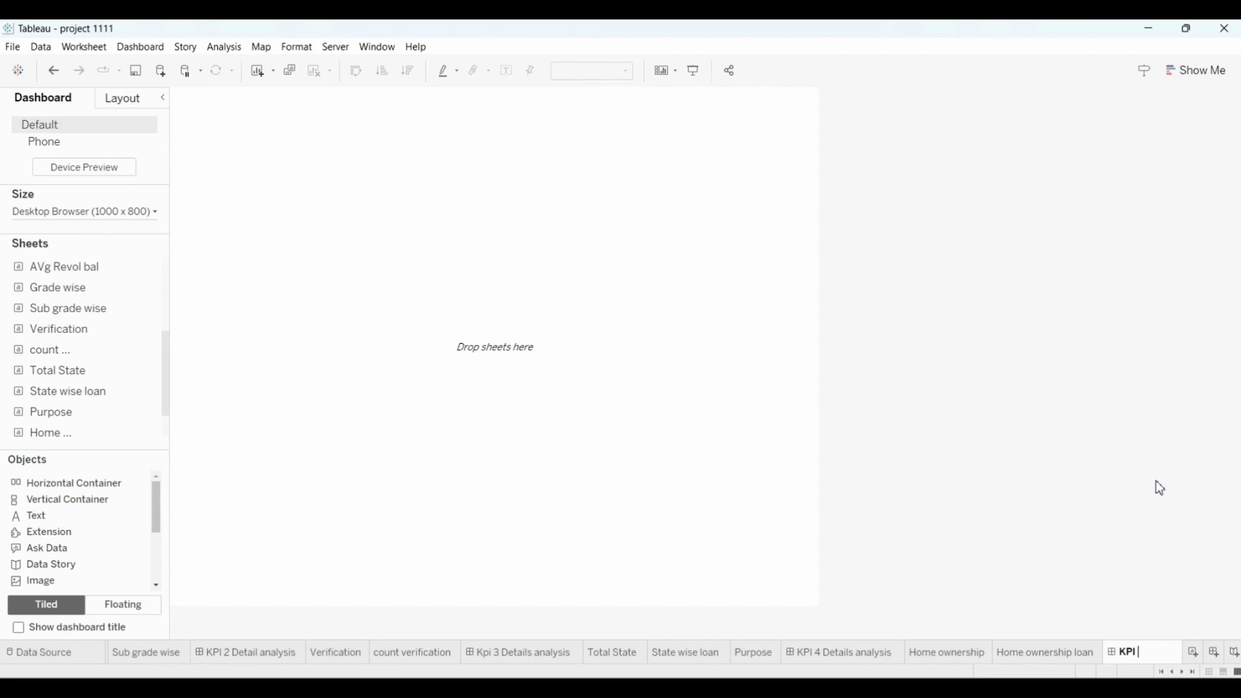
{"action": "type", "text": " 5 Details analysis"}
{"action": "key", "text": "Return"}
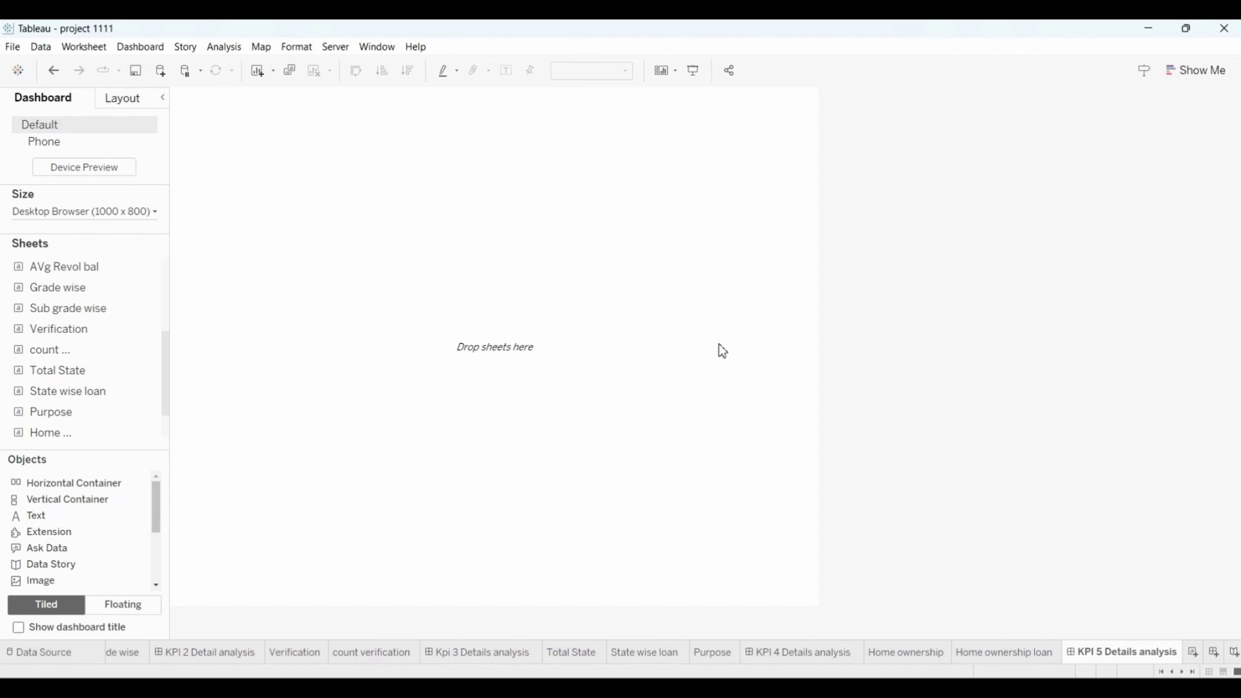
Set the KPI 5 Details analysis dashboard's size to Automatic.
{"action": "left_click", "coordinate": [150, 215]}
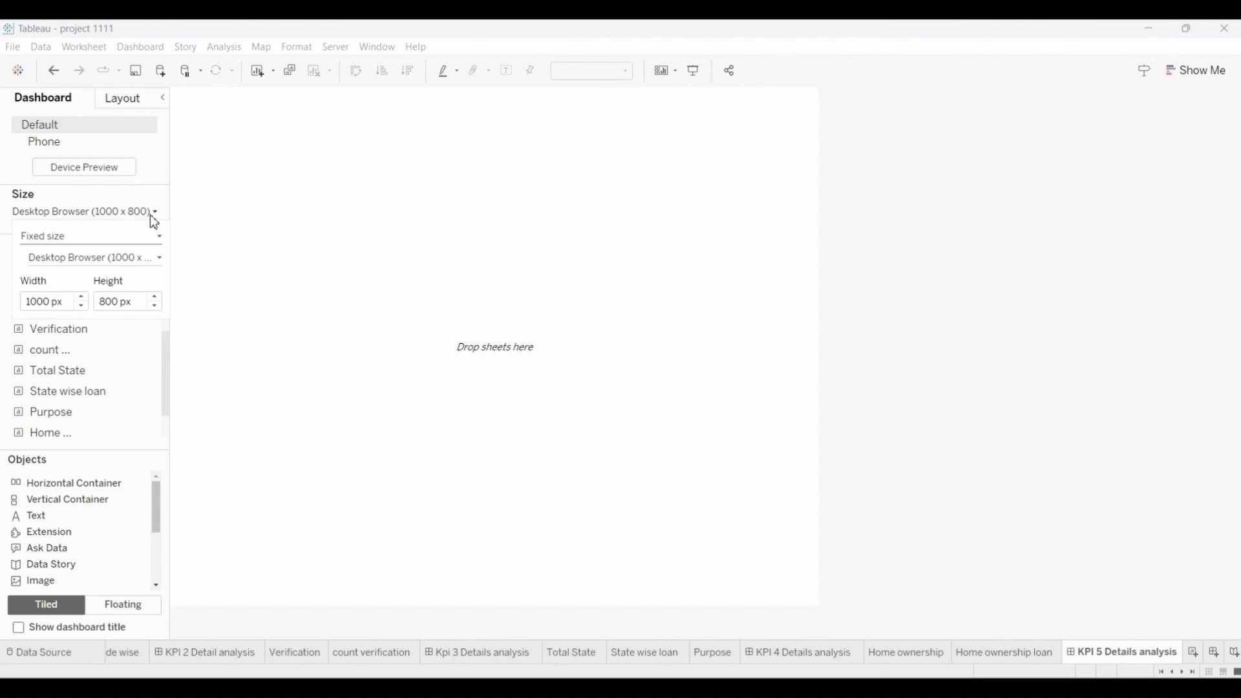
{"action": "left_click", "coordinate": [91, 237]}
{"action": "left_click", "coordinate": [58, 263]}
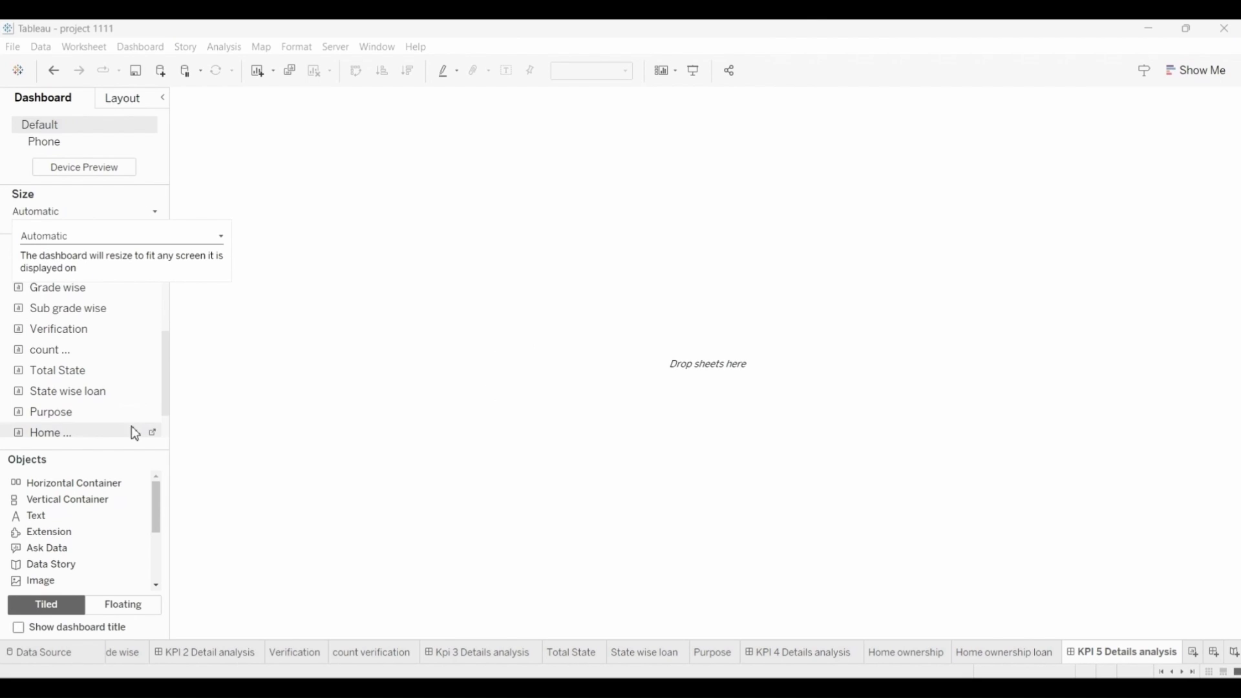
Add the Home ownership and Home ownership loan sheets to the dashboard, one above the other, and select the upper chart.
{"action": "scroll", "coordinate": [84, 408], "scroll_direction": "down", "scroll_amount": 1}
{"action": "left_click_drag", "start_coordinate": [75, 414], "coordinate": [357, 327]}
{"action": "double_click", "coordinate": [61, 427]}
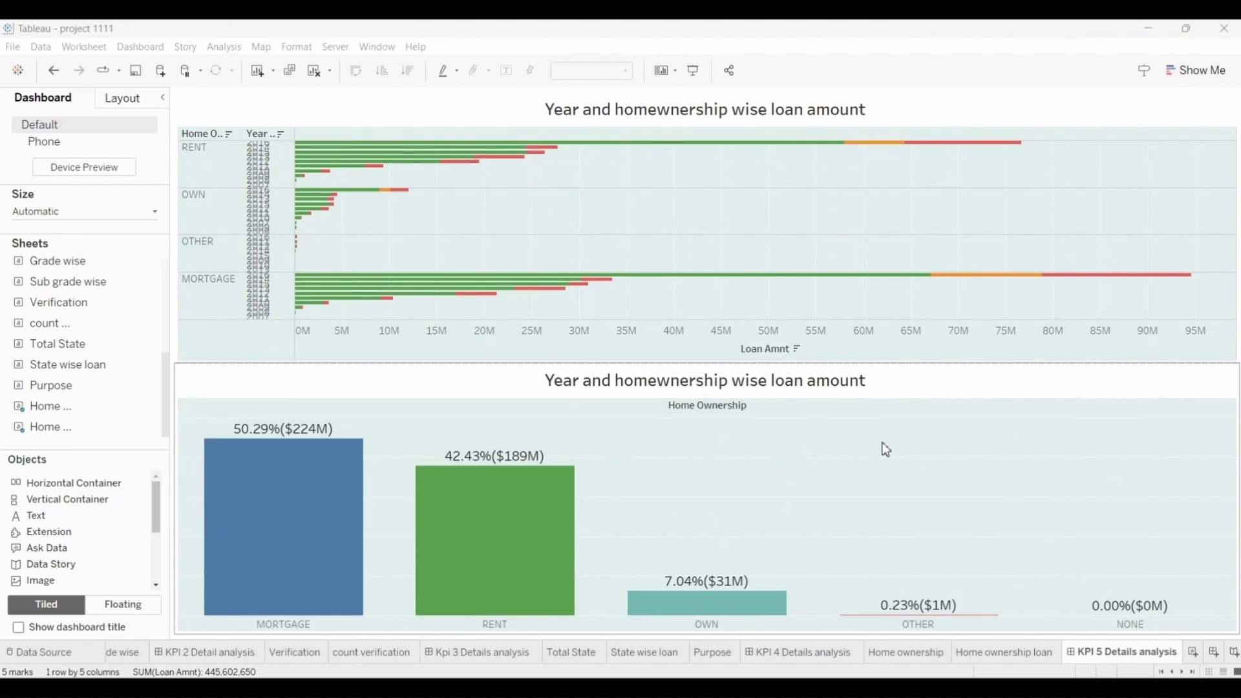
{"action": "left_click", "coordinate": [704, 110]}
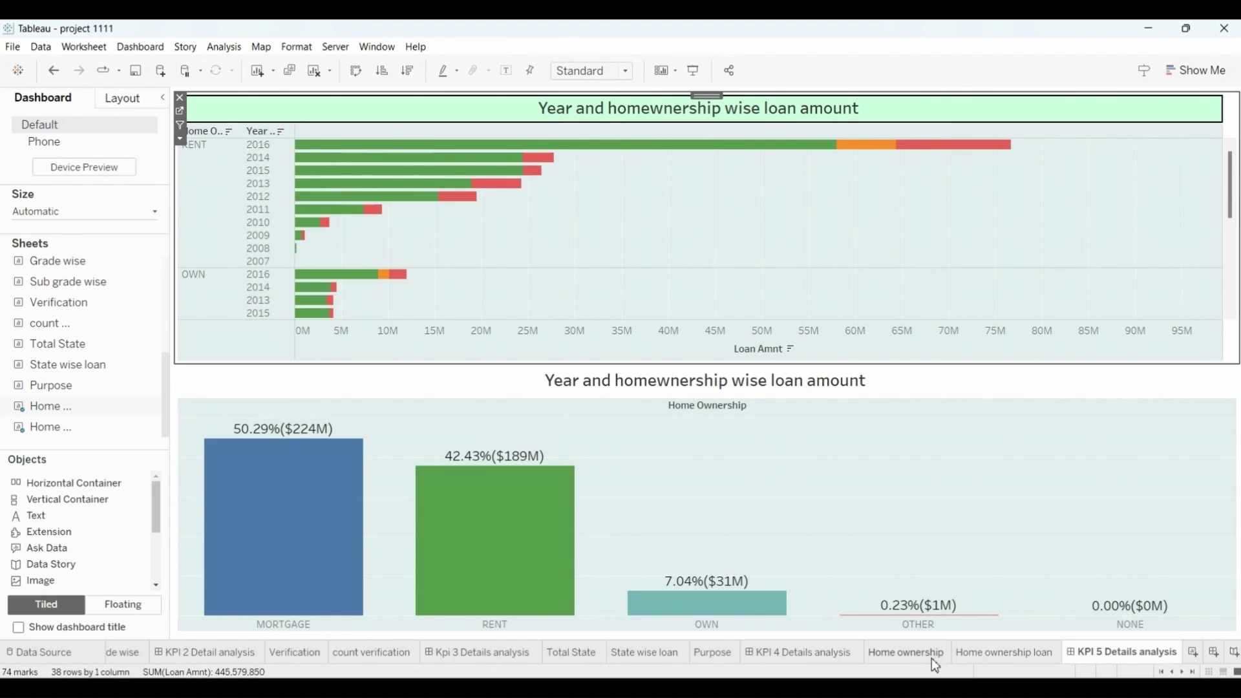
Review the KPI 1 to KPI 5 worksheets, the Year wise loan amount sheet and the KPI details dashboards.
{"action": "scroll", "coordinate": [932, 658], "scroll_direction": "up", "scroll_amount": 5}
{"action": "left_click", "coordinate": [121, 654]}
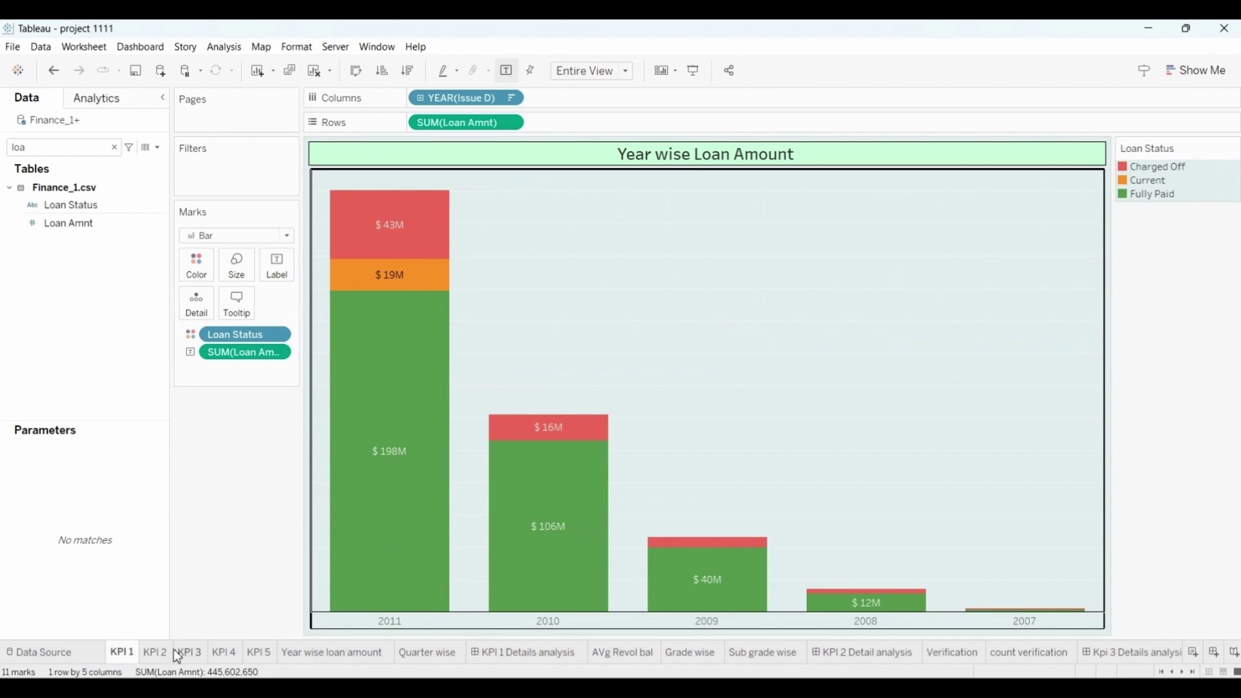
{"action": "left_click", "coordinate": [153, 654]}
{"action": "left_click", "coordinate": [203, 657]}
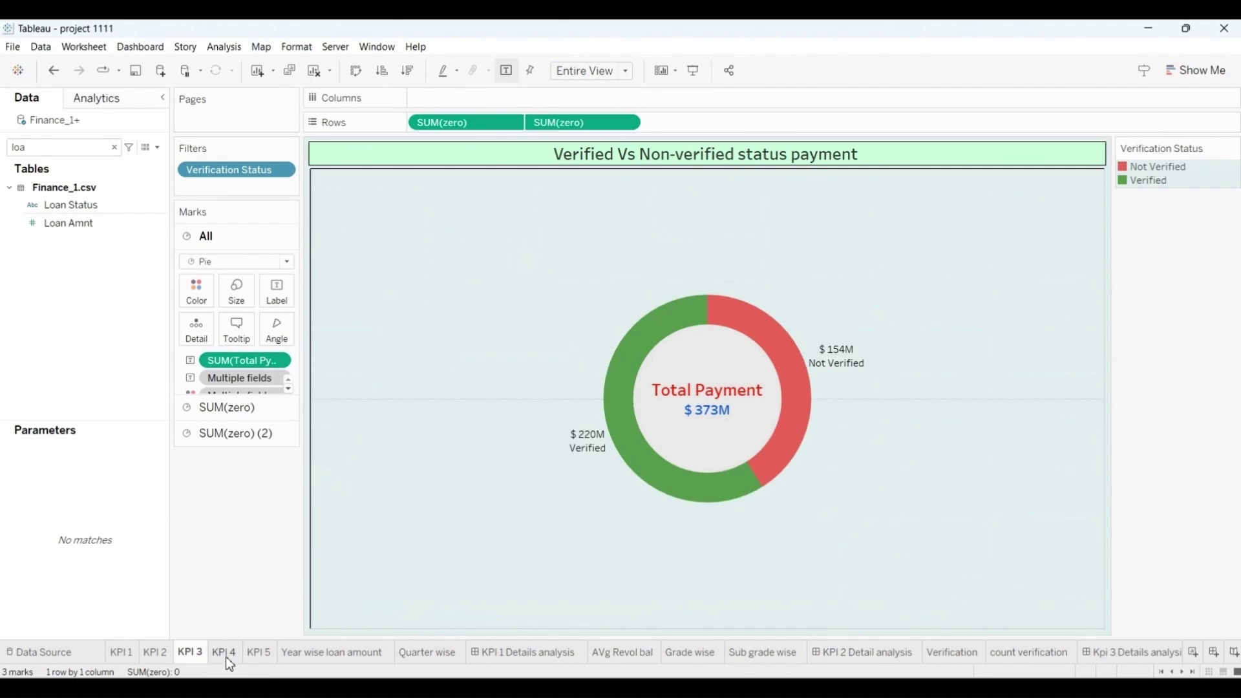
{"action": "left_click", "coordinate": [226, 657]}
{"action": "left_click", "coordinate": [260, 654]}
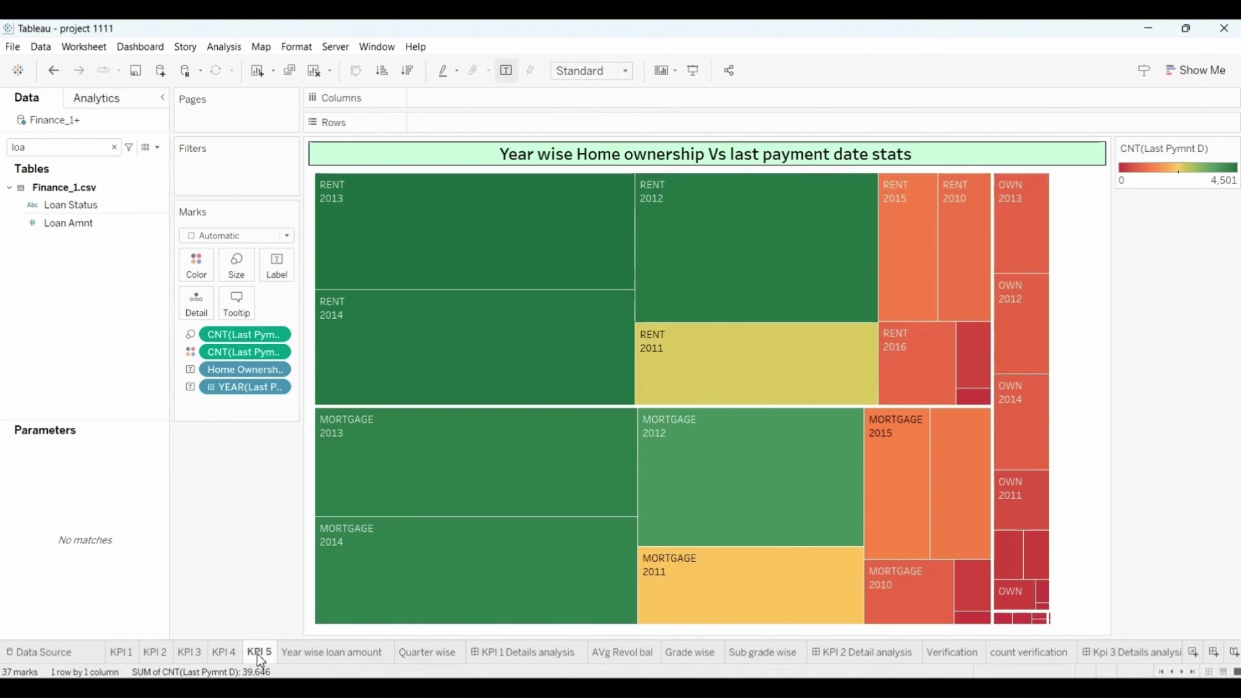
{"action": "left_click", "coordinate": [337, 656]}
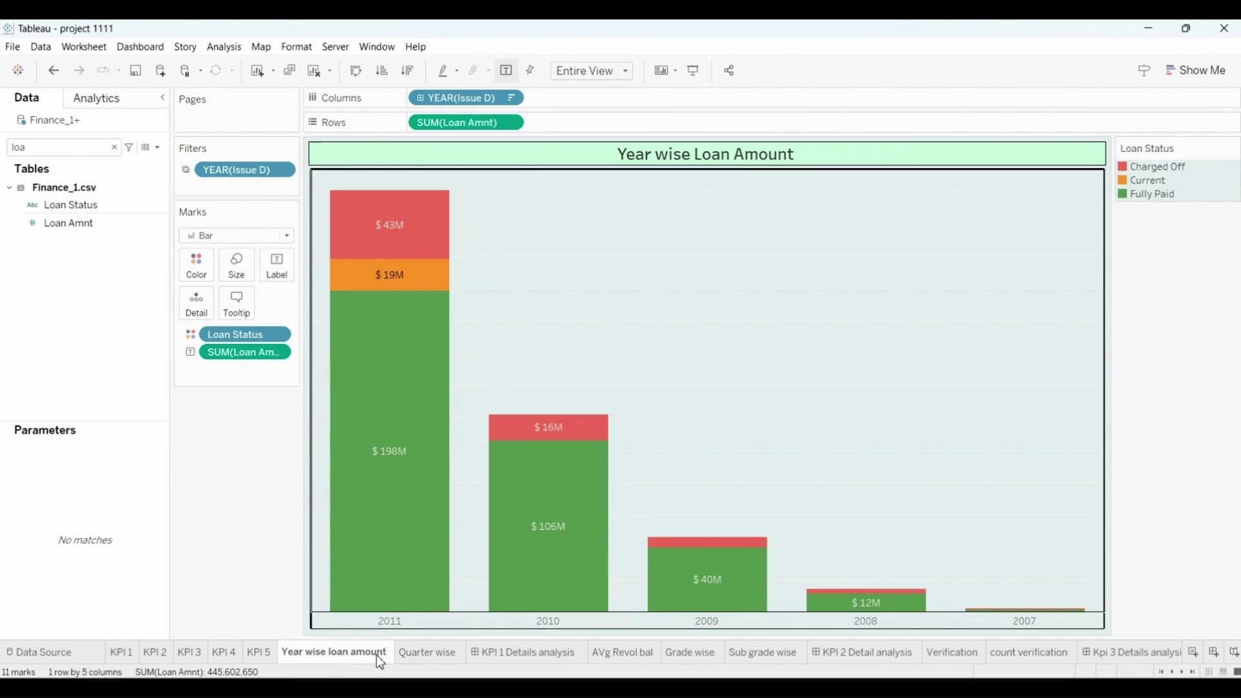
{"action": "left_click", "coordinate": [513, 656]}
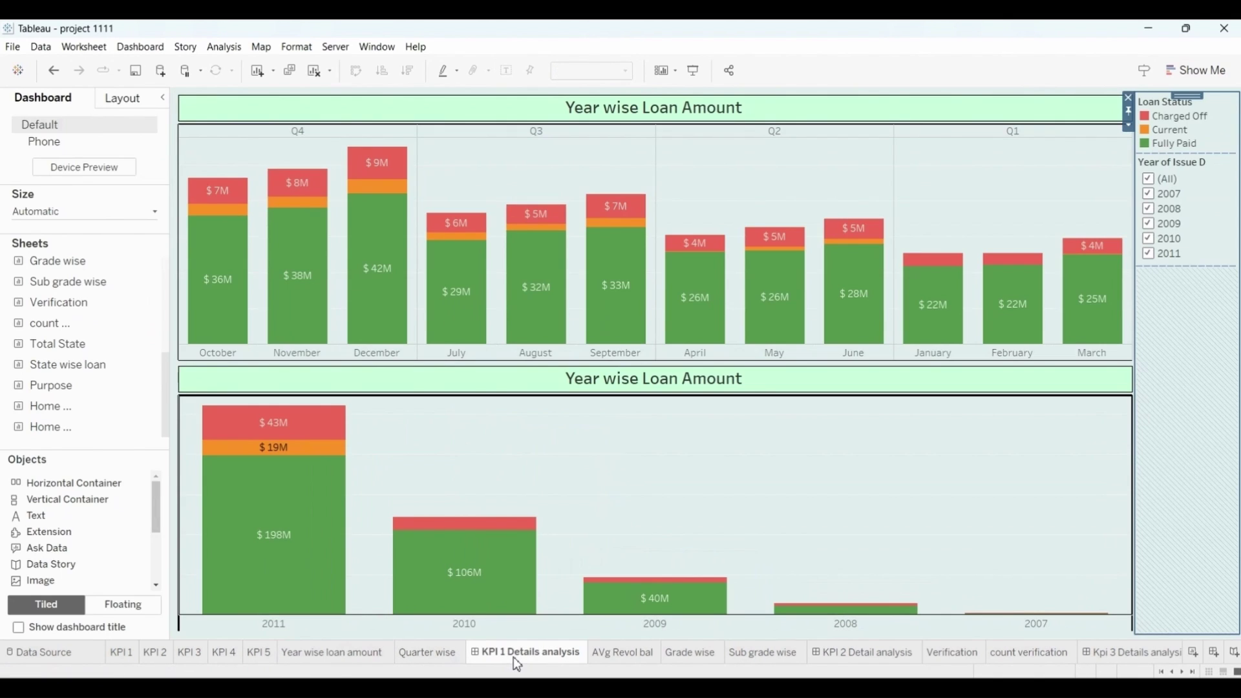
{"action": "left_click", "coordinate": [839, 654]}
{"action": "left_click", "coordinate": [1114, 651]}
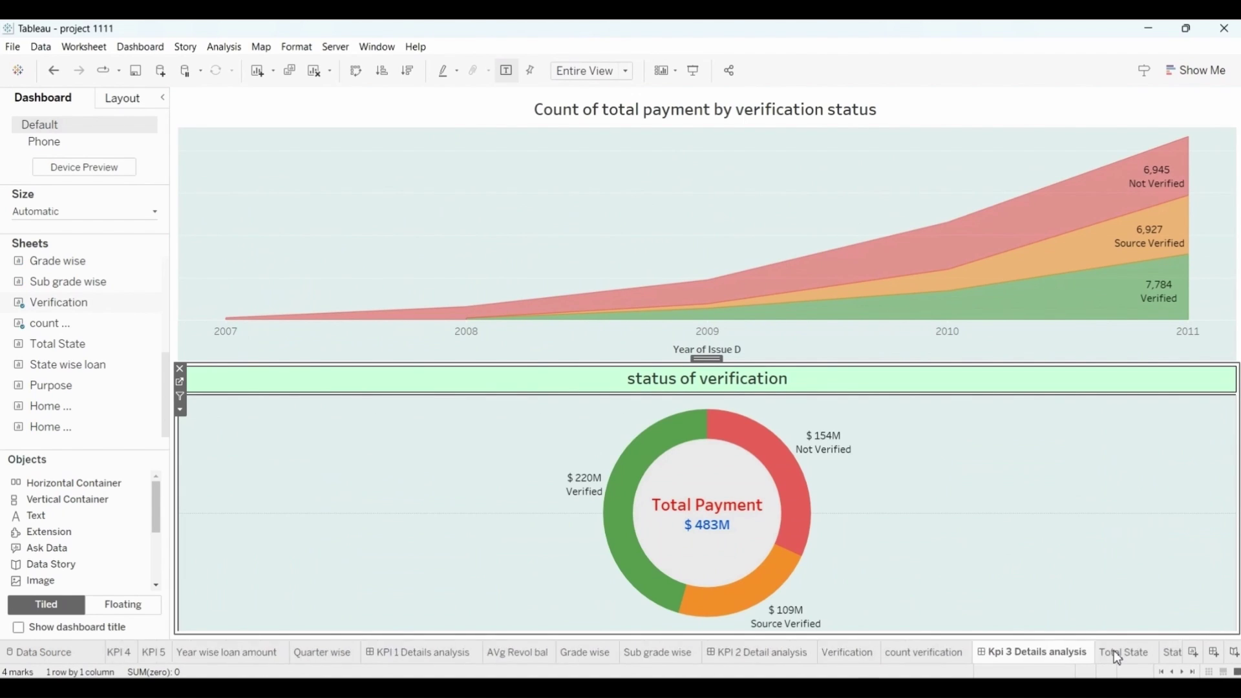
{"action": "left_click", "coordinate": [810, 656]}
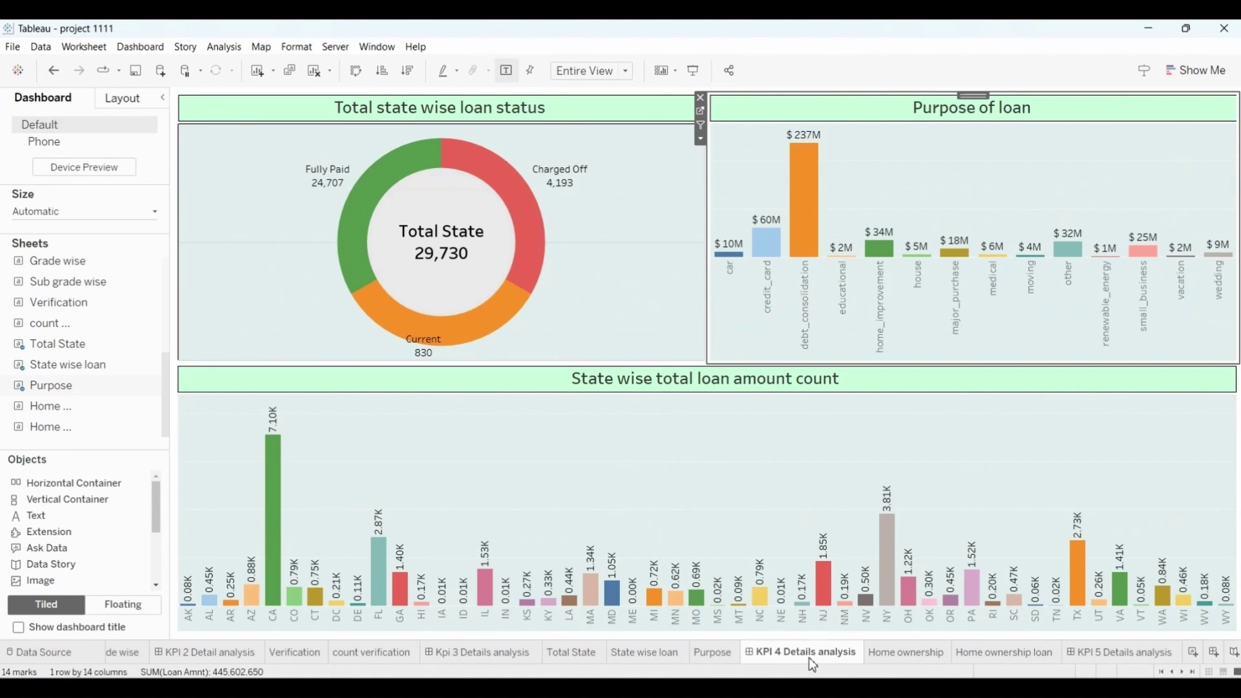
{"action": "left_click", "coordinate": [1083, 651]}
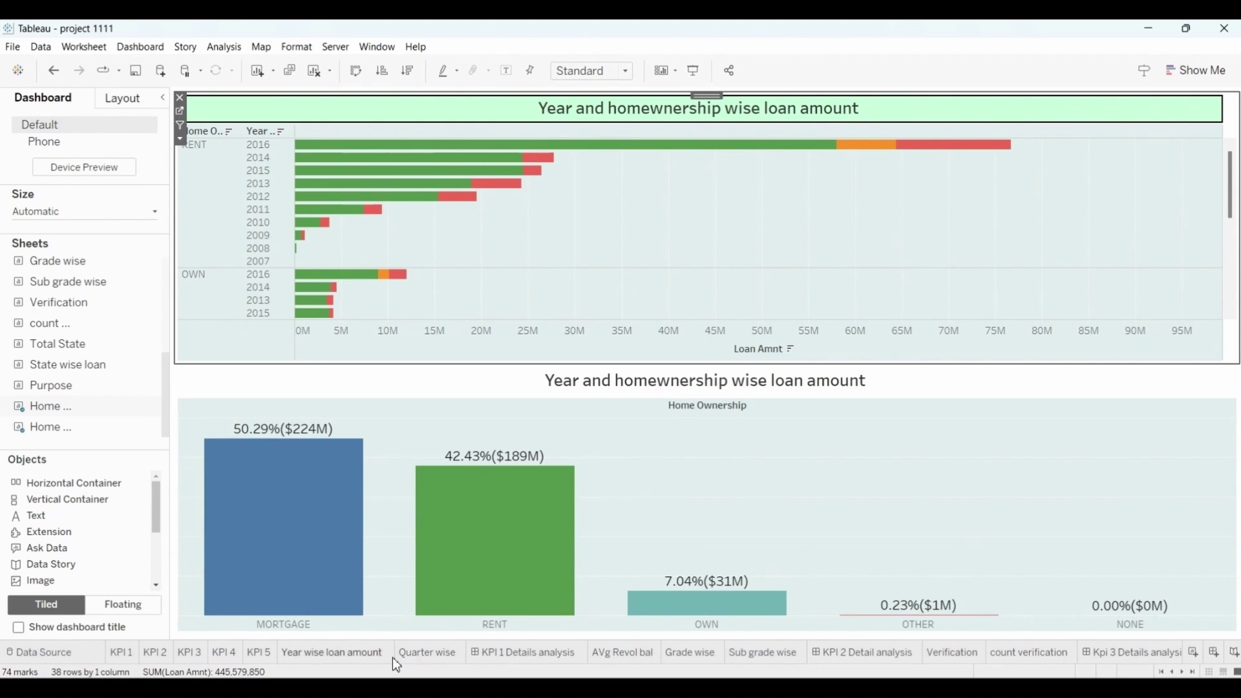
Create another dashboard and move it between the KPI 5 and Year wise loan amount sheets.
{"action": "scroll", "coordinate": [392, 657], "scroll_direction": "down", "scroll_amount": 5}
{"action": "left_click", "coordinate": [1214, 654]}
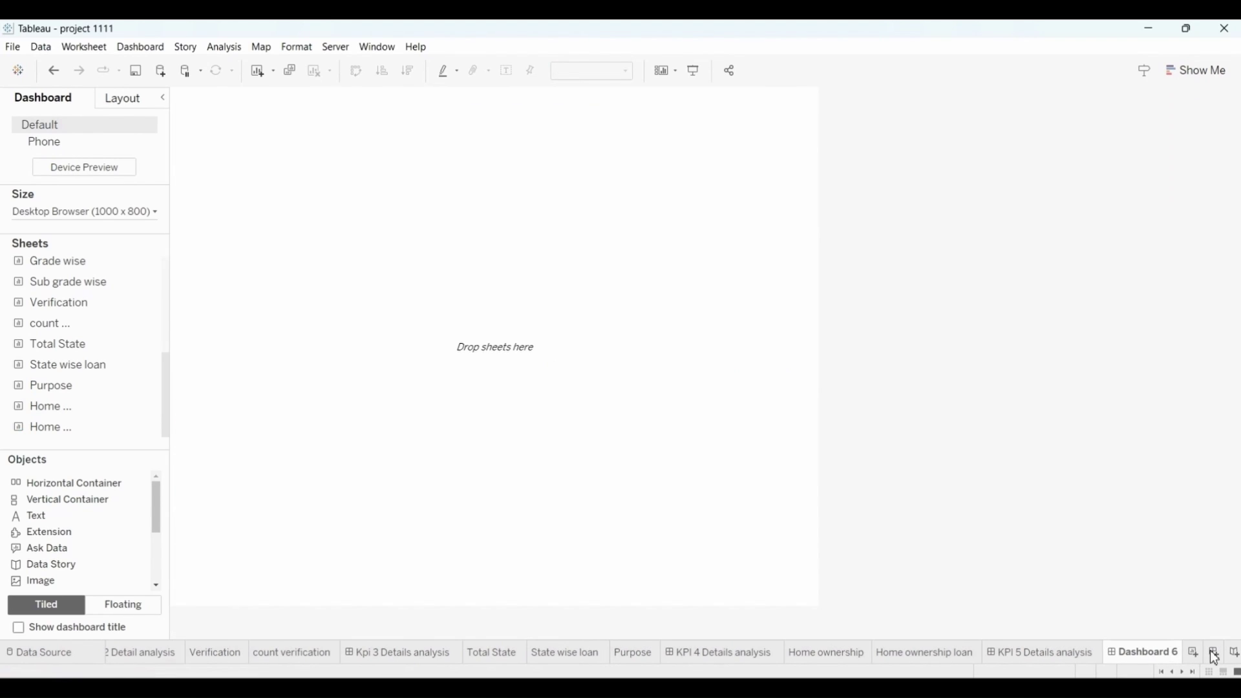
{"action": "left_click_drag", "start_coordinate": [1150, 658], "coordinate": [397, 654]}
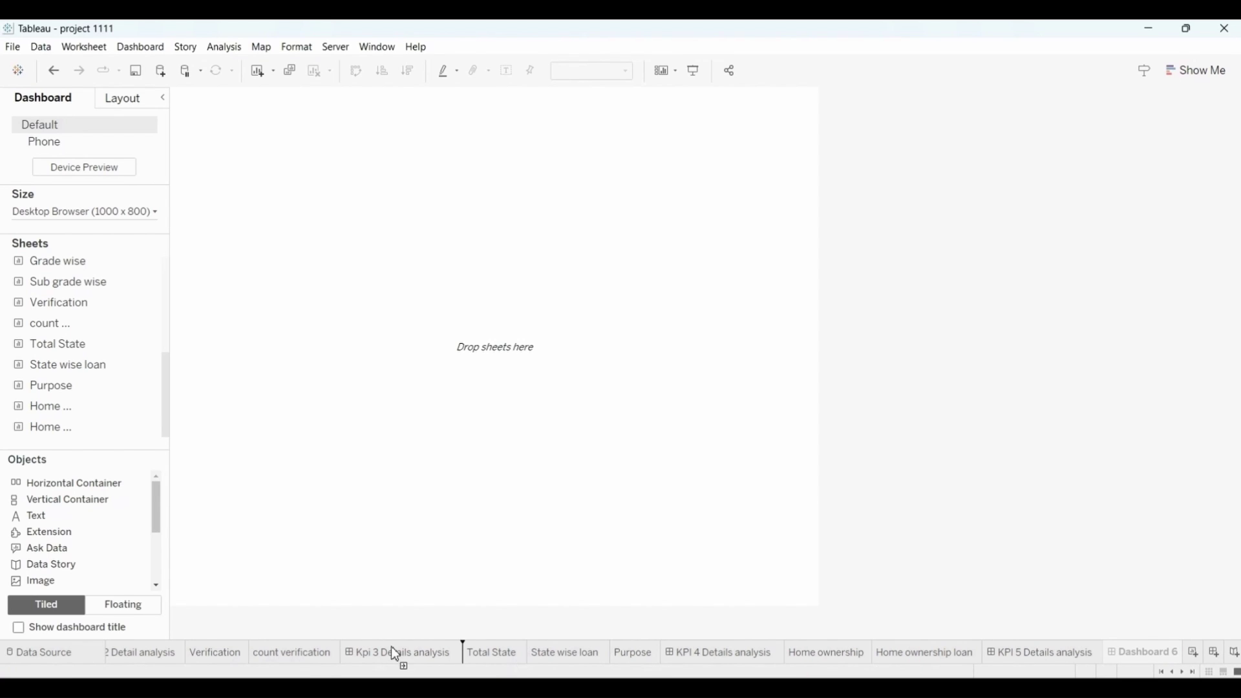
{"action": "left_click_drag", "start_coordinate": [217, 659], "coordinate": [196, 660]}
{"action": "scroll", "coordinate": [196, 659], "scroll_direction": "up", "scroll_amount": 5}
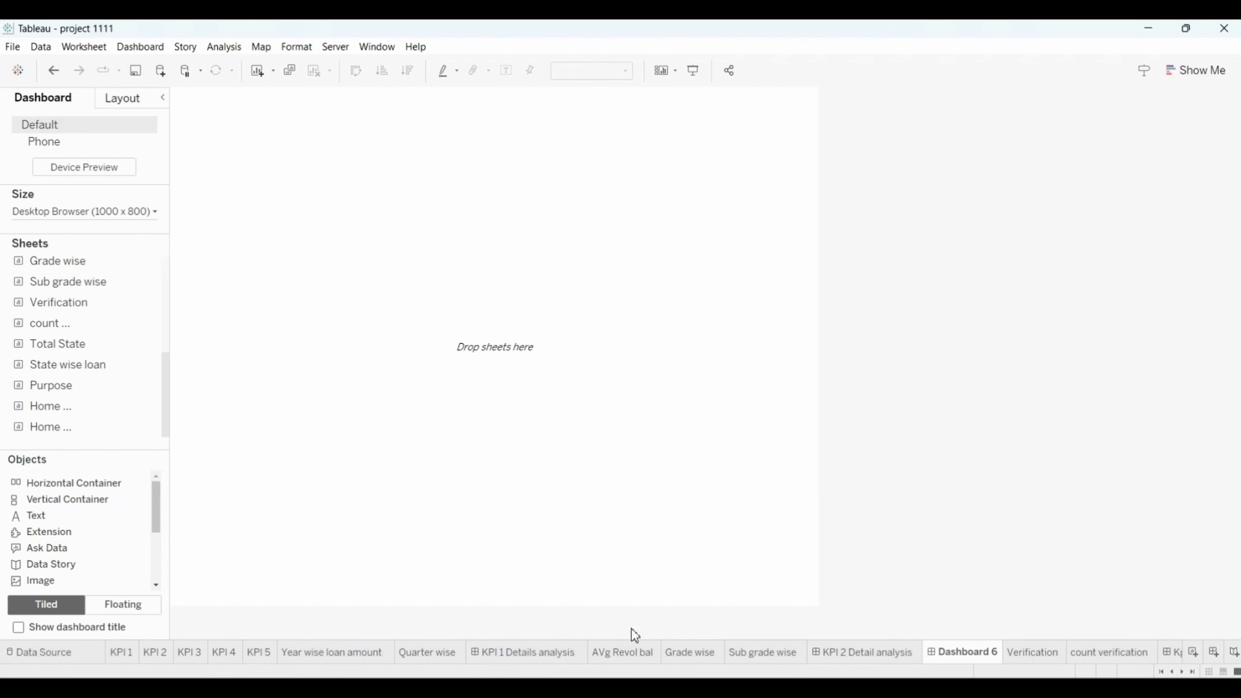
{"action": "left_click_drag", "start_coordinate": [570, 657], "coordinate": [282, 655]}
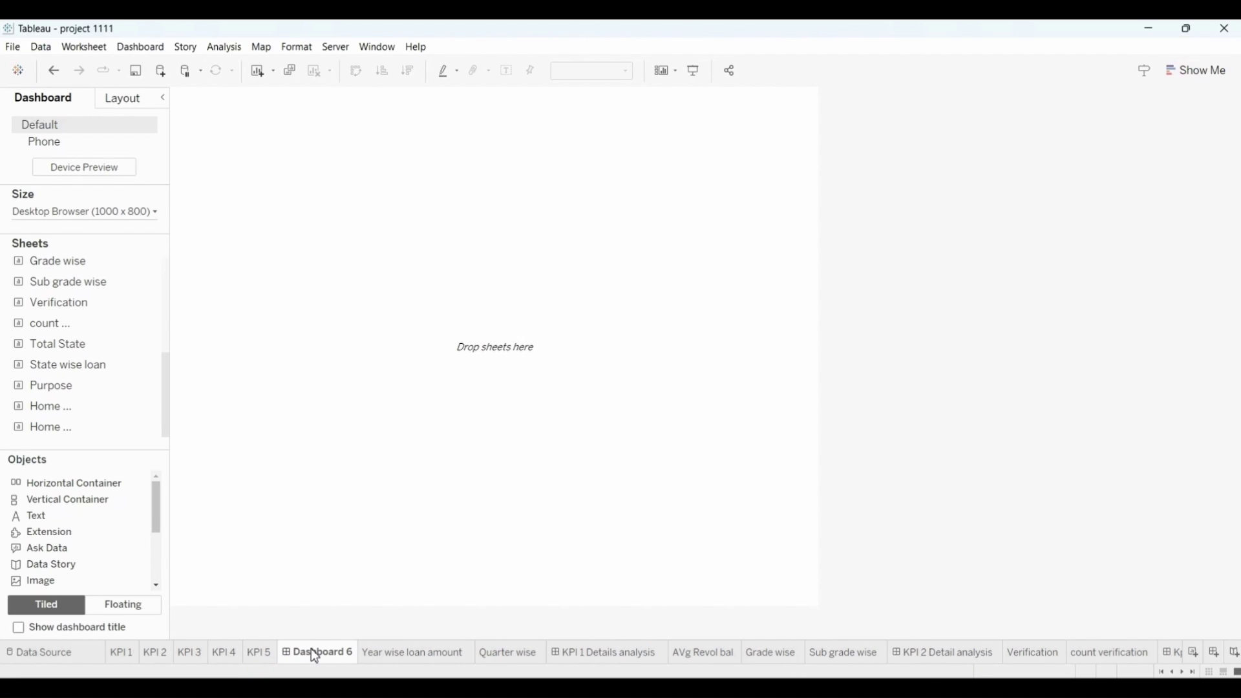
Rename the new dashboard "Main Dashboard".
{"action": "right_click", "coordinate": [311, 649]}
{"action": "left_click", "coordinate": [395, 476]}
{"action": "type", "text": "Main Dashboard"}
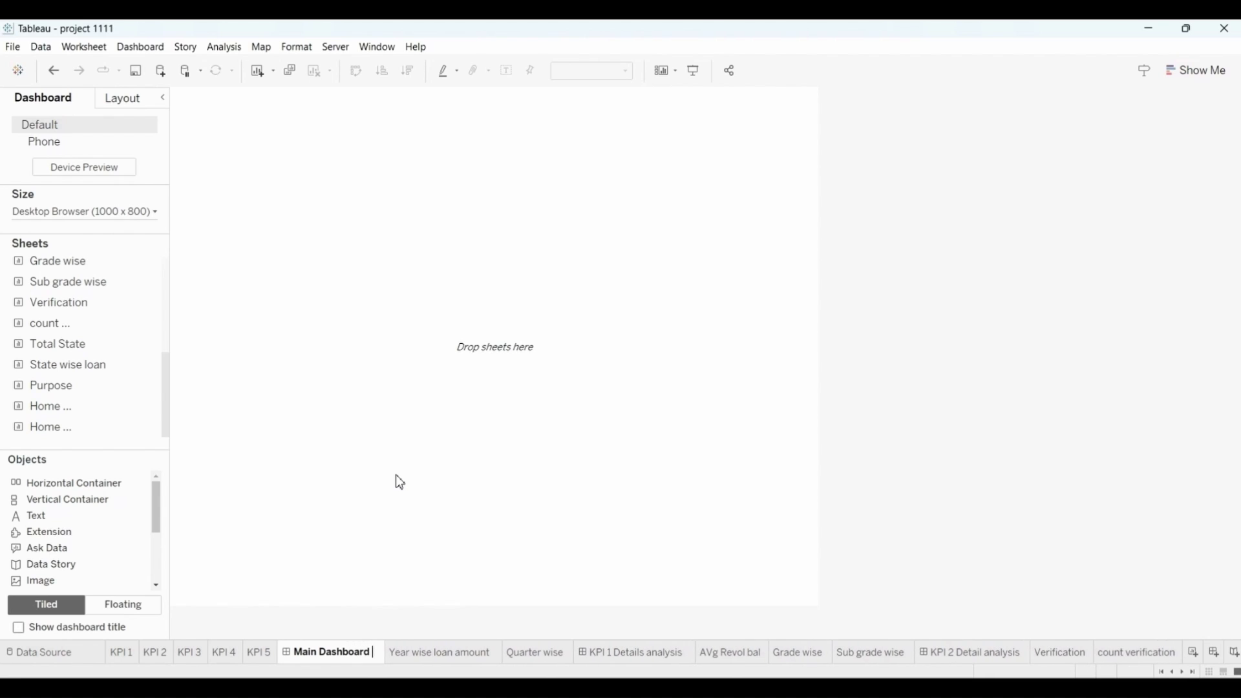
{"action": "key", "text": "Return"}
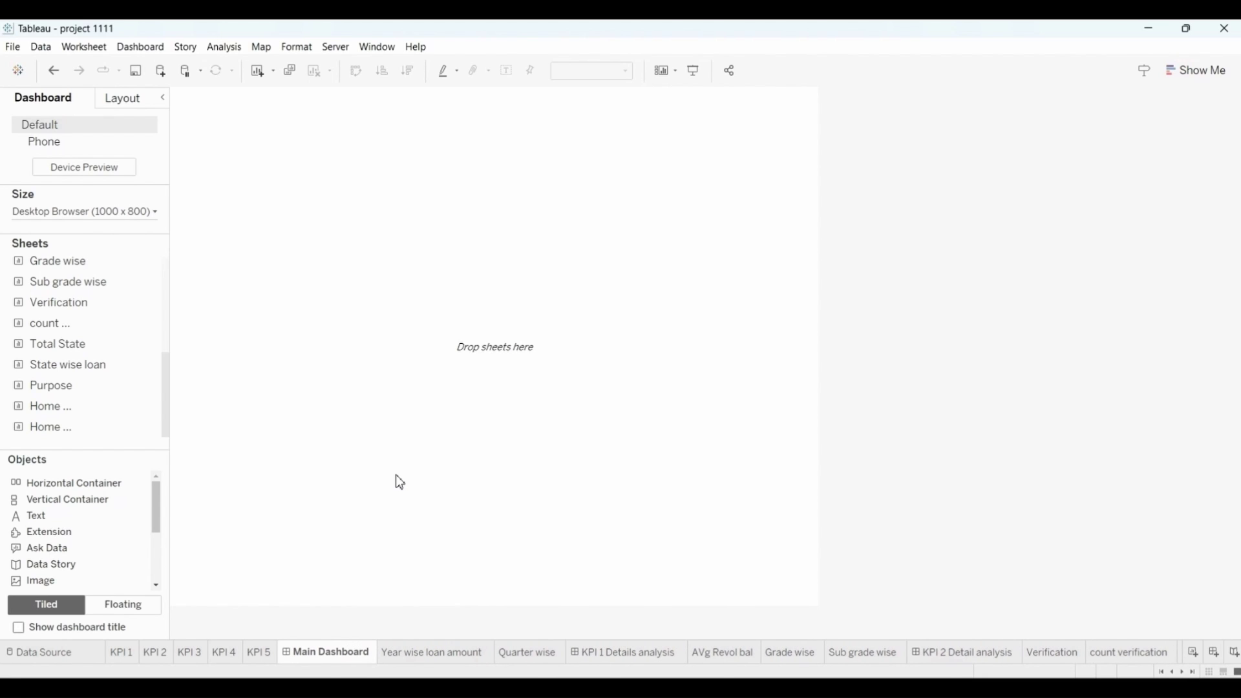
Set the Main Dashboard's size to Automatic.
{"action": "left_click", "coordinate": [113, 212]}
{"action": "left_click", "coordinate": [66, 236]}
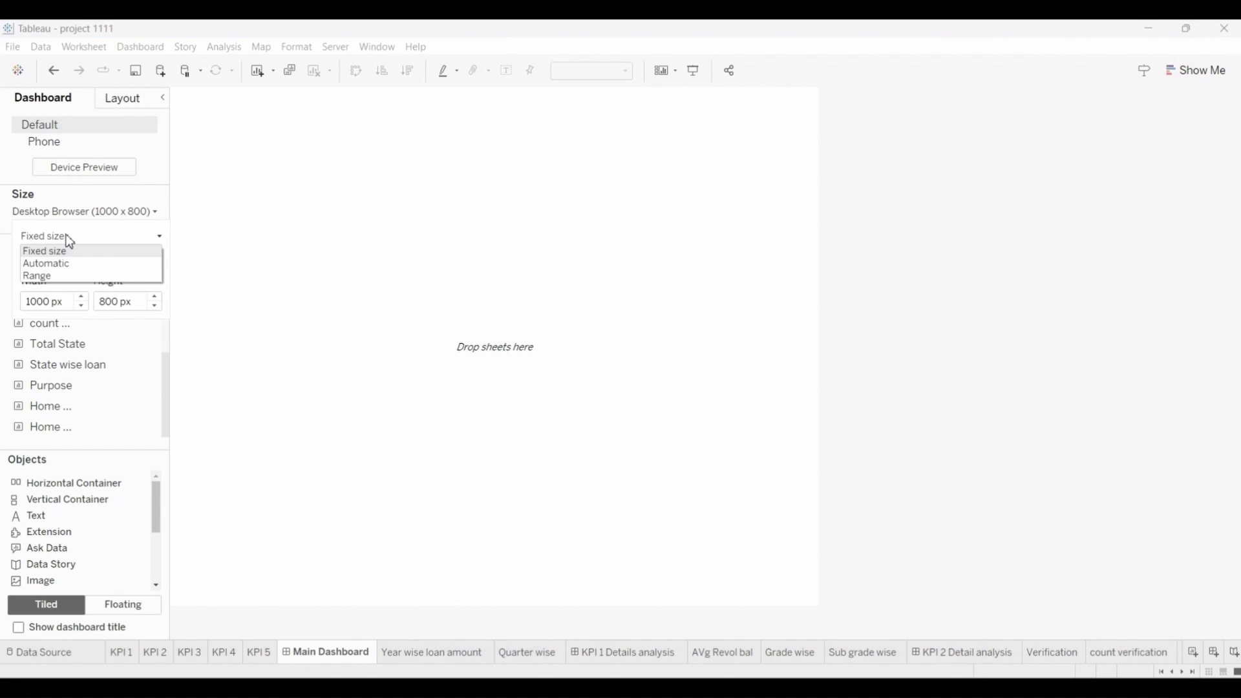
{"action": "left_click", "coordinate": [58, 265]}
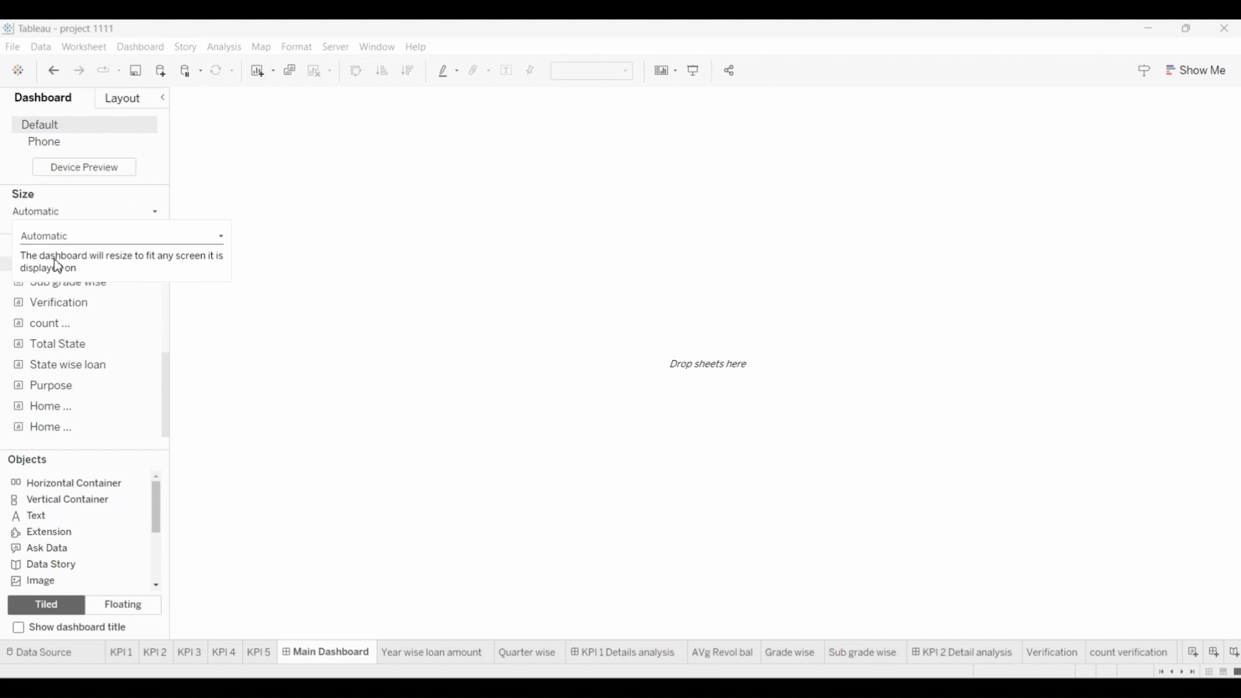
{"action": "left_click", "coordinate": [470, 223]}
Format the Main Dashboard with a light teal default shading.
{"action": "left_click", "coordinate": [84, 48]}
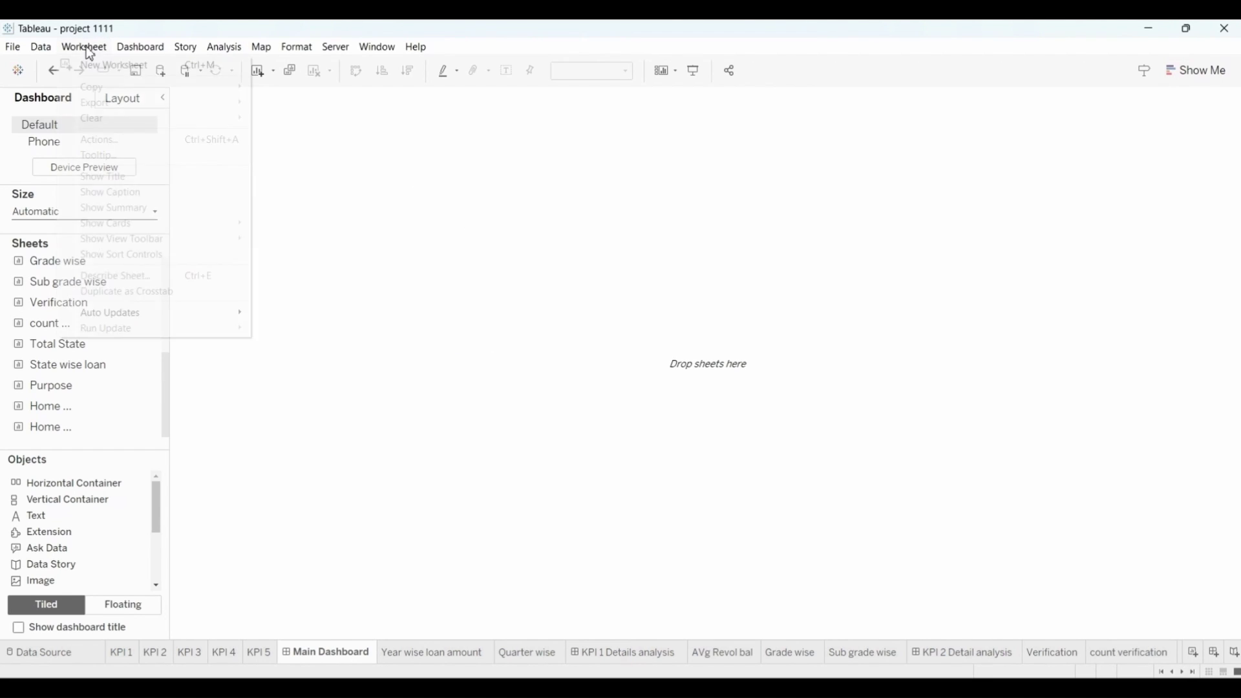
{"action": "left_click", "coordinate": [377, 205]}
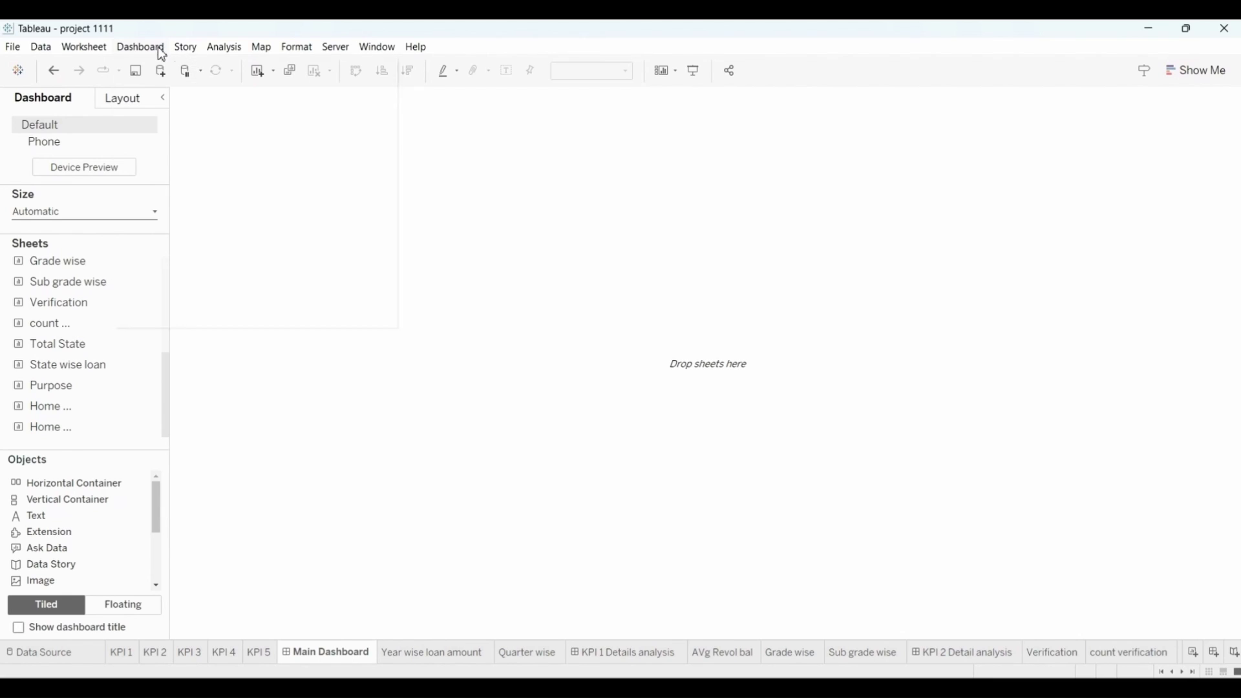
{"action": "left_click", "coordinate": [158, 46]}
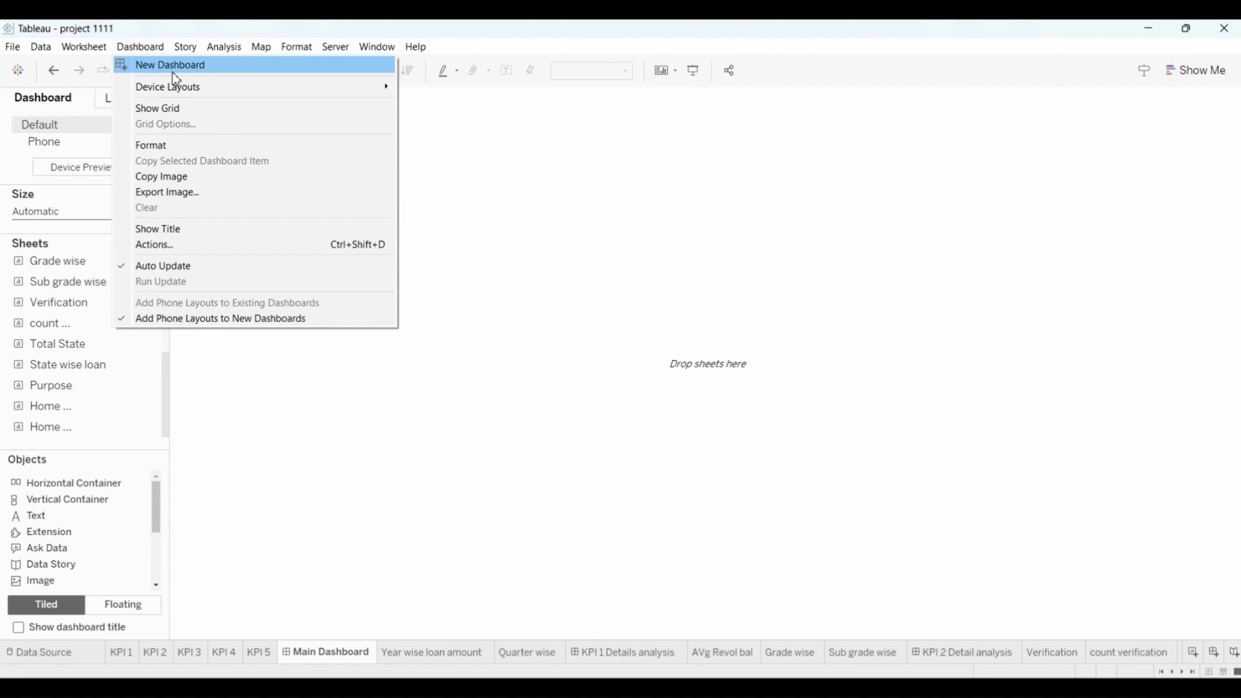
{"action": "left_click", "coordinate": [186, 151]}
{"action": "left_click", "coordinate": [137, 148]}
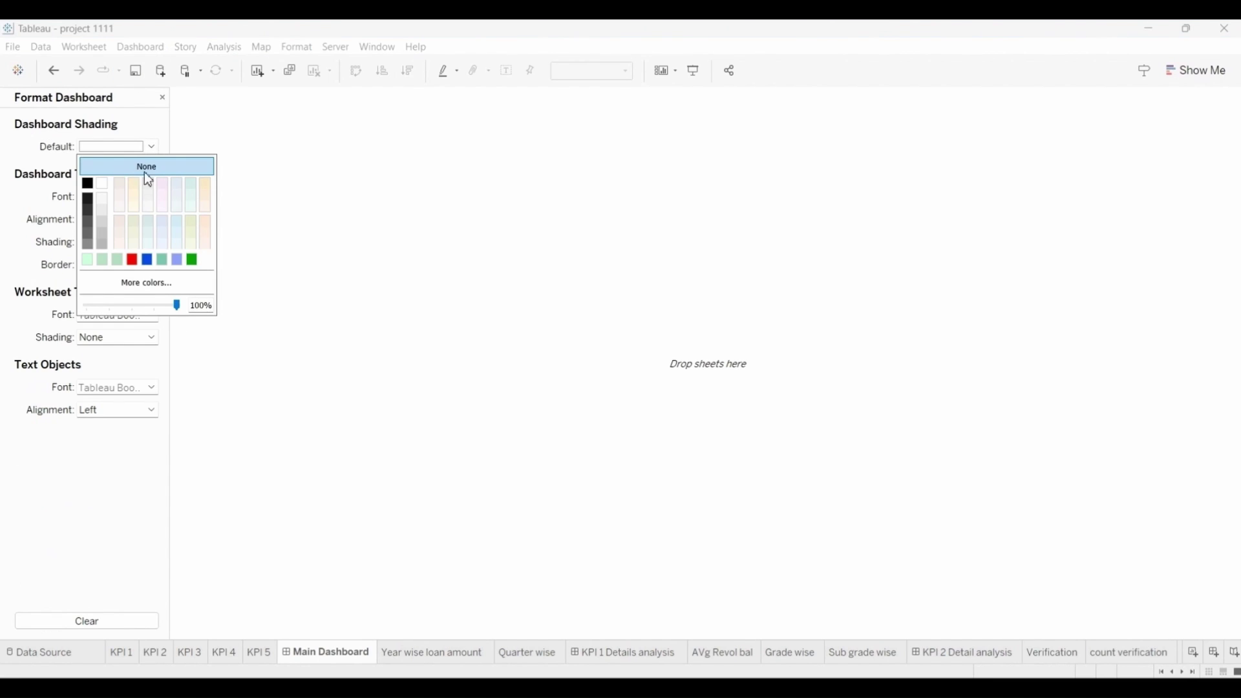
{"action": "left_click", "coordinate": [190, 184]}
{"action": "left_click", "coordinate": [162, 97]}
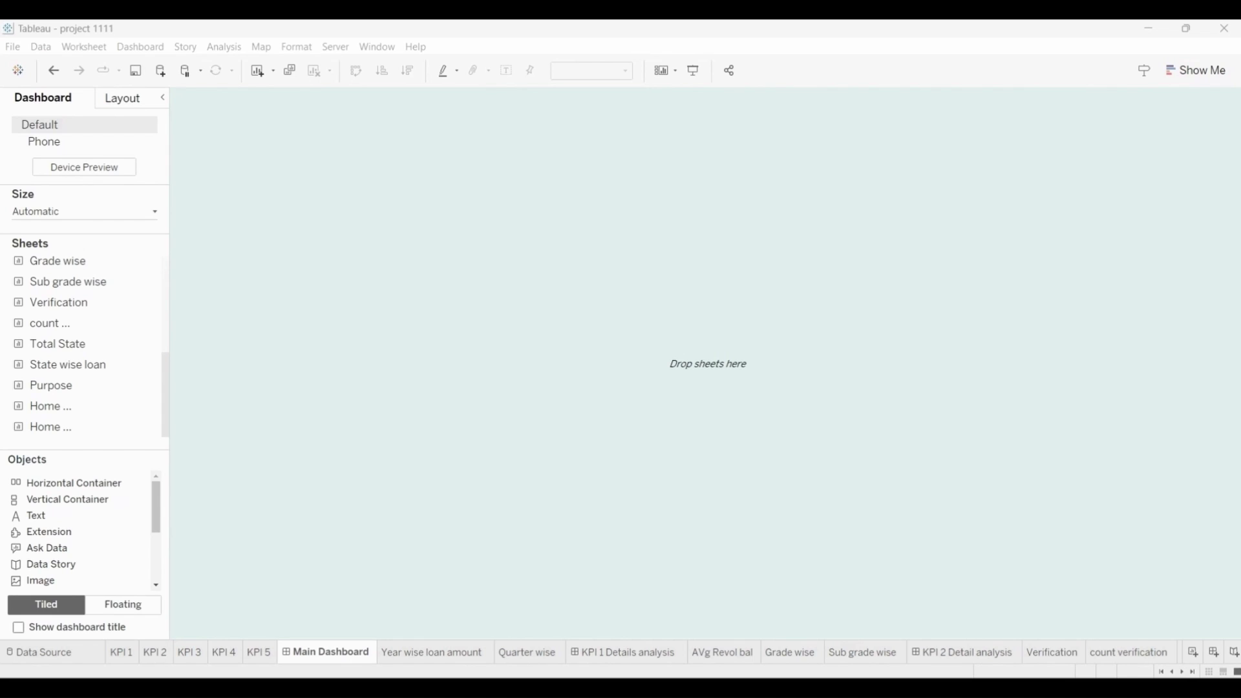
Insert a new worksheet between the KPI 5 sheet and Main Dashboard.
{"action": "right_click", "coordinate": [300, 651]}
{"action": "right_click", "coordinate": [258, 652]}
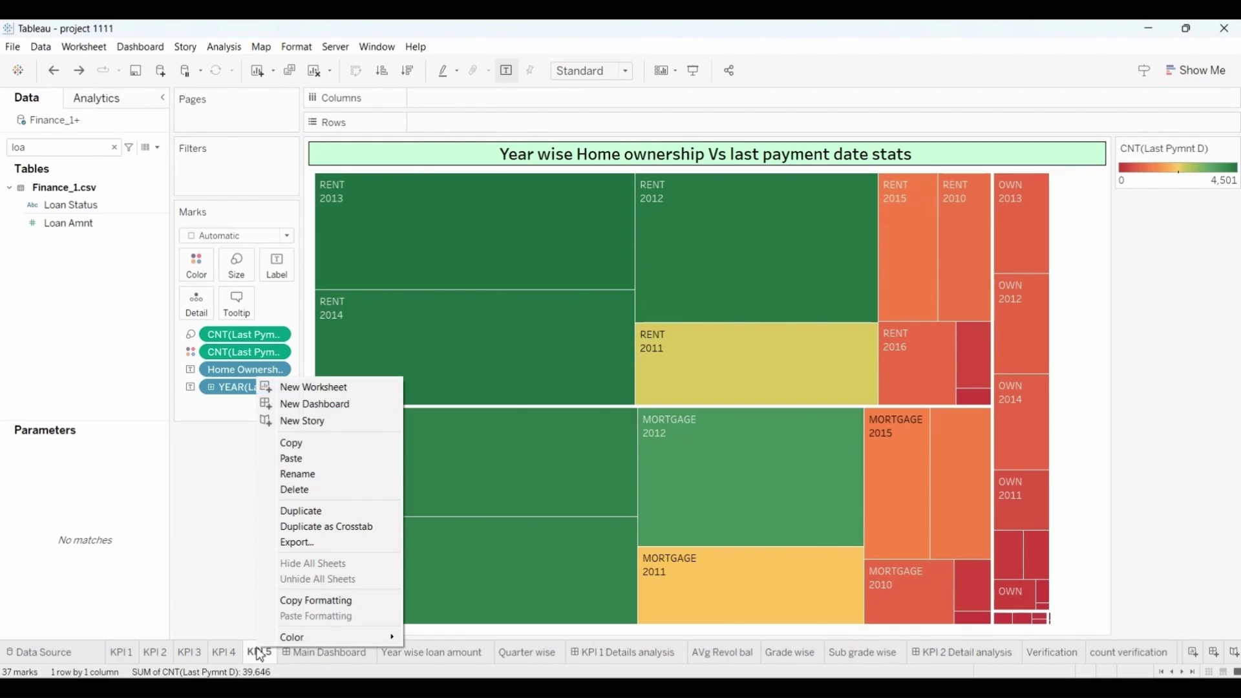
{"action": "left_click", "coordinate": [312, 389]}
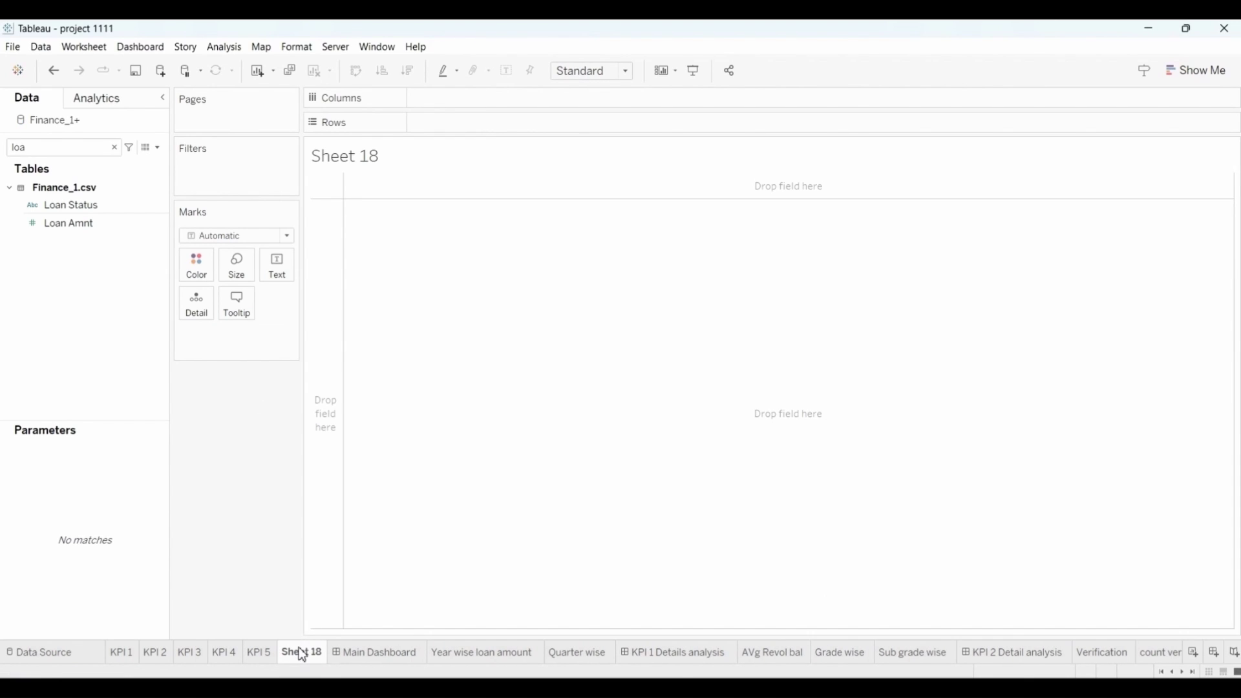
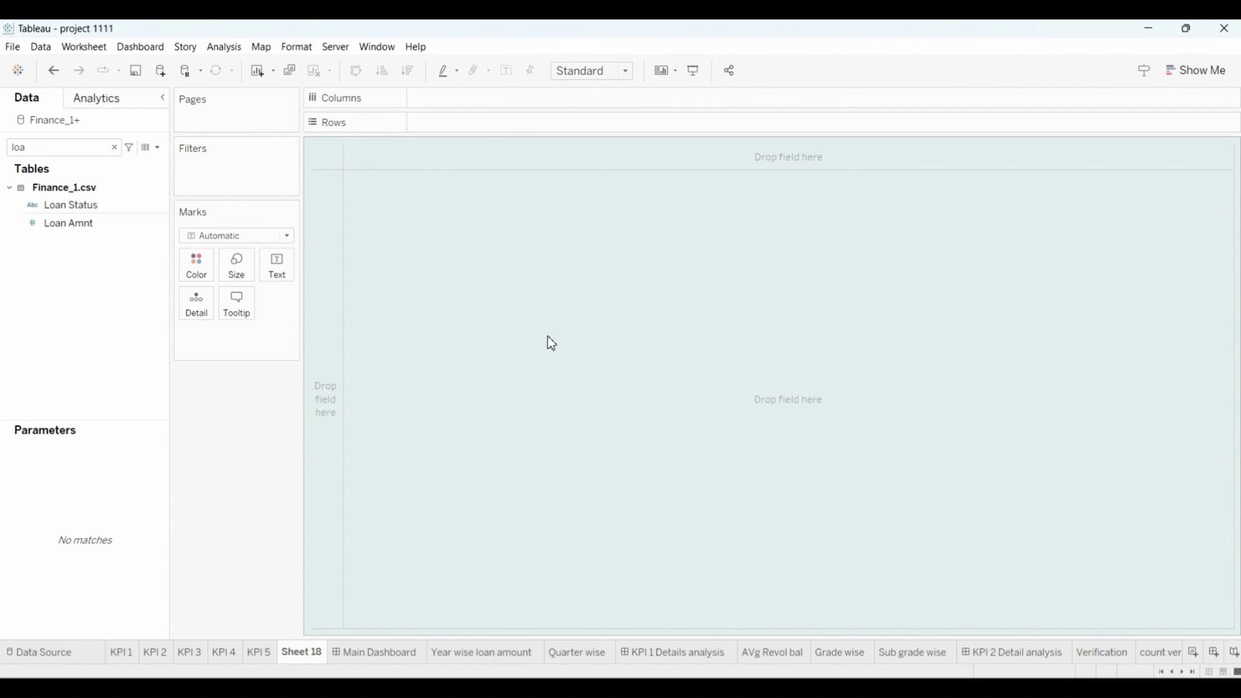
Find the Total Pymnt field by searching "tot", show its sum as text in the new worksheet, and clear the search.
{"action": "left_click", "coordinate": [115, 148]}
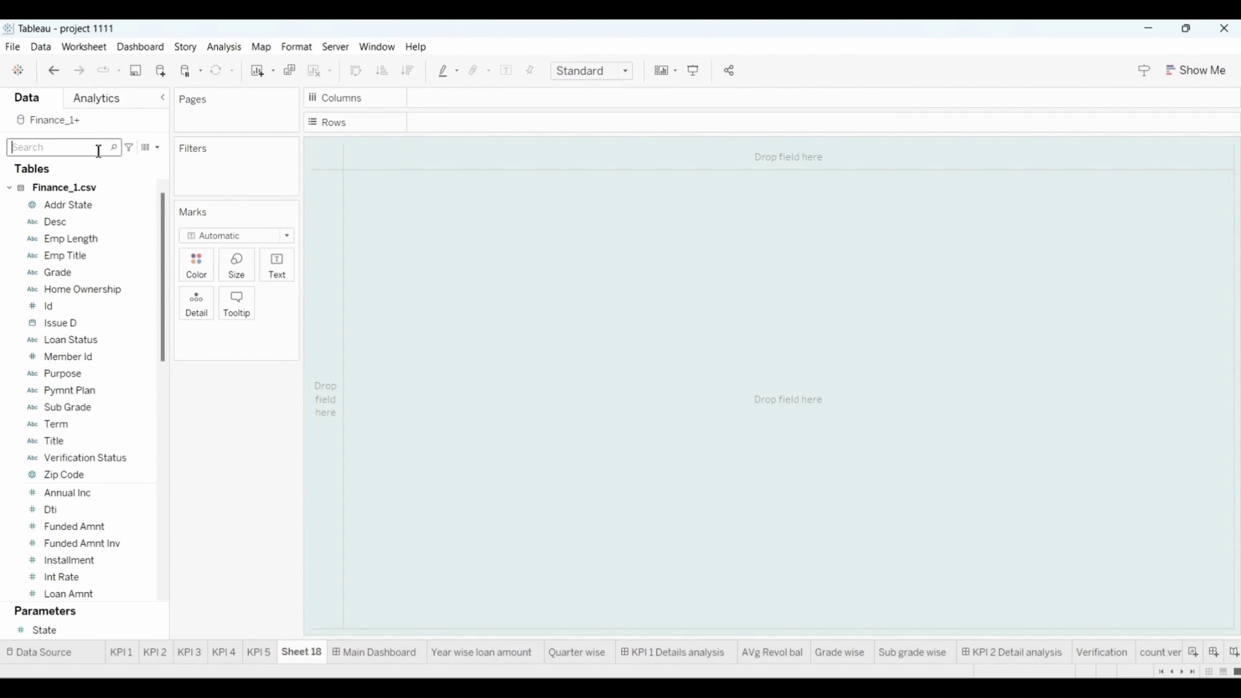
{"action": "type", "text": "tot"}
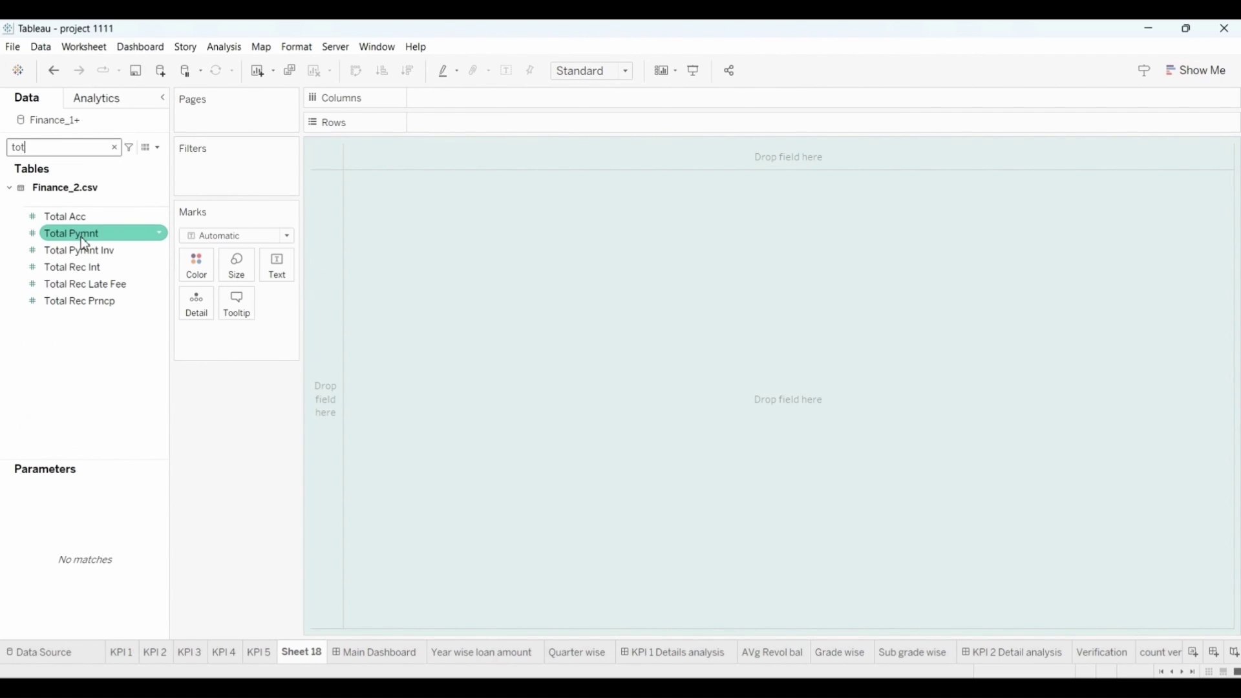
{"action": "left_click_drag", "start_coordinate": [99, 243], "coordinate": [280, 283]}
{"action": "left_click", "coordinate": [114, 149]}
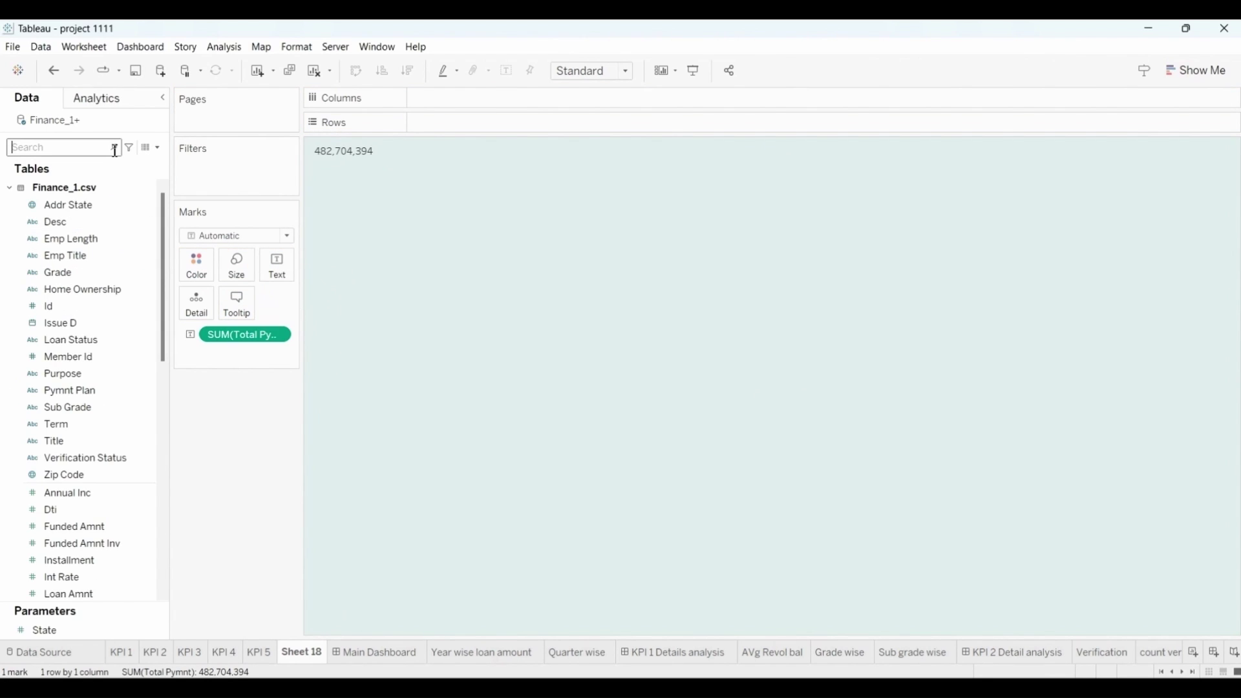
Find the Funded Amnt and Total Pymnt Inv fields and add their sums as text to the worksheet.
{"action": "type", "text": "total"}
{"action": "left_click_drag", "start_coordinate": [75, 217], "coordinate": [264, 263]}
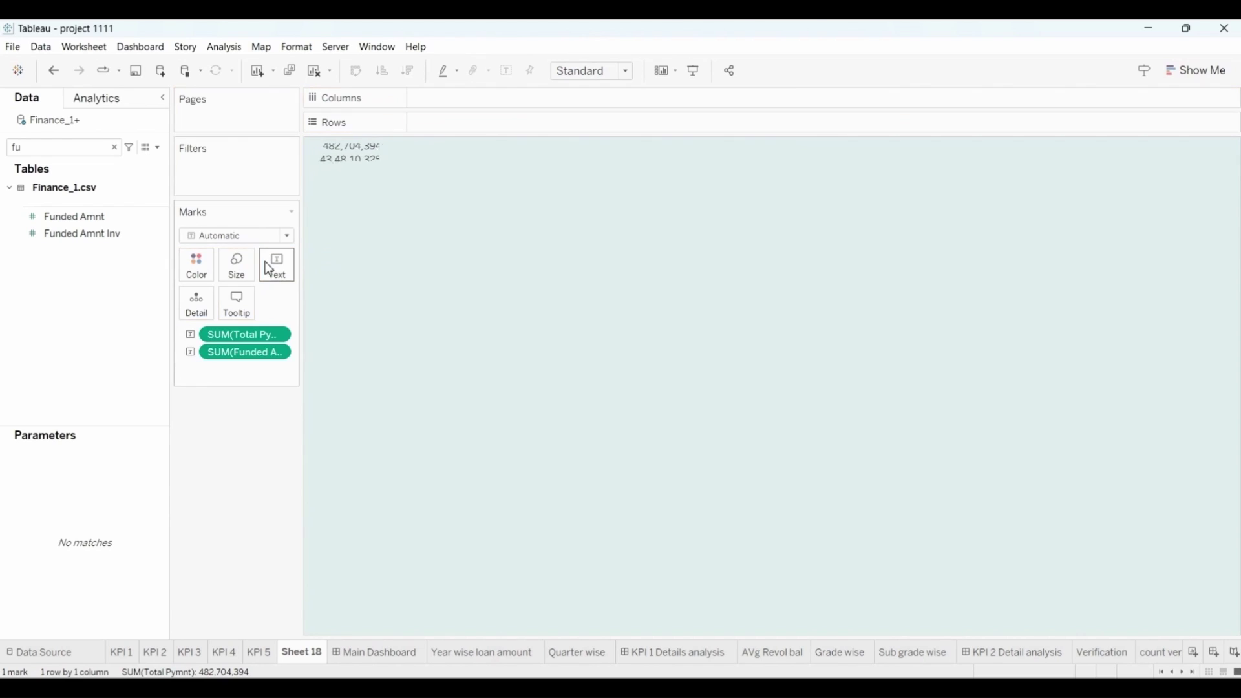
{"action": "left_click", "coordinate": [115, 148]}
{"action": "type", "text": "tot"}
{"action": "left_click_drag", "start_coordinate": [92, 251], "coordinate": [279, 278]}
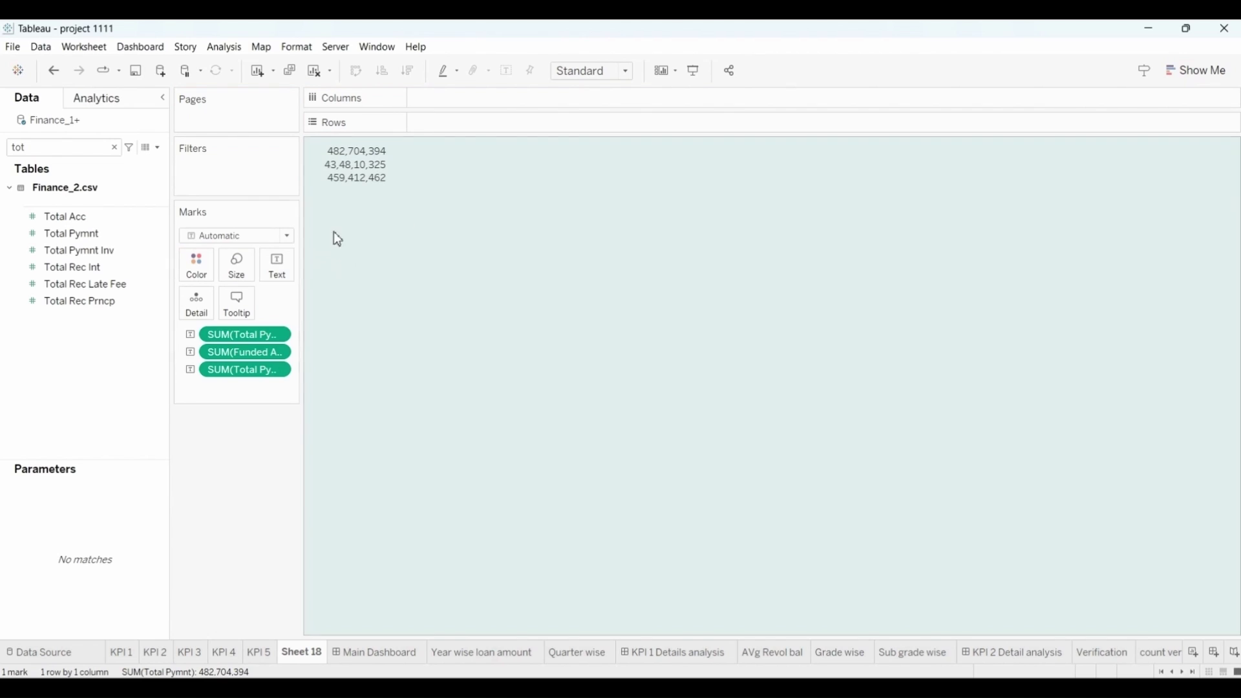
Format the Total Pymnt sum as custom currency in Millions (M) with a $ prefix.
{"action": "left_click", "coordinate": [283, 335]}
{"action": "left_click", "coordinate": [271, 411]}
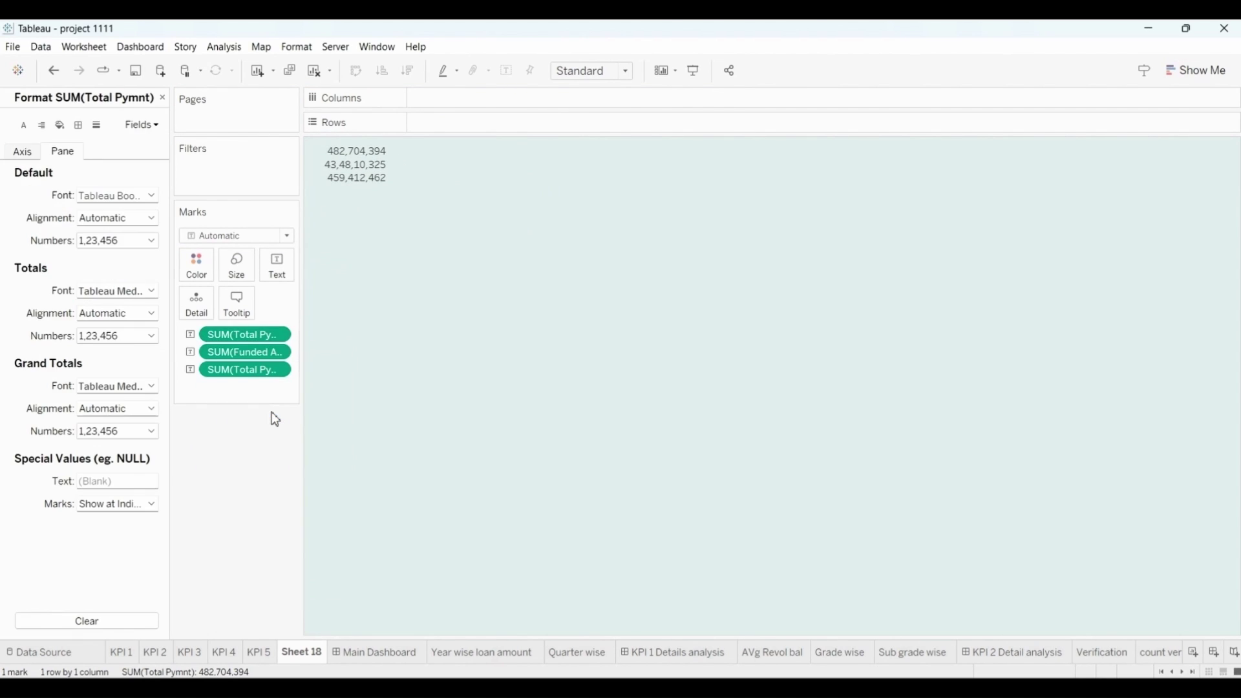
{"action": "left_click", "coordinate": [150, 242]}
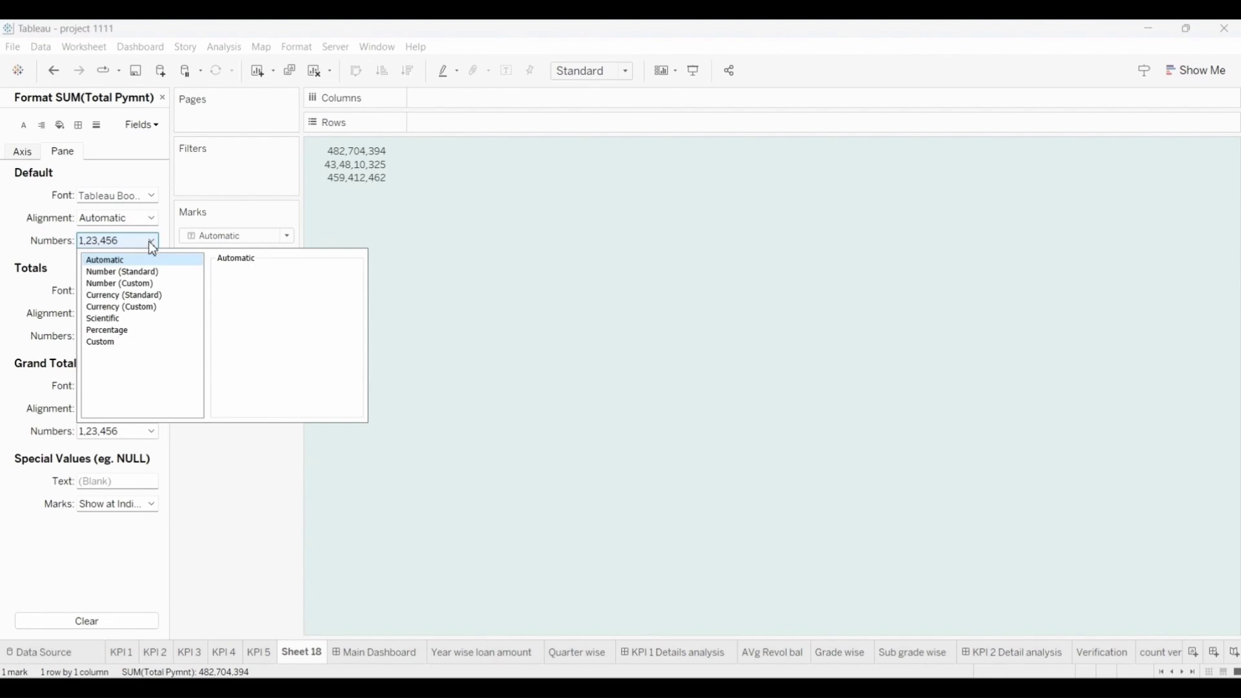
{"action": "left_click", "coordinate": [131, 307]}
{"action": "left_click", "coordinate": [279, 356]}
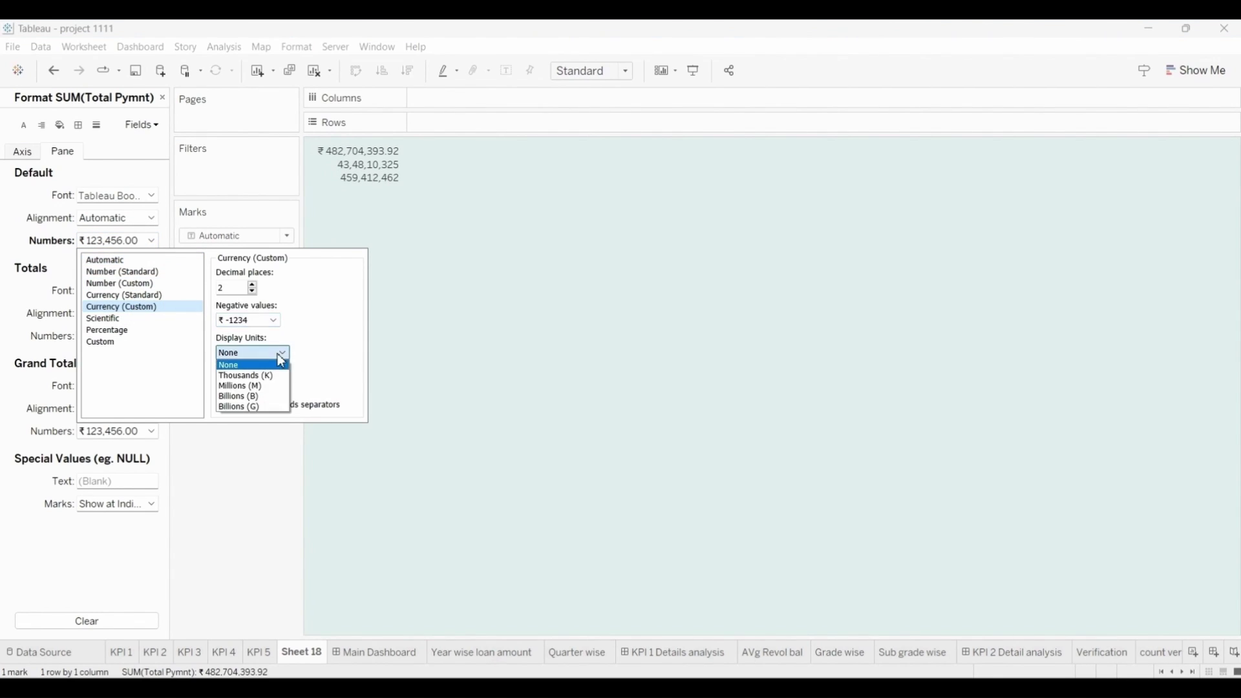
{"action": "left_click", "coordinate": [259, 386]}
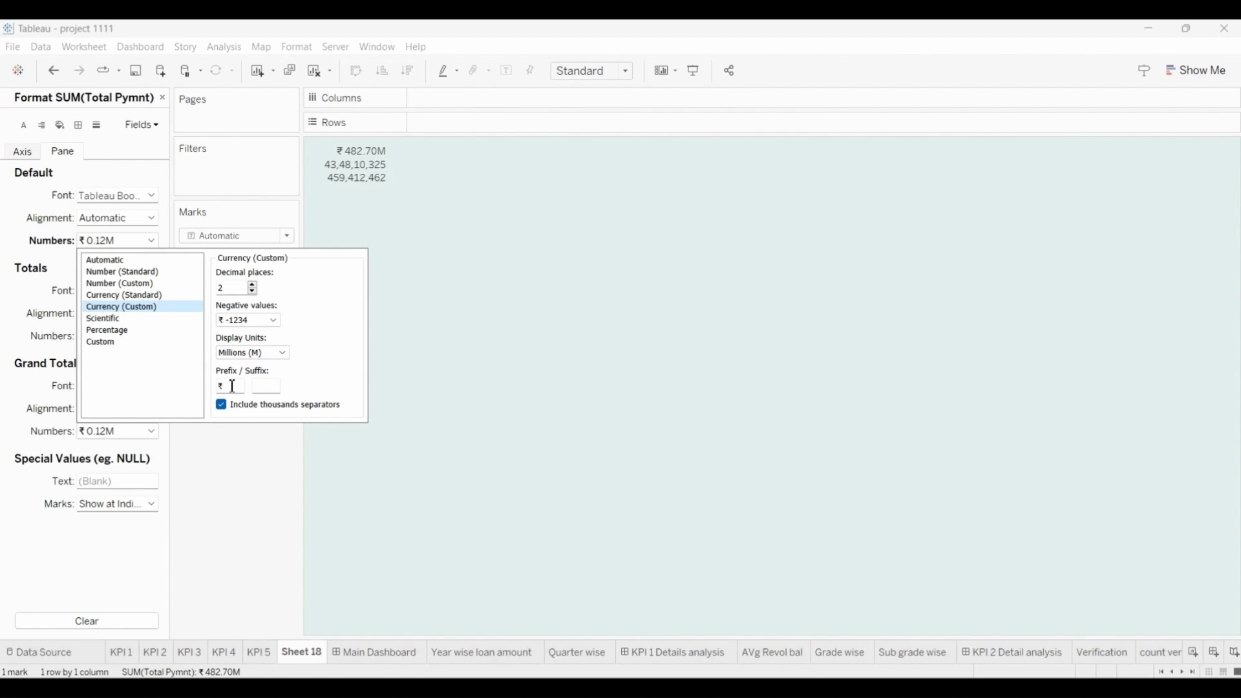
{"action": "key", "text": "BackSpace"}
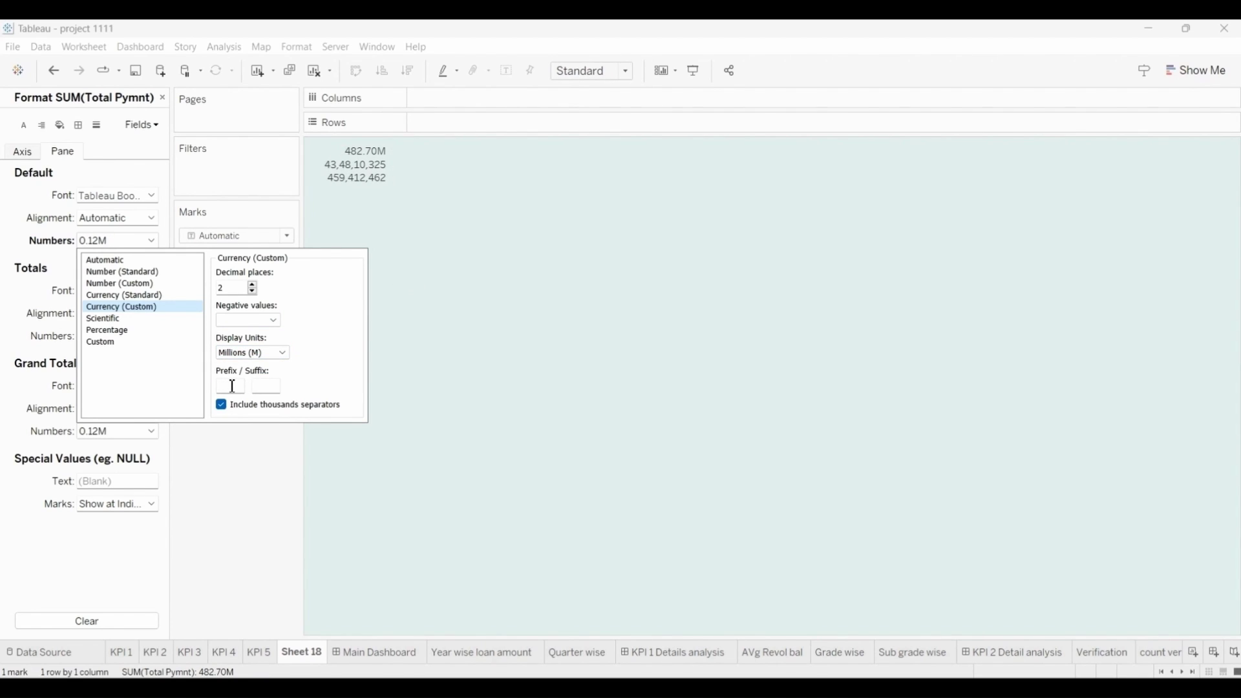
{"action": "type", "text": "$"}
{"action": "left_click", "coordinate": [427, 425]}
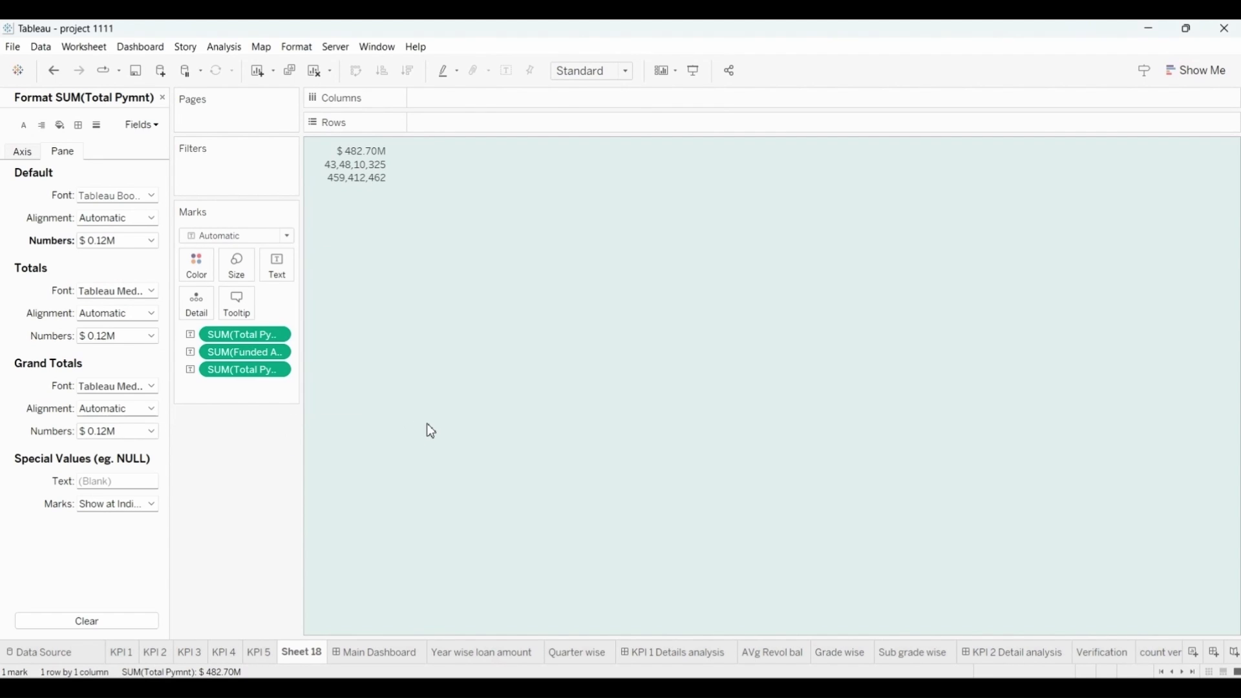
Format the Funded Amnt sum as custom currency in Millions (M) with a $ prefix.
{"action": "left_click", "coordinate": [278, 353]}
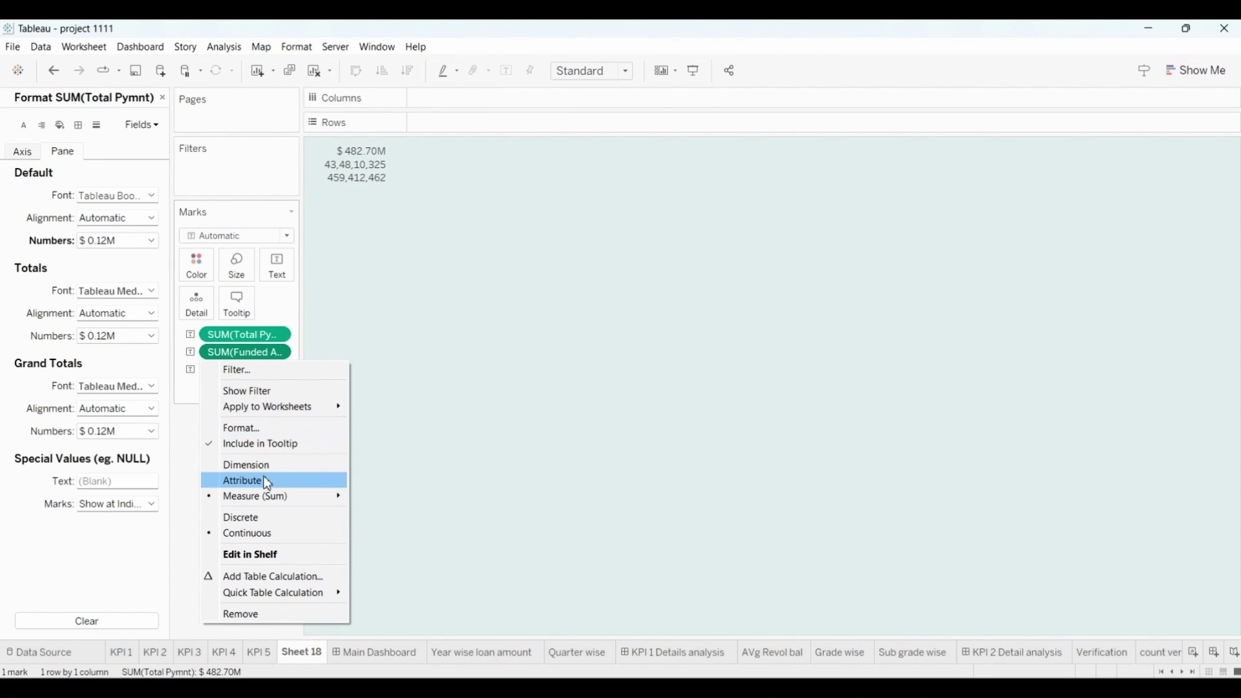
{"action": "left_click", "coordinate": [259, 427]}
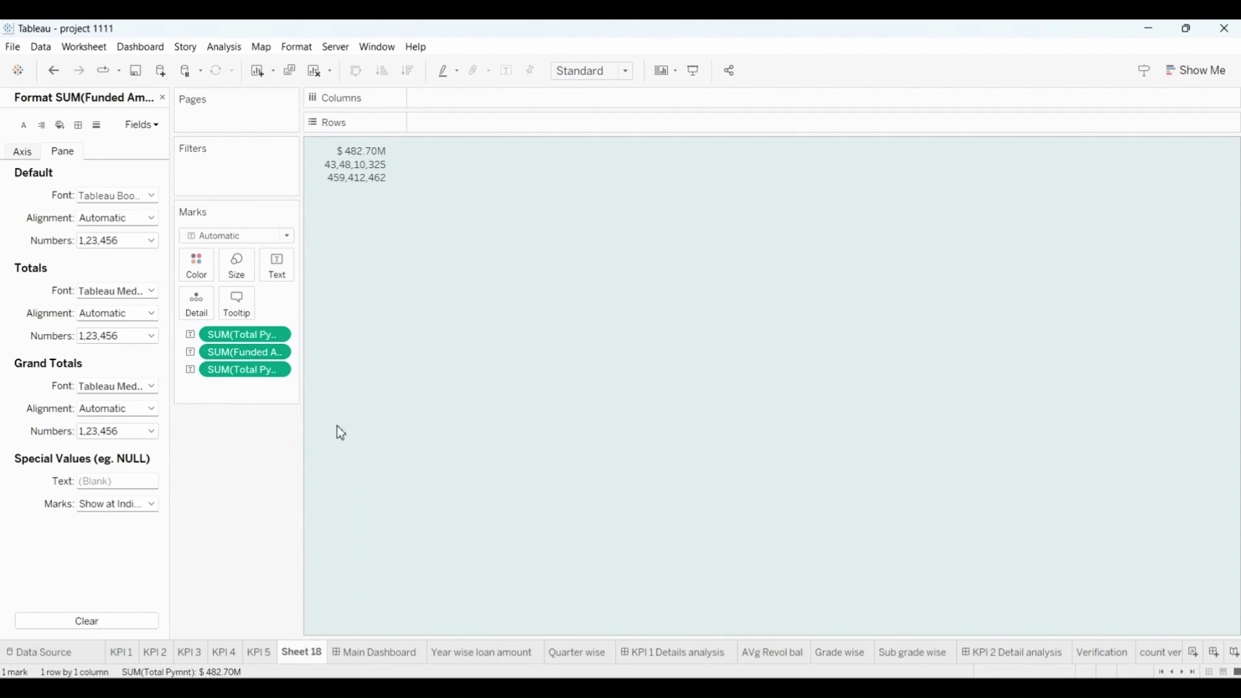
{"action": "left_click", "coordinate": [147, 241]}
{"action": "left_click", "coordinate": [123, 307]}
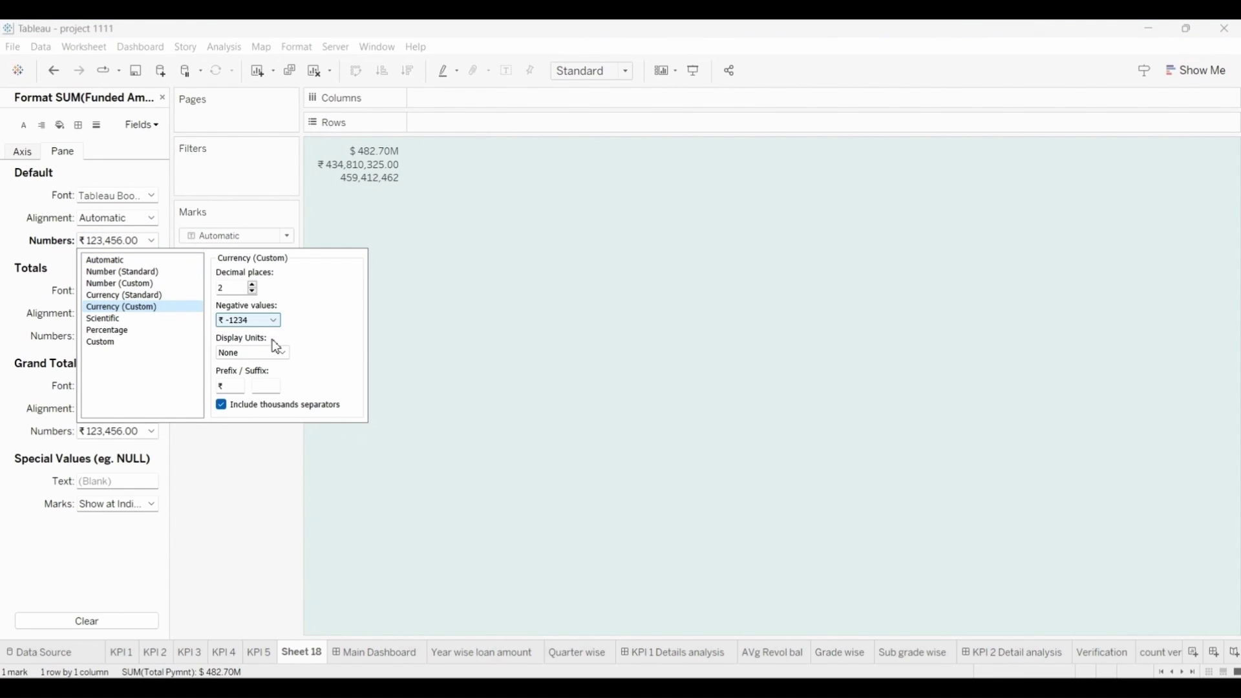
{"action": "left_click", "coordinate": [275, 352]}
{"action": "left_click", "coordinate": [259, 385]}
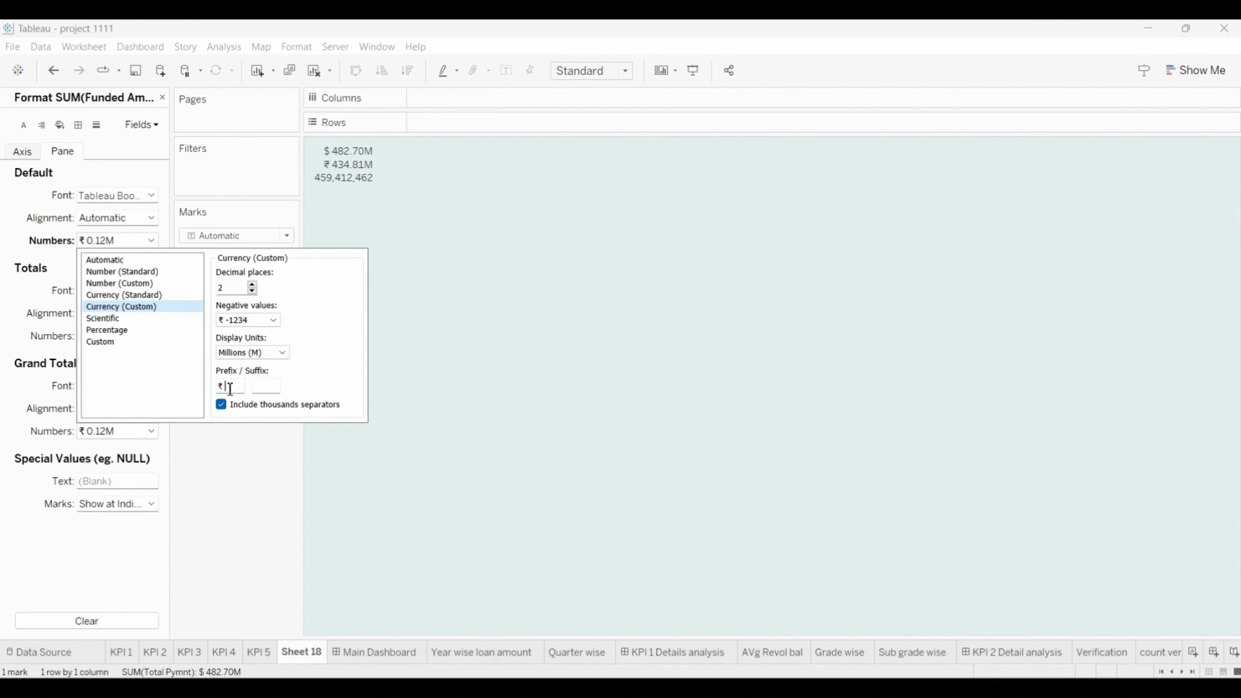
{"action": "key", "text": "BackSpace"}
{"action": "type", "text": "$"}
{"action": "left_click", "coordinate": [250, 482]}
Format the Total Pymnt Inv sum as custom currency in Millions (M) with a $ prefix.
{"action": "left_click", "coordinate": [277, 371]}
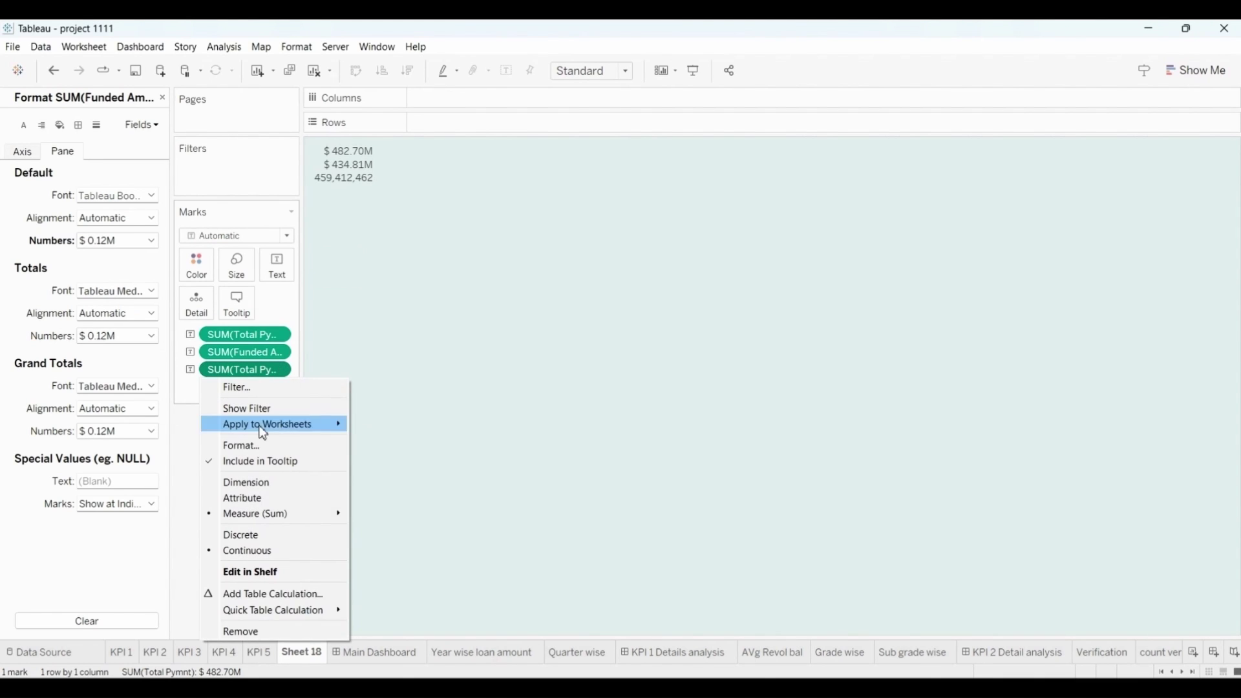
{"action": "left_click", "coordinate": [239, 444]}
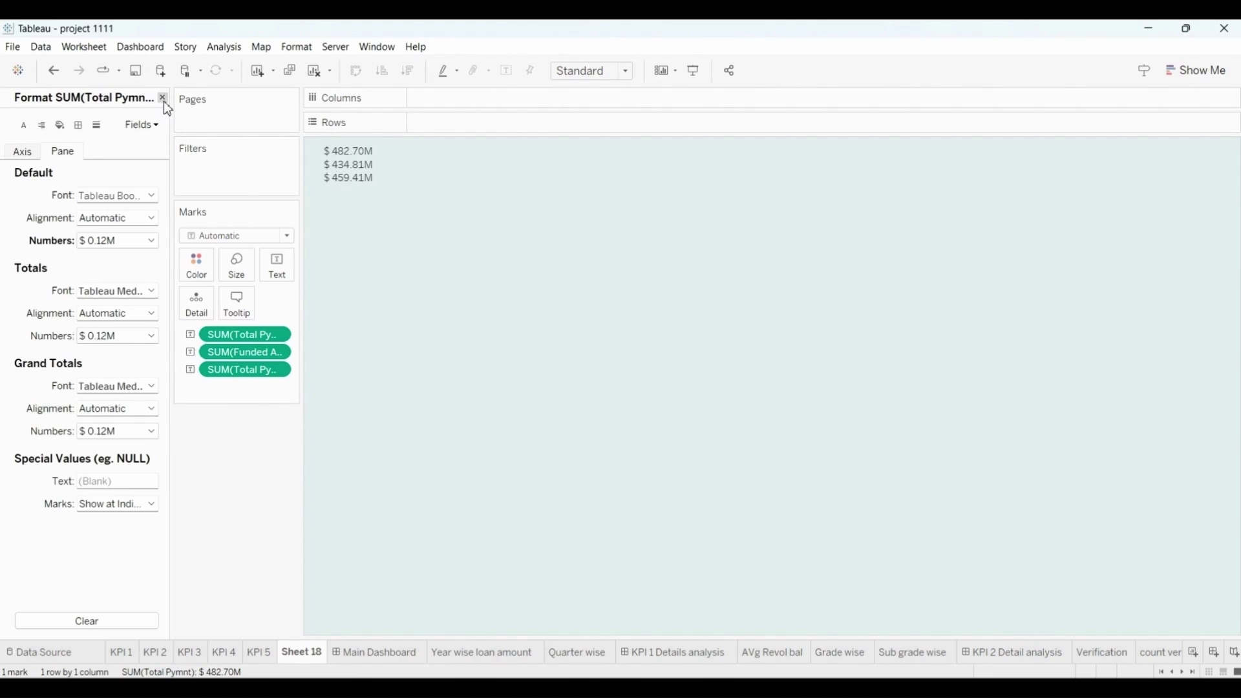
{"action": "left_click", "coordinate": [163, 98]}
Edit the text label to put the caption "Total Loan Amount" above the Total Pymnt sum, with blank lines below that sum.
{"action": "left_click", "coordinate": [277, 264]}
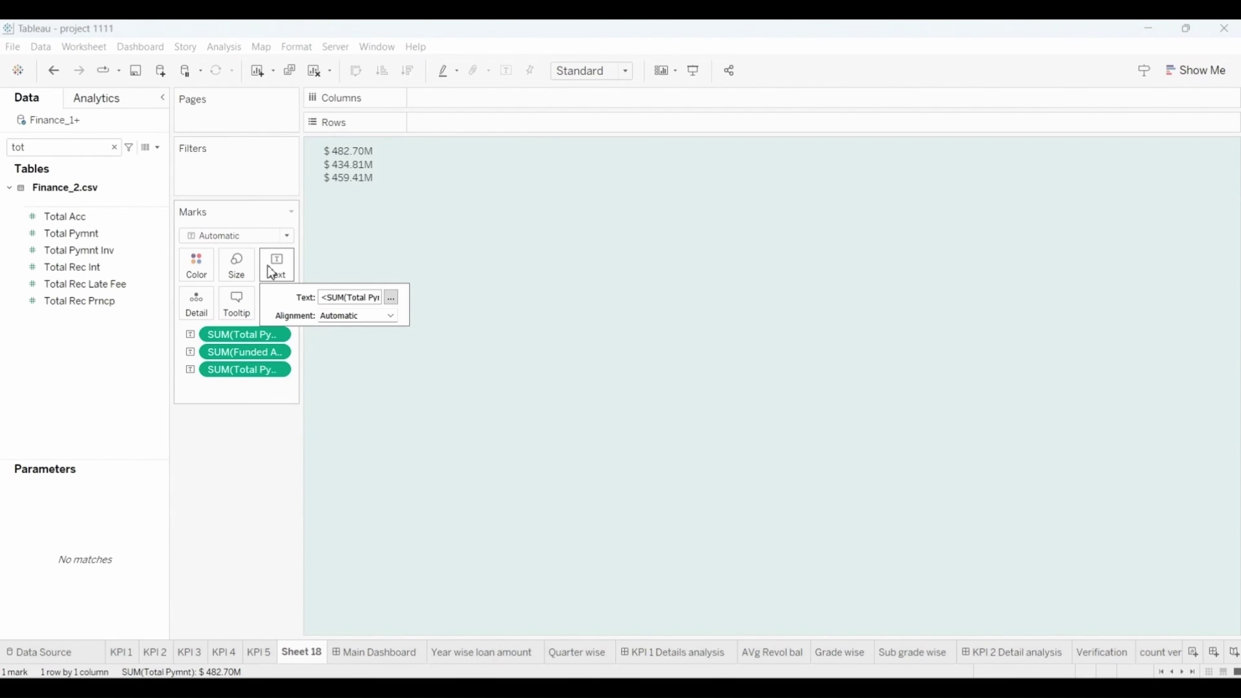
{"action": "left_click", "coordinate": [391, 297]}
{"action": "key", "text": "Return"}
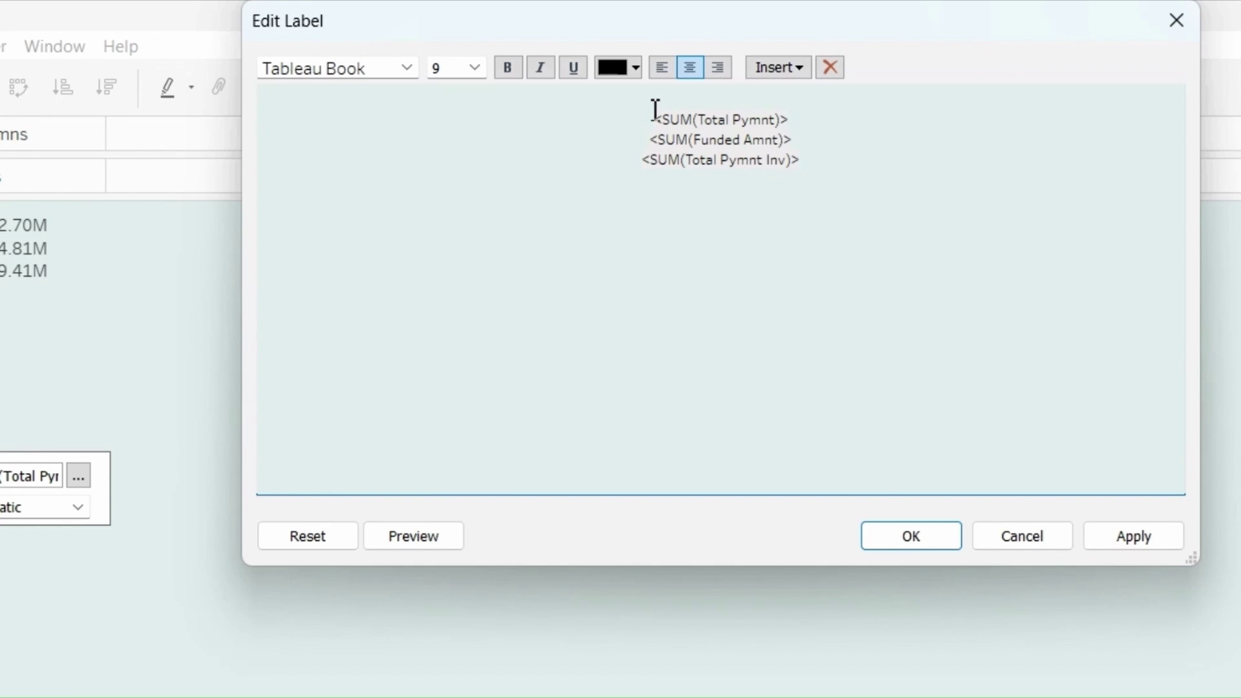
{"action": "type", "text": "Total"}
{"action": "type", "text": " A"}
{"action": "key", "text": "BackSpace"}
{"action": "key", "text": "BackSpace"}
{"action": "type", "text": "Loan Amount"}
{"action": "left_click", "coordinate": [800, 123]}
{"action": "key", "text": "Return"}
{"action": "key", "text": "Return"}
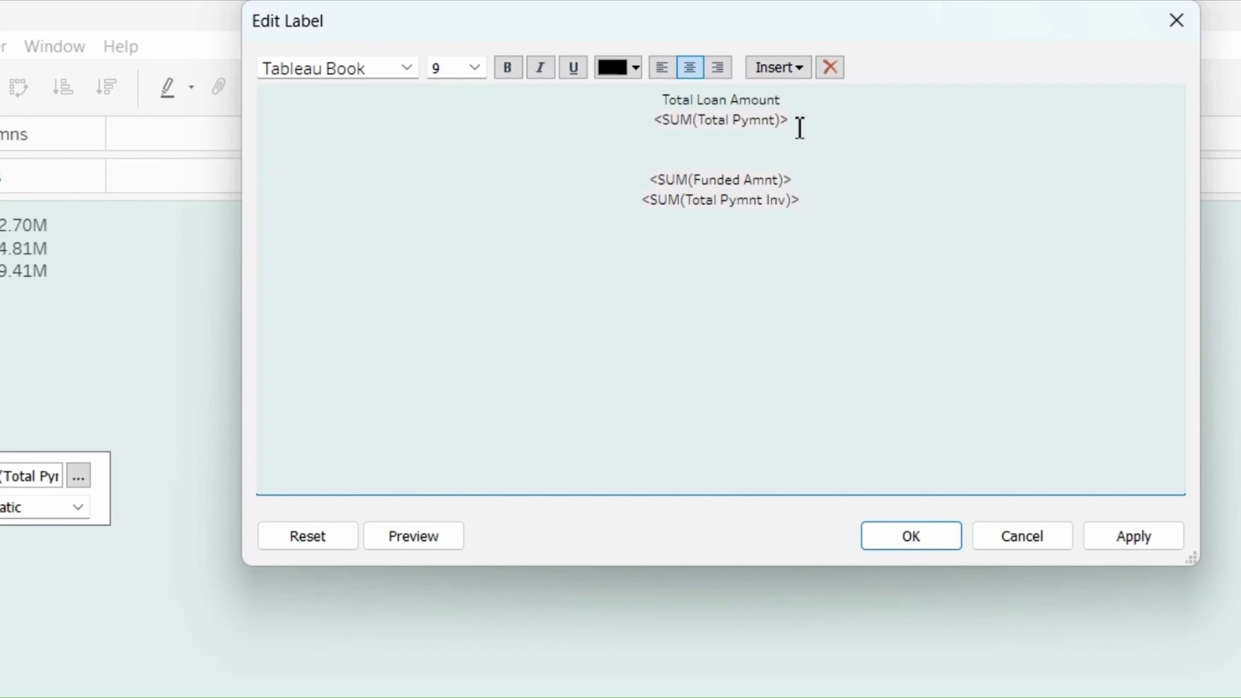
Caption the Funded Amnt sum "Total Fund" and the Total Pymnt Inv sum "Total Investment", separating the two with a blank line.
{"action": "type", "text": "Total  Fund"}
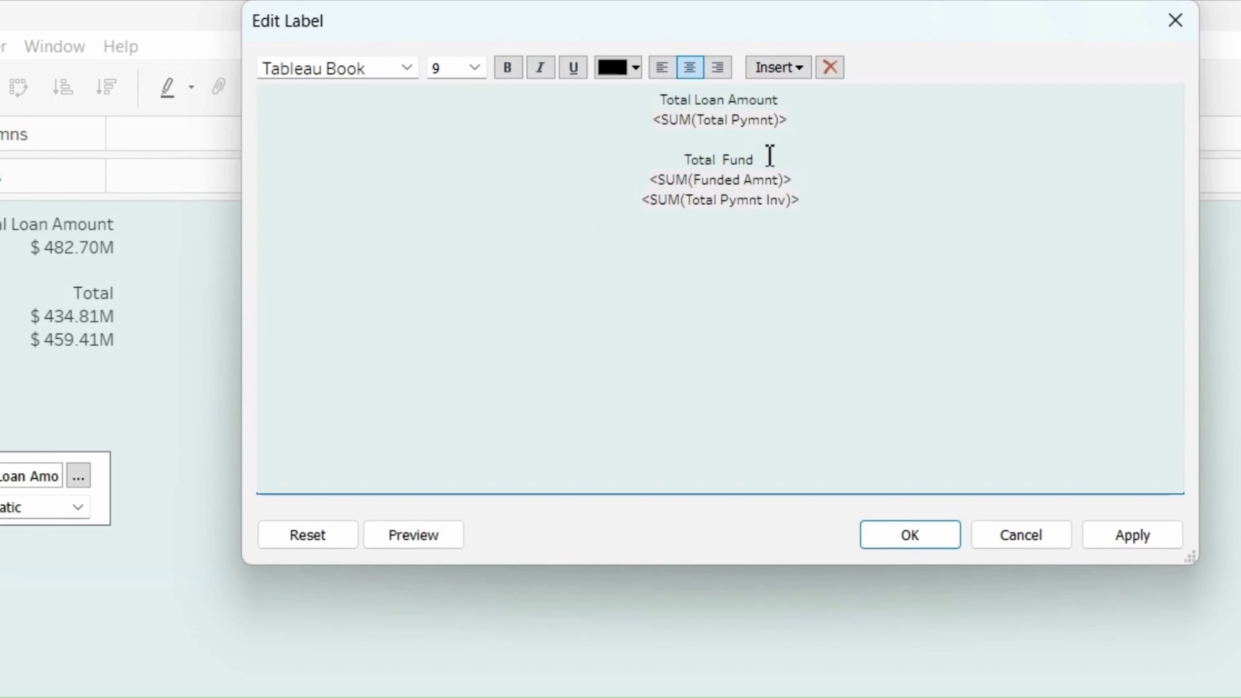
{"action": "key", "text": "Return"}
{"action": "key", "text": "Return"}
{"action": "type", "text": "T"}
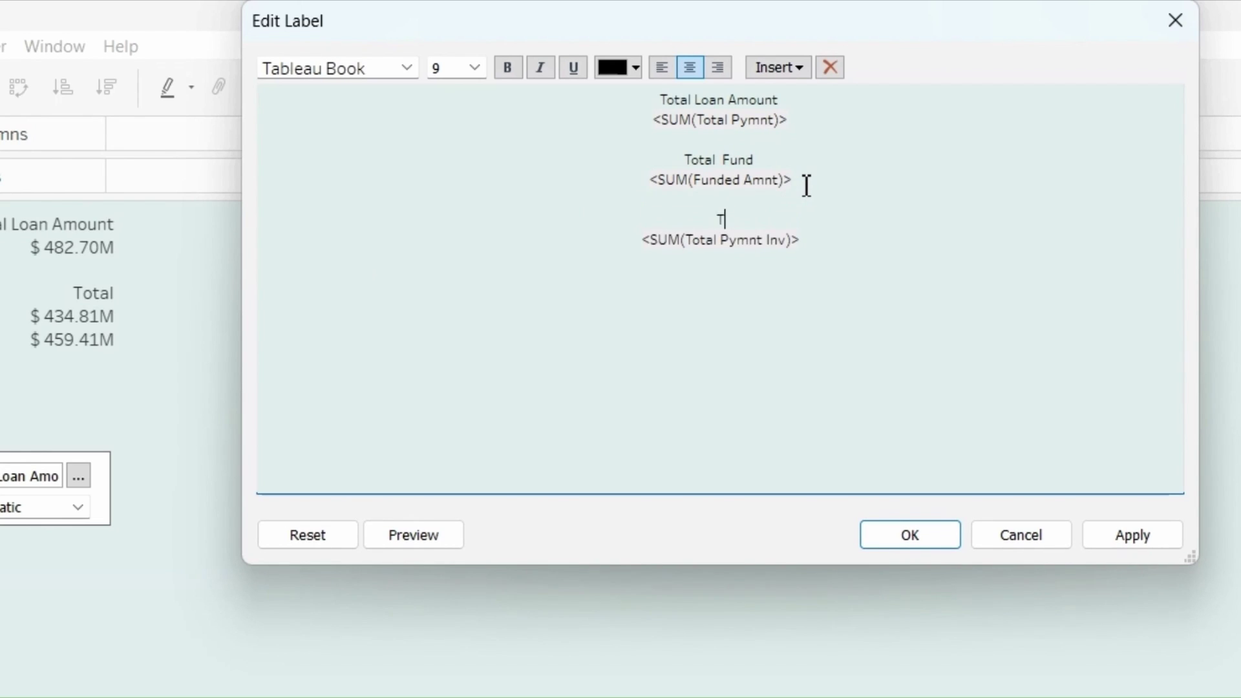
{"action": "type", "text": "otal Inv"}
Color all the label text blue and set its font size to 12.
{"action": "left_click", "coordinate": [635, 67]}
{"action": "left_click", "coordinate": [715, 225]}
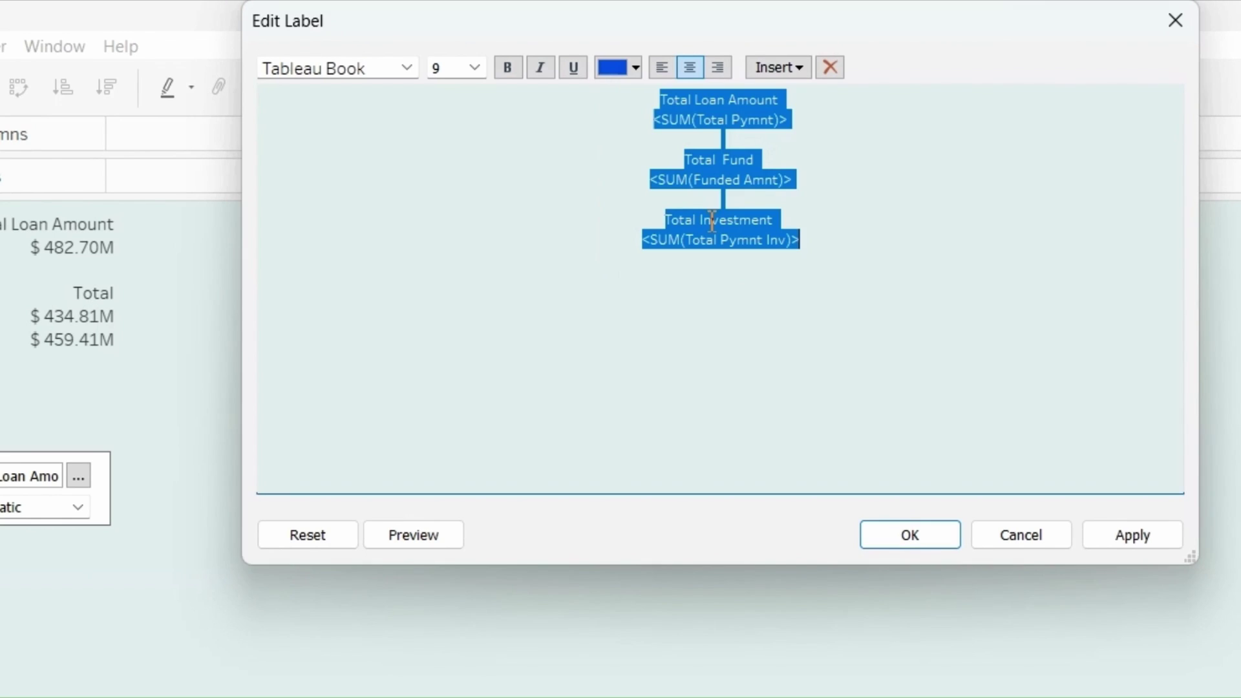
{"action": "left_click", "coordinate": [478, 70]}
{"action": "left_click", "coordinate": [845, 161]}
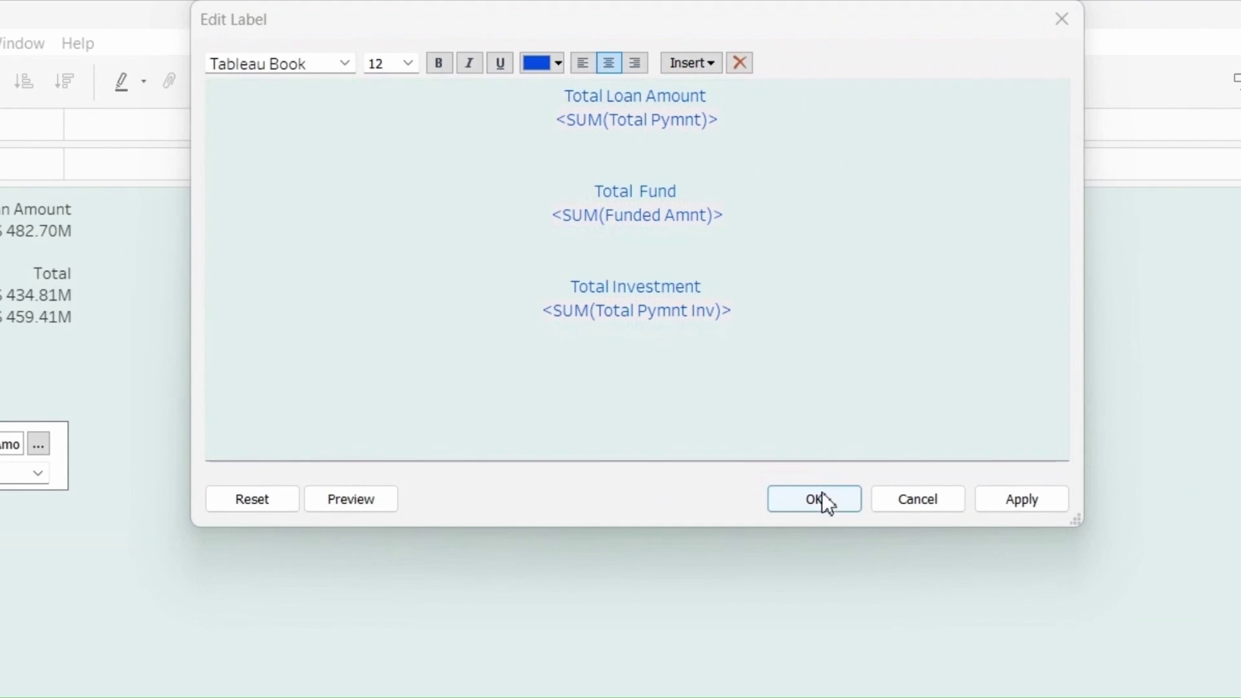
Color the label's captions red, starting with Total Loan Amount.
{"action": "left_click", "coordinate": [684, 208]}
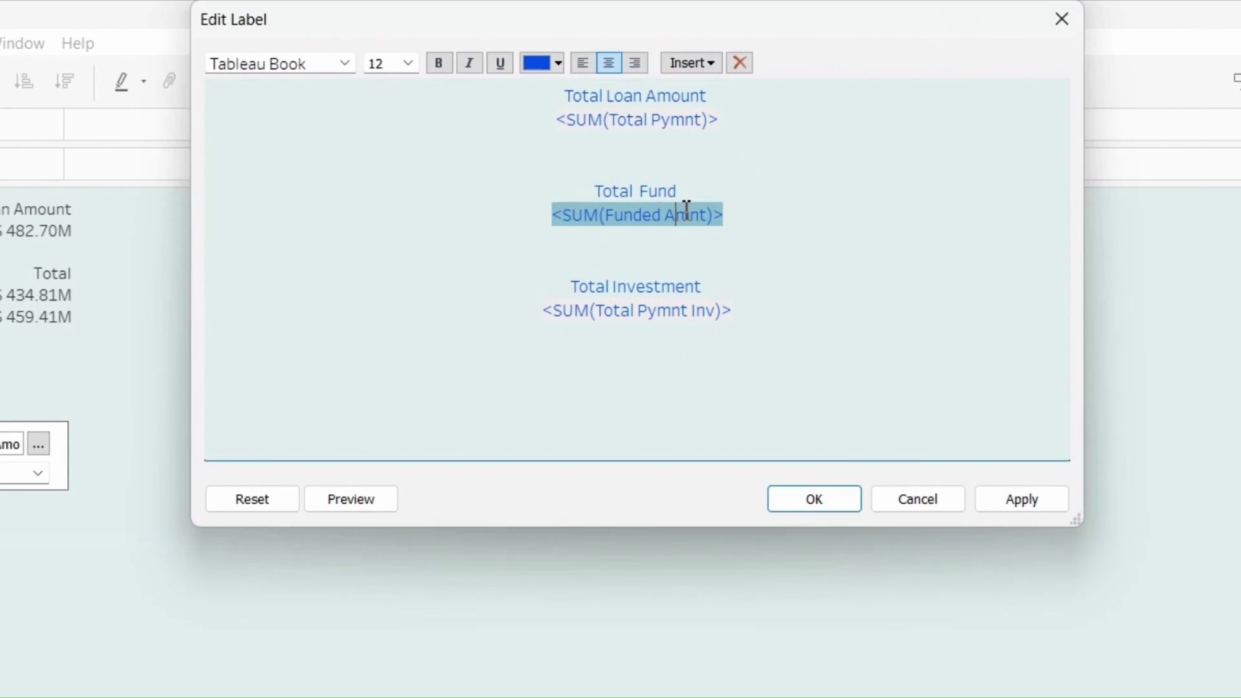
{"action": "left_click", "coordinate": [722, 102]}
{"action": "triple_click", "coordinate": [722, 102]}
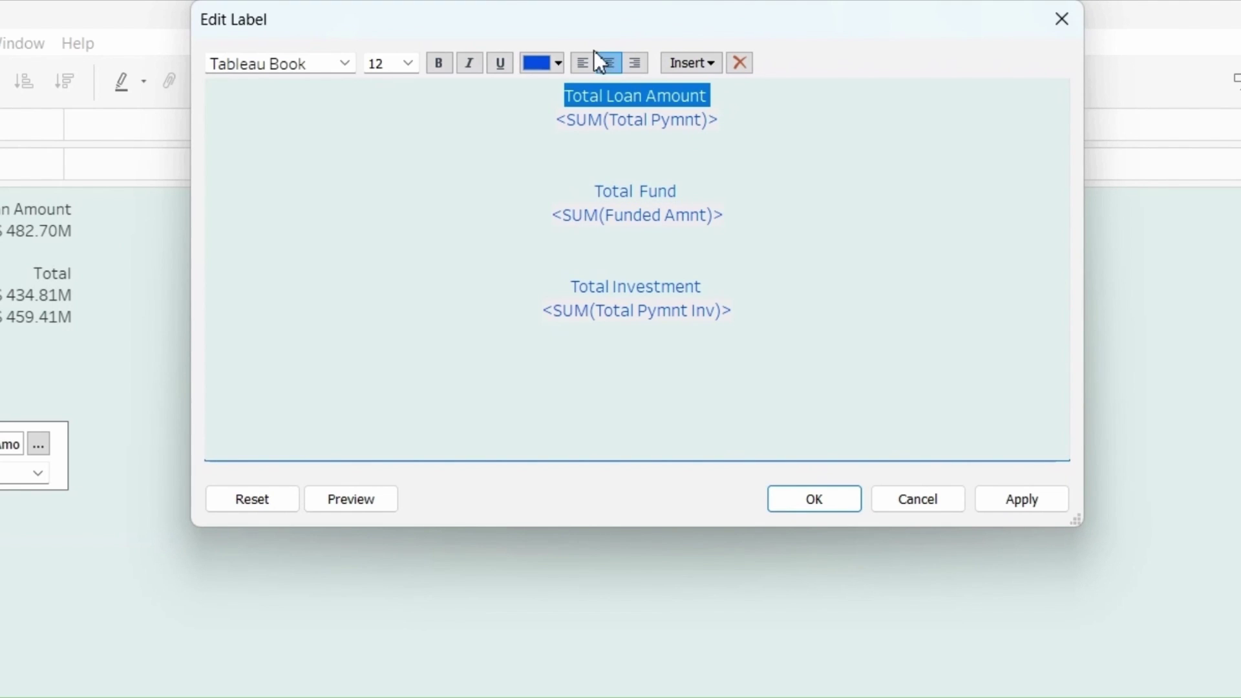
{"action": "left_click", "coordinate": [535, 67]}
{"action": "left_click", "coordinate": [629, 209]}
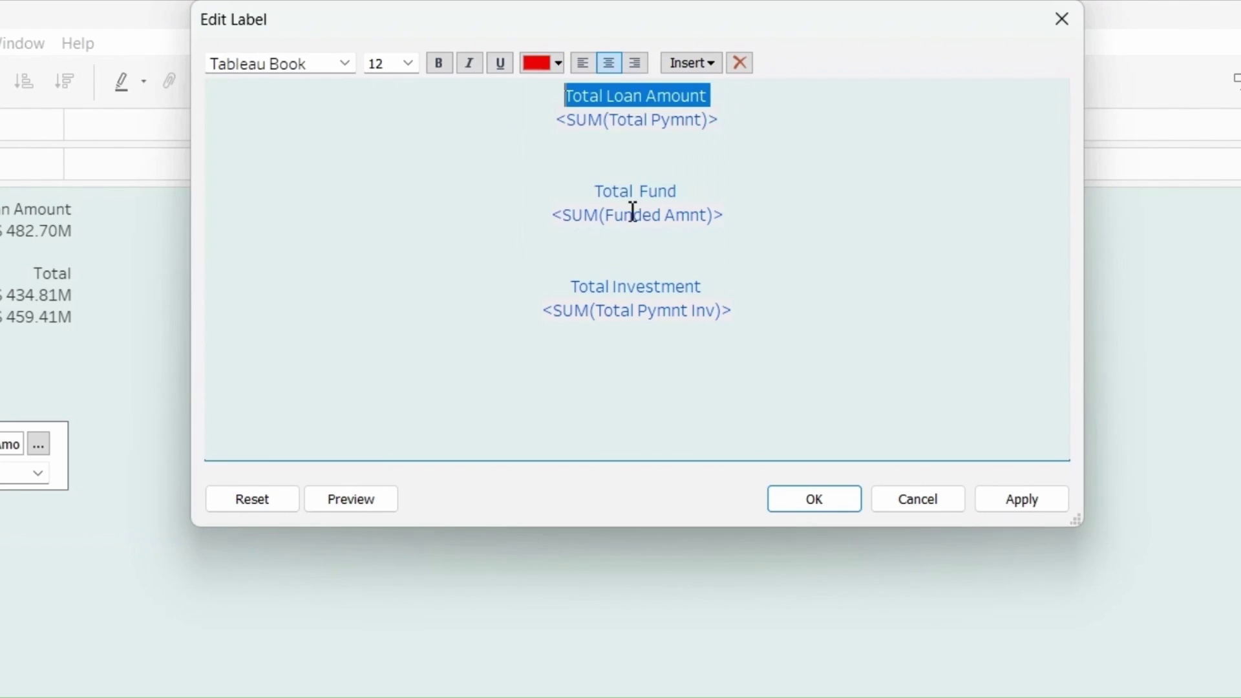
Make all the label text bold and apply the edited label.
{"action": "left_click", "coordinate": [529, 212]}
{"action": "key", "text": "ctrl+a"}
{"action": "left_click", "coordinate": [438, 63]}
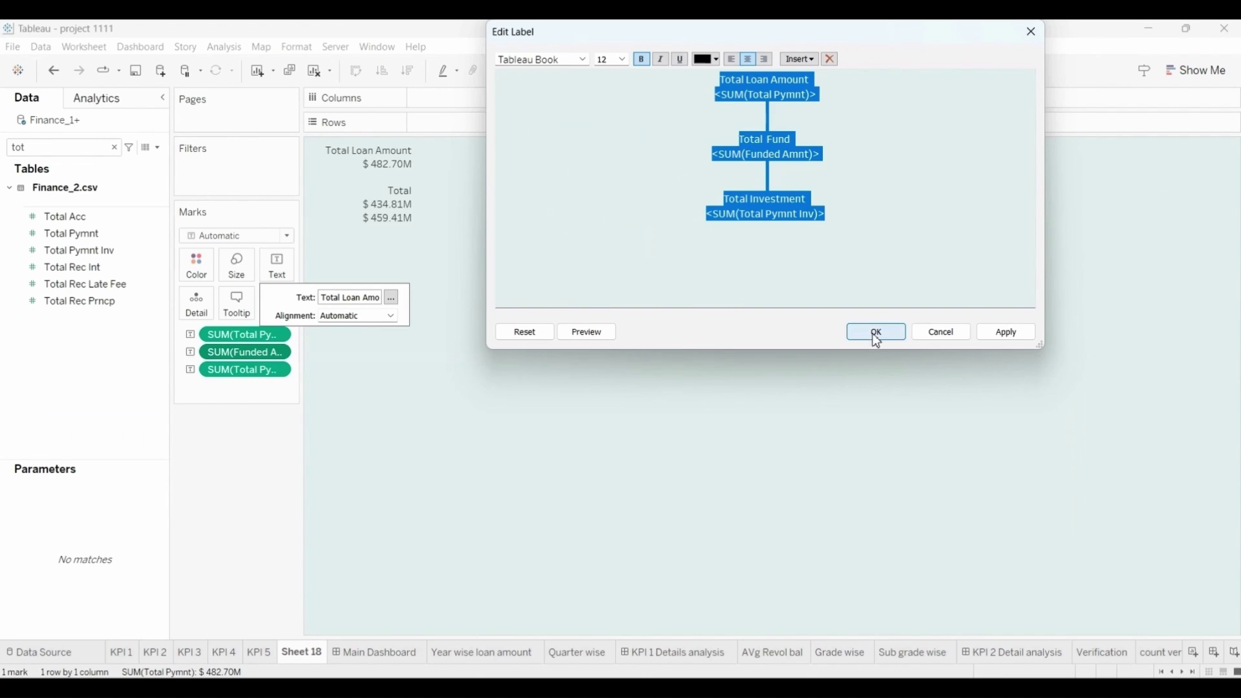
{"action": "left_click", "coordinate": [813, 499]}
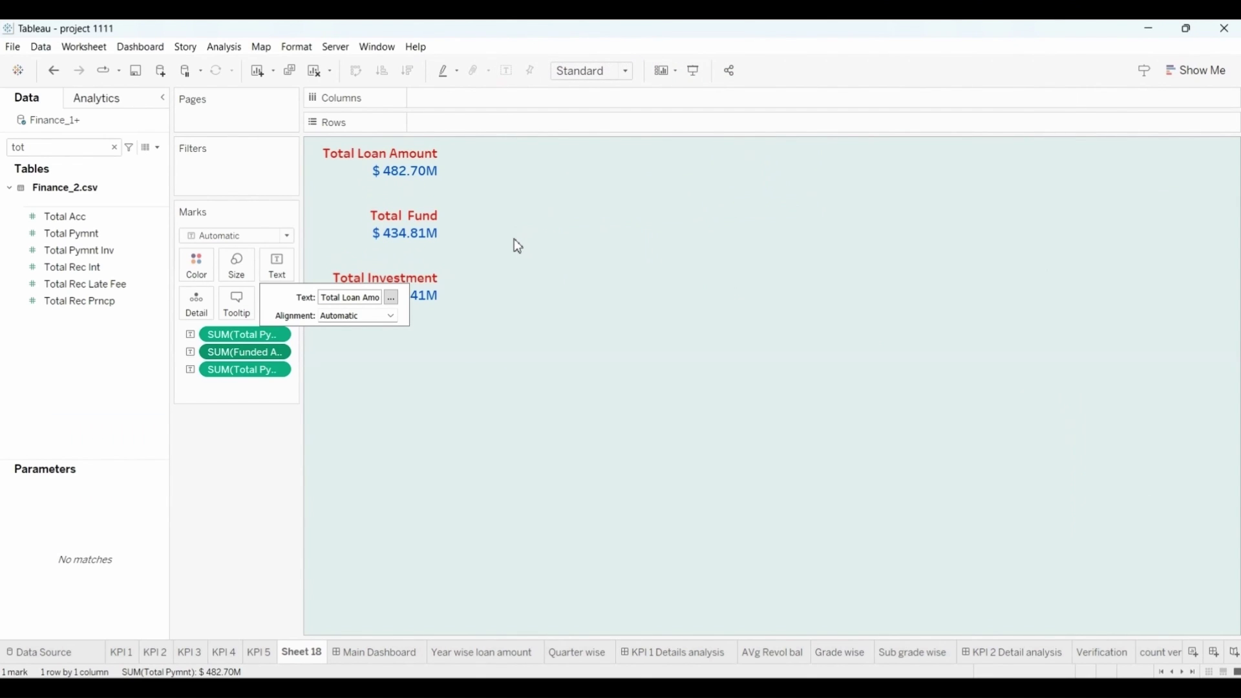
Set the text label's alignment to Center.
{"action": "left_click", "coordinate": [277, 263]}
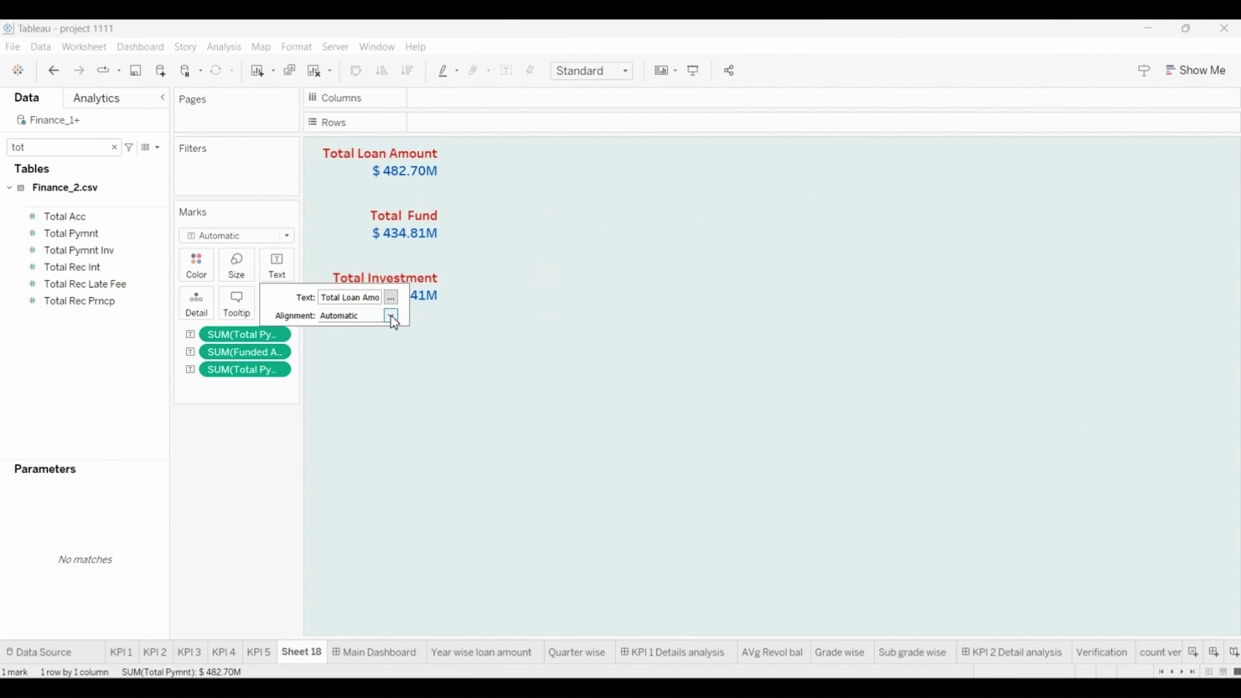
{"action": "left_click", "coordinate": [390, 316]}
{"action": "left_click", "coordinate": [355, 372]}
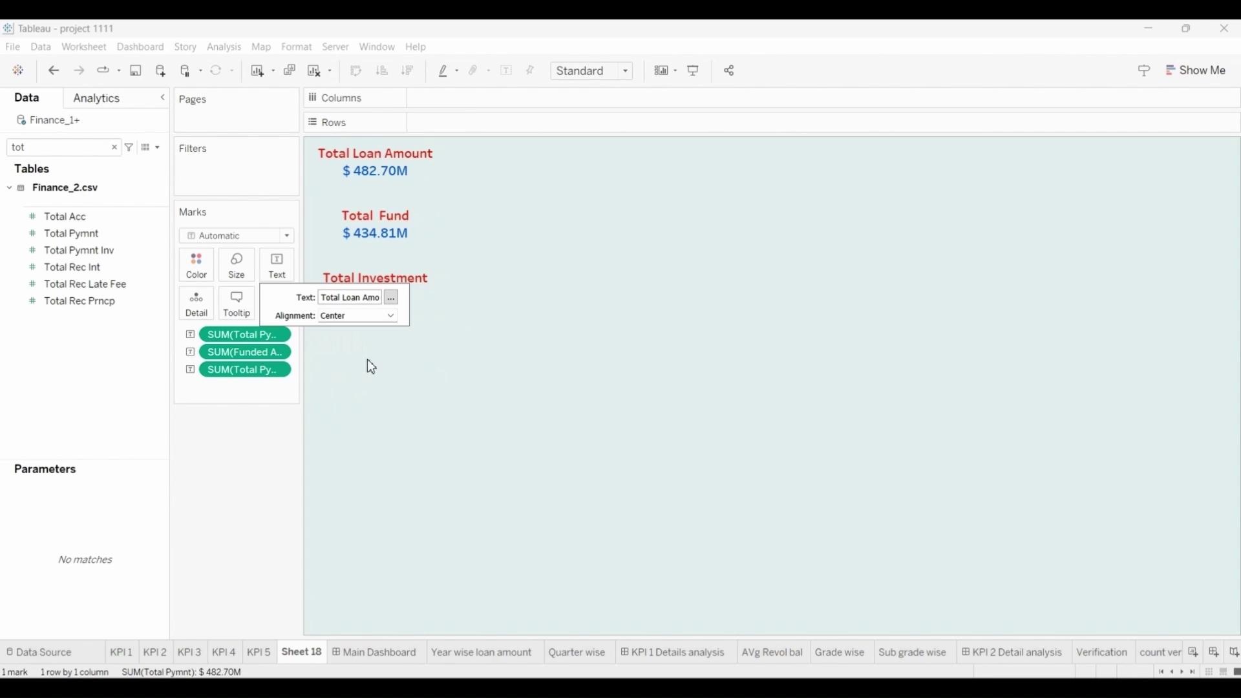
Format the worksheet's default cell border as a solid black line of the second thickness.
{"action": "right_click", "coordinate": [422, 238]}
{"action": "left_click", "coordinate": [463, 253]}
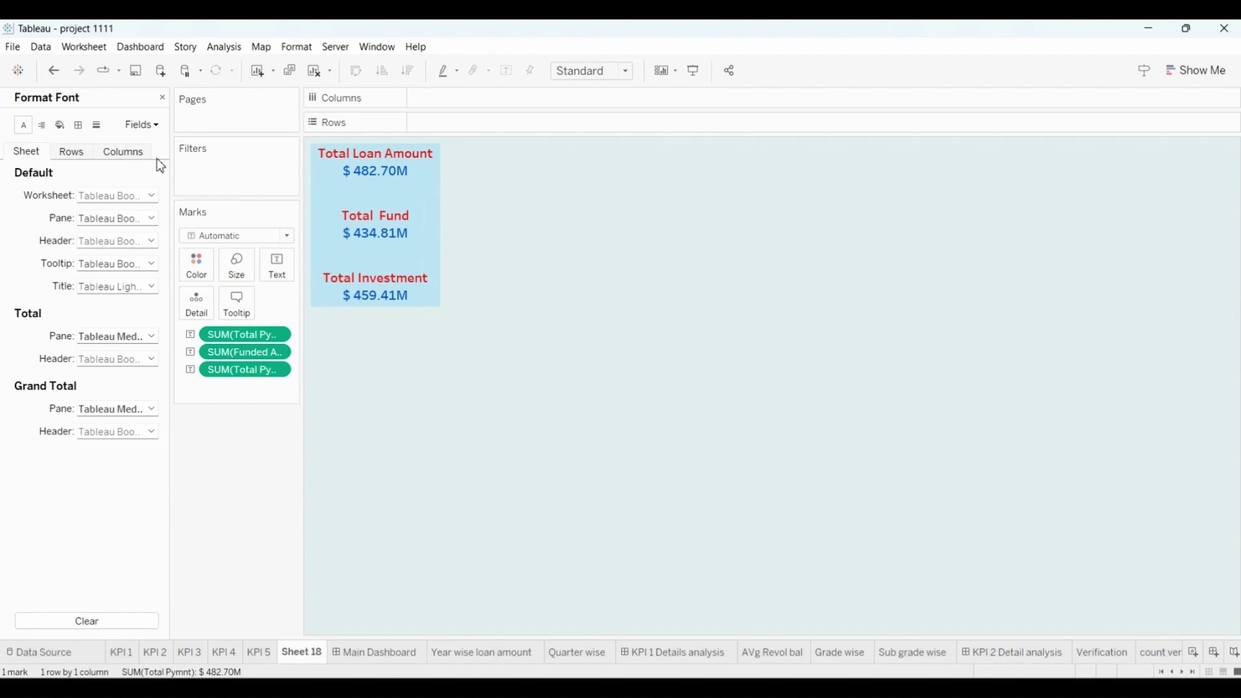
{"action": "left_click", "coordinate": [78, 125]}
{"action": "left_click", "coordinate": [143, 195]}
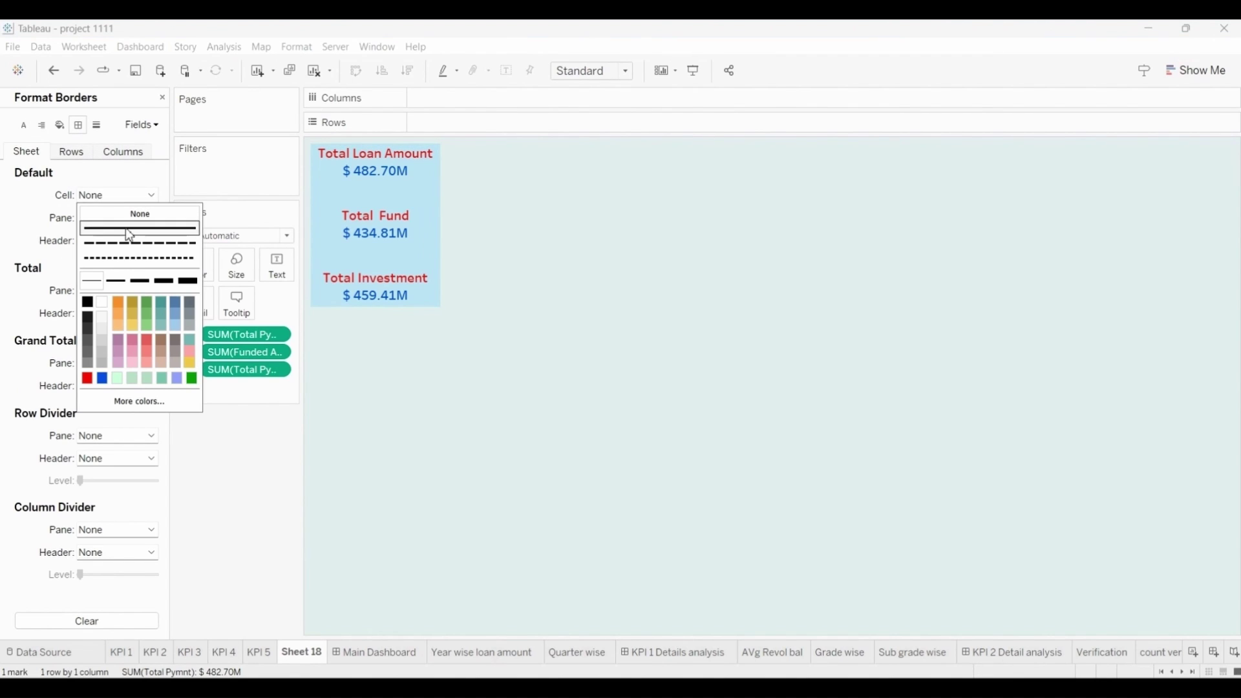
{"action": "left_click", "coordinate": [126, 229]}
{"action": "left_click", "coordinate": [116, 281]}
{"action": "left_click", "coordinate": [87, 312]}
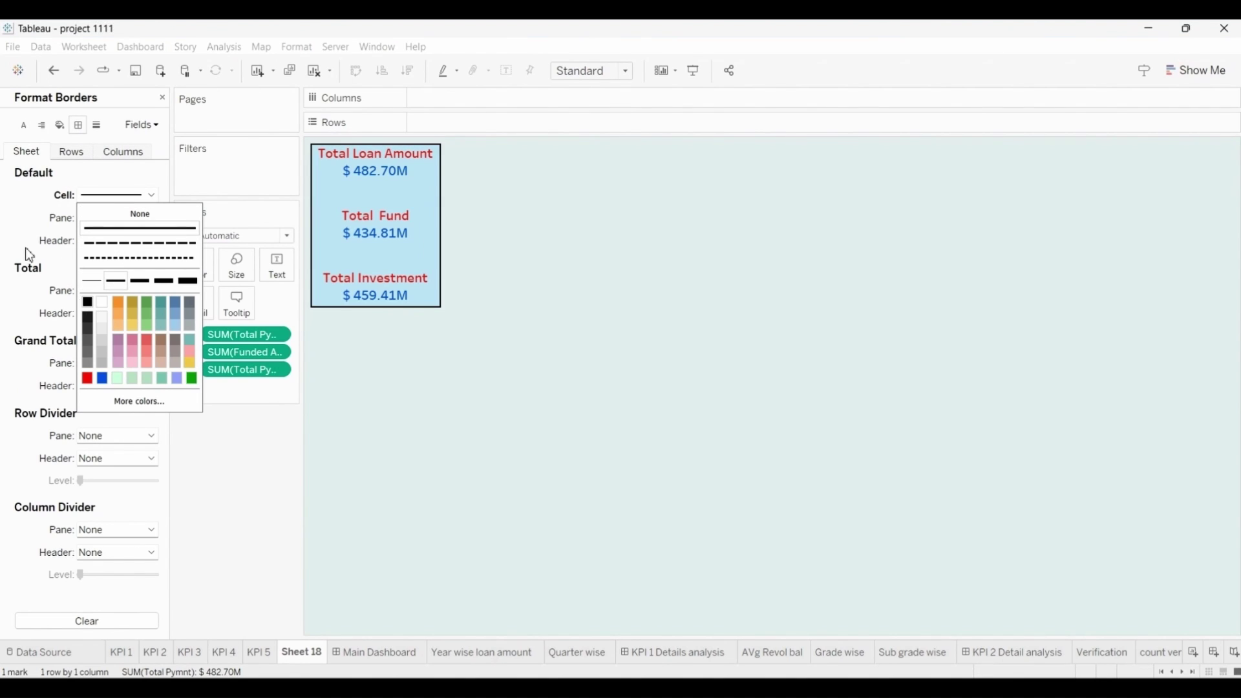
{"action": "left_click", "coordinate": [539, 296]}
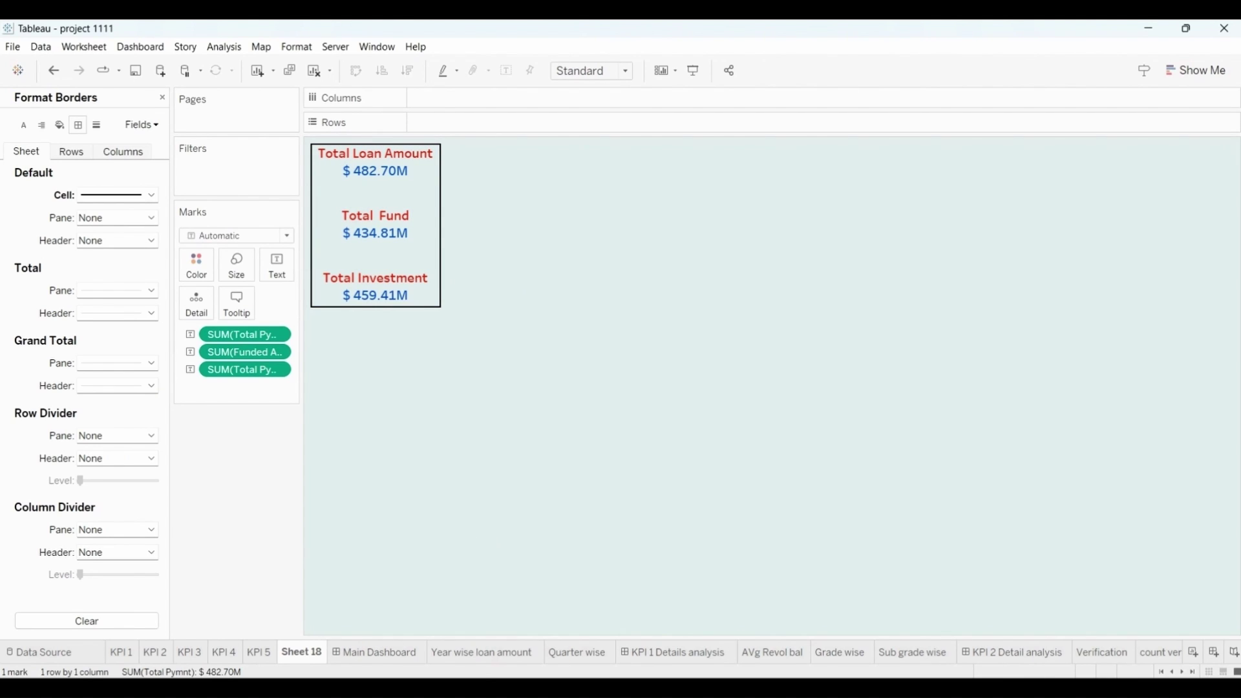
Add a floating text object reading "Bank Loan Dashboard" near the upper-left of the Main Dashboard.
{"action": "key", "text": "ctrl+Tab"}
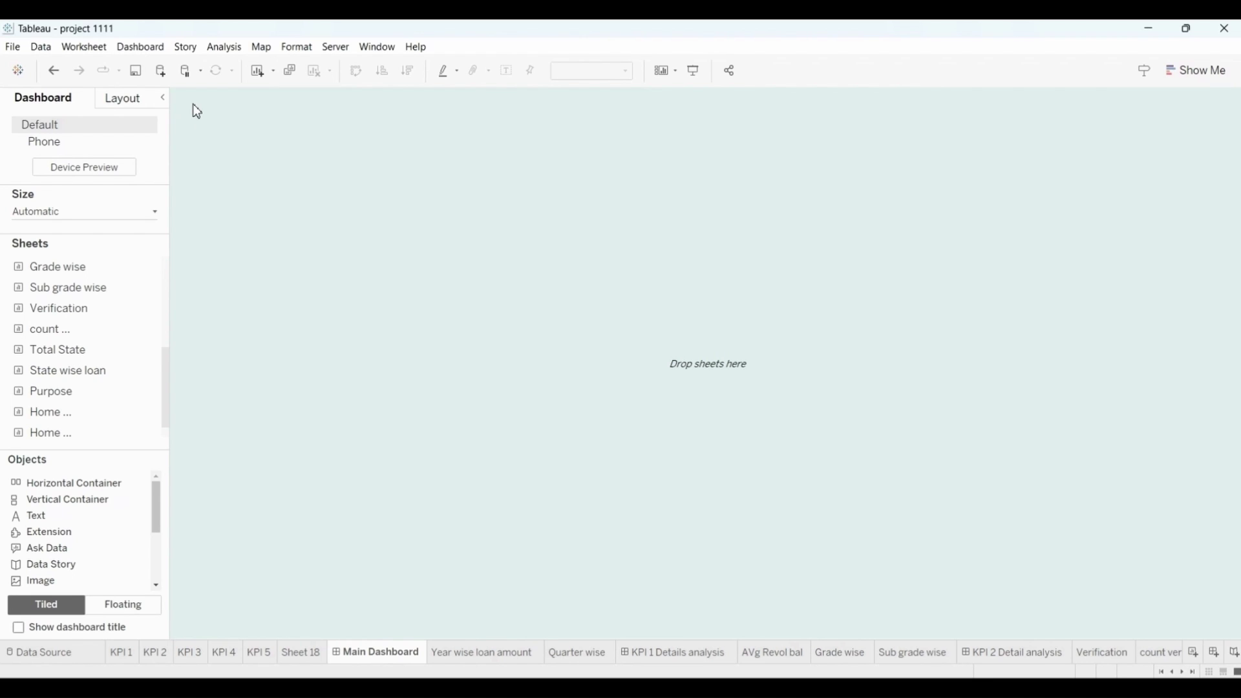
{"action": "left_click", "coordinate": [129, 604]}
{"action": "left_click_drag", "start_coordinate": [52, 515], "coordinate": [208, 173]}
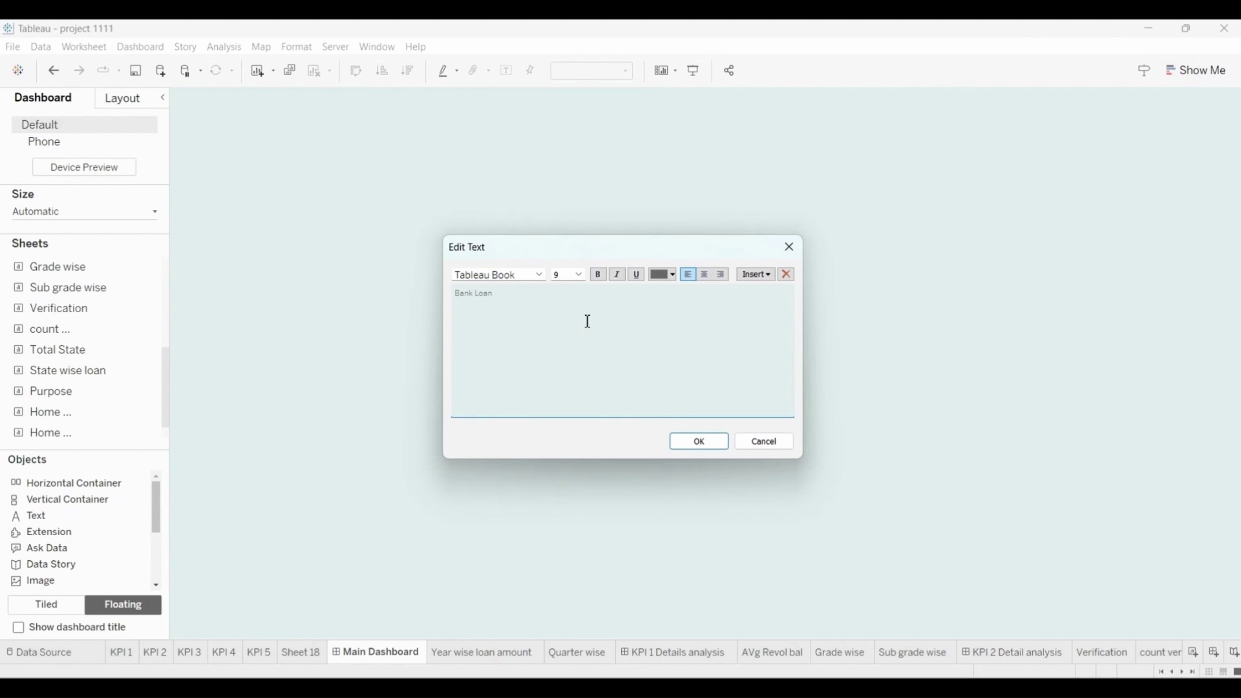
{"action": "type", "text": "Bank Loan Dashboard"}
Format the "Bank Loan Dashboard" title as 28-point bold black Tableau Semibold and move it up to the dashboard's top edge.
{"action": "key", "text": "ctrl+a"}
{"action": "left_click", "coordinate": [579, 275]}
{"action": "left_click", "coordinate": [566, 391]}
{"action": "left_click", "coordinate": [580, 276]}
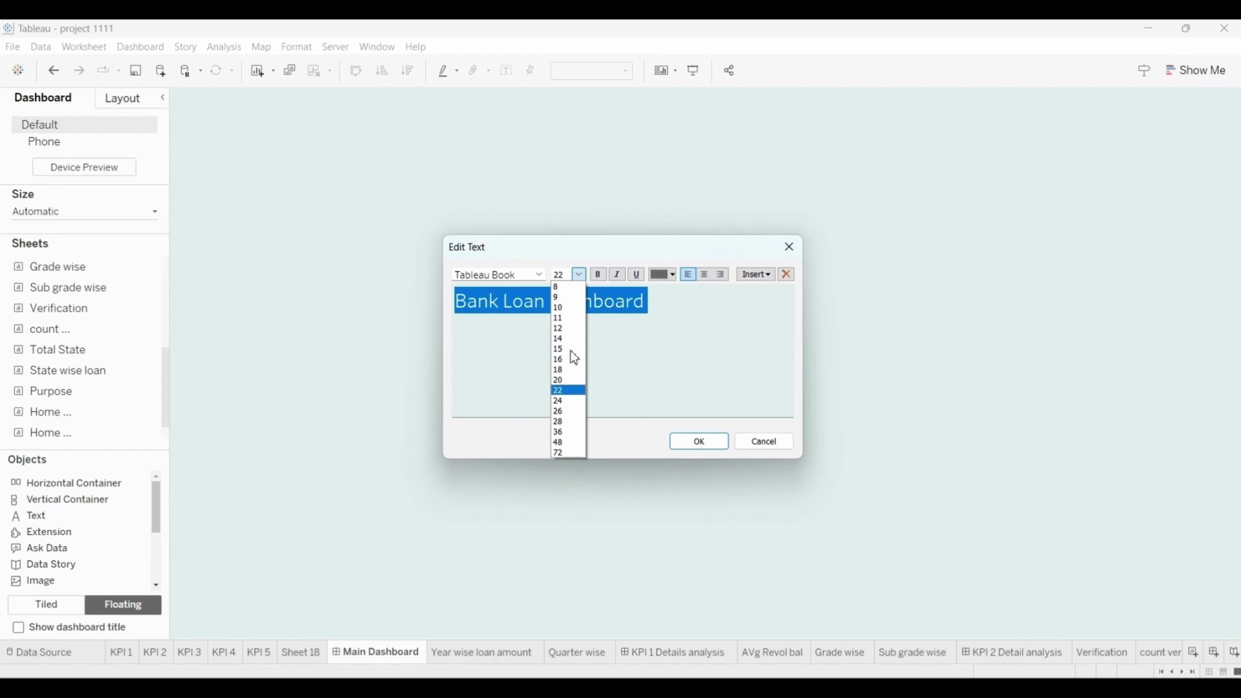
{"action": "left_click", "coordinate": [569, 420]}
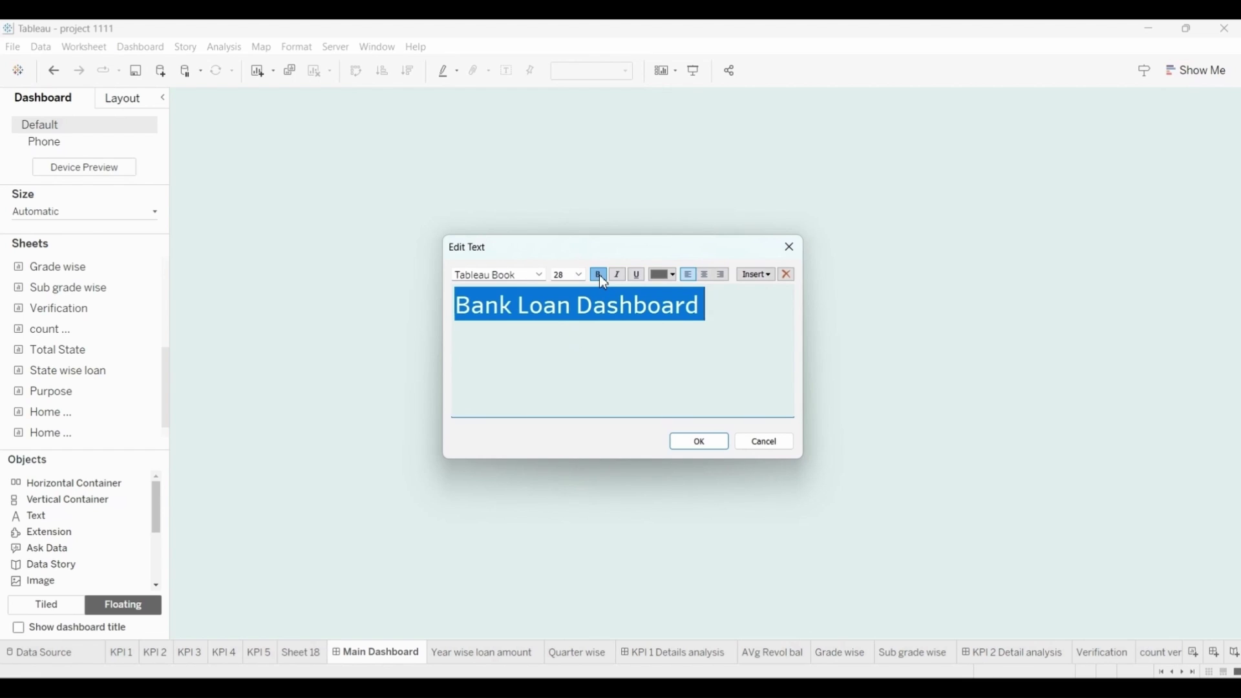
{"action": "left_click", "coordinate": [663, 275]}
{"action": "left_click", "coordinate": [659, 291]}
{"action": "left_click", "coordinate": [540, 274]}
{"action": "left_click", "coordinate": [514, 359]}
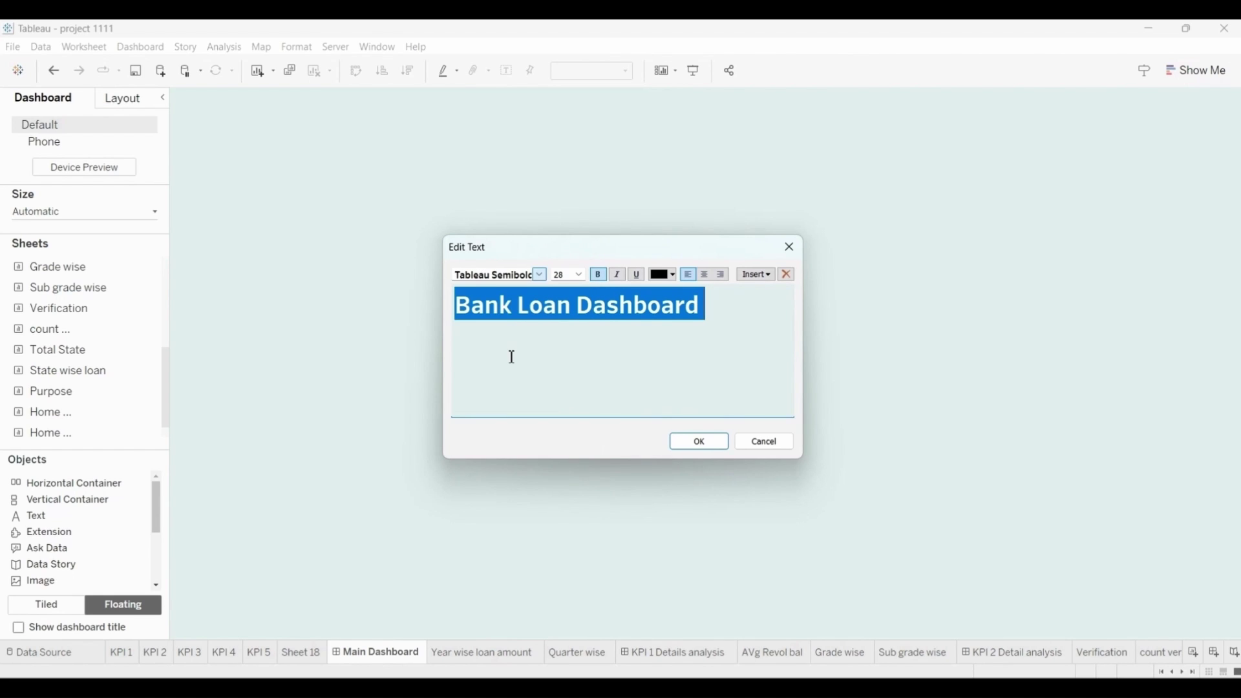
{"action": "left_click", "coordinate": [711, 445]}
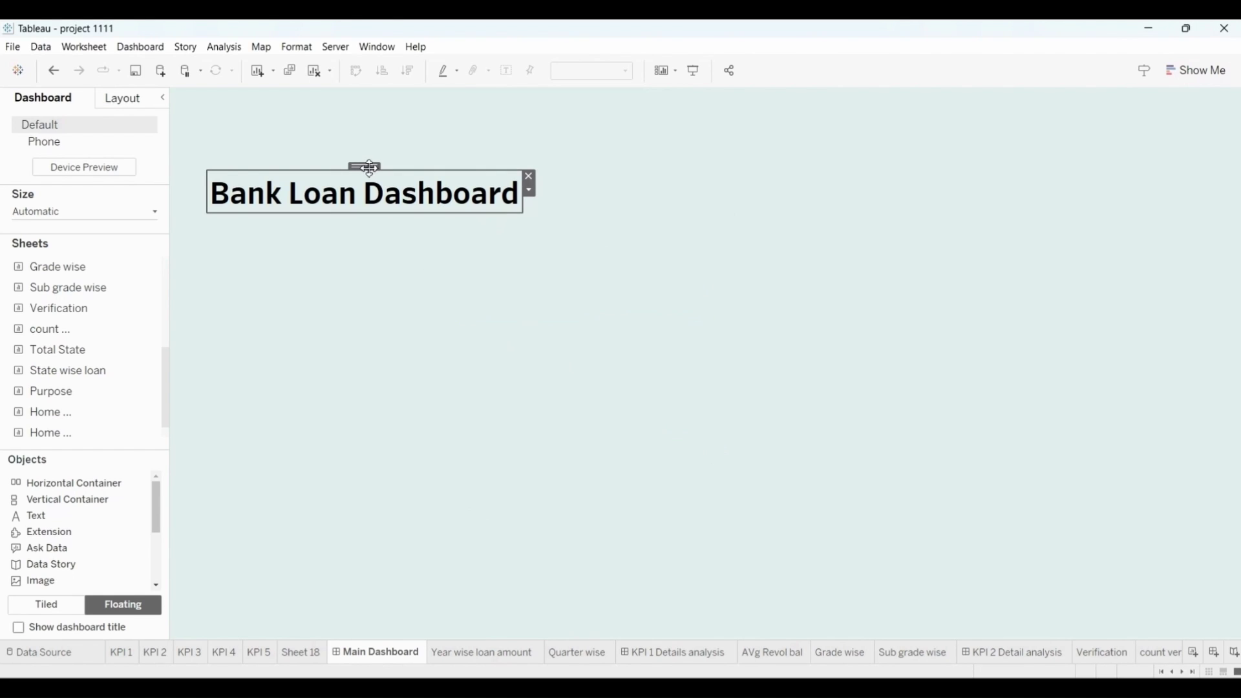
{"action": "left_click_drag", "start_coordinate": [369, 169], "coordinate": [472, 107]}
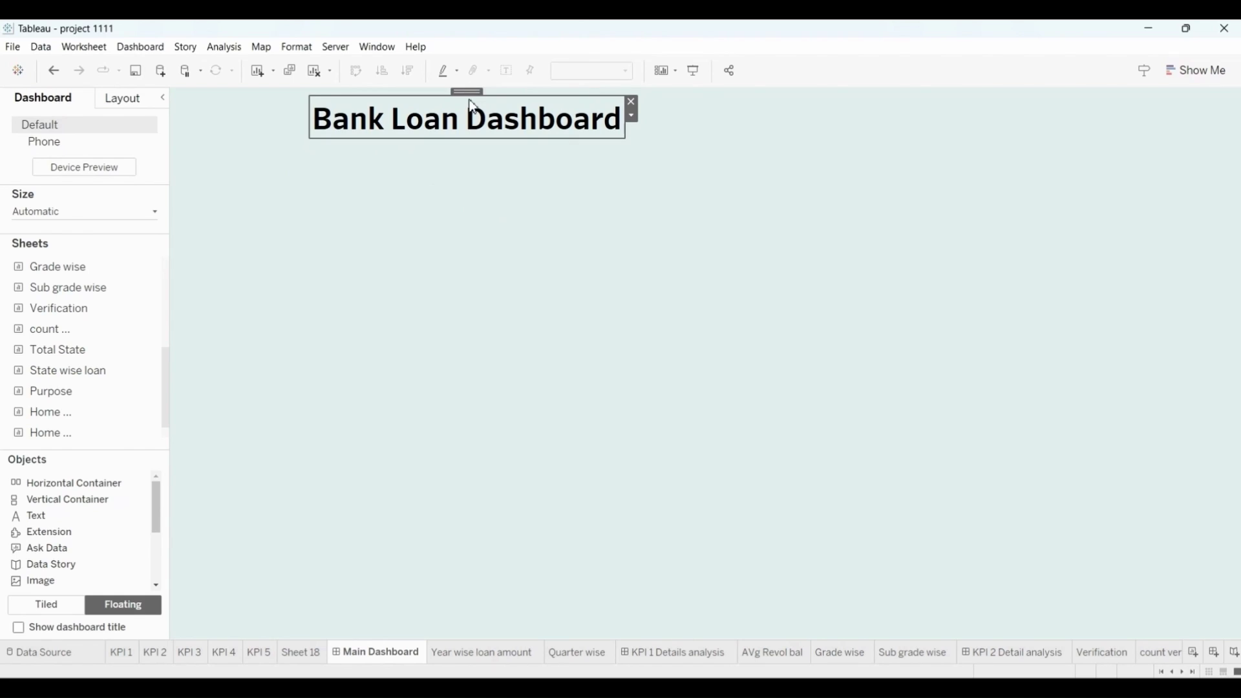
{"action": "left_click", "coordinate": [424, 154]}
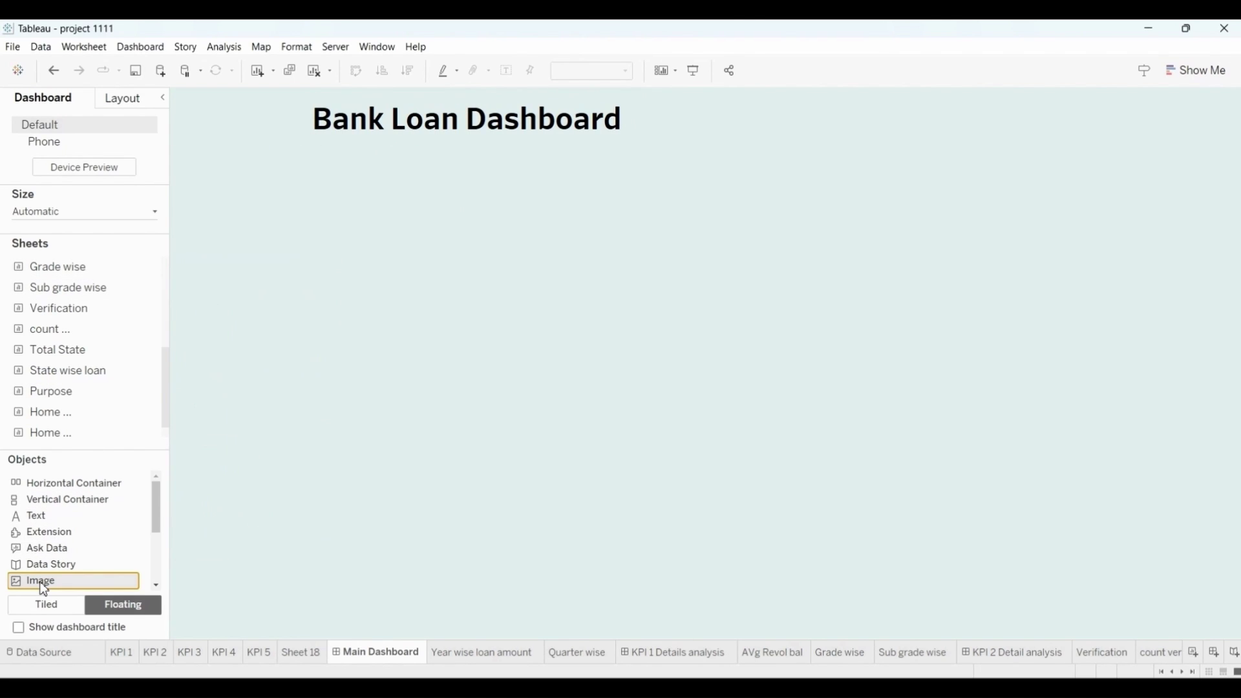
Add a floating image object to the dashboard using the bank picture "download" from the Downloads folder.
{"action": "left_click_drag", "start_coordinate": [43, 589], "coordinate": [299, 425]}
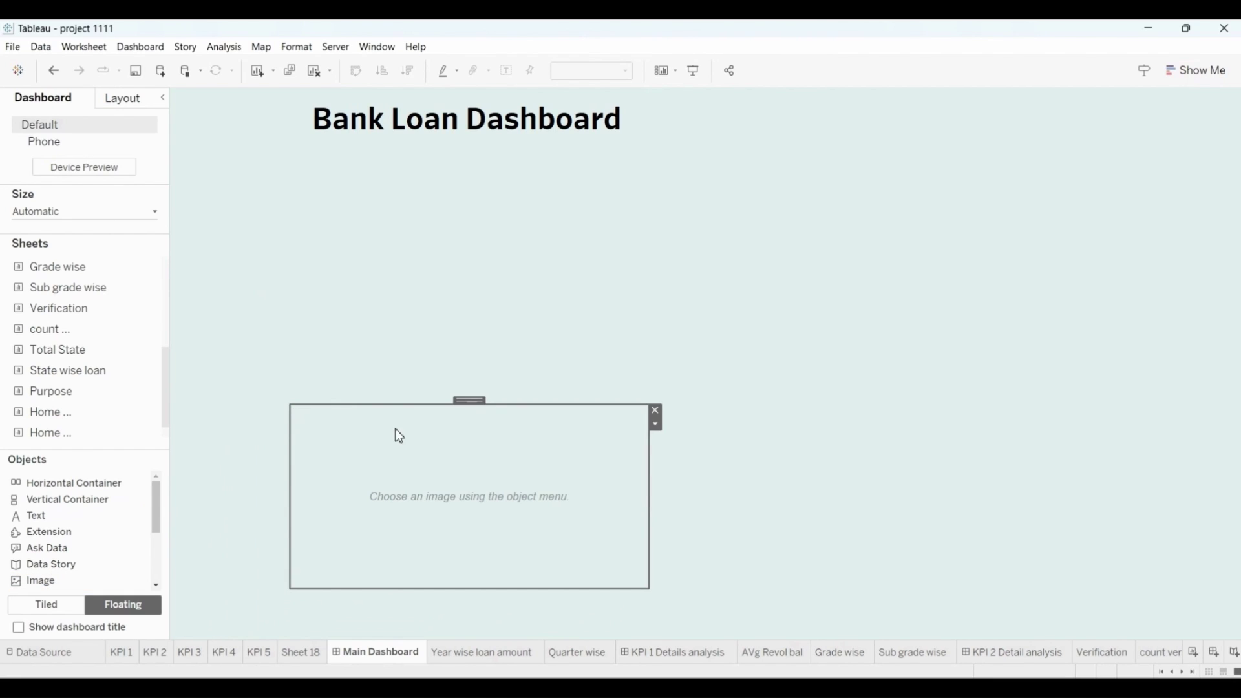
{"action": "left_click", "coordinate": [714, 248]}
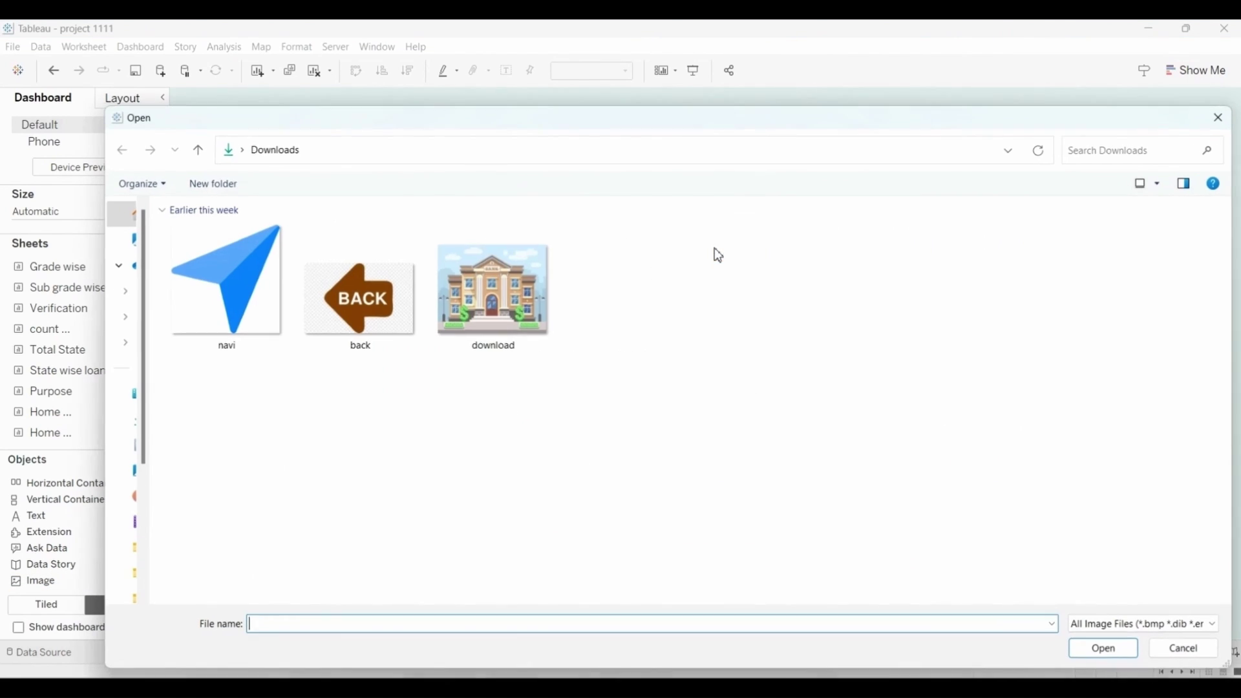
{"action": "double_click", "coordinate": [519, 318]}
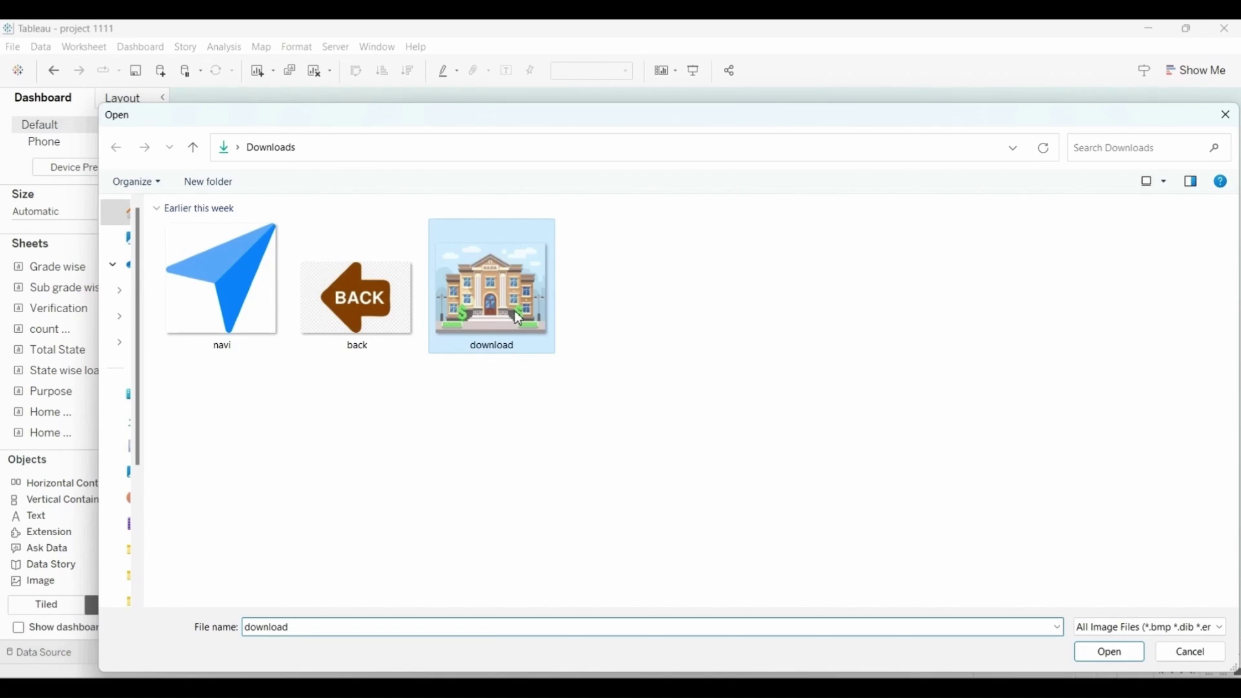
{"action": "left_click", "coordinate": [716, 469]}
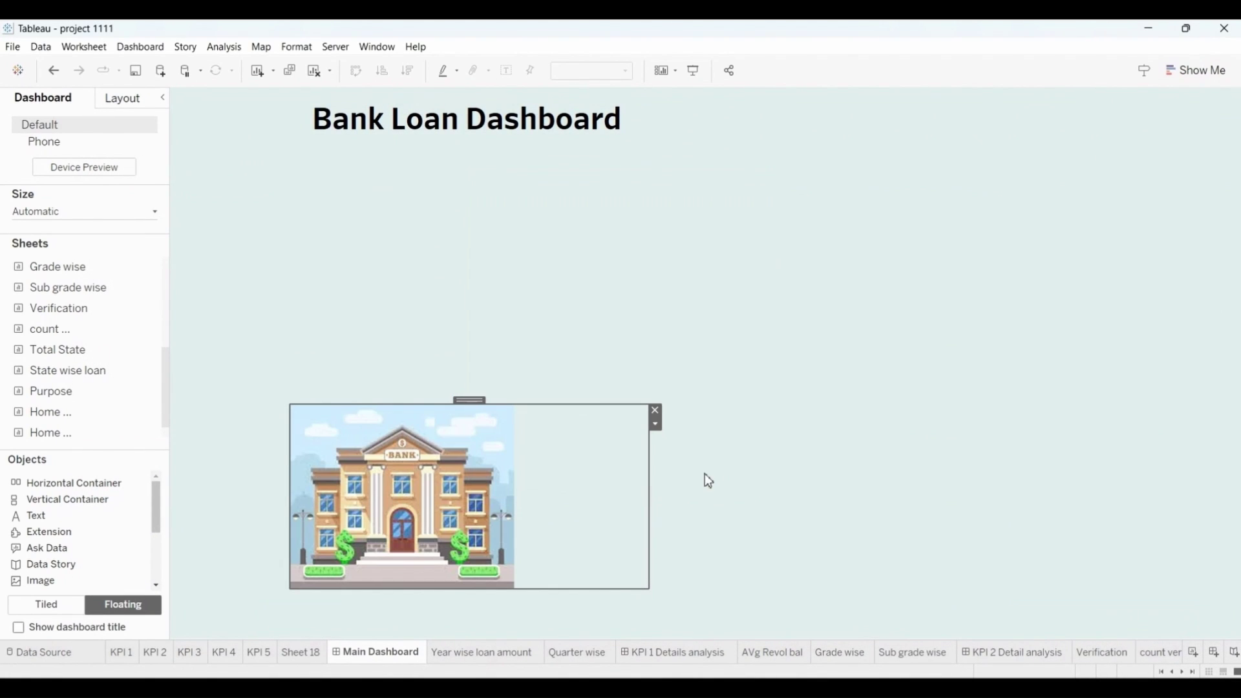
Shrink the bank image to logo size and place it in the dashboard's upper-left corner beside the title.
{"action": "left_click_drag", "start_coordinate": [649, 517], "coordinate": [510, 526]}
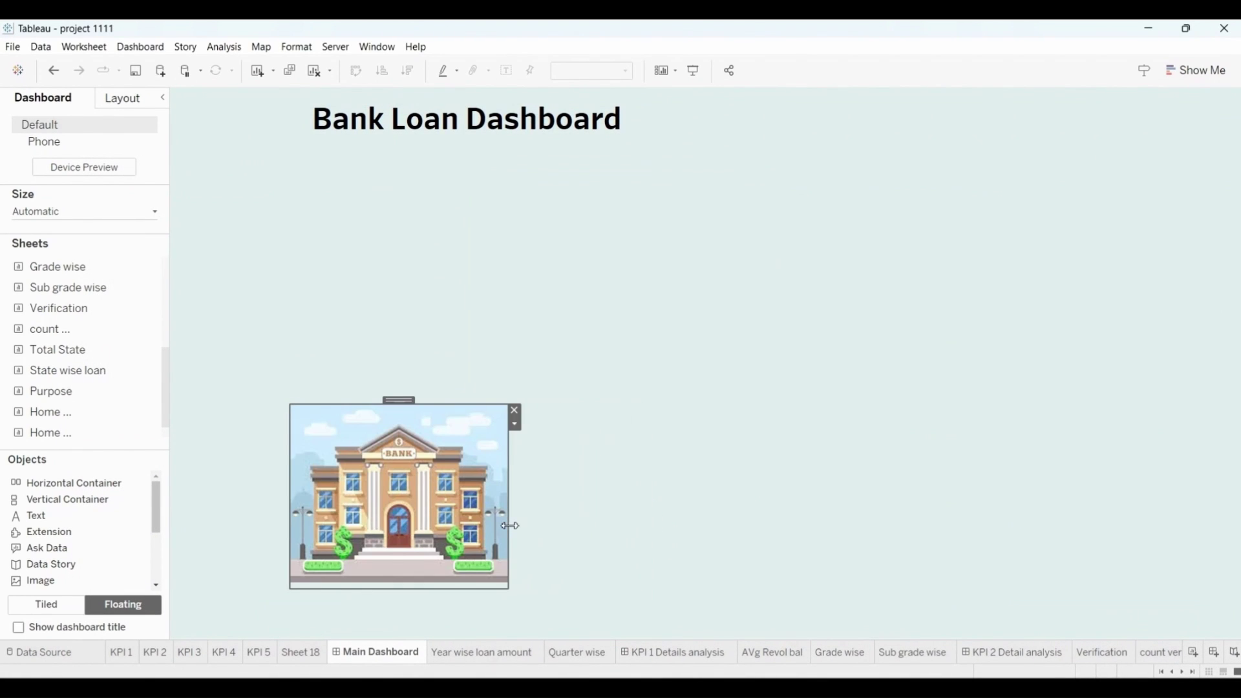
{"action": "left_click_drag", "start_coordinate": [510, 591], "coordinate": [426, 496]}
{"action": "left_click_drag", "start_coordinate": [368, 400], "coordinate": [245, 103]}
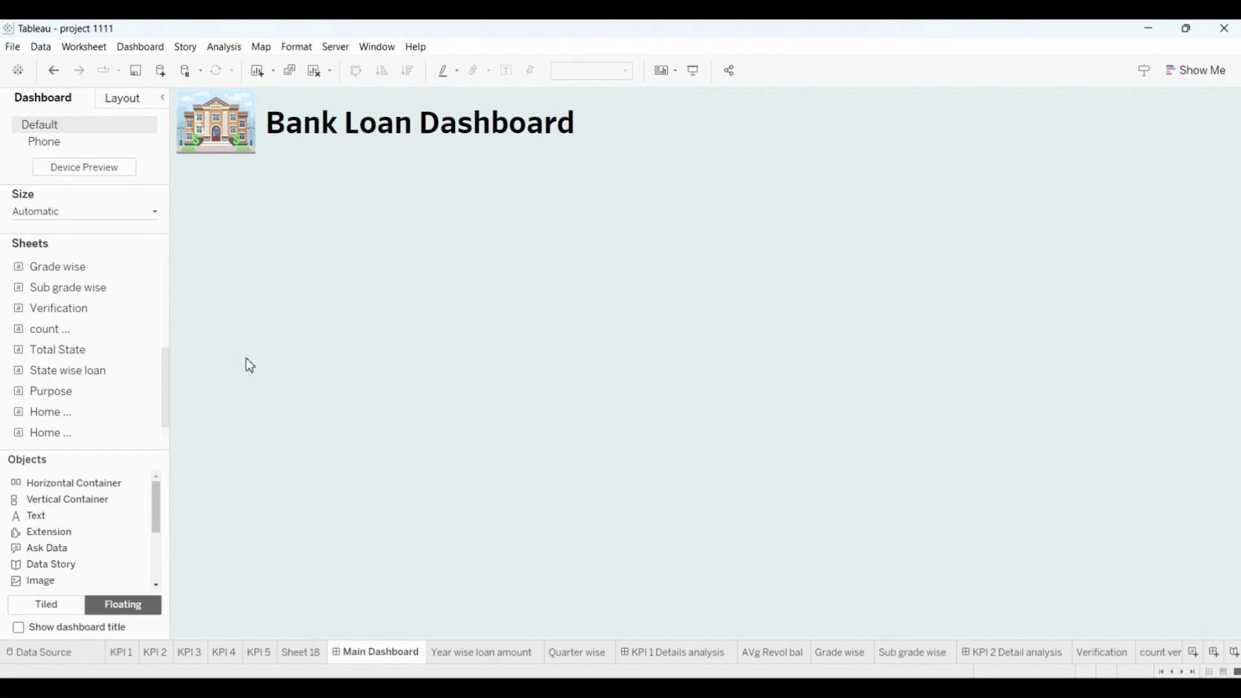
Rename the worksheet Sheet 18, which holds the loan, fund and investment totals, as Total.
{"action": "scroll", "coordinate": [66, 354], "scroll_direction": "up", "scroll_amount": 3}
{"action": "scroll", "coordinate": [66, 354], "scroll_direction": "down", "scroll_amount": 3}
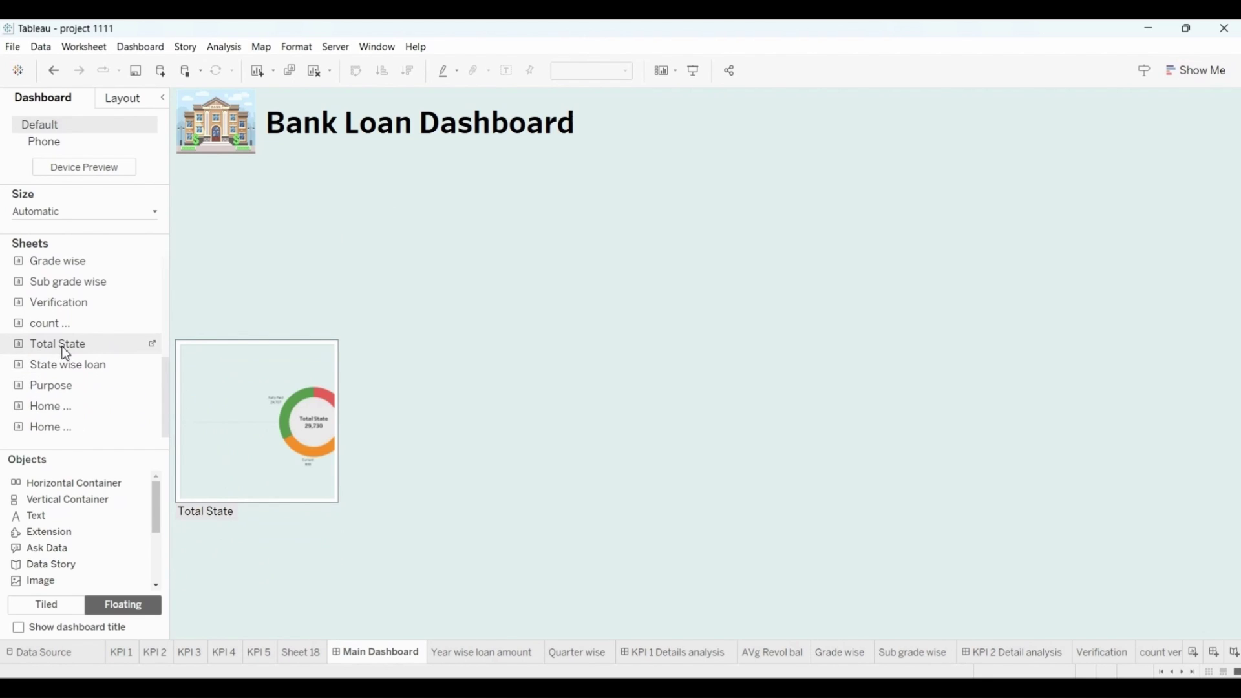
{"action": "scroll", "coordinate": [69, 388], "scroll_direction": "up", "scroll_amount": 3}
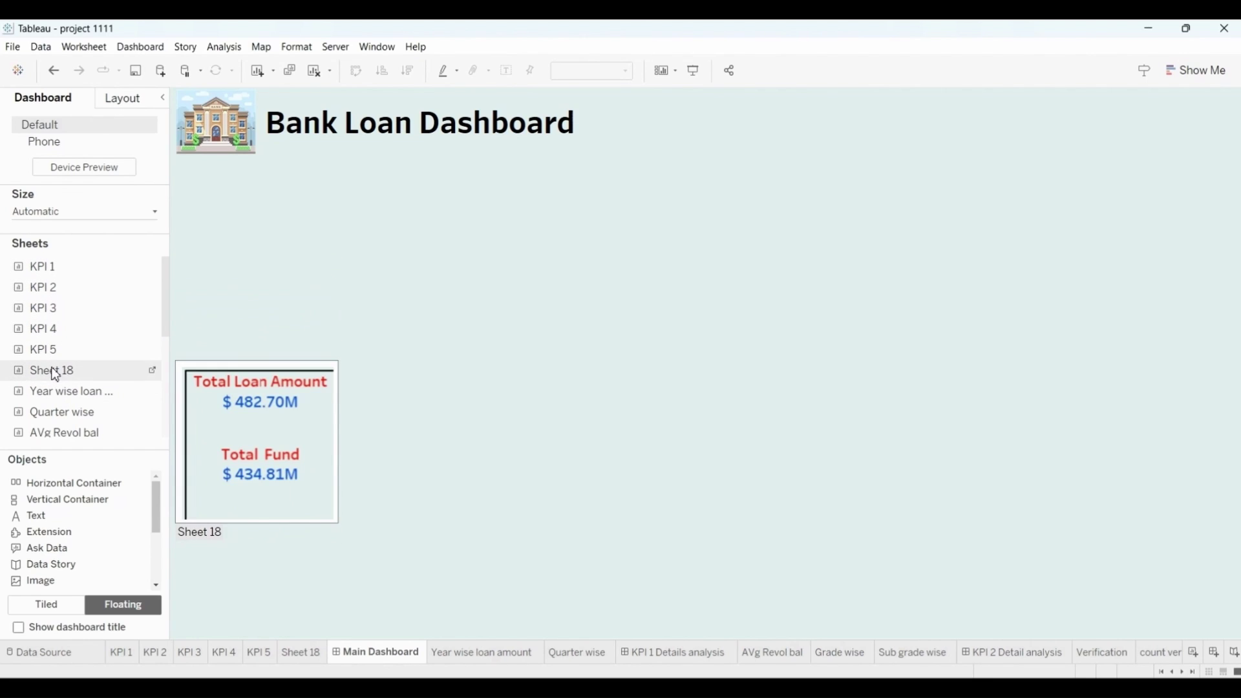
{"action": "left_click", "coordinate": [309, 653]}
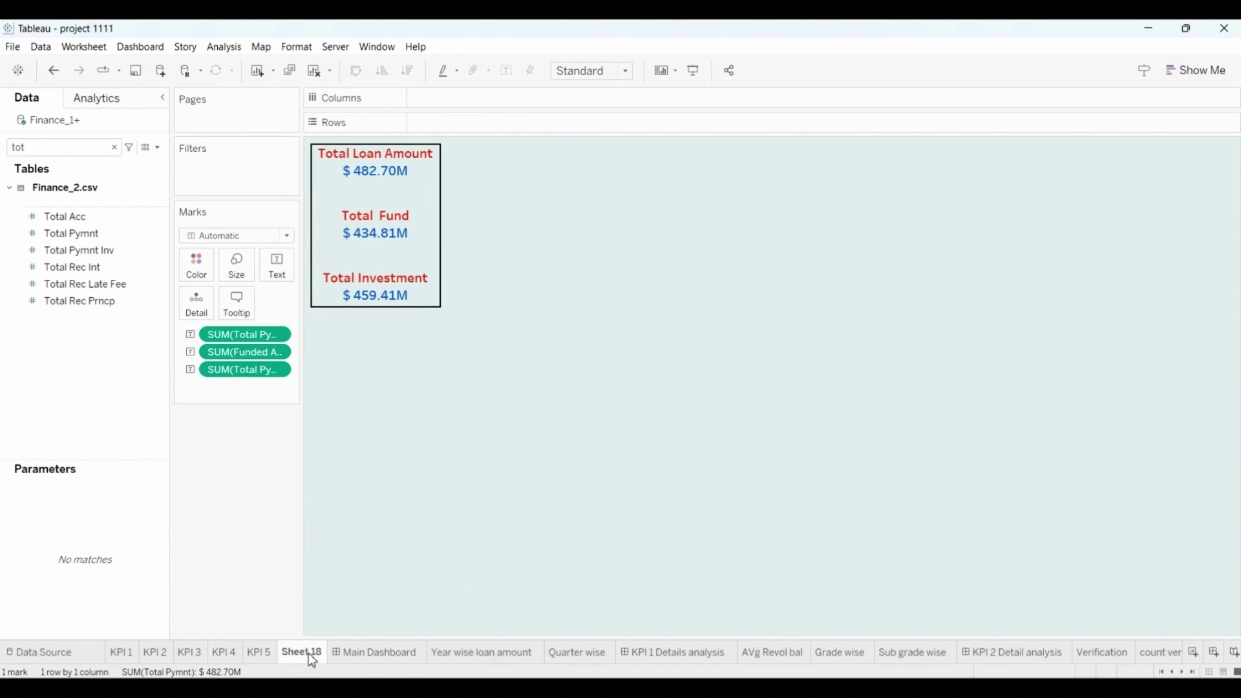
{"action": "right_click", "coordinate": [309, 653]}
{"action": "left_click", "coordinate": [359, 482]}
{"action": "type", "text": "Total"}
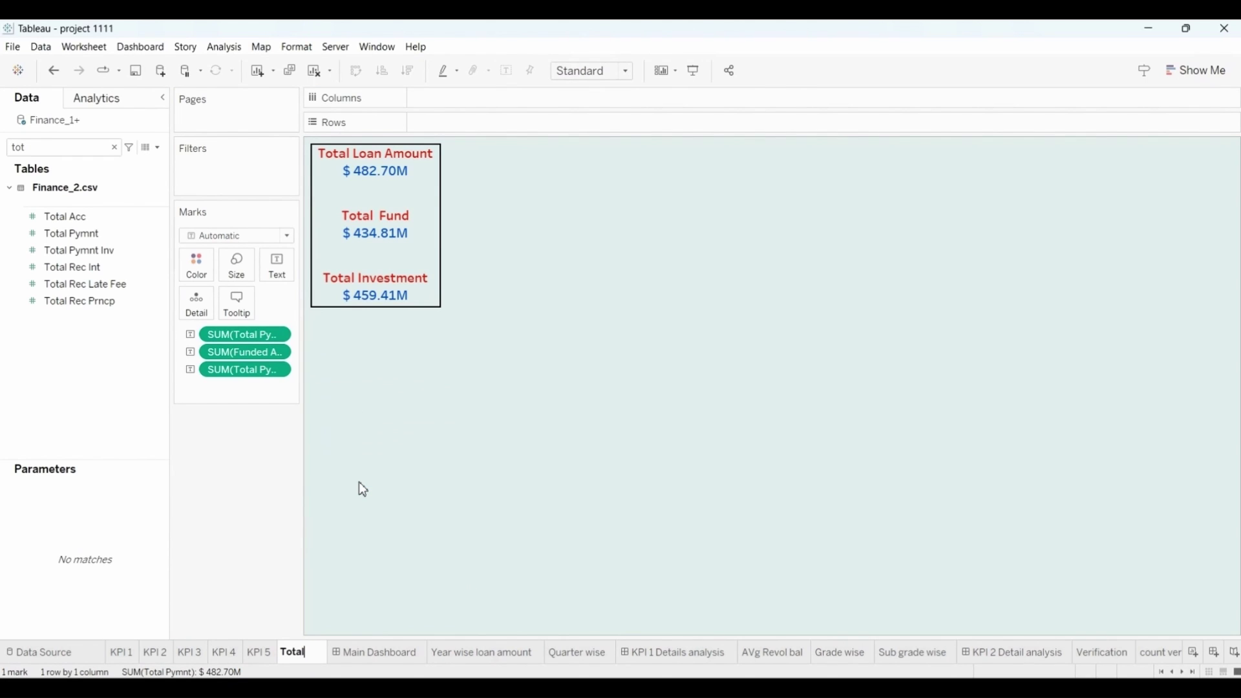
{"action": "key", "text": "Return"}
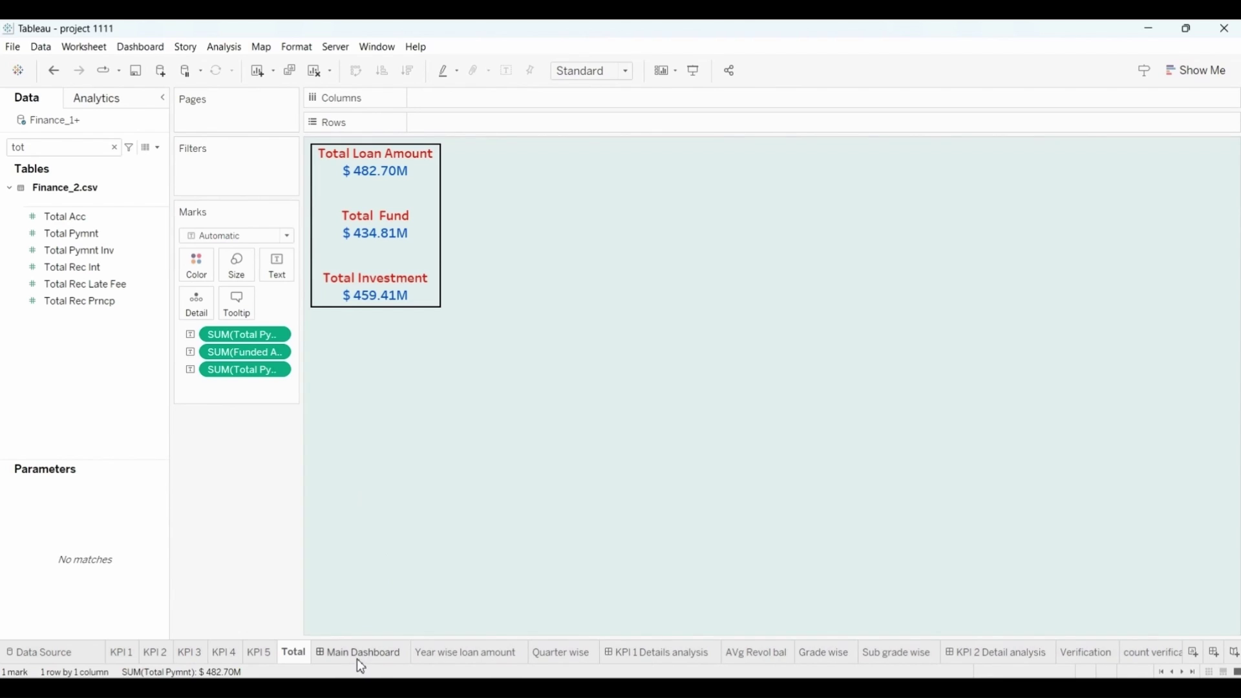
Add the Total sheet as a floating object below the logo on the Main Dashboard and hide its title.
{"action": "left_click", "coordinate": [357, 658]}
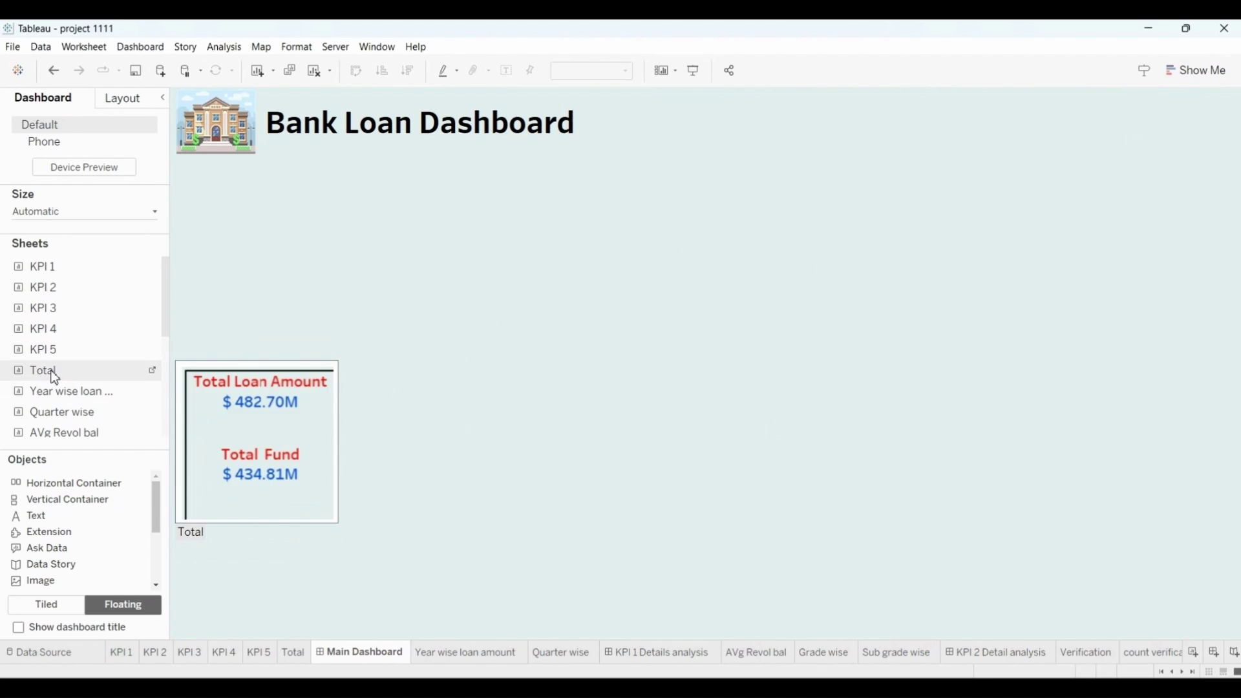
{"action": "left_click_drag", "start_coordinate": [53, 373], "coordinate": [182, 190]}
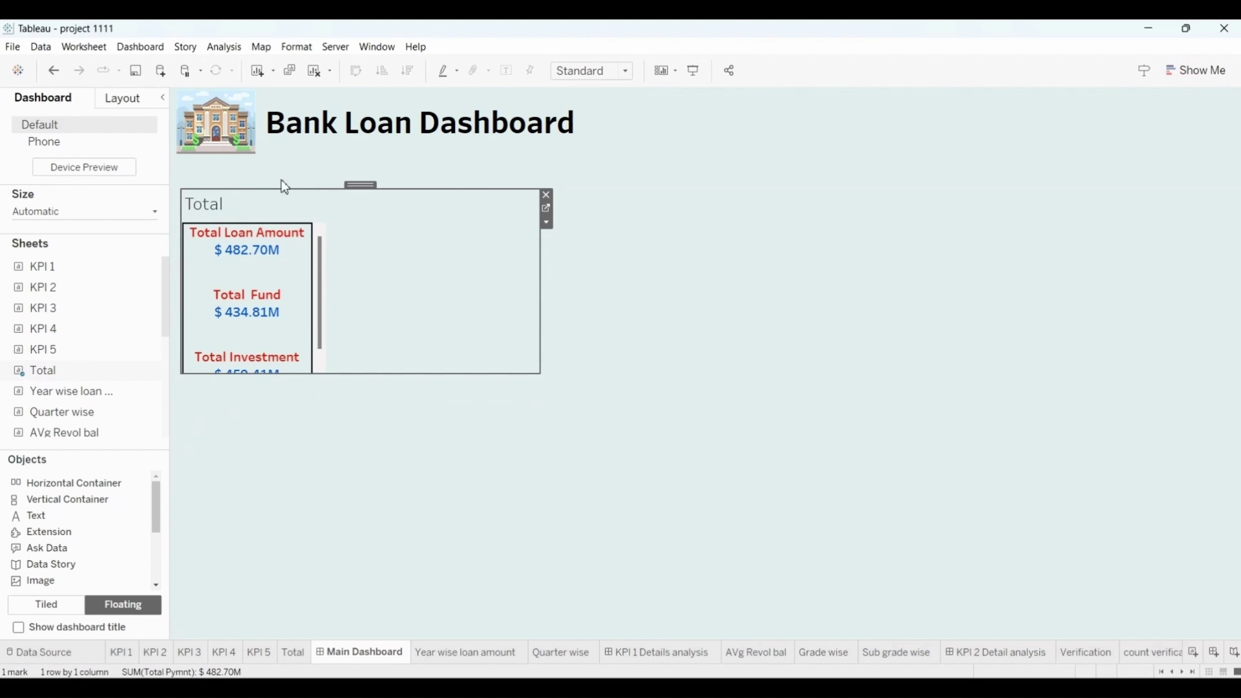
{"action": "right_click", "coordinate": [232, 209]}
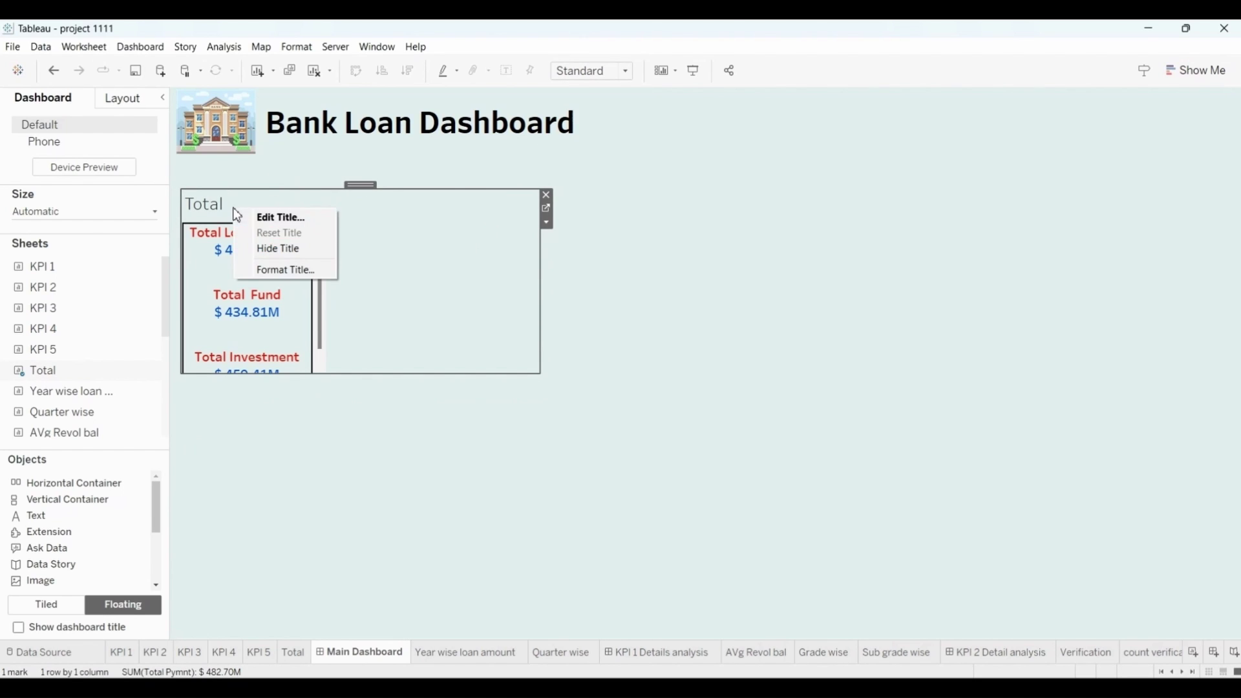
{"action": "left_click", "coordinate": [288, 250]}
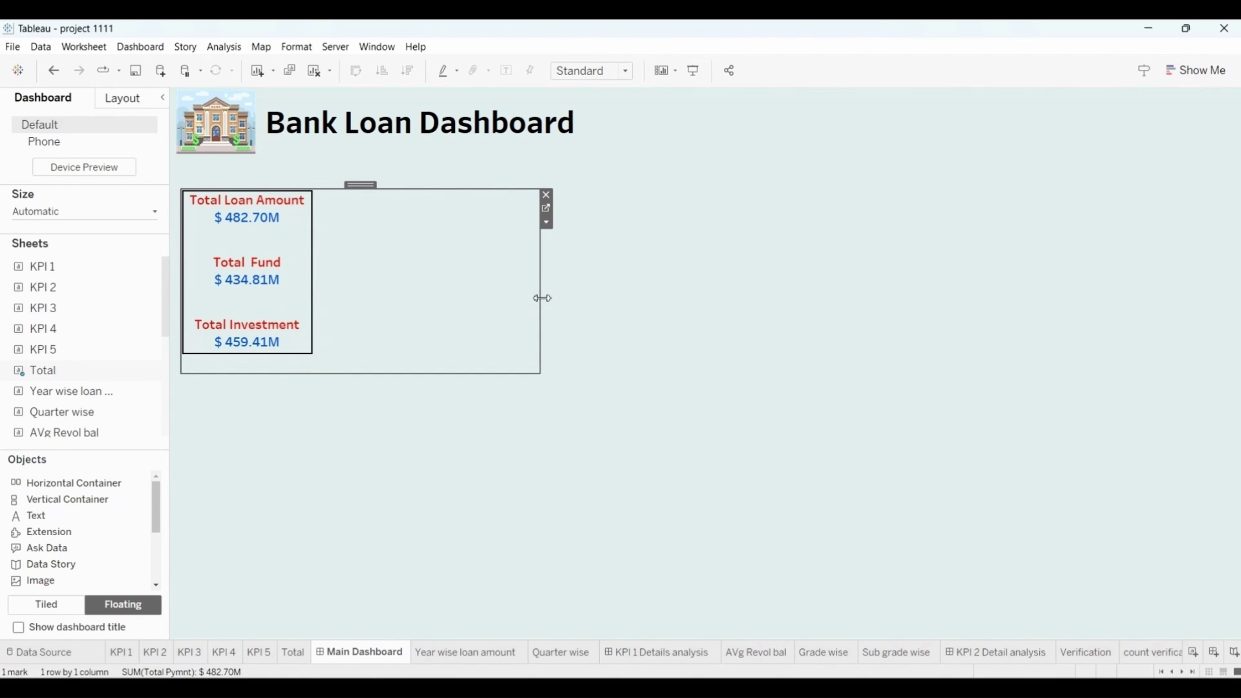
Narrow the Total sheet to its figures, move it directly under the bank logo and extend its bordered box downward.
{"action": "left_click_drag", "start_coordinate": [541, 298], "coordinate": [318, 294]}
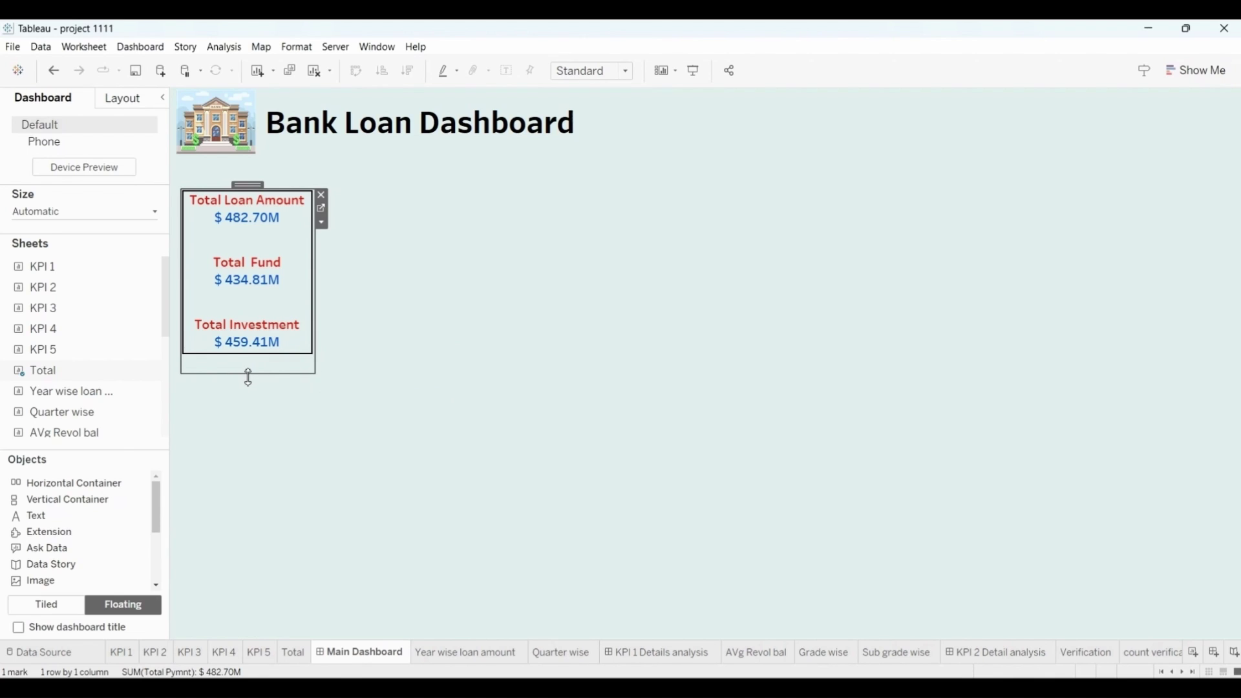
{"action": "mouse_move", "coordinate": [248, 378]}
{"action": "left_mouse_down"}
{"action": "mouse_move", "coordinate": [250, 424]}
{"action": "mouse_move", "coordinate": [247, 396]}
{"action": "left_mouse_up"}
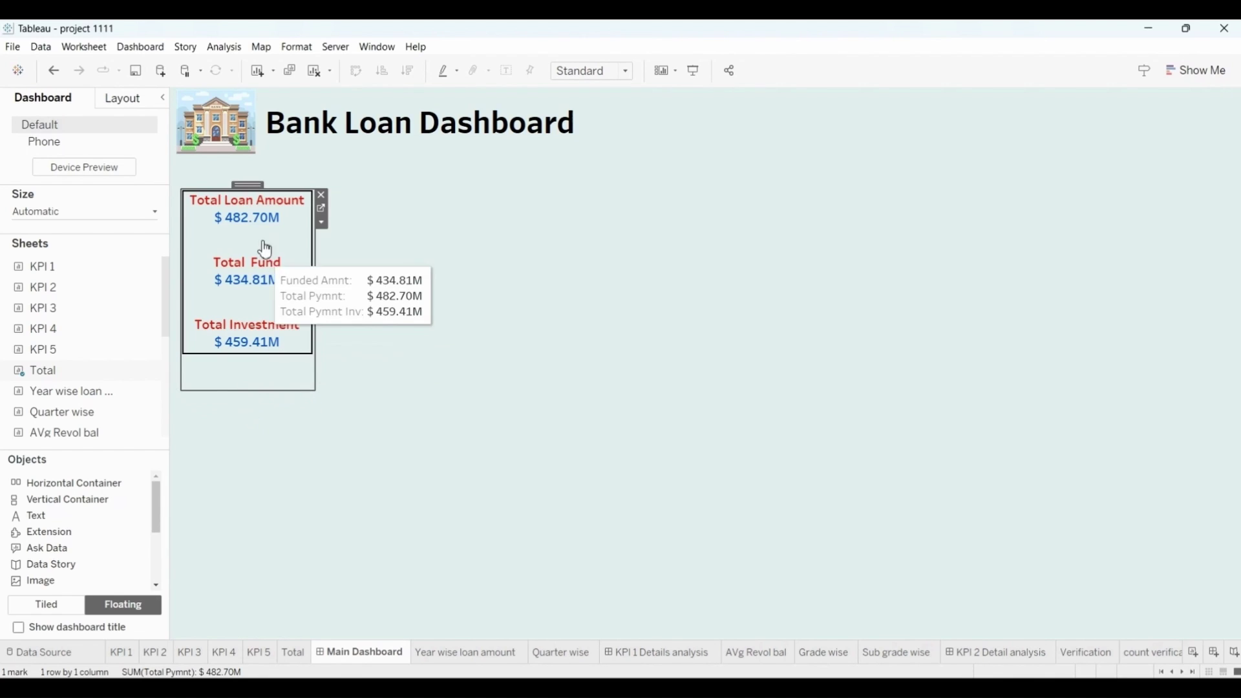
{"action": "left_click_drag", "start_coordinate": [247, 185], "coordinate": [238, 161]}
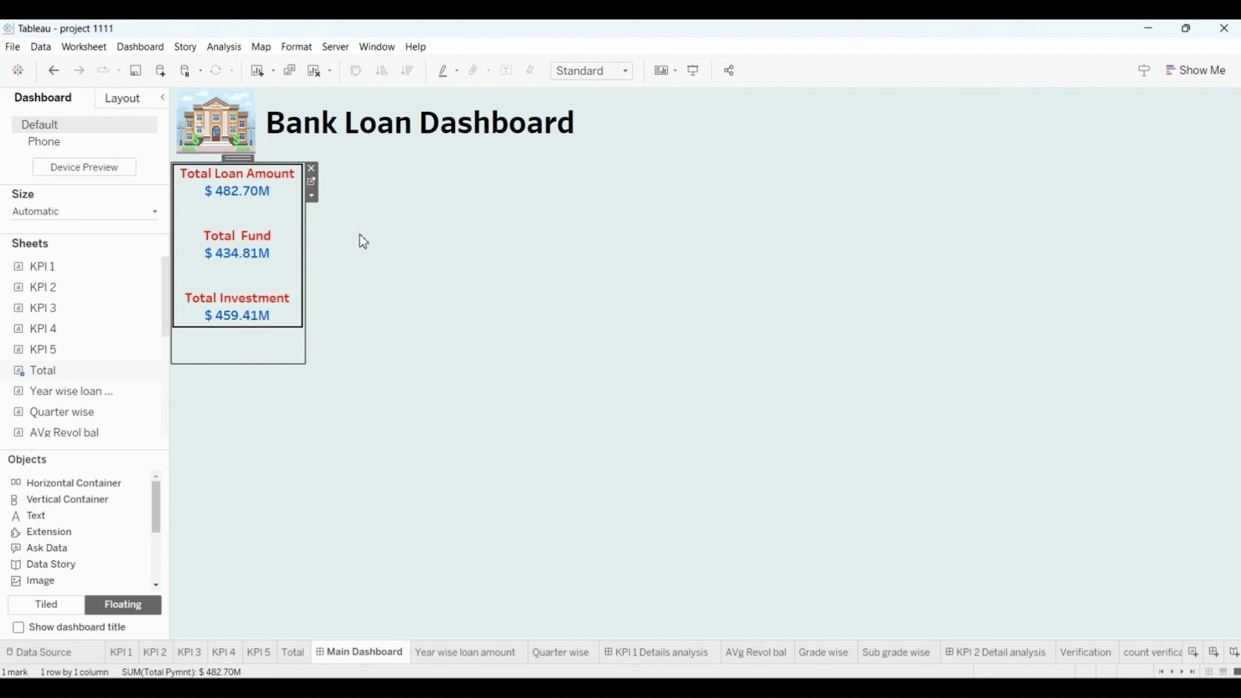
{"action": "mouse_move", "coordinate": [251, 326]}
{"action": "left_click_drag", "start_coordinate": [244, 334], "coordinate": [244, 363]}
{"action": "left_click", "coordinate": [368, 323]}
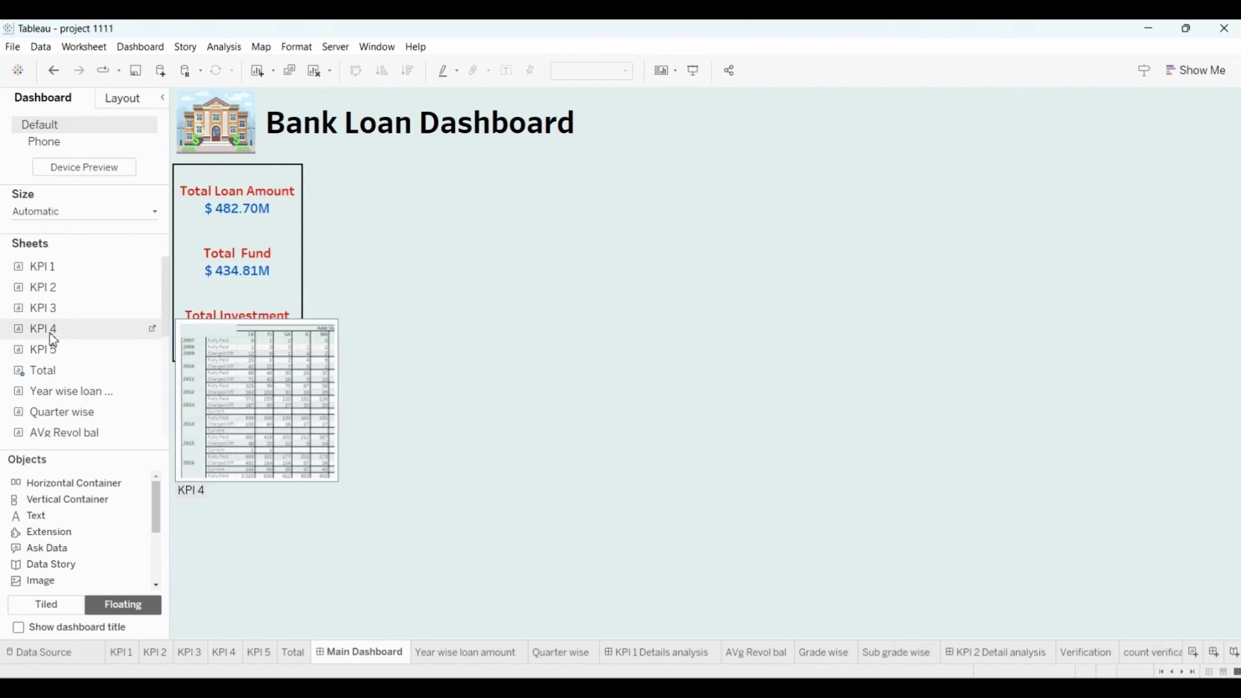
Add the KPI 5 treemap beside the Total sheet, enlarge it and remove its Count of Last Pymnt color legend.
{"action": "left_click_drag", "start_coordinate": [53, 354], "coordinate": [308, 166]}
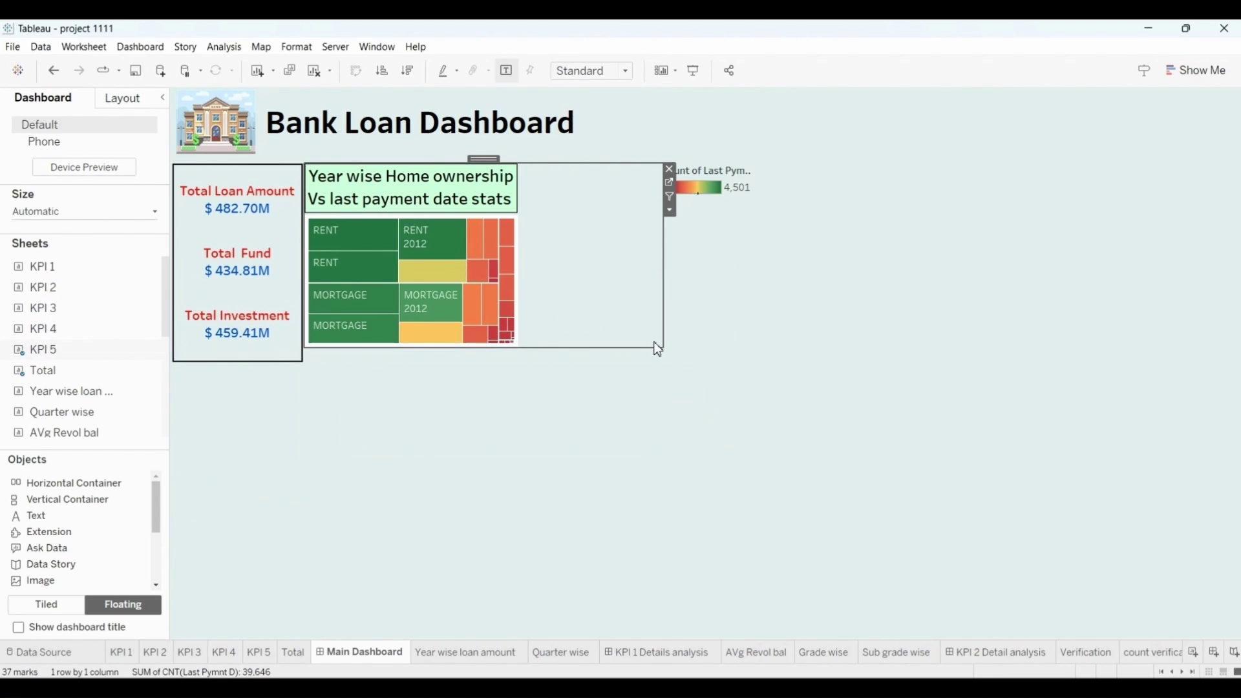
{"action": "left_click_drag", "start_coordinate": [660, 347], "coordinate": [744, 395]}
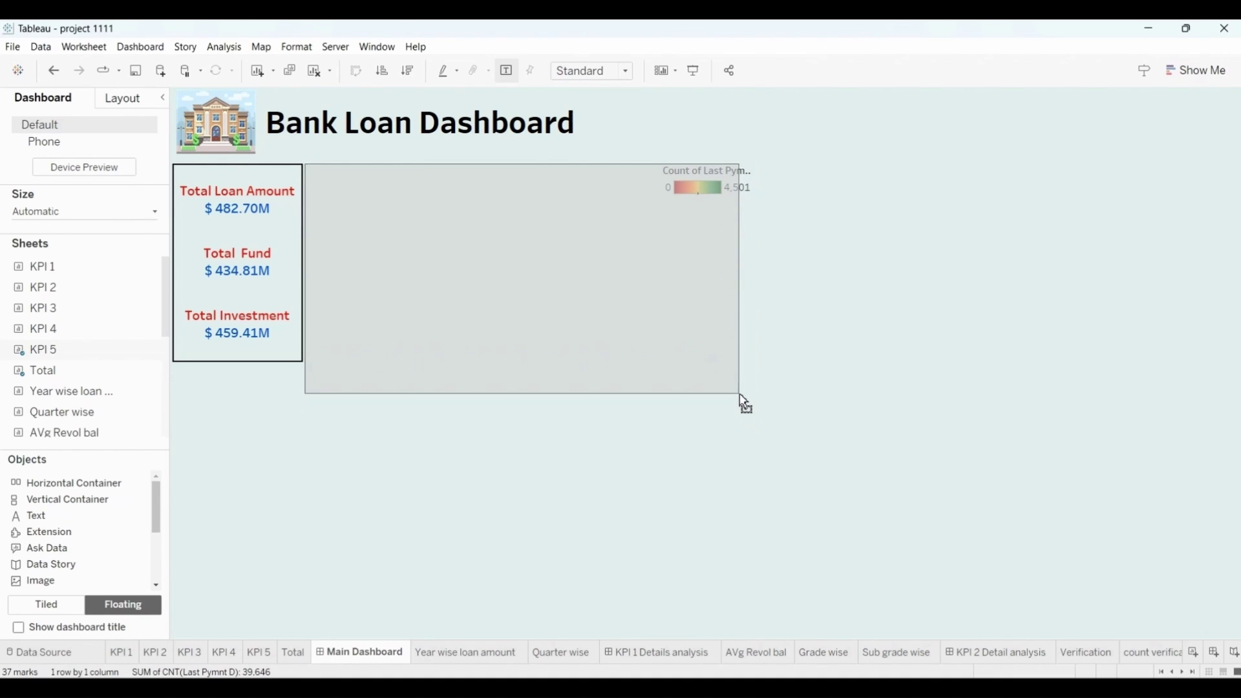
{"action": "left_click", "coordinate": [718, 180]}
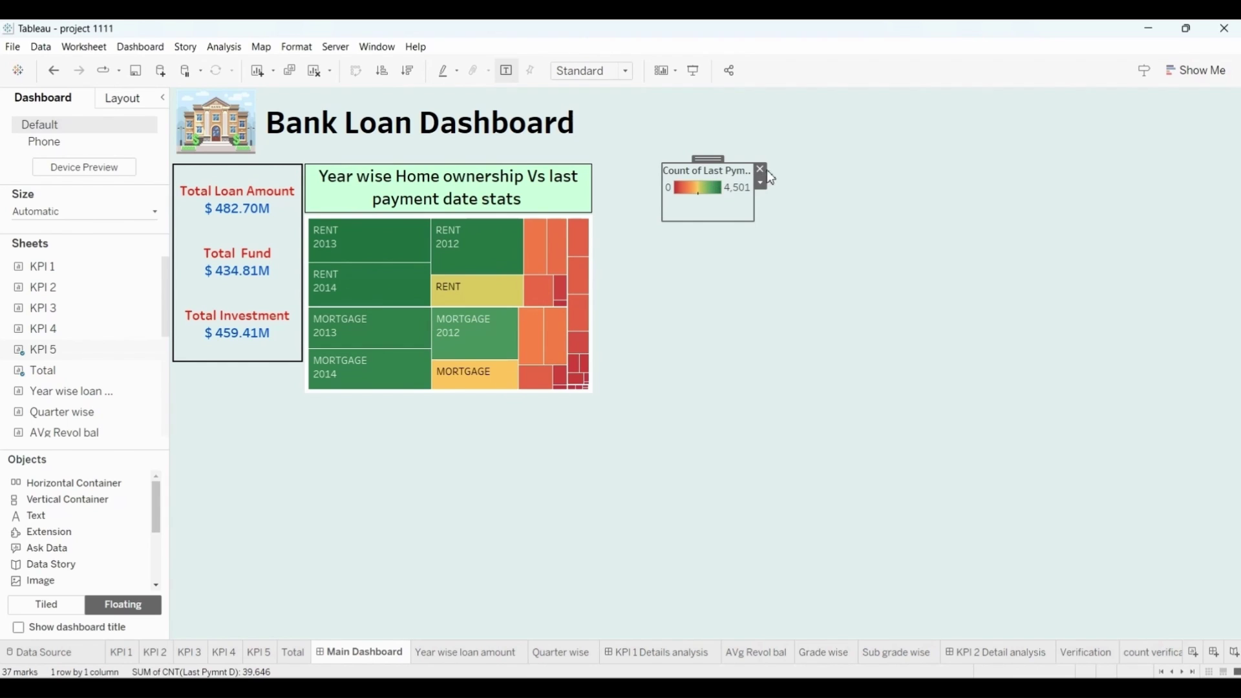
{"action": "left_click", "coordinate": [761, 167]}
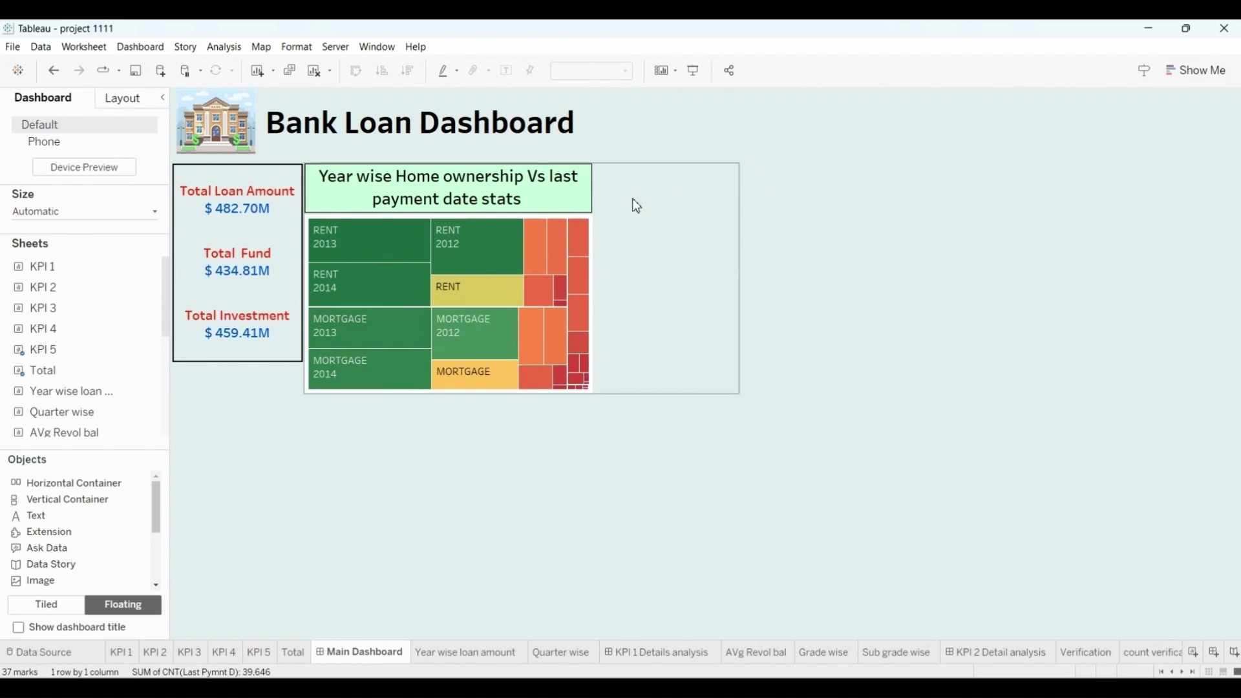
Narrow the KPI 5 object's frame to remove the empty space beside the treemap.
{"action": "left_click", "coordinate": [615, 207]}
{"action": "left_click_drag", "start_coordinate": [740, 285], "coordinate": [637, 285]}
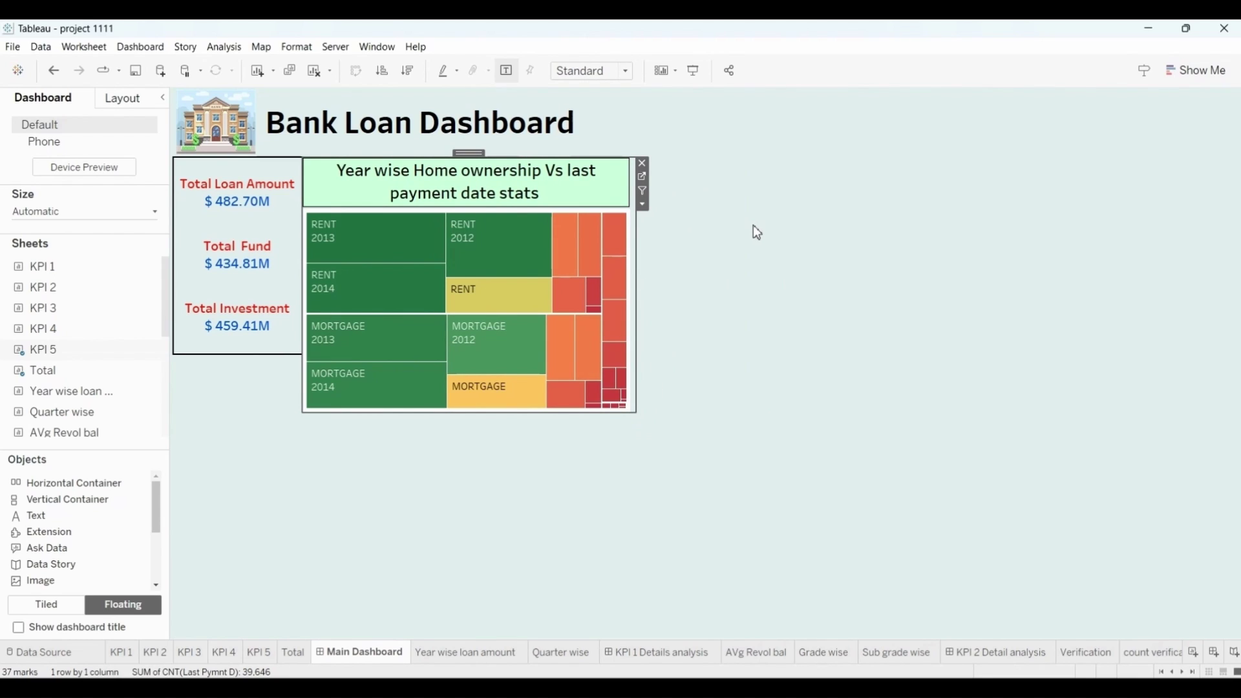
{"action": "left_click", "coordinate": [756, 367]}
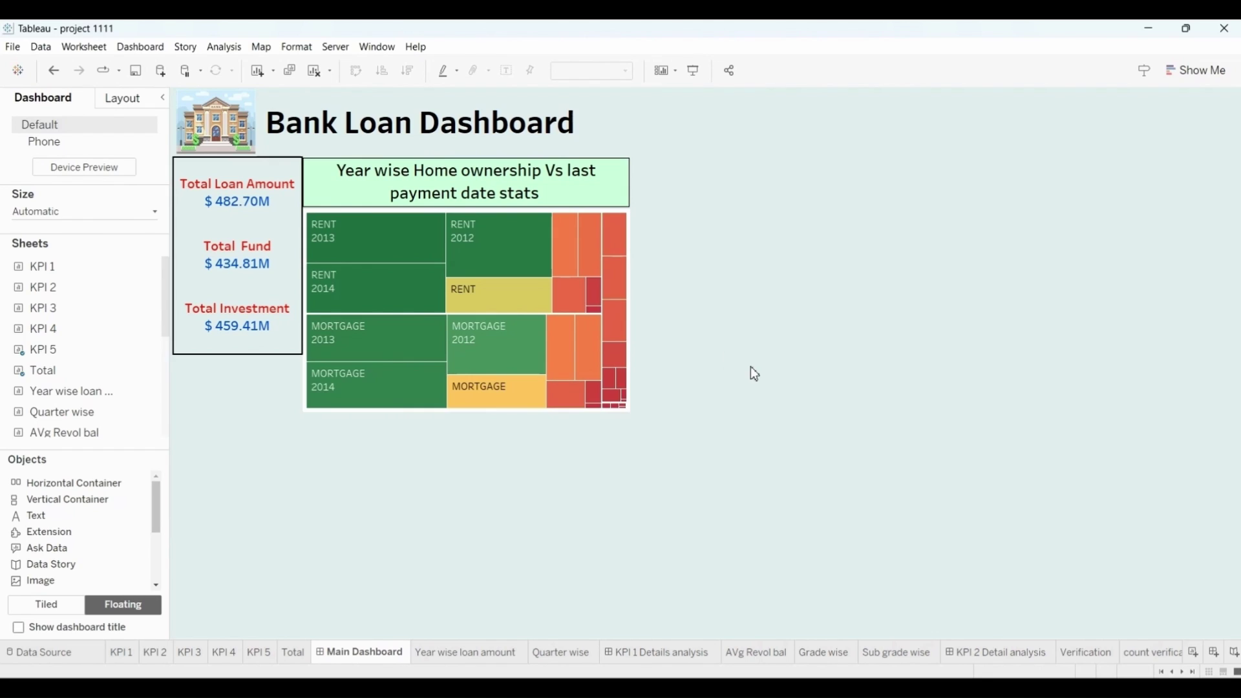
Add the KPI 2 grade and sub-grade revolving balance chart as a floating object beside the KPI 5 treemap.
{"action": "left_click_drag", "start_coordinate": [39, 370], "coordinate": [694, 288]}
{"action": "left_click_drag", "start_coordinate": [45, 370], "coordinate": [76, 374]}
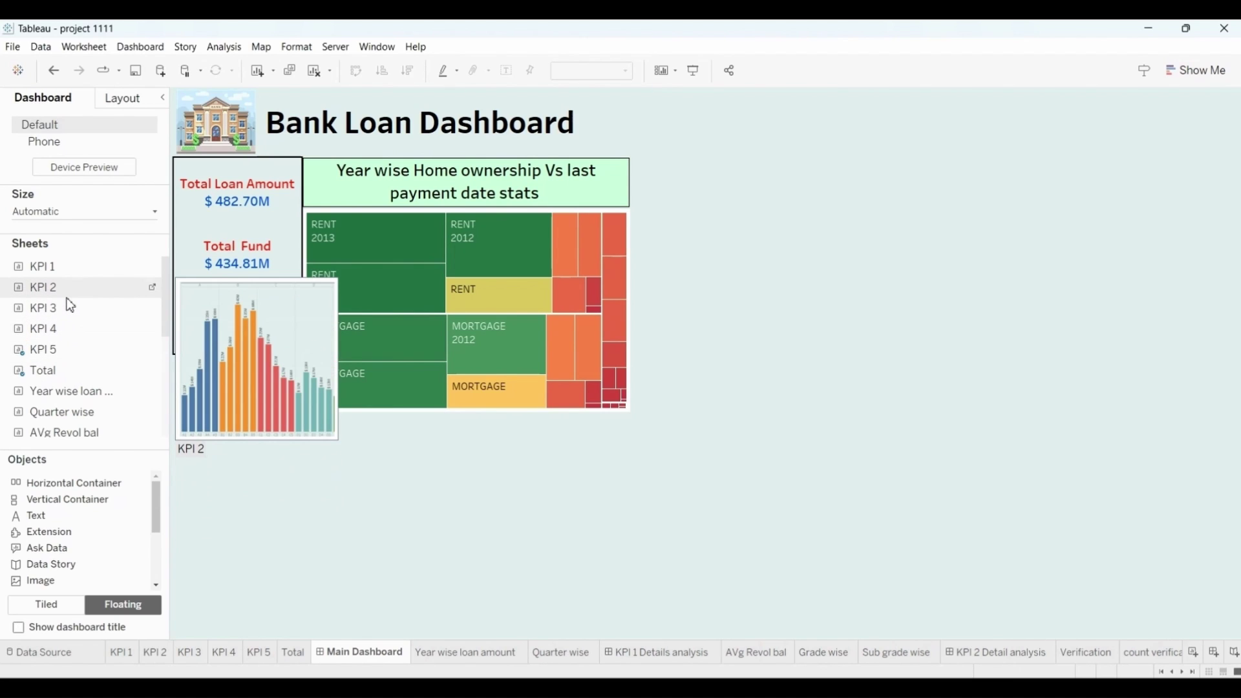
{"action": "left_click_drag", "start_coordinate": [68, 299], "coordinate": [634, 159]}
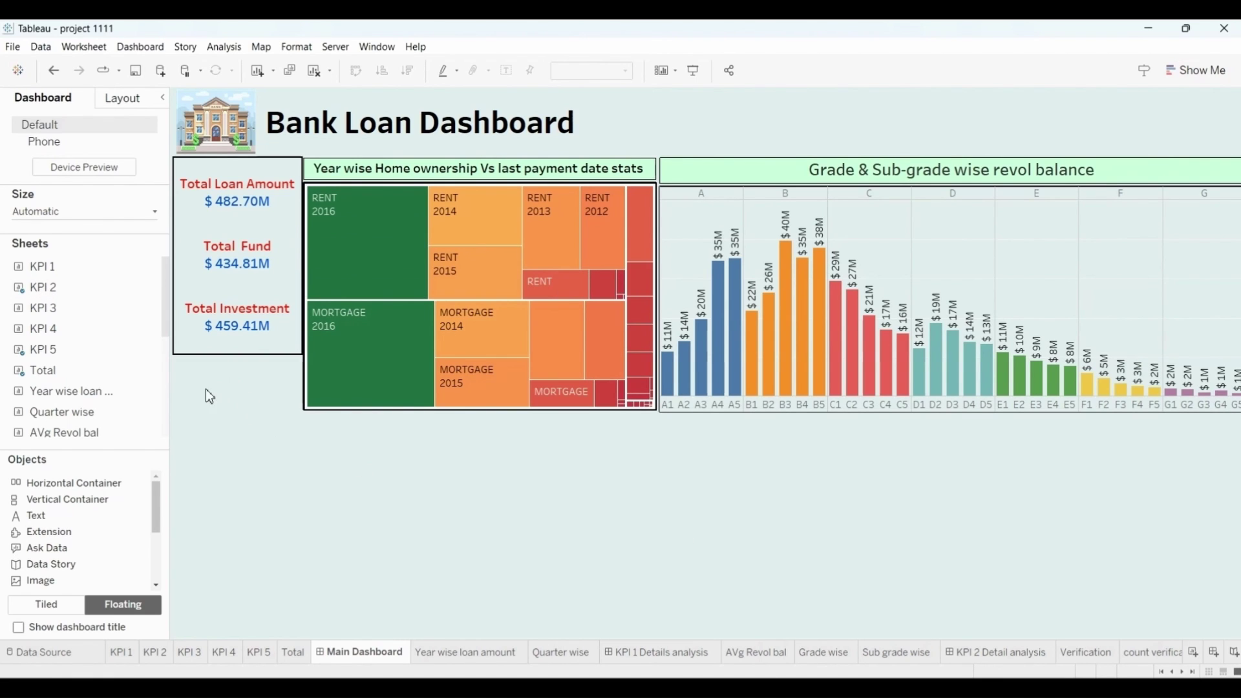
Extend the lower edge of the home ownership treemap object slightly downward.
{"action": "left_click", "coordinate": [453, 409]}
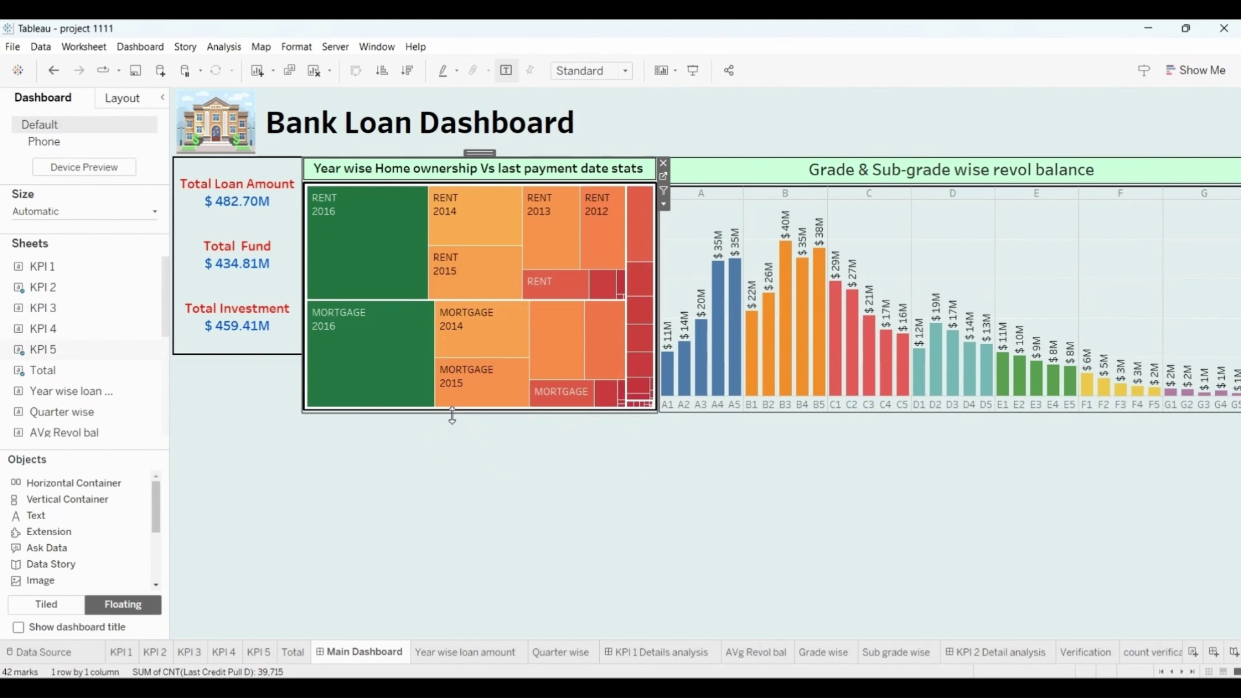
{"action": "left_click_drag", "start_coordinate": [453, 417], "coordinate": [452, 419]}
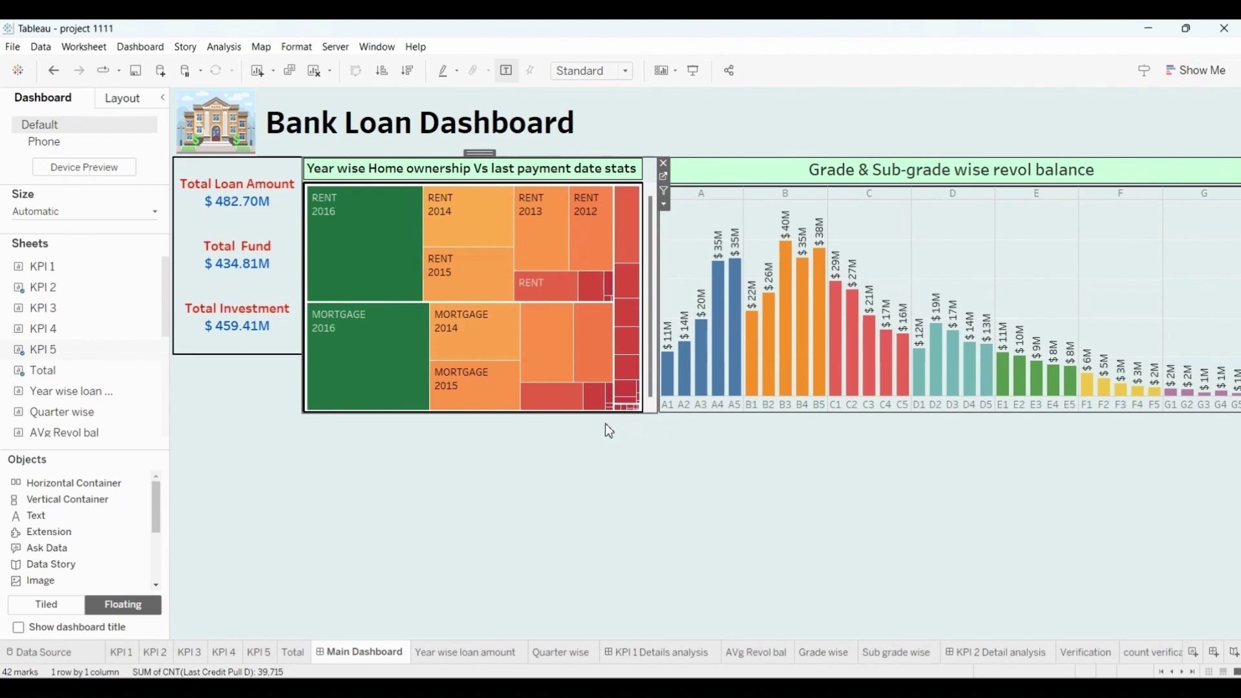
Check the KPI 3 and KPI 4 worksheets and add KPI 4 as a floating object below the totals on the Main Dashboard.
{"action": "left_click", "coordinate": [666, 432]}
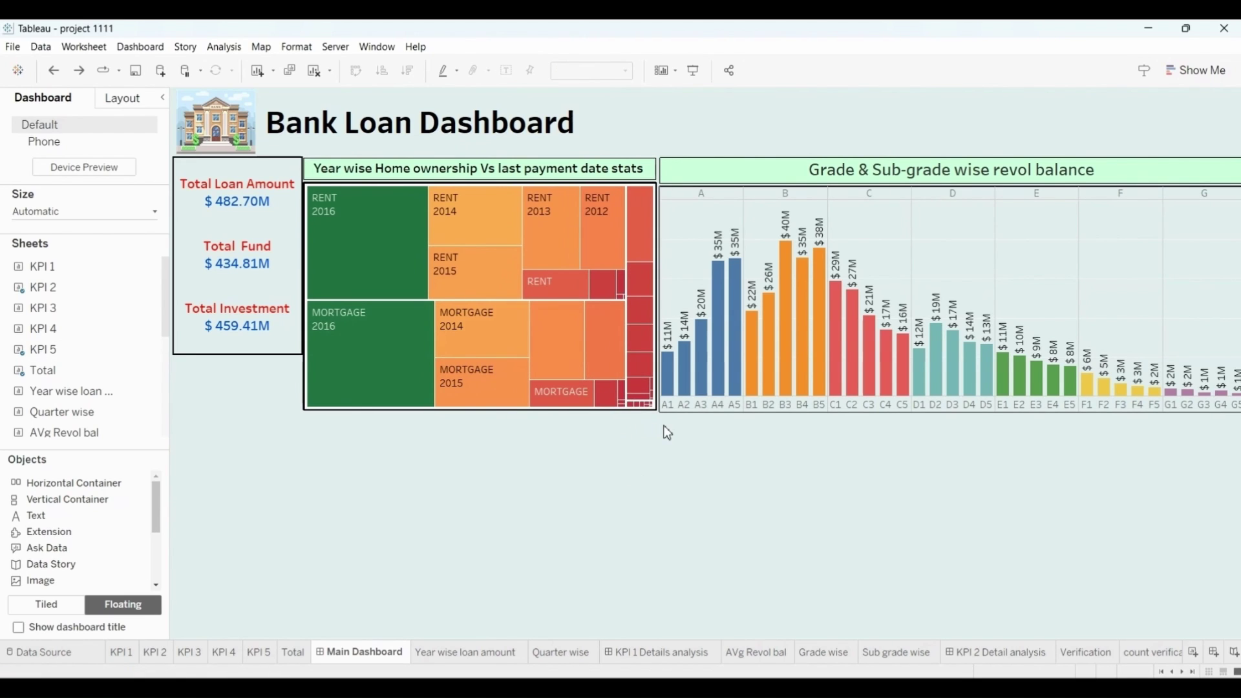
{"action": "mouse_move", "coordinate": [43, 270]}
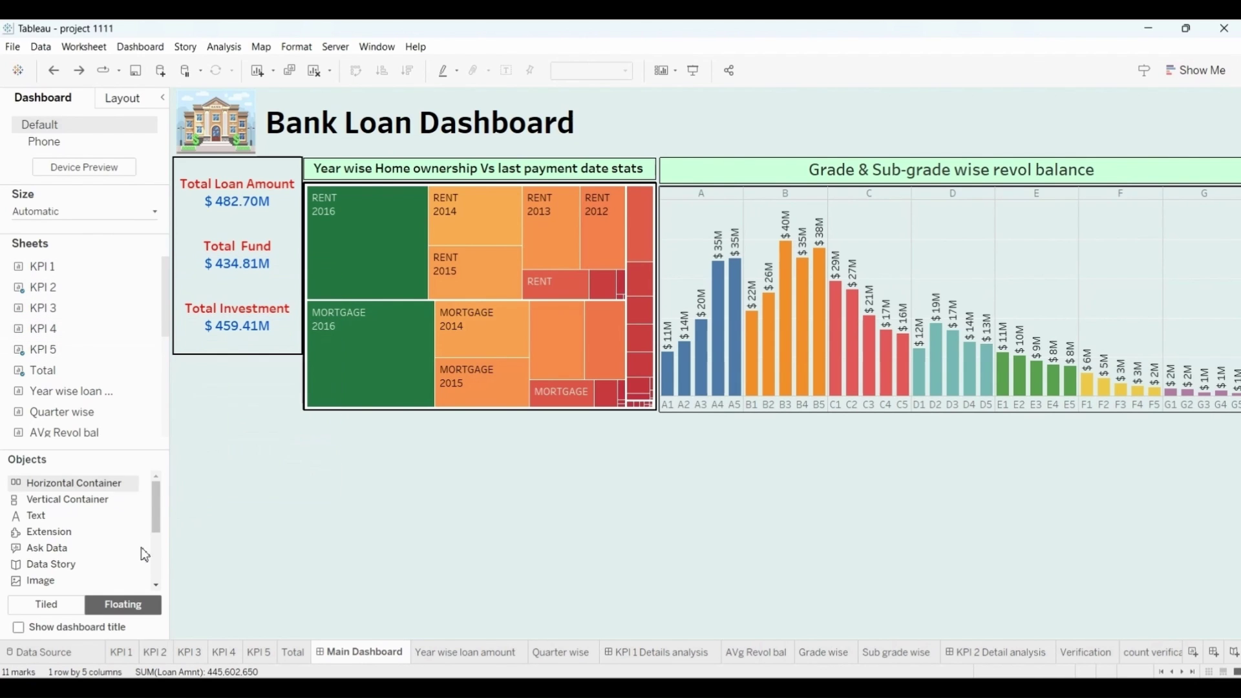
{"action": "left_click", "coordinate": [154, 652]}
{"action": "left_click", "coordinate": [192, 652]}
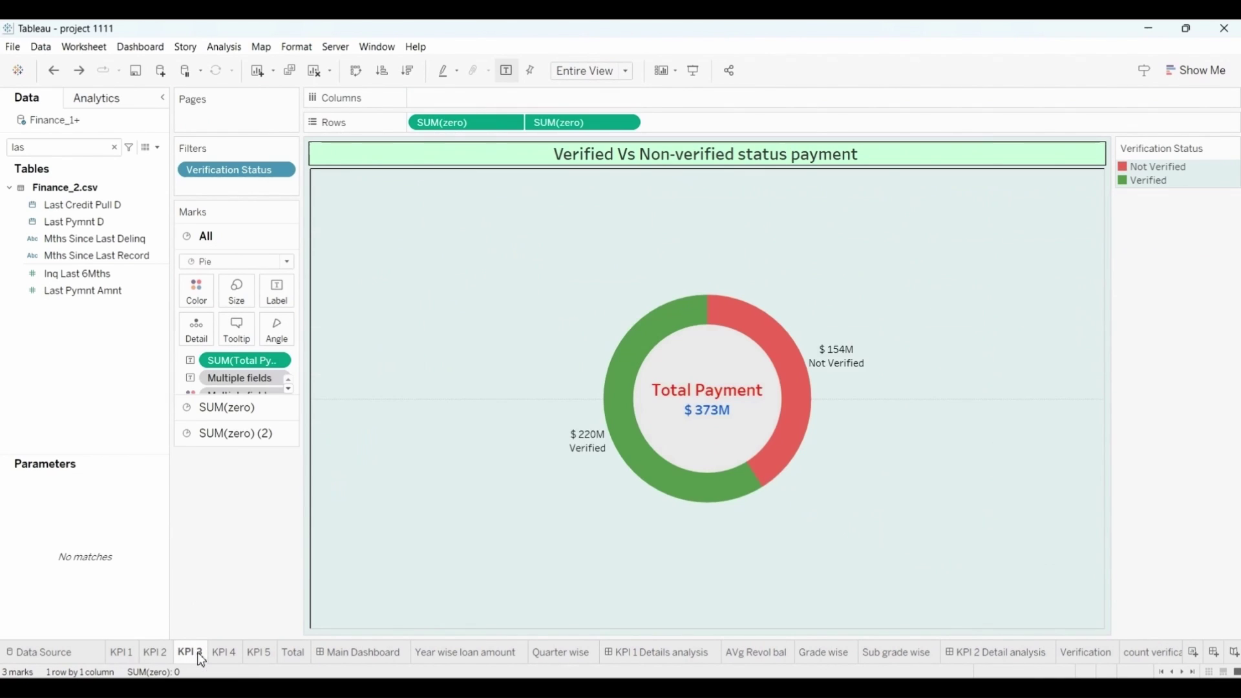
{"action": "left_click", "coordinate": [225, 651]}
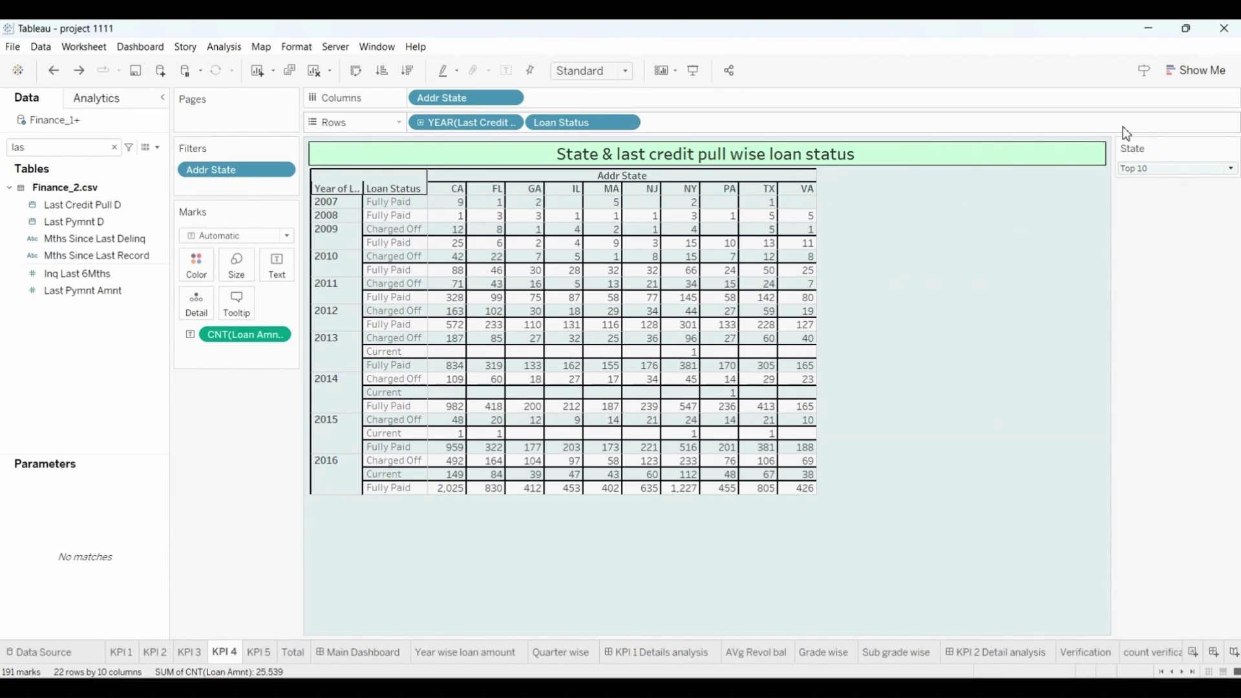
{"action": "mouse_move", "coordinate": [729, 482]}
{"action": "left_click", "coordinate": [363, 653]}
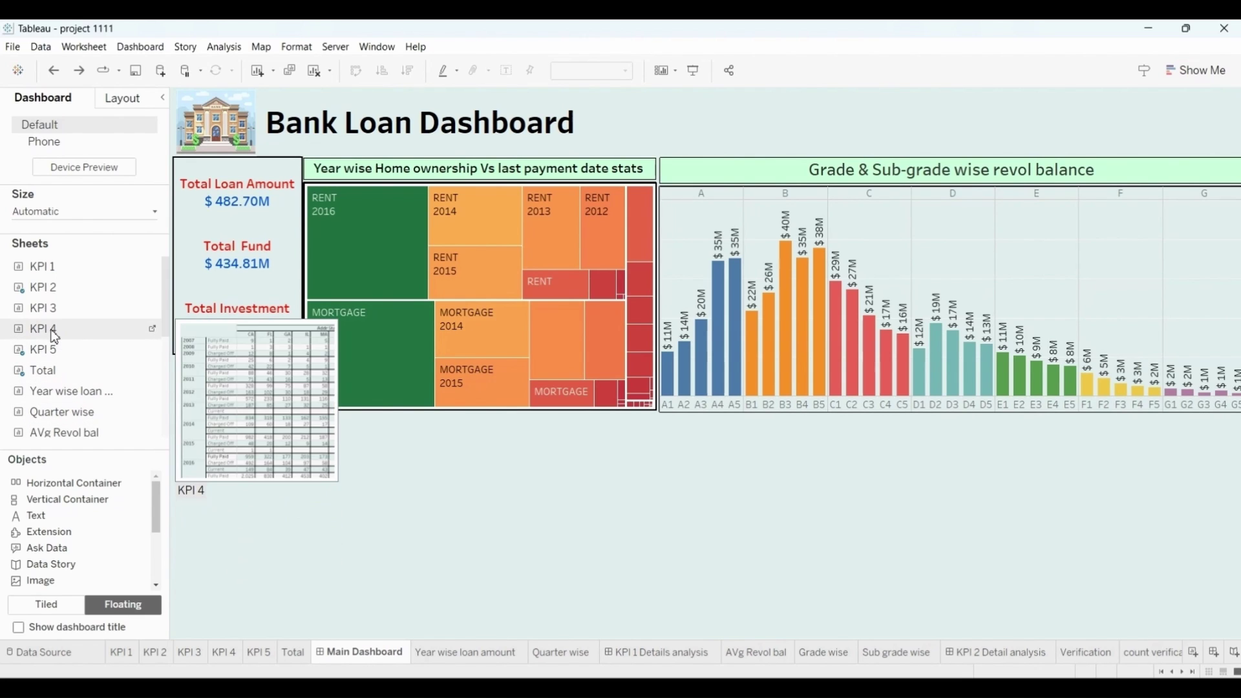
{"action": "left_click_drag", "start_coordinate": [50, 327], "coordinate": [179, 412]}
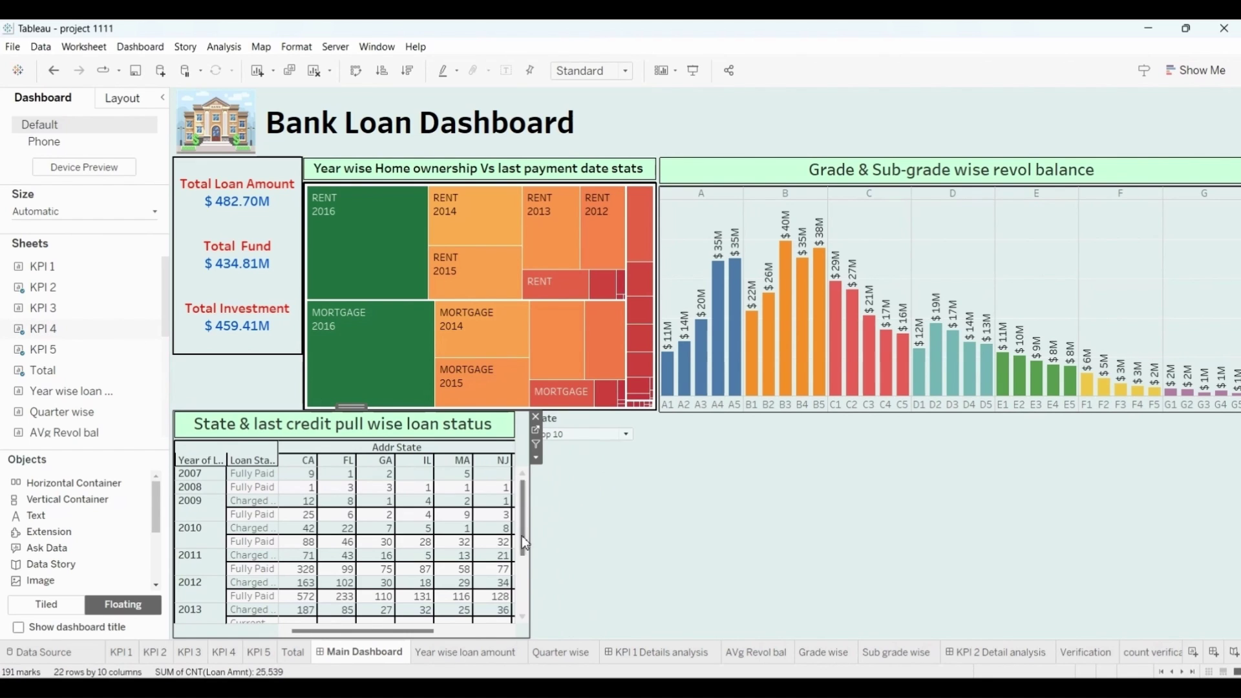
Place the State parameter control directly beneath the Total sheet, widen it to match, and center its title.
{"action": "left_click", "coordinate": [598, 423]}
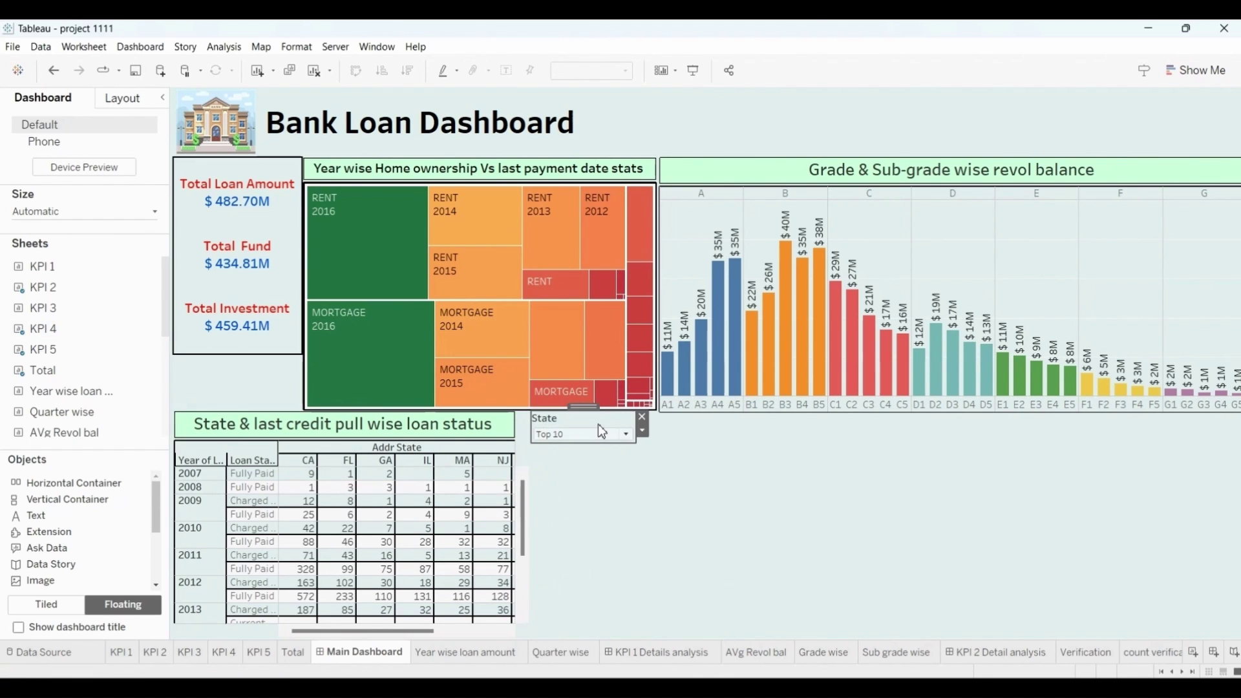
{"action": "left_click_drag", "start_coordinate": [590, 410], "coordinate": [236, 366]}
{"action": "left_click", "coordinate": [231, 359]}
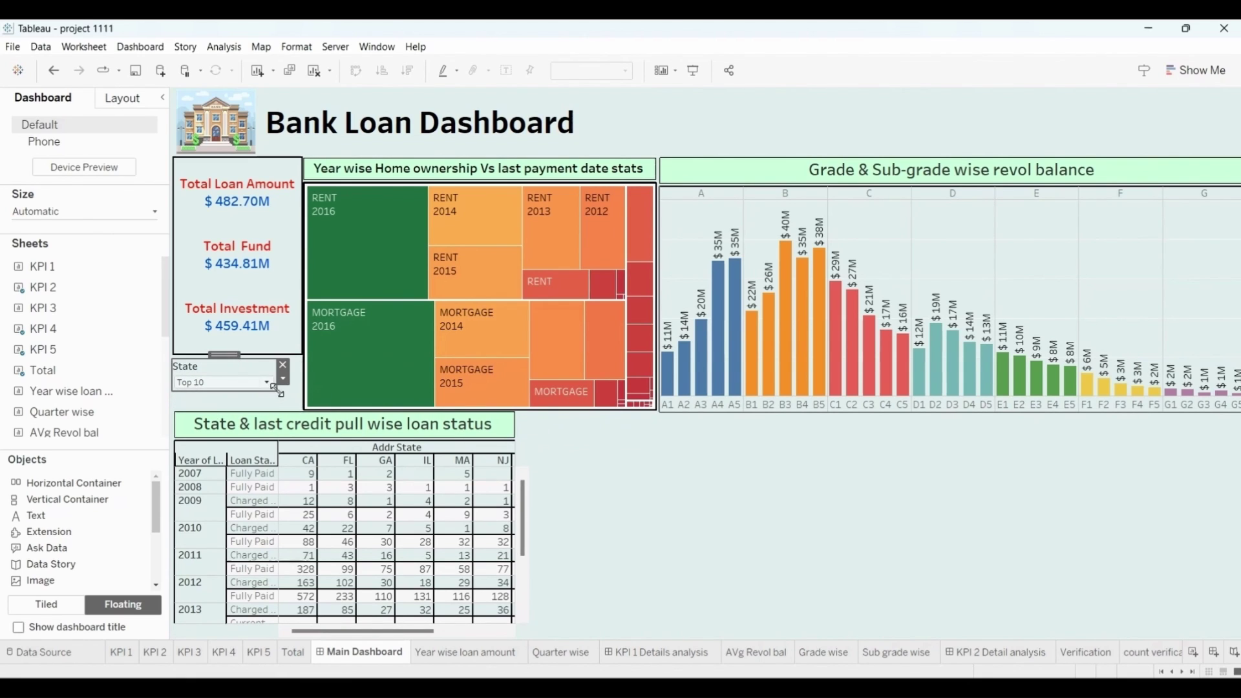
{"action": "key", "text": "Delete"}
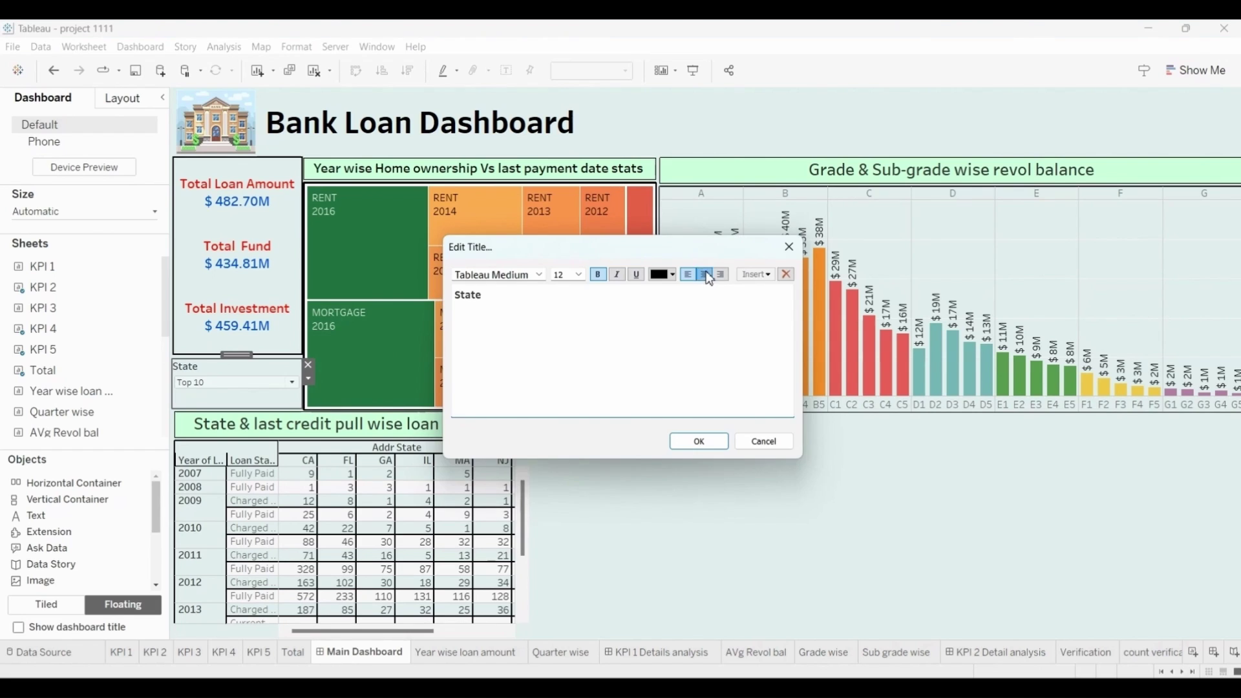
{"action": "left_click", "coordinate": [716, 439]}
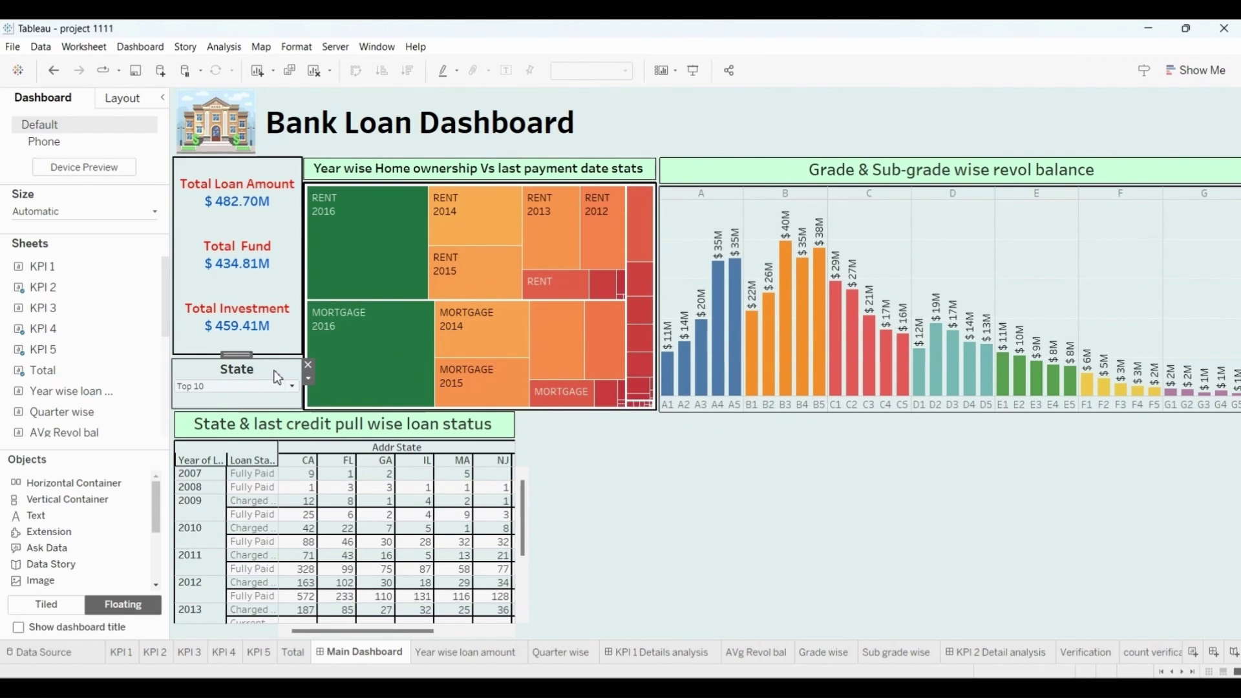
Give the body of the State parameter control a solid black border.
{"action": "right_click", "coordinate": [180, 363]}
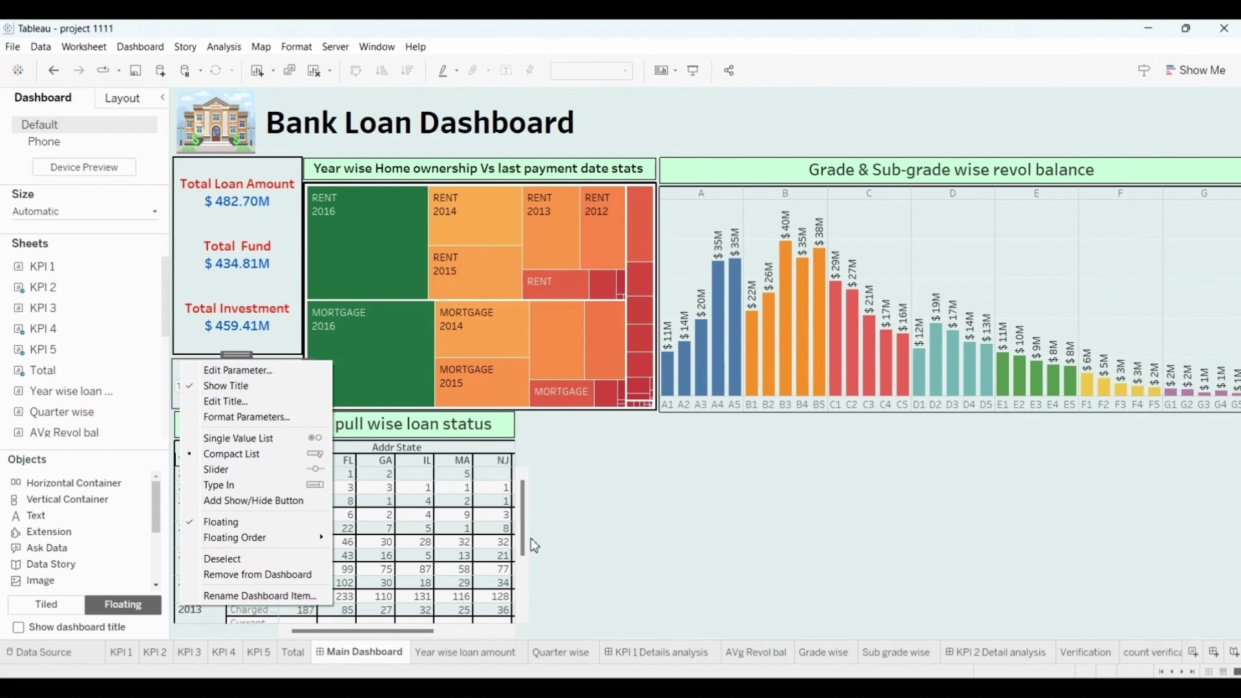
{"action": "left_click", "coordinate": [273, 419]}
{"action": "left_click", "coordinate": [151, 265]}
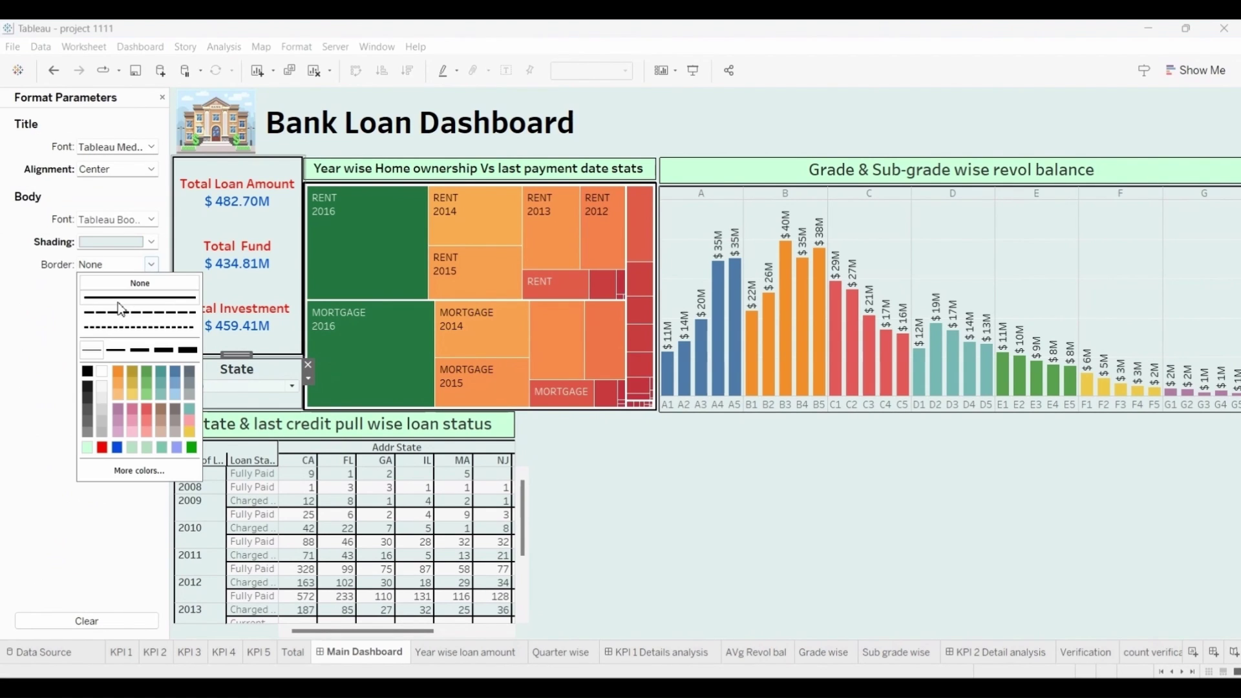
{"action": "left_click", "coordinate": [88, 373]}
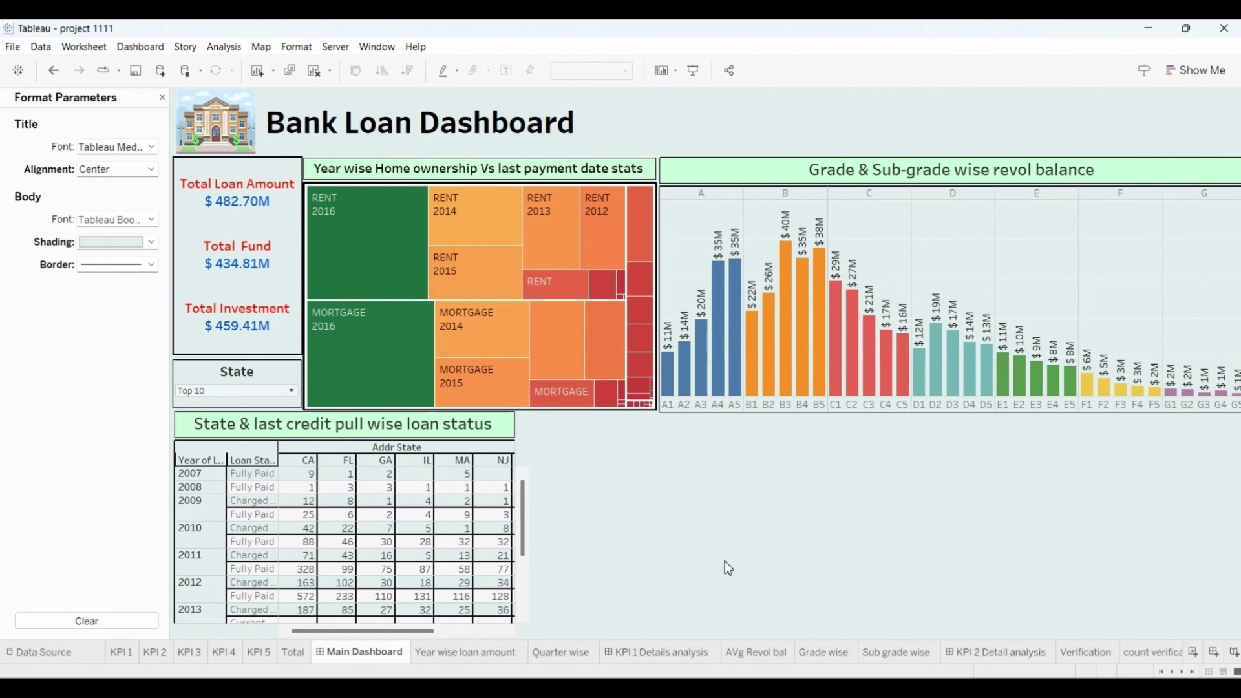
{"action": "left_click", "coordinate": [521, 466]}
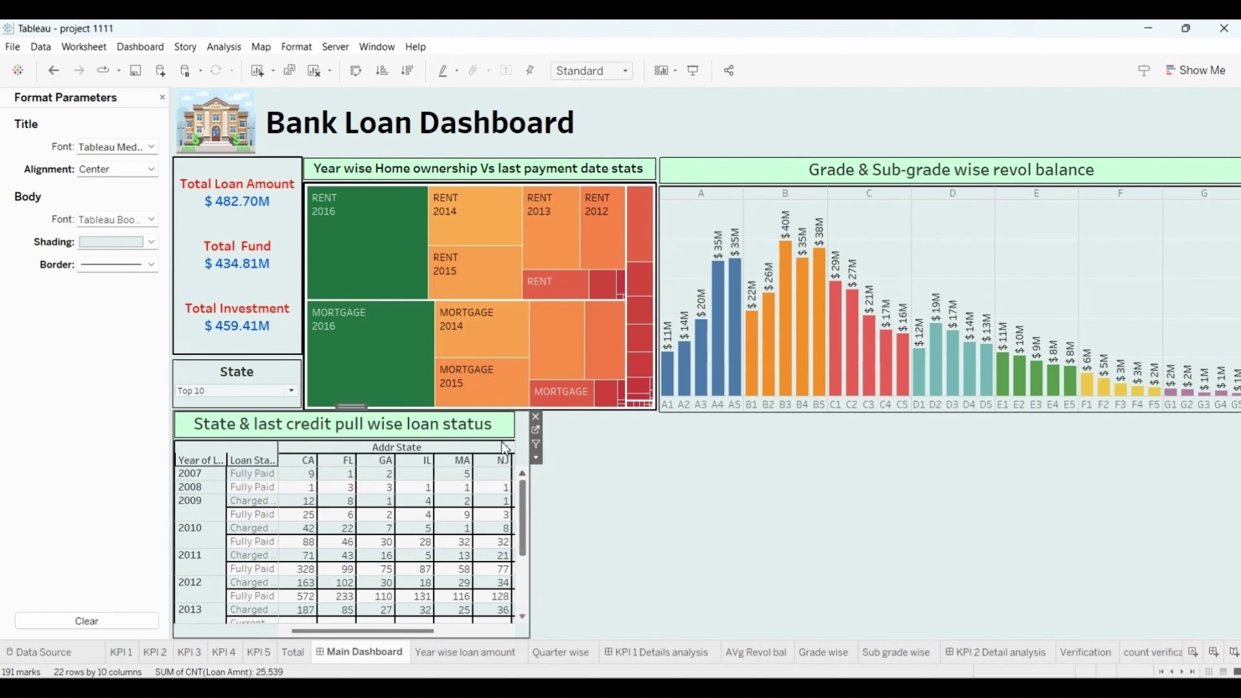
Test the State parameter with Top 5 and Top 10, and leave it set to Top 20.
{"action": "left_click", "coordinate": [274, 393]}
{"action": "left_click", "coordinate": [256, 407]}
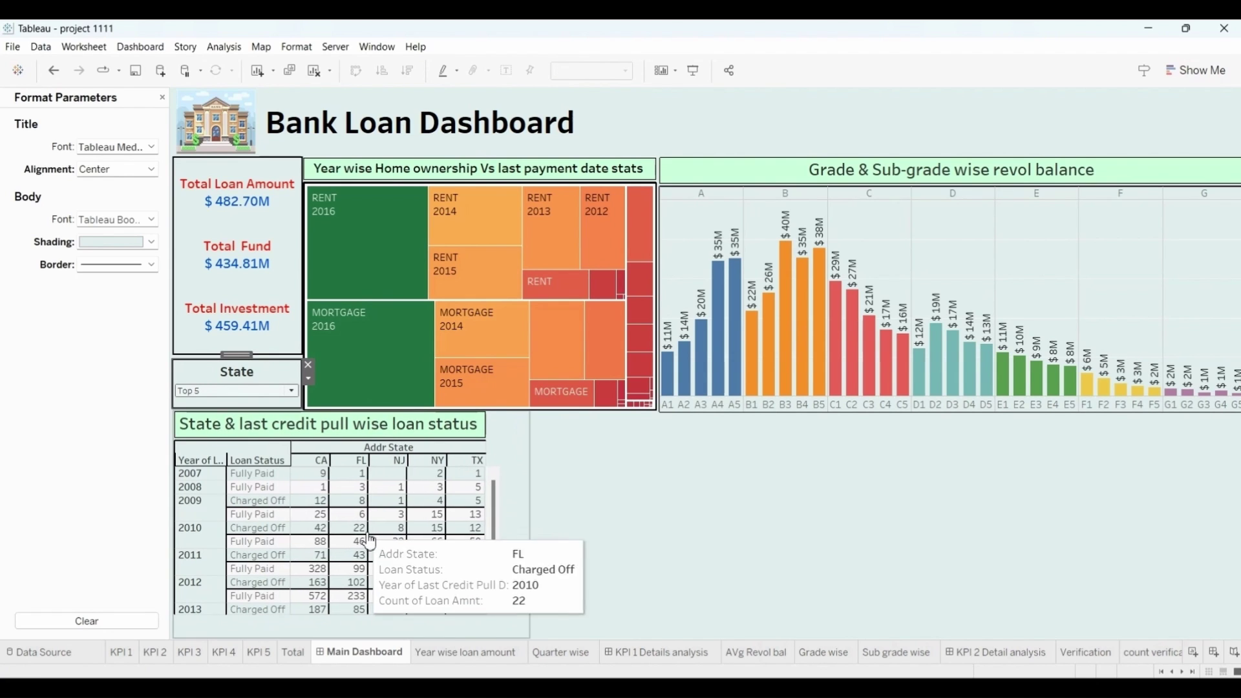
{"action": "left_click", "coordinate": [256, 398]}
{"action": "left_click", "coordinate": [220, 417]}
{"action": "left_click", "coordinate": [256, 399]}
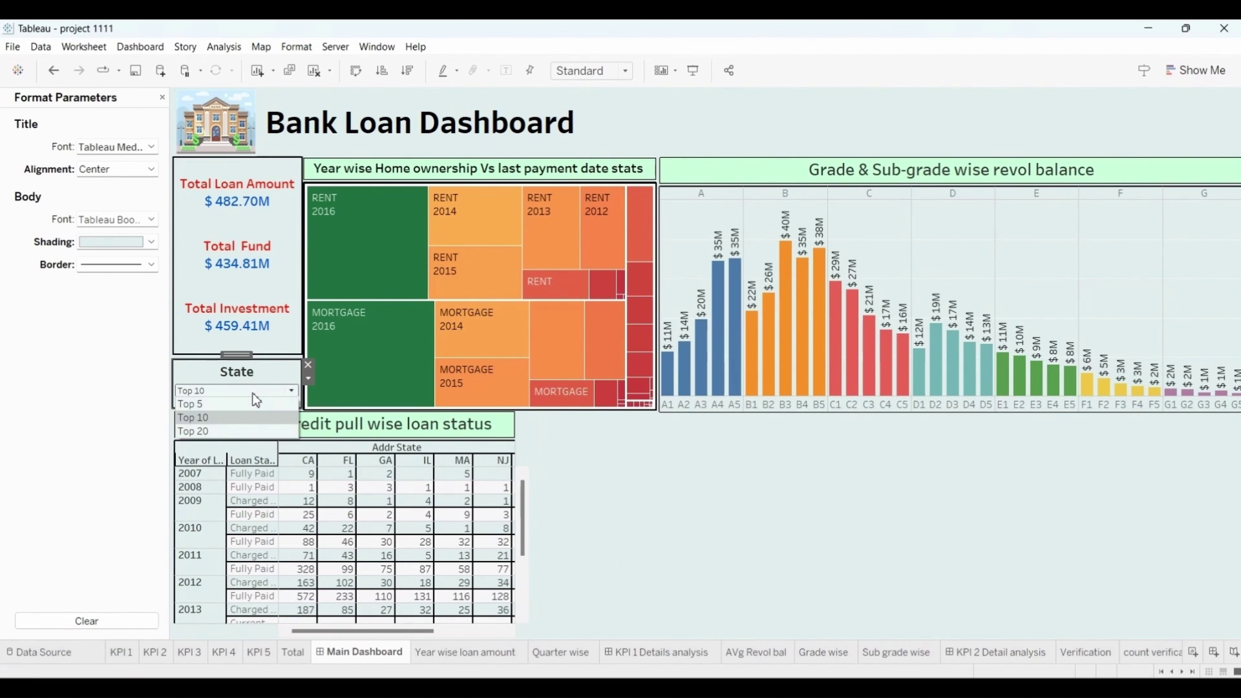
{"action": "left_click", "coordinate": [215, 432]}
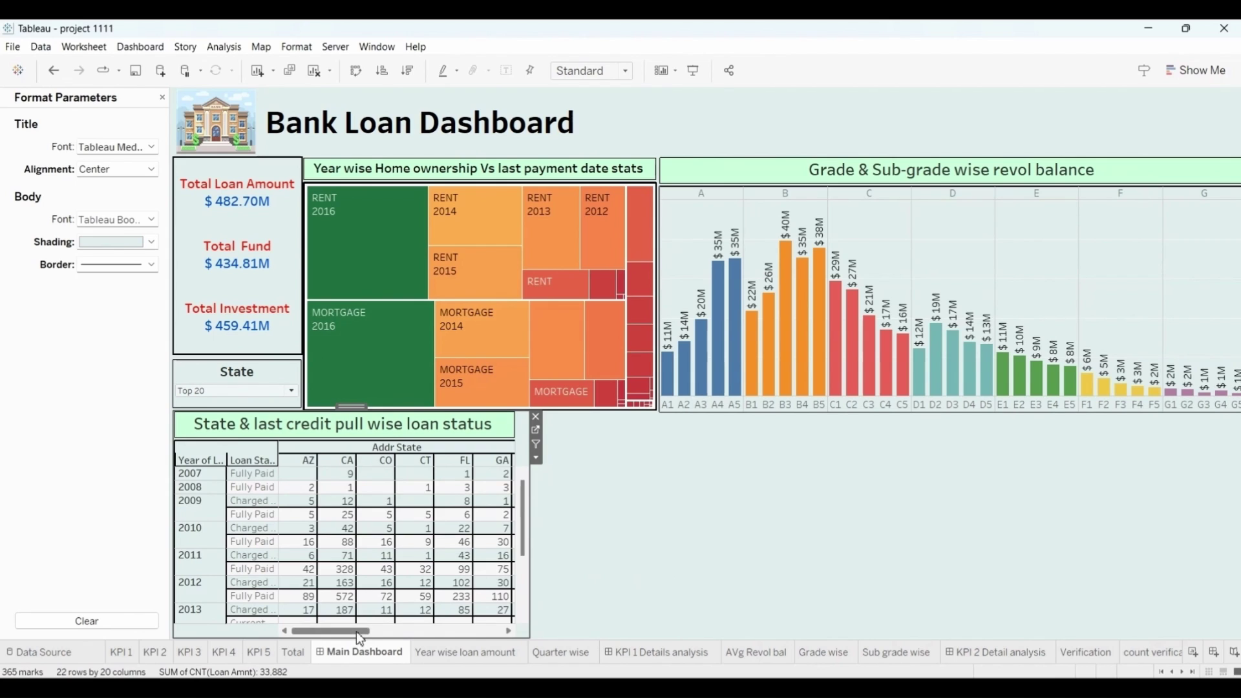
{"action": "left_click_drag", "start_coordinate": [355, 631], "coordinate": [319, 648]}
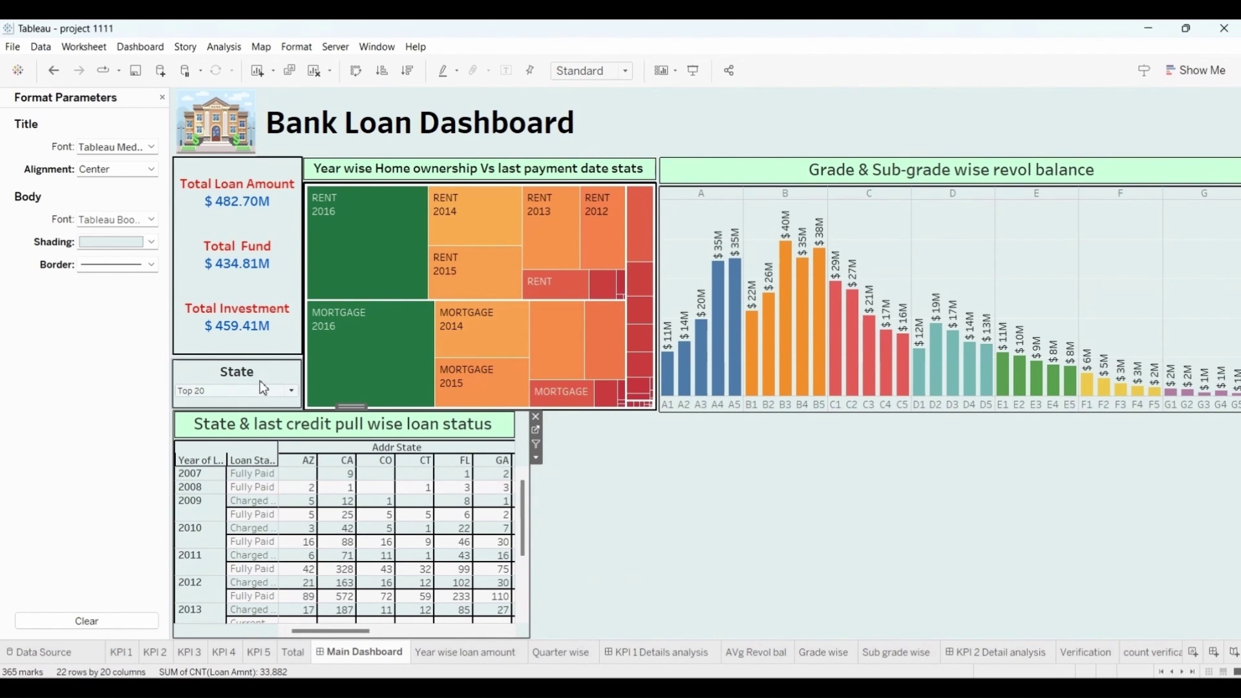
{"action": "left_click", "coordinate": [703, 511]}
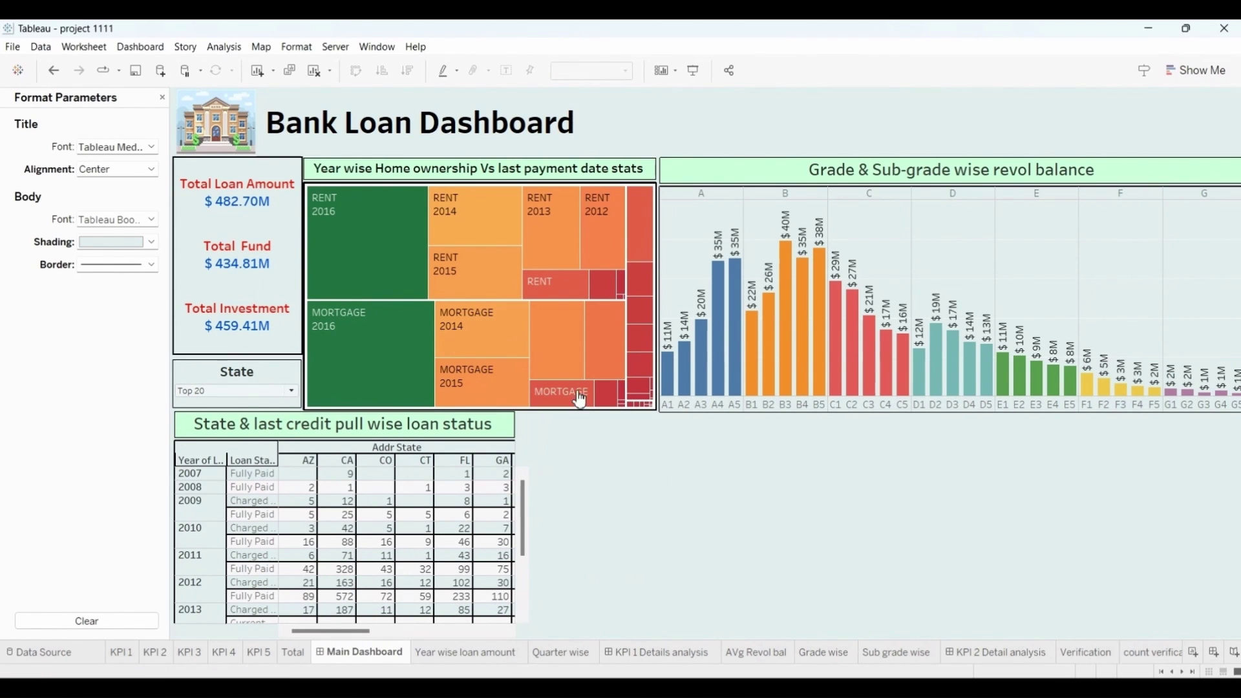
Add the KPI 1 year-wise loan amount chart as a floating object beside the state table and move its Loan Status legend into the chart.
{"action": "left_click", "coordinate": [162, 98]}
{"action": "left_click_drag", "start_coordinate": [43, 287], "coordinate": [526, 413]}
{"action": "left_click_drag", "start_coordinate": [933, 417], "coordinate": [691, 444]}
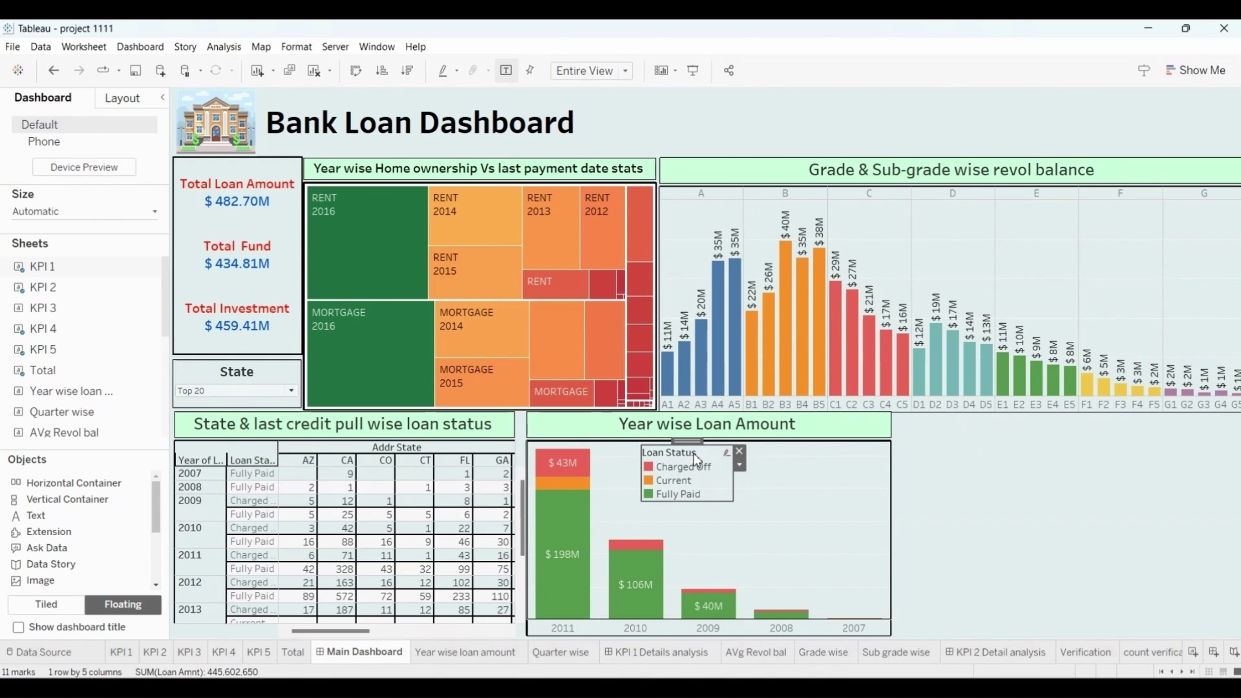
Hide the Loan Status legend's title and resize the legend into a single horizontal row along the chart's upper edge.
{"action": "right_click", "coordinate": [696, 459]}
{"action": "left_click", "coordinate": [739, 490]}
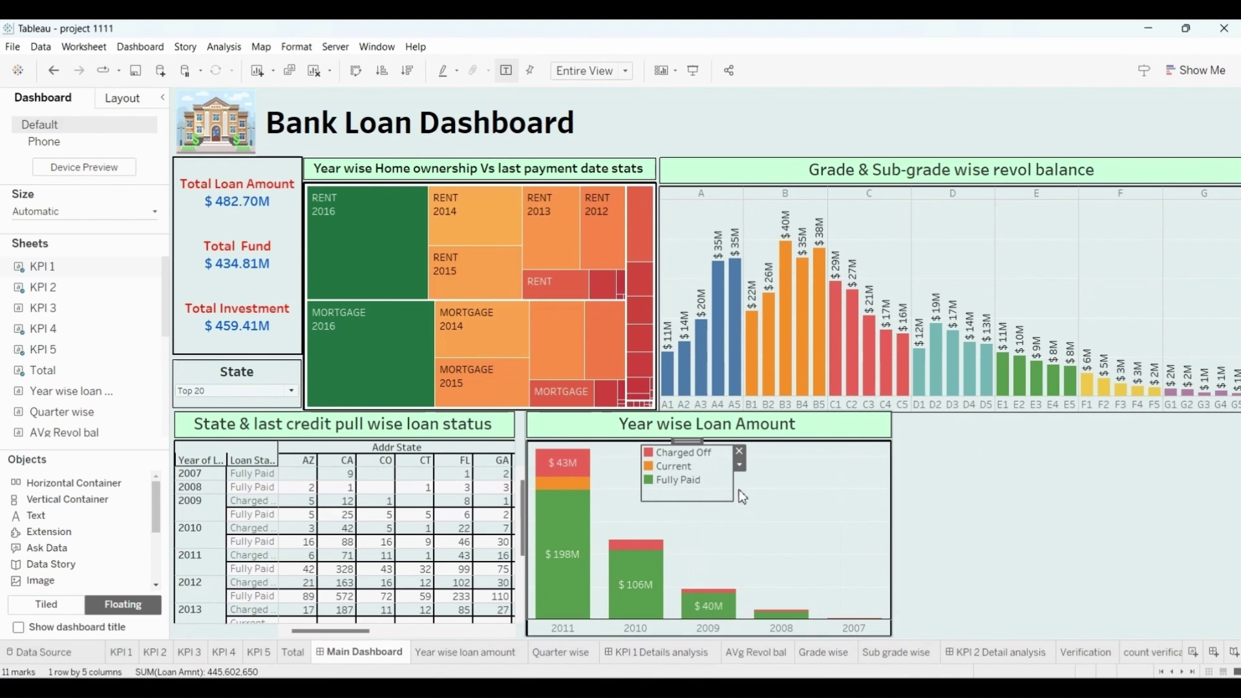
{"action": "left_click_drag", "start_coordinate": [738, 490], "coordinate": [870, 486]}
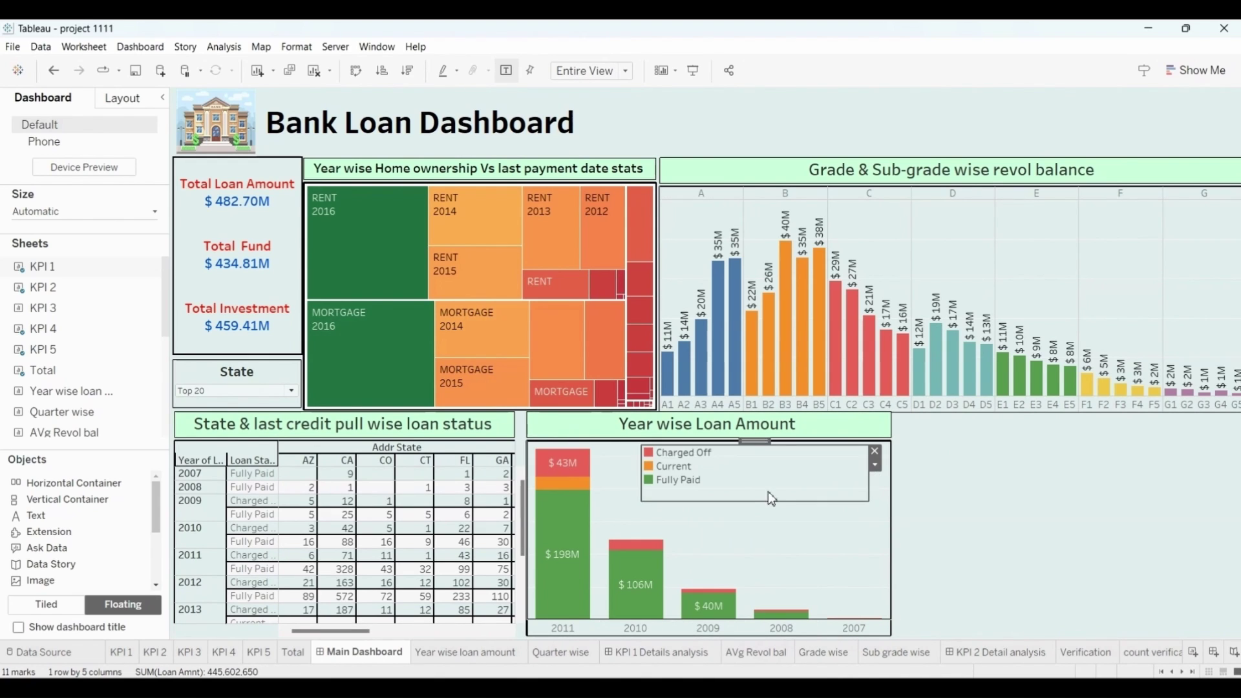
{"action": "left_click_drag", "start_coordinate": [771, 499], "coordinate": [769, 463]}
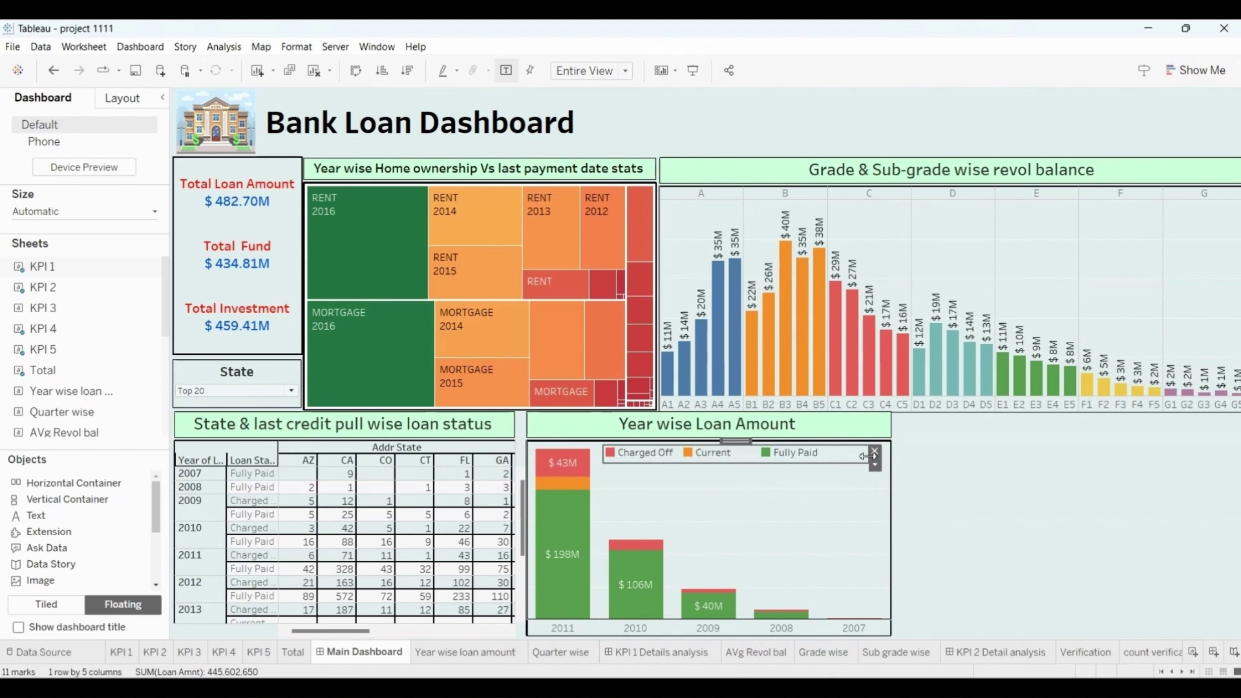
{"action": "left_click_drag", "start_coordinate": [866, 457], "coordinate": [844, 460]}
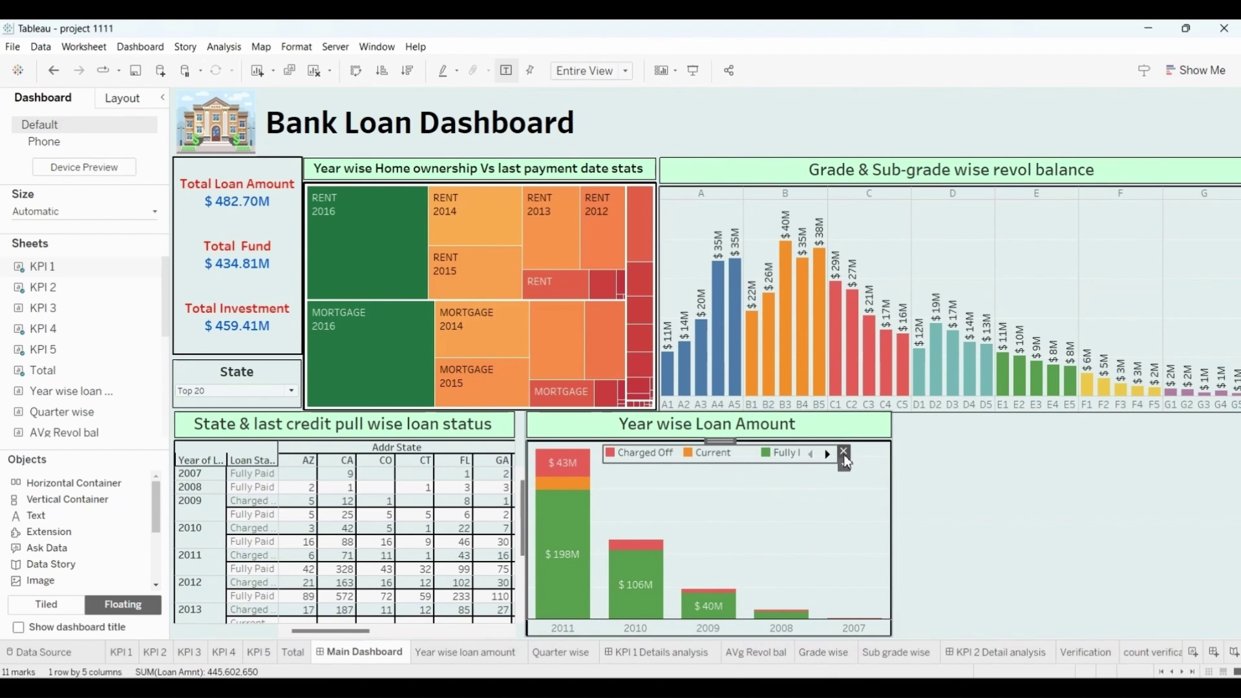
{"action": "key", "text": "Escape"}
Add the KPI 3 verification status donut as a floating object beside the Year wise Loan Amount chart and extend its lower edge.
{"action": "mouse_move", "coordinate": [98, 374]}
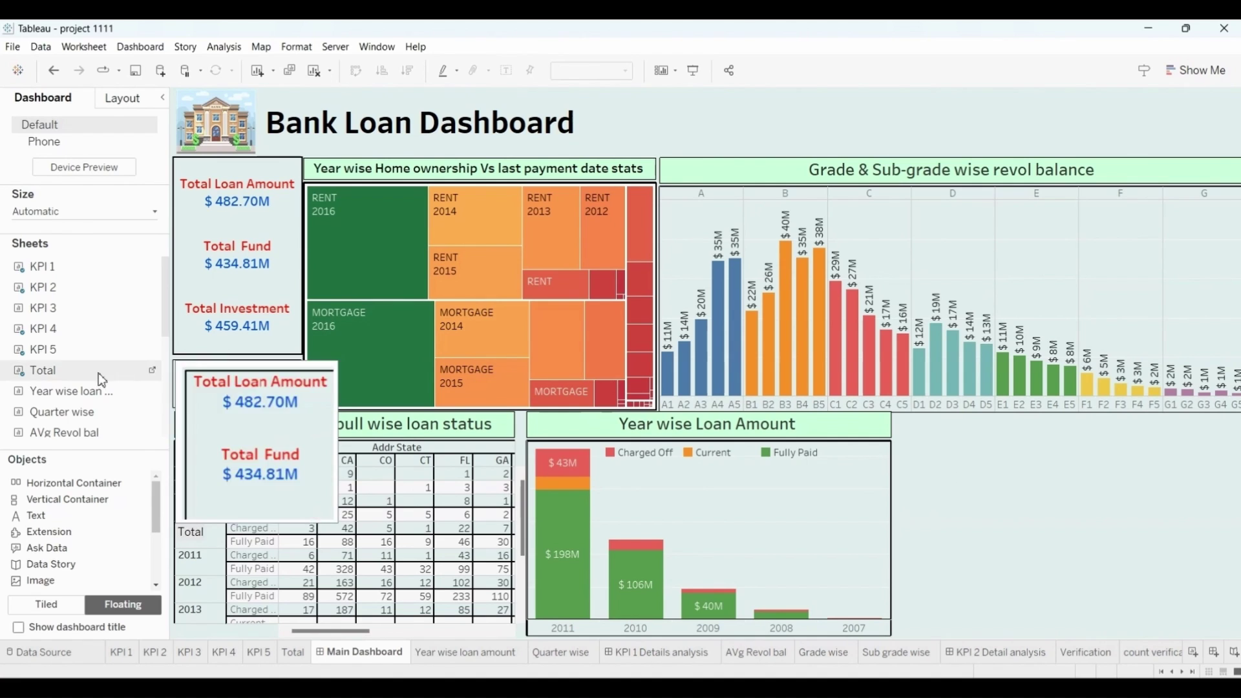
{"action": "left_click_drag", "start_coordinate": [58, 310], "coordinate": [893, 413]}
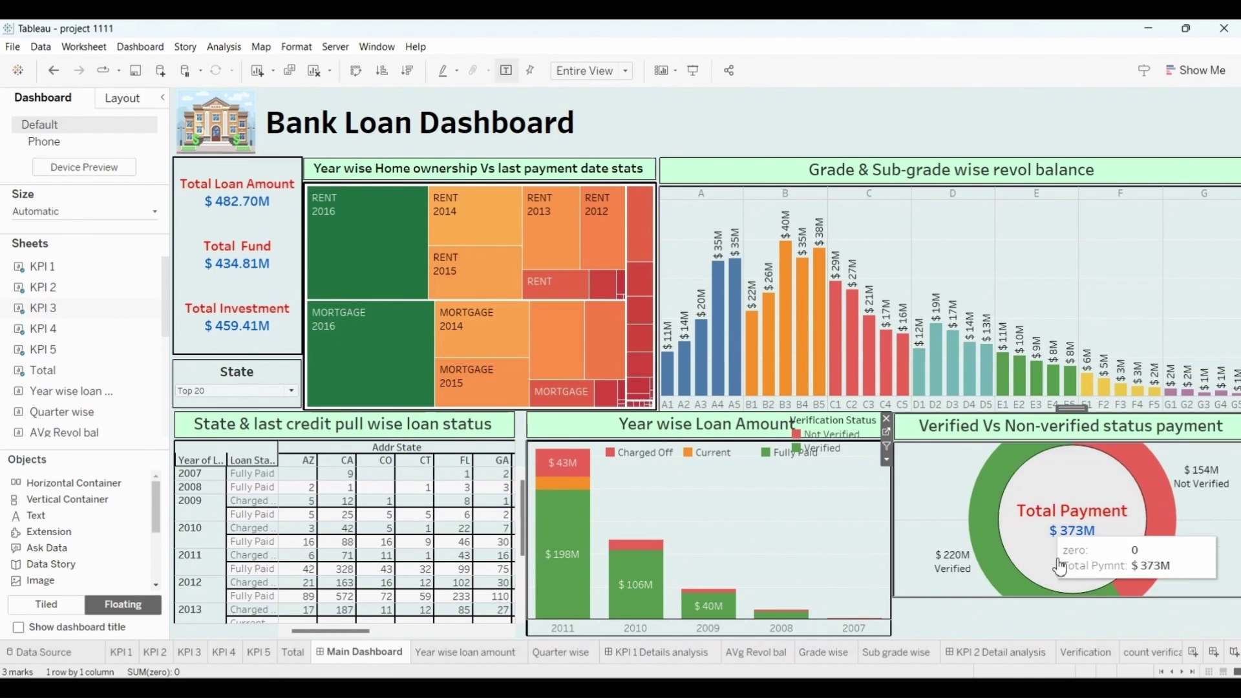
{"action": "left_click_drag", "start_coordinate": [1054, 600], "coordinate": [1053, 634]}
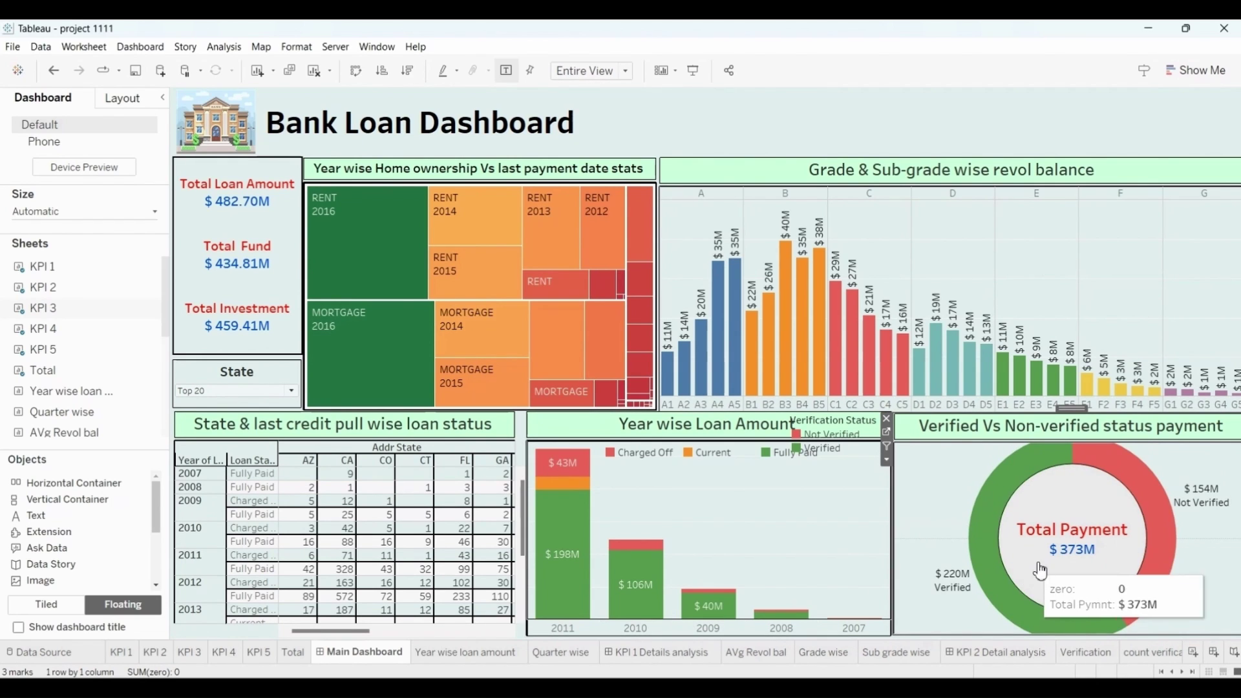
On the KPI 3 sheet, shrink the outer SUM(zero) pie and reduce the inner SUM(zero) (2) circle to restore a thick donut ring.
{"action": "left_click", "coordinate": [888, 433]}
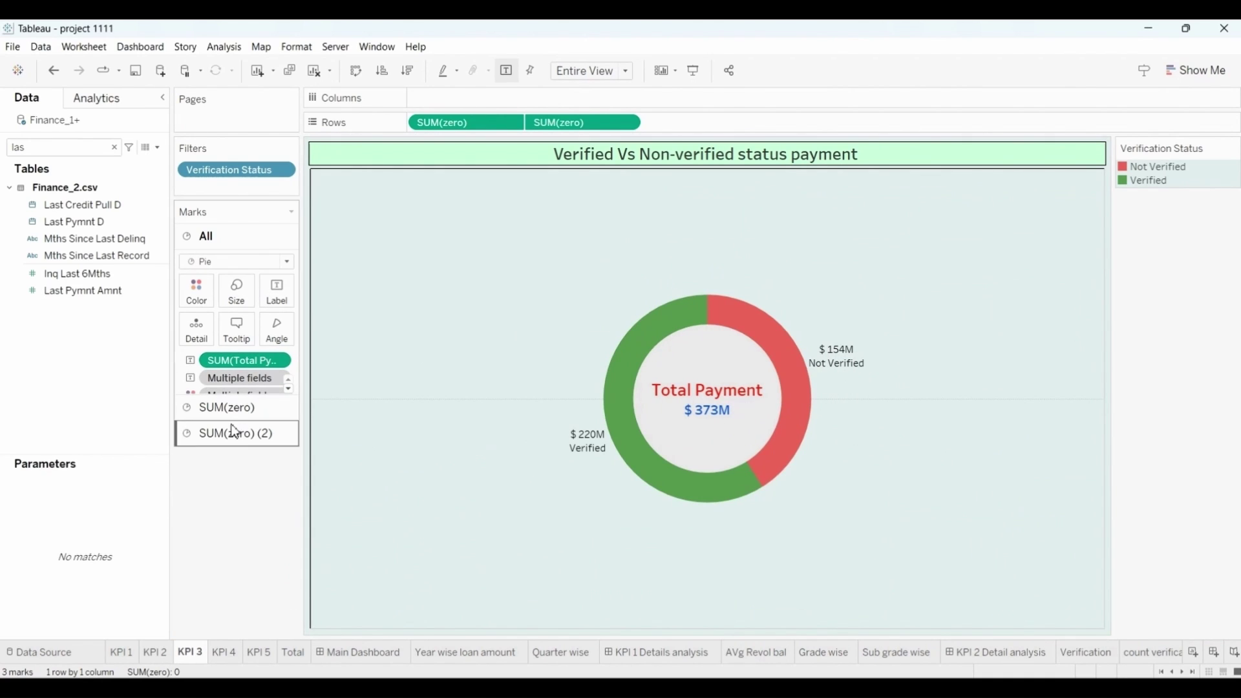
{"action": "left_click", "coordinate": [213, 407]}
{"action": "left_click", "coordinate": [252, 327]}
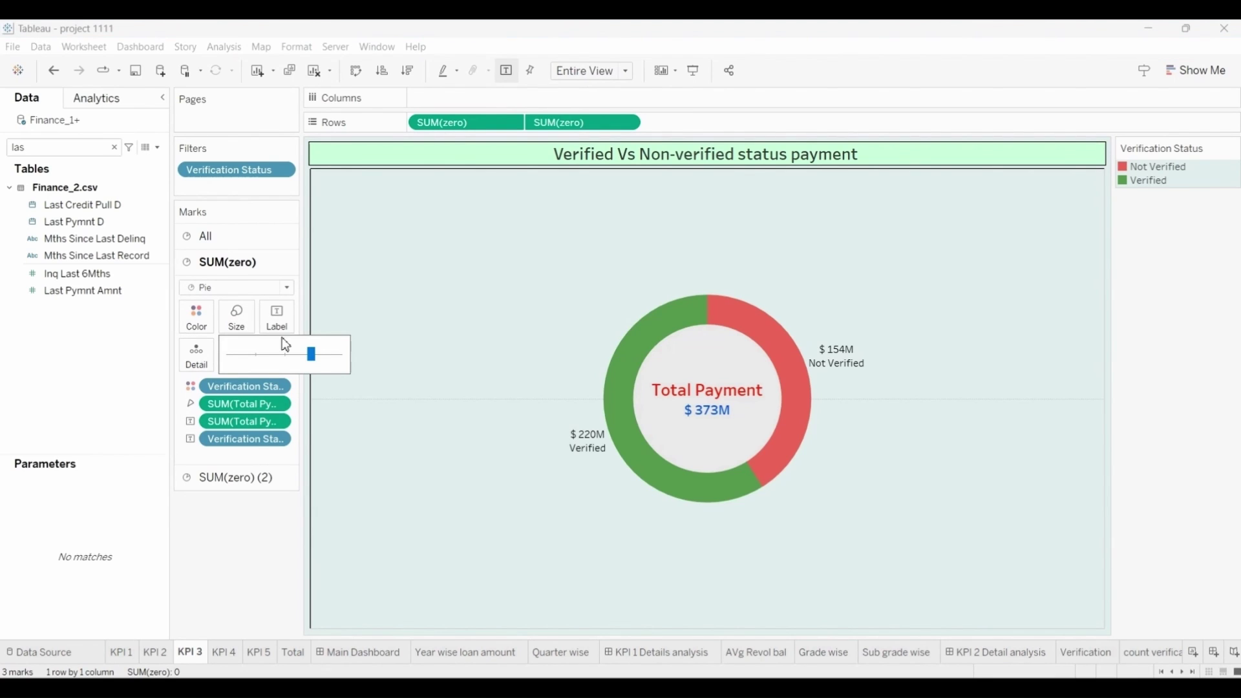
{"action": "left_click_drag", "start_coordinate": [313, 354], "coordinate": [297, 354]}
{"action": "left_click", "coordinate": [244, 477]}
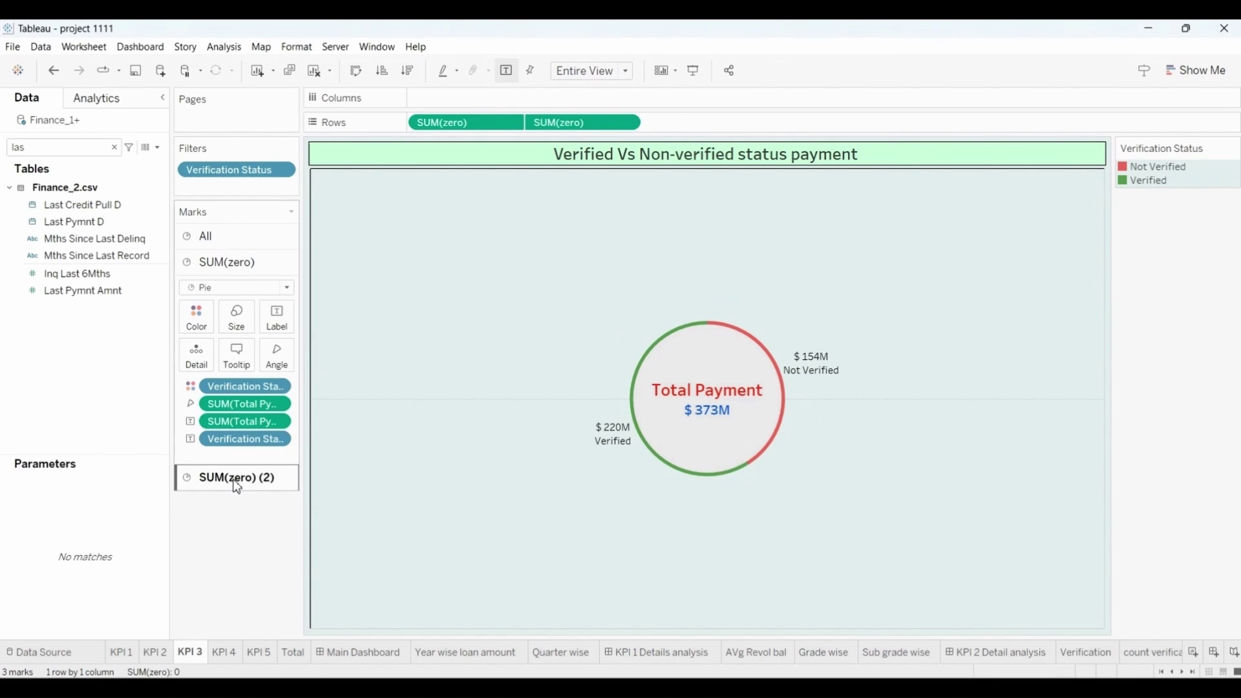
{"action": "left_click", "coordinate": [249, 354]}
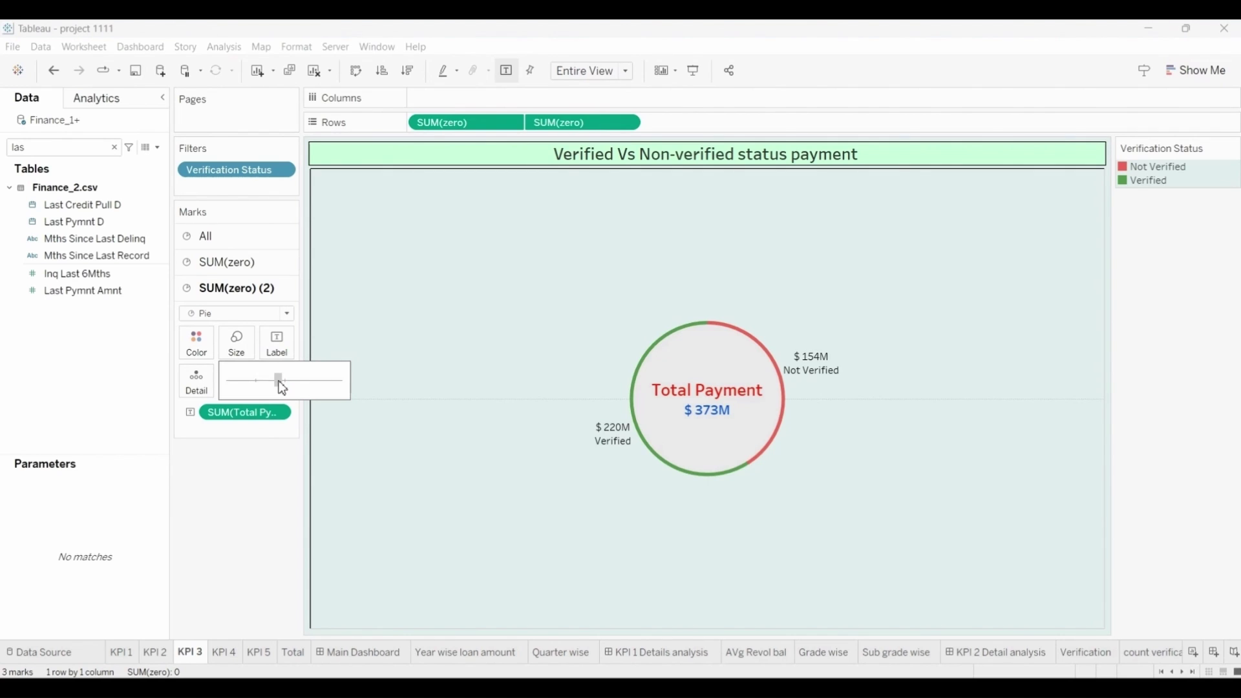
{"action": "left_click", "coordinate": [279, 382]}
{"action": "left_click_drag", "start_coordinate": [290, 390], "coordinate": [295, 388]}
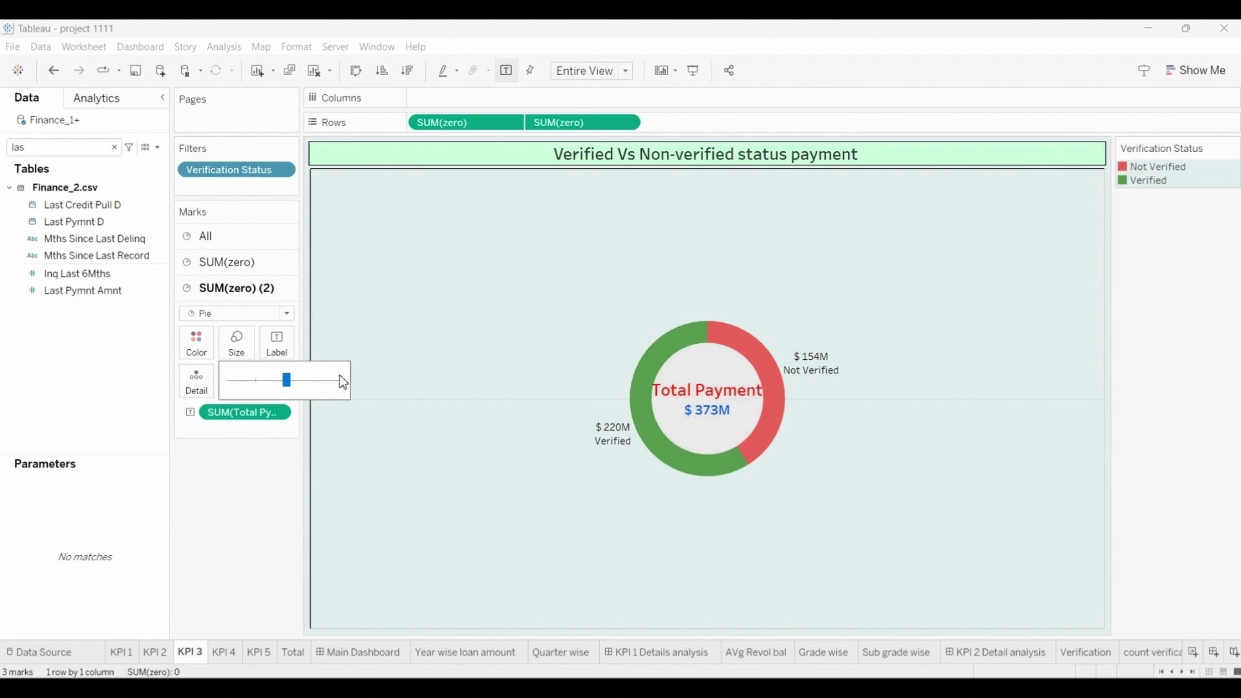
Return to the Main Dashboard and remove the Verification Status legend overlapping the Year wise Loan Amount chart.
{"action": "left_click", "coordinate": [361, 653]}
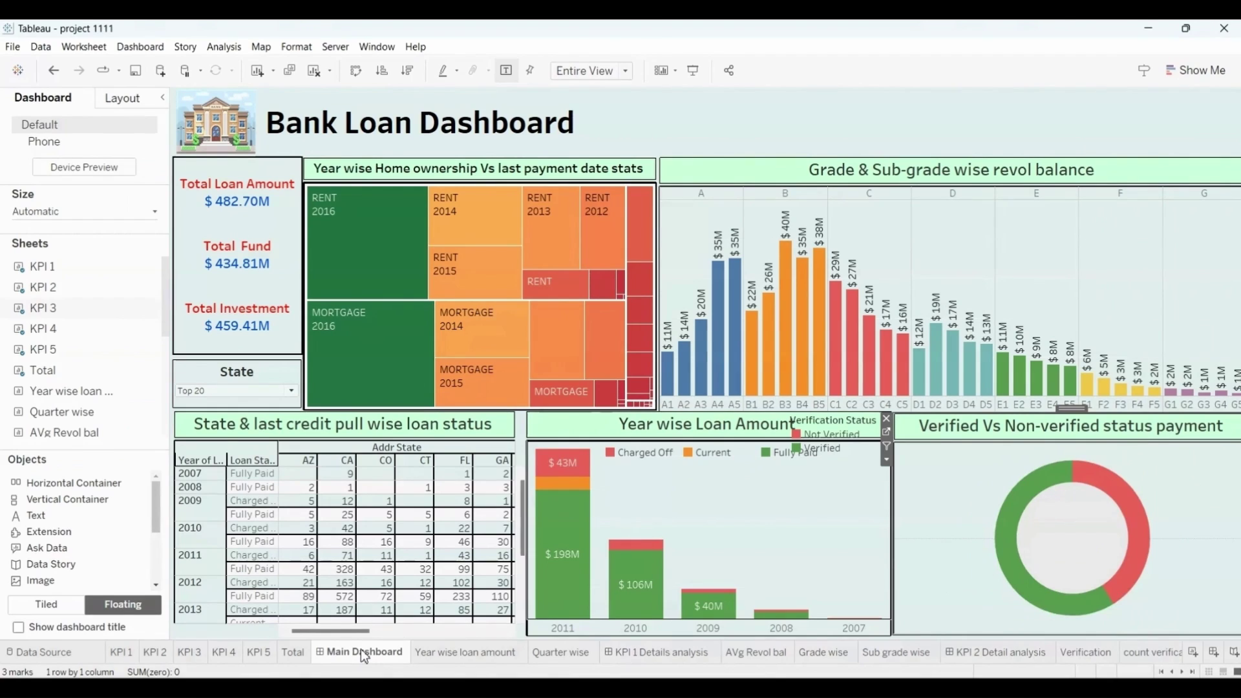
{"action": "left_click", "coordinate": [889, 122]}
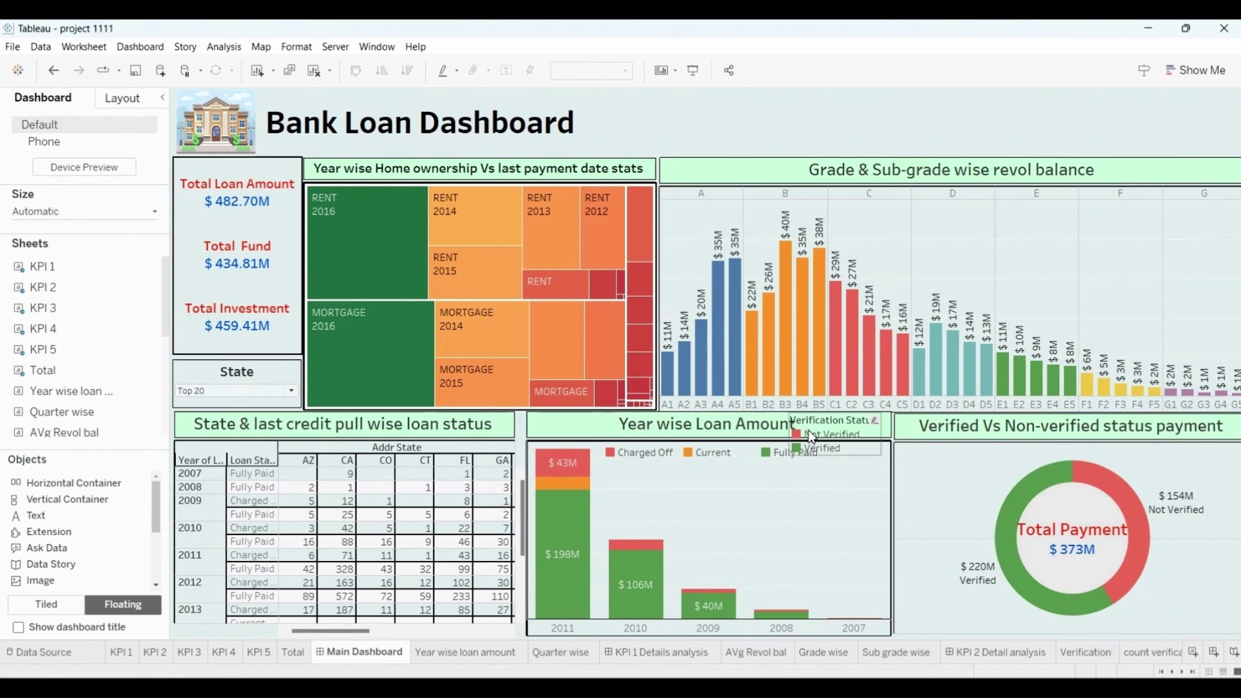
{"action": "left_click", "coordinate": [827, 434]}
{"action": "left_click", "coordinate": [672, 129]}
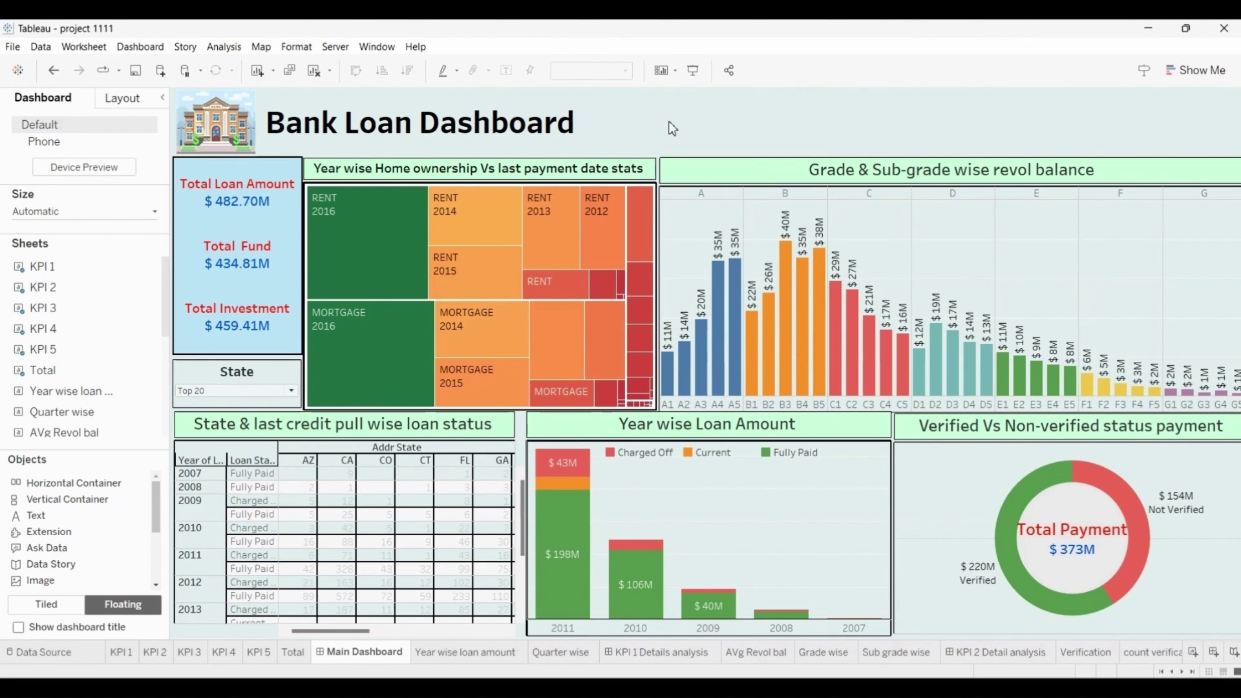
Right-align the title of the Year wise Home ownership Vs last payment date stats chart.
{"action": "double_click", "coordinate": [592, 171]}
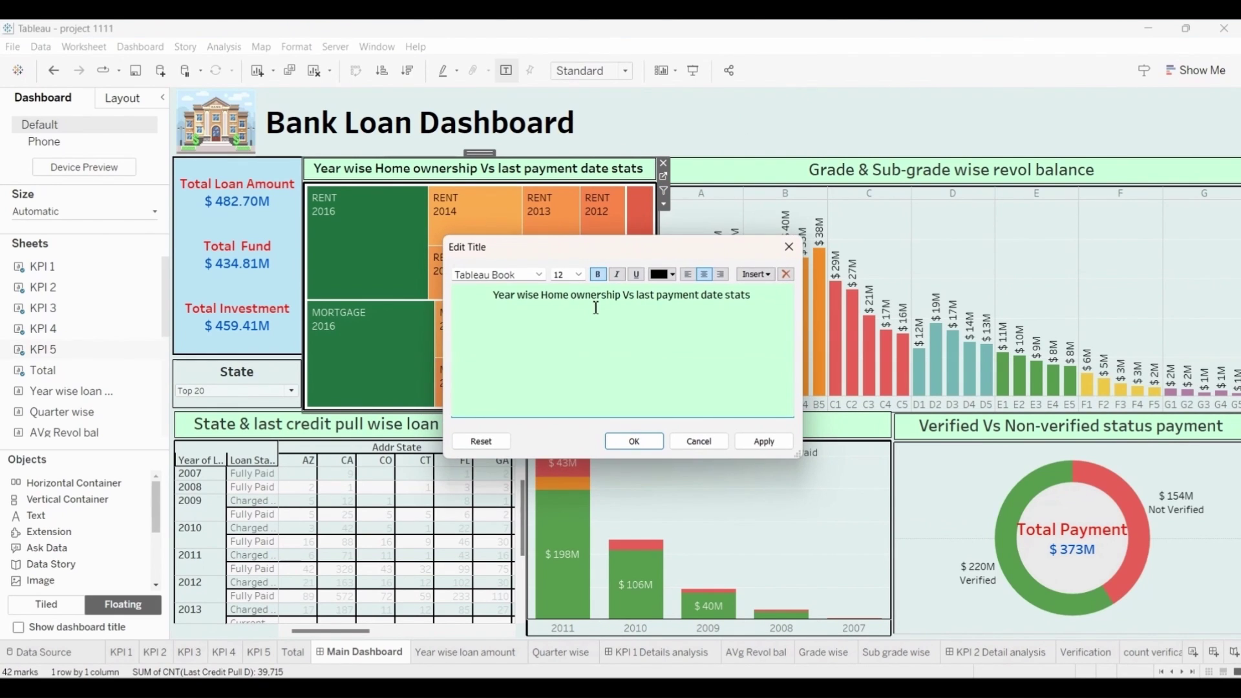
{"action": "left_click", "coordinate": [721, 274]}
{"action": "left_click", "coordinate": [637, 441]}
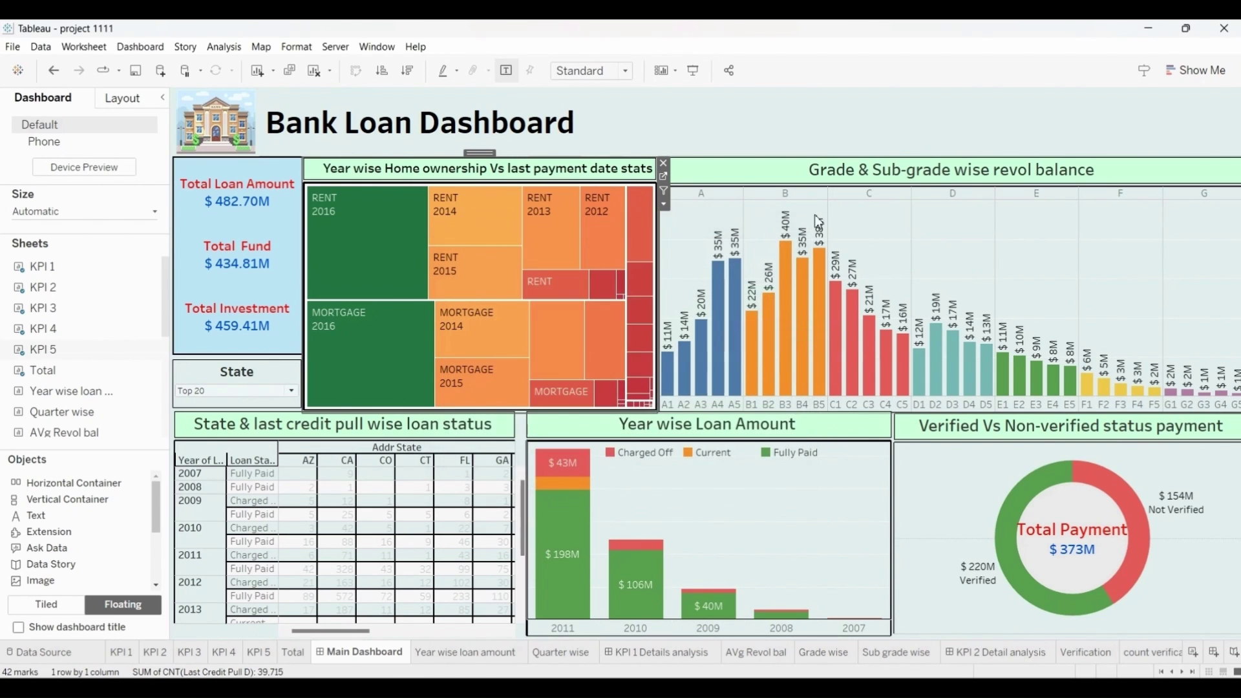
Set the State & last credit pull wise loan status title to font size 14 and right-align it.
{"action": "double_click", "coordinate": [396, 429]}
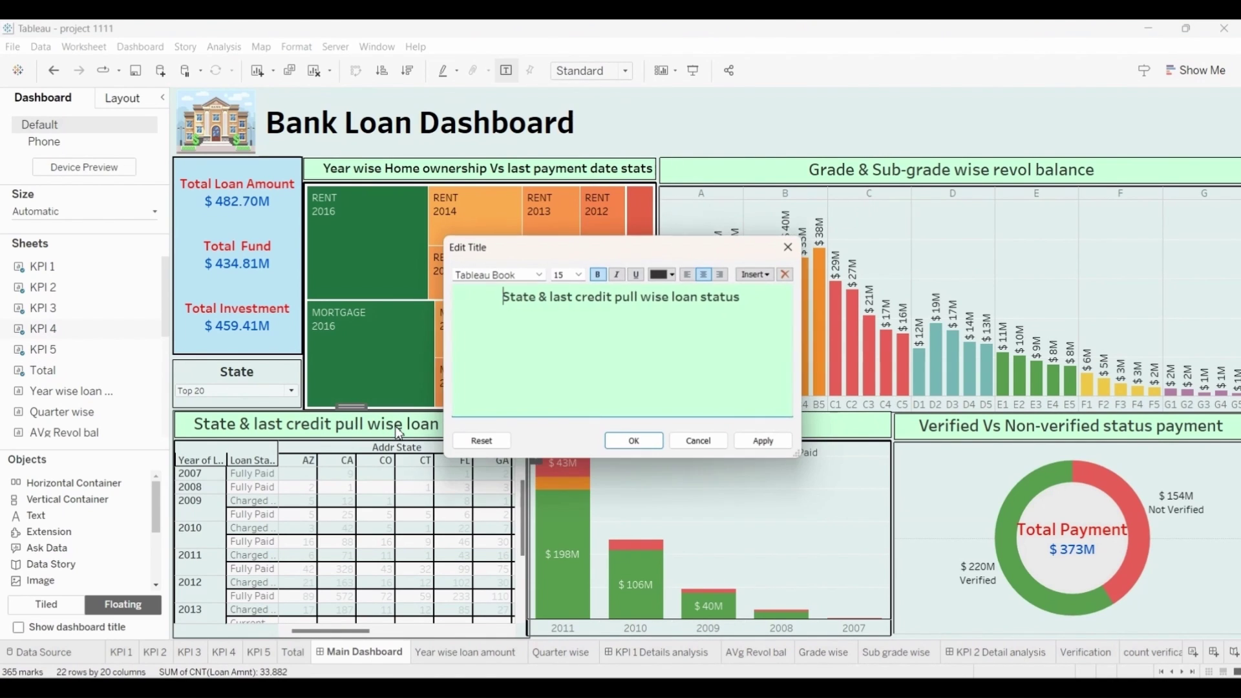
{"action": "left_click", "coordinate": [579, 274]}
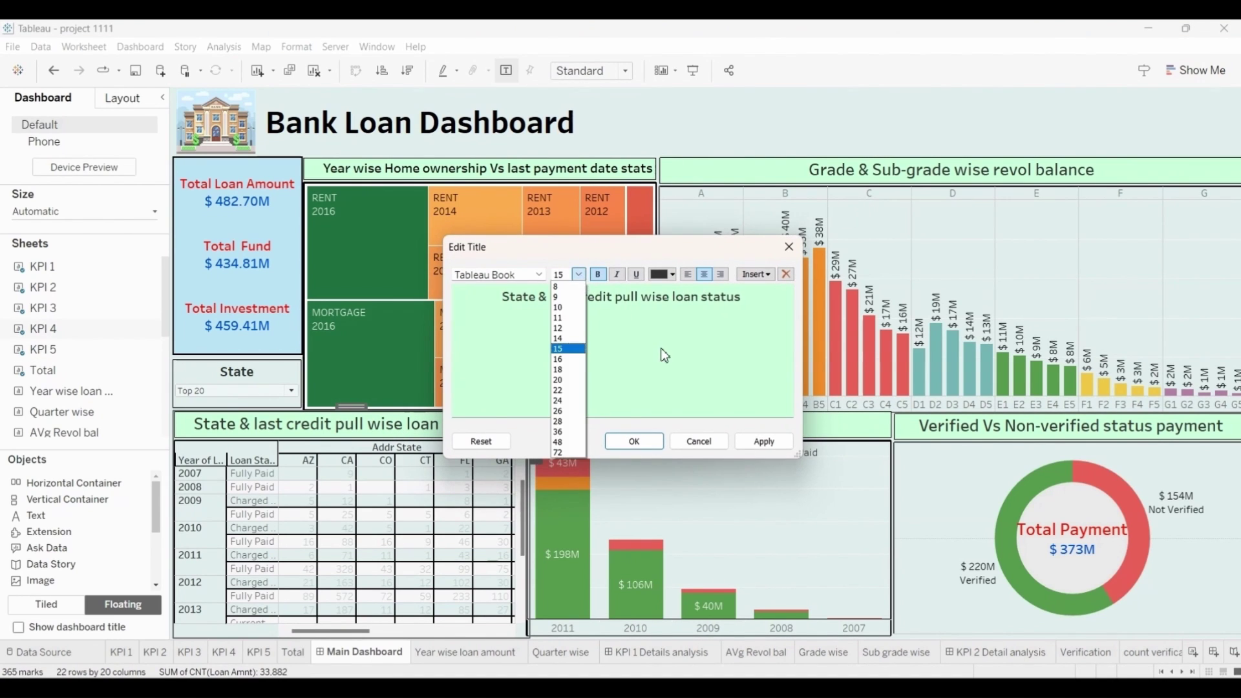
{"action": "left_click", "coordinate": [663, 349]}
{"action": "left_click", "coordinate": [579, 274]}
{"action": "left_click", "coordinate": [566, 328]}
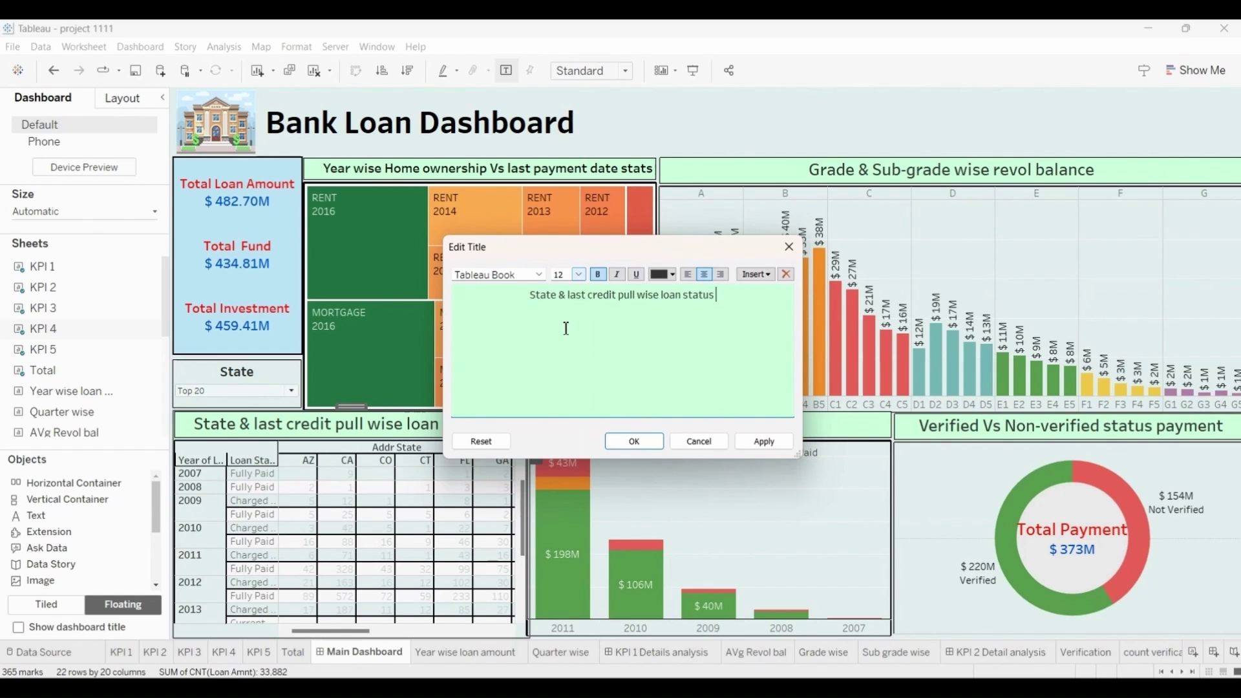
{"action": "left_click", "coordinate": [579, 274]}
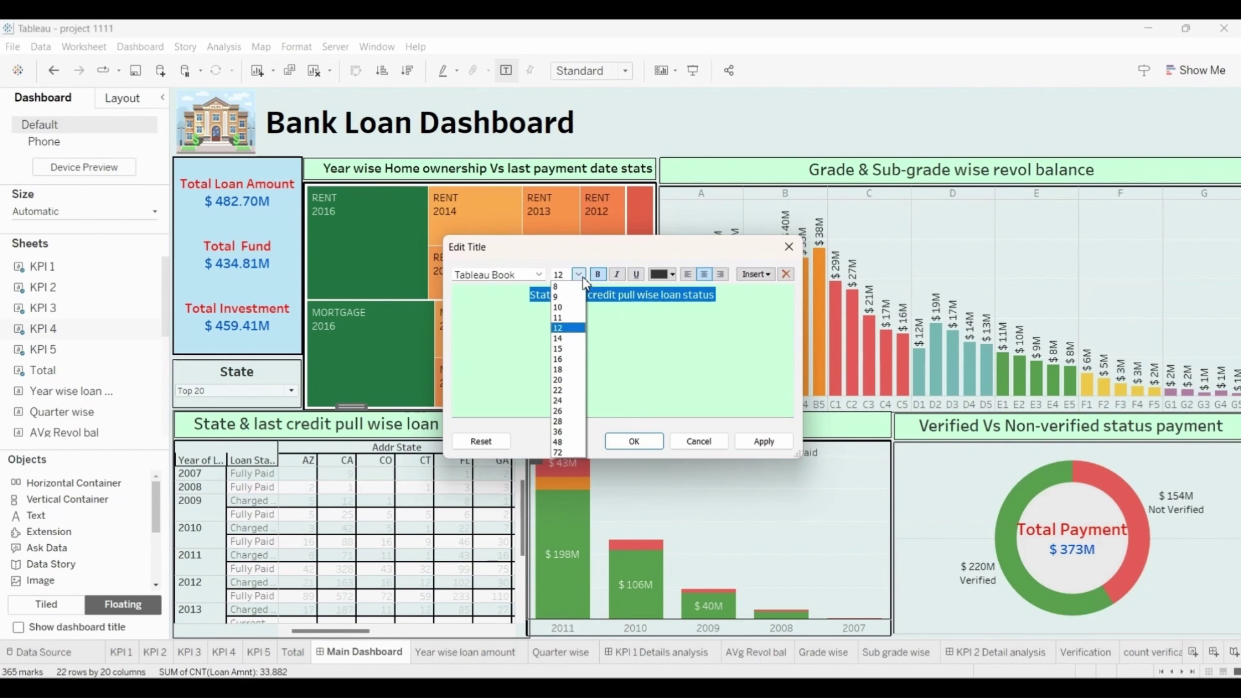
{"action": "left_click", "coordinate": [568, 348]}
{"action": "left_click", "coordinate": [721, 274]}
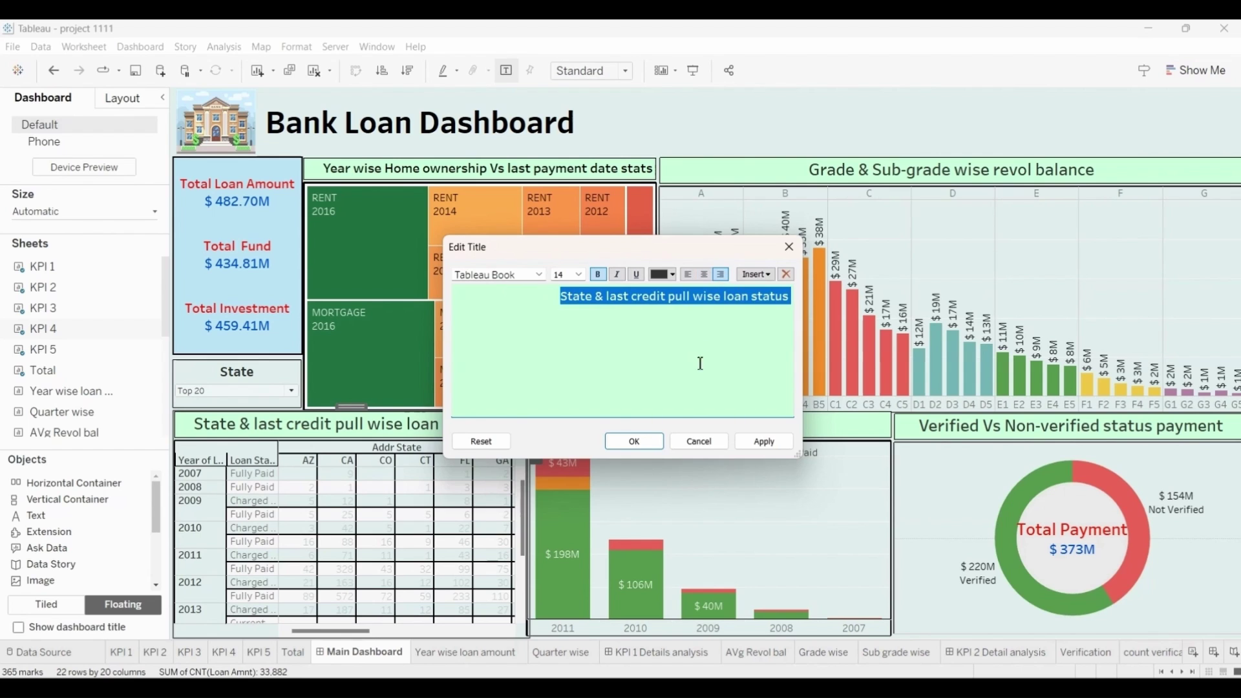
{"action": "left_click", "coordinate": [649, 446]}
Right-align the title of the Verified Vs Non-verified status payment donut chart.
{"action": "double_click", "coordinate": [931, 431]}
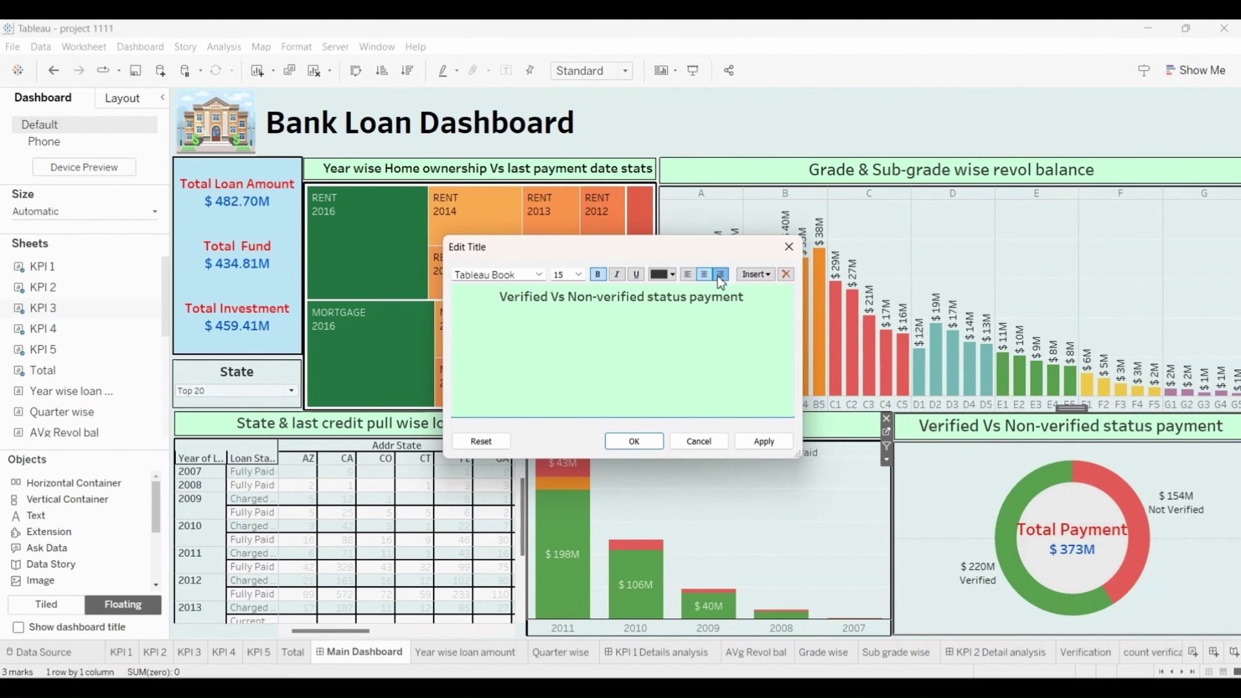
{"action": "left_click", "coordinate": [720, 275]}
{"action": "left_click", "coordinate": [620, 441]}
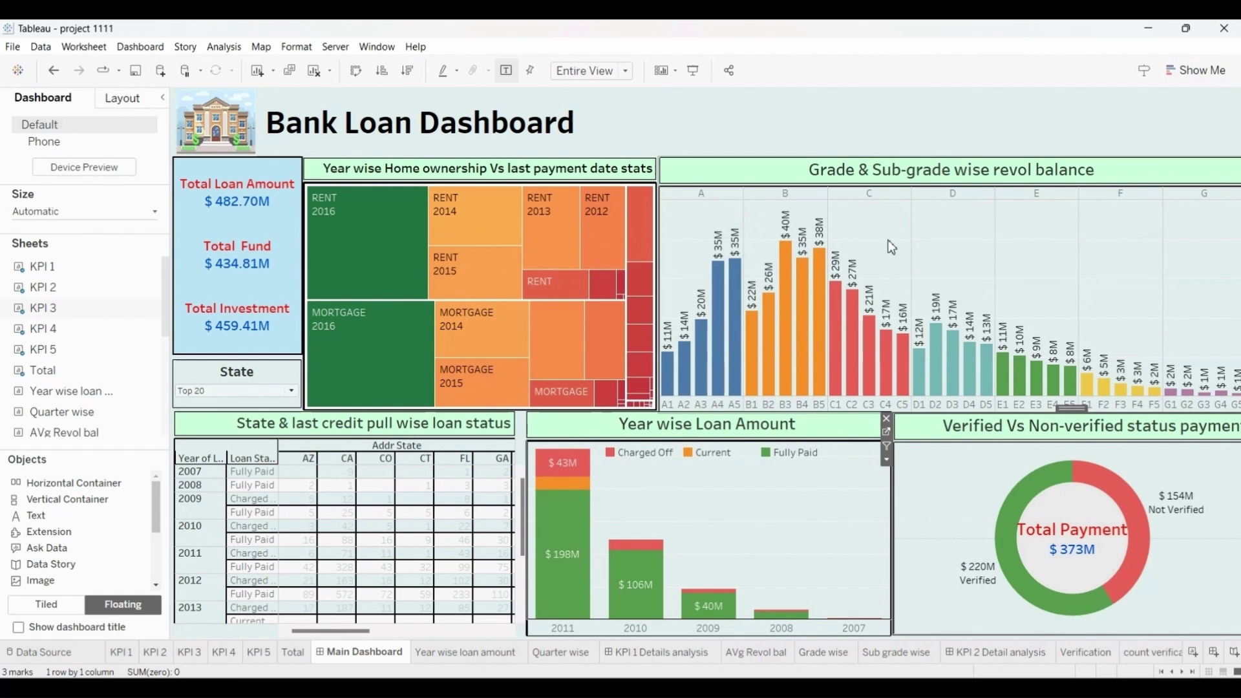
{"action": "left_click", "coordinate": [860, 112]}
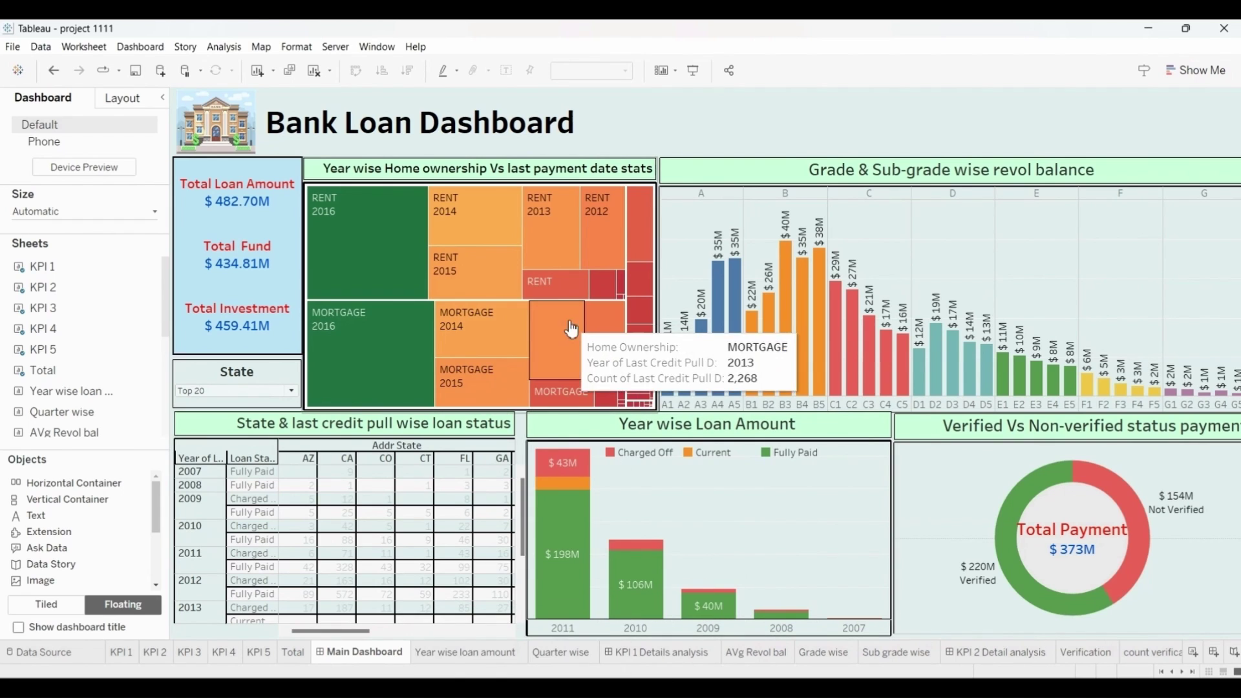
On the KPI 1 worksheet, add a filter on the year of Issue D.
{"action": "left_click", "coordinate": [260, 653]}
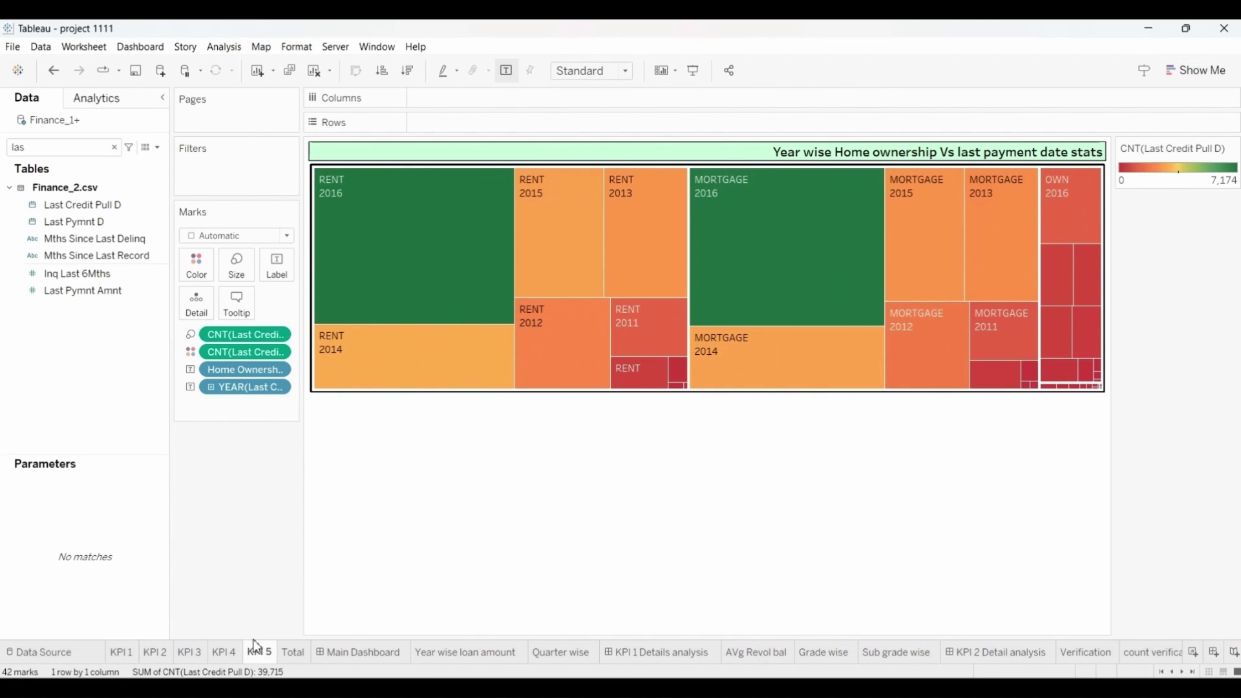
{"action": "left_click", "coordinate": [224, 652]}
{"action": "left_click", "coordinate": [189, 654]}
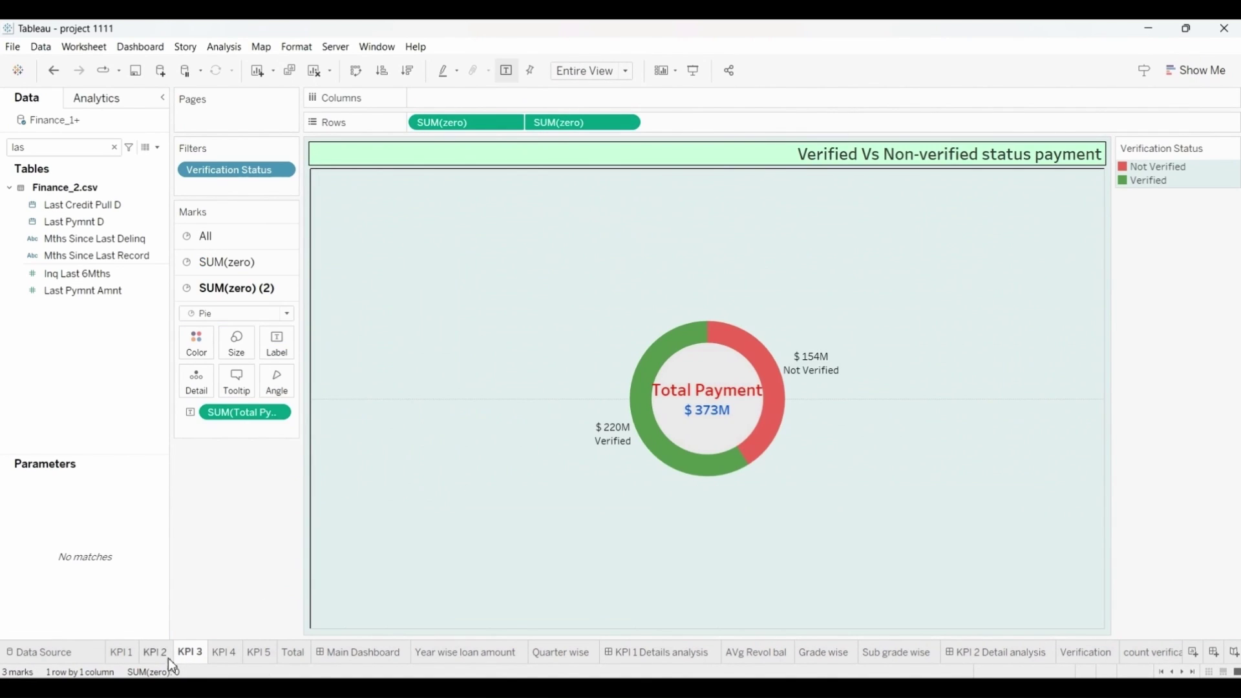
{"action": "left_click", "coordinate": [157, 653]}
{"action": "left_click", "coordinate": [122, 653]}
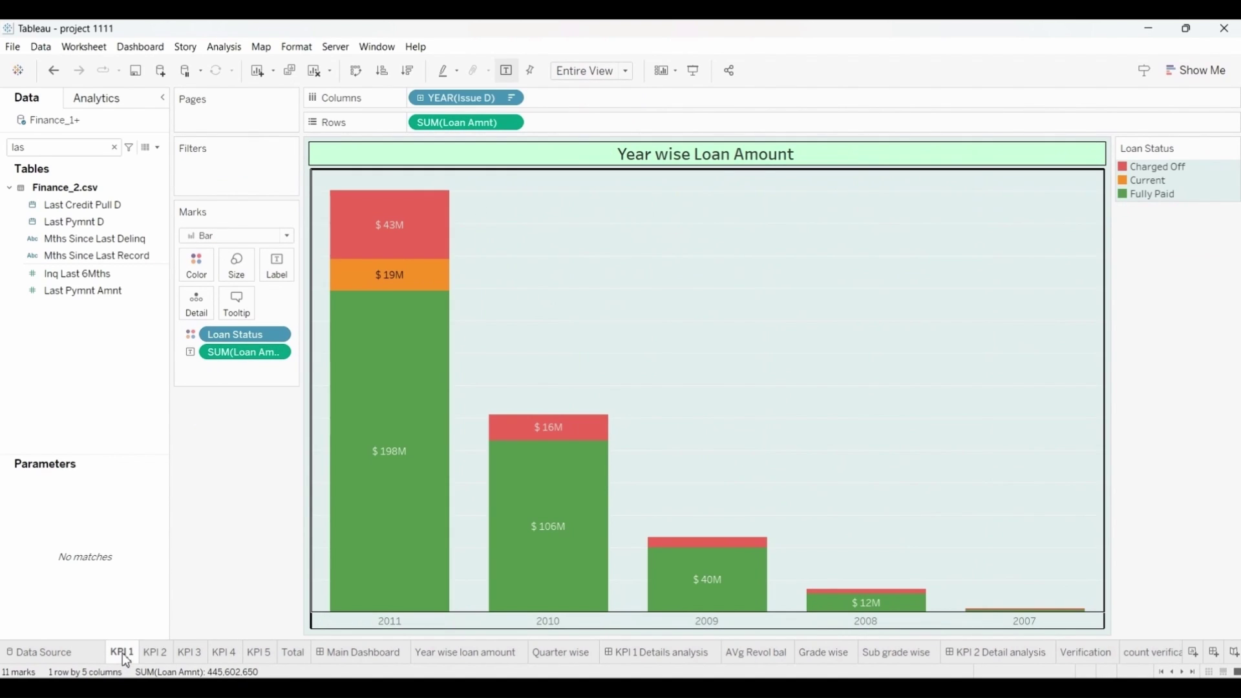
{"action": "key", "text": "BackSpace"}
{"action": "key", "text": "BackSpace"}
{"action": "key", "text": "BackSpace"}
{"action": "type", "text": "year"}
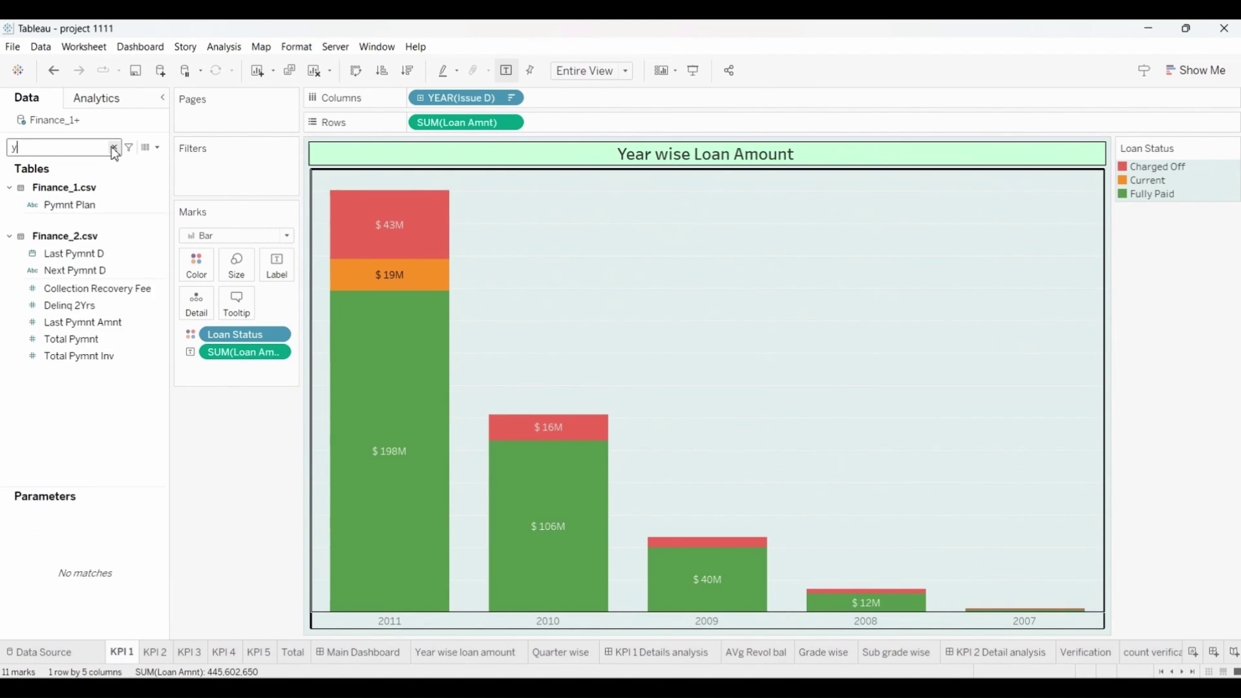
{"action": "left_click", "coordinate": [114, 148]}
{"action": "type", "text": "is"}
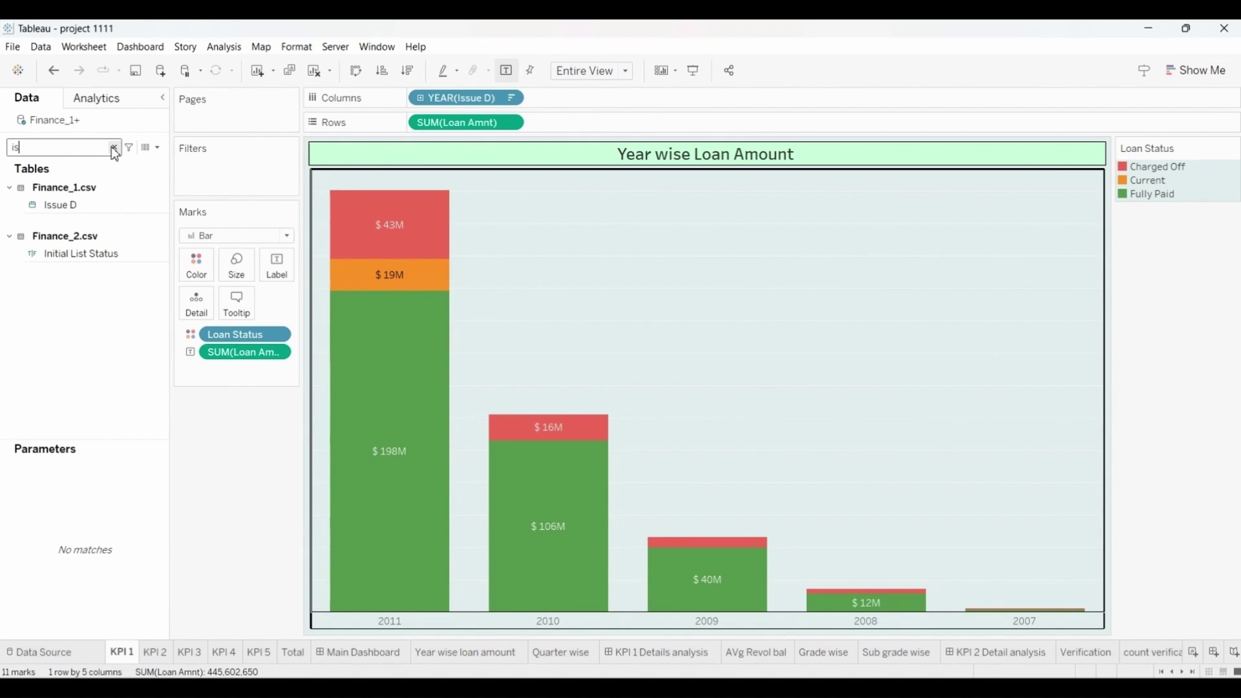
{"action": "left_click_drag", "start_coordinate": [57, 205], "coordinate": [244, 172]}
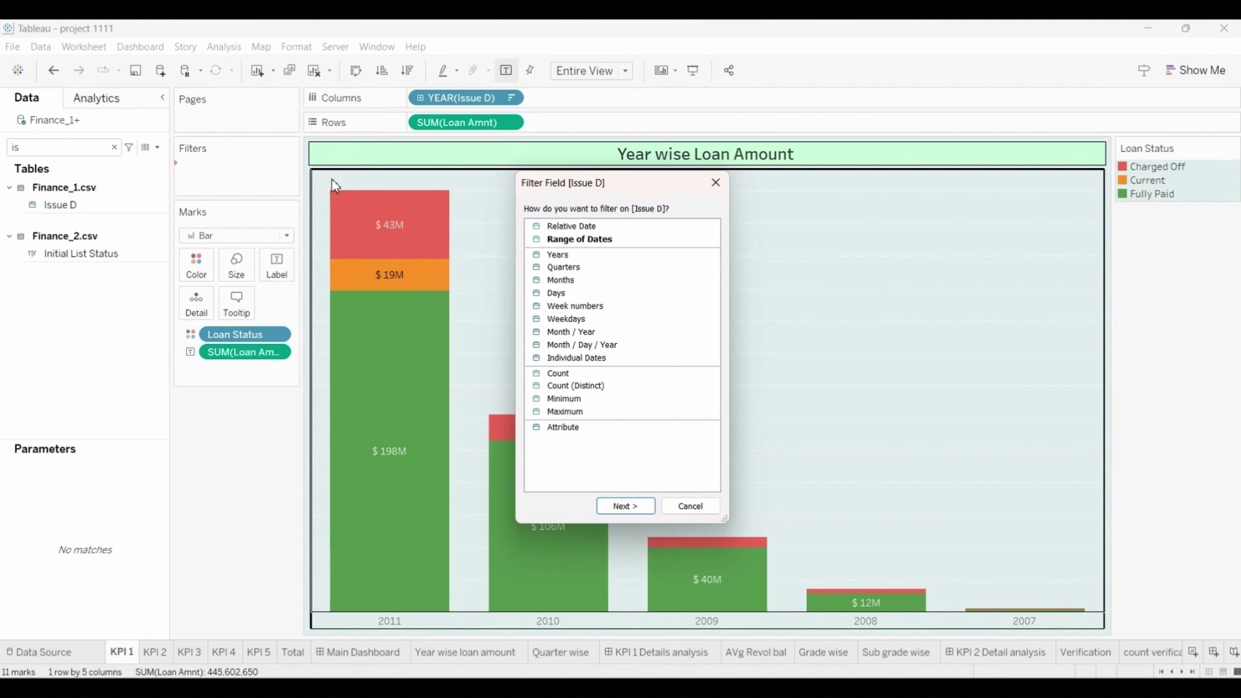
{"action": "left_click", "coordinate": [615, 509]}
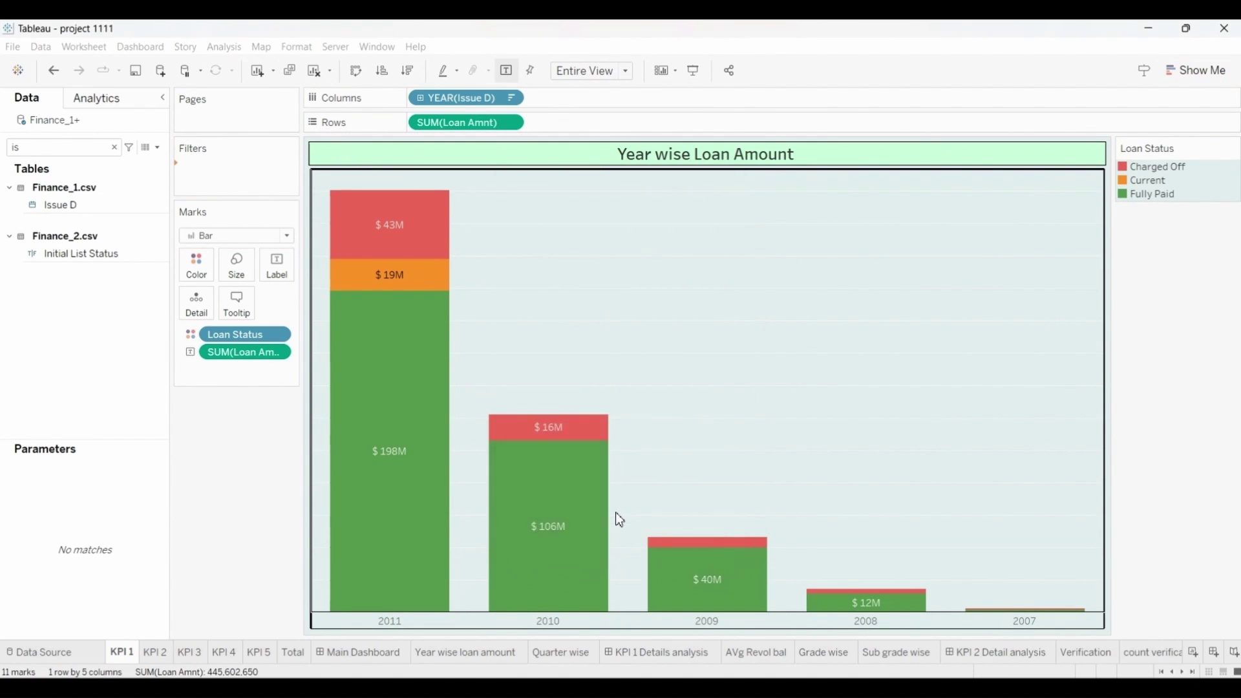
{"action": "left_click", "coordinate": [630, 572]}
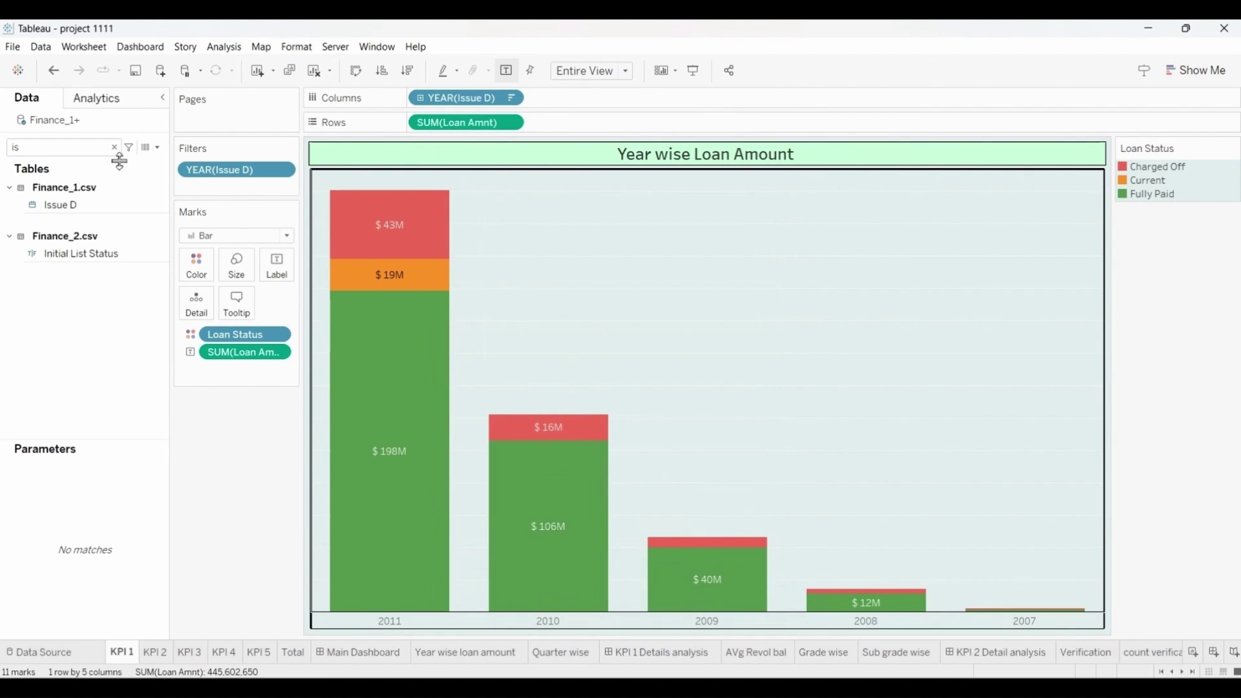
Find the Purpose field and add it as a filter on the KPI 1 worksheet.
{"action": "left_click", "coordinate": [114, 146]}
{"action": "type", "text": "pu"}
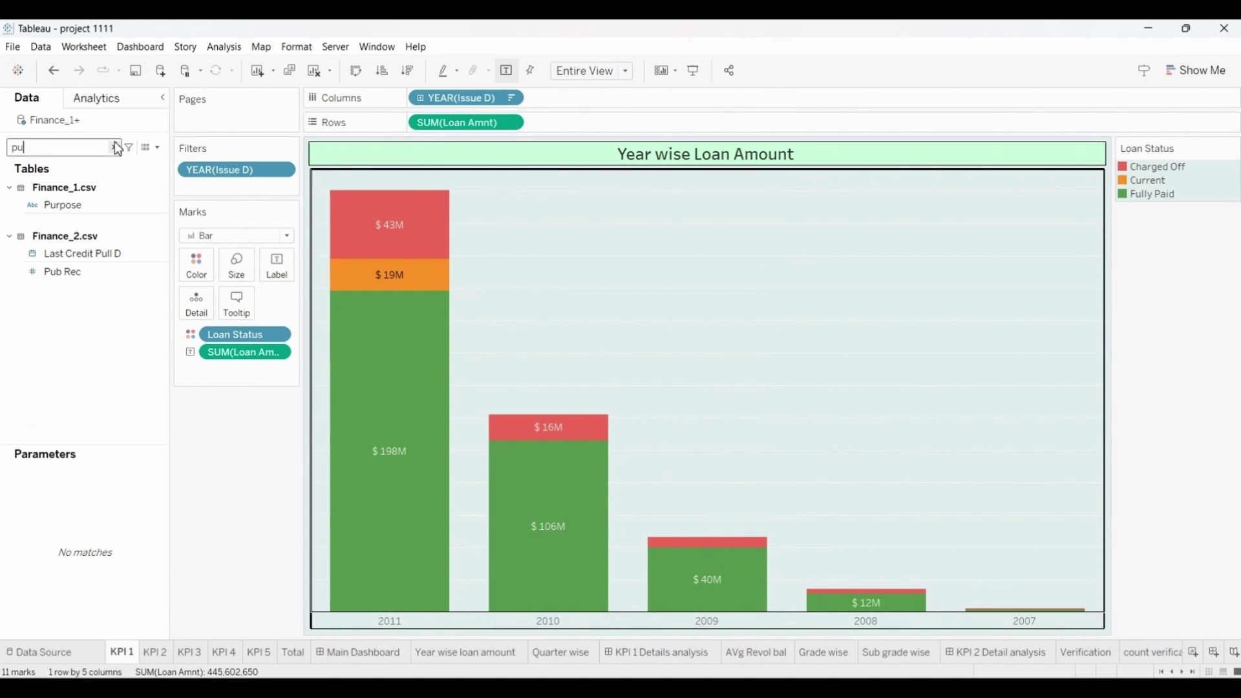
{"action": "left_click_drag", "start_coordinate": [56, 205], "coordinate": [265, 184]}
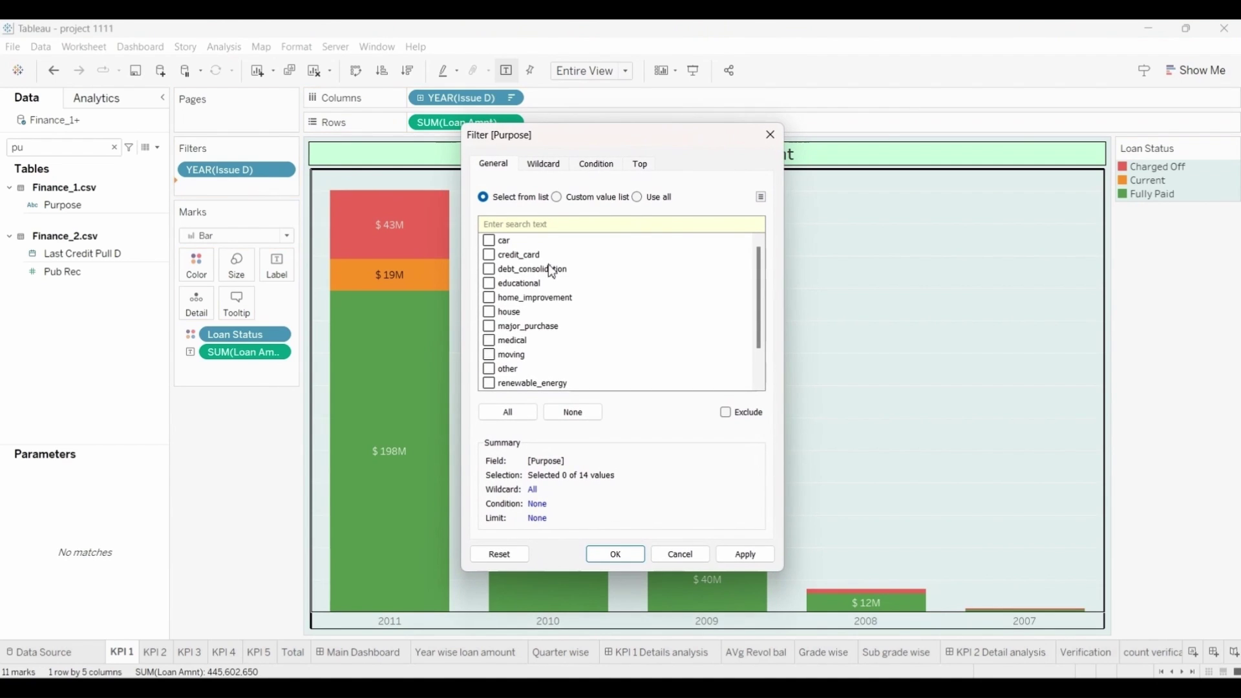
{"action": "left_click", "coordinate": [631, 561]}
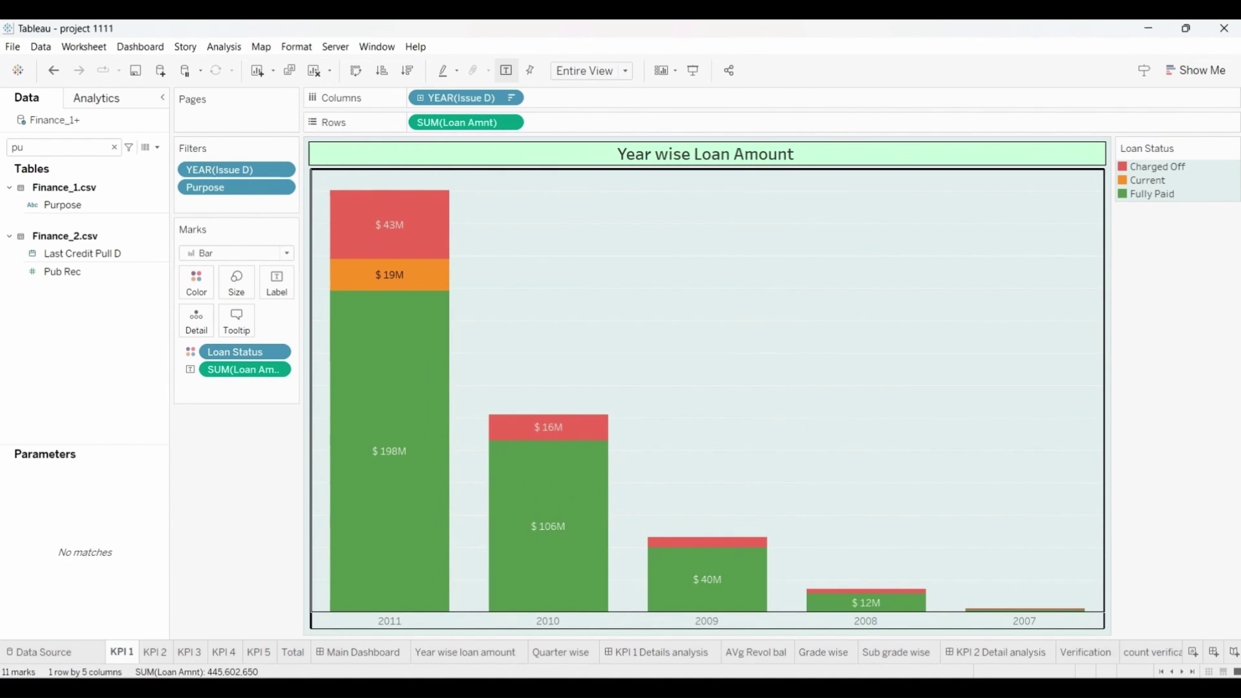
Add Loan Status as a KPI 1 filter with Charged Off, Current and Fully Paid all selected.
{"action": "left_click", "coordinate": [115, 148]}
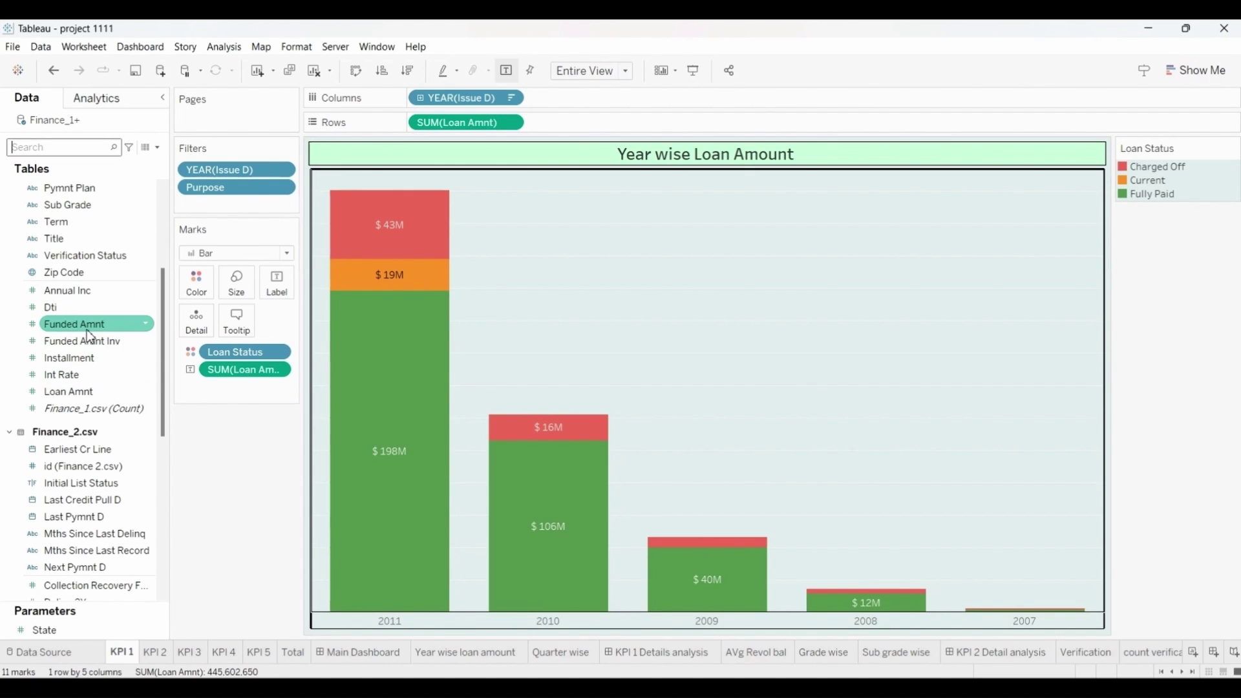
{"action": "scroll", "coordinate": [87, 329], "scroll_direction": "down", "scroll_amount": 2}
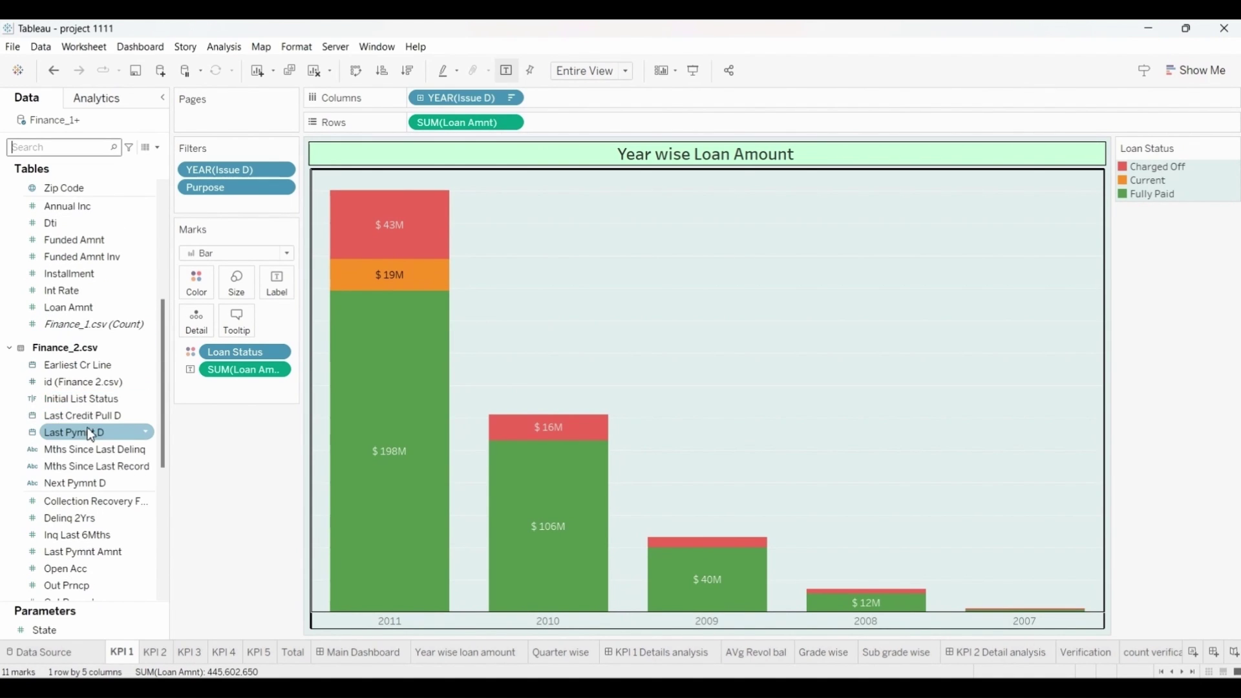
{"action": "scroll", "coordinate": [91, 434], "scroll_direction": "down", "scroll_amount": 4}
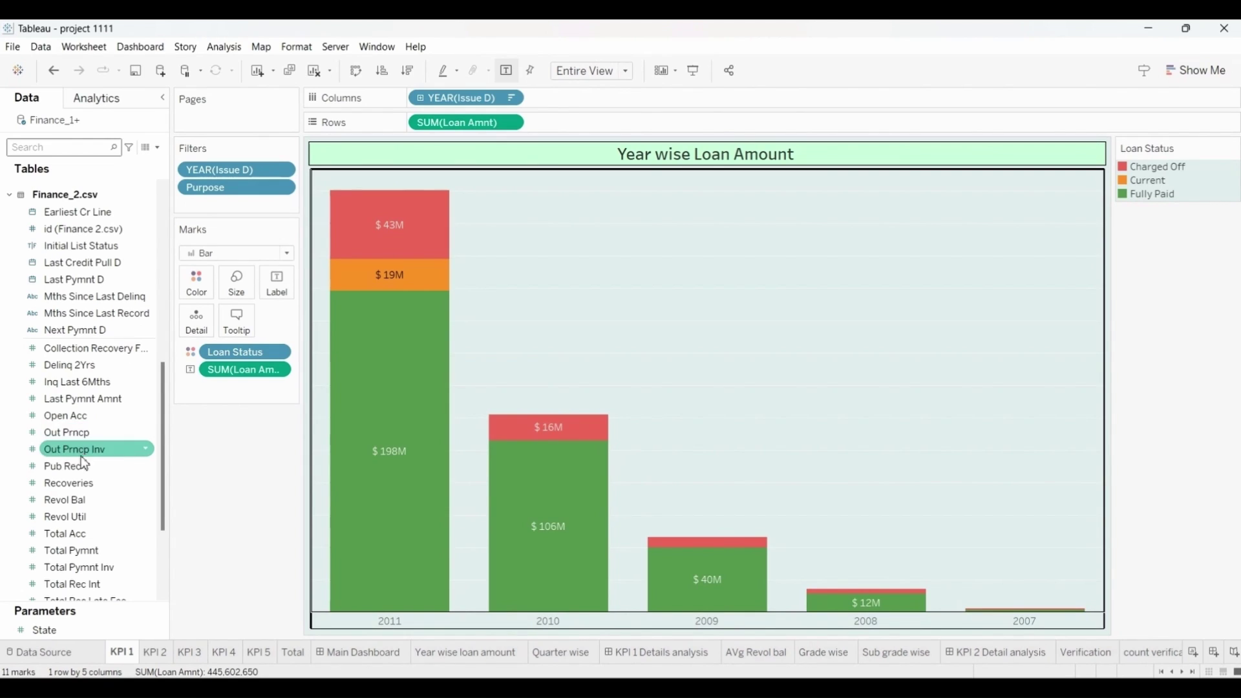
{"action": "scroll", "coordinate": [84, 465], "scroll_direction": "down", "scroll_amount": 2}
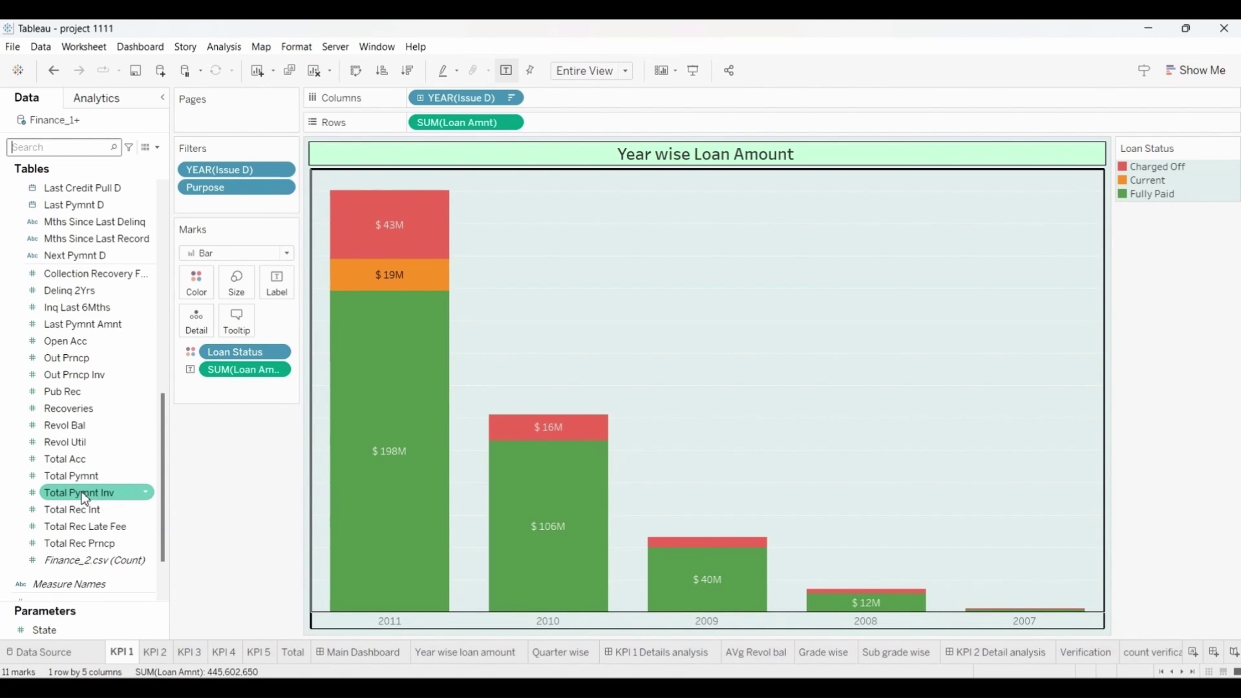
{"action": "scroll", "coordinate": [84, 498], "scroll_direction": "down", "scroll_amount": 1}
{"action": "left_click", "coordinate": [63, 148]}
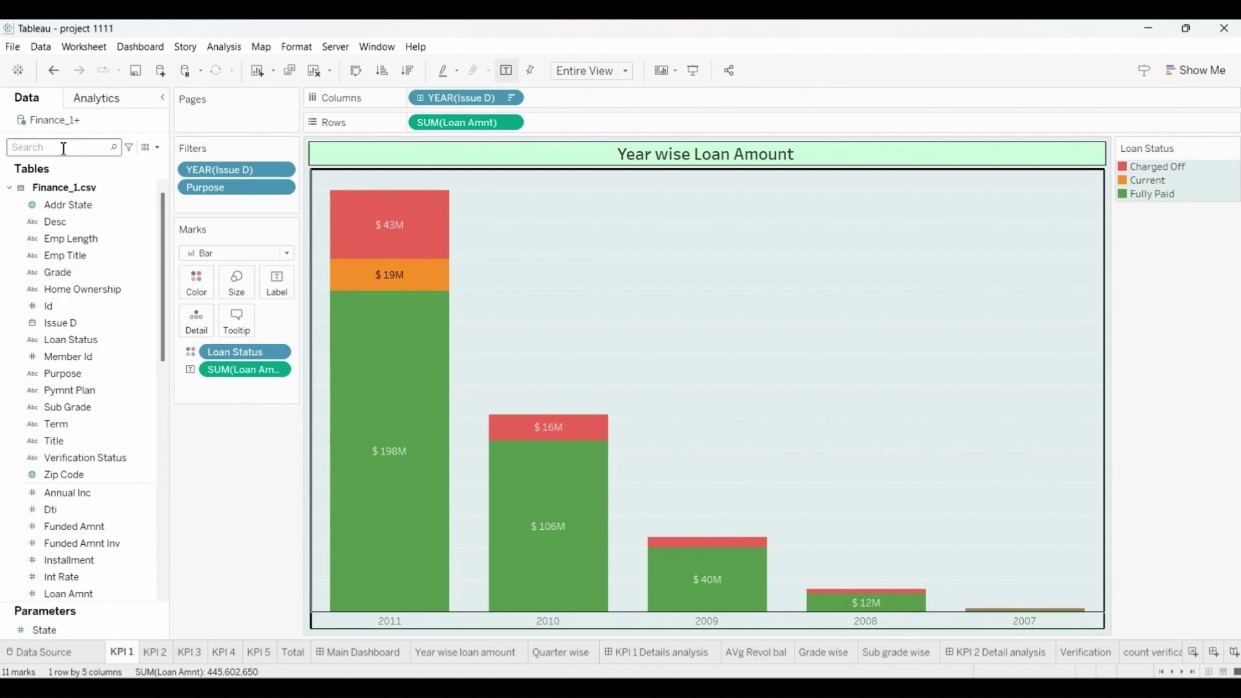
{"action": "type", "text": "loa"}
{"action": "left_click_drag", "start_coordinate": [71, 205], "coordinate": [213, 204]}
{"action": "left_click", "coordinate": [616, 554]}
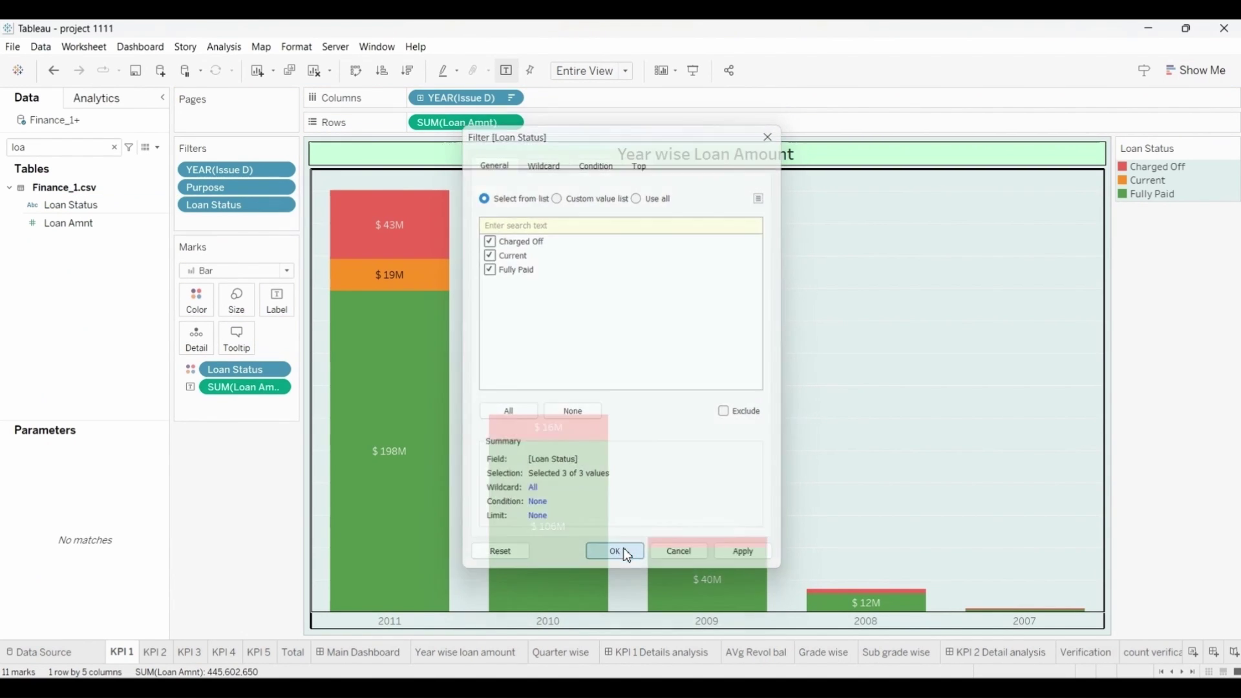
Return to the Main Dashboard and hide the title of the Year wise Loan Amount chart.
{"action": "left_click", "coordinate": [335, 653]}
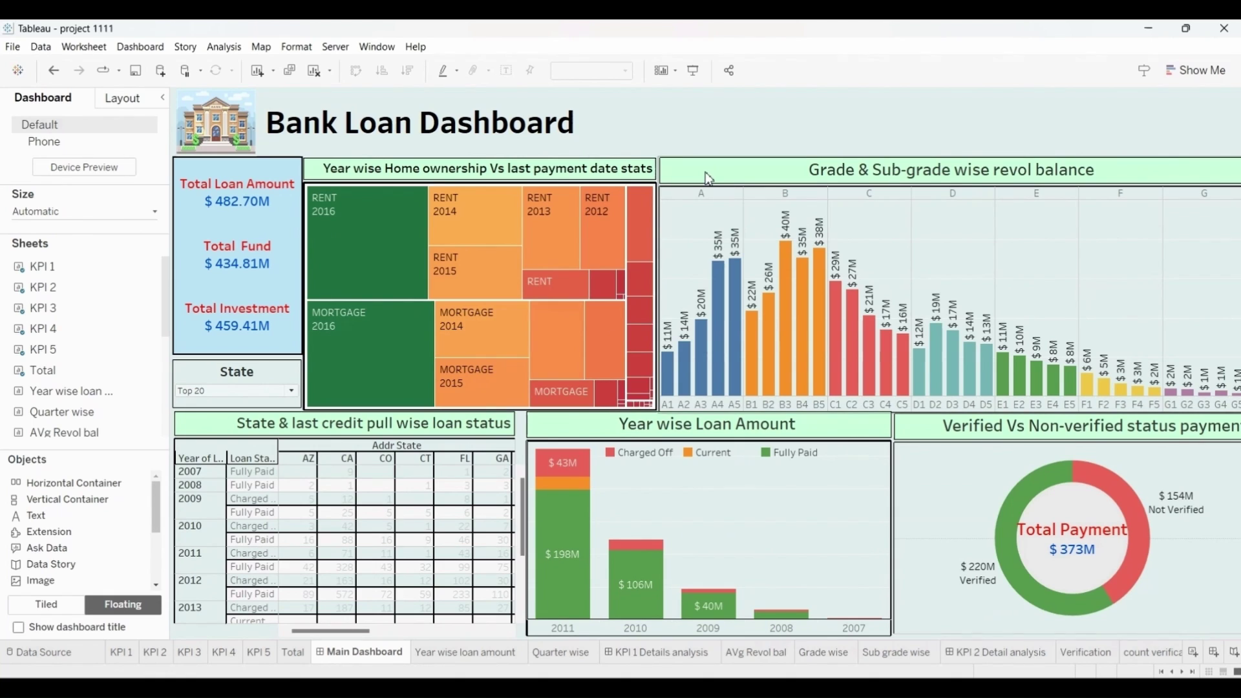
{"action": "left_click", "coordinate": [860, 441]}
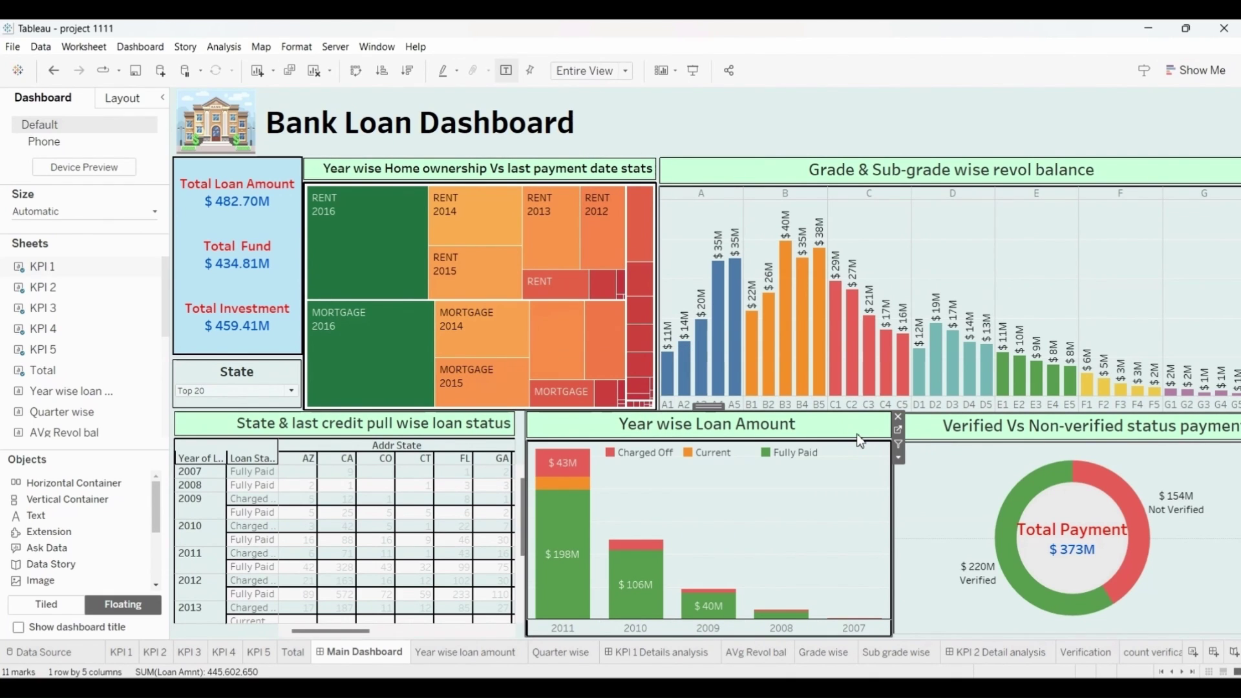
{"action": "left_click", "coordinate": [899, 459]}
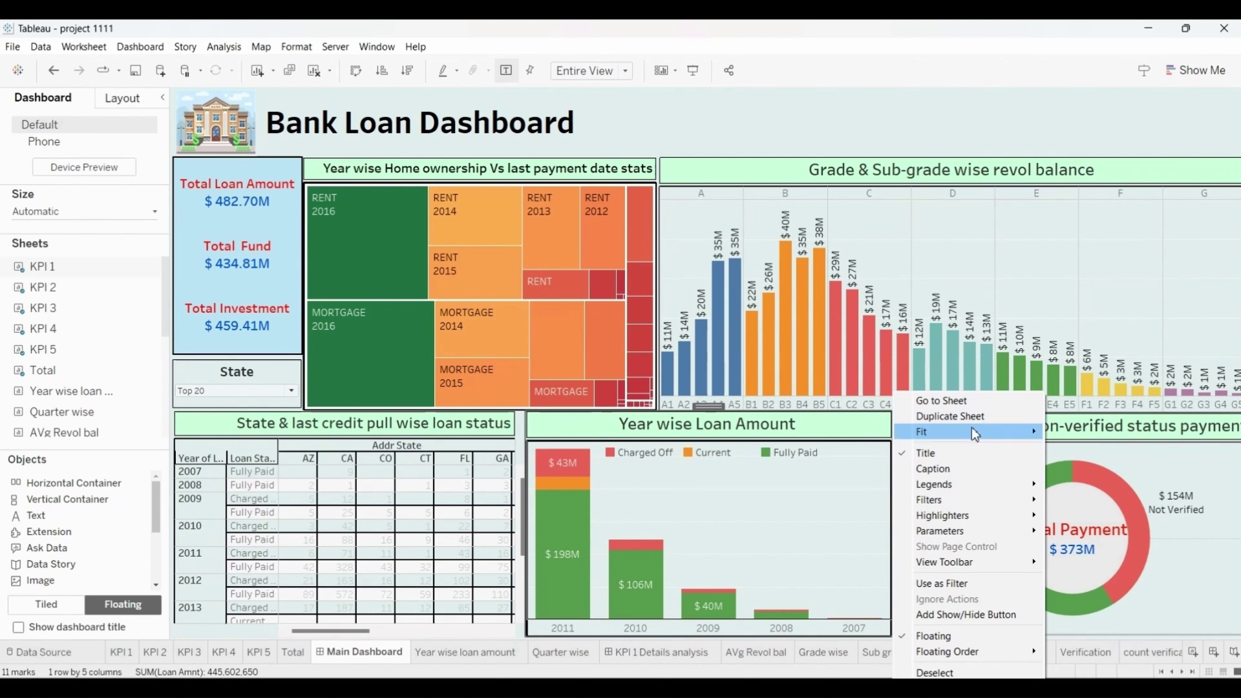
{"action": "left_click", "coordinate": [959, 458]}
Show the Year wise Loan Amount chart's Loan Status filter and place it beside the Bank Loan Dashboard heading.
{"action": "mouse_move", "coordinate": [969, 499]}
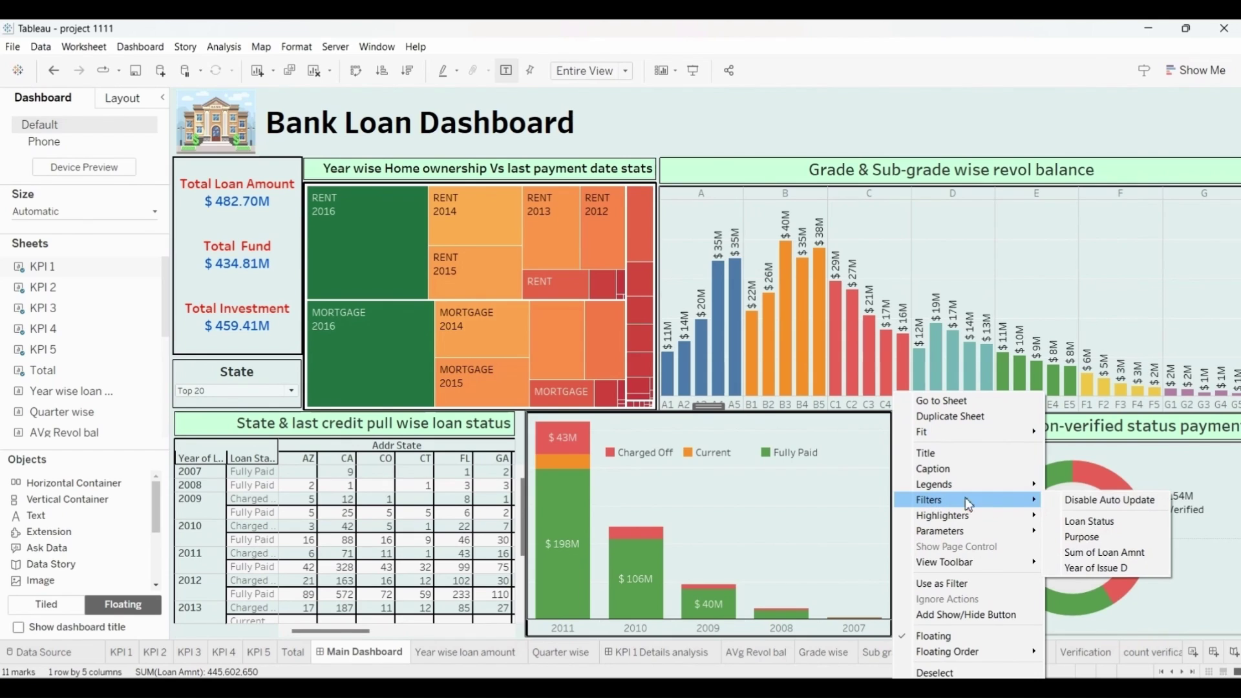
{"action": "left_click", "coordinate": [1089, 521]}
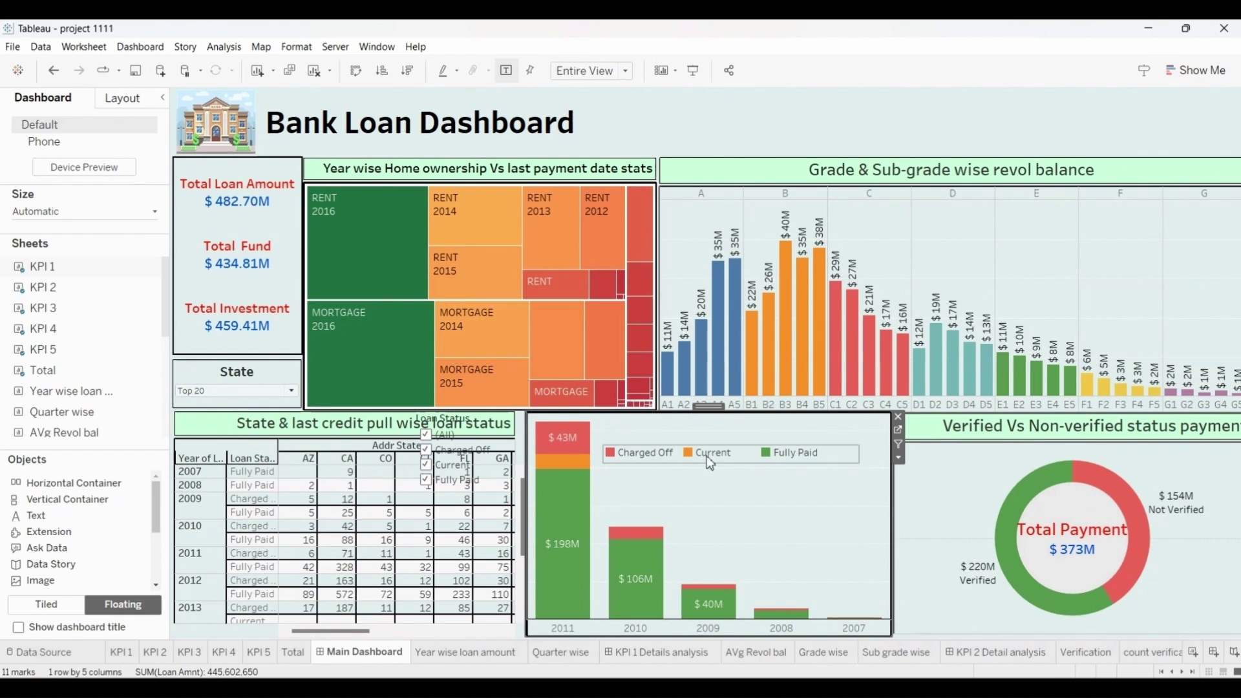
{"action": "left_click_drag", "start_coordinate": [468, 420], "coordinate": [644, 105]}
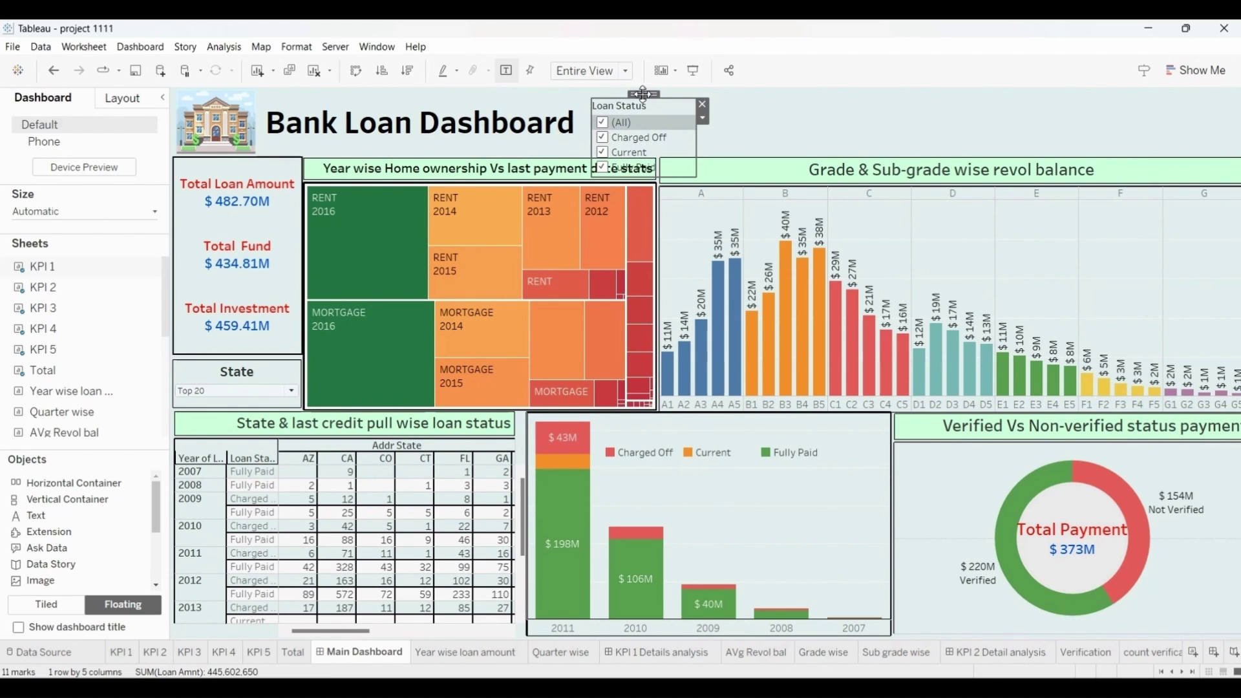
Show the Purpose filter of the Year wise Loan Amount chart and place it beside the Loan Status filter.
{"action": "left_click", "coordinate": [879, 459]}
{"action": "left_click", "coordinate": [898, 457]}
{"action": "mouse_move", "coordinate": [934, 500]}
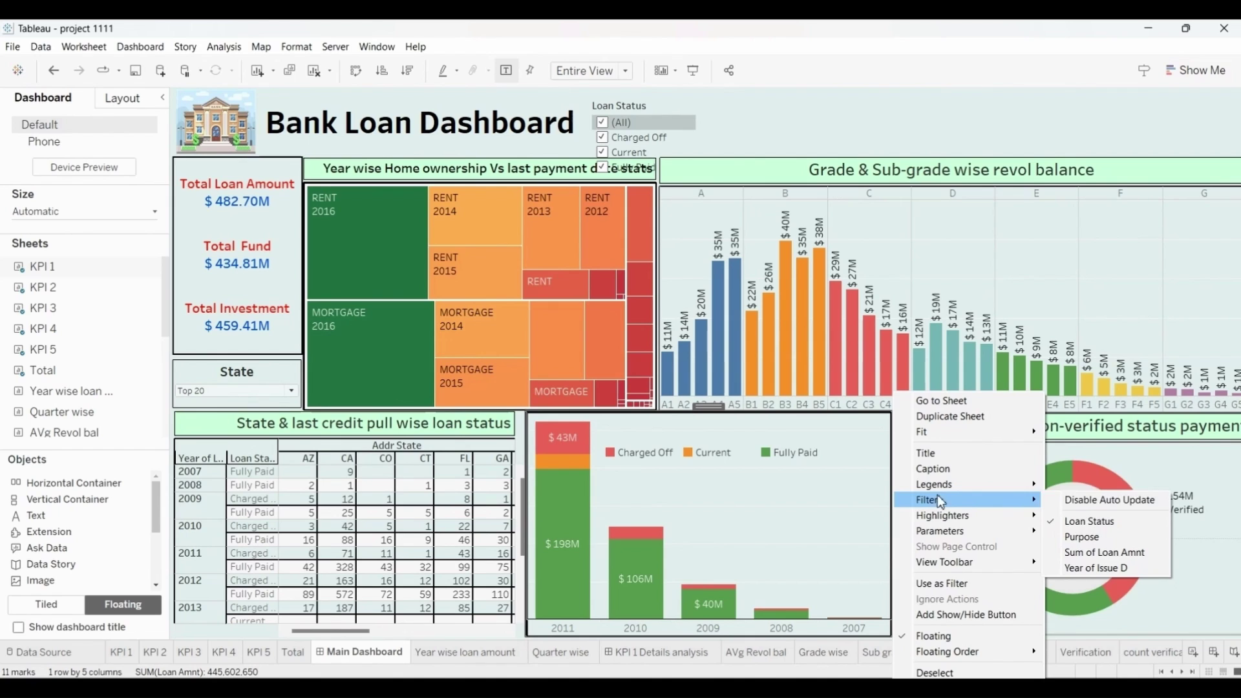
{"action": "left_click", "coordinate": [1121, 539]}
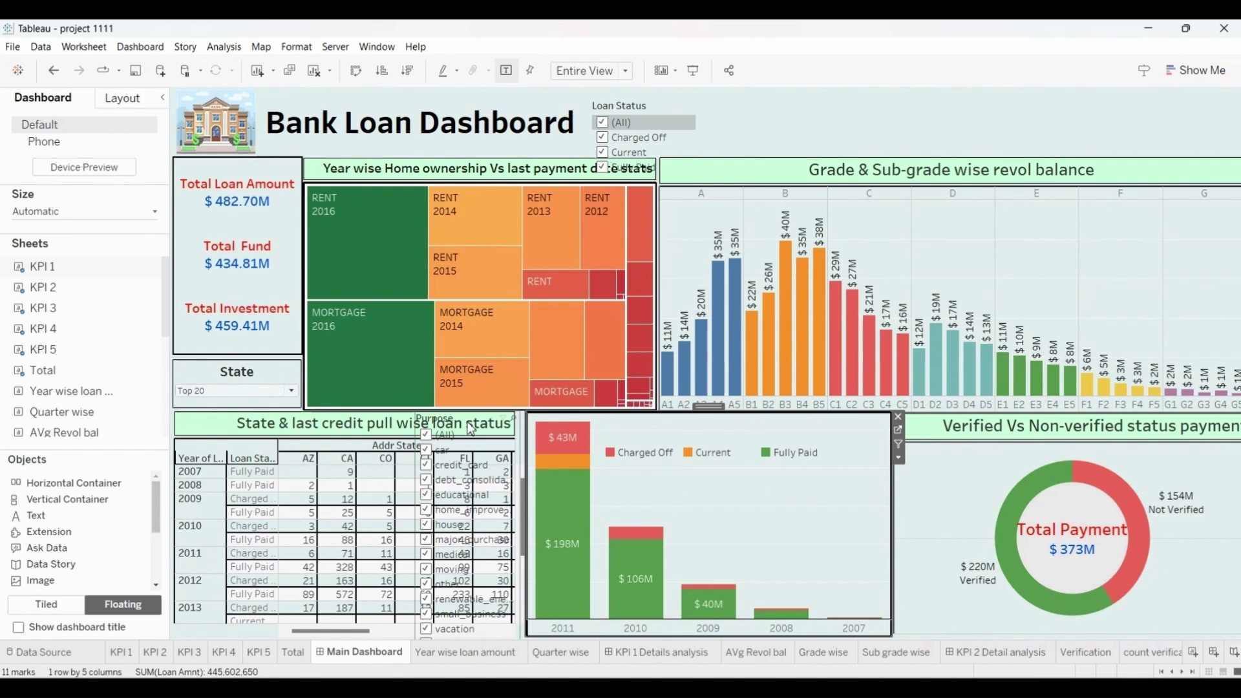
{"action": "left_click_drag", "start_coordinate": [471, 429], "coordinate": [765, 100]}
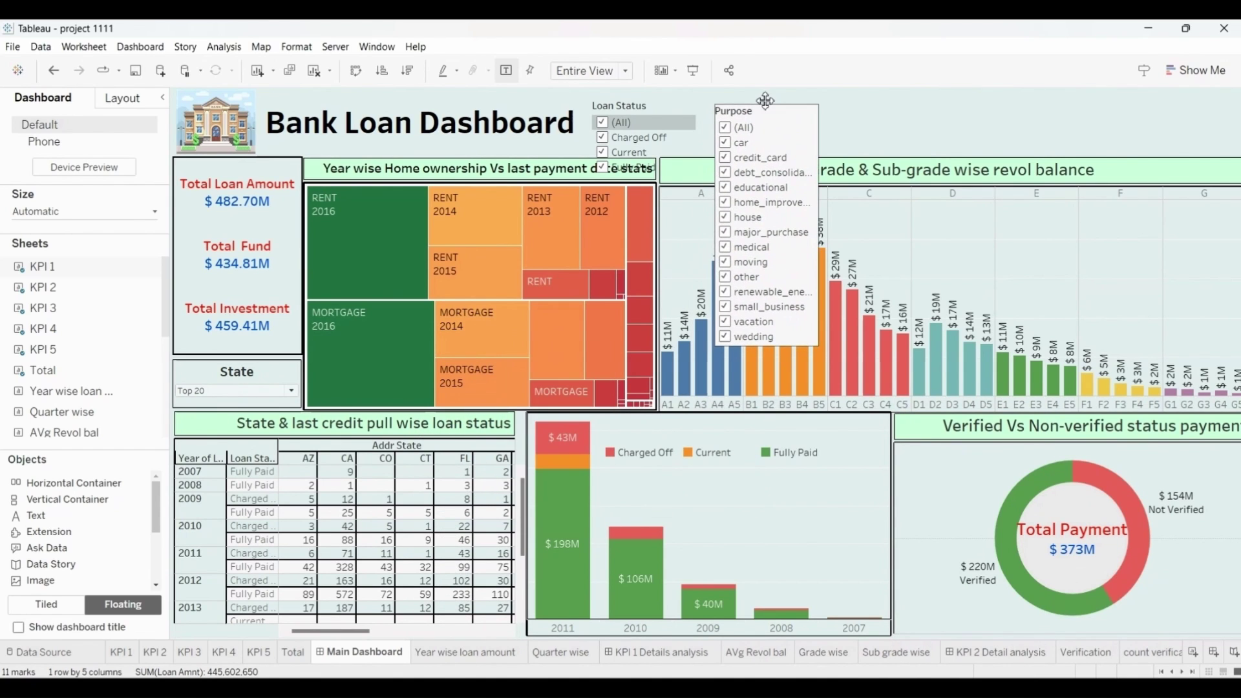
Show the same chart's Year of Issue D filter and place it beside the Purpose filter in the heading area.
{"action": "left_click", "coordinate": [881, 467]}
{"action": "left_click", "coordinate": [900, 459]}
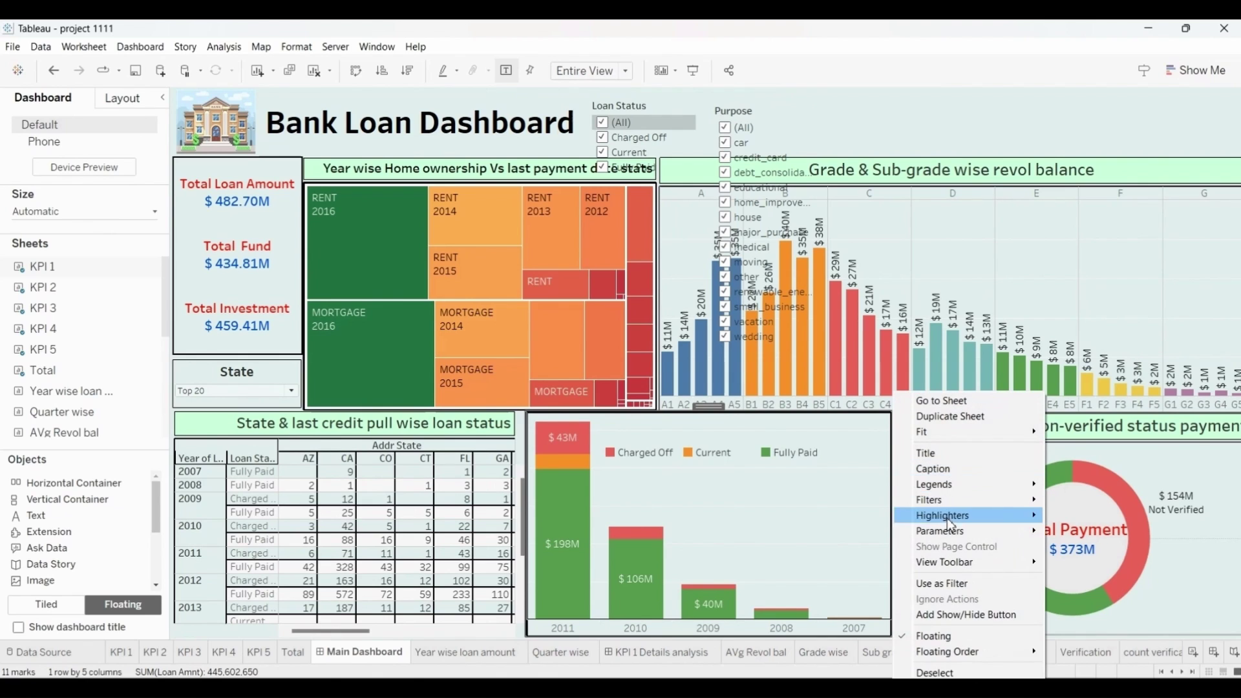
{"action": "mouse_move", "coordinate": [969, 500]}
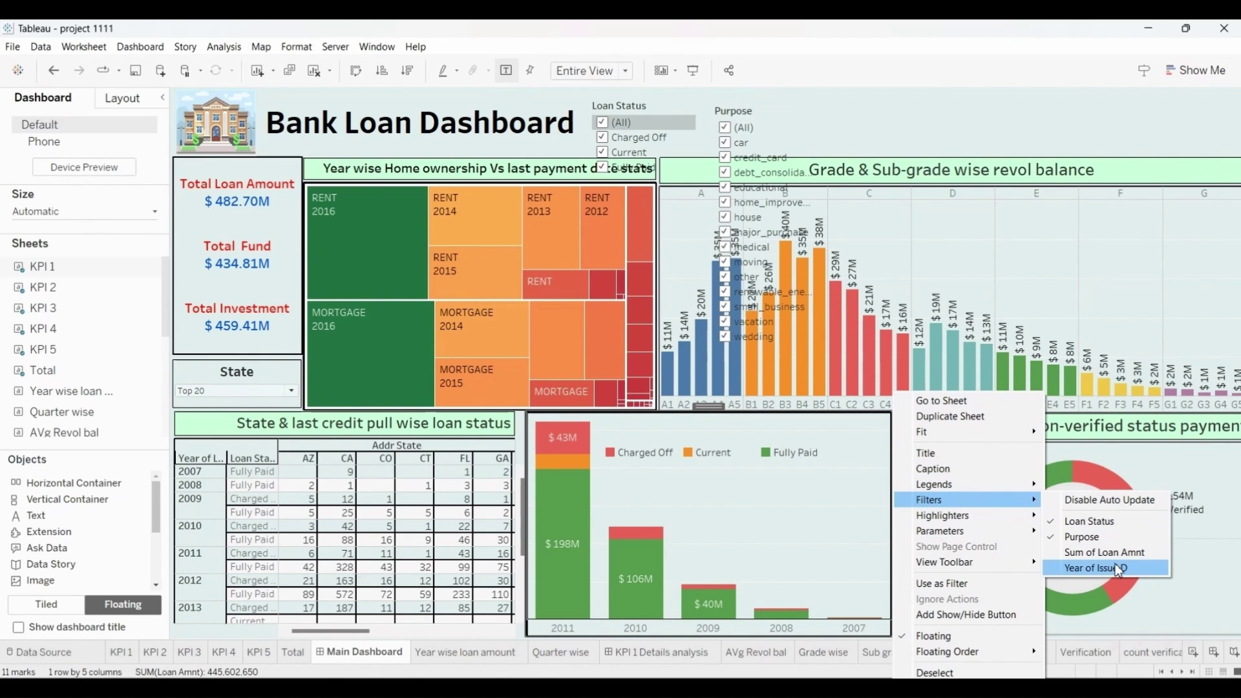
{"action": "left_click", "coordinate": [1117, 568]}
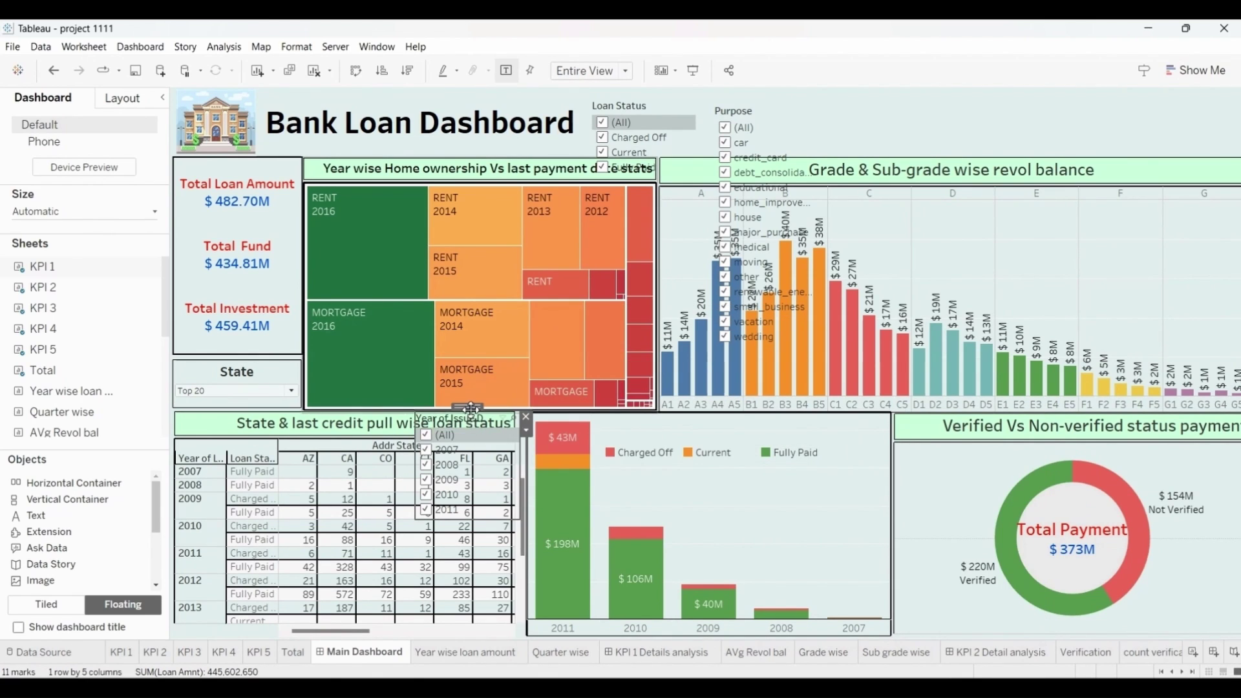
{"action": "left_click_drag", "start_coordinate": [468, 410], "coordinate": [911, 97]}
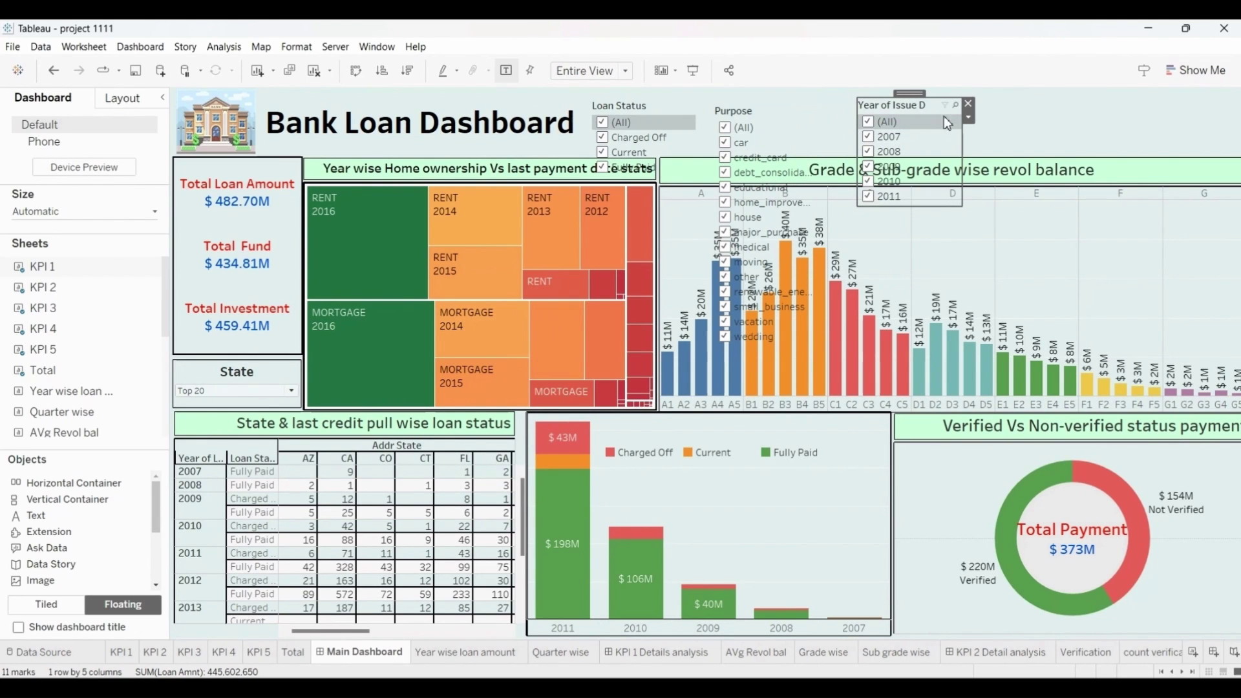
Change the Year of Issue D and Purpose filters to Multiple Values (dropdown) and shrink their boxes to fit the heading area.
{"action": "left_click", "coordinate": [968, 119]}
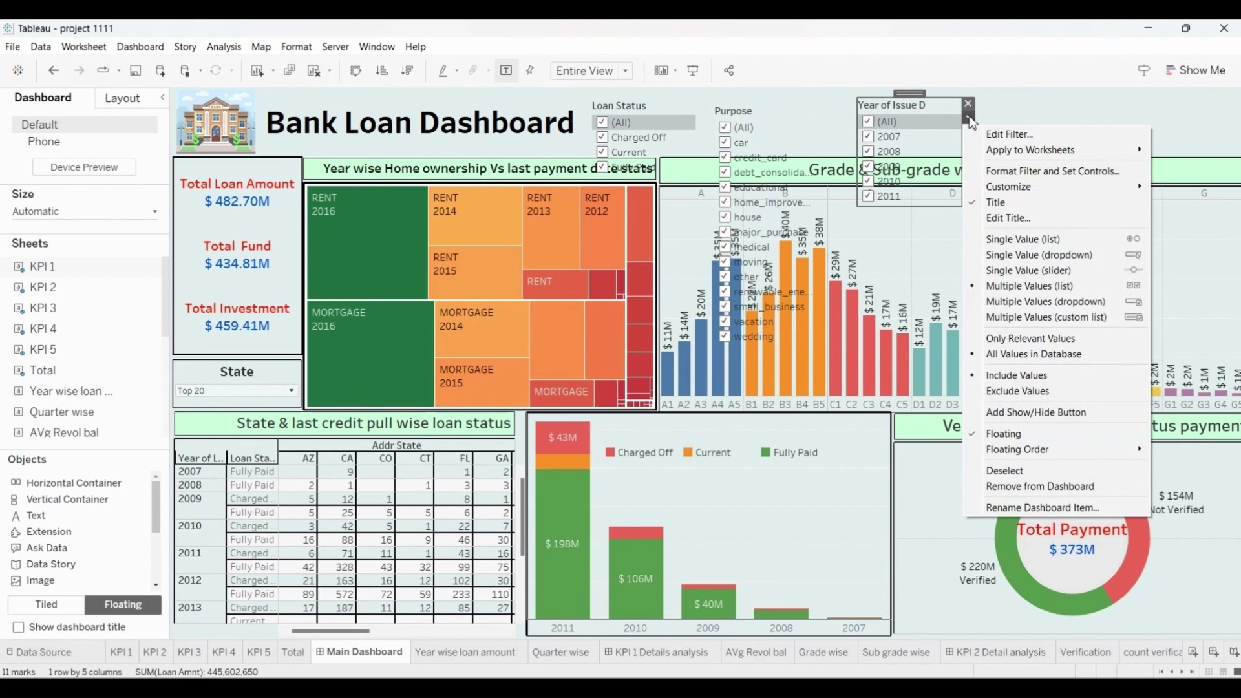
{"action": "left_click", "coordinate": [1019, 303]}
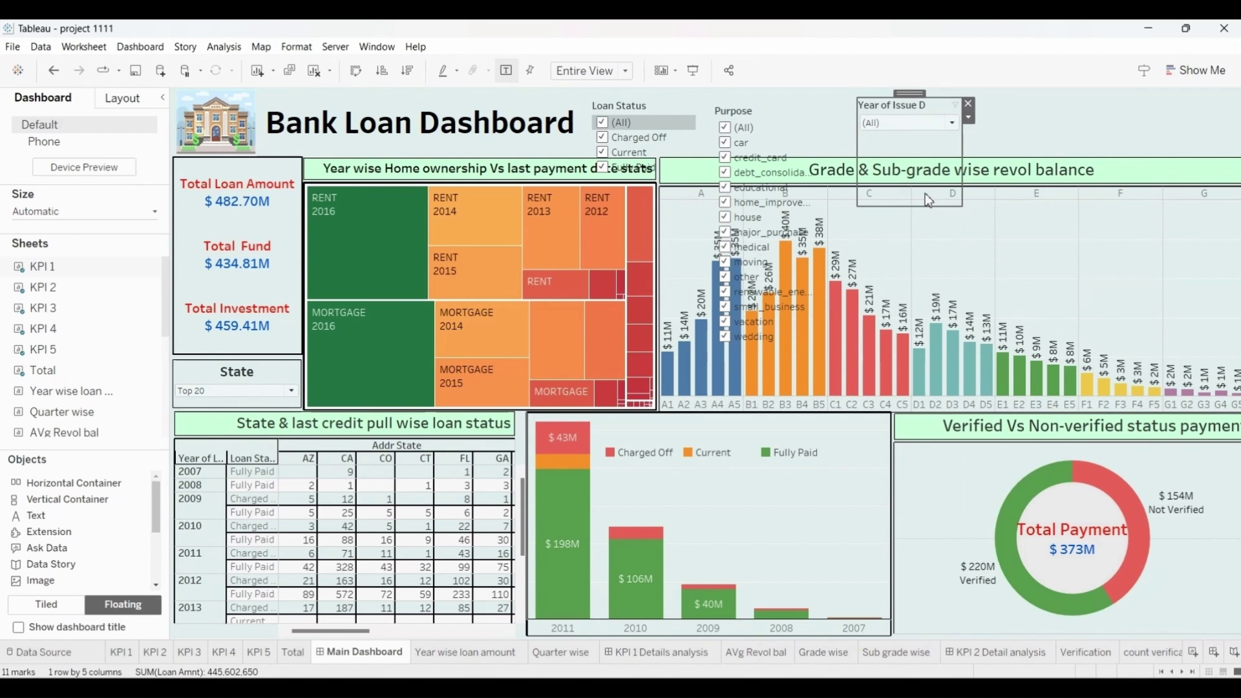
{"action": "left_click_drag", "start_coordinate": [924, 206], "coordinate": [924, 143]}
{"action": "left_click", "coordinate": [795, 145]}
{"action": "left_click", "coordinate": [825, 122]}
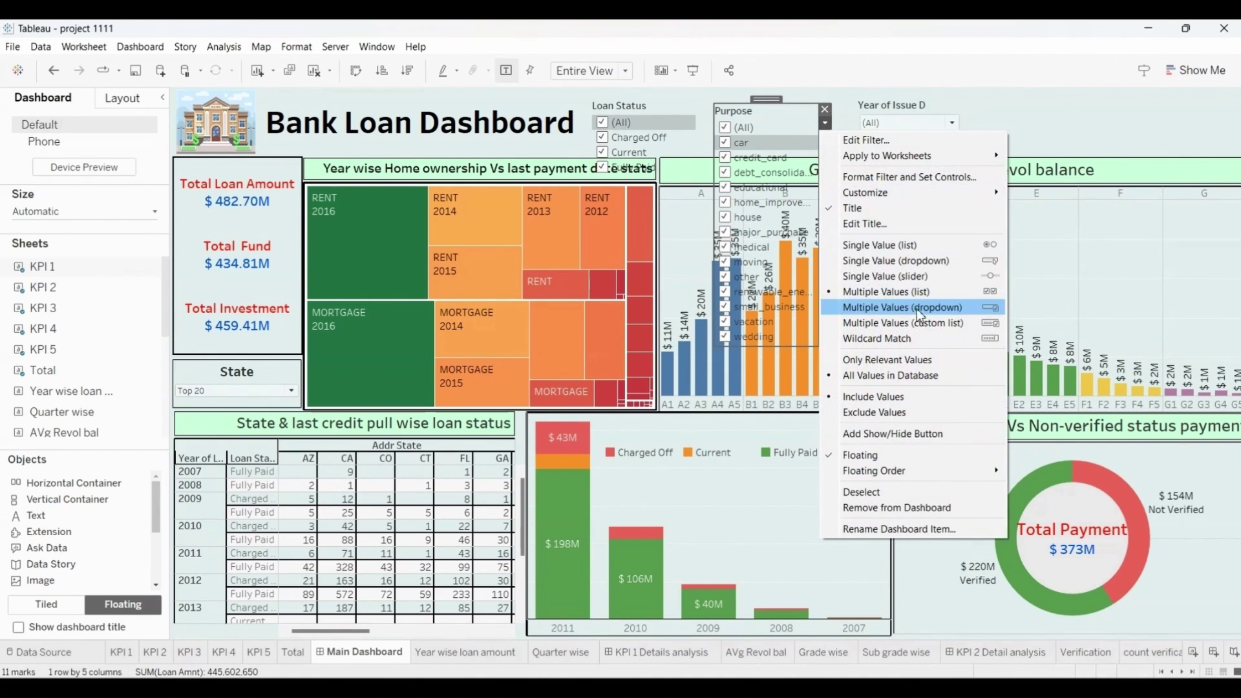
{"action": "left_click", "coordinate": [908, 309]}
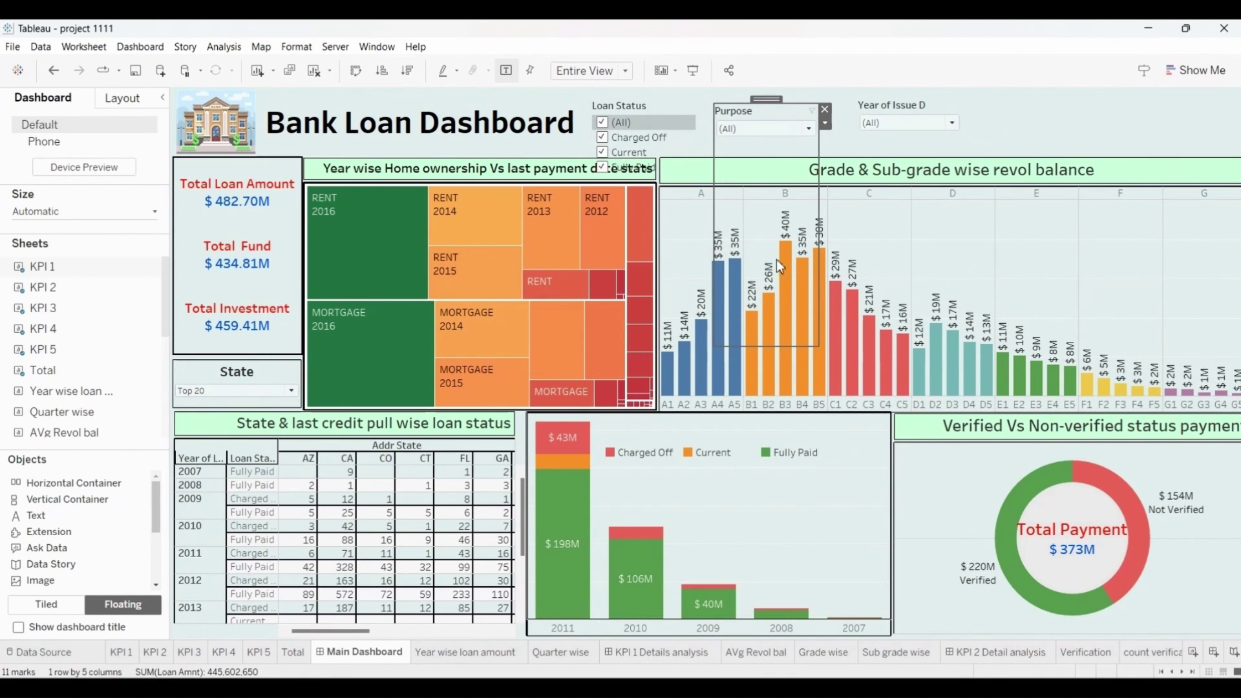
{"action": "left_click_drag", "start_coordinate": [766, 345], "coordinate": [759, 152]}
Make the Loan Status filter a compact Multiple Values (dropdown) box and space the Loan Status and Year of Issue D filters along the heading area.
{"action": "left_click", "coordinate": [703, 121]}
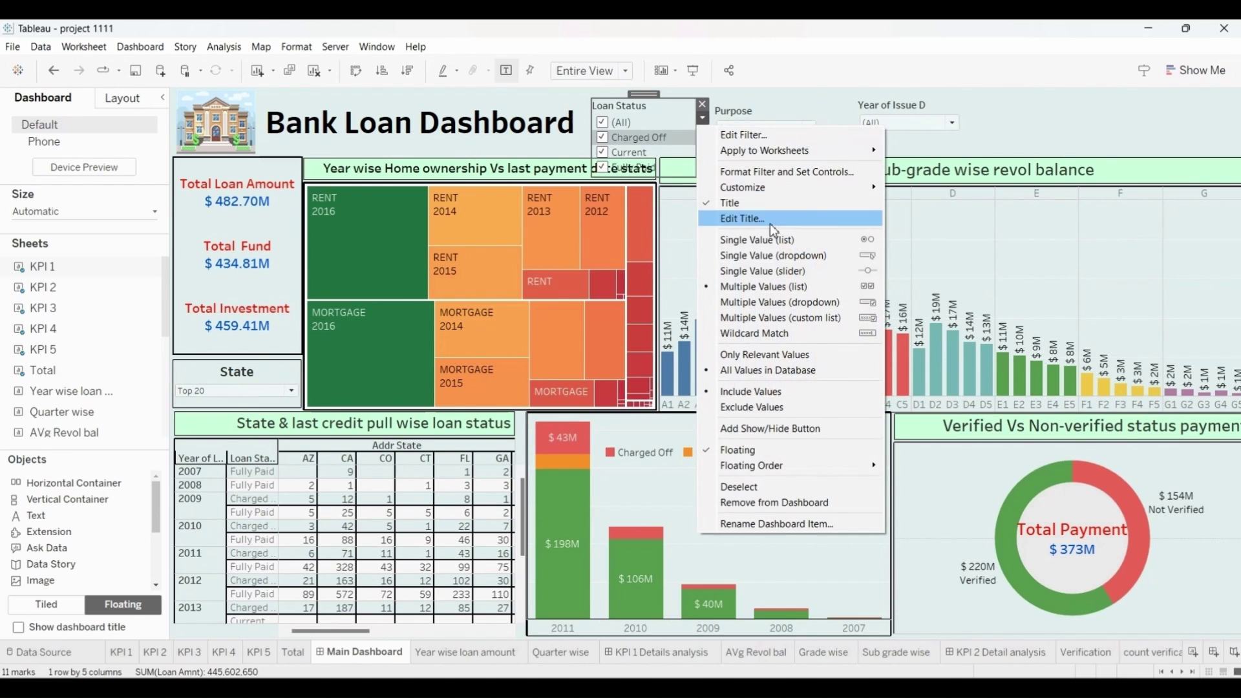
{"action": "left_click", "coordinate": [809, 302]}
{"action": "left_click_drag", "start_coordinate": [672, 176], "coordinate": [676, 146]}
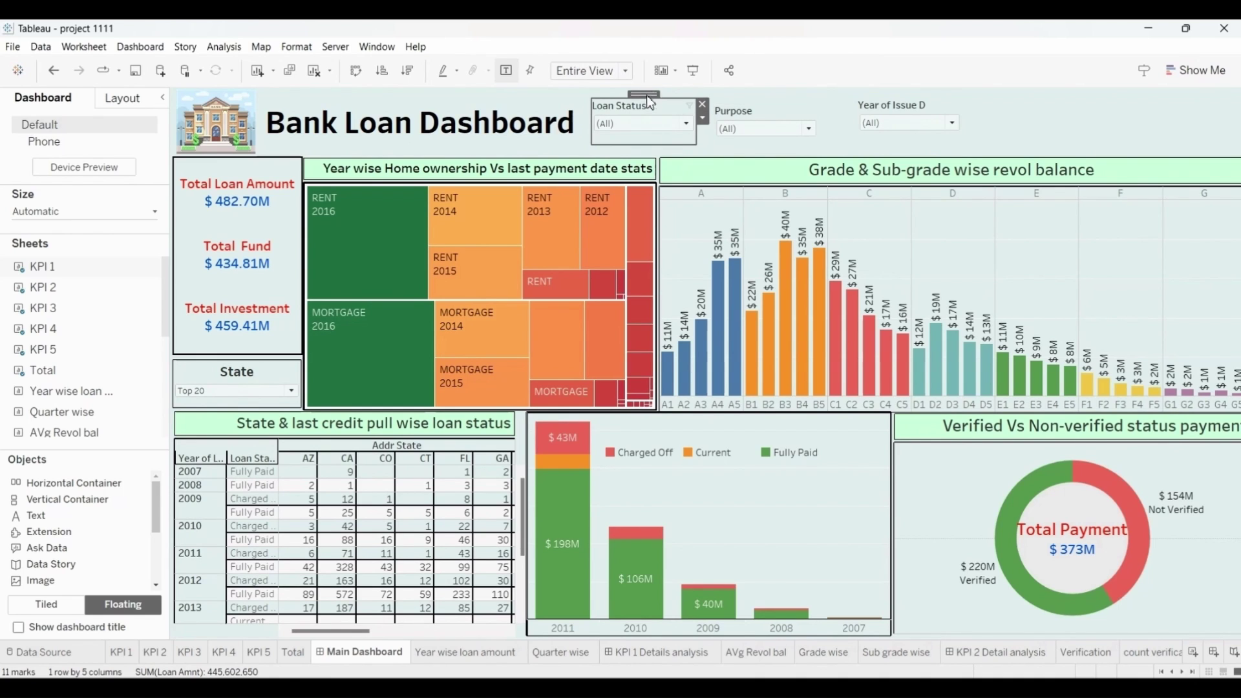
{"action": "left_click_drag", "start_coordinate": [647, 95], "coordinate": [655, 102]}
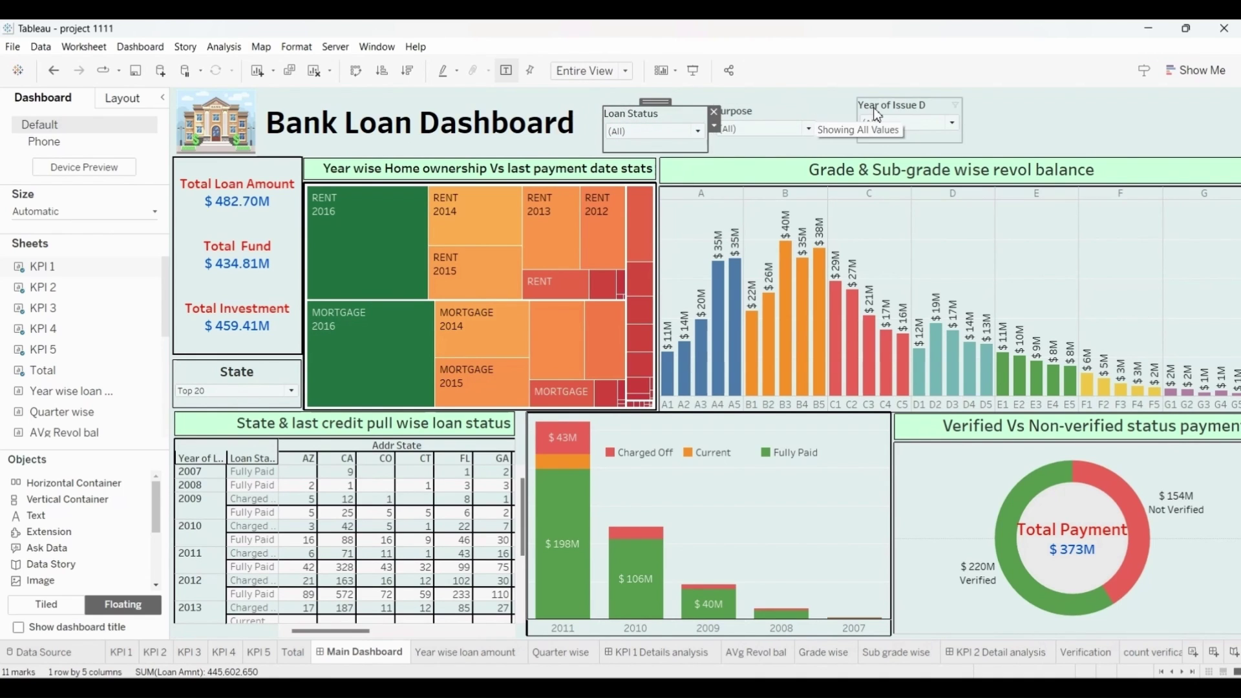
{"action": "left_click", "coordinate": [906, 96]}
{"action": "left_click_drag", "start_coordinate": [912, 103], "coordinate": [968, 105]}
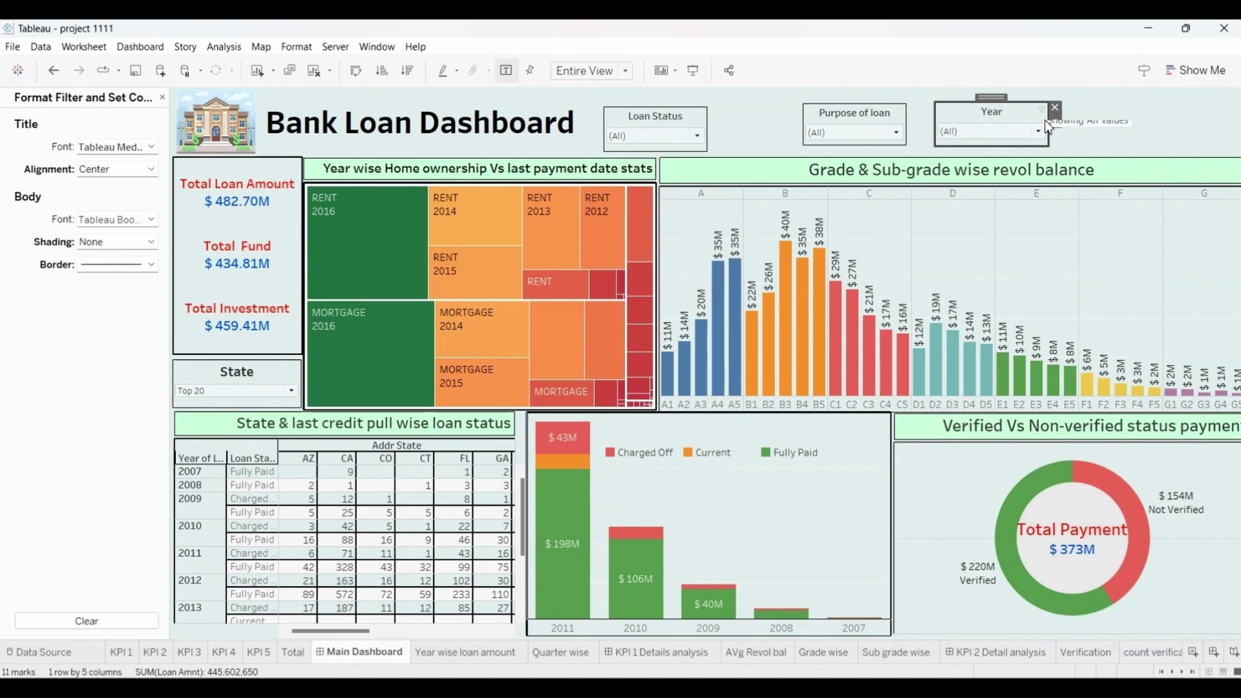
Give the Year filter a thicker solid border and move the Loan Status filter next to the Purpose of loan filter.
{"action": "left_click", "coordinate": [1056, 121]}
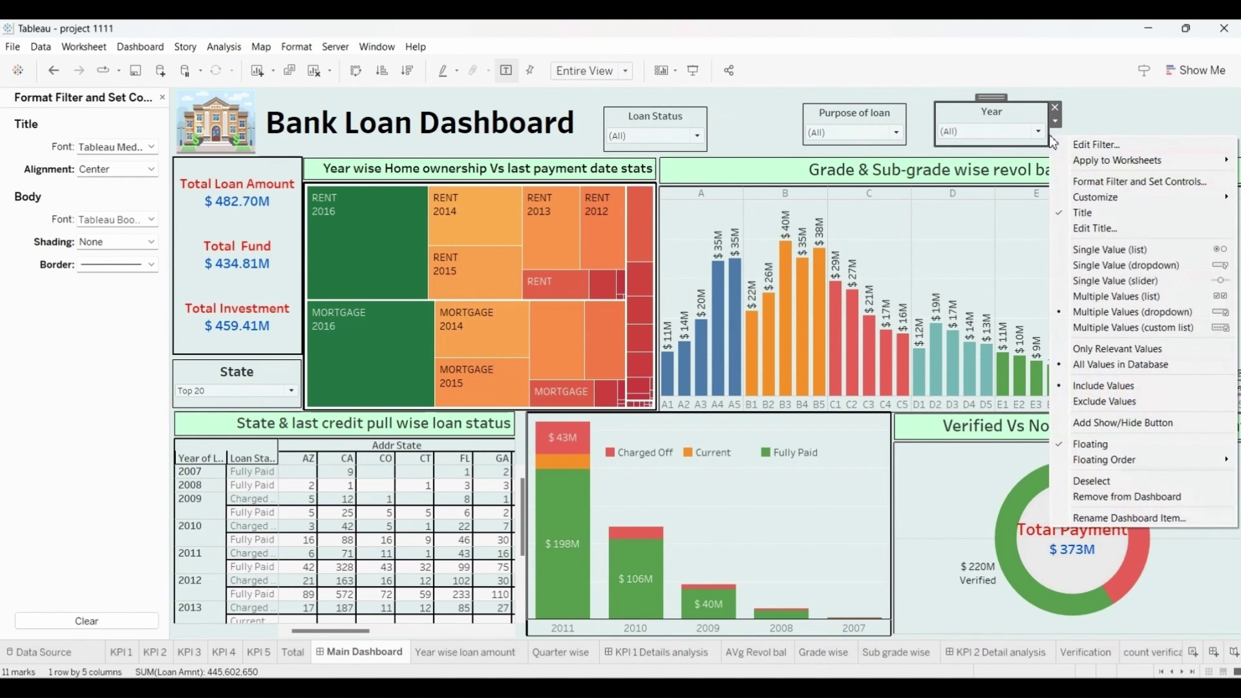
{"action": "mouse_move", "coordinate": [1098, 196]}
{"action": "left_click", "coordinate": [1137, 182]}
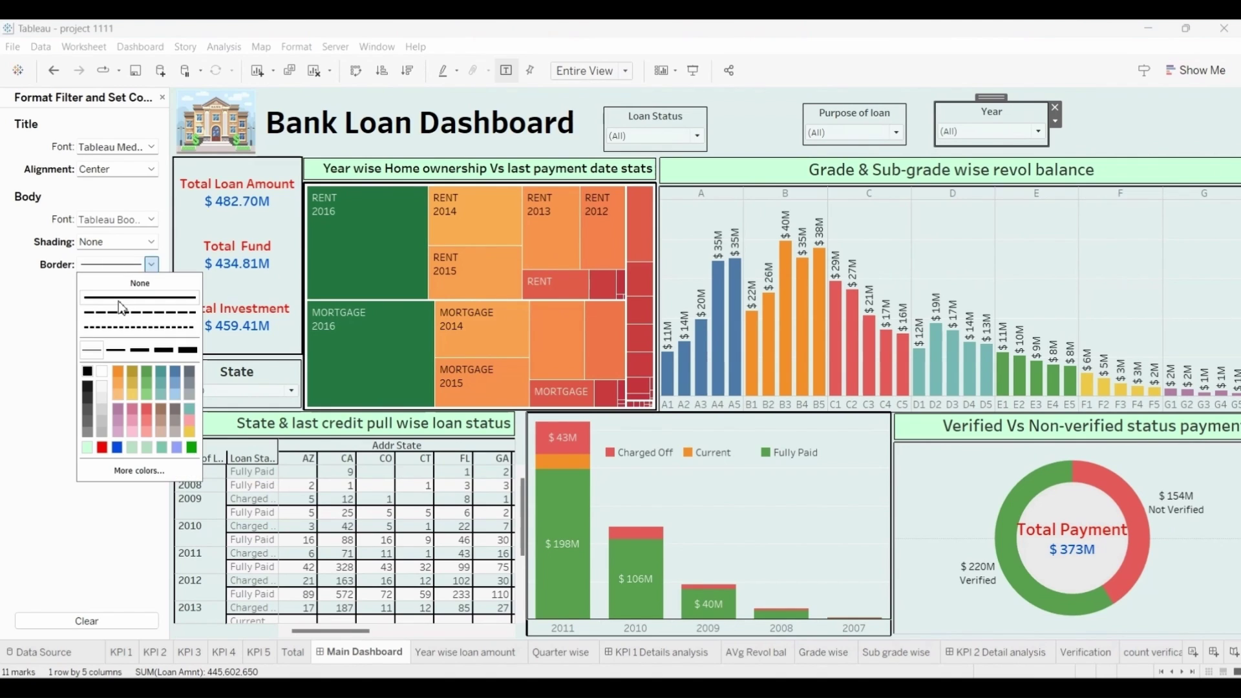
{"action": "left_click", "coordinate": [115, 349]}
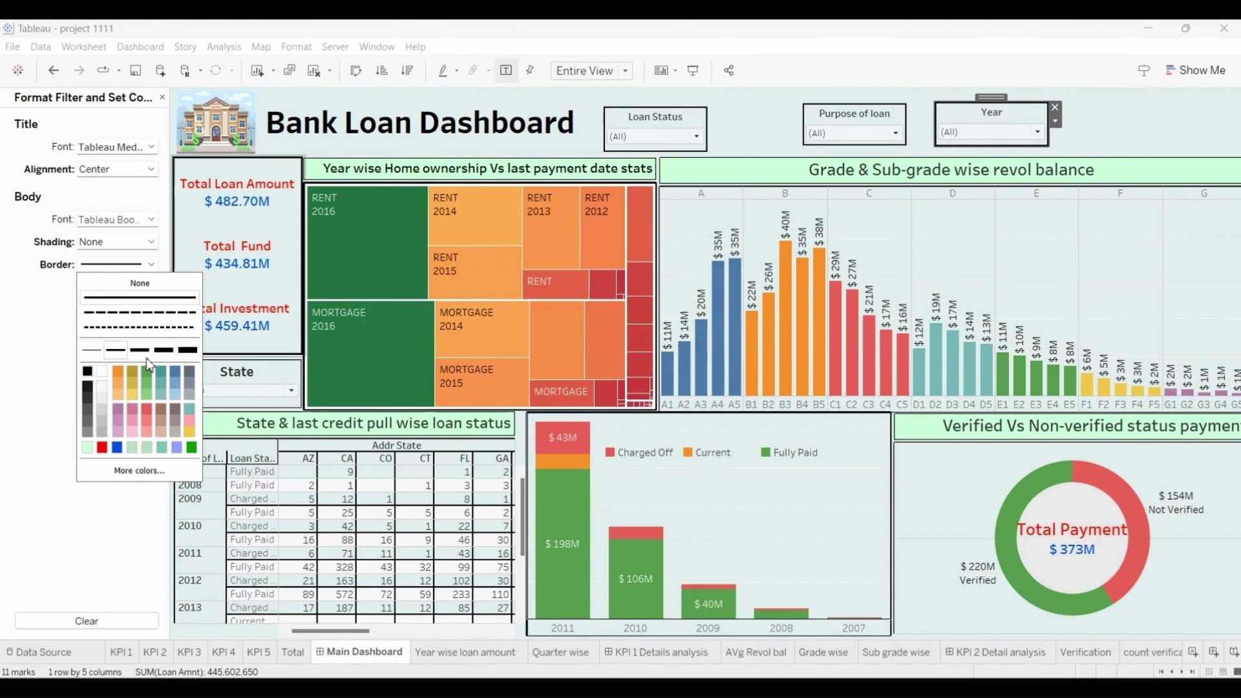
{"action": "left_click", "coordinate": [794, 118]}
{"action": "left_click_drag", "start_coordinate": [693, 138], "coordinate": [771, 137]}
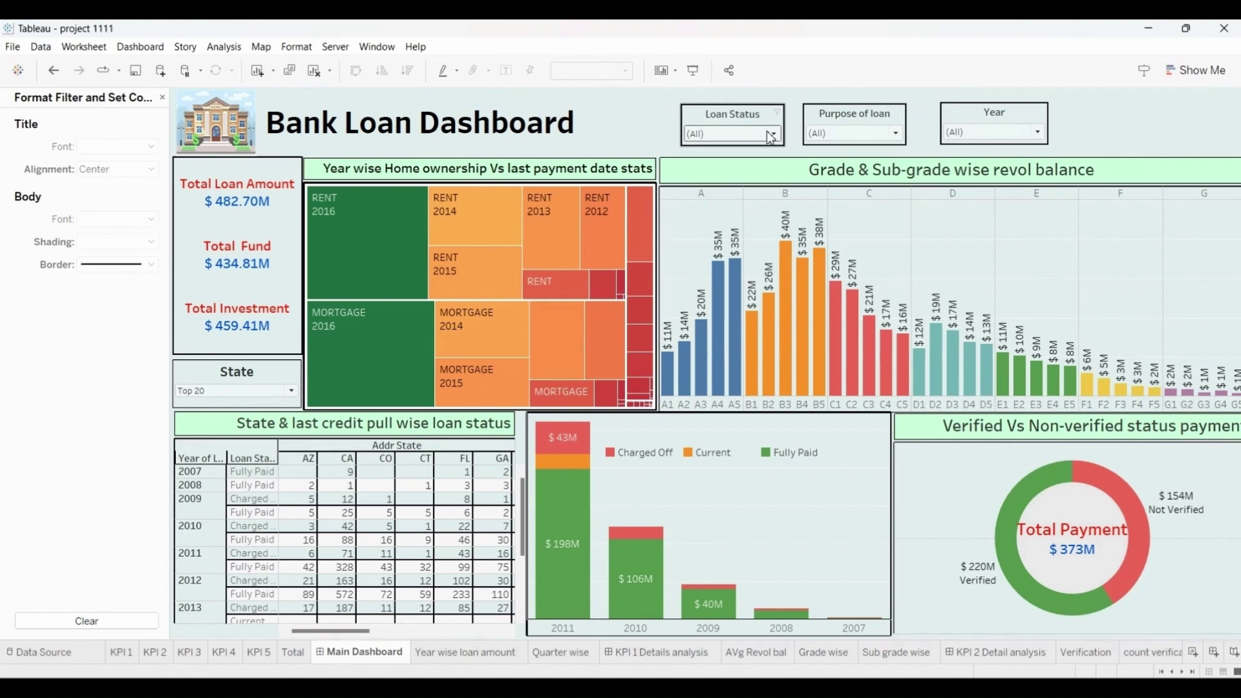
Apply the Loan Status filter to all listed worksheets, including KPI 2 to KPI 5 and Total.
{"action": "left_click", "coordinate": [789, 124]}
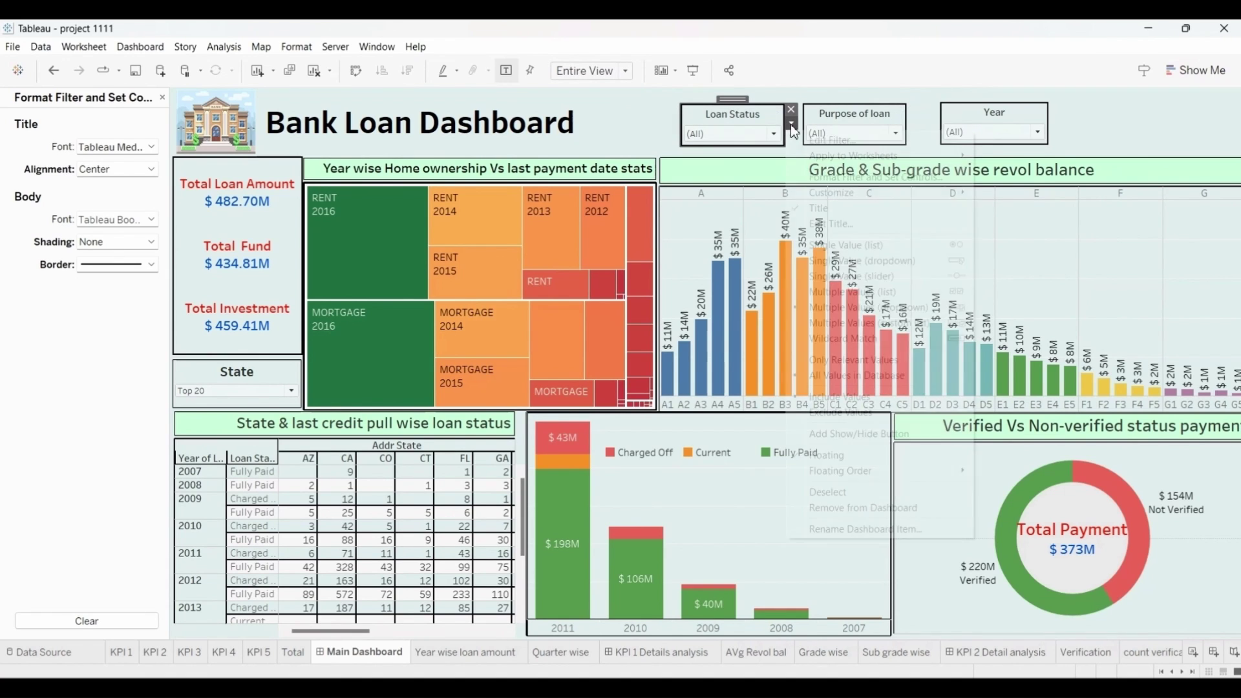
{"action": "mouse_move", "coordinate": [869, 155]}
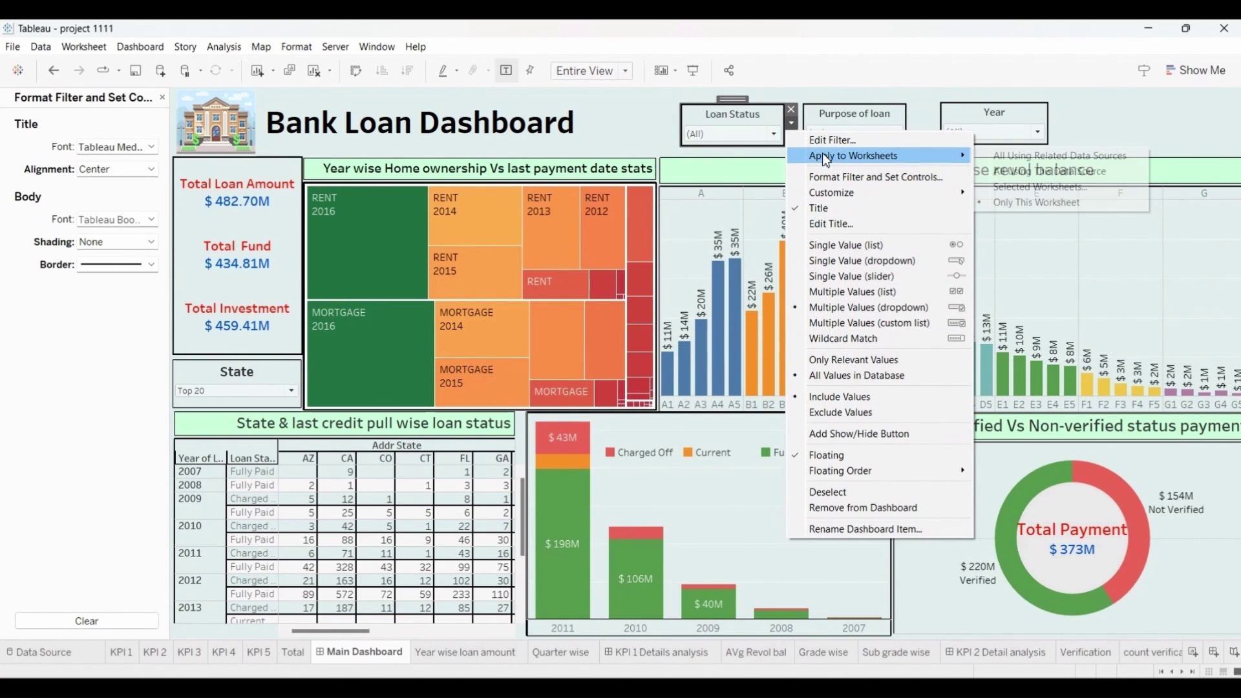
{"action": "left_click", "coordinate": [1034, 186]}
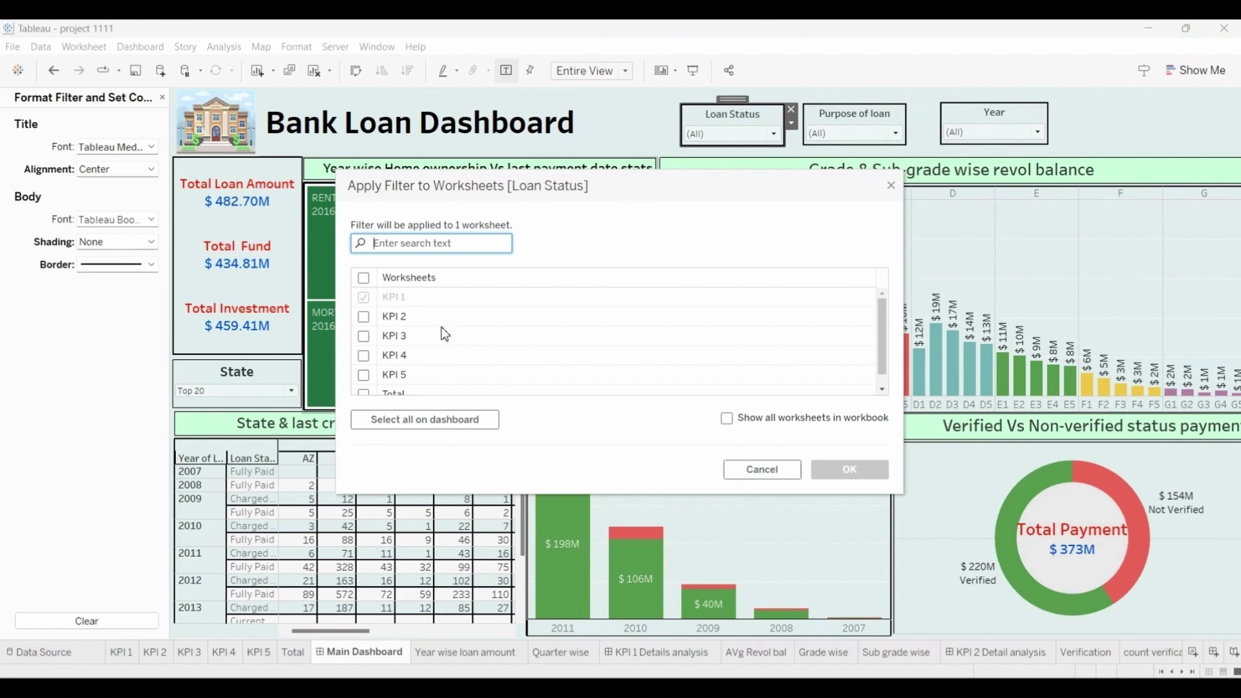
{"action": "left_click", "coordinate": [363, 278]}
{"action": "scroll", "coordinate": [433, 341], "scroll_direction": "down", "scroll_amount": 1}
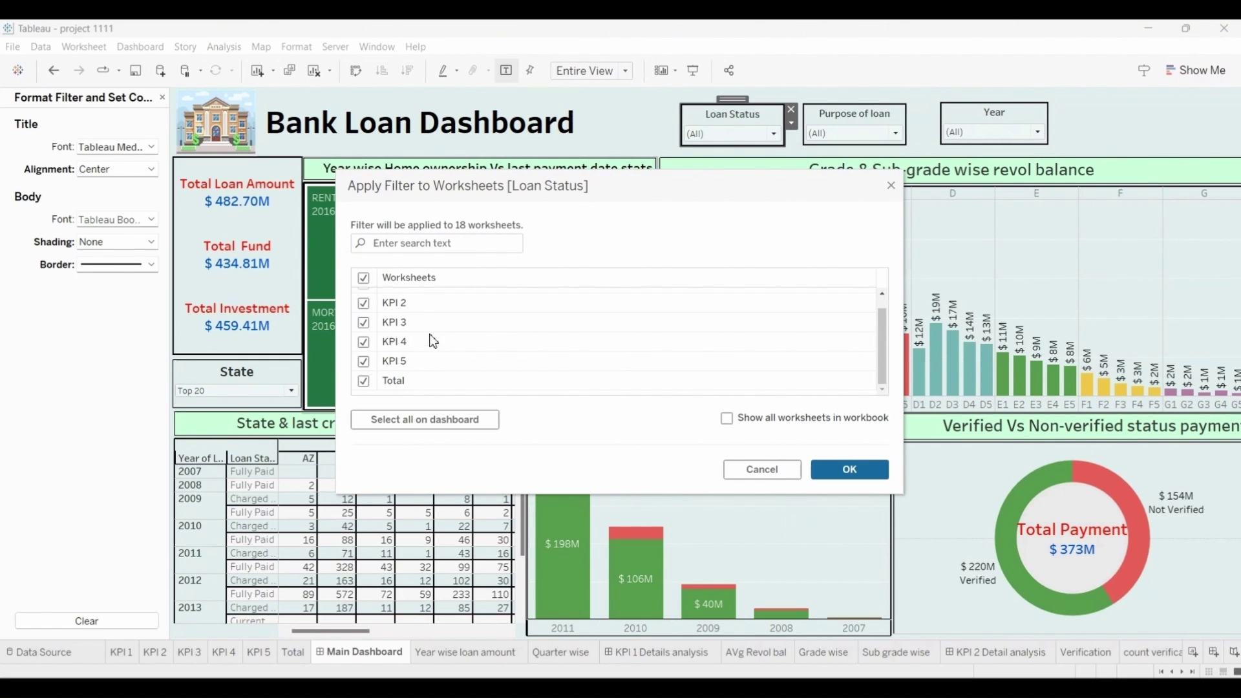
{"action": "left_click", "coordinate": [851, 471]}
Apply the Purpose of loan filter to all listed worksheets, including KPI 2 to KPI 5 and Total.
{"action": "left_click", "coordinate": [860, 115]}
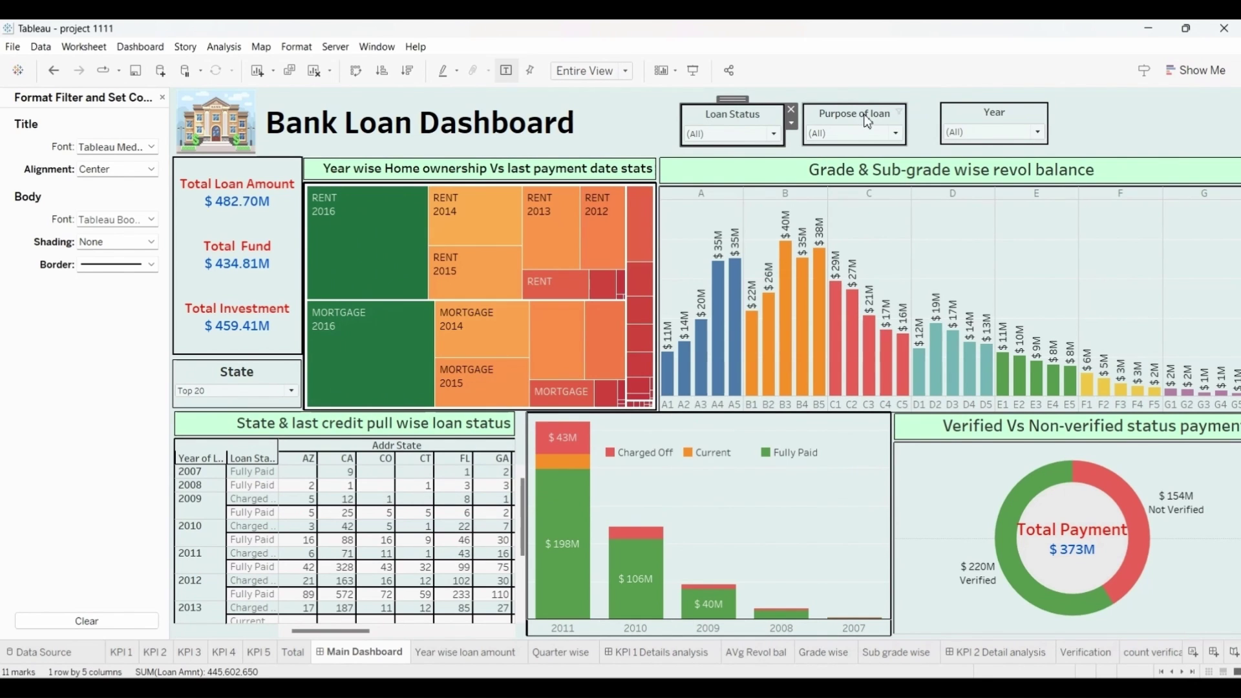
{"action": "left_click", "coordinate": [914, 124]}
{"action": "mouse_move", "coordinate": [959, 156]}
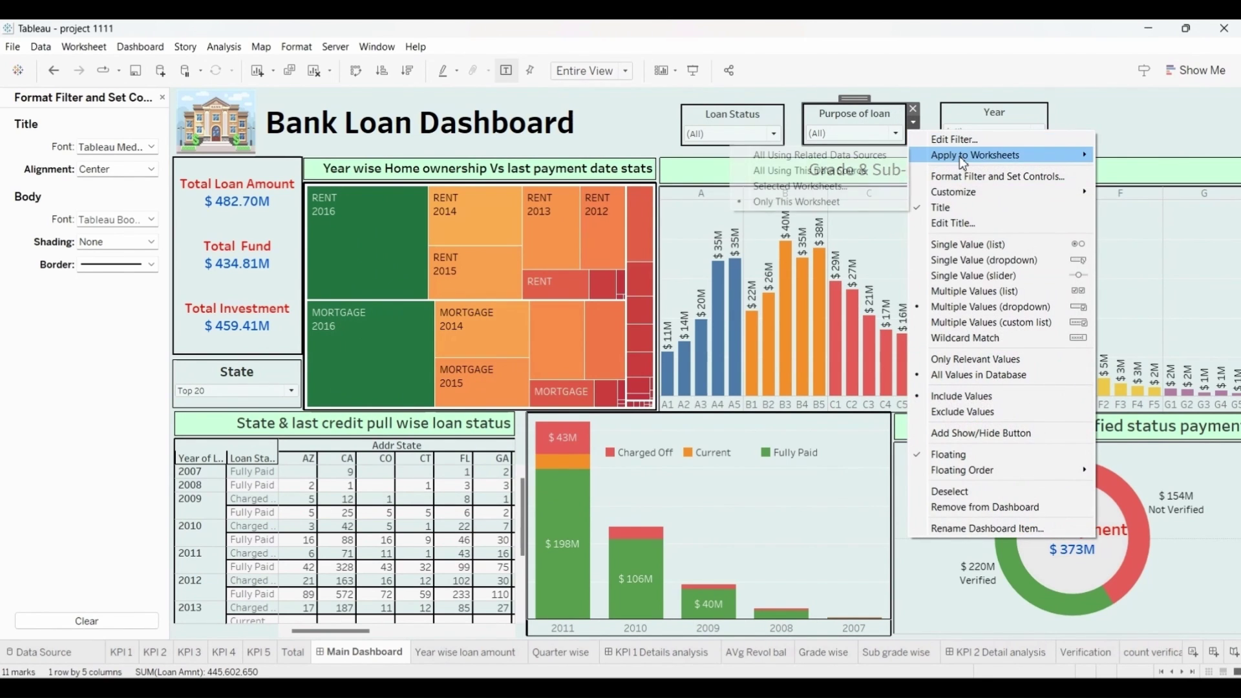
{"action": "left_click", "coordinate": [813, 188]}
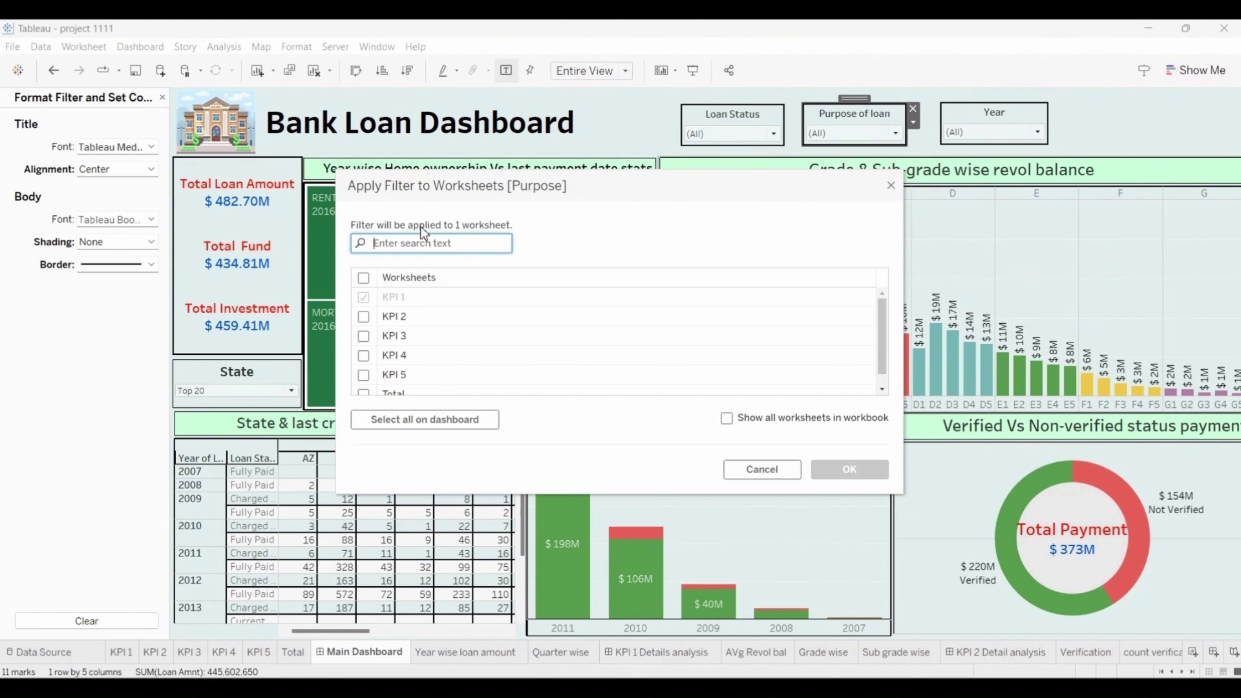
{"action": "left_click", "coordinate": [363, 279]}
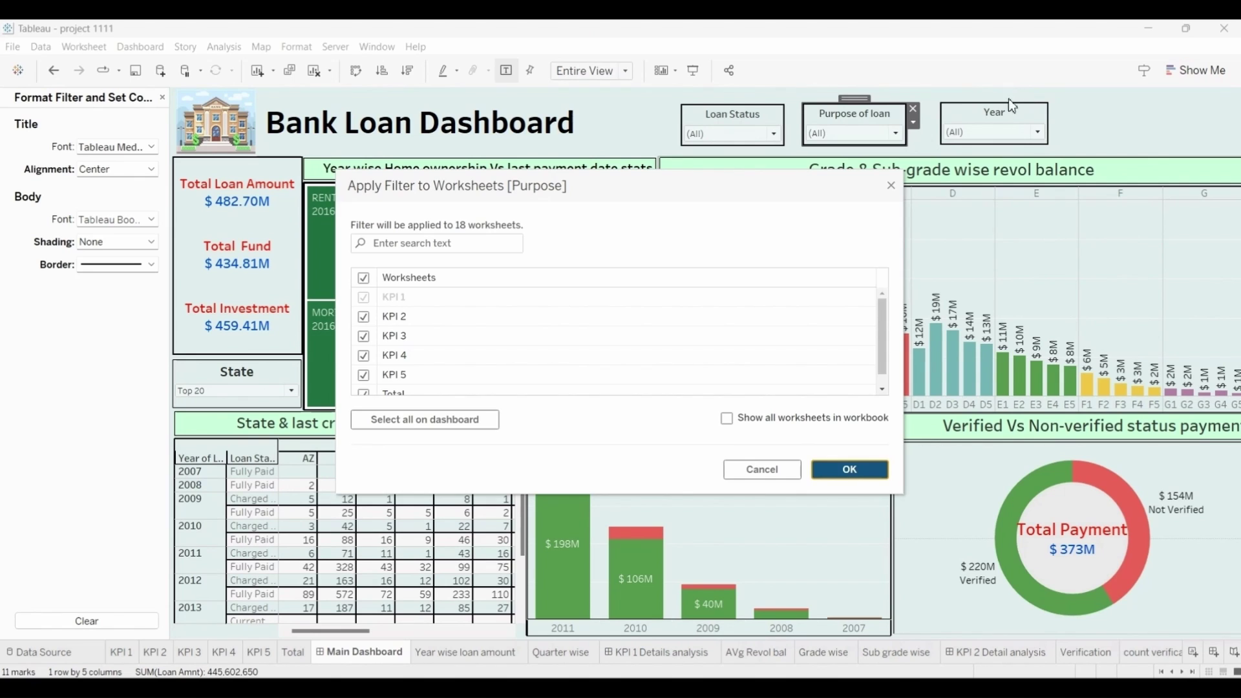
{"action": "left_click", "coordinate": [849, 469]}
Apply the Year filter to all listed worksheets, including KPI 2 to KPI 5 and Total.
{"action": "left_click", "coordinate": [1008, 116]}
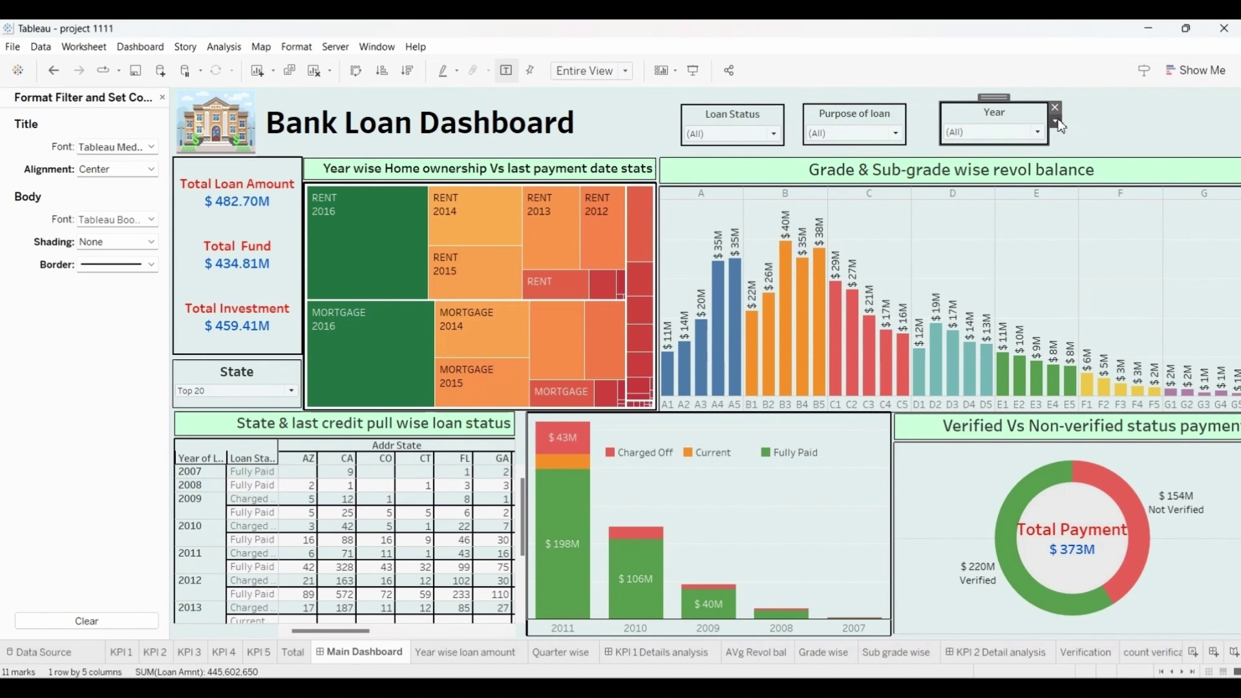
{"action": "left_click", "coordinate": [1058, 122]}
{"action": "mouse_move", "coordinate": [1099, 153]}
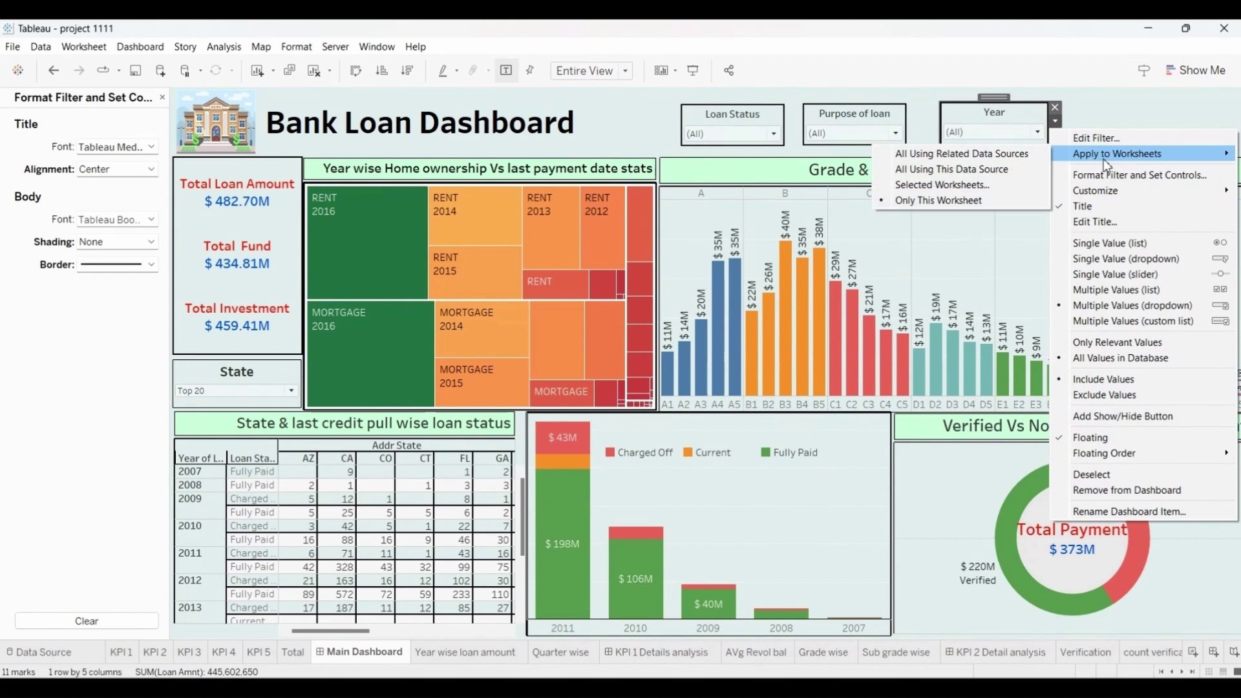
{"action": "left_click", "coordinate": [939, 185]}
{"action": "left_click", "coordinate": [362, 278]}
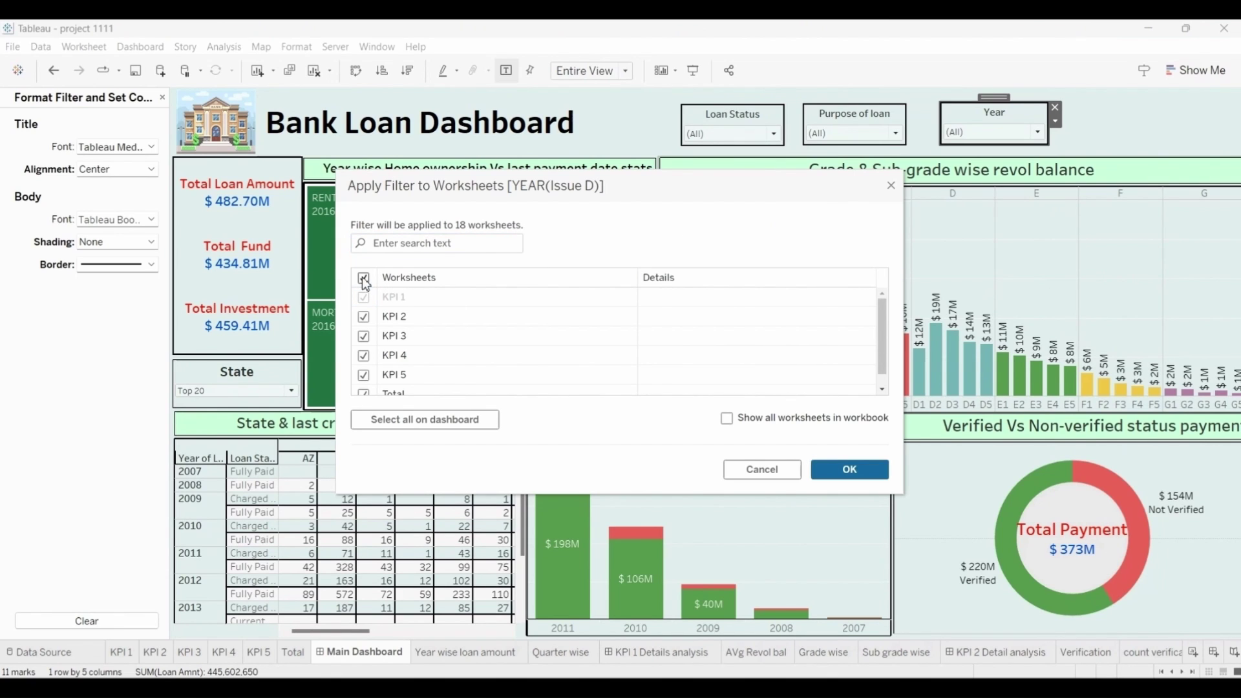
{"action": "left_click", "coordinate": [839, 473]}
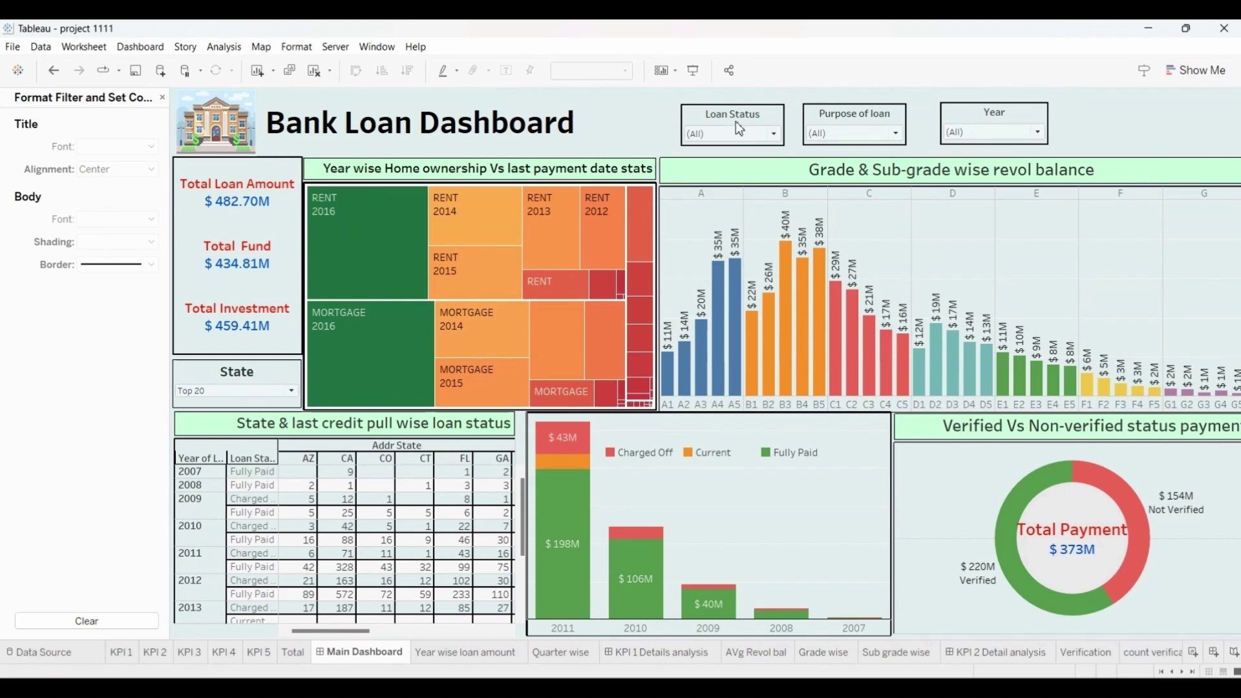
Test the Loan Status filter on the dashboard by showing only Charged Off loans, and restore the selection to All.
{"action": "left_click", "coordinate": [764, 133]}
{"action": "left_click", "coordinate": [701, 151]}
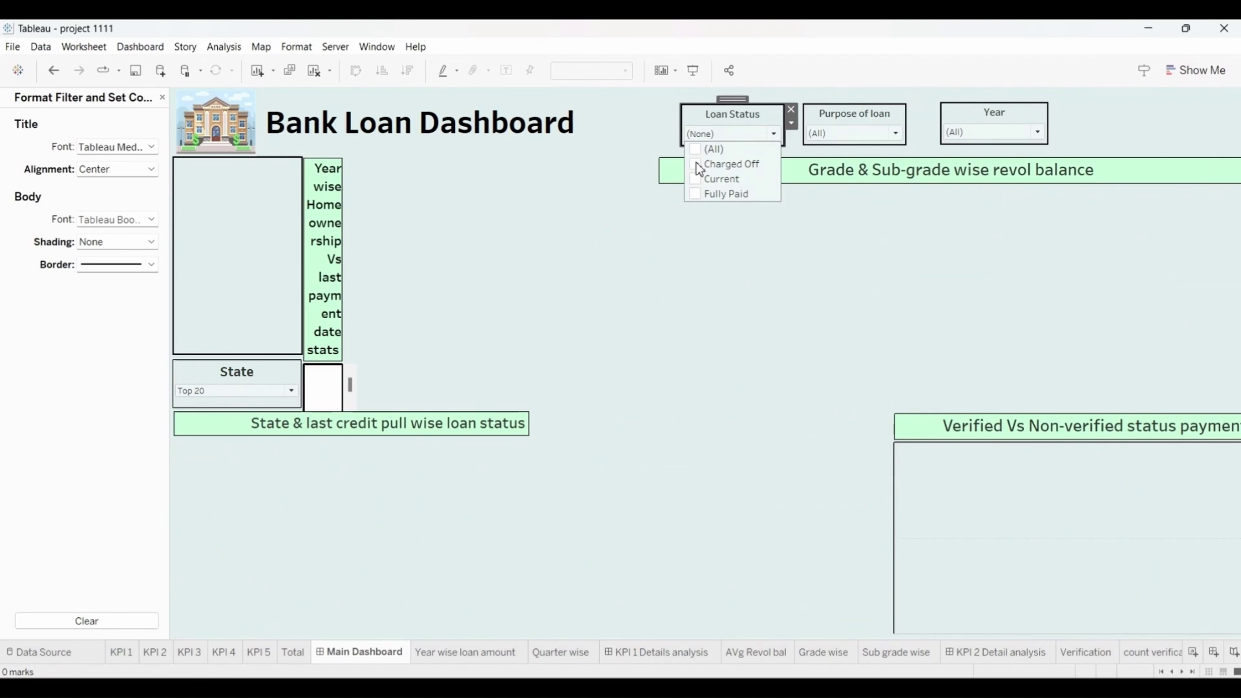
{"action": "left_click", "coordinate": [699, 167]}
{"action": "left_click", "coordinate": [699, 167]}
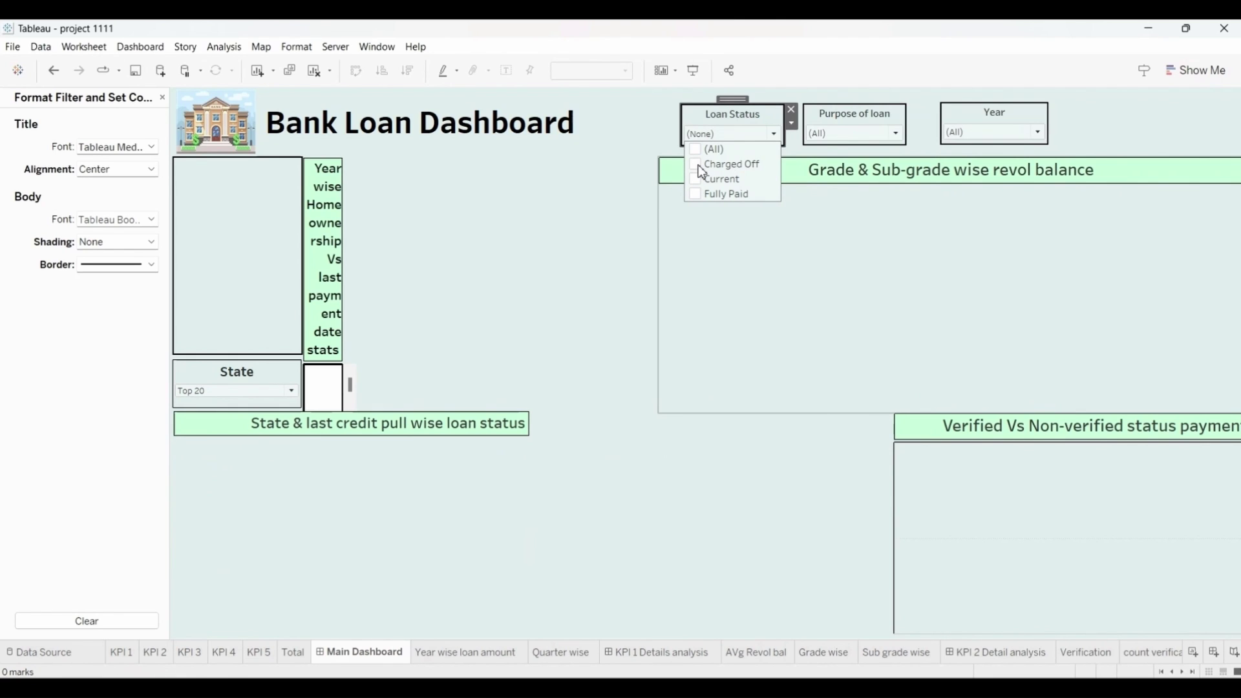
{"action": "left_click", "coordinate": [700, 167]}
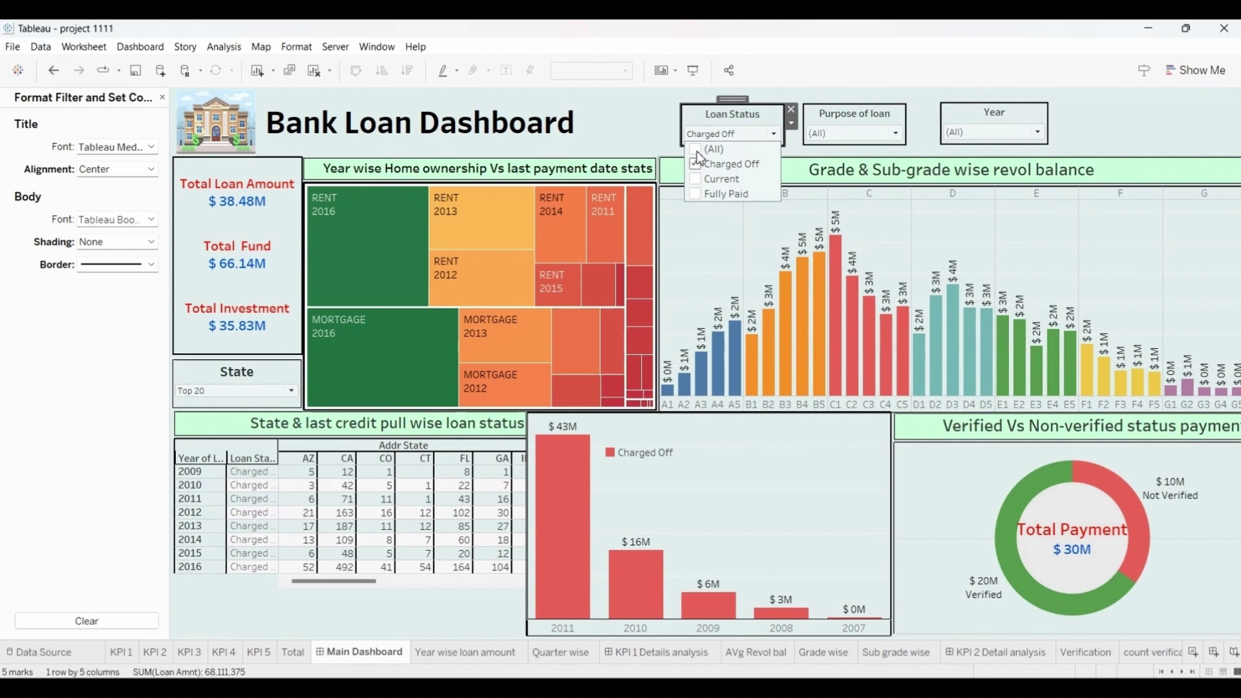
{"action": "left_click", "coordinate": [696, 150]}
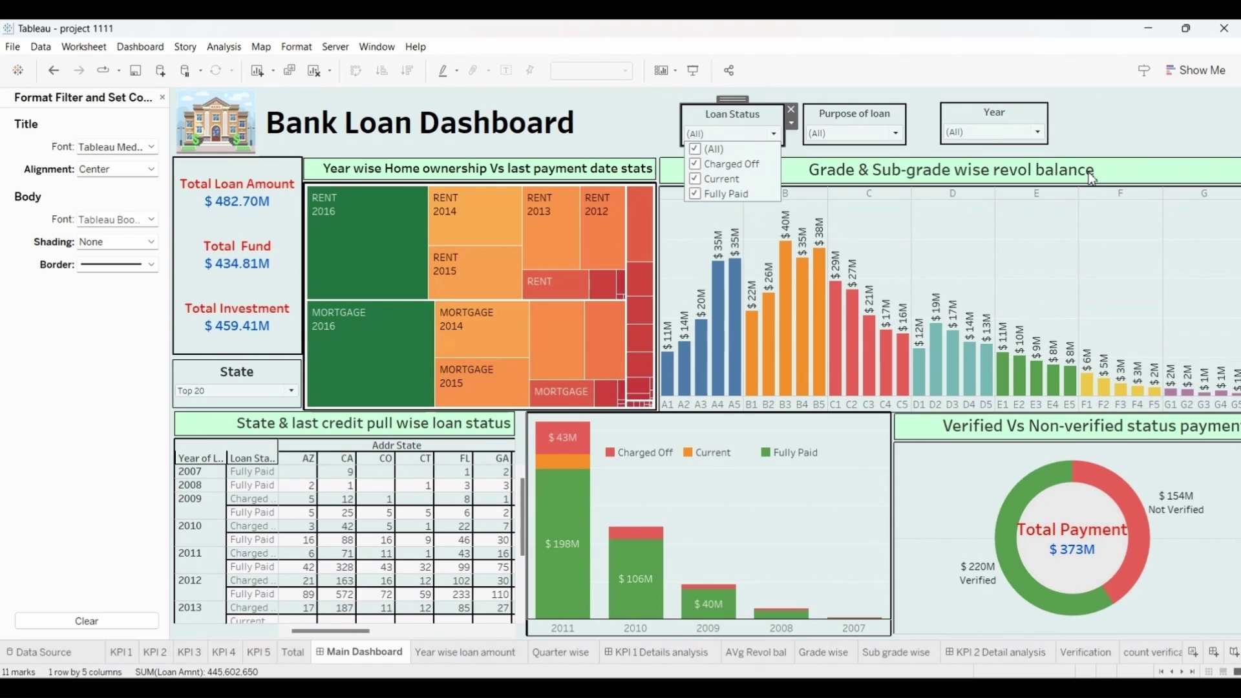
Test the Purpose of loan filter on the dashboard by showing only car loans, and restore the selection to All.
{"action": "left_click", "coordinate": [894, 133]}
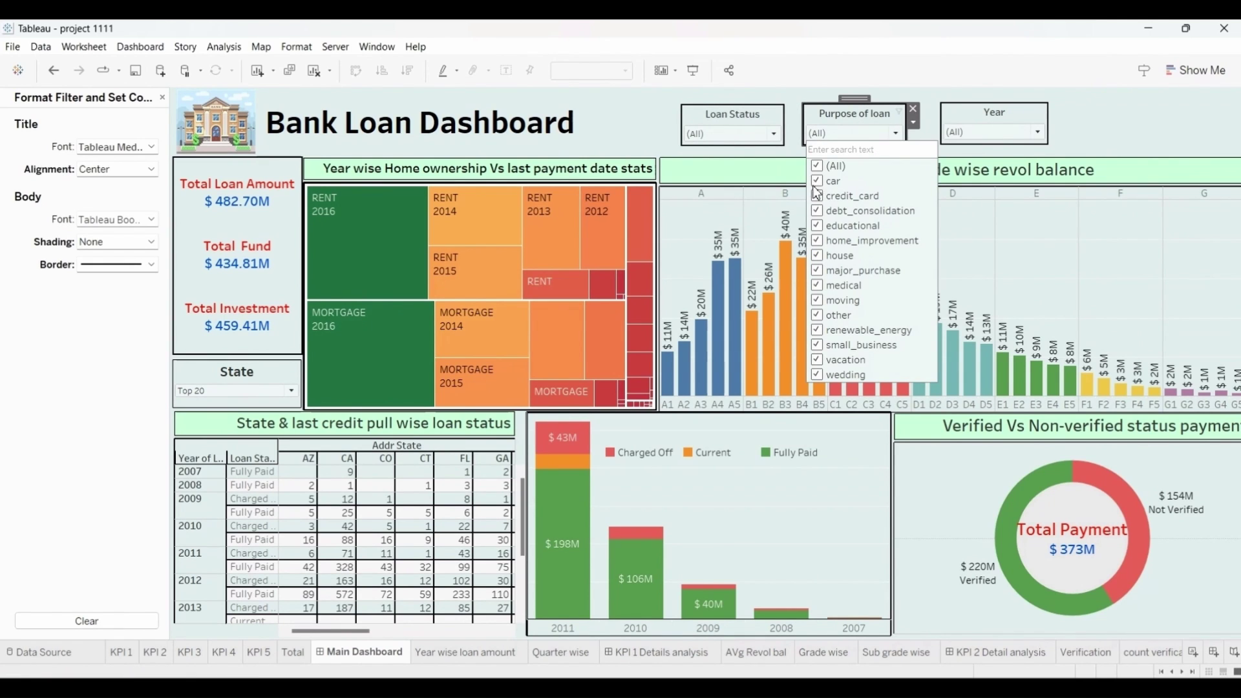
{"action": "left_click", "coordinate": [819, 168]}
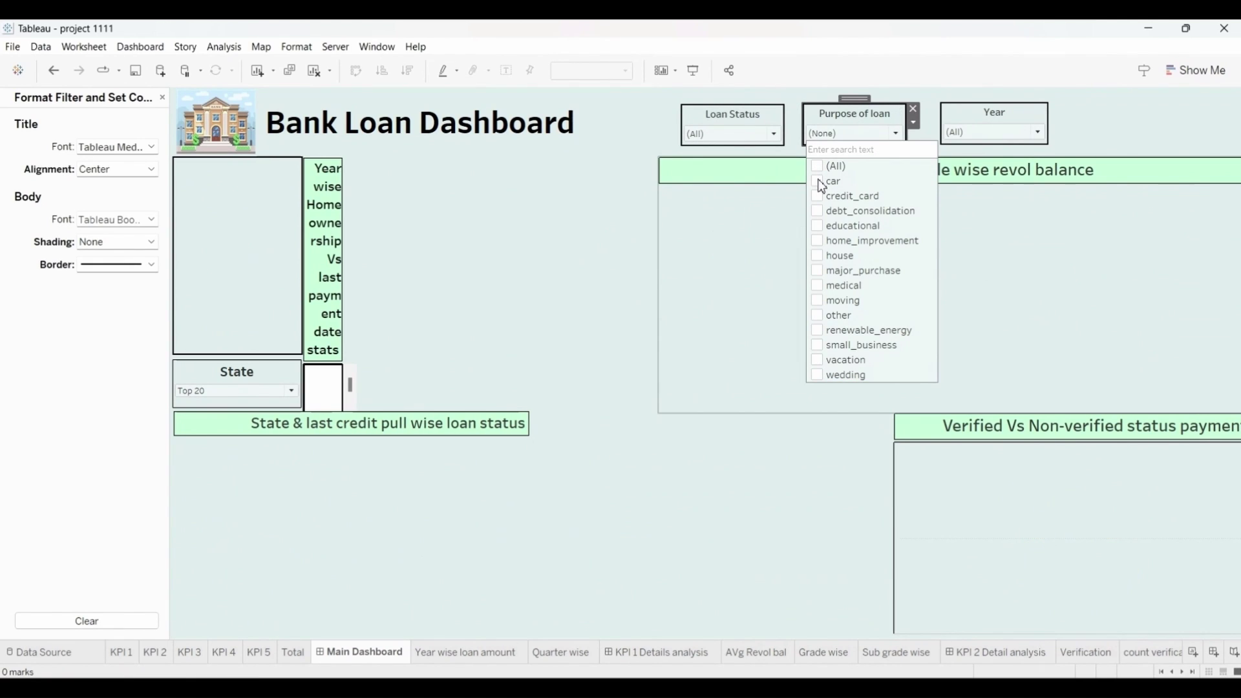
{"action": "left_click", "coordinate": [819, 183]}
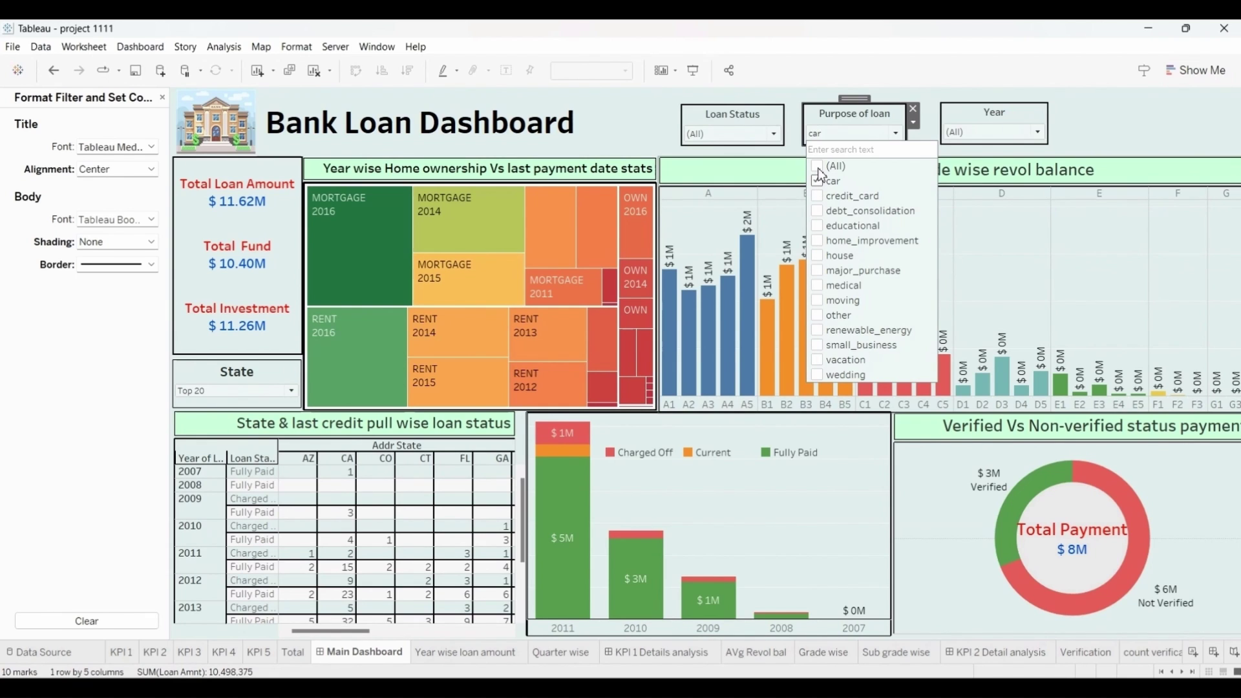
{"action": "left_click", "coordinate": [819, 168]}
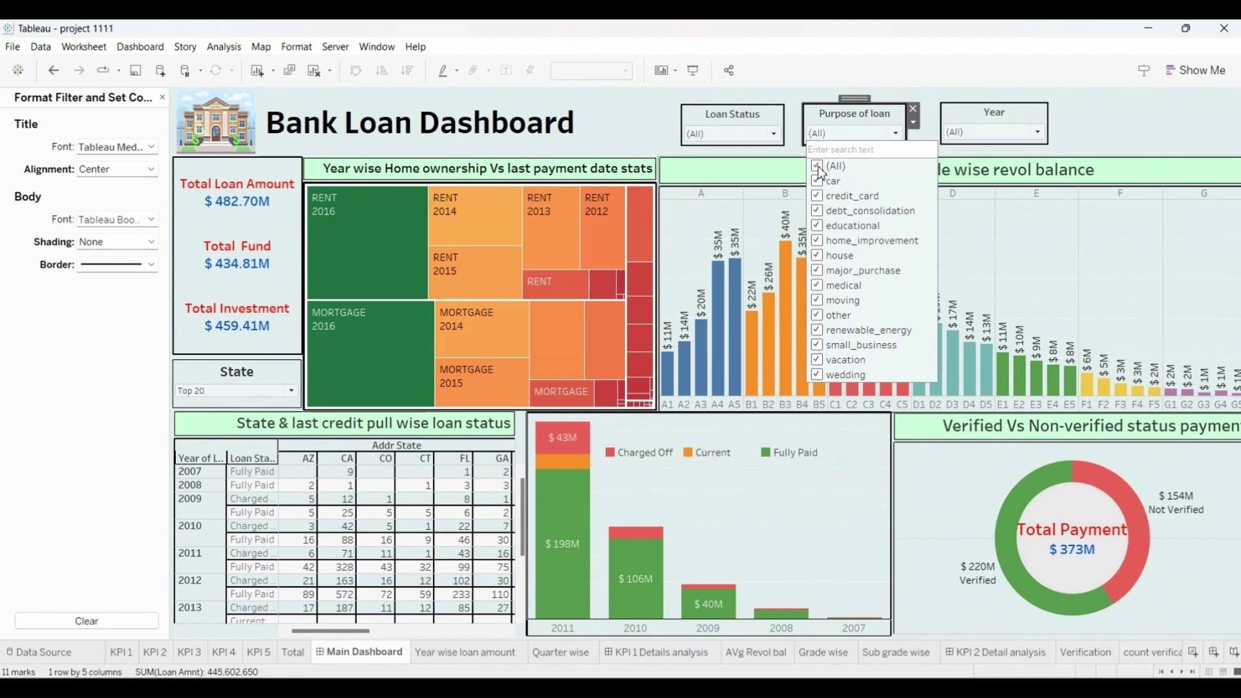
{"action": "left_click", "coordinate": [1092, 126]}
Test the Year filter on the dashboard by showing only 2008, and restore the selection to All.
{"action": "left_click", "coordinate": [1038, 134]}
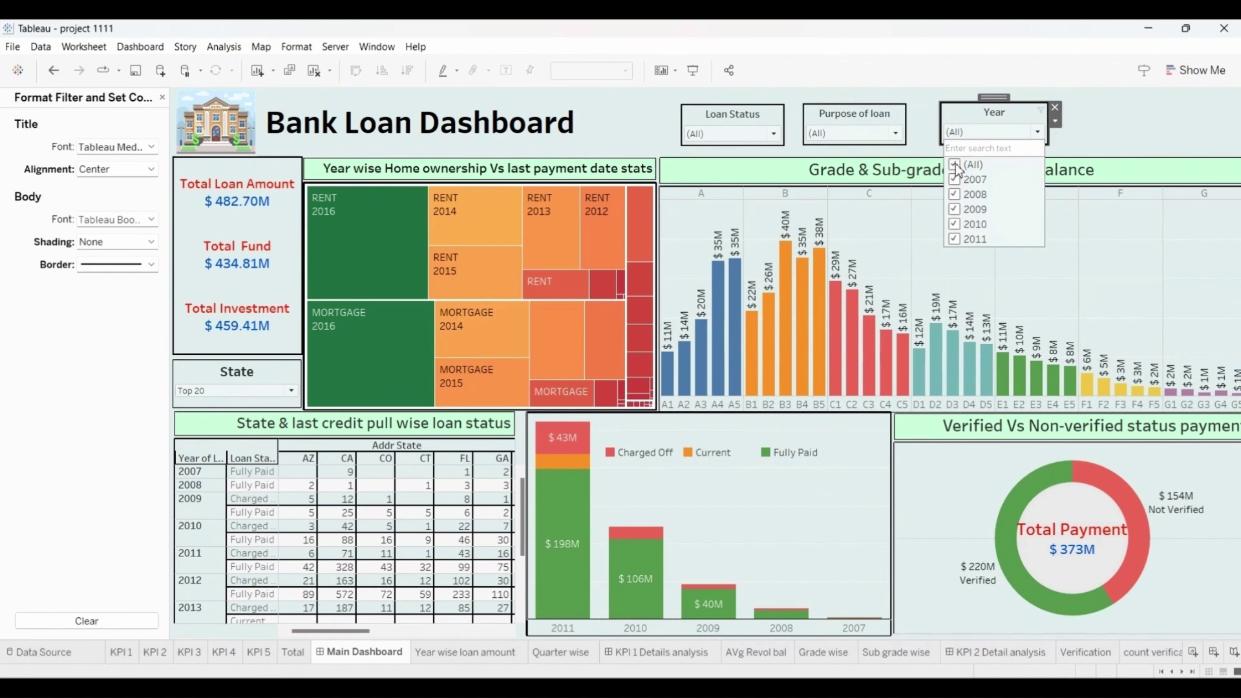
{"action": "left_click", "coordinate": [957, 166]}
{"action": "left_click", "coordinate": [955, 193]}
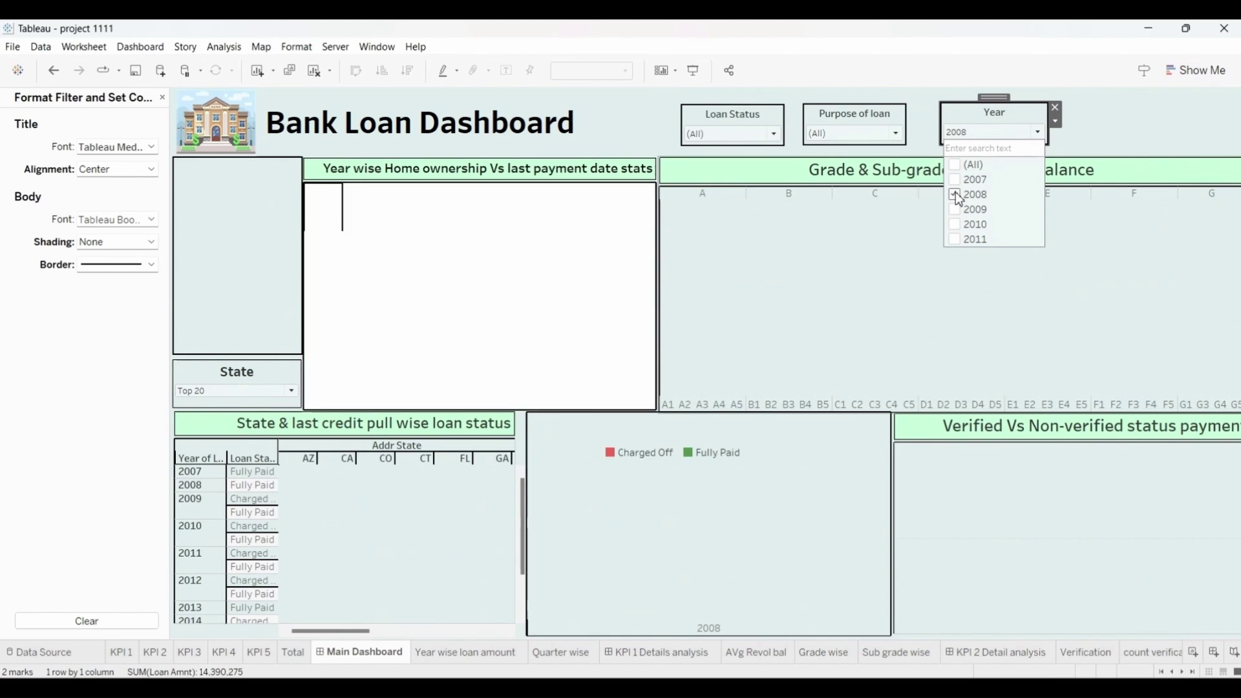
{"action": "left_click", "coordinate": [956, 170]}
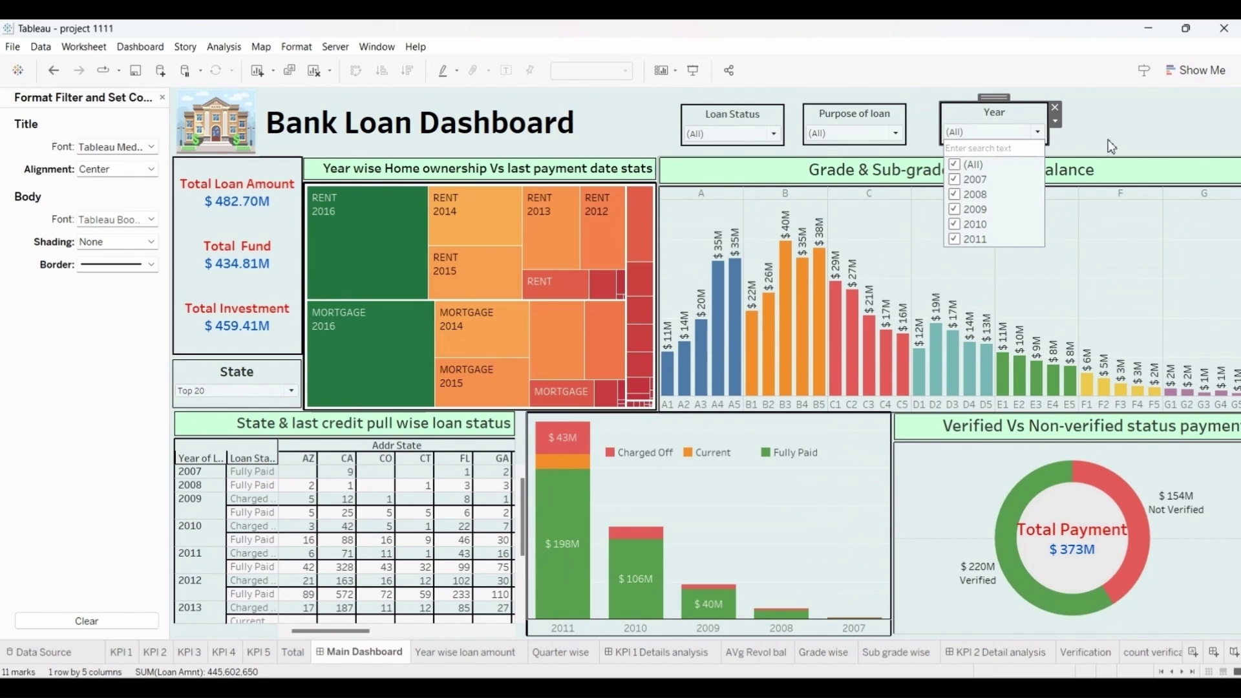
{"action": "left_click", "coordinate": [1130, 135]}
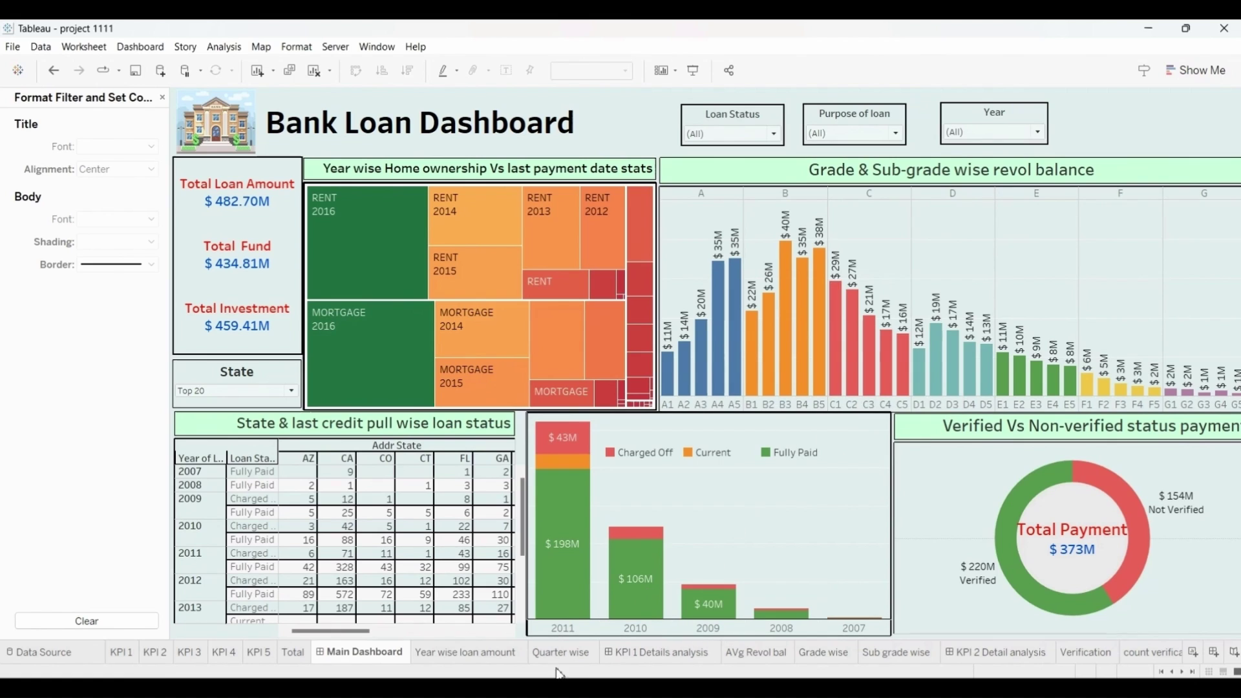
View the Kpi 3 Details analysis dashboard and return to the Main Dashboard.
{"action": "scroll", "coordinate": [562, 658], "scroll_direction": "down", "scroll_amount": 5}
{"action": "left_click", "coordinate": [456, 660]}
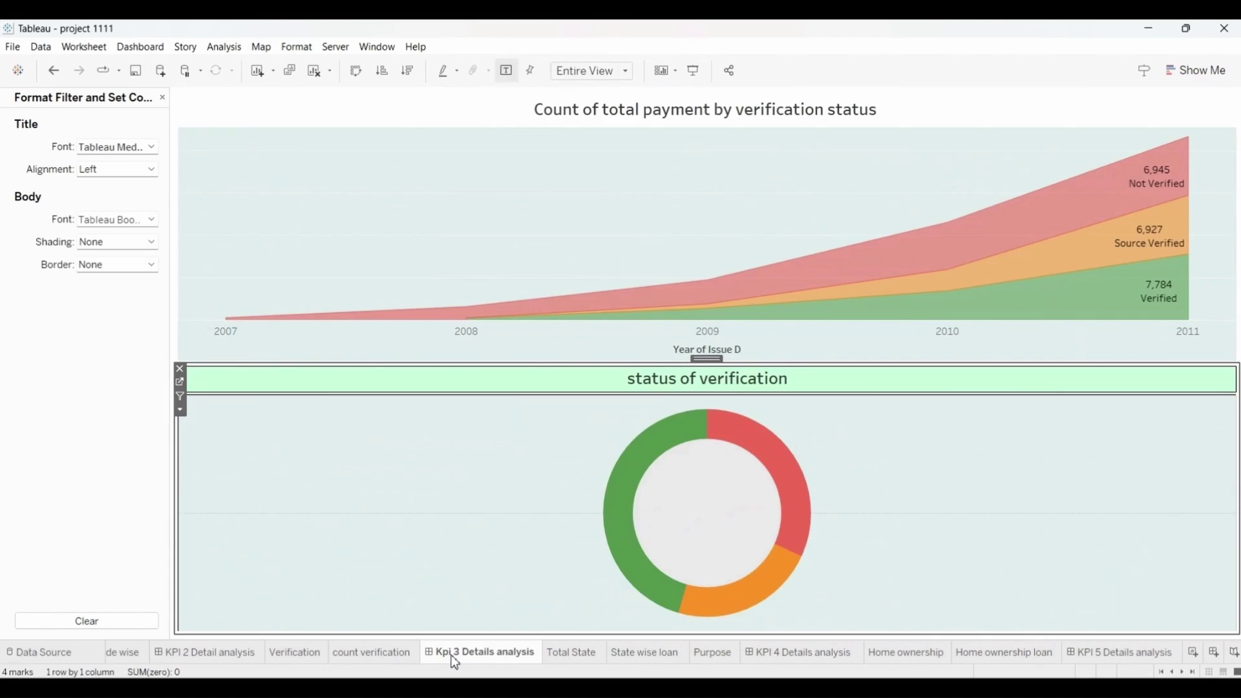
{"action": "scroll", "coordinate": [455, 662], "scroll_direction": "up", "scroll_amount": 5}
{"action": "left_click", "coordinate": [369, 652]}
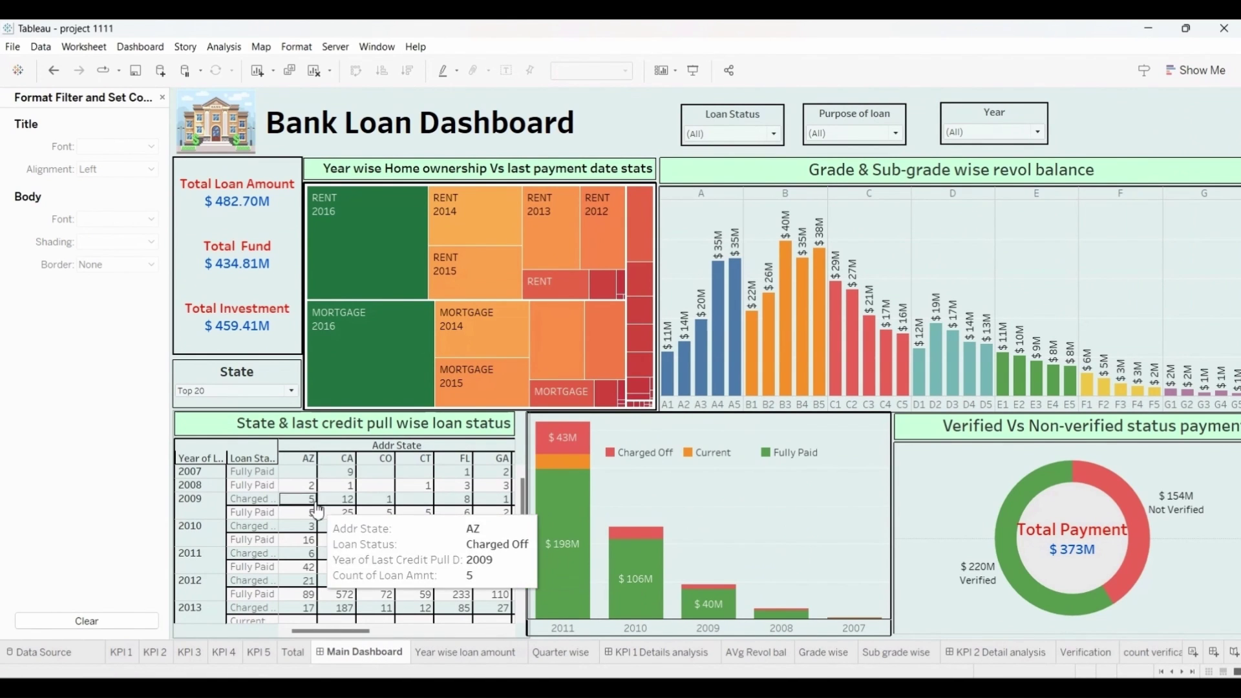
Close the formatting options and place a small floating Navigation button at the start of the home ownership treemap's title bar.
{"action": "left_click", "coordinate": [163, 98]}
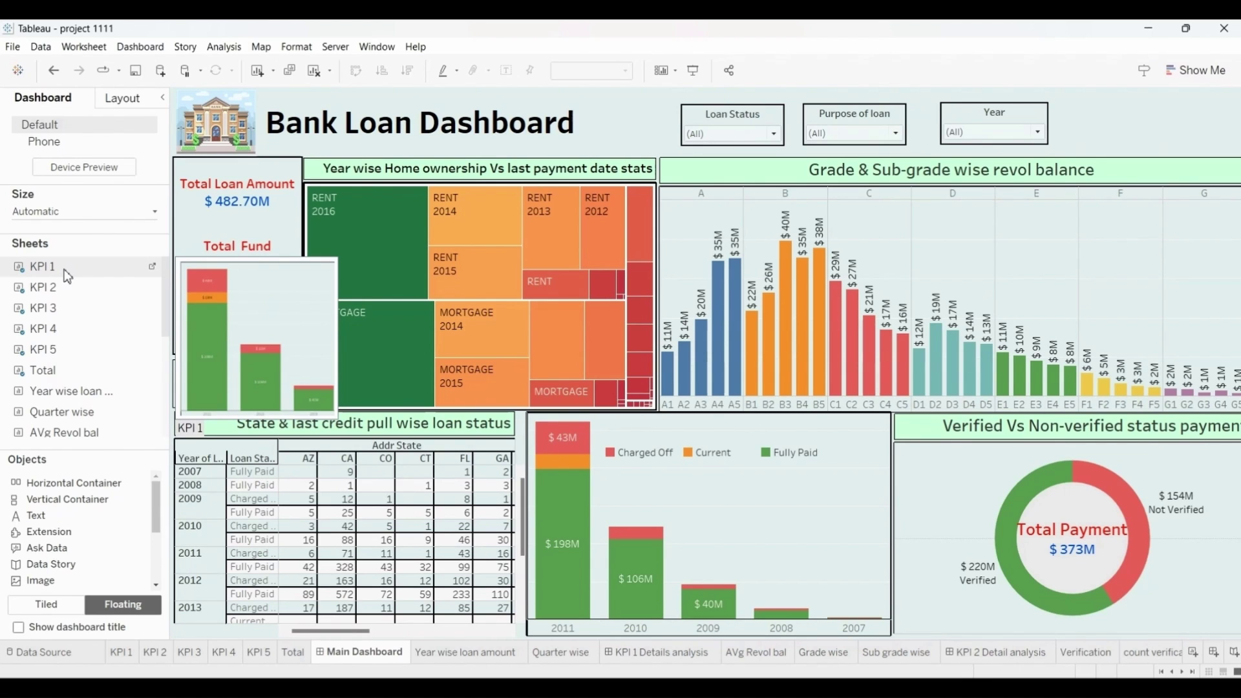
{"action": "mouse_move", "coordinate": [362, 253]}
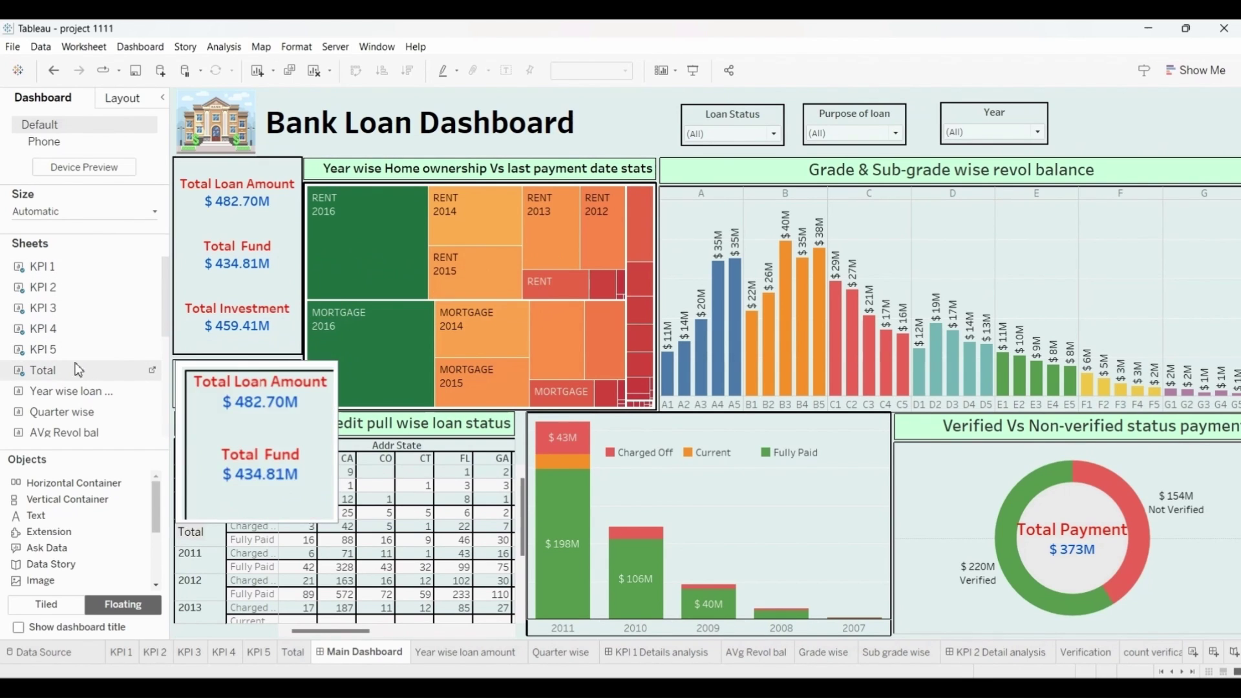
{"action": "mouse_move", "coordinate": [79, 351]}
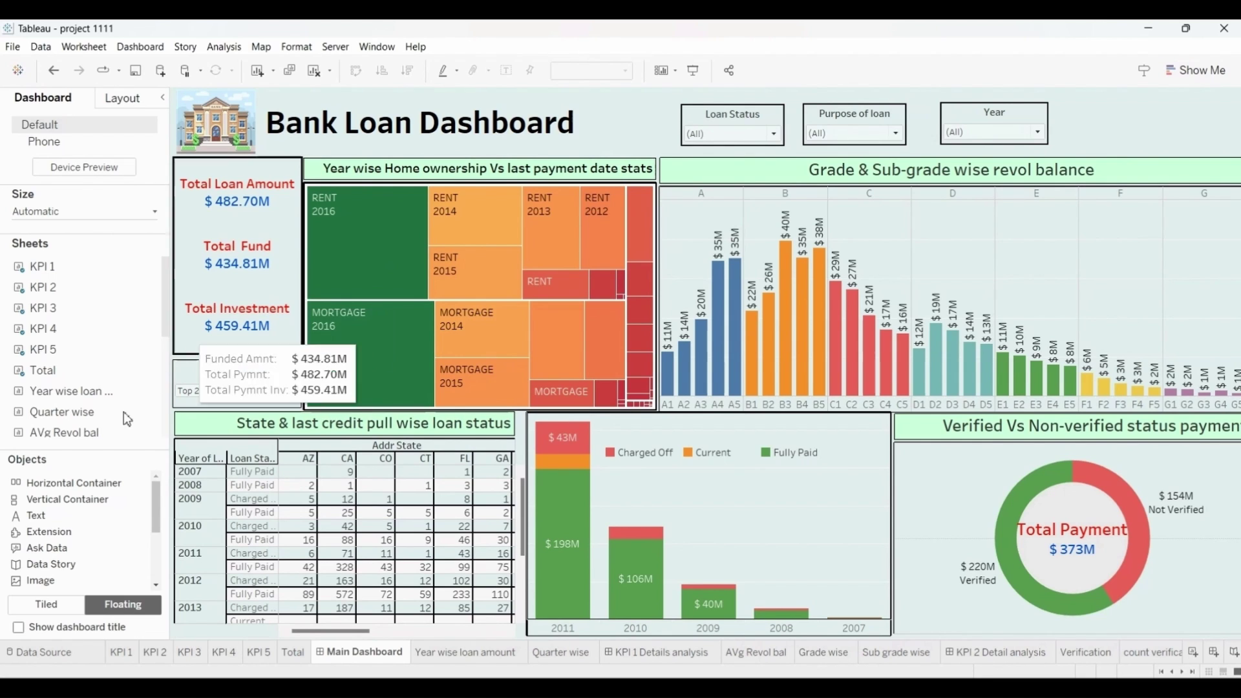
{"action": "scroll", "coordinate": [59, 549], "scroll_direction": "down", "scroll_amount": 3}
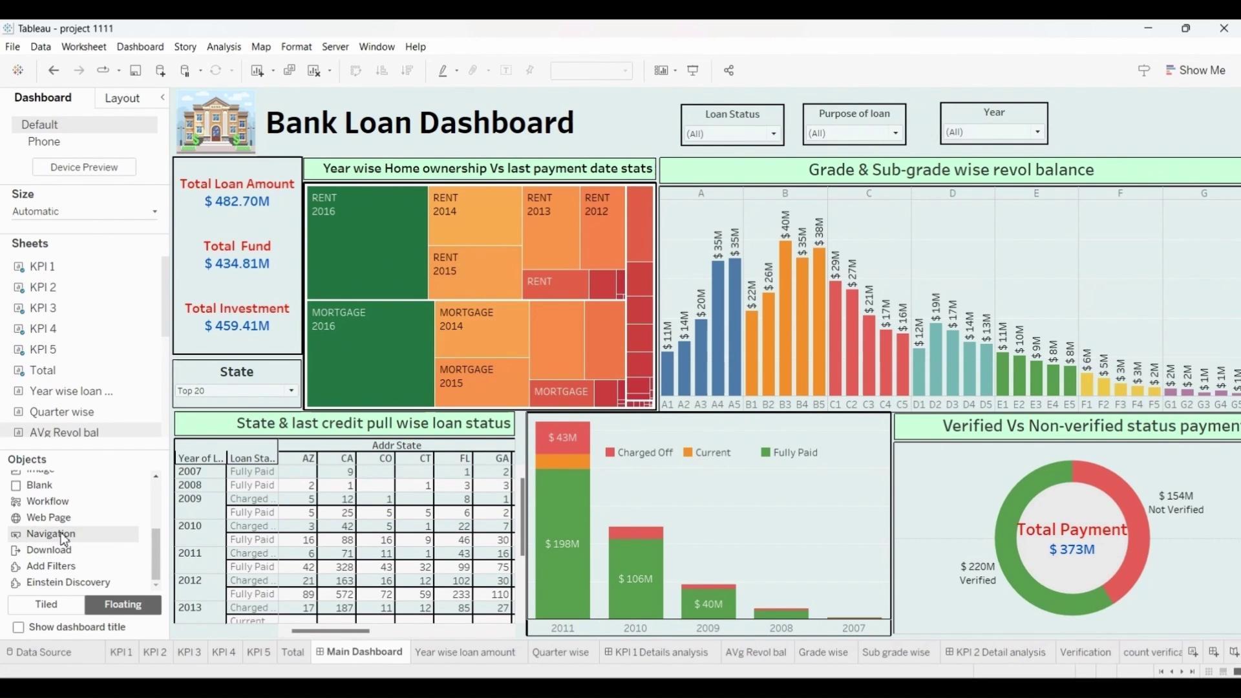
{"action": "left_click_drag", "start_coordinate": [49, 517], "coordinate": [305, 160]}
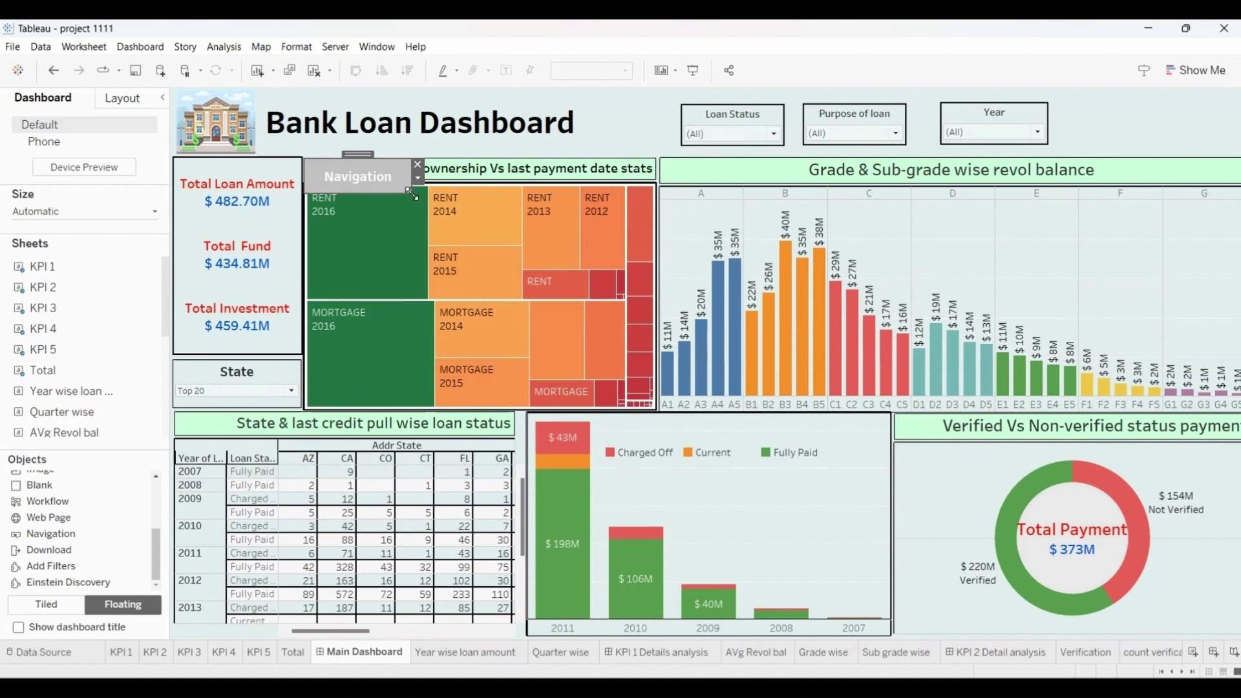
{"action": "left_click_drag", "start_coordinate": [414, 196], "coordinate": [380, 182]}
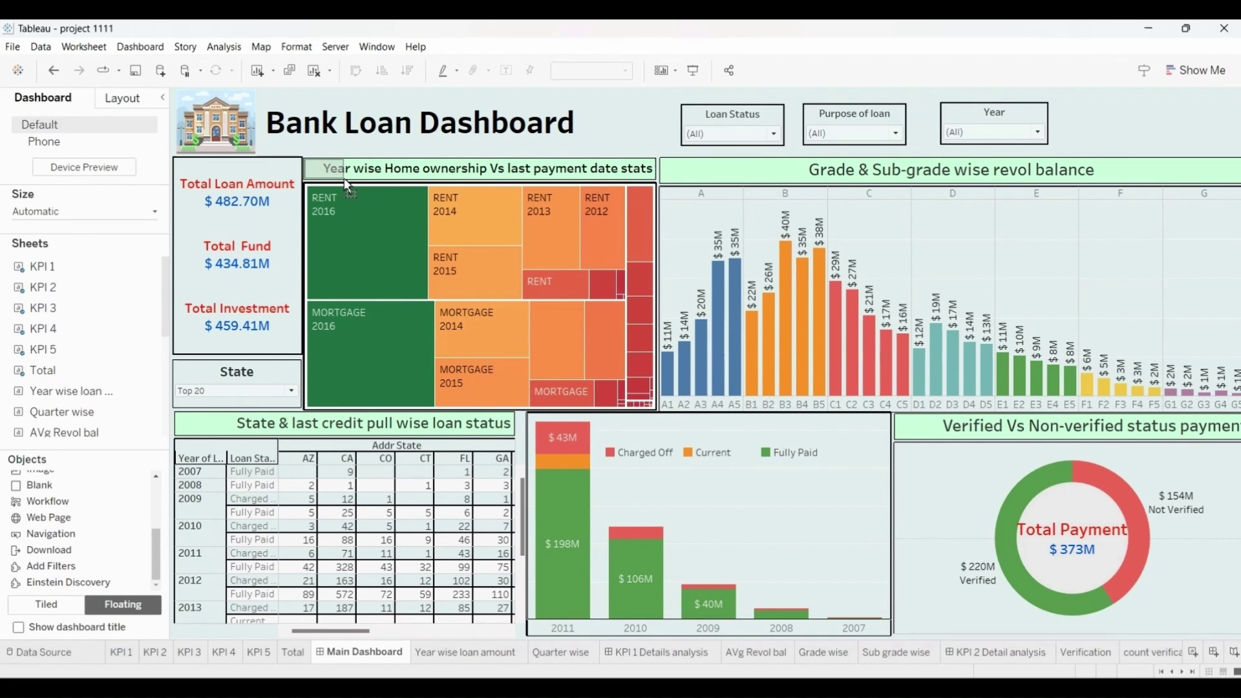
Shorten the treemap's title to "Home ownership Vs last payment date stats".
{"action": "double_click", "coordinate": [431, 169]}
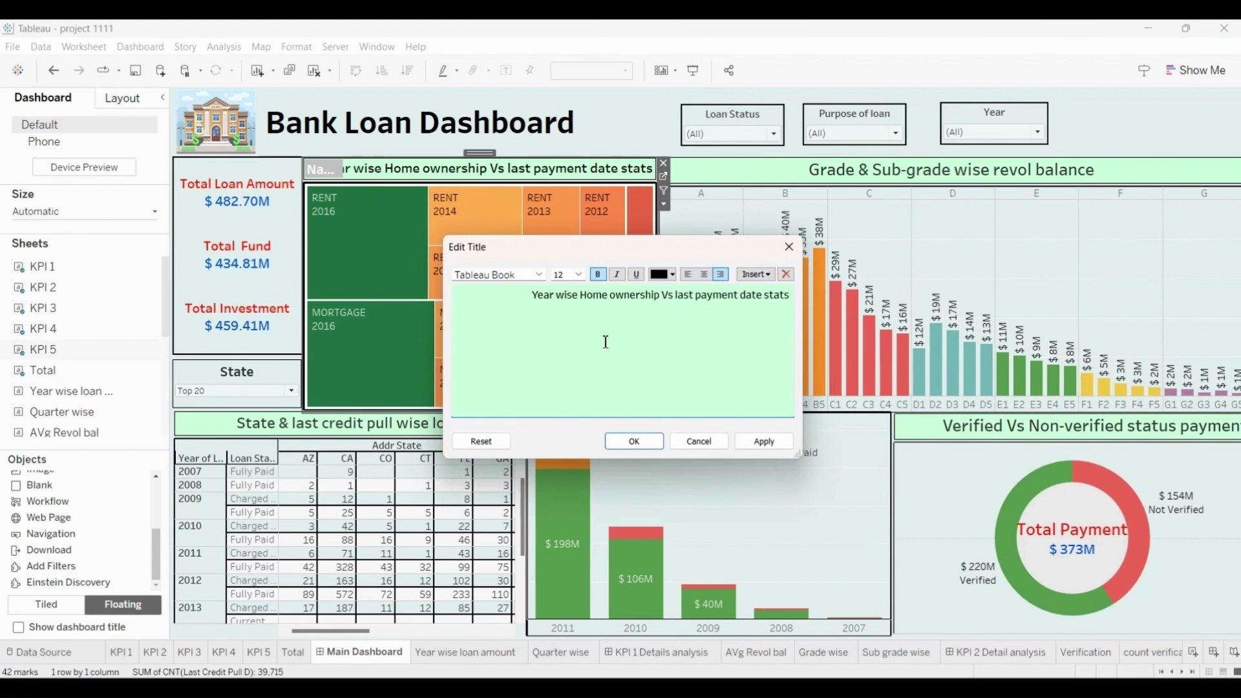
{"action": "key", "text": "Home"}
{"action": "key", "text": "shift+ctrl+Right"}
{"action": "key", "text": "shift+ctrl+Right"}
{"action": "key", "text": "Delete"}
{"action": "left_click", "coordinate": [634, 441]}
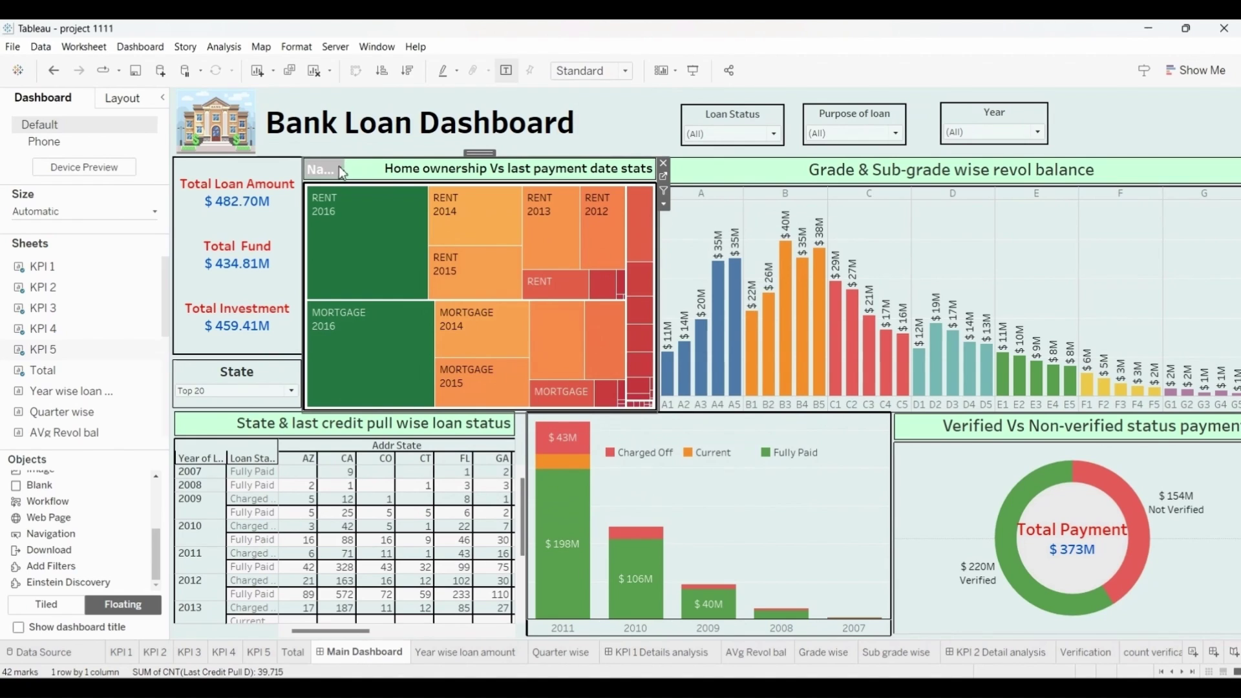
Shift the Navigation button slightly within the treemap's title bar and set its target to KPI 5 Details analysis.
{"action": "left_click", "coordinate": [323, 170]}
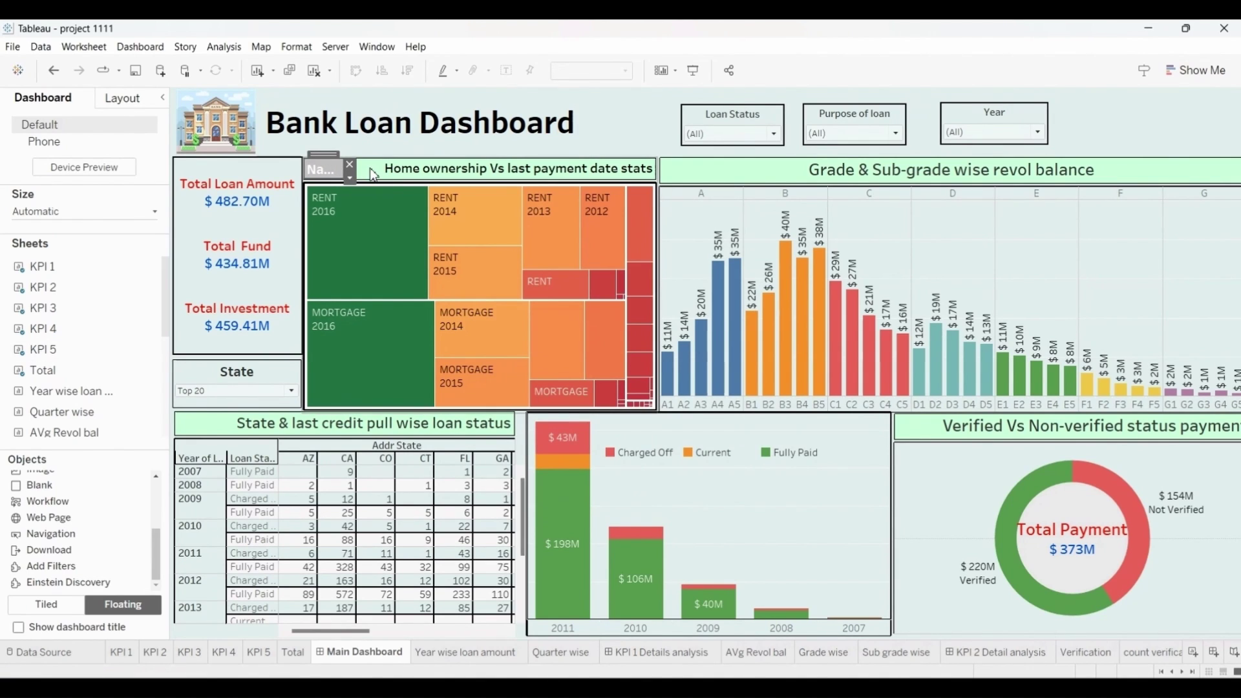
{"action": "left_click_drag", "start_coordinate": [323, 160], "coordinate": [336, 176]}
{"action": "double_click", "coordinate": [336, 171]}
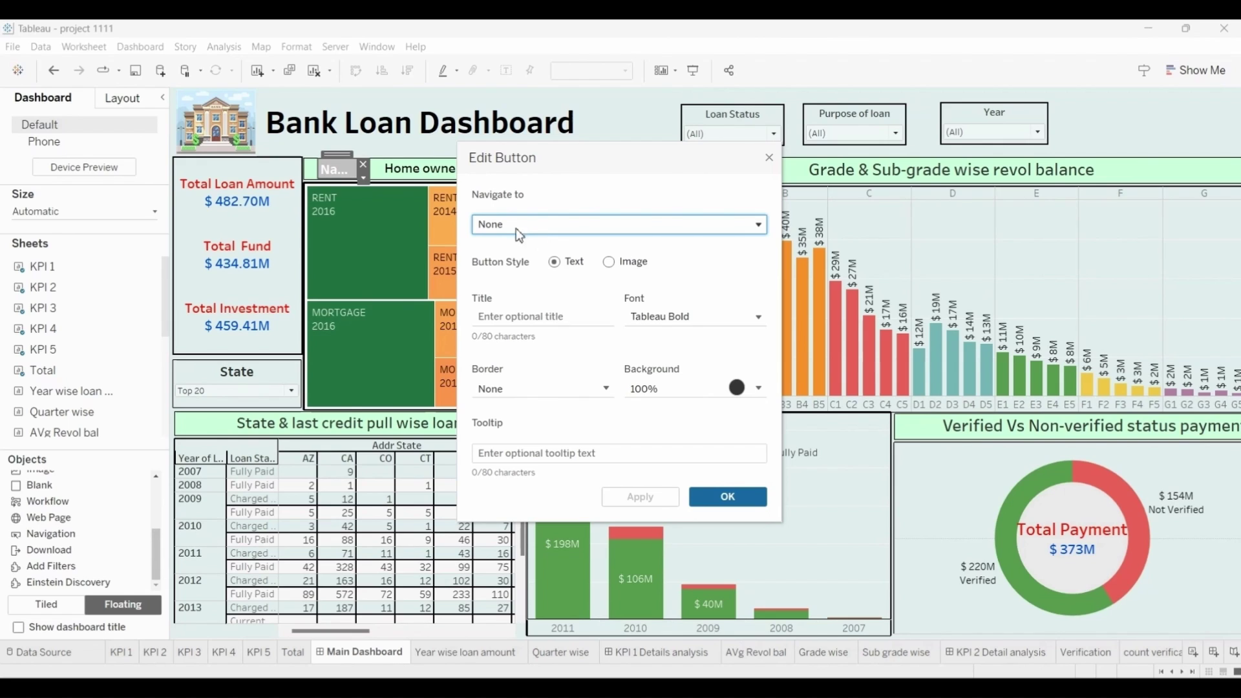
{"action": "left_click", "coordinate": [510, 229]}
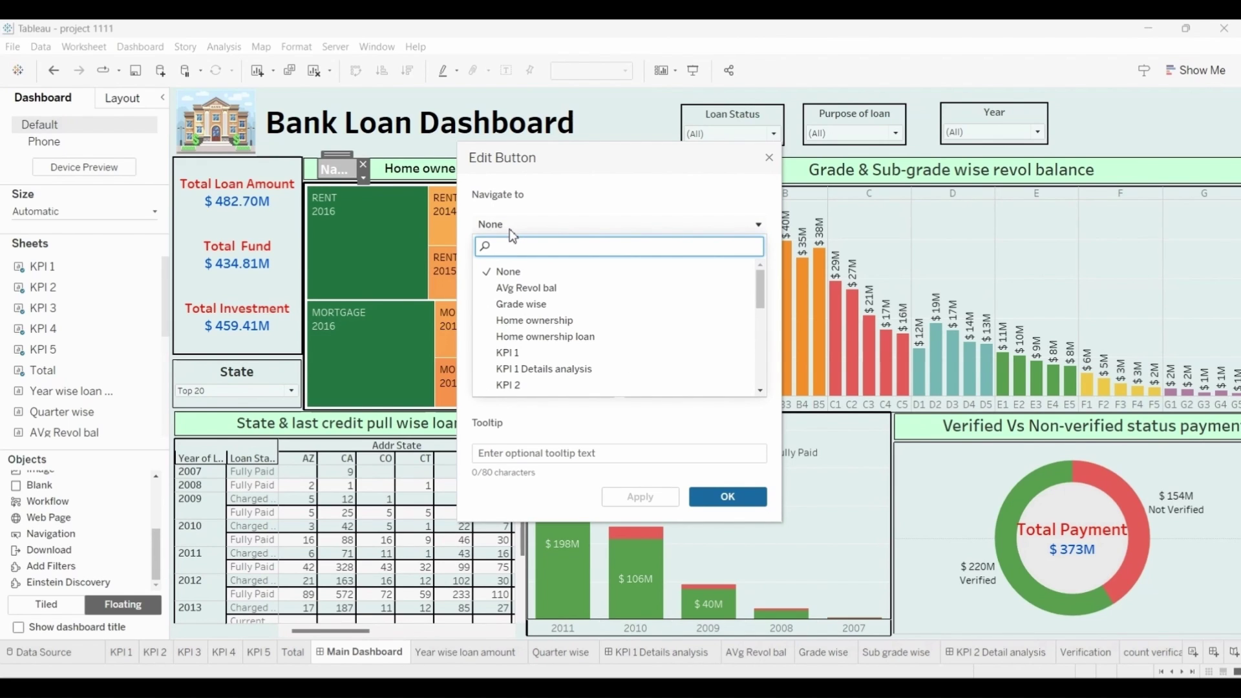
{"action": "scroll", "coordinate": [542, 347], "scroll_direction": "down", "scroll_amount": 5}
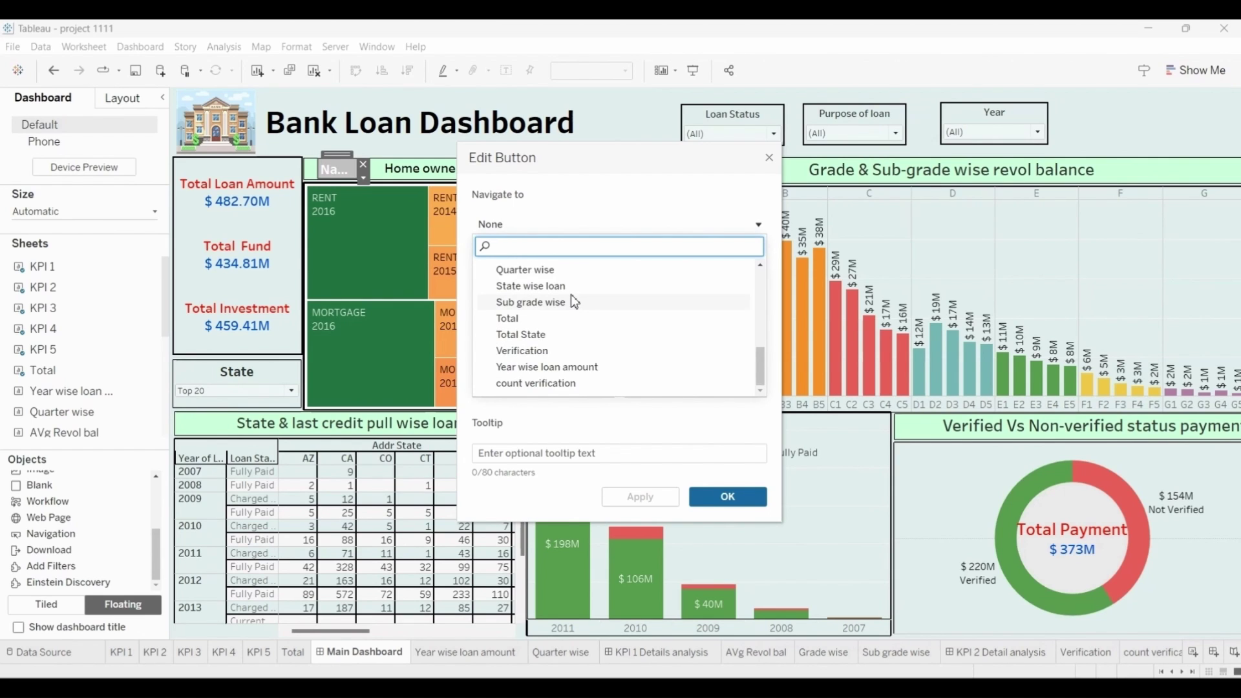
{"action": "scroll", "coordinate": [568, 296], "scroll_direction": "up", "scroll_amount": 3}
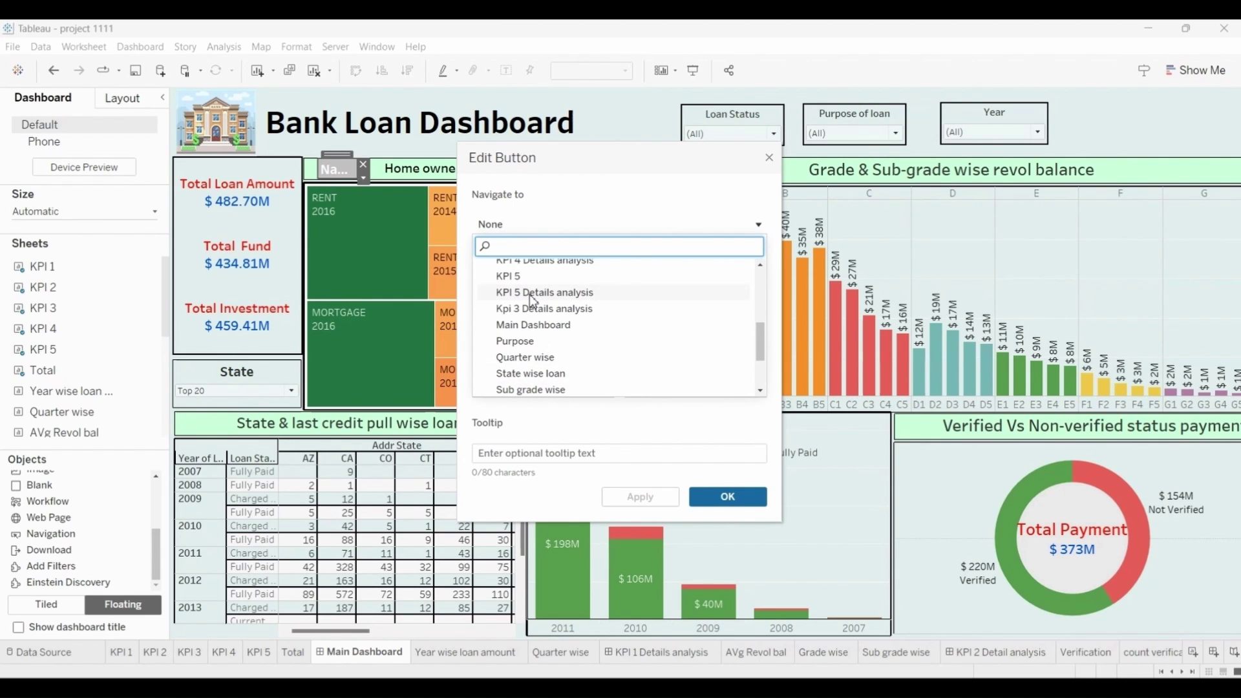
{"action": "left_click", "coordinate": [530, 294]}
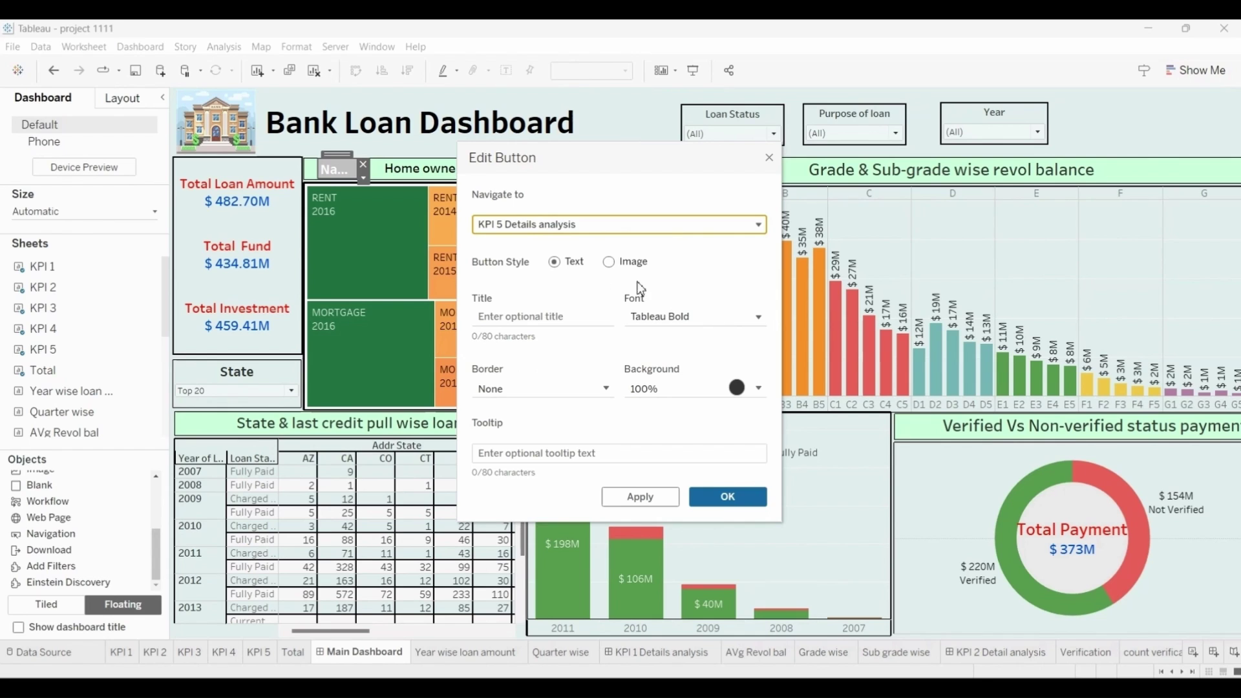
Give the treemap's Navigation button the Image style with the navi.png picture.
{"action": "left_click", "coordinate": [608, 263]}
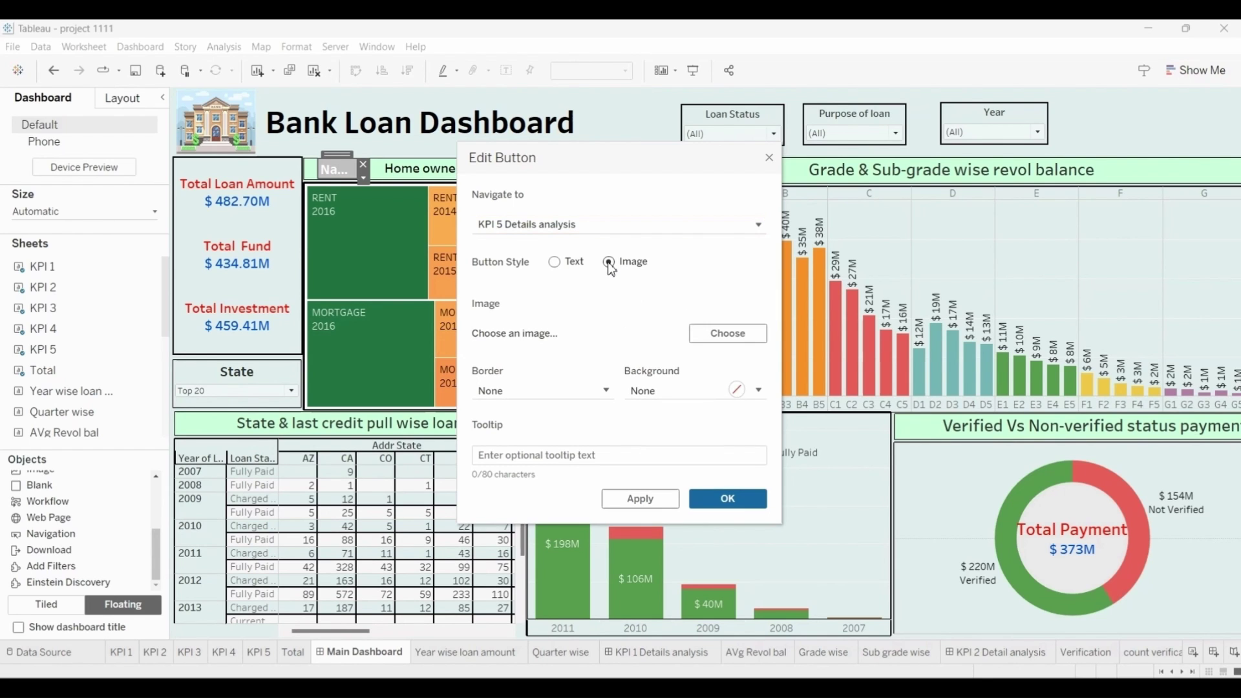
{"action": "left_click", "coordinate": [728, 334]}
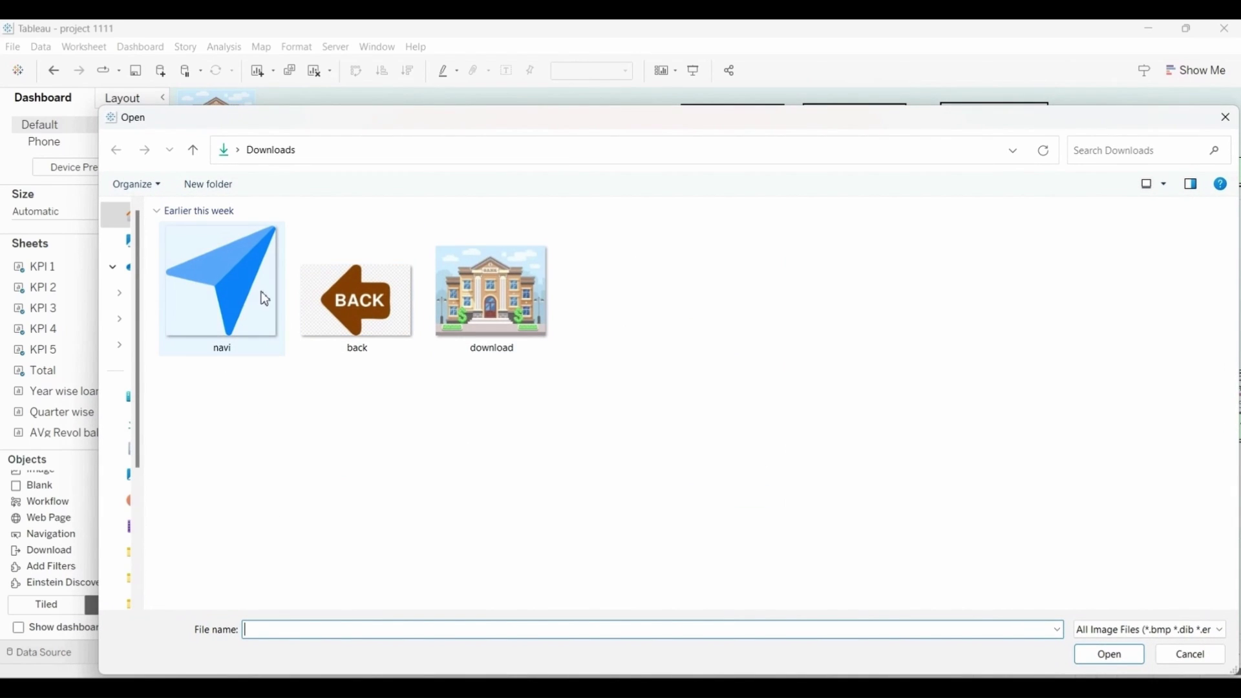
{"action": "double_click", "coordinate": [240, 295]}
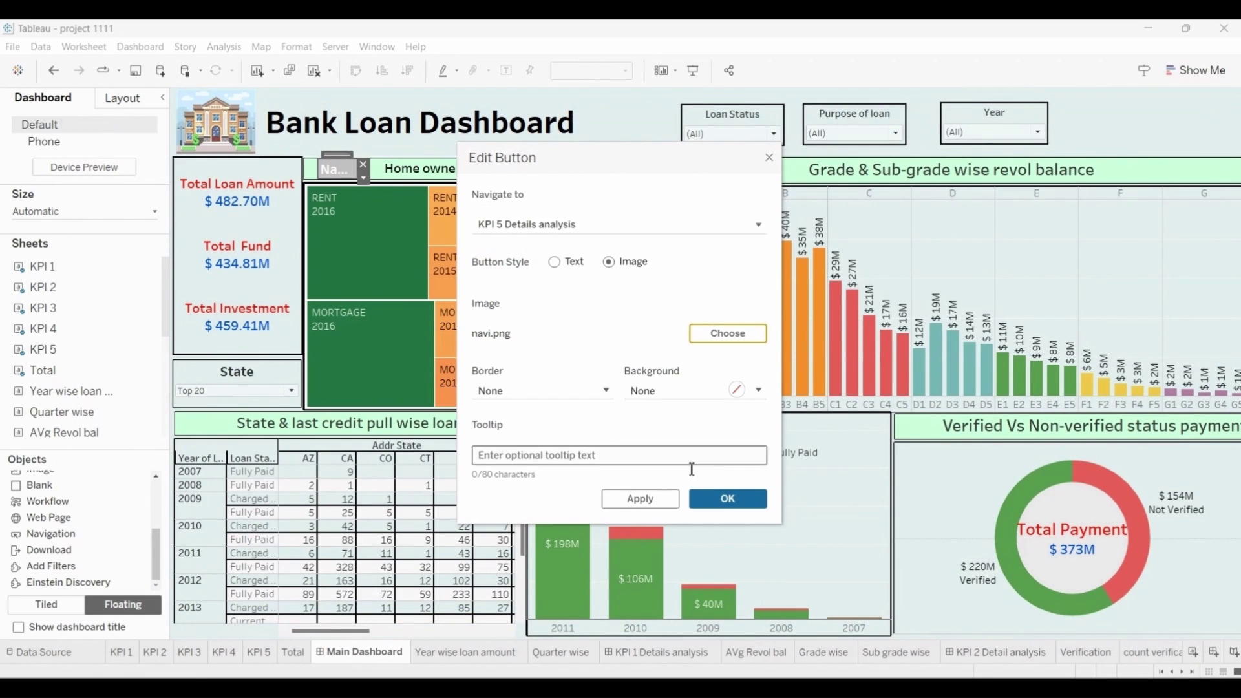
{"action": "left_click", "coordinate": [718, 499]}
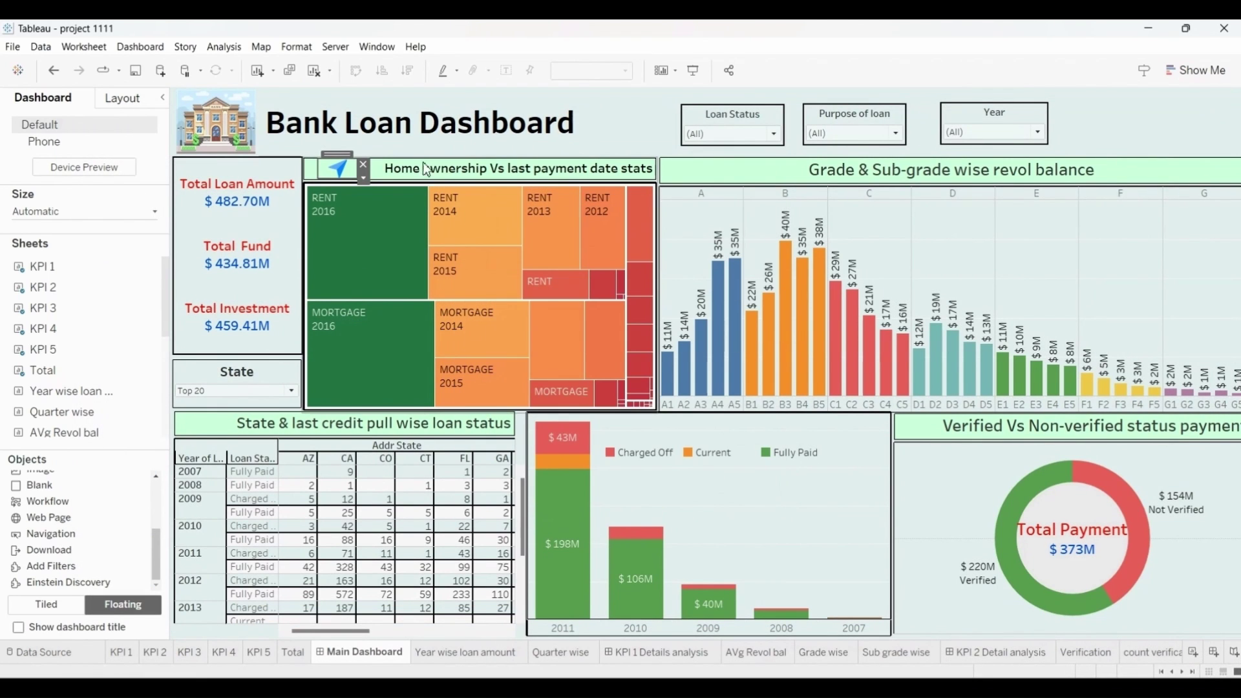
Follow the button to KPI 5 Details analysis and place a reduced floating Navigation button on the upper chart's title bar.
{"action": "left_click", "coordinate": [338, 169], "text": "alt"}
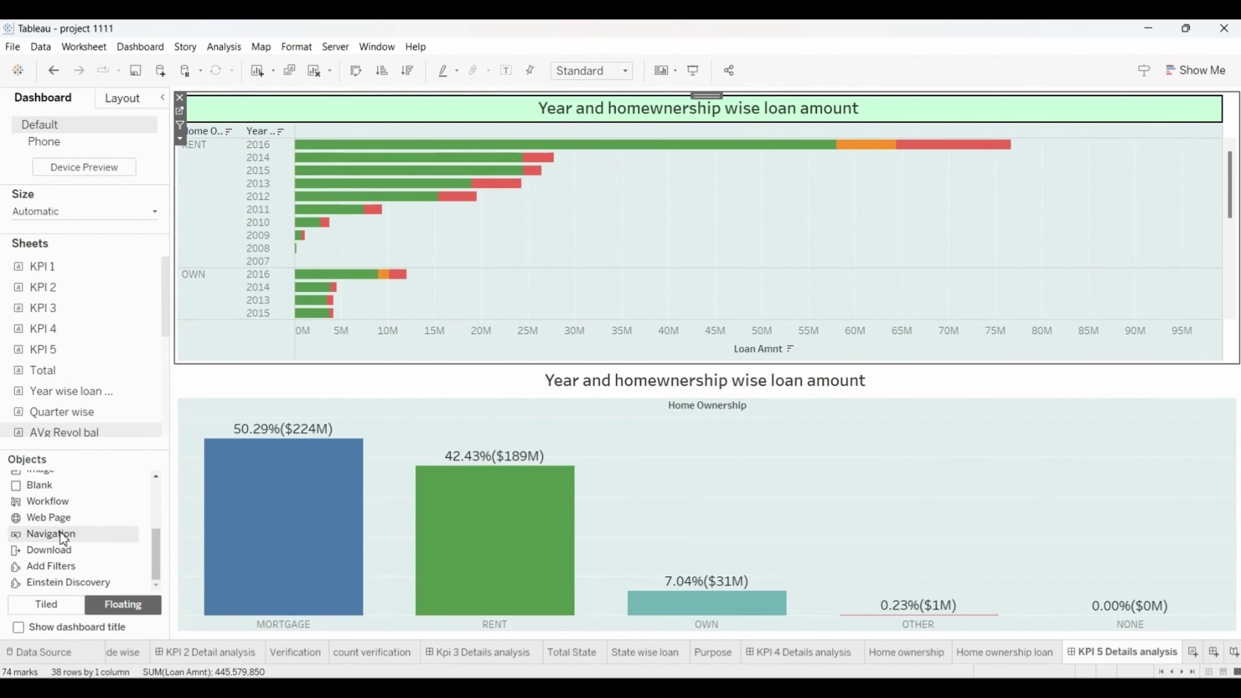
{"action": "left_click_drag", "start_coordinate": [77, 533], "coordinate": [263, 105]}
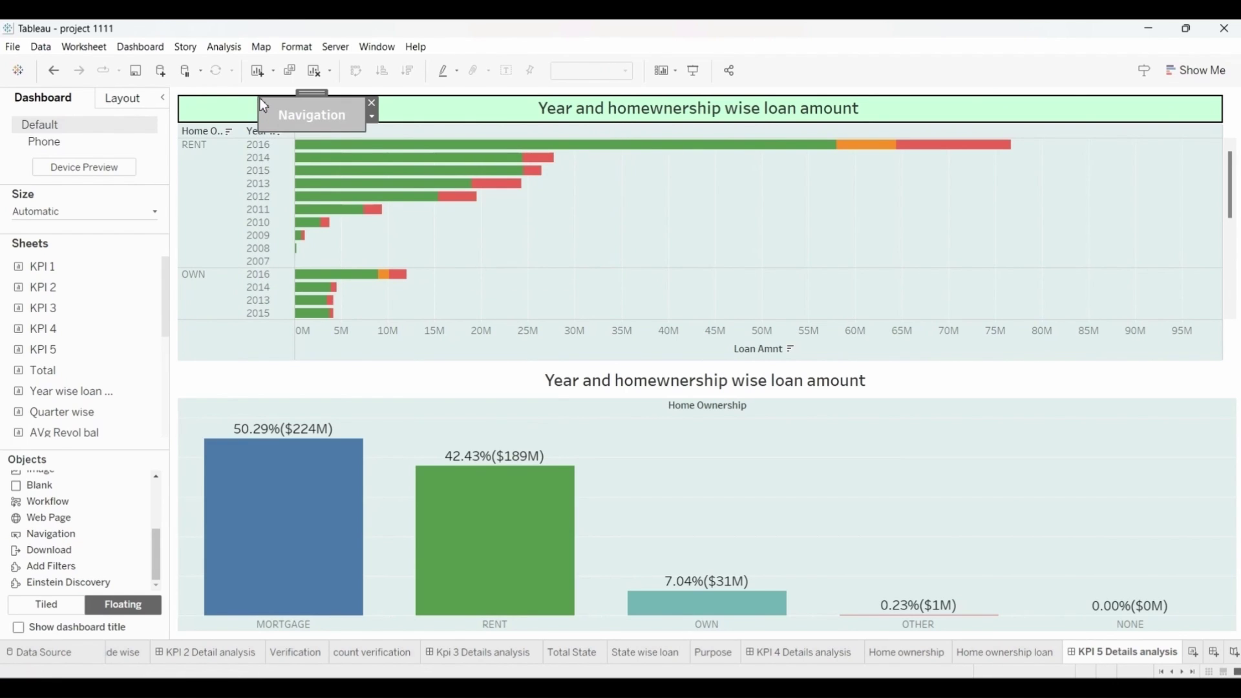
{"action": "left_click_drag", "start_coordinate": [354, 129], "coordinate": [351, 127]}
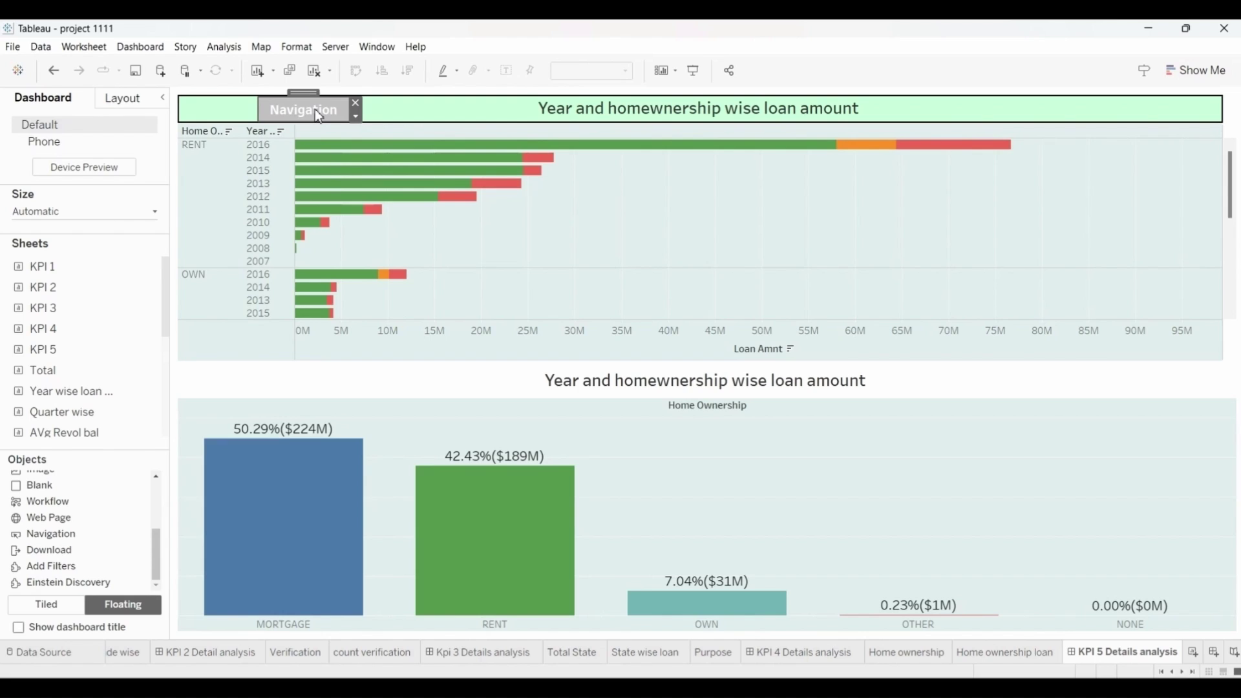
Set the target of the KPI 5 Details analysis Navigation button to Main Dashboard.
{"action": "double_click", "coordinate": [318, 117]}
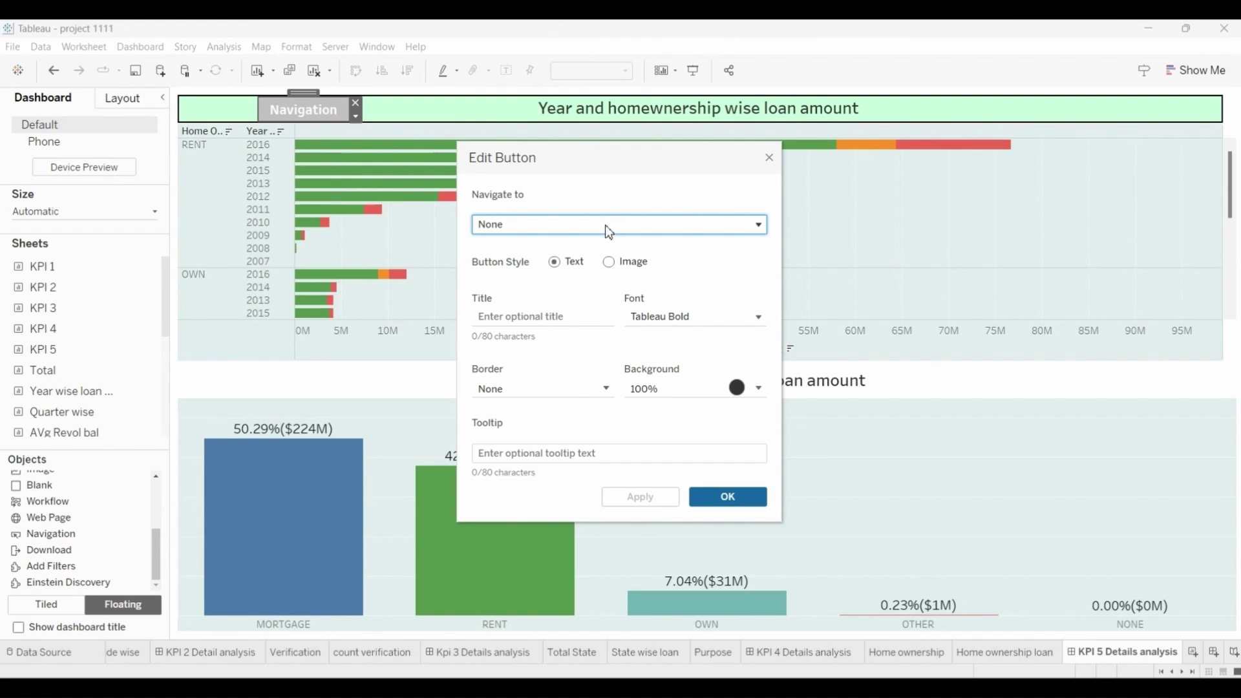
{"action": "left_click", "coordinate": [521, 227]}
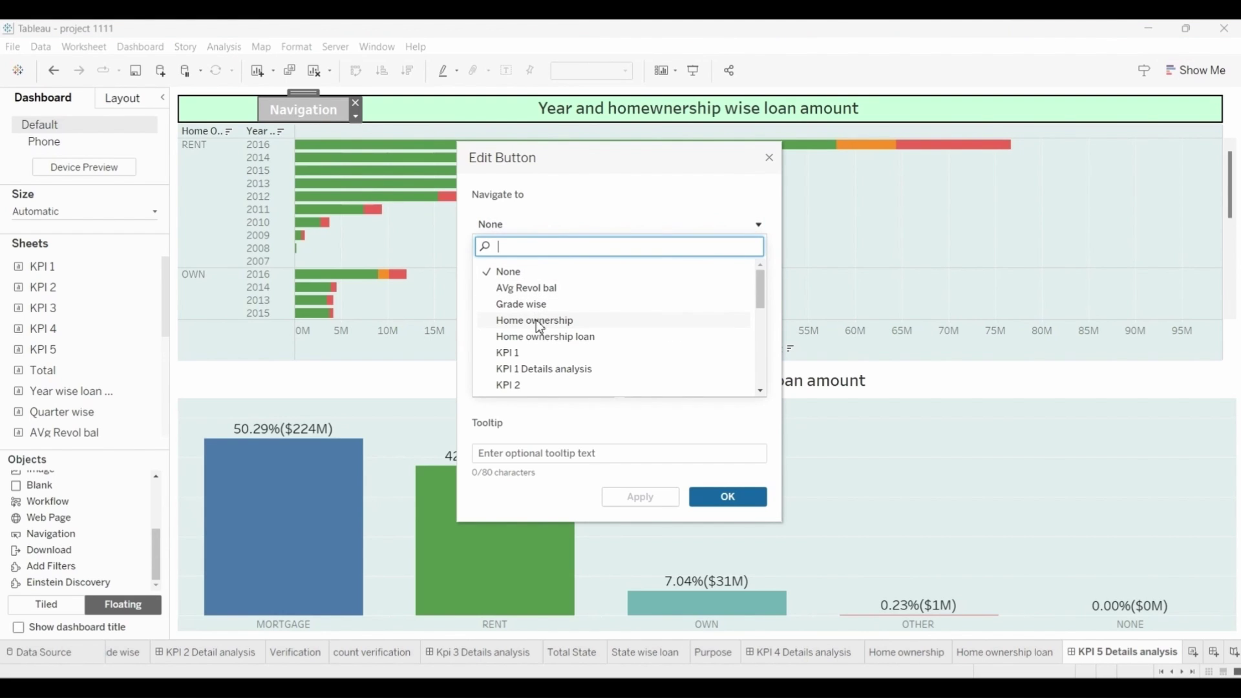
{"action": "scroll", "coordinate": [538, 328], "scroll_direction": "down", "scroll_amount": 5}
{"action": "scroll", "coordinate": [537, 328], "scroll_direction": "up", "scroll_amount": 5}
{"action": "scroll", "coordinate": [535, 330], "scroll_direction": "down", "scroll_amount": 3}
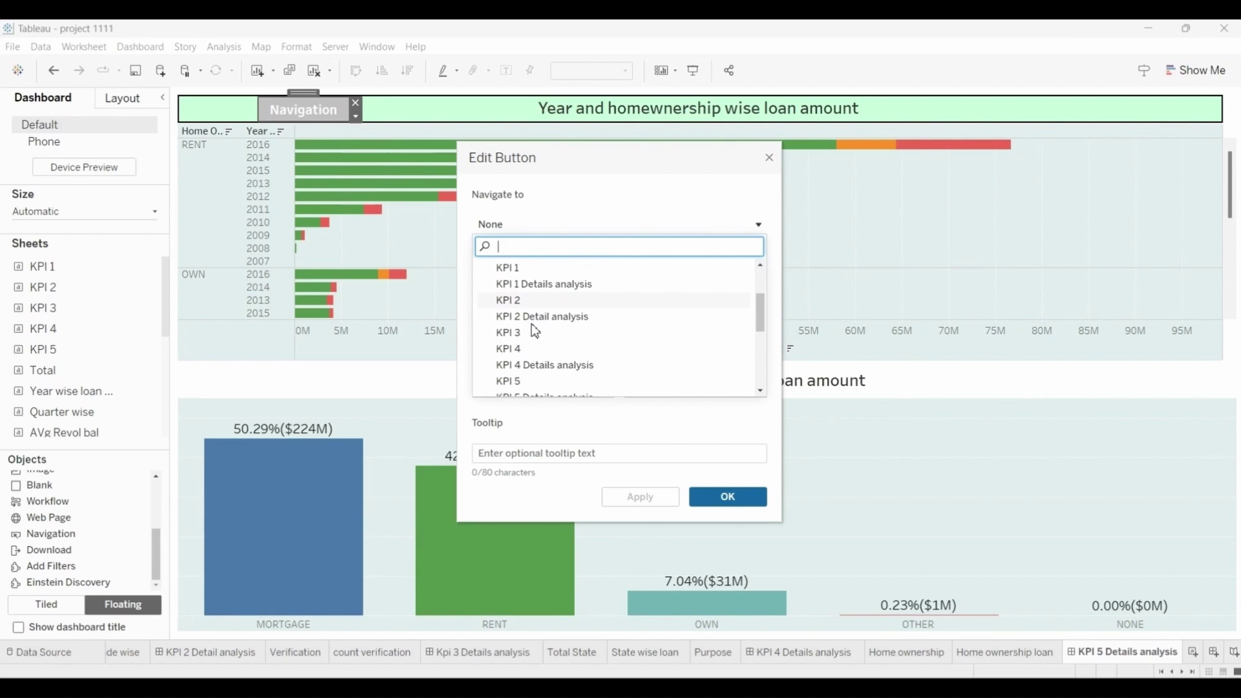
{"action": "type", "text": "ma"}
{"action": "left_click", "coordinate": [561, 273]}
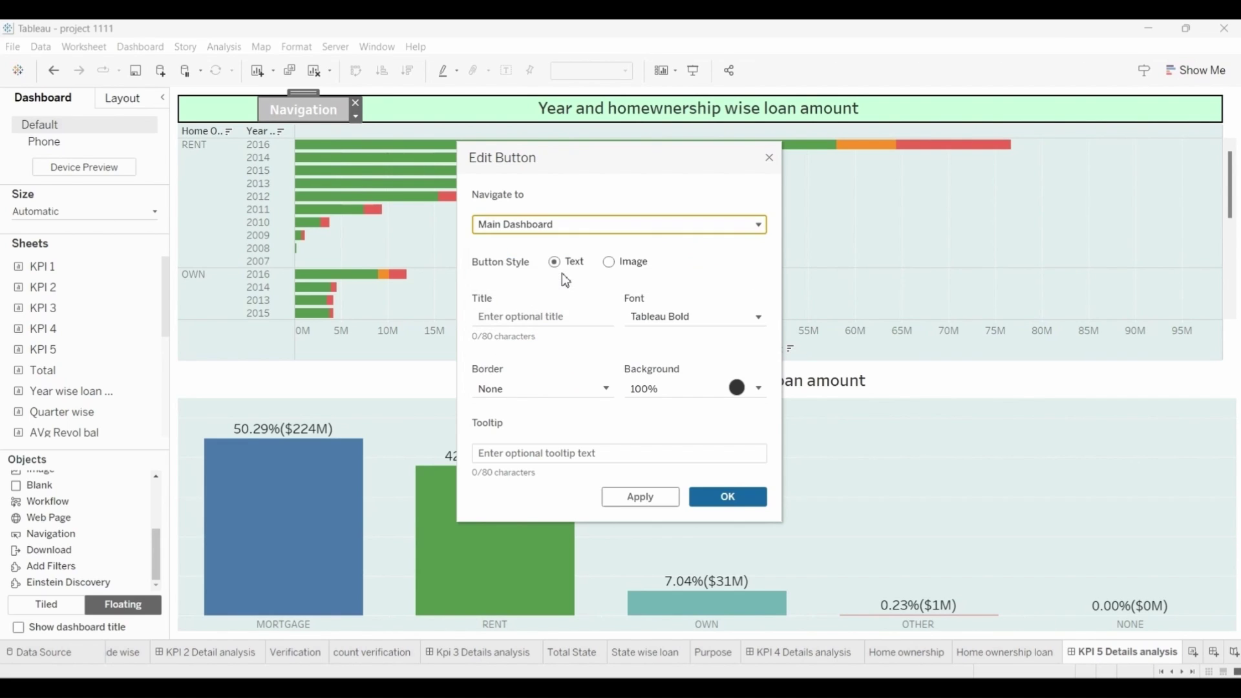
Give the KPI 5 Details analysis Navigation button the Image style with the back.png picture.
{"action": "left_click", "coordinate": [608, 261]}
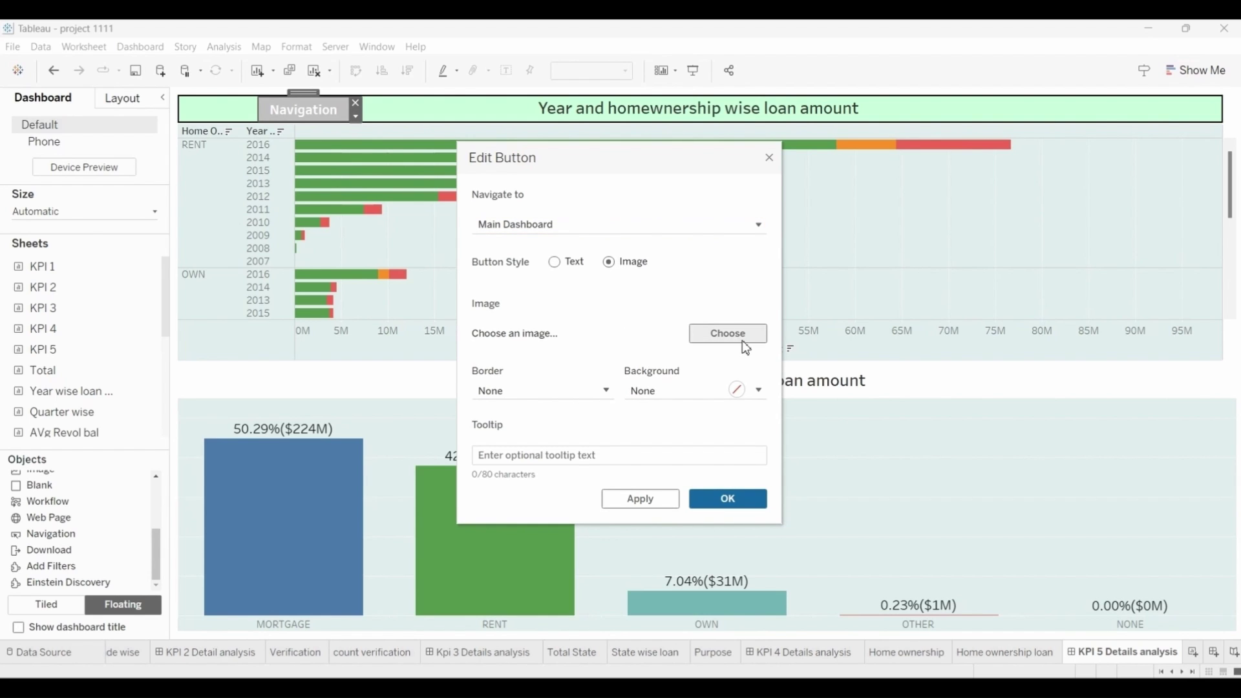
{"action": "left_click", "coordinate": [739, 337]}
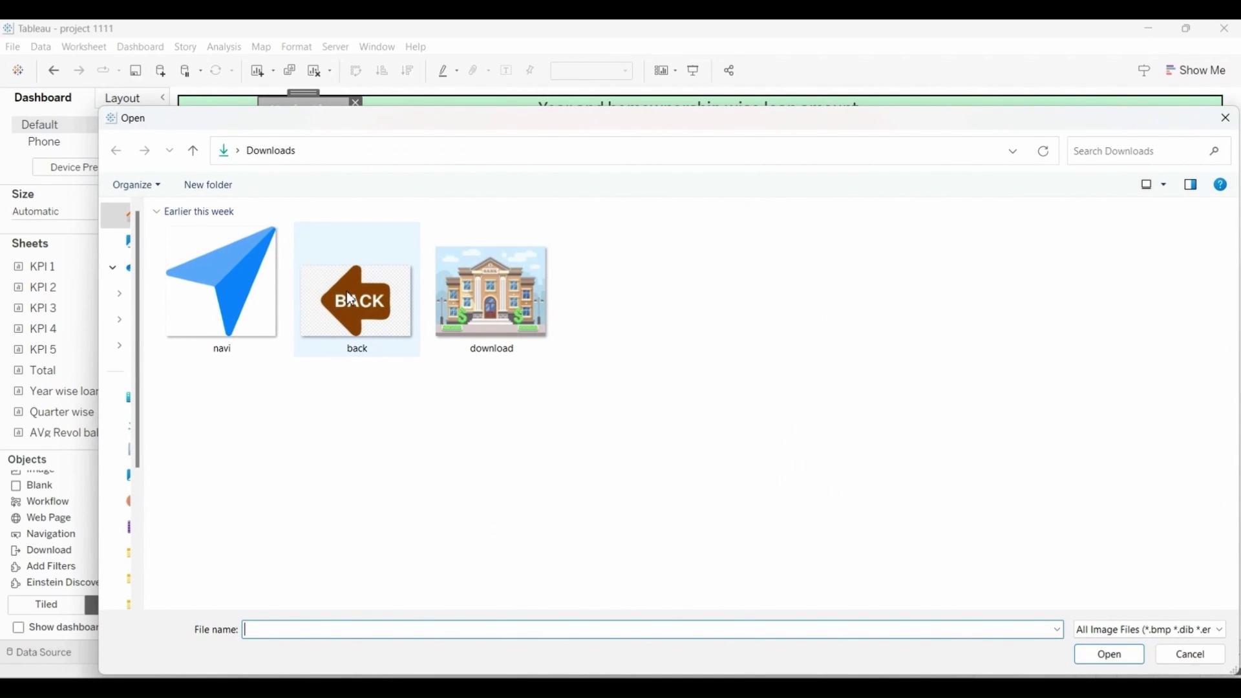
{"action": "double_click", "coordinate": [347, 292]}
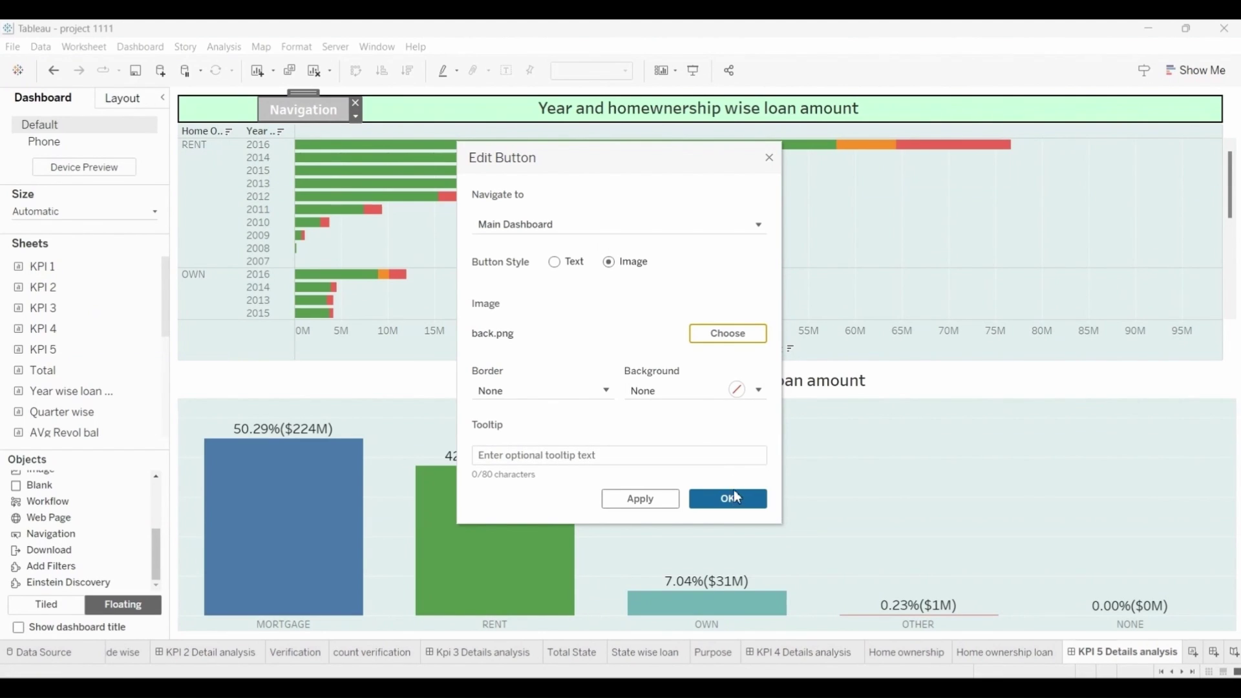
{"action": "left_click", "coordinate": [735, 498]}
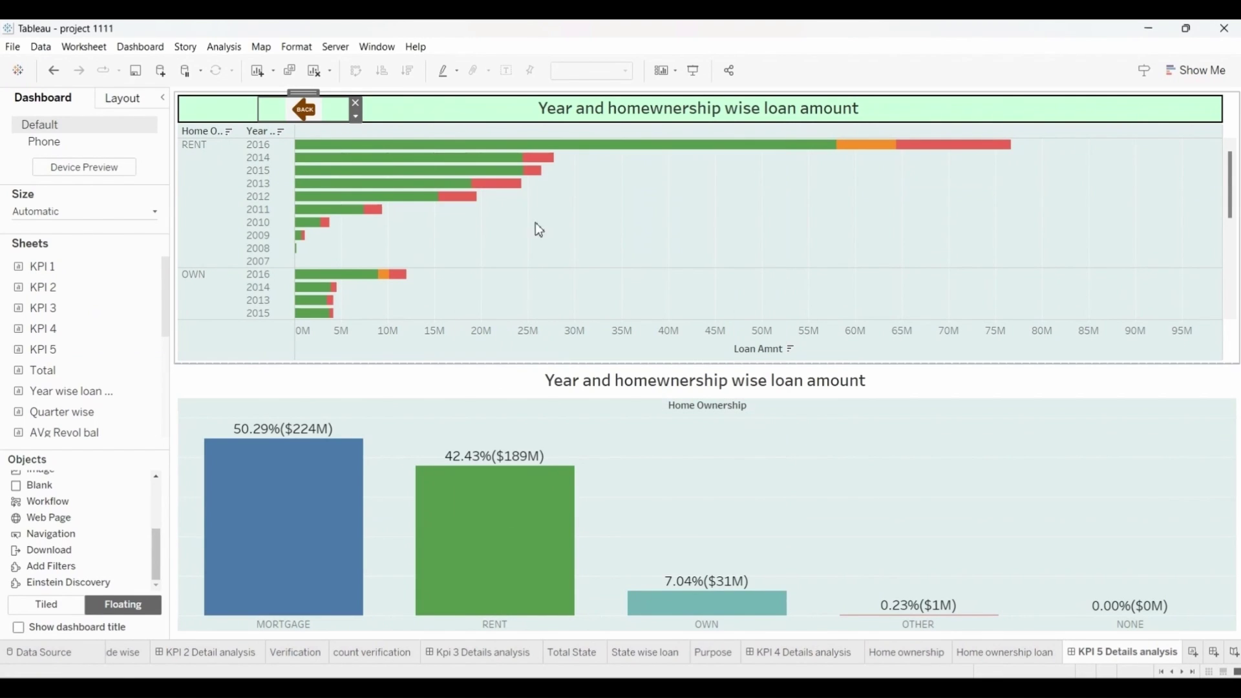
Follow the BACK button to Main Dashboard and fit a floating Navigation button into the Grade & Sub-grade wise revol balance title bar.
{"action": "left_click", "coordinate": [299, 107], "text": "alt"}
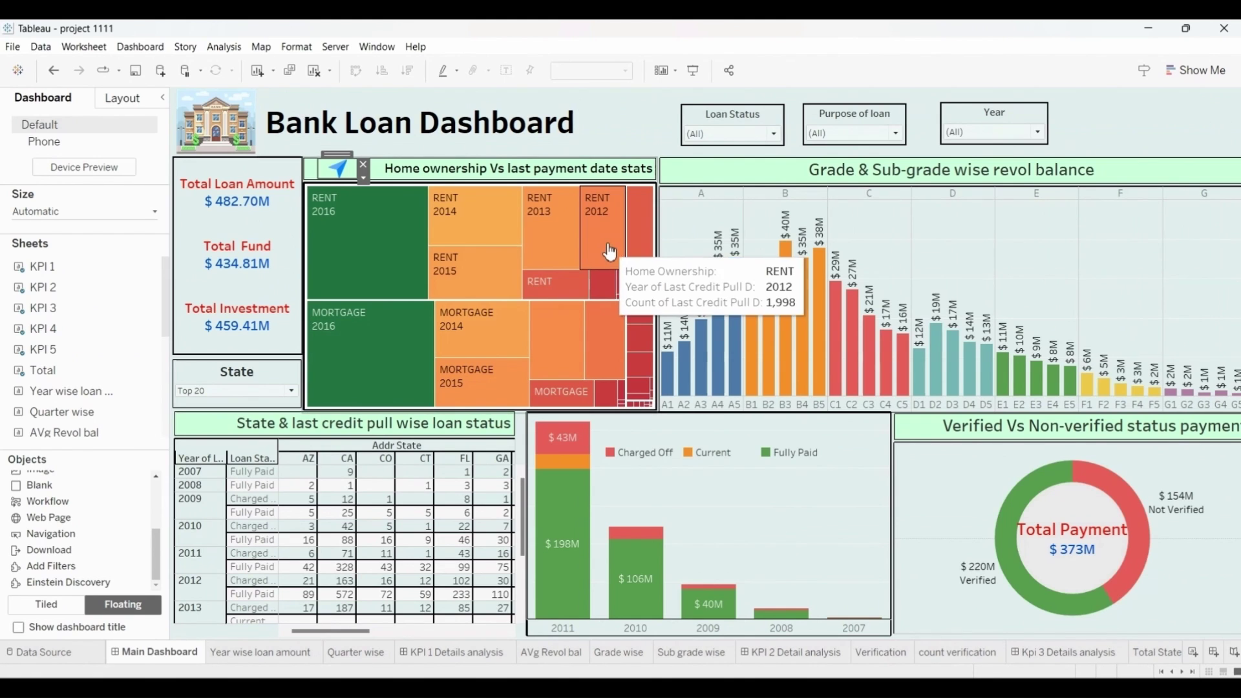
{"action": "left_click", "coordinate": [634, 130]}
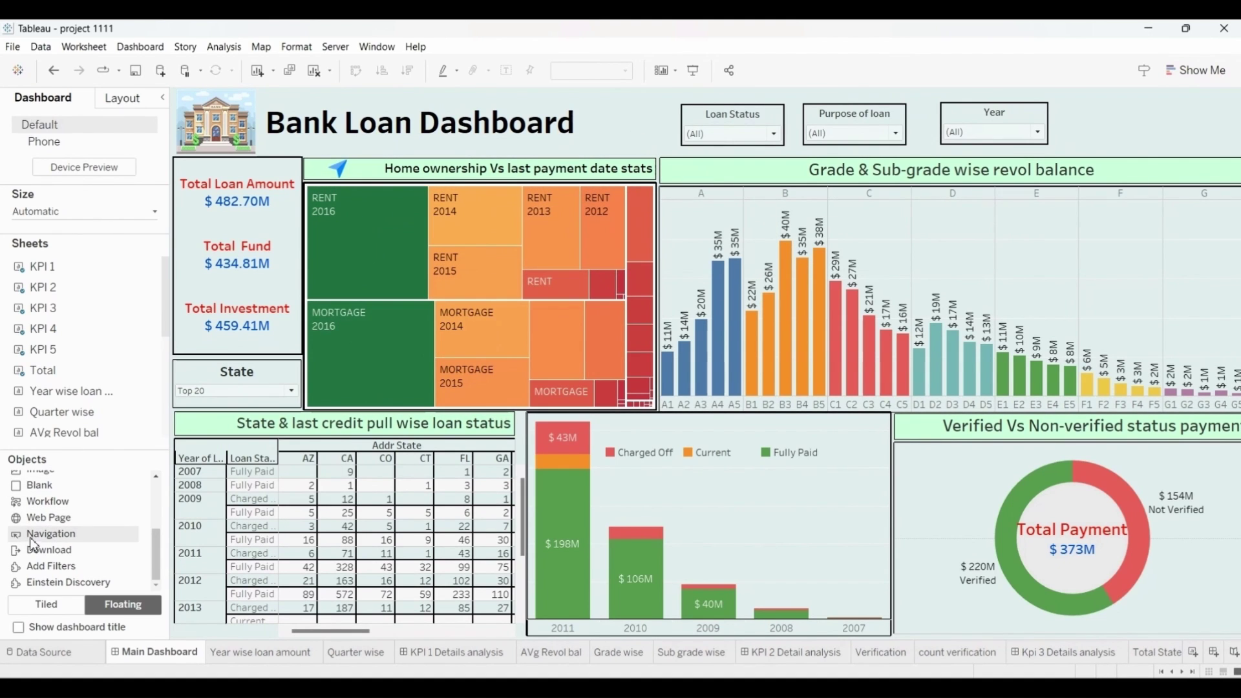
{"action": "left_click_drag", "start_coordinate": [29, 536], "coordinate": [666, 161]}
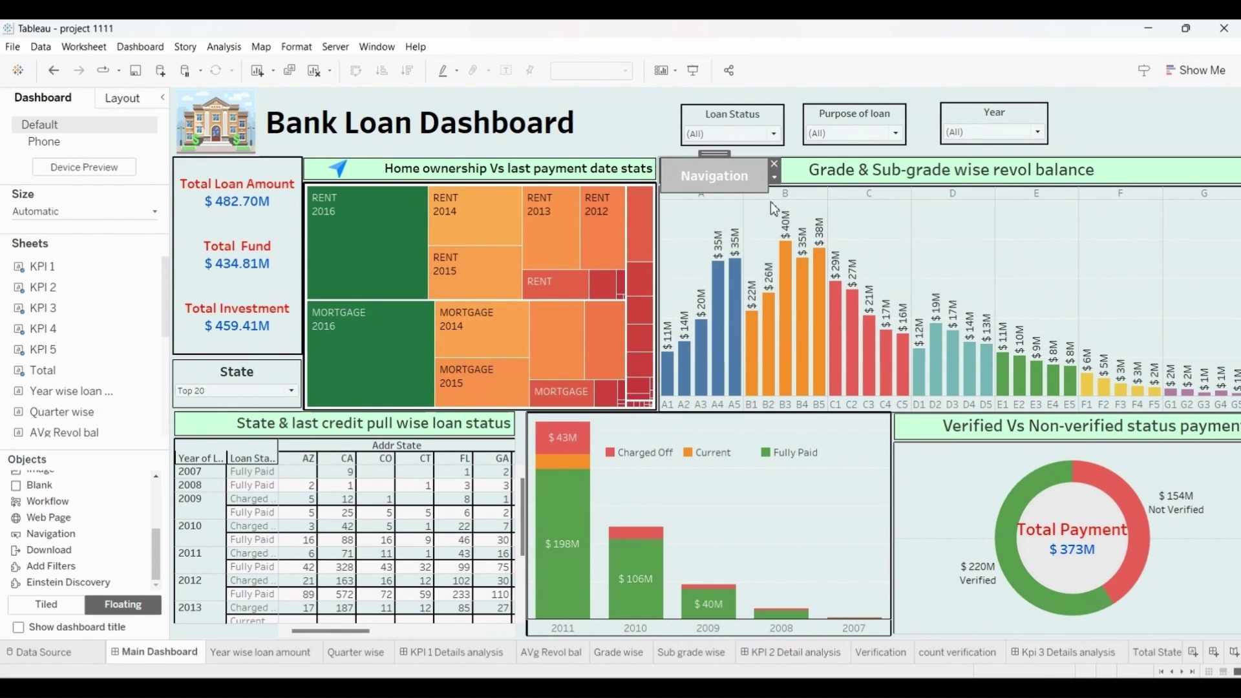
{"action": "left_click_drag", "start_coordinate": [764, 189], "coordinate": [779, 184]}
Set the target of the Grade & Sub-grade chart's Navigation button to KPI 2 Detail analysis.
{"action": "double_click", "coordinate": [734, 172]}
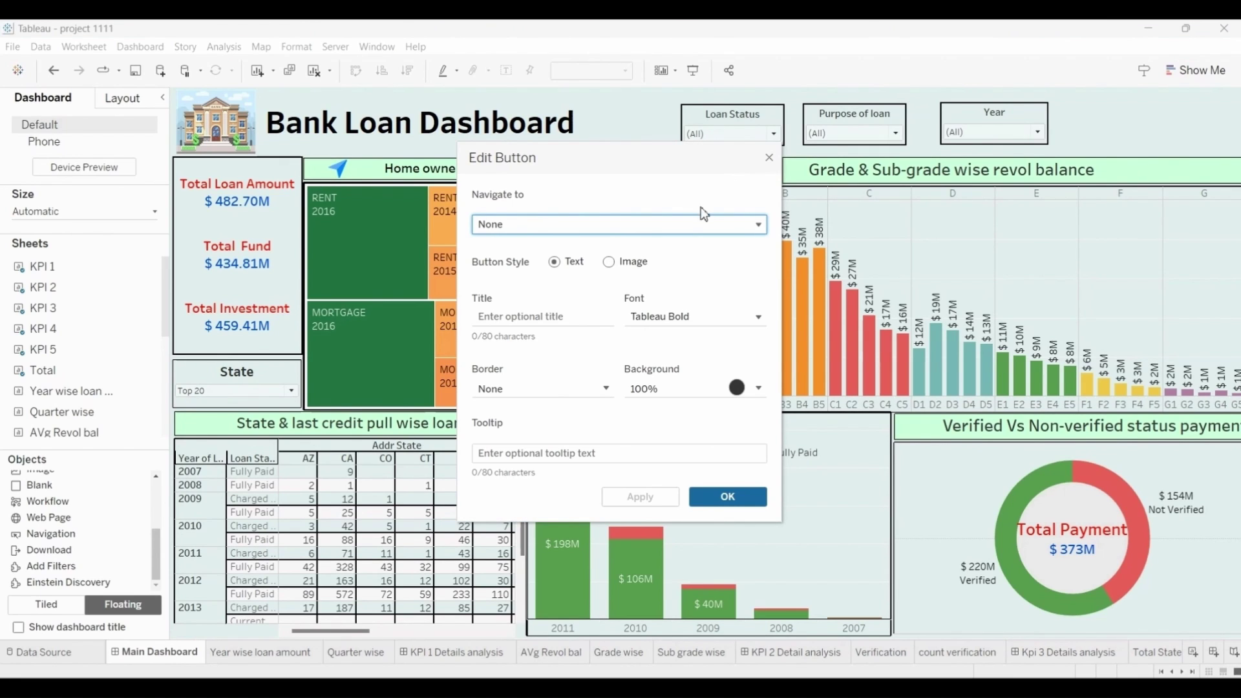
{"action": "left_click", "coordinate": [769, 157]}
{"action": "mouse_move", "coordinate": [46, 287]}
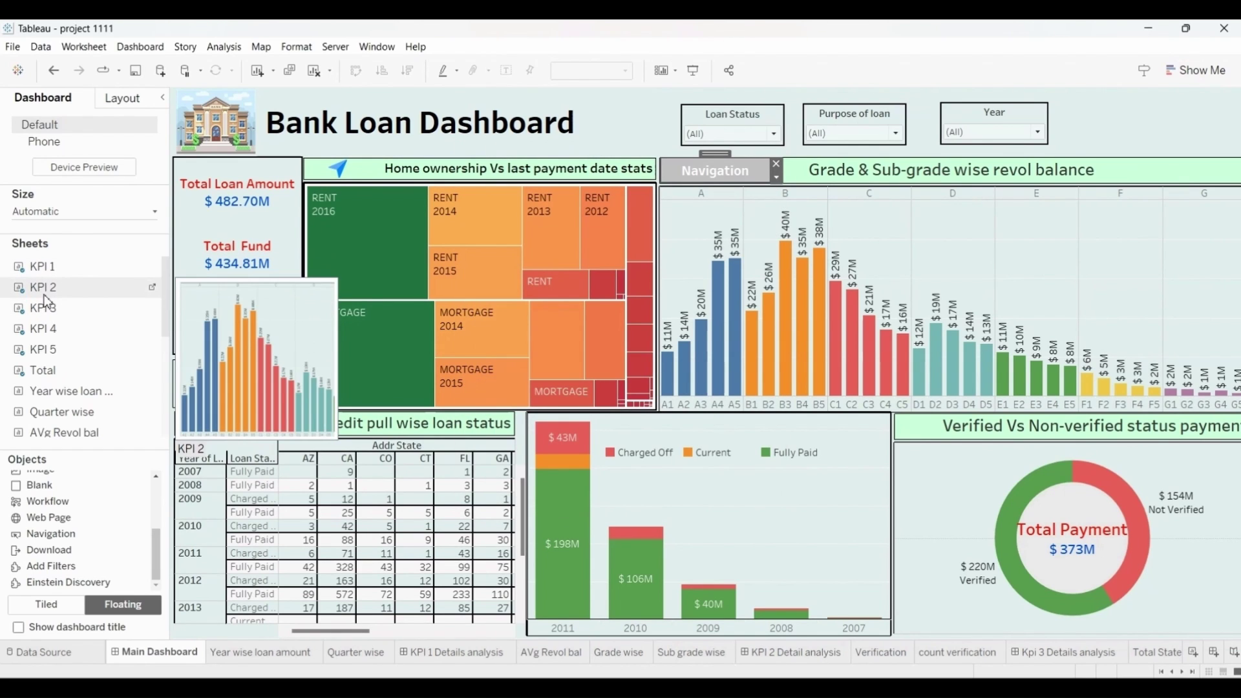
{"action": "double_click", "coordinate": [710, 173]}
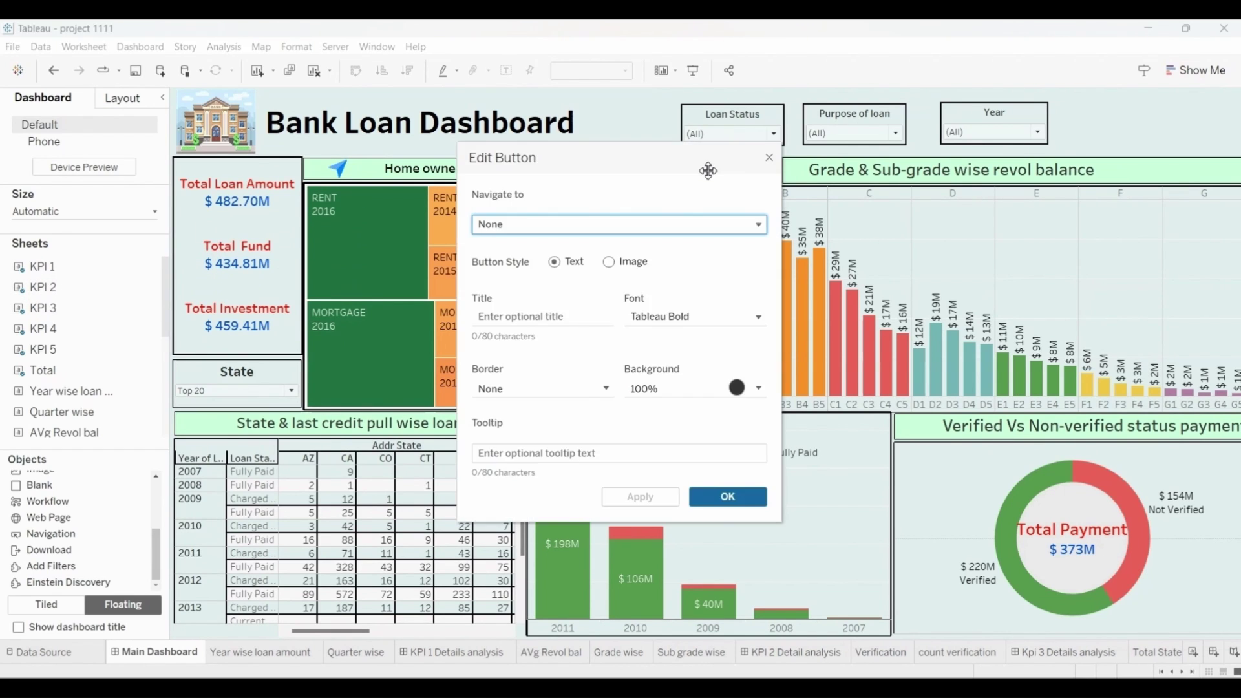
{"action": "left_click", "coordinate": [631, 227]}
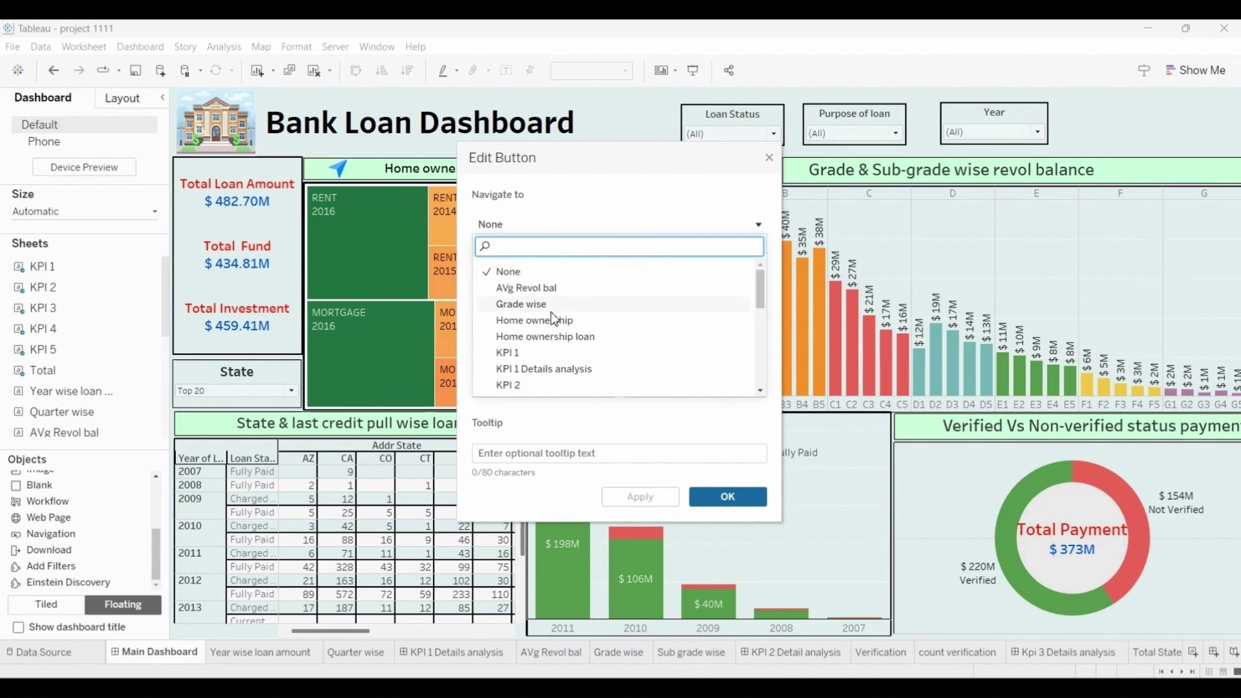
{"action": "scroll", "coordinate": [537, 376], "scroll_direction": "down", "scroll_amount": 2}
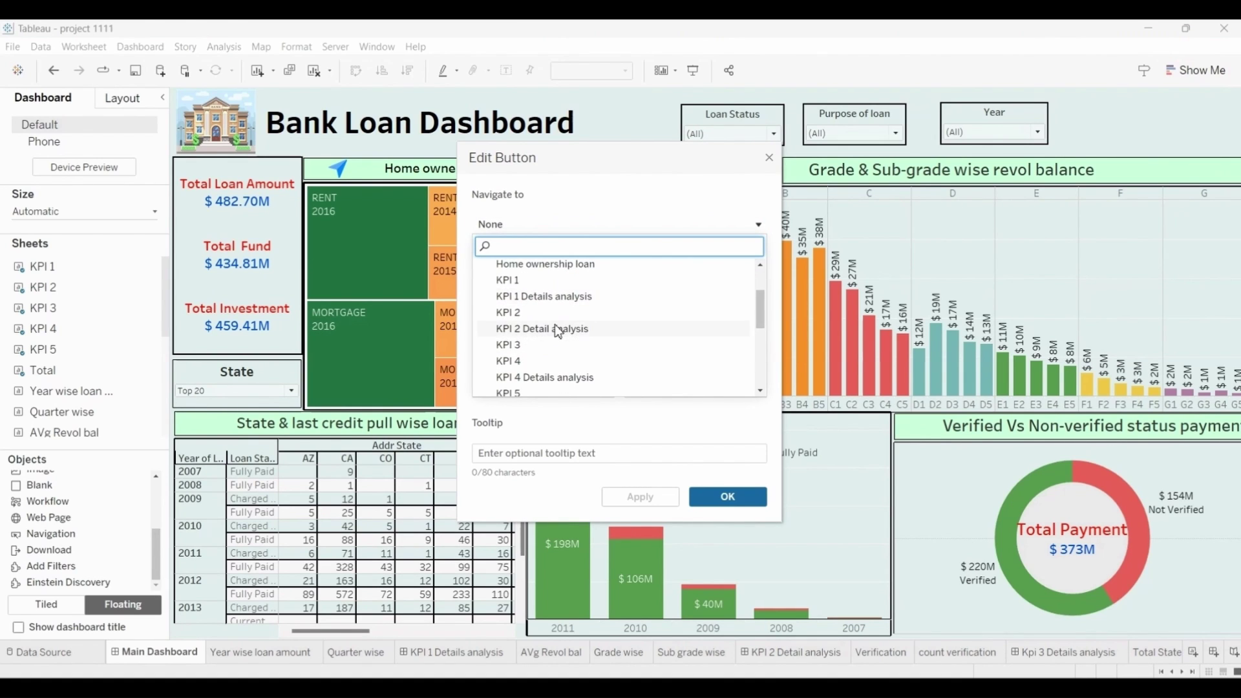
{"action": "left_click", "coordinate": [558, 330]}
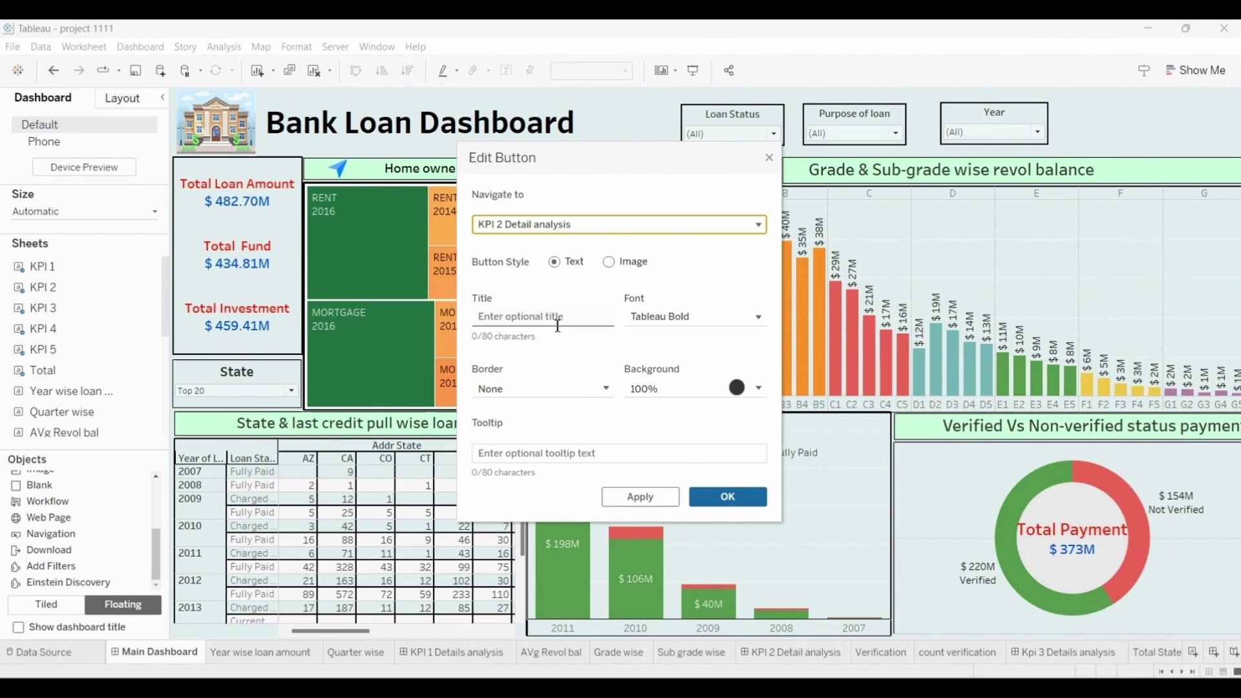
Give the Grade & Sub-grade chart's Navigation button the Image style with the navi.png picture.
{"action": "left_click", "coordinate": [632, 263]}
{"action": "left_click", "coordinate": [725, 333]}
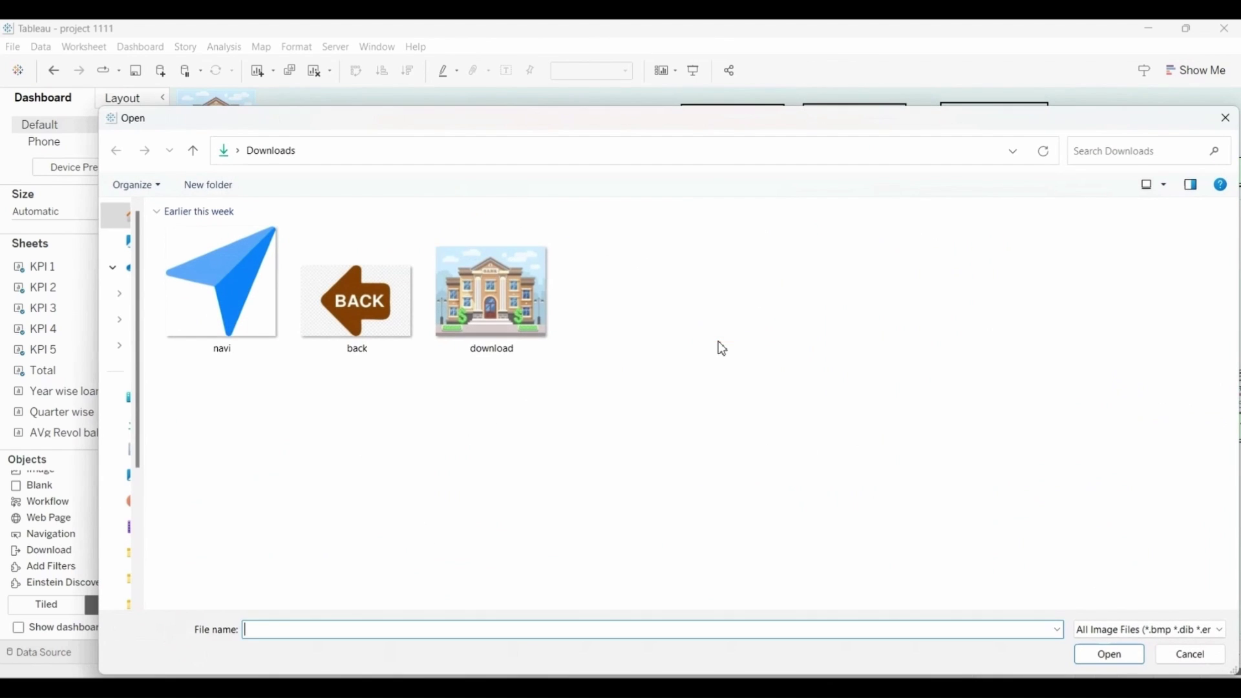
{"action": "left_click", "coordinate": [239, 286]}
{"action": "double_click", "coordinate": [238, 286]}
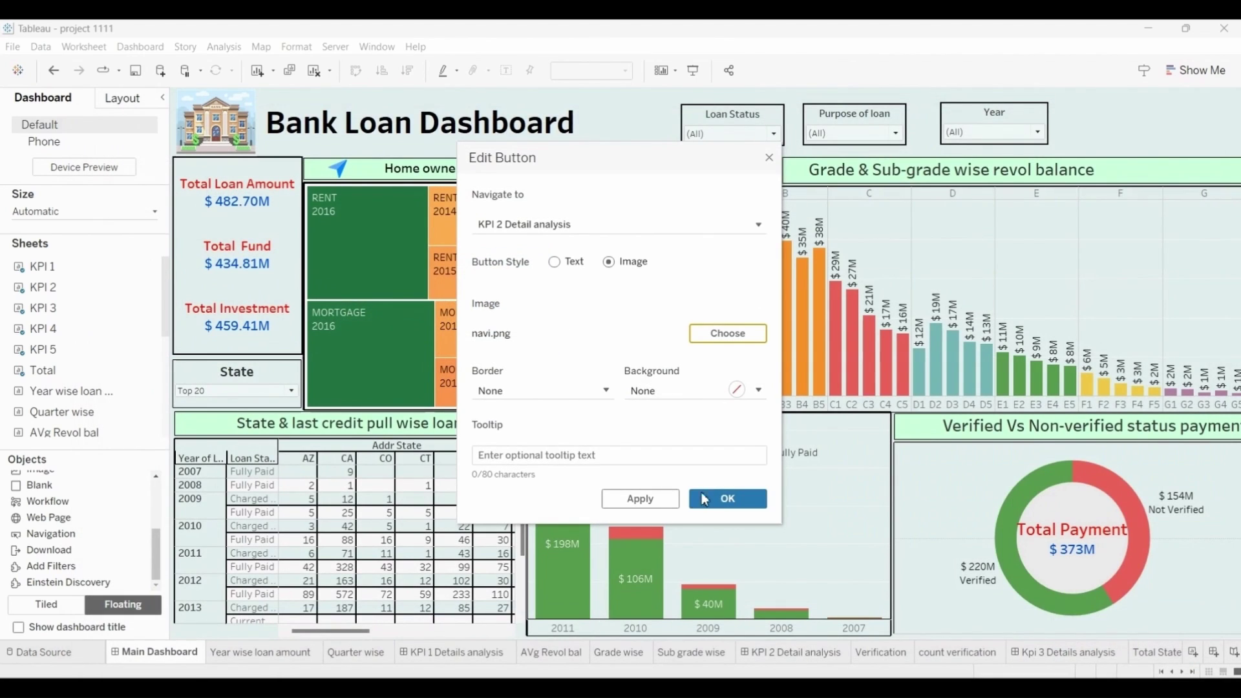
{"action": "left_click", "coordinate": [724, 501]}
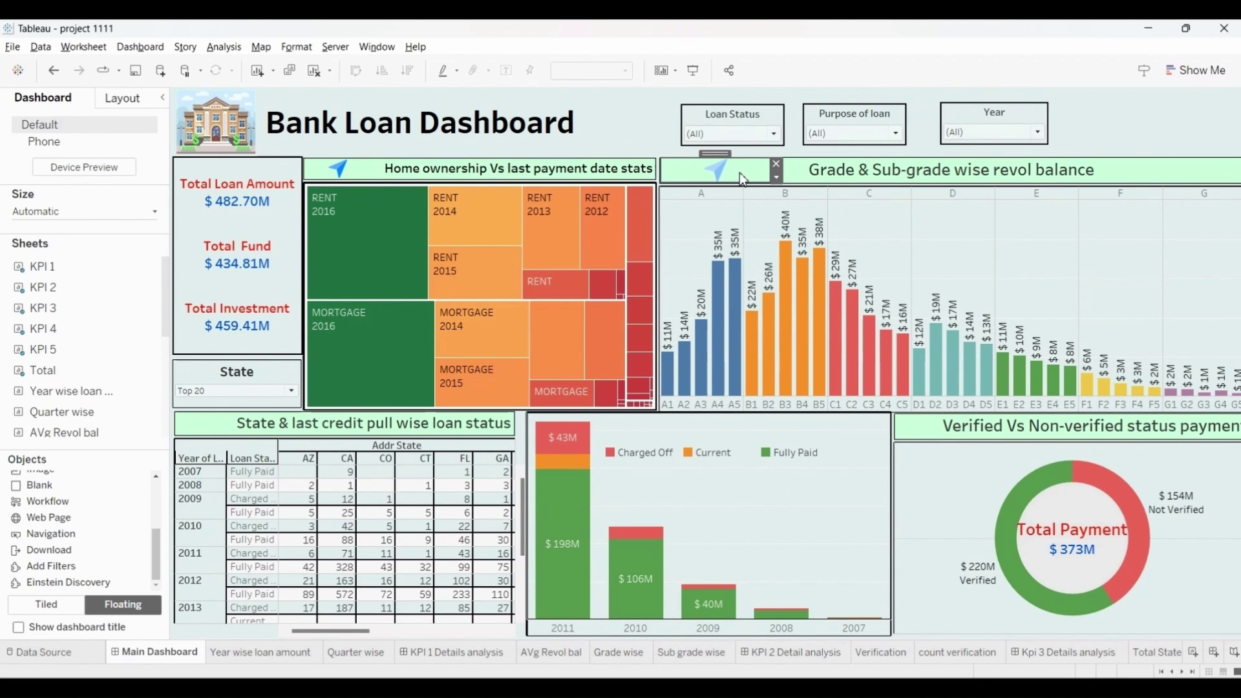
Follow the button to KPI 2 Detail analysis, placing a floating Navigation button beside the Grade wise title with Main Dashboard as its target.
{"action": "left_click", "coordinate": [739, 172], "text": "alt"}
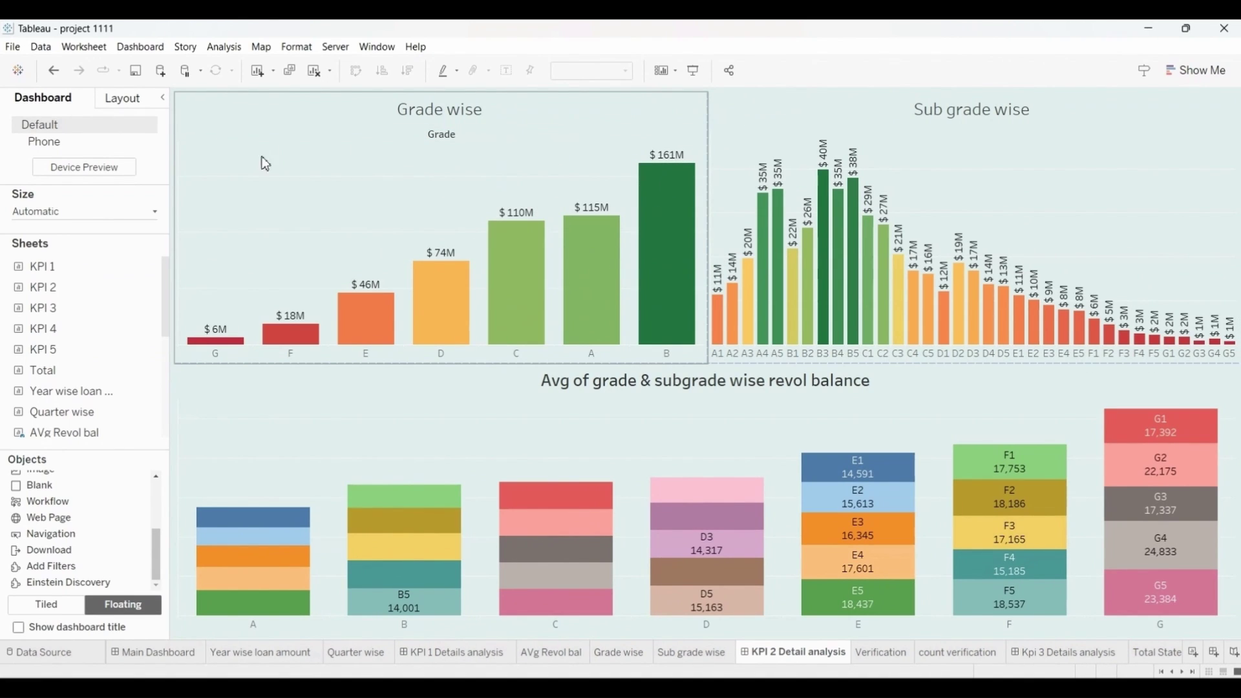
{"action": "left_click_drag", "start_coordinate": [40, 536], "coordinate": [192, 95]}
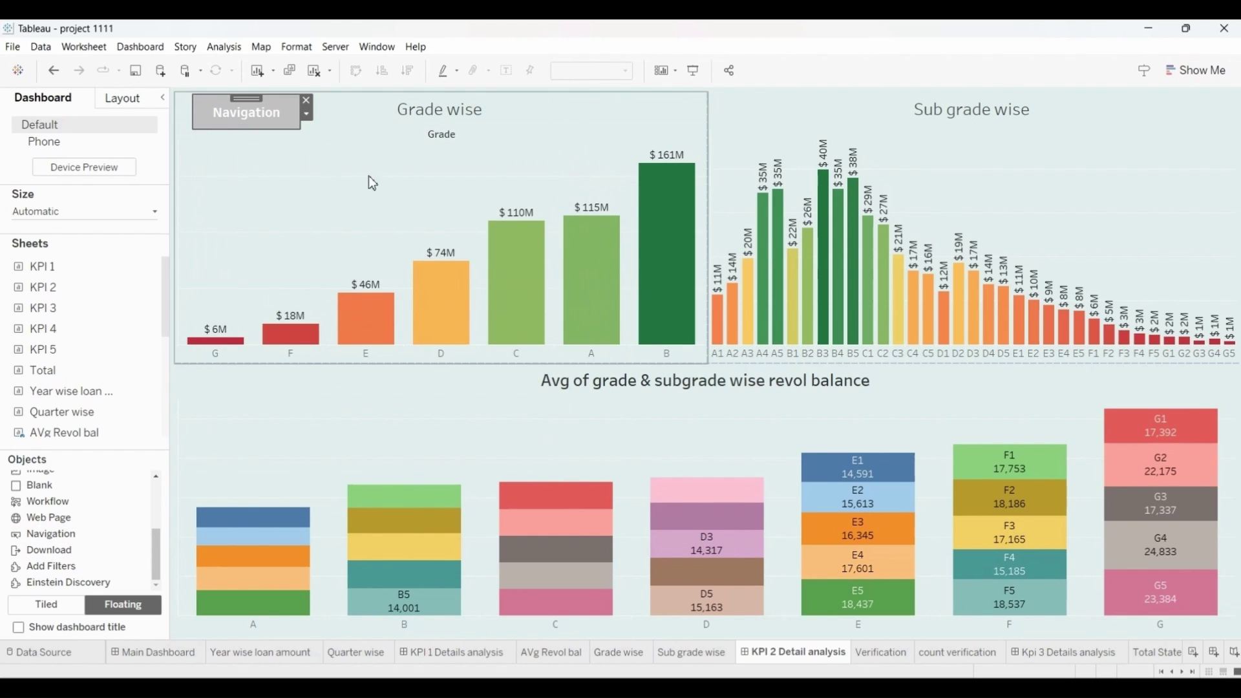
{"action": "double_click", "coordinate": [263, 126]}
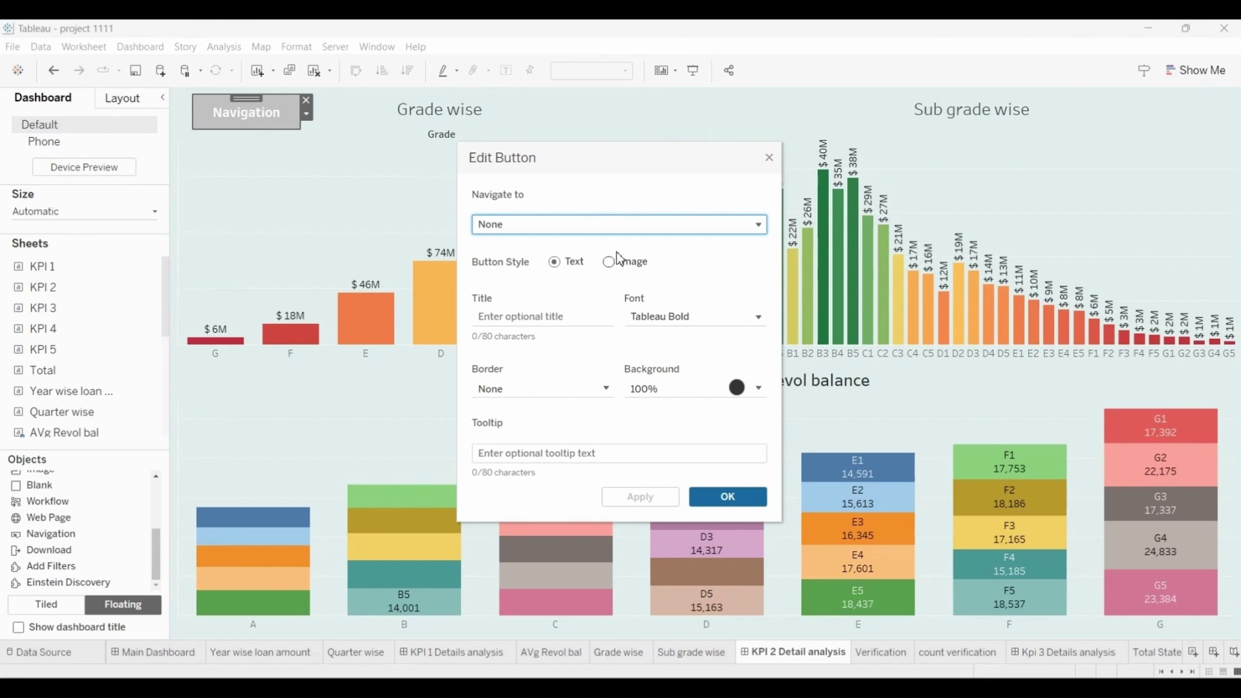
{"action": "left_click", "coordinate": [595, 231]}
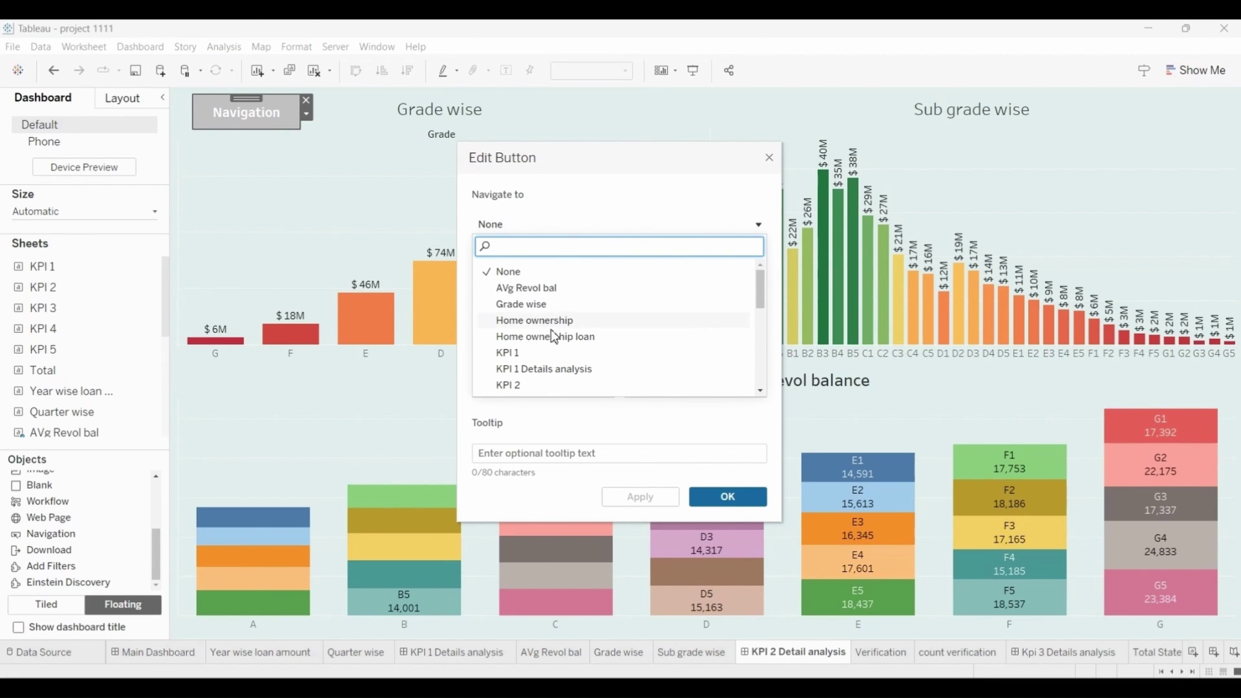
{"action": "scroll", "coordinate": [553, 336], "scroll_direction": "down", "scroll_amount": 3}
{"action": "scroll", "coordinate": [554, 338], "scroll_direction": "down", "scroll_amount": 3}
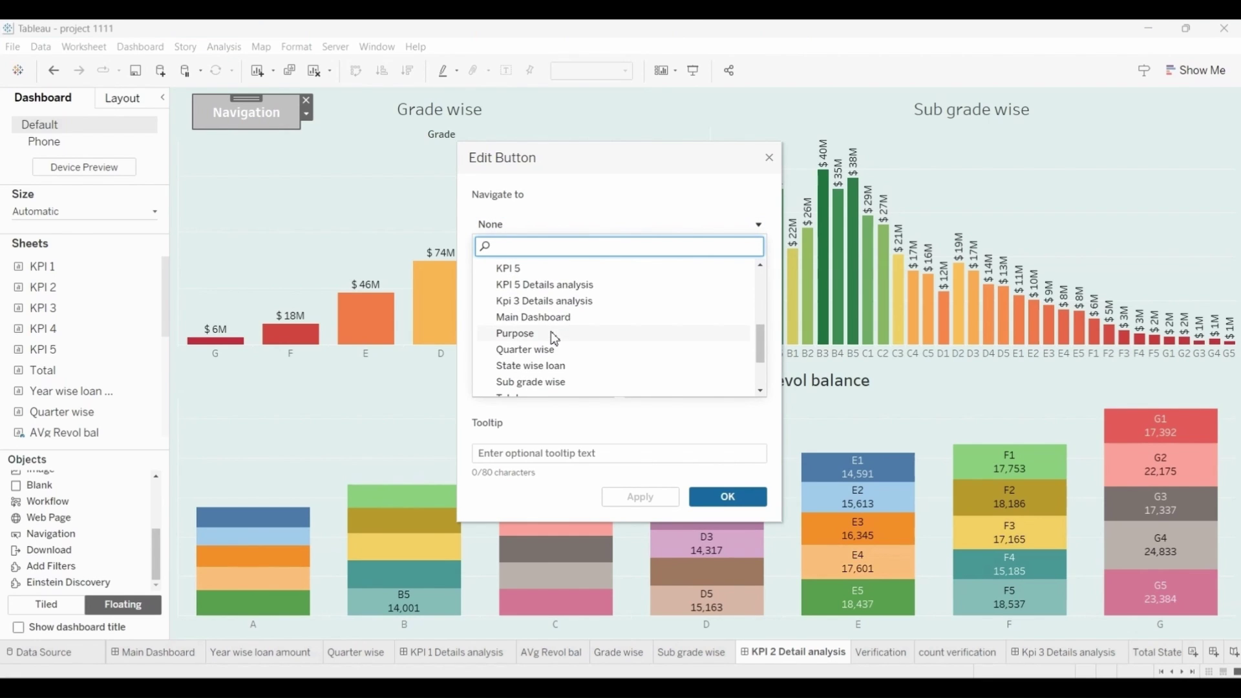
{"action": "left_click", "coordinate": [548, 322]}
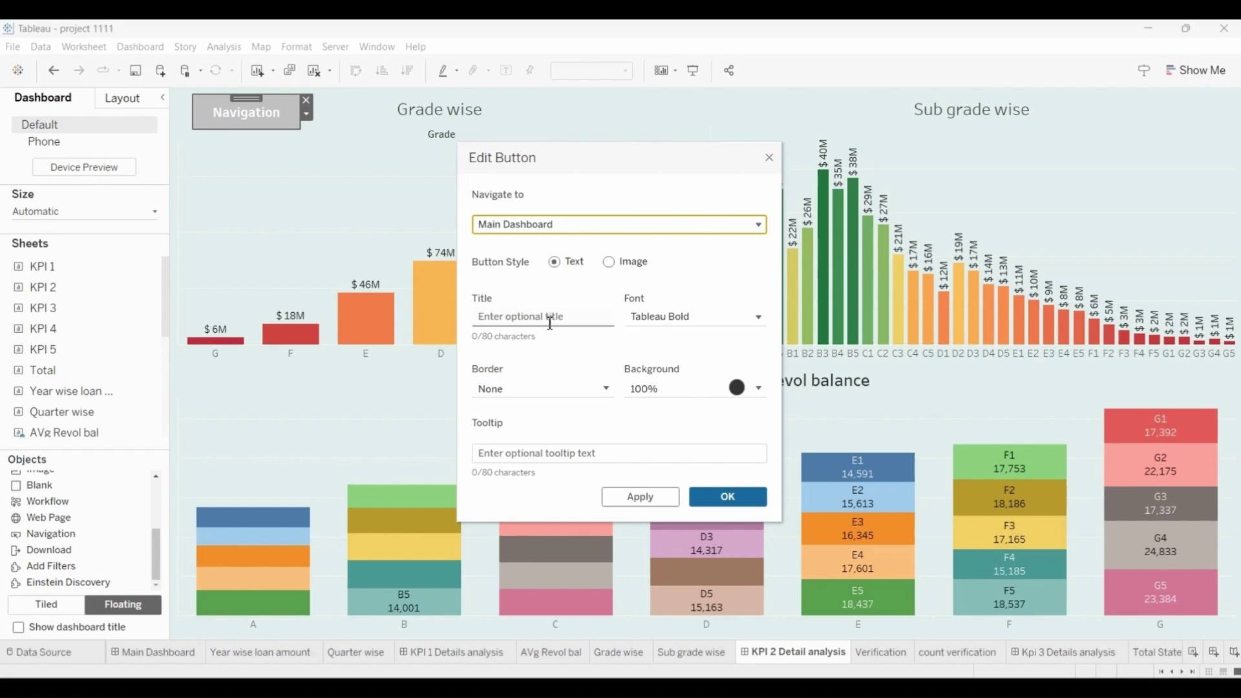
Give the KPI 2 Detail analysis Navigation button the Image style with back.png and follow it to Main Dashboard.
{"action": "left_click", "coordinate": [618, 268]}
{"action": "left_click", "coordinate": [742, 337]}
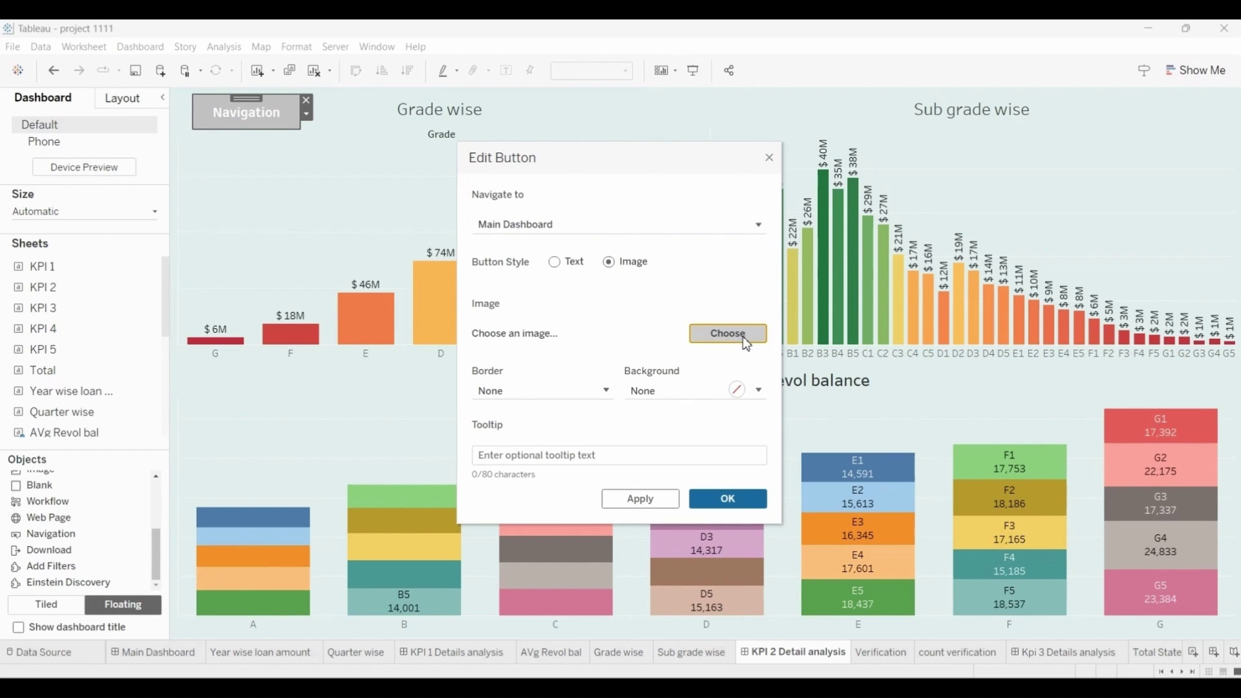
{"action": "double_click", "coordinate": [401, 312]}
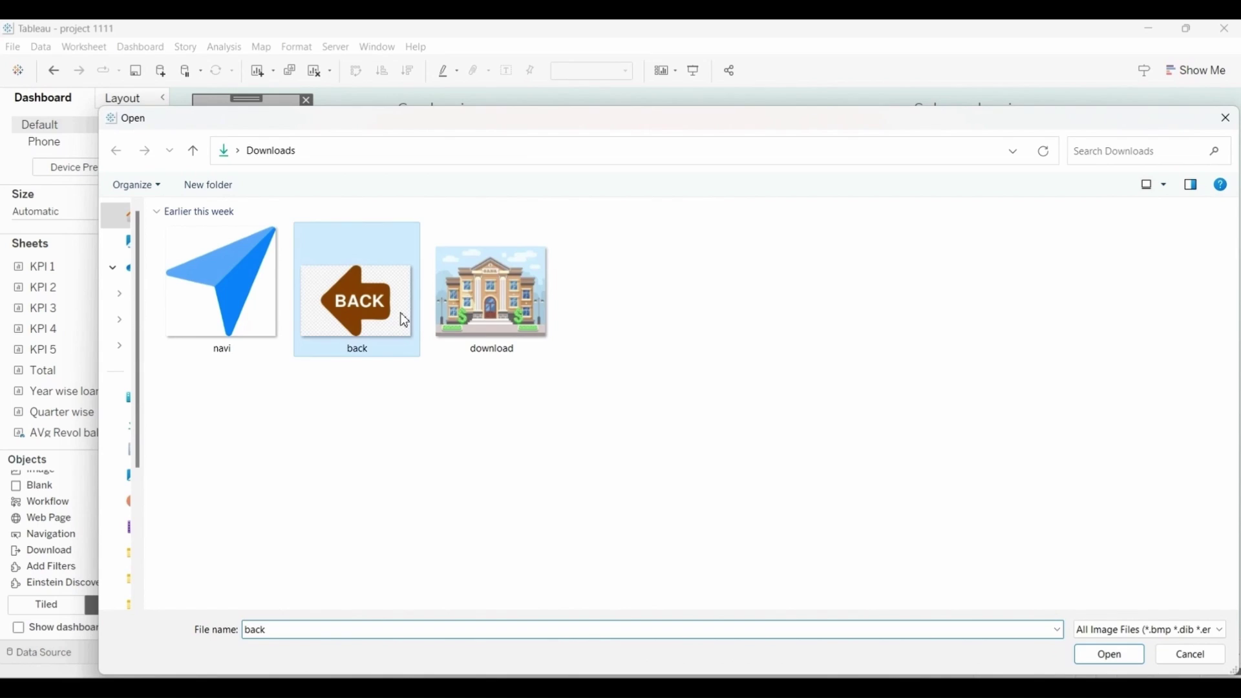
{"action": "left_click", "coordinate": [728, 498]}
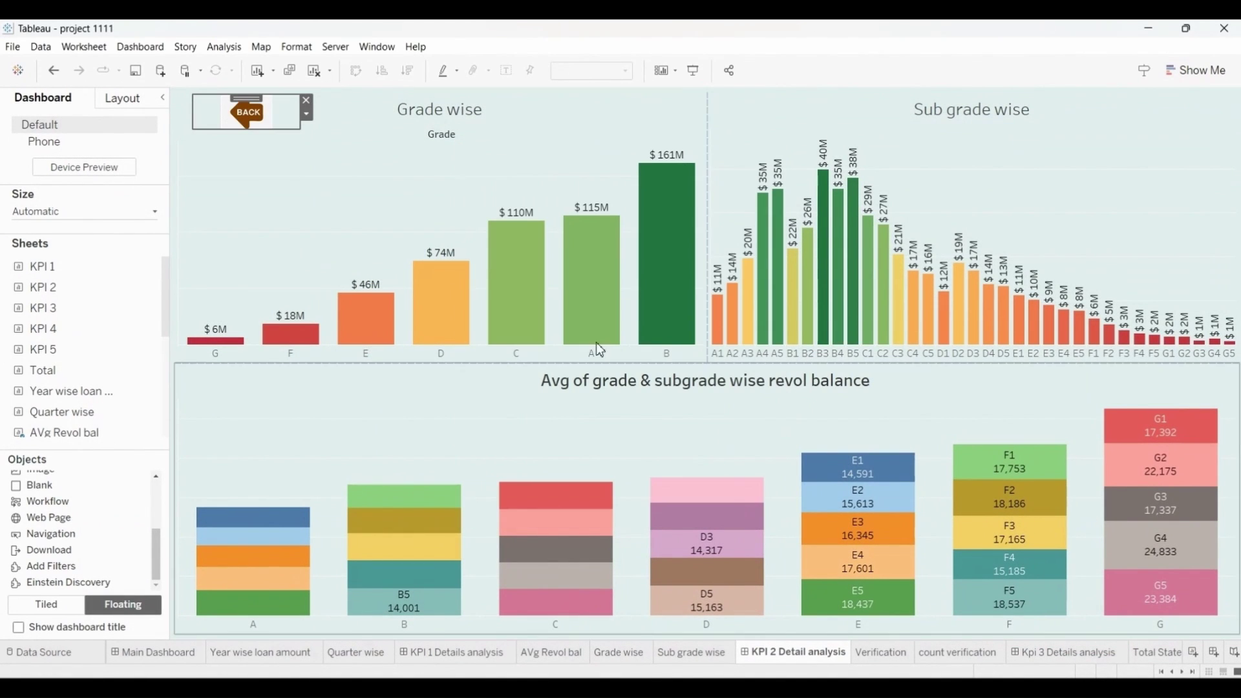
{"action": "left_click", "coordinate": [272, 123], "text": "alt"}
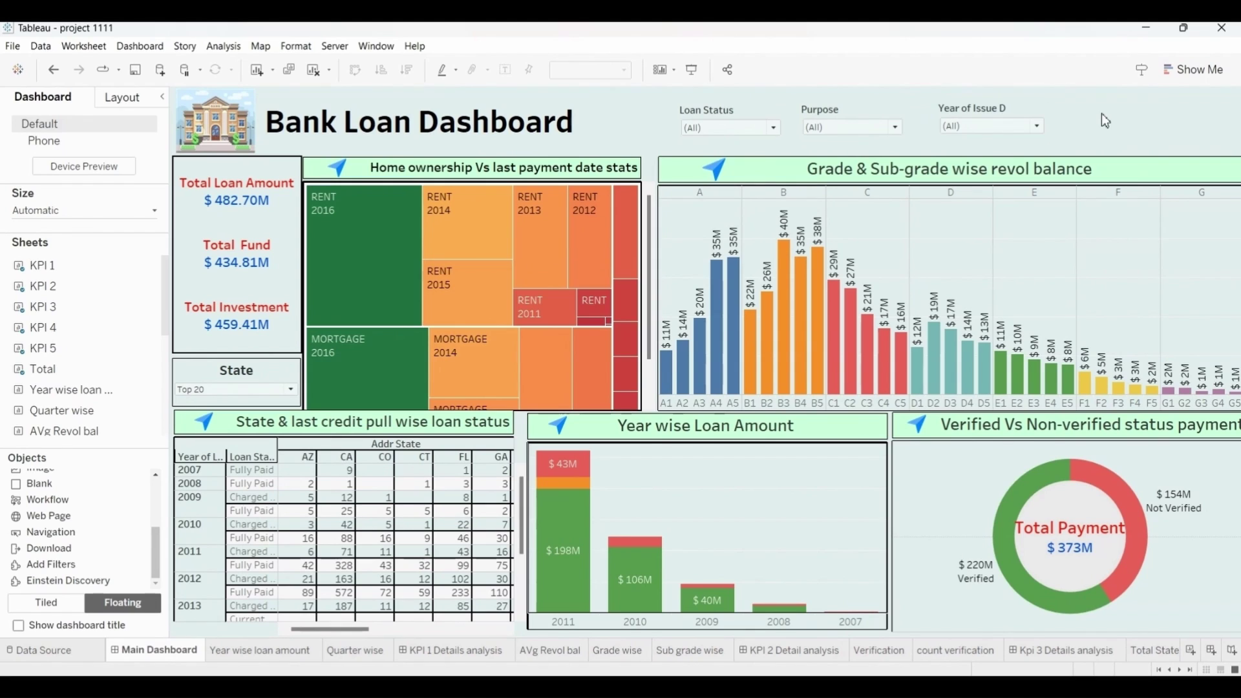
Show Main Dashboard in presentation mode and set the State selection to Top 10.
{"action": "left_click", "coordinate": [690, 71]}
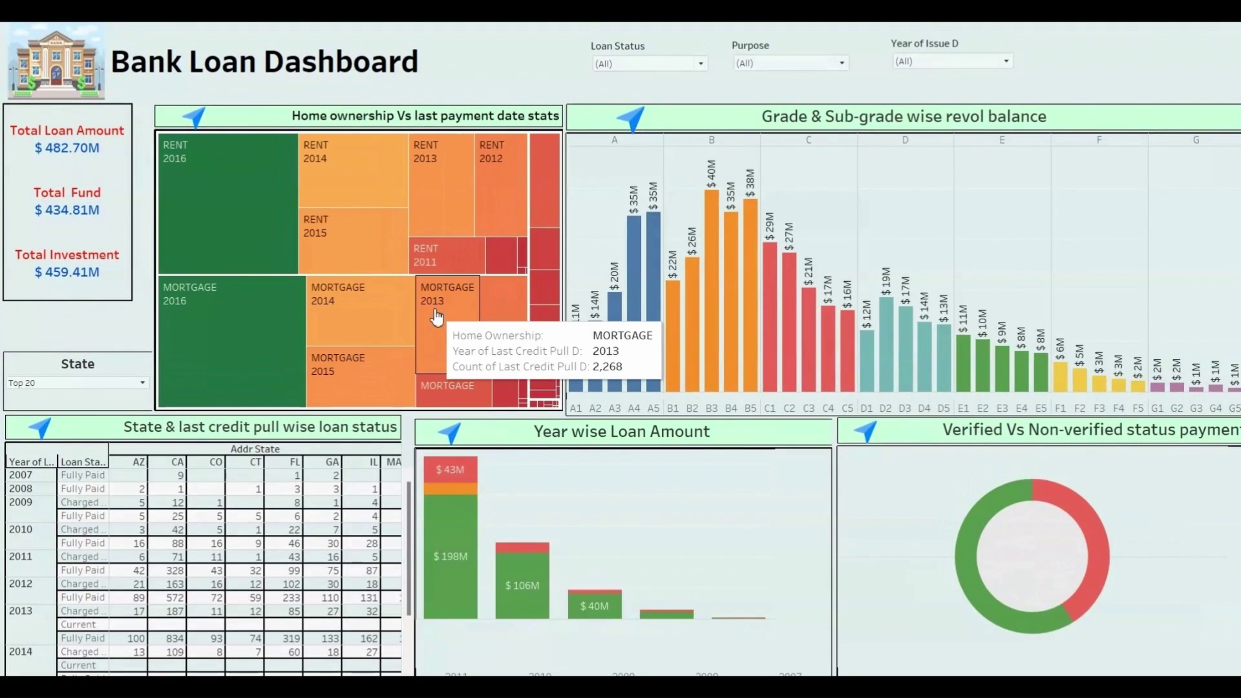
{"action": "left_click", "coordinate": [146, 386]}
{"action": "left_click", "coordinate": [64, 408]}
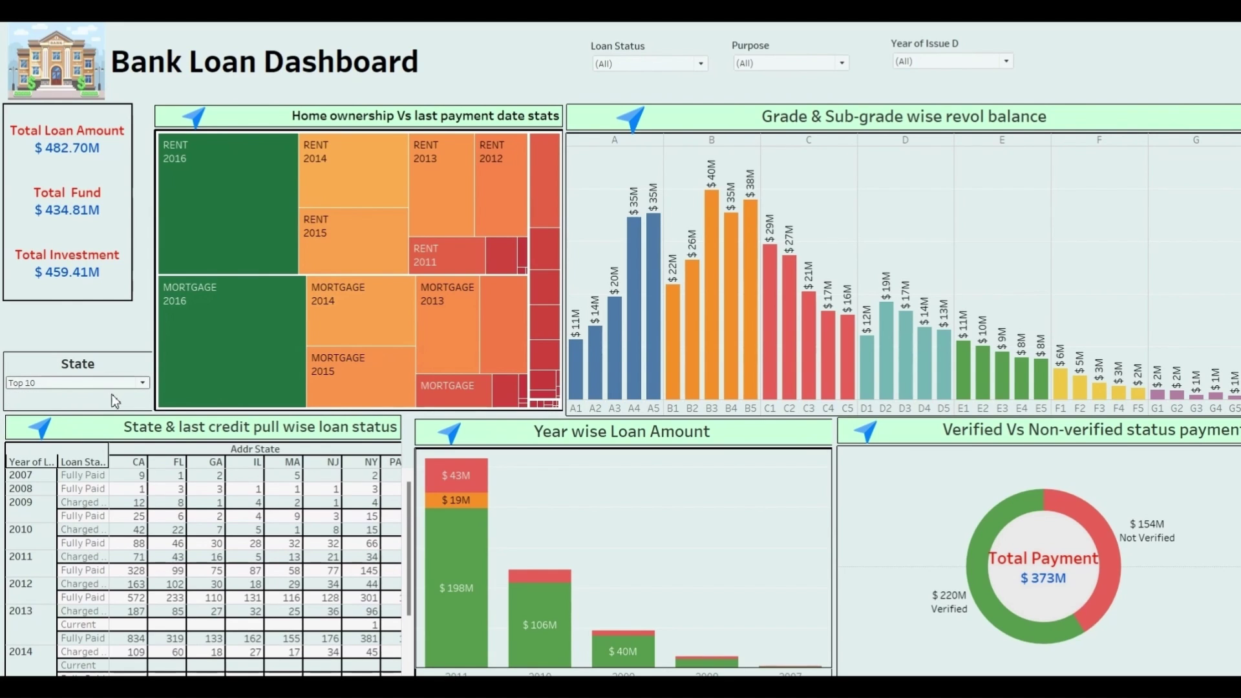
Test the navigation buttons between Main Dashboard and KPI 2 Detail analysis in both directions in presentation mode.
{"action": "left_click", "coordinate": [635, 122]}
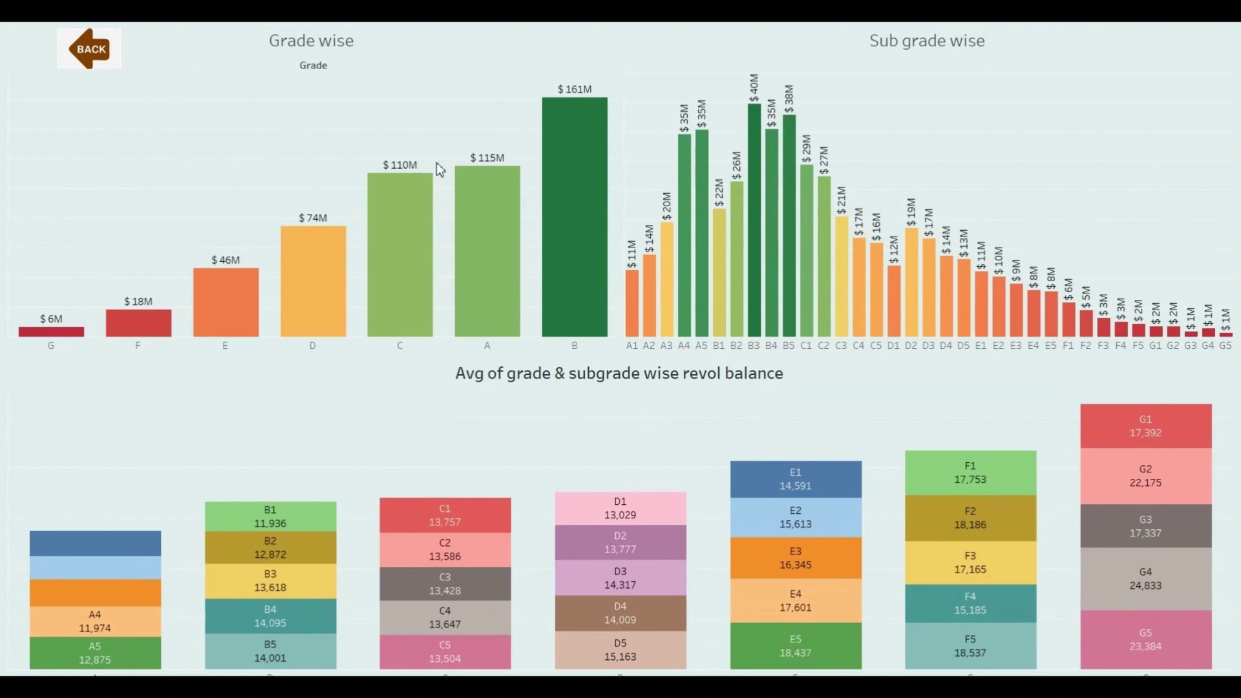
{"action": "key", "text": "Escape"}
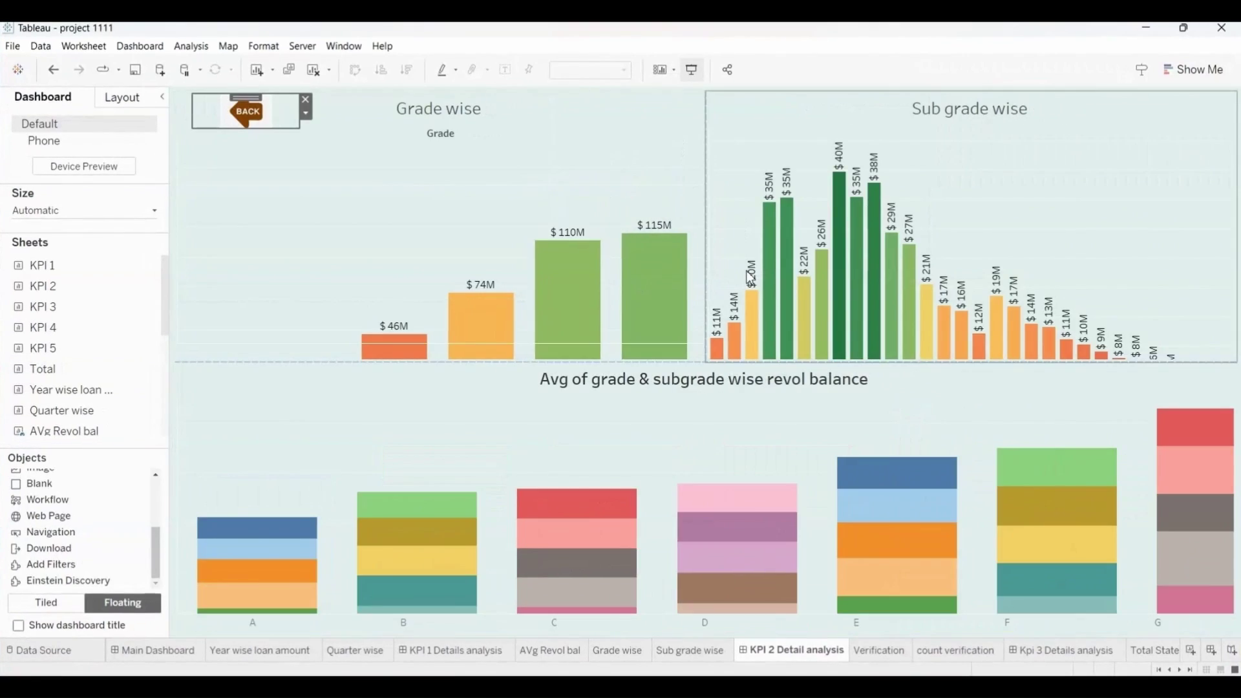
{"action": "left_click", "coordinate": [691, 70]}
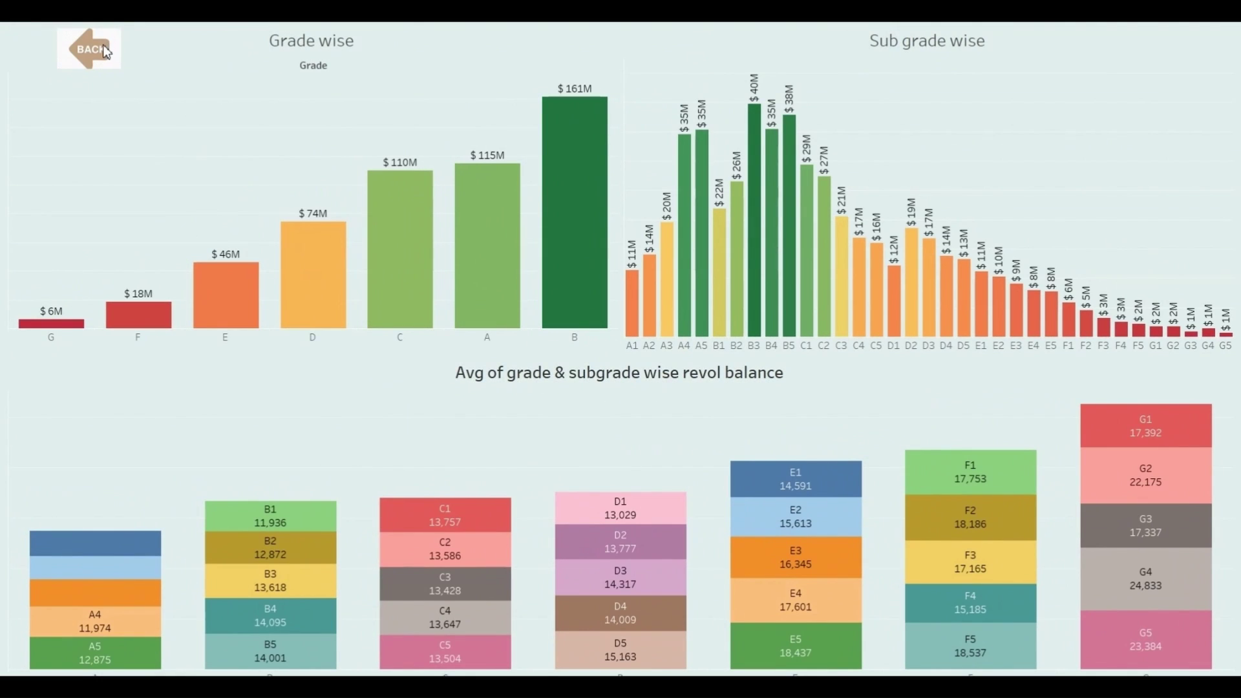
{"action": "left_click", "coordinate": [105, 50]}
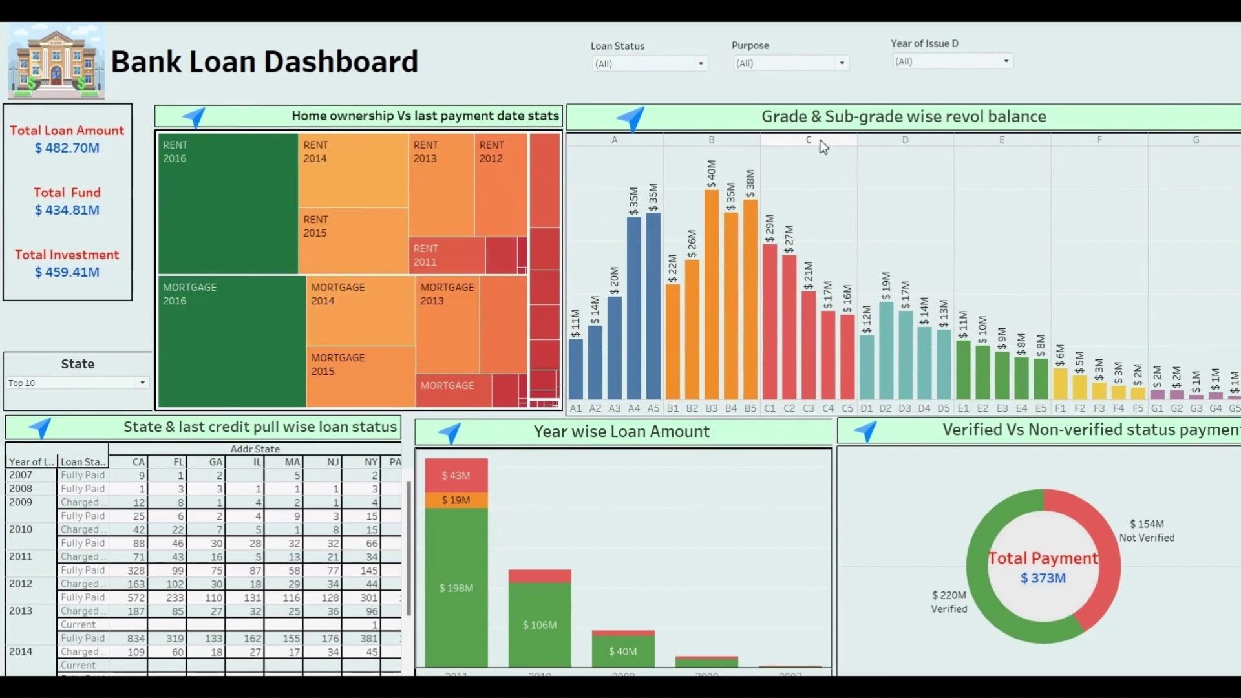
{"action": "left_click", "coordinate": [630, 120]}
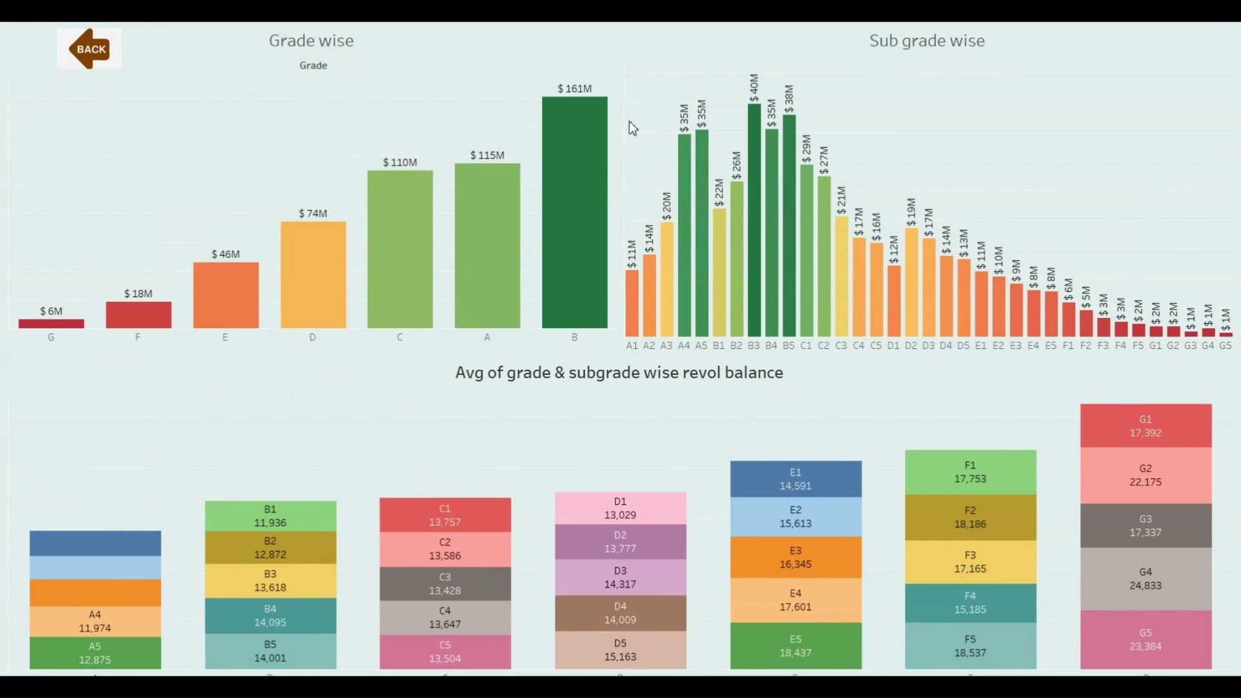
{"action": "left_click", "coordinate": [97, 52]}
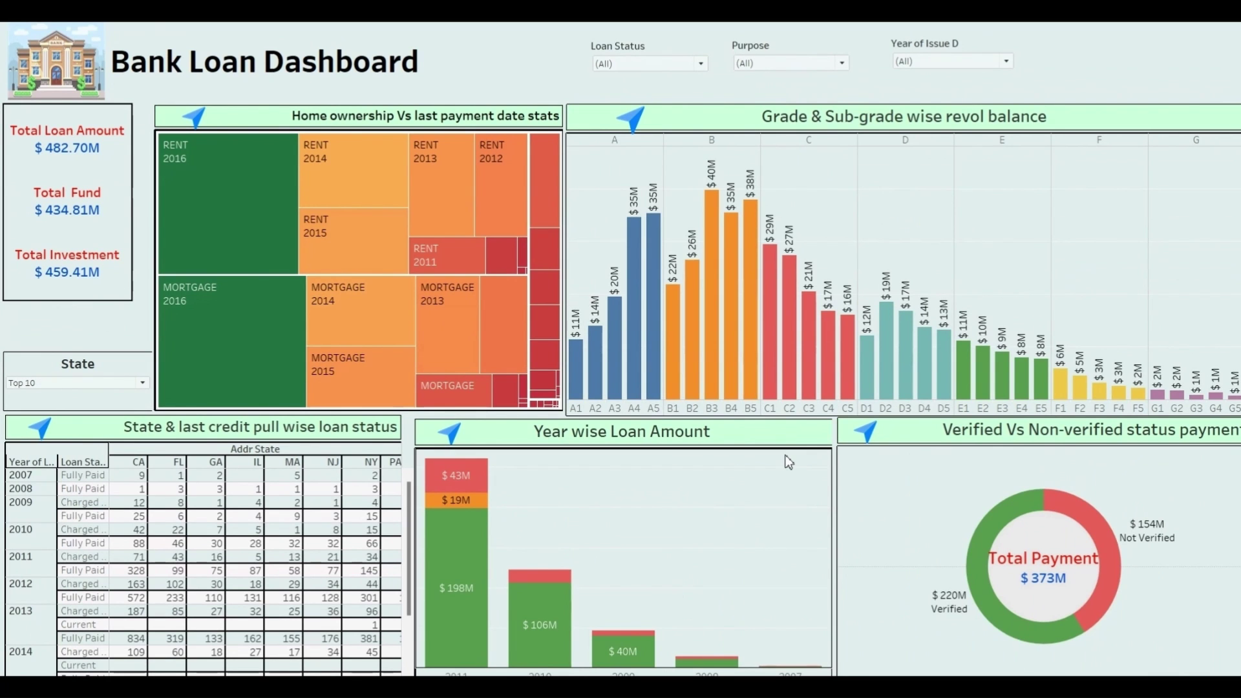